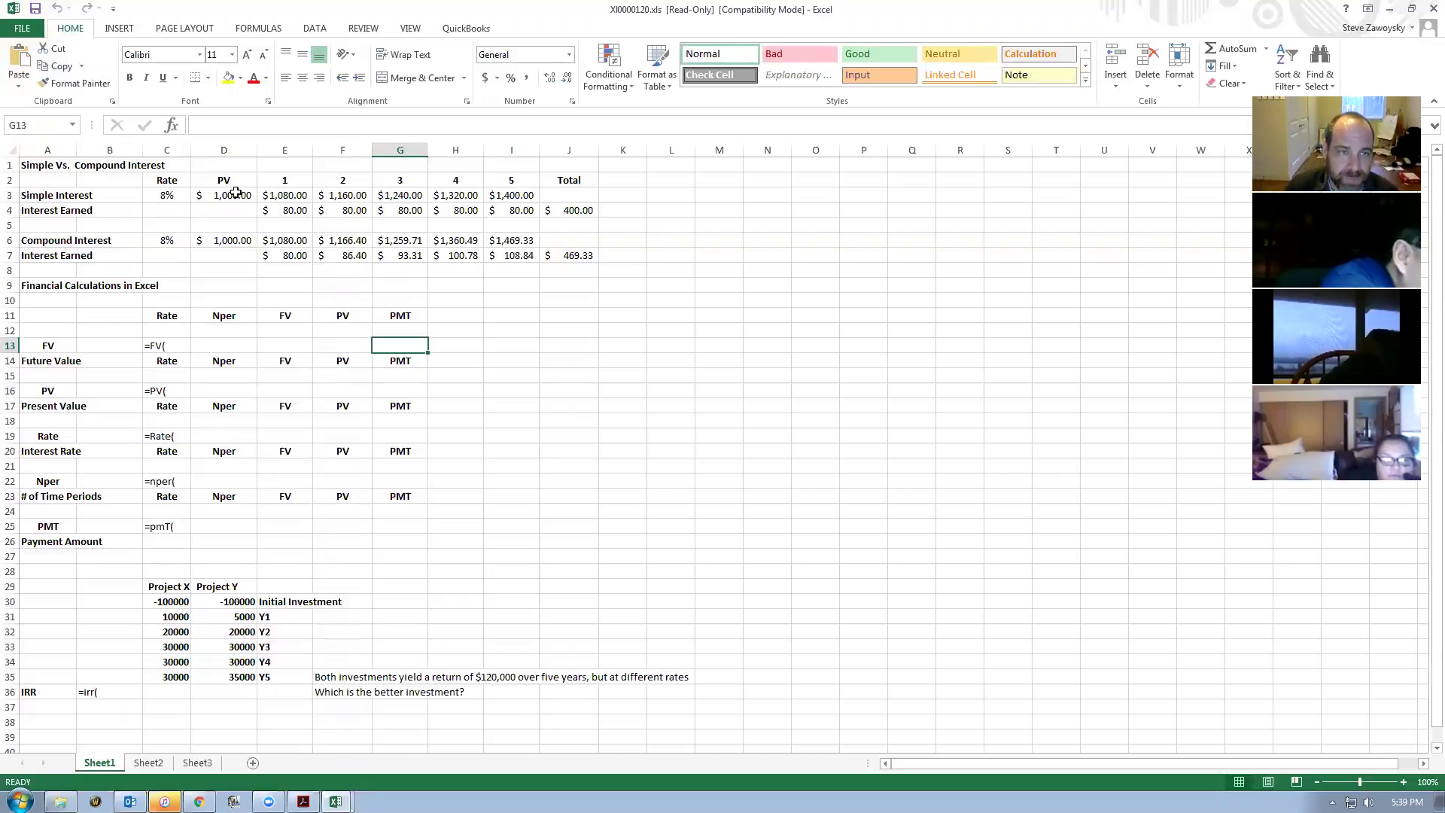
Examine the present value, rate and first two yearly Interest Earned formulas in the Simple Interest section.
{"action": "left_click", "coordinate": [235, 193]}
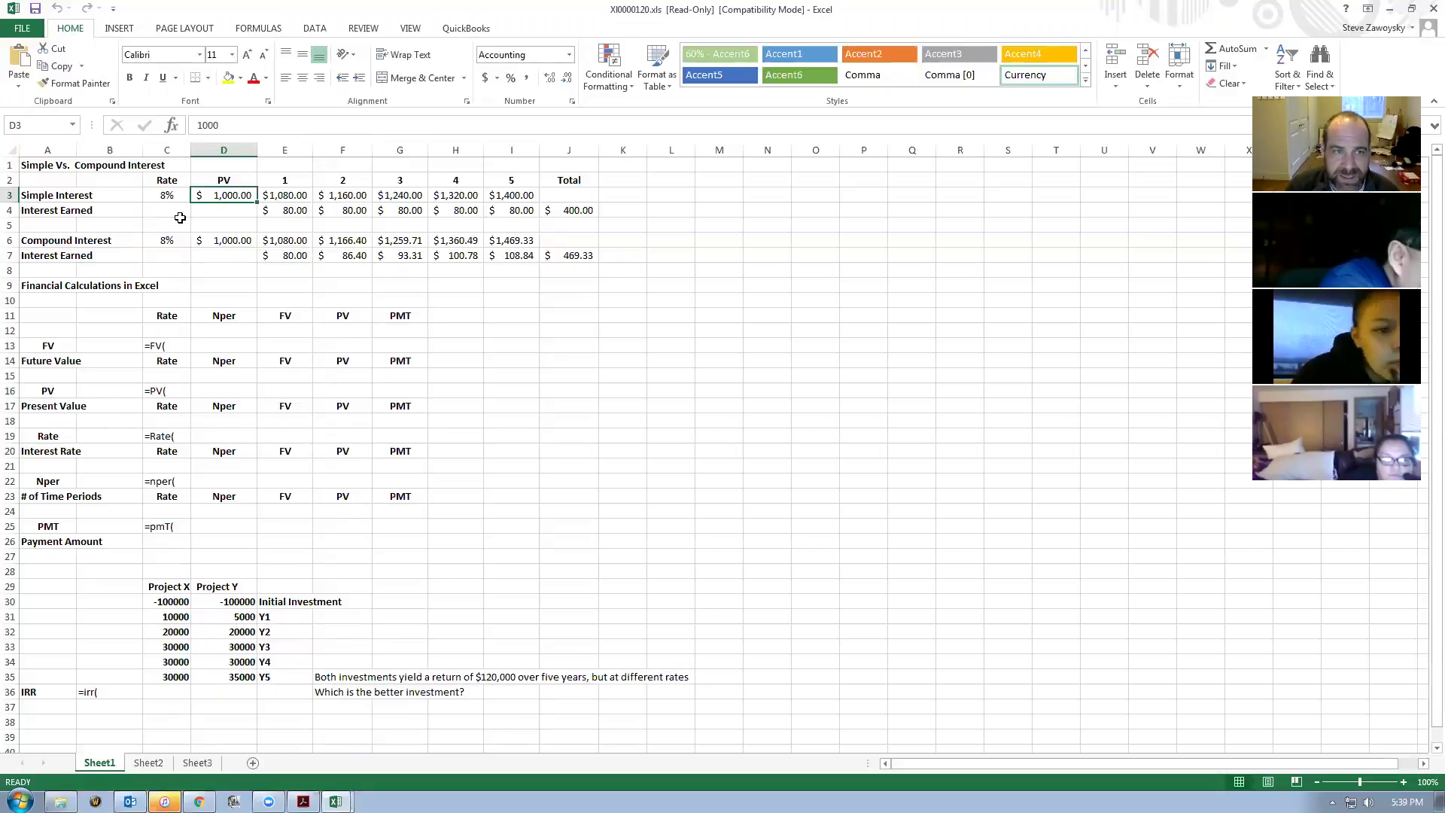
{"action": "left_click", "coordinate": [170, 198]}
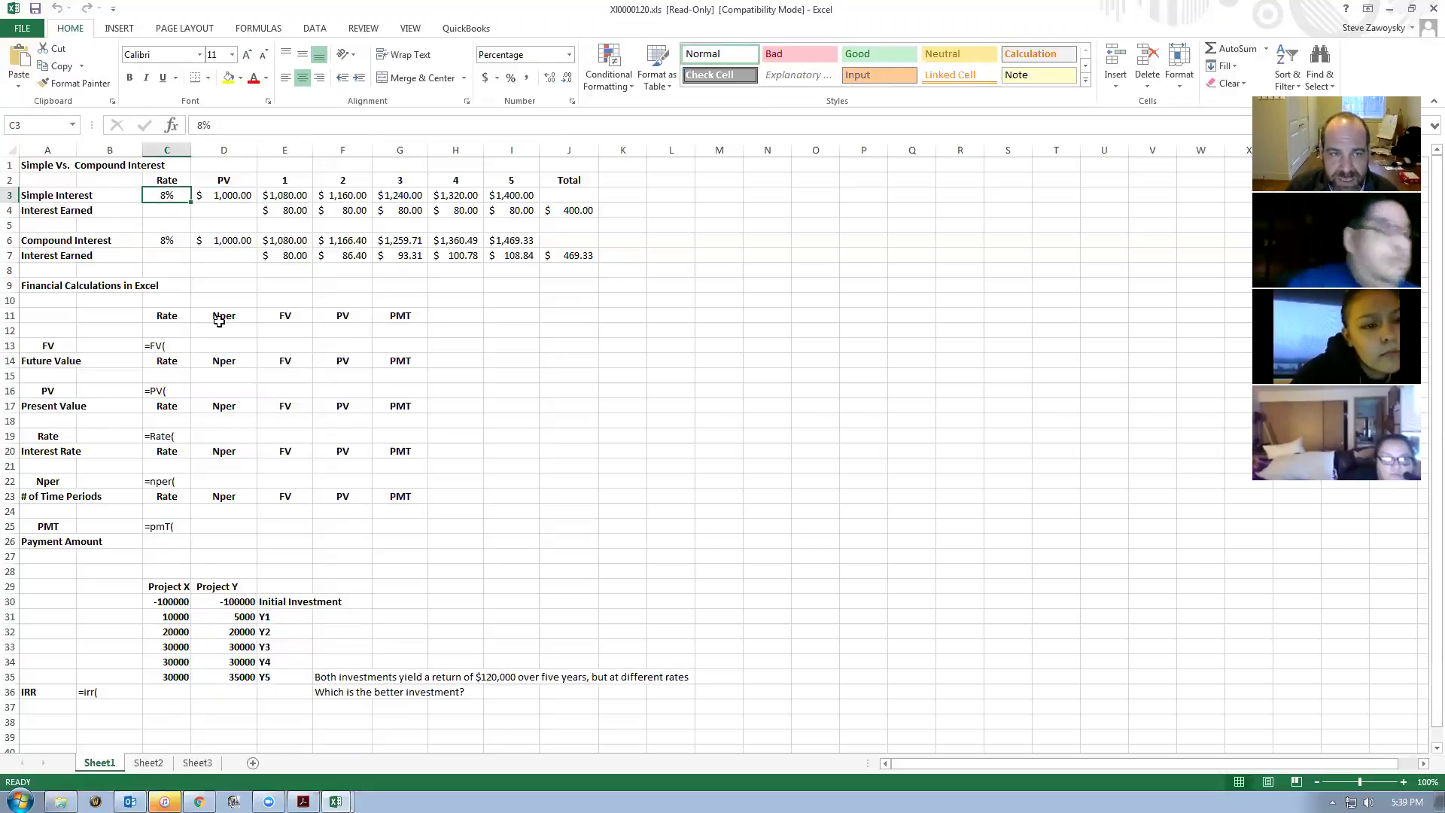
{"action": "left_click", "coordinate": [297, 213]}
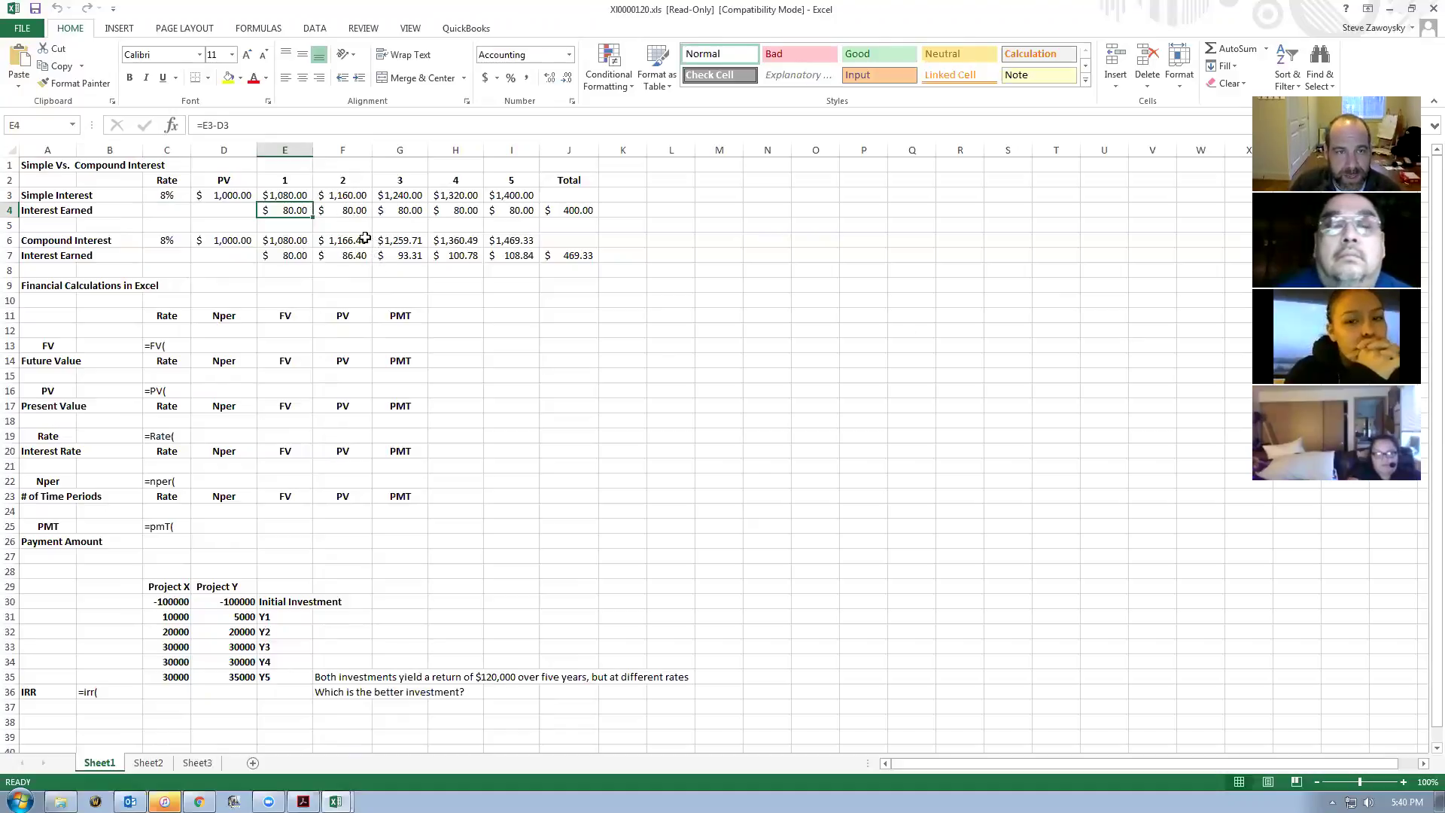
{"action": "left_click", "coordinate": [350, 214]}
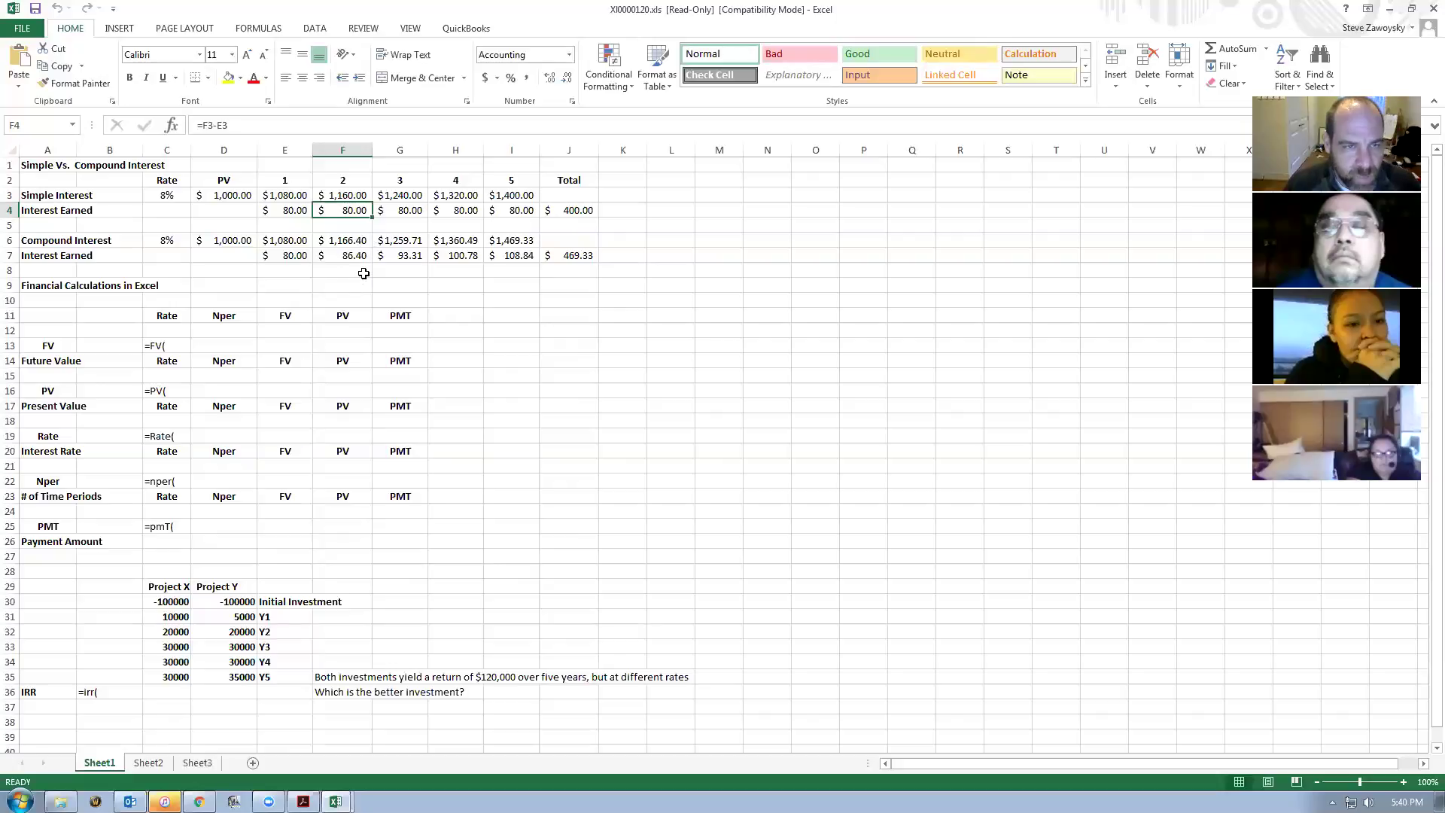
{"action": "left_click", "coordinate": [289, 212]}
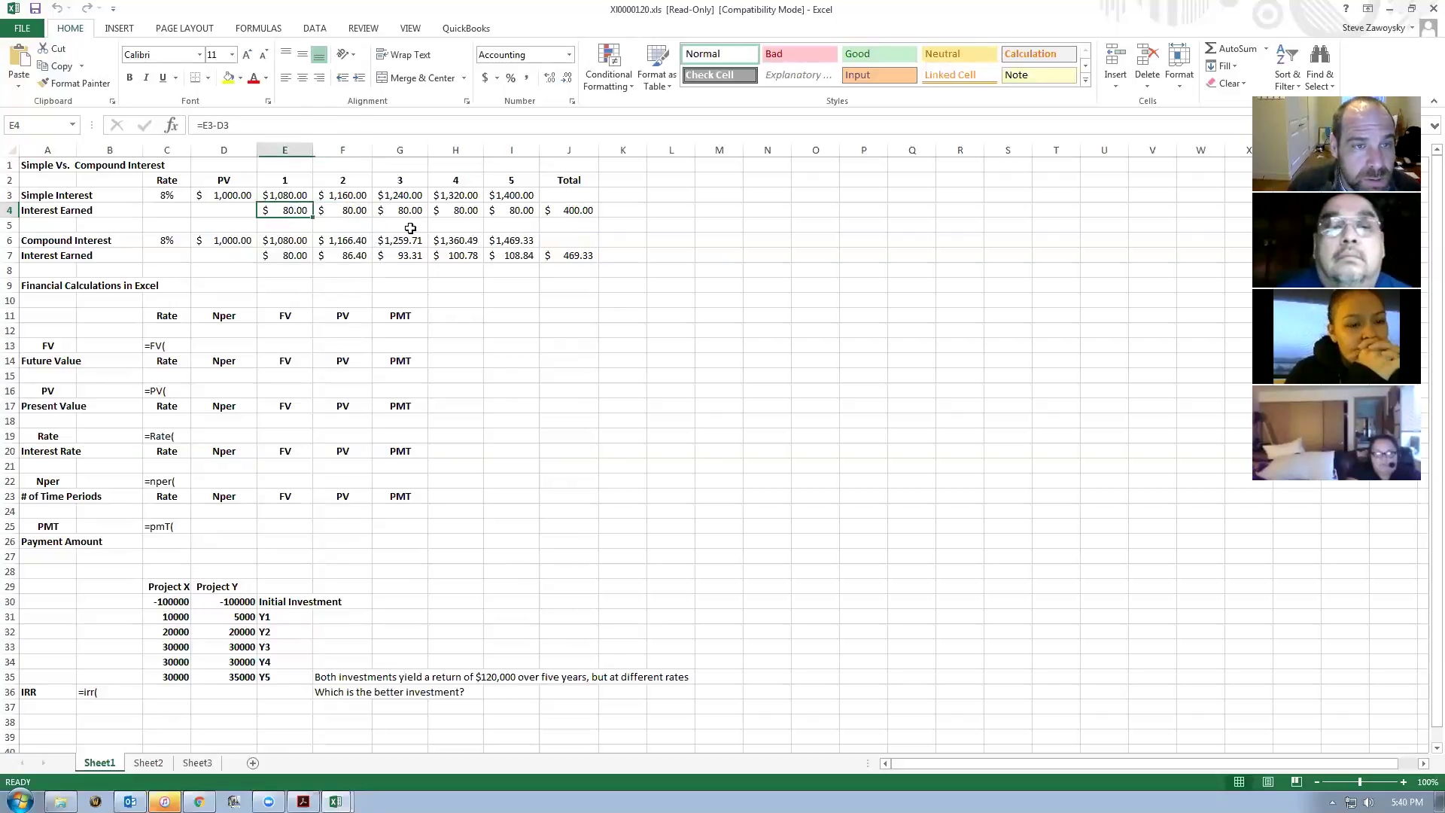
Replace the year 2 simple Interest Earned formula in F4 with =C3*E3, the rate times the year 1 balance.
{"action": "left_click", "coordinate": [355, 212]}
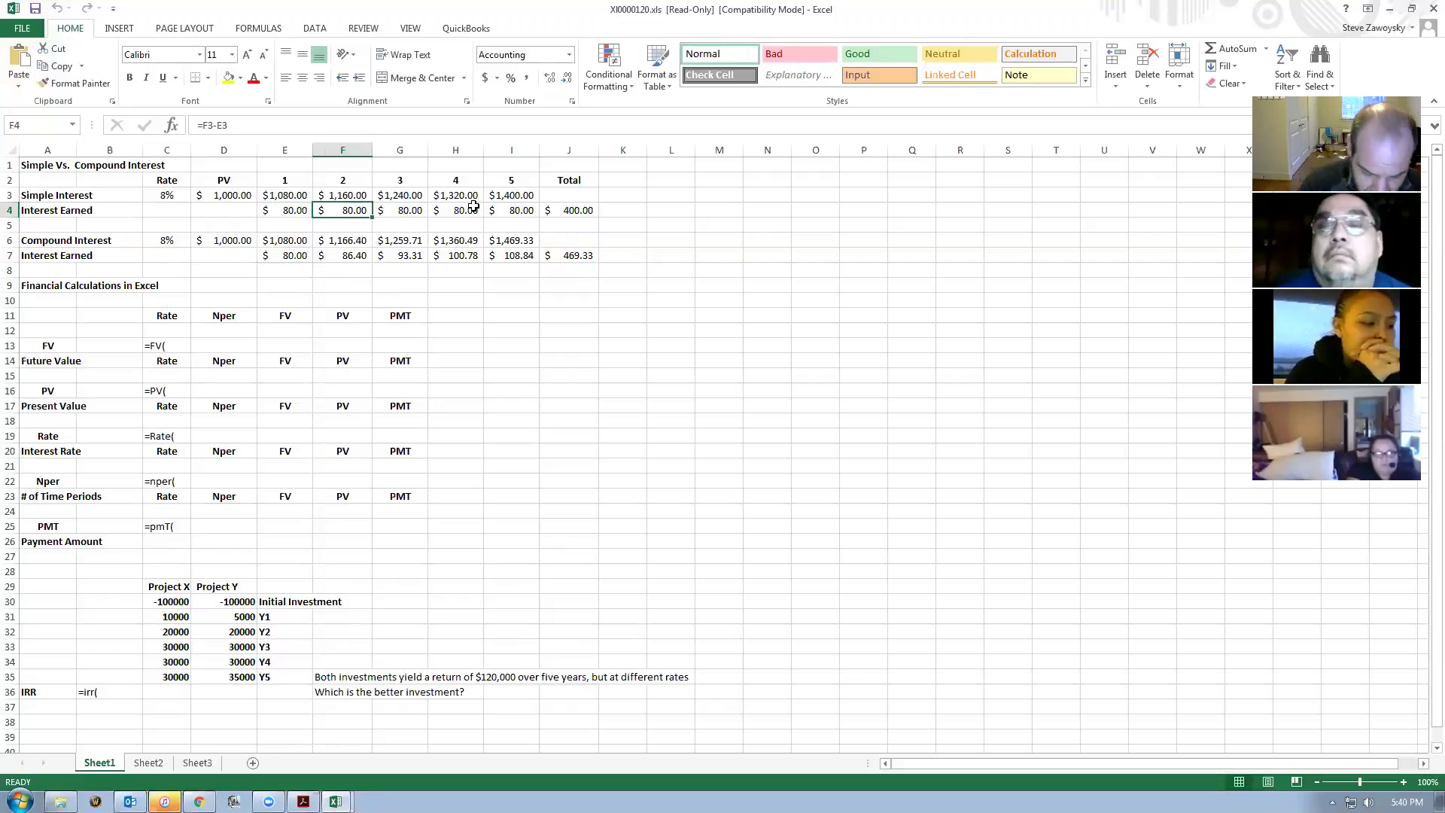
{"action": "type", "text": "="}
{"action": "left_click", "coordinate": [161, 195]}
{"action": "left_click", "coordinate": [287, 194]}
{"action": "left_click", "coordinate": [166, 195]}
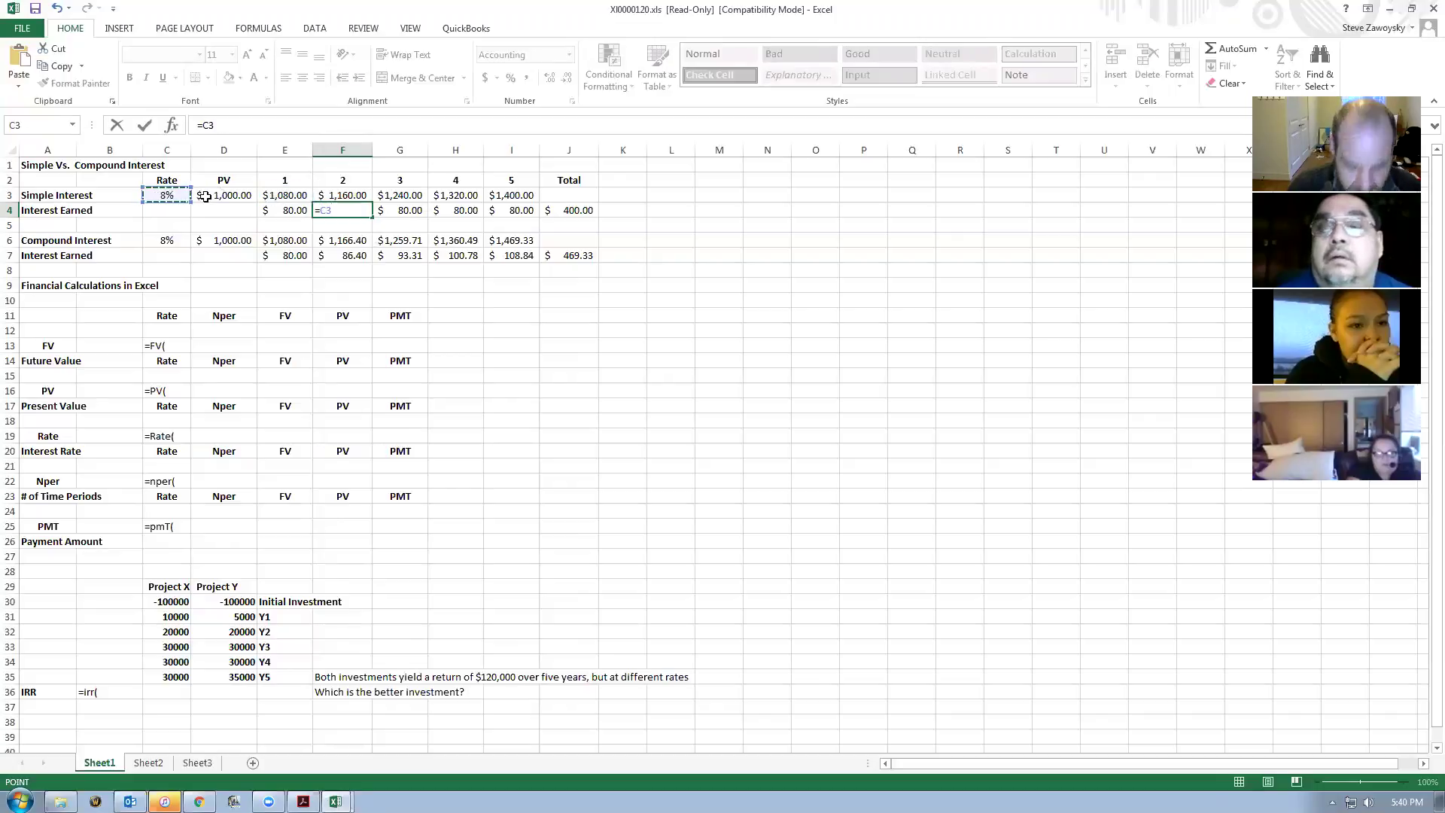
{"action": "type", "text": "*"}
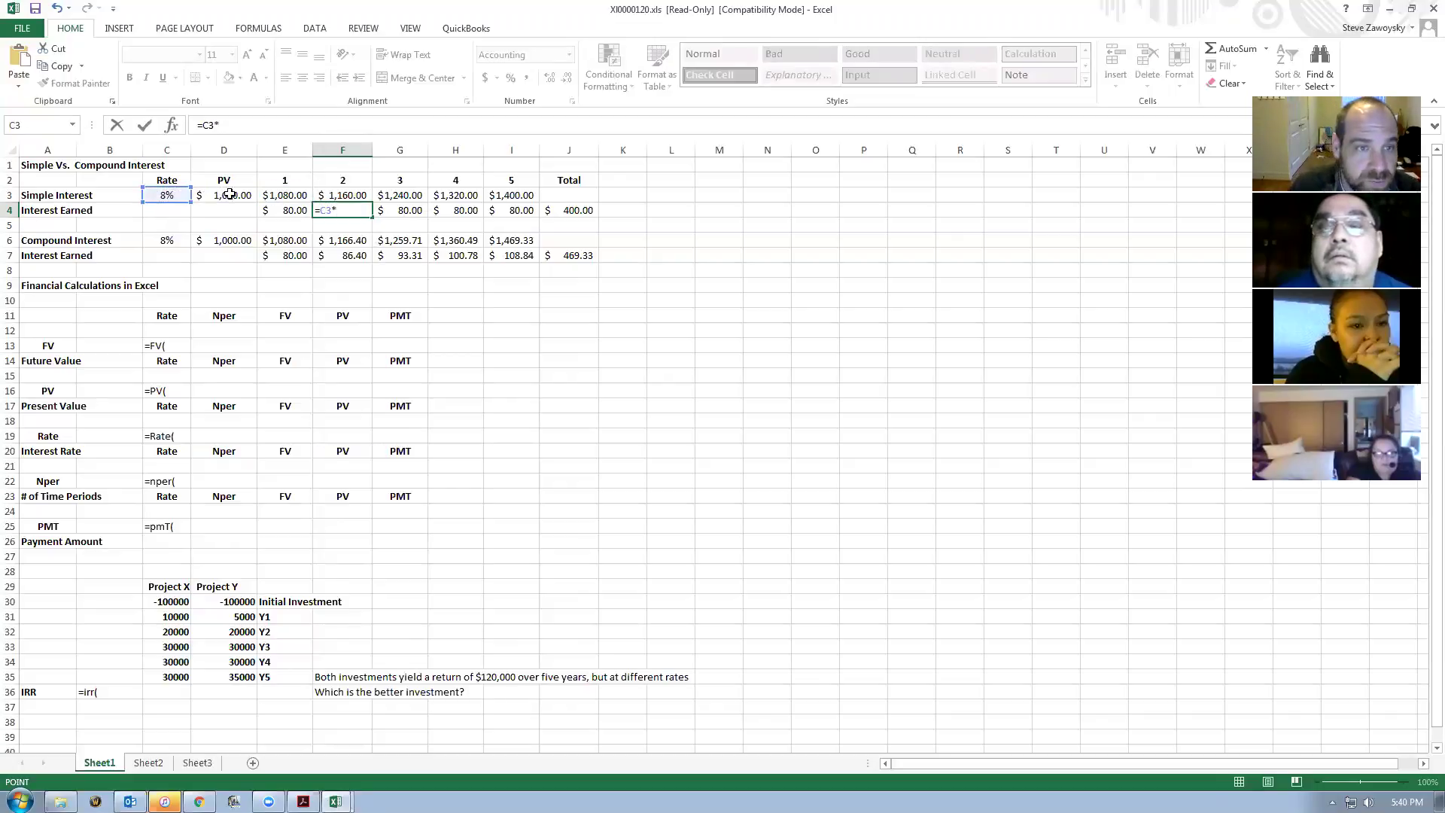
{"action": "left_click", "coordinate": [289, 196]}
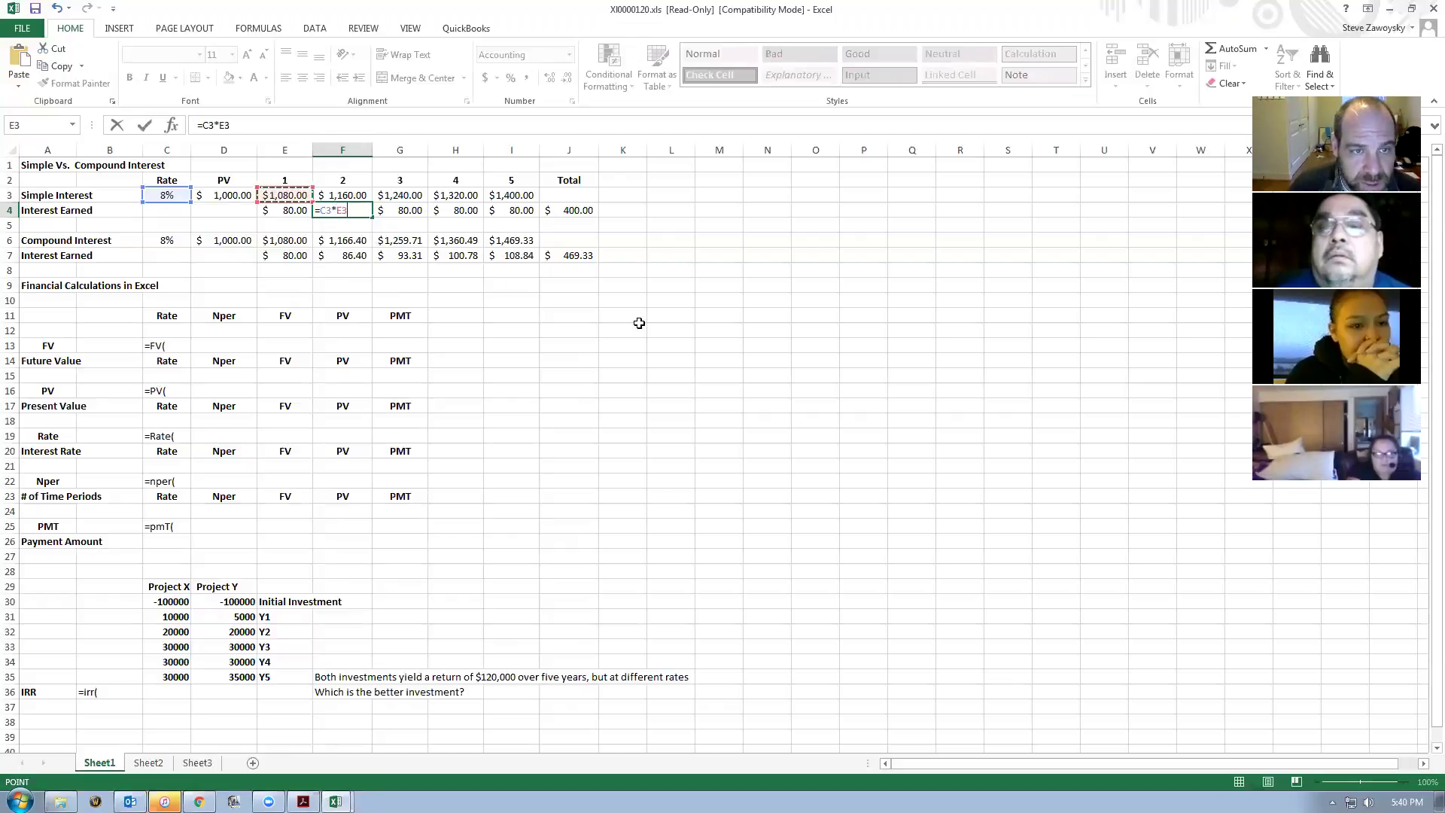
{"action": "key", "text": "F2"}
{"action": "key", "text": "F4"}
{"action": "key", "text": "Return"}
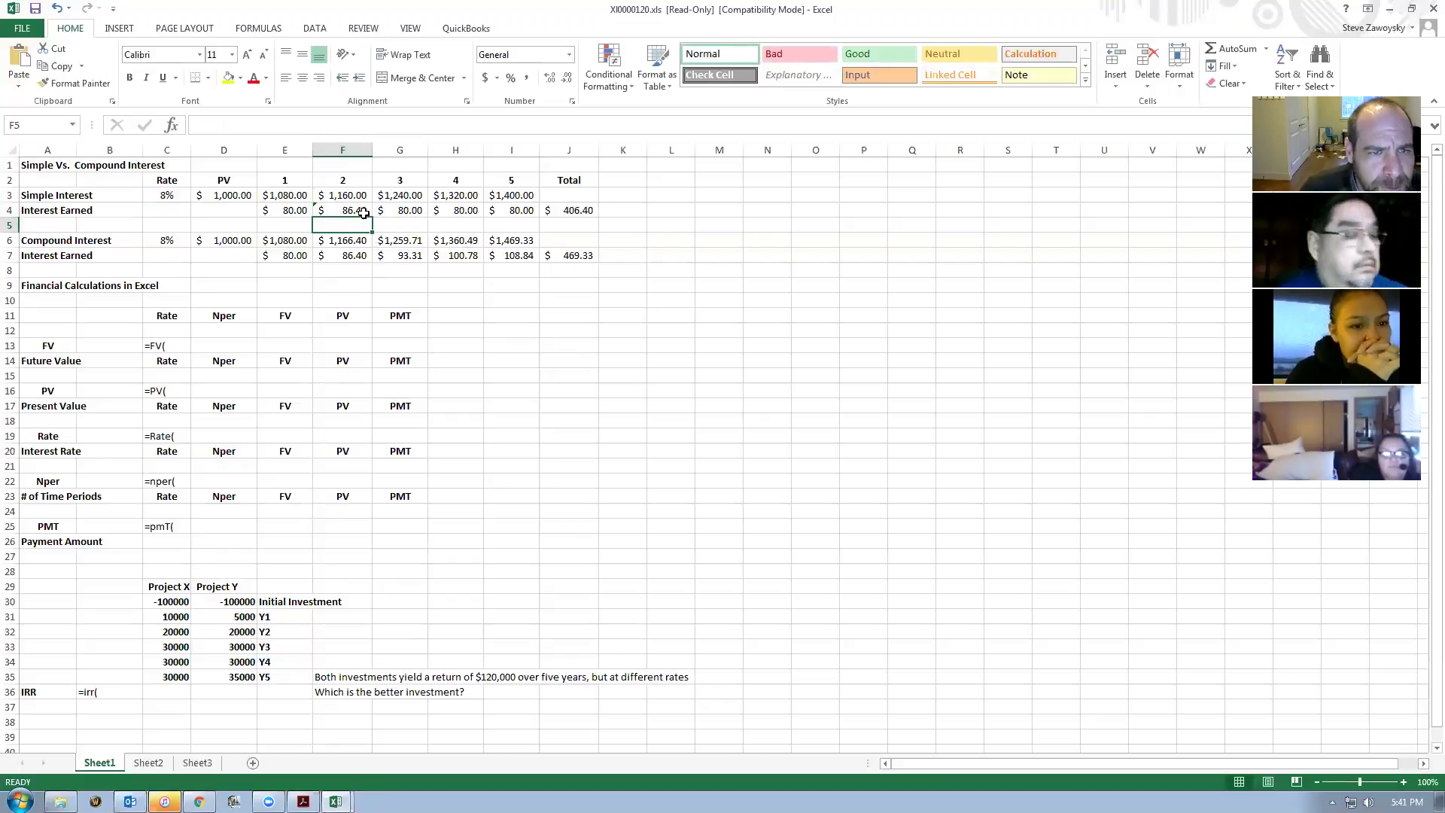
Copy the year 1 simple Interest Earned formula from E4 into F4.
{"action": "left_click", "coordinate": [289, 211]}
{"action": "left_click", "coordinate": [326, 213]}
{"action": "key", "text": "ctrl+v"}
{"action": "key", "text": "Return"}
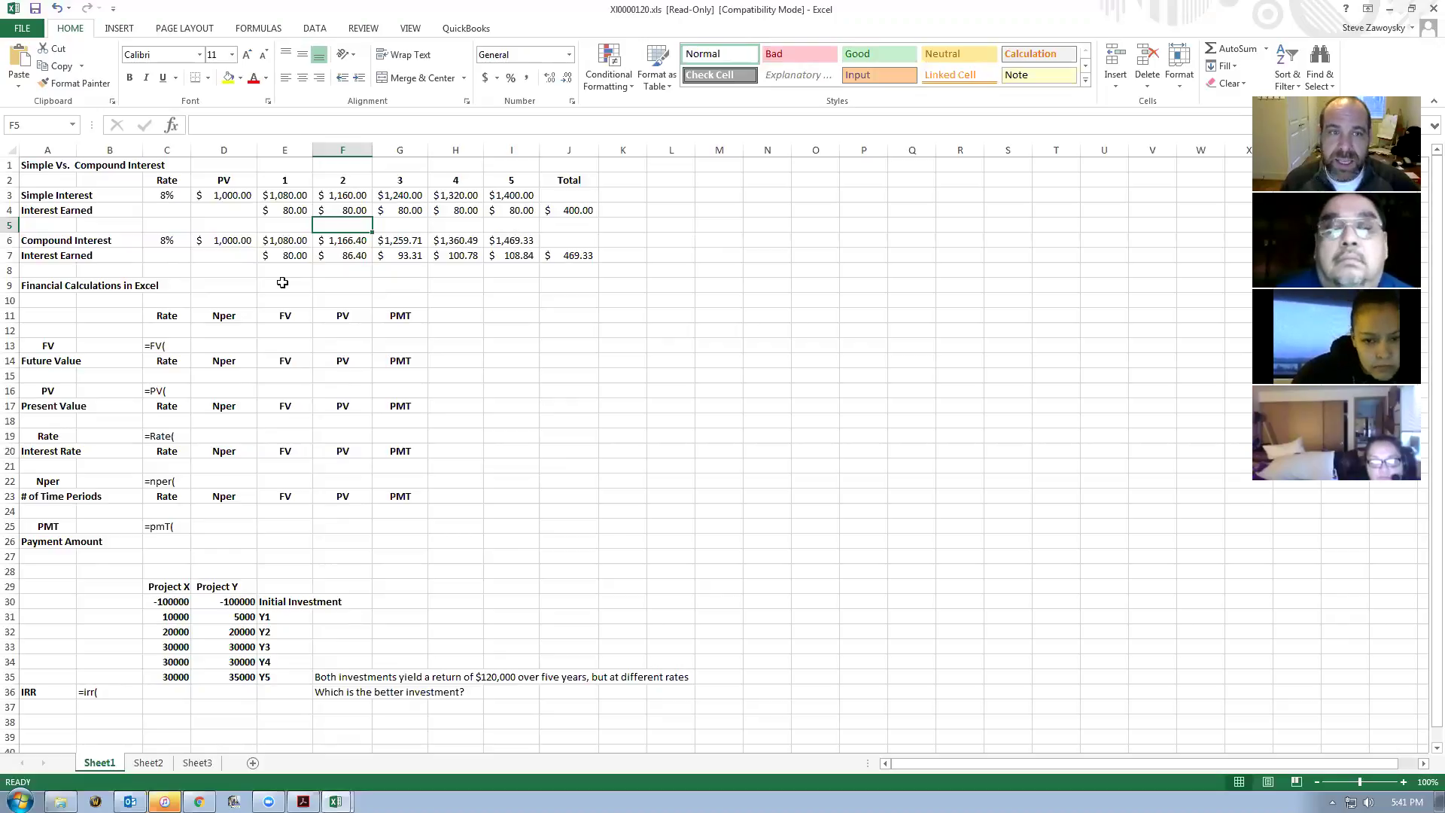
Compare the year 1 simple interest balance formula with the Compound Interest rate, balance and Interest Earned formulas across the years.
{"action": "left_click", "coordinate": [296, 196]}
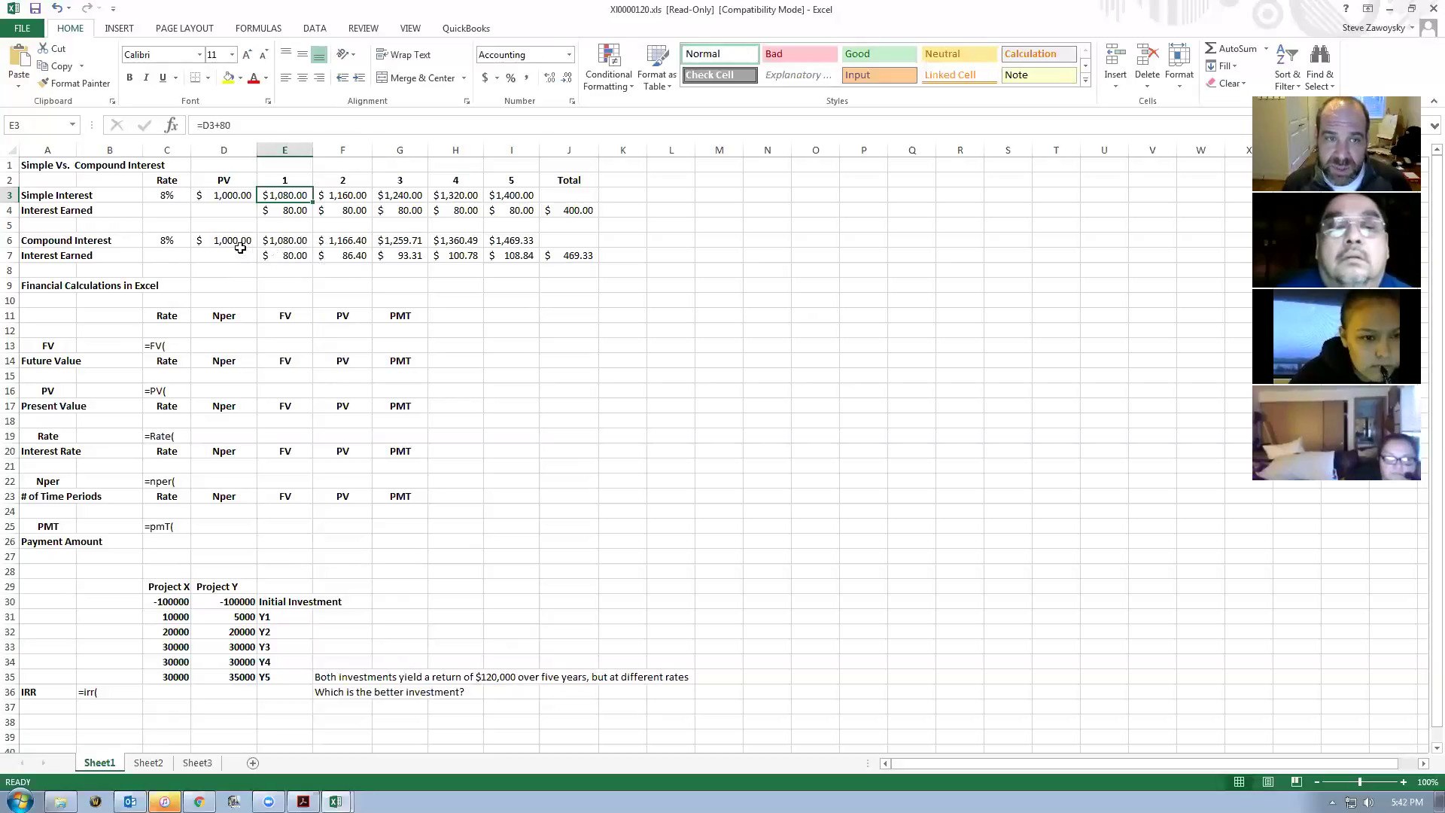
{"action": "left_click", "coordinate": [343, 259]}
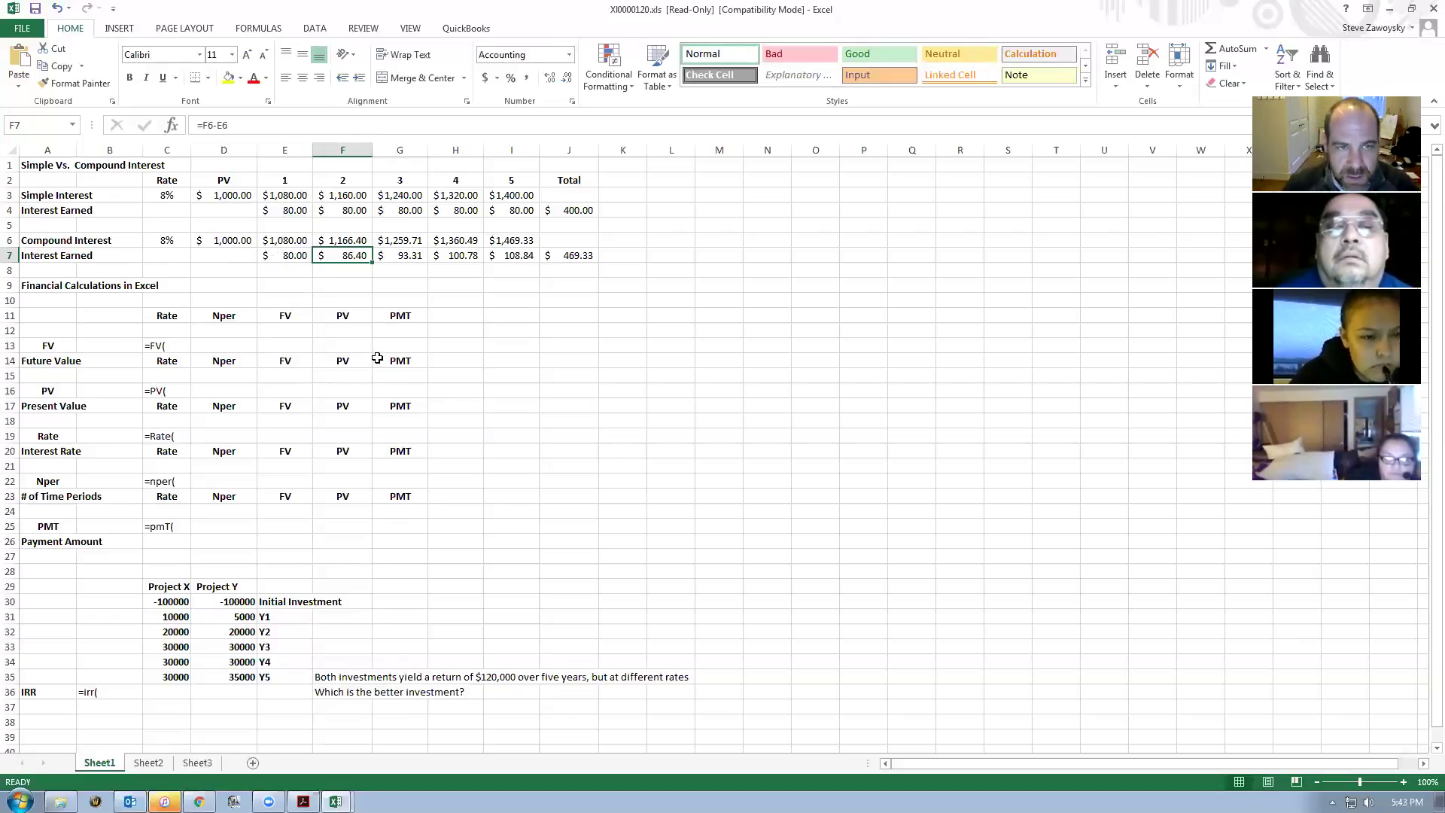
{"action": "left_click", "coordinate": [155, 242]}
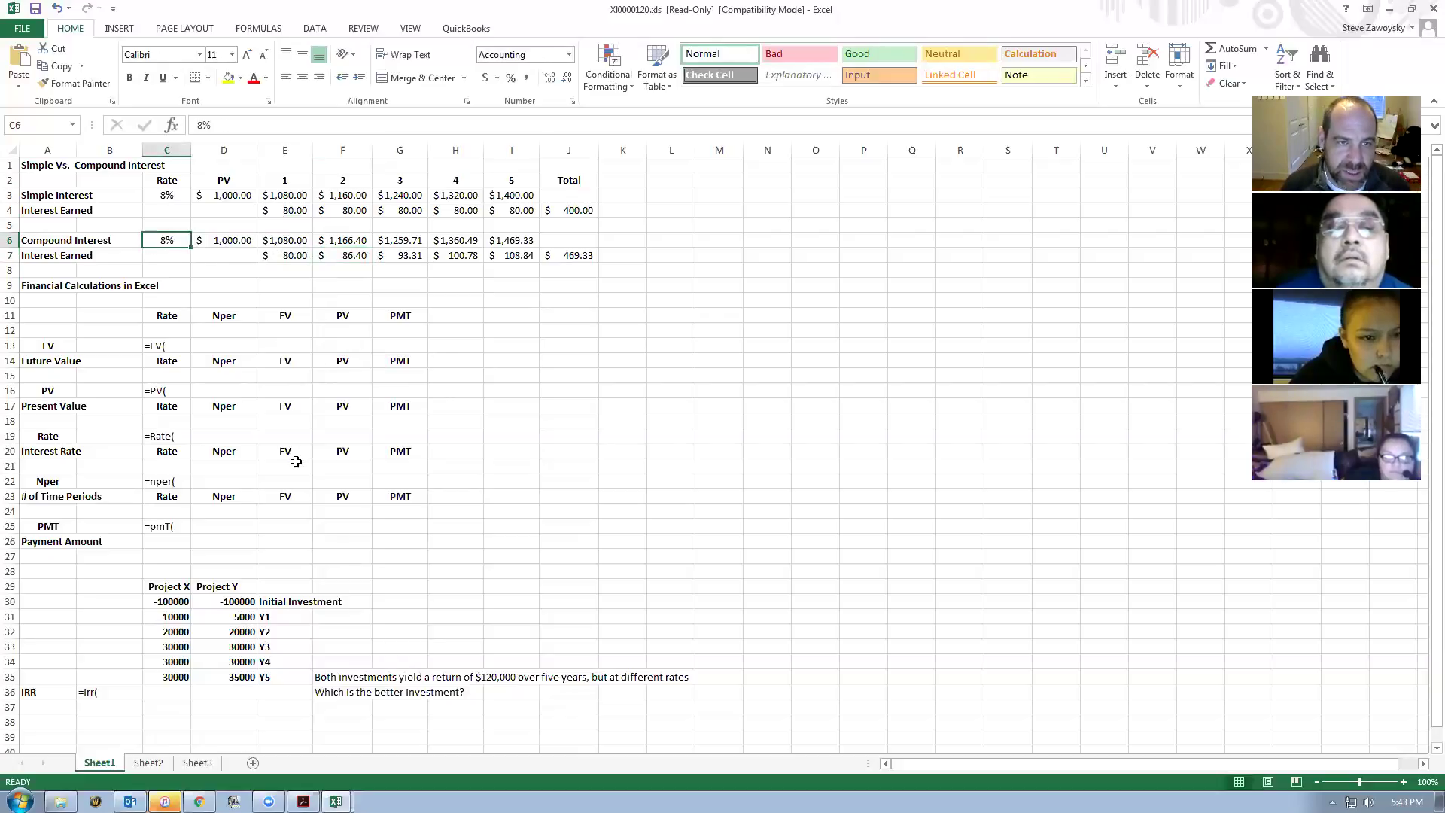
{"action": "key", "text": "Right"}
{"action": "key", "text": "Right"}
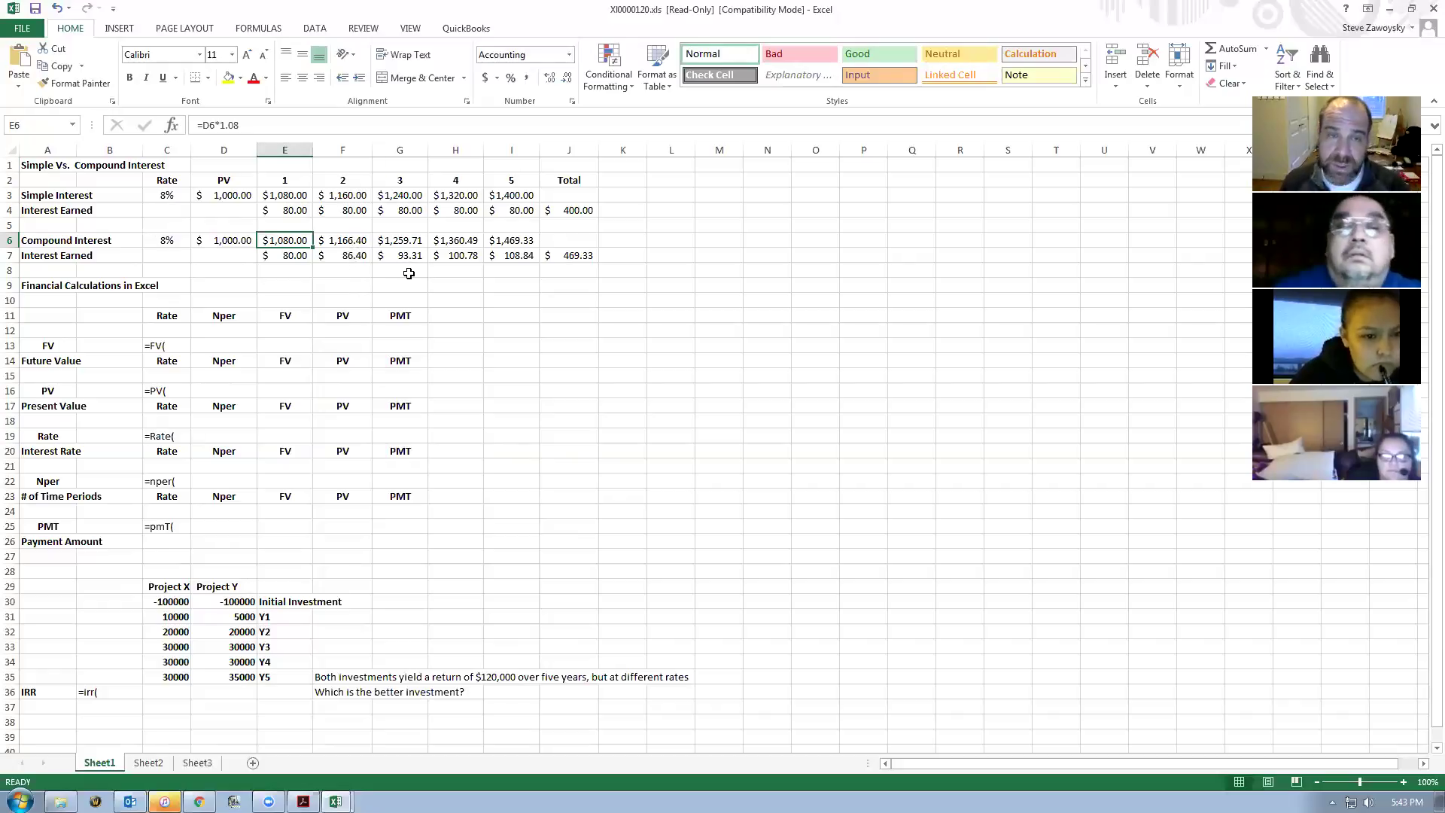
{"action": "left_click", "coordinate": [359, 236]}
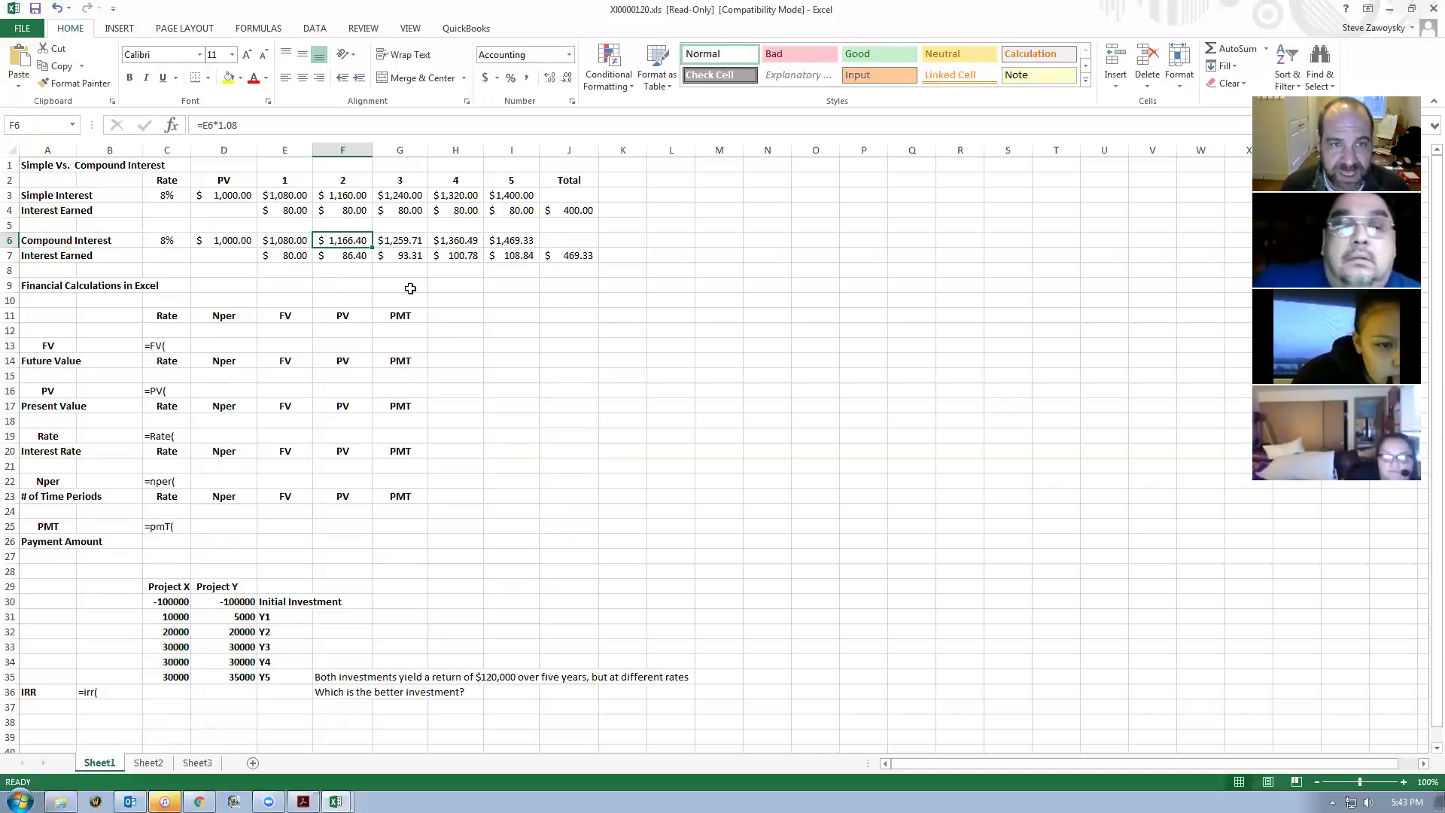
{"action": "left_click", "coordinate": [413, 256]}
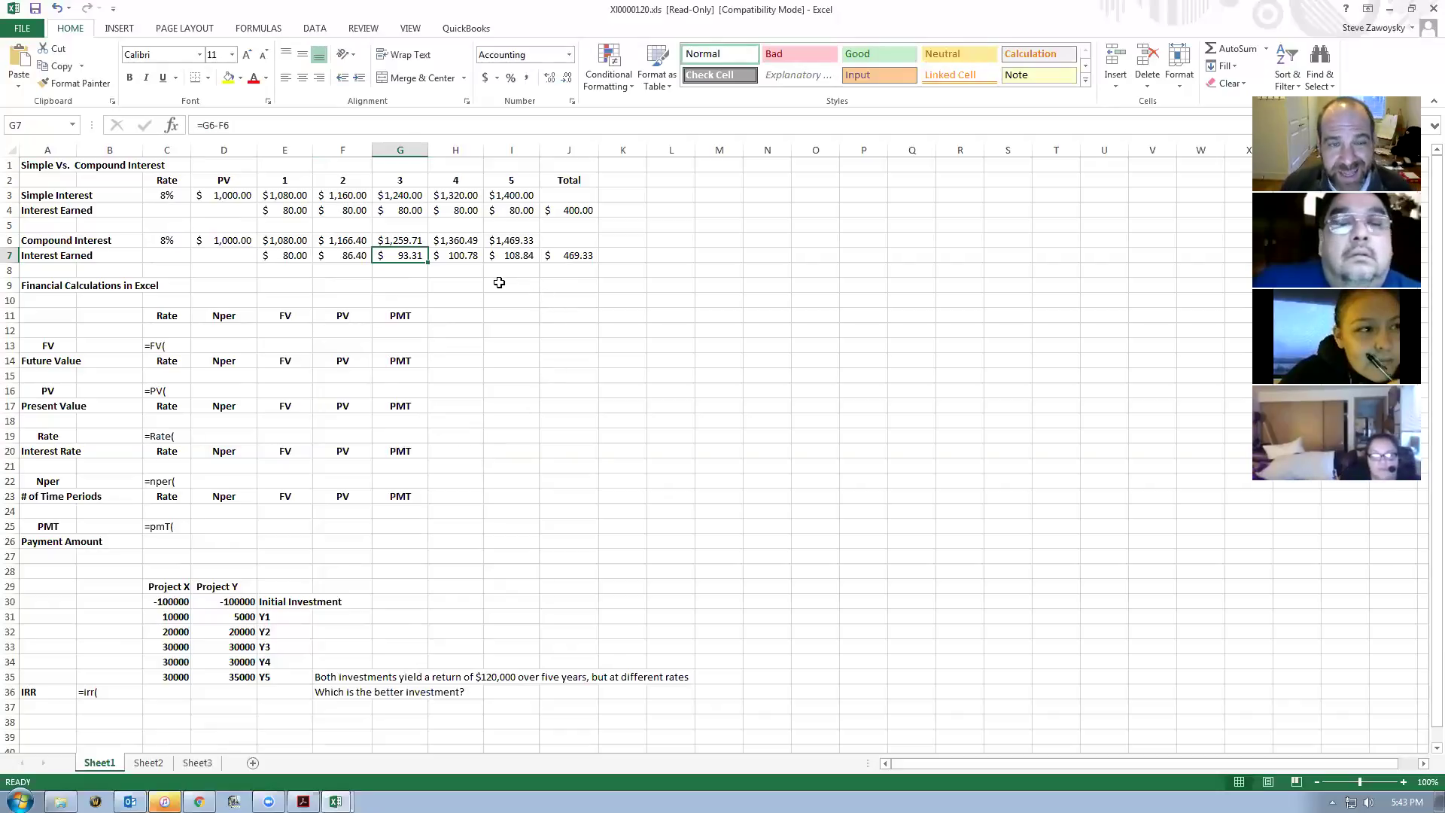
{"action": "left_click", "coordinate": [519, 271]}
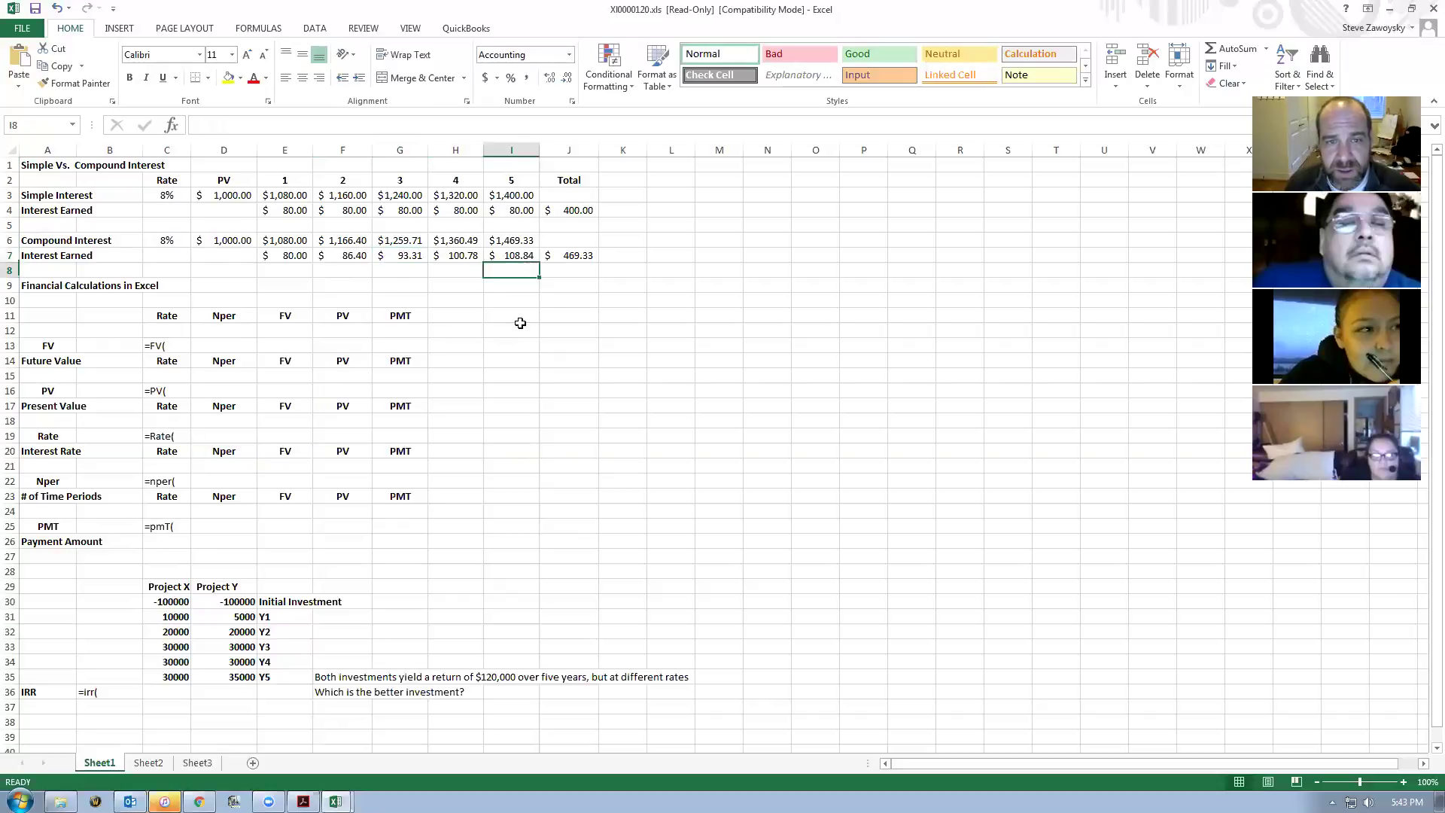
{"action": "left_click", "coordinate": [511, 257]}
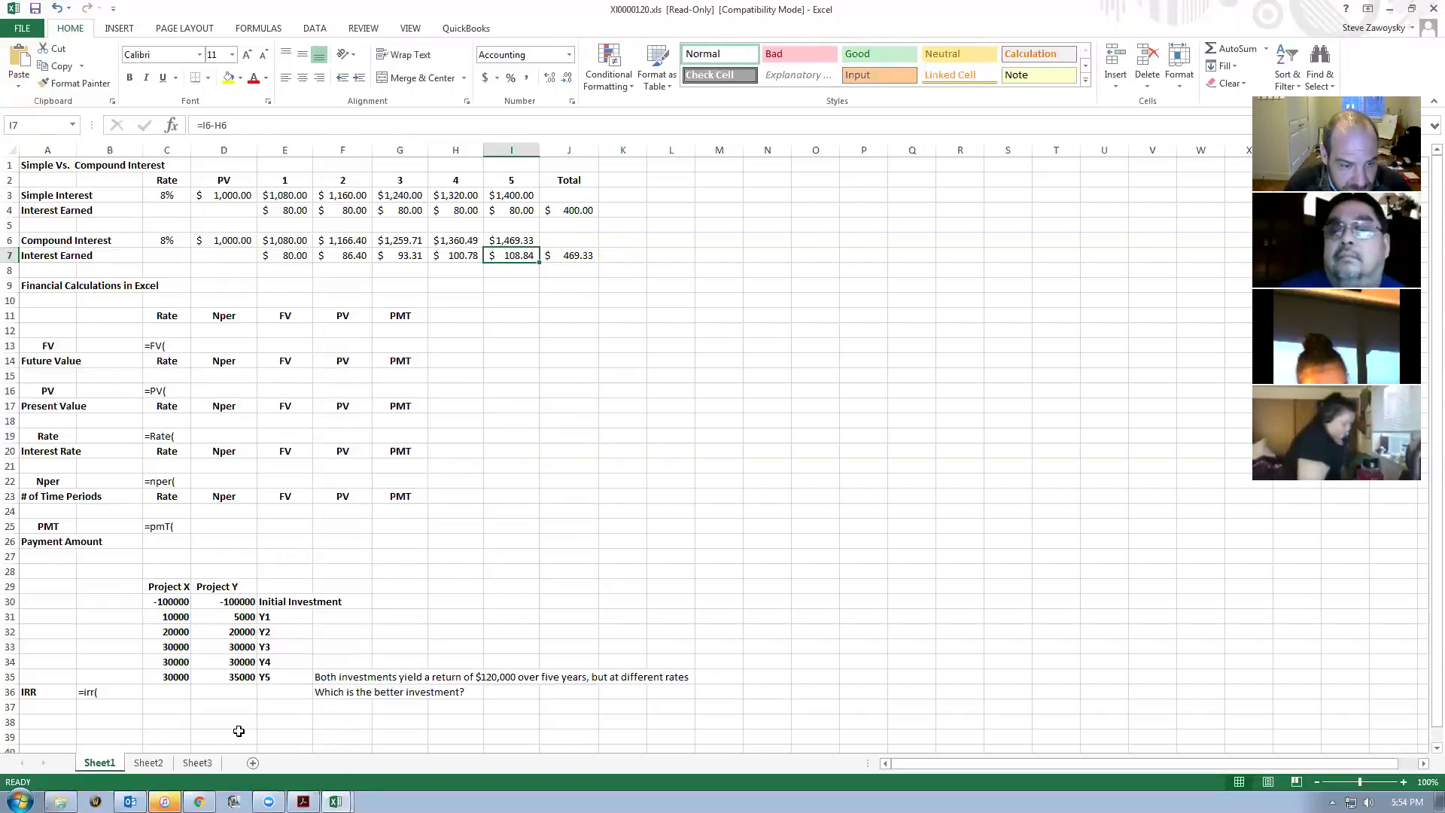
Switch to Chrome, download In Class TVM Exercises.docx from the Week #7 resources and open the downloaded document.
{"action": "left_click", "coordinate": [199, 801]}
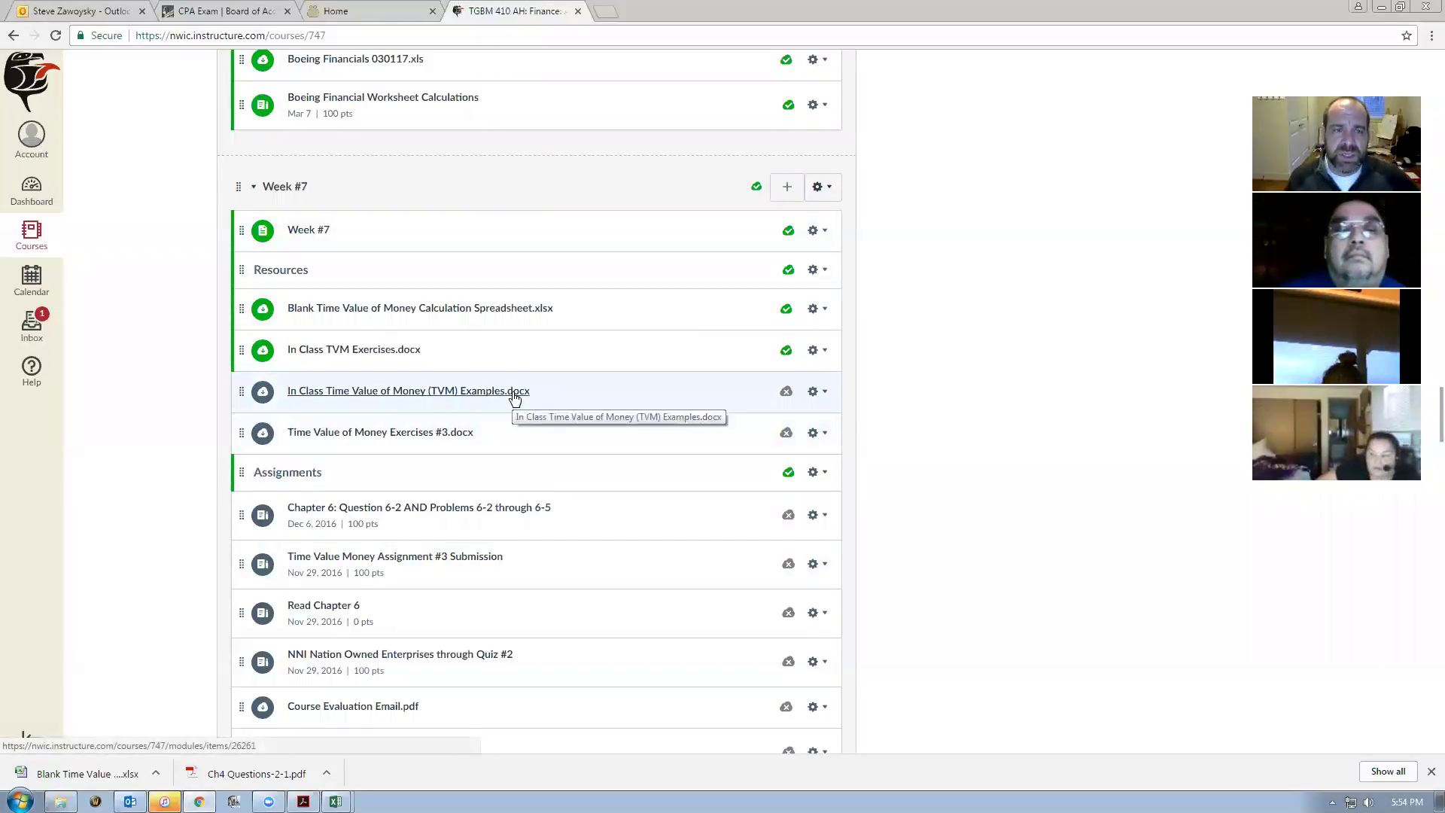
{"action": "left_click", "coordinate": [386, 351]}
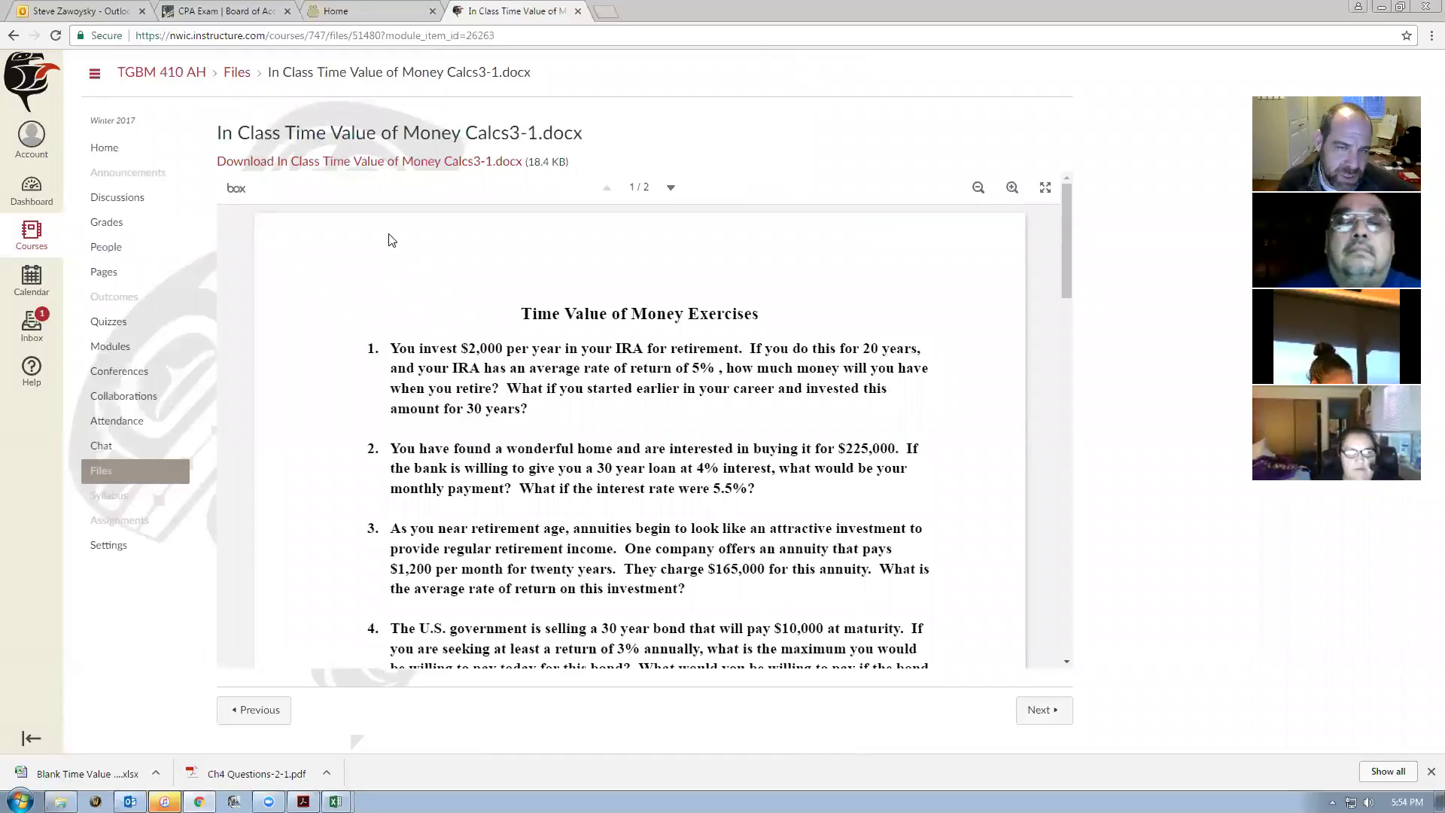
{"action": "left_click", "coordinate": [425, 163]}
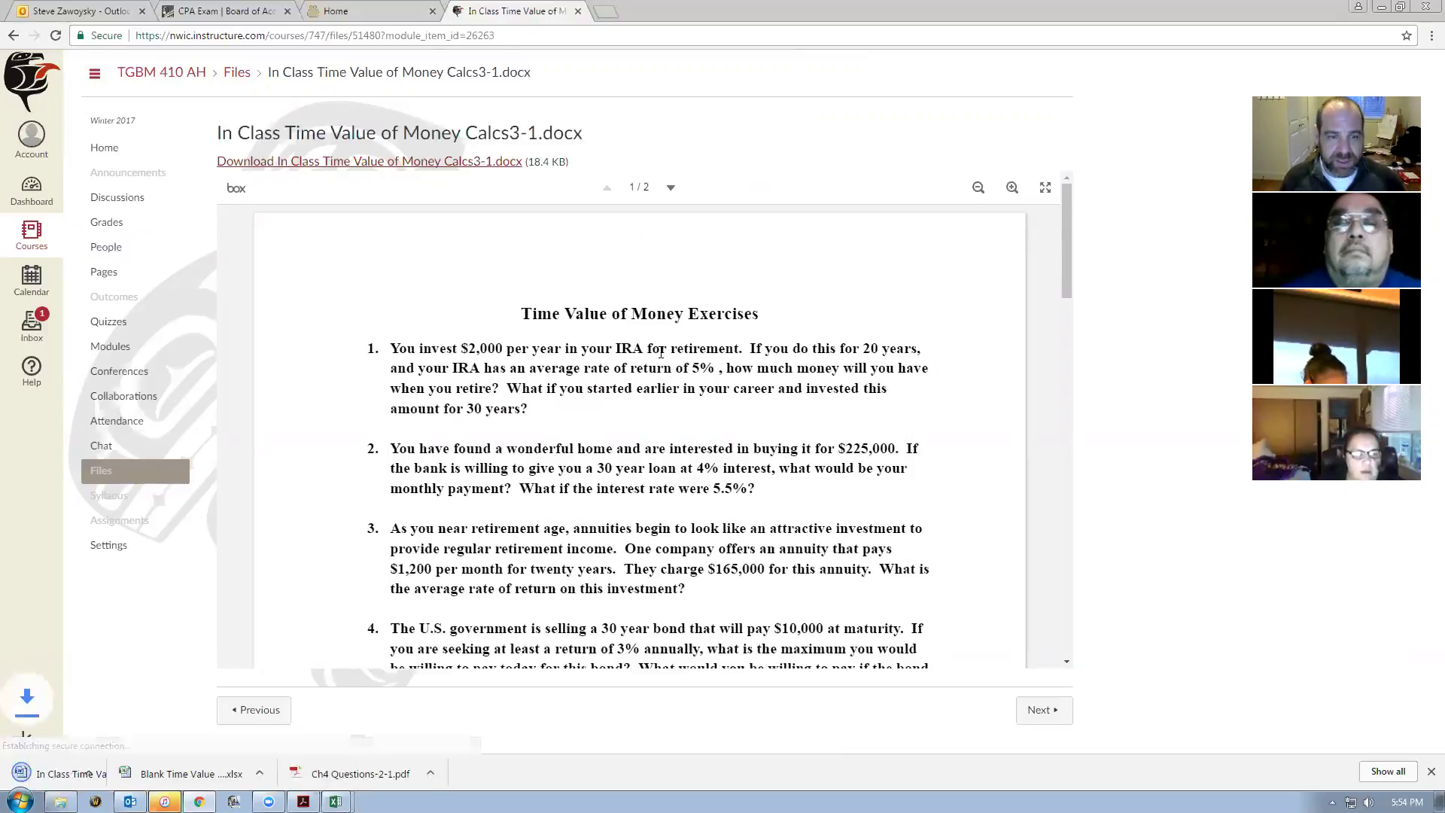
{"action": "left_click", "coordinate": [91, 775]}
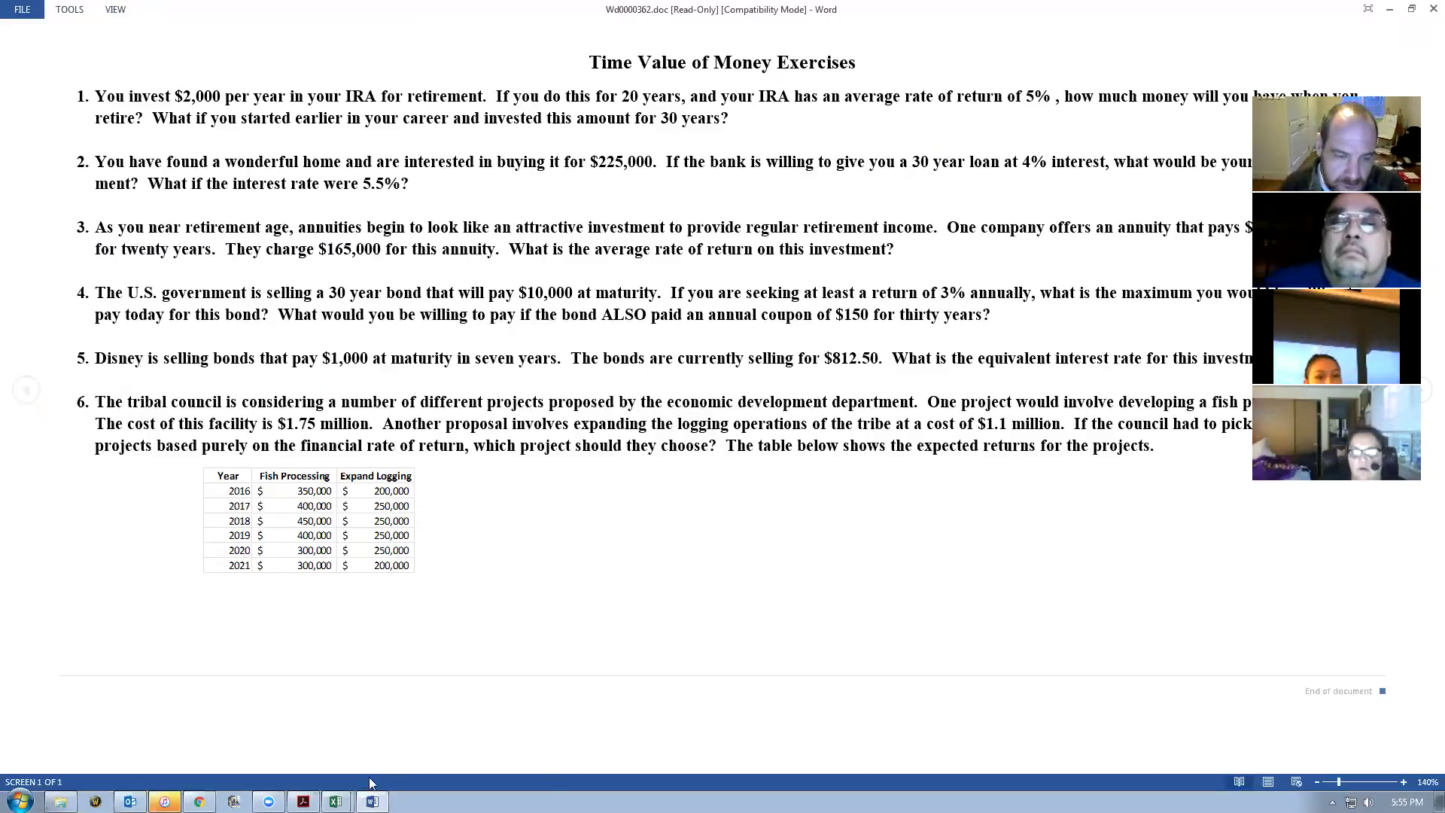
Switch to the XI0000119.xls workbook in Excel, close it without saving and select cell I13 in XI0000120.xls.
{"action": "left_click", "coordinate": [336, 801]}
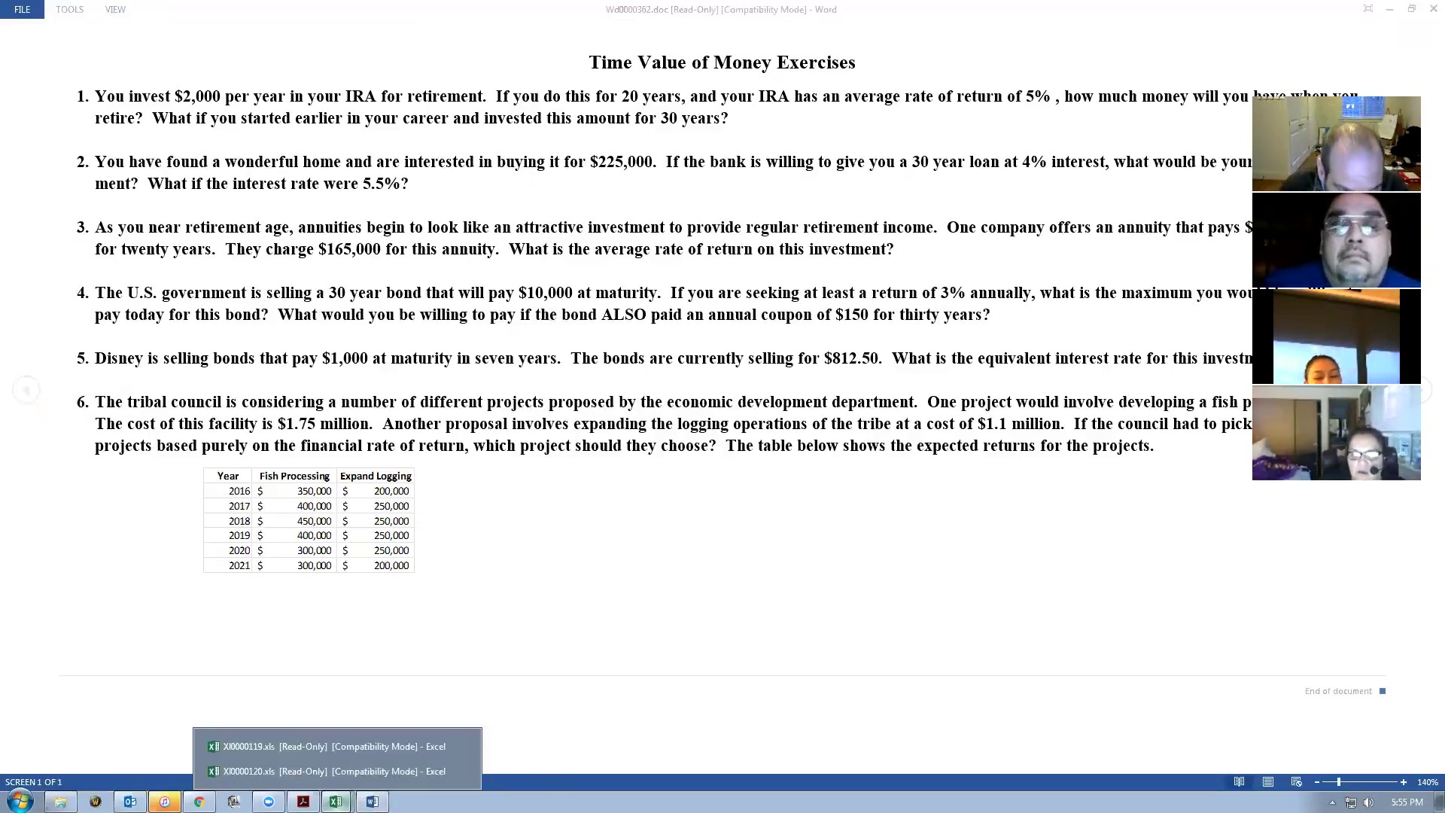
{"action": "left_click", "coordinate": [383, 746]}
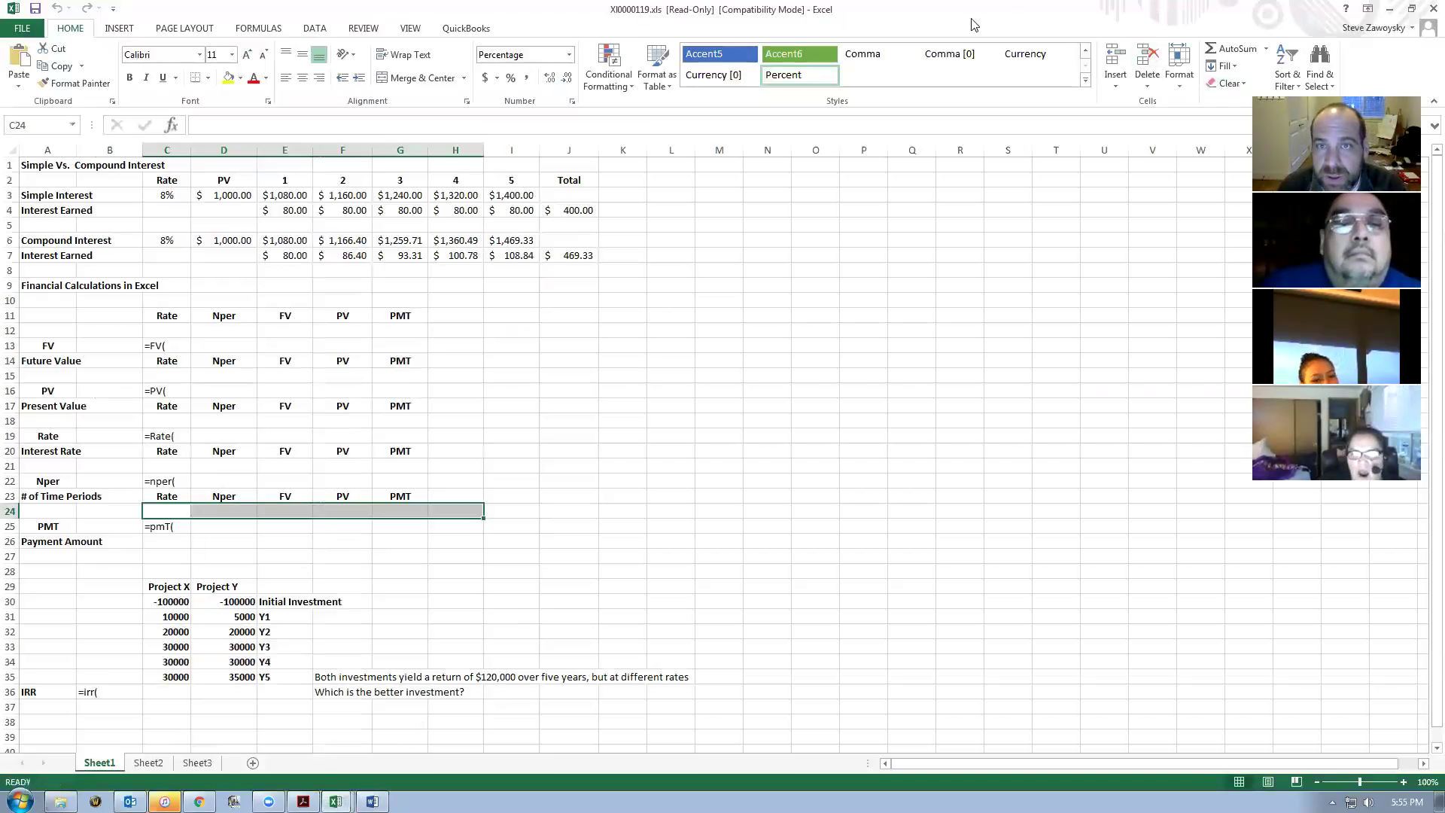
{"action": "left_click", "coordinate": [1434, 9]}
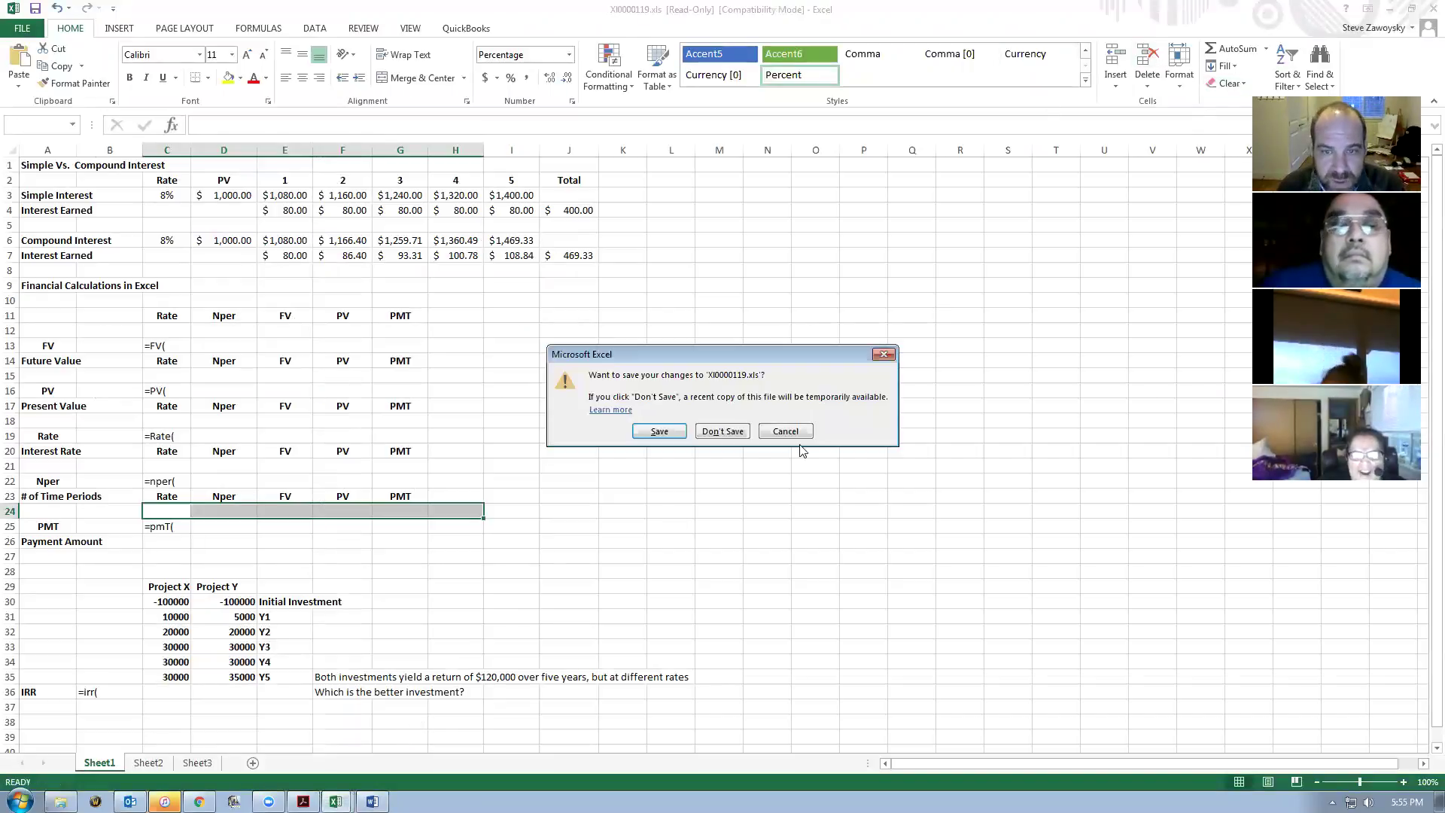
{"action": "left_click", "coordinate": [722, 431]}
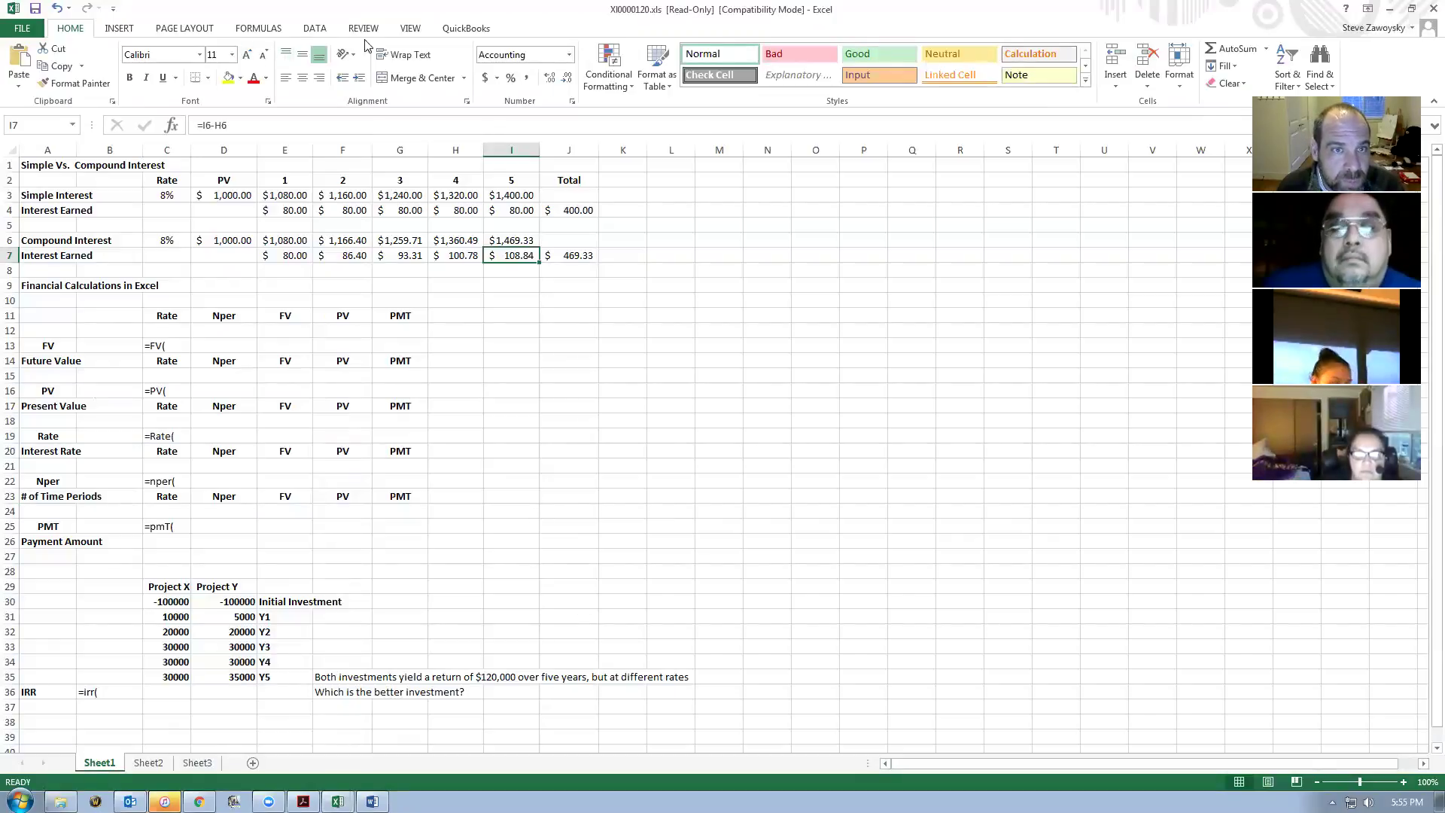
{"action": "left_click", "coordinate": [511, 346]}
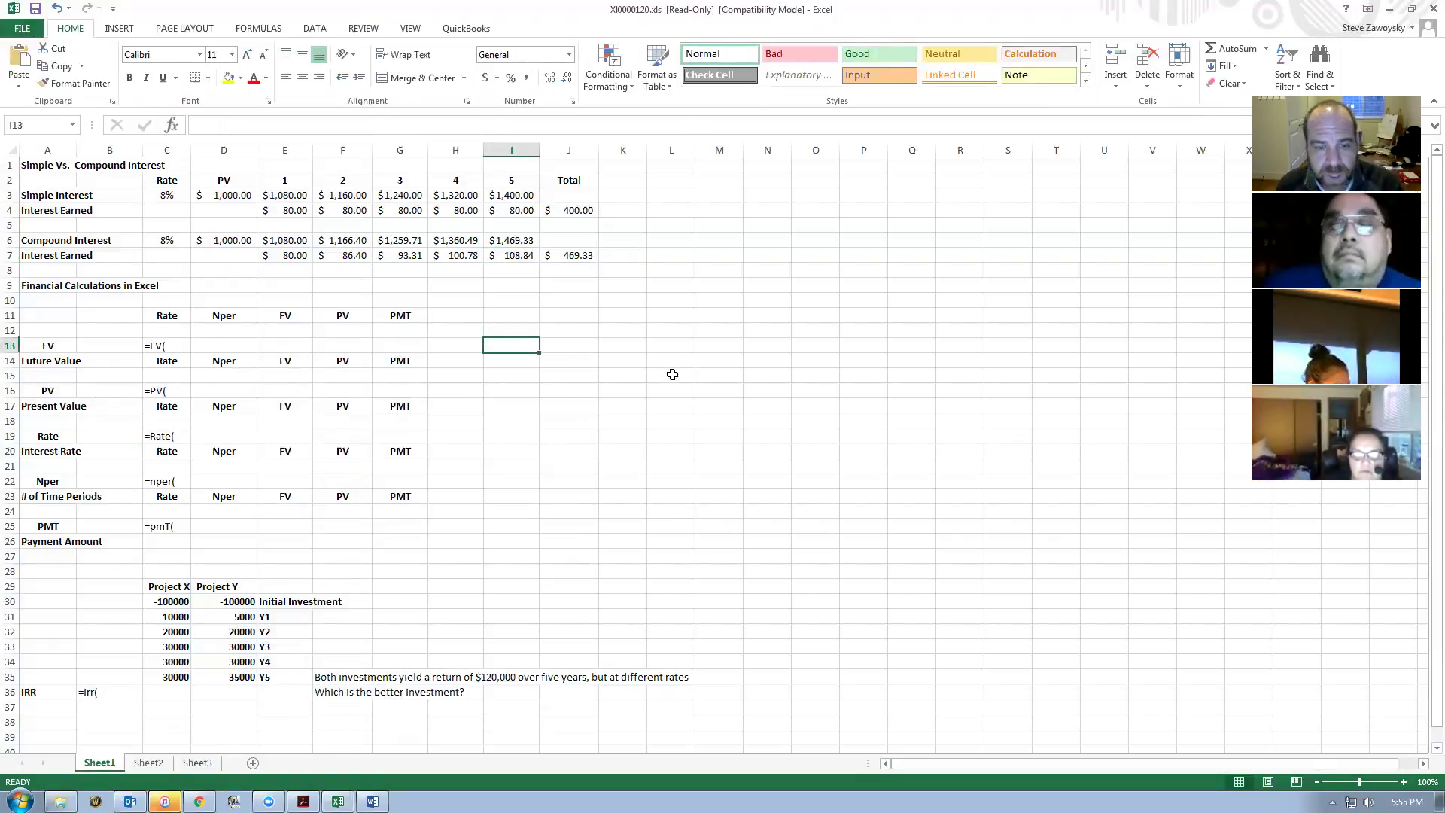
Review the Time Value of Money Exercises in Word alongside the FV, PV, Rate, Nper and PMT templates in the Excel workbook.
{"action": "left_click", "coordinate": [372, 801]}
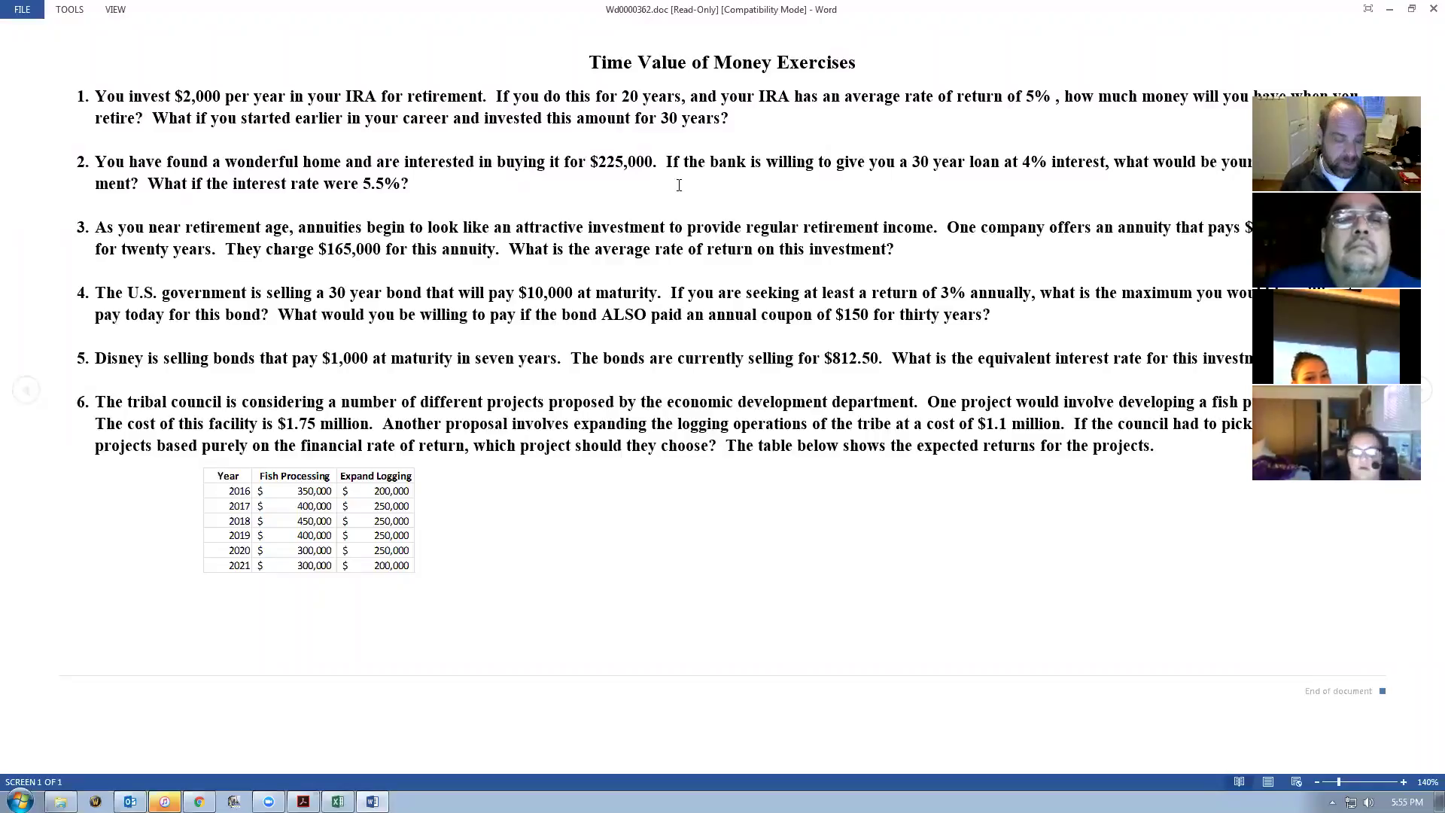
{"action": "key", "text": "alt+Tab"}
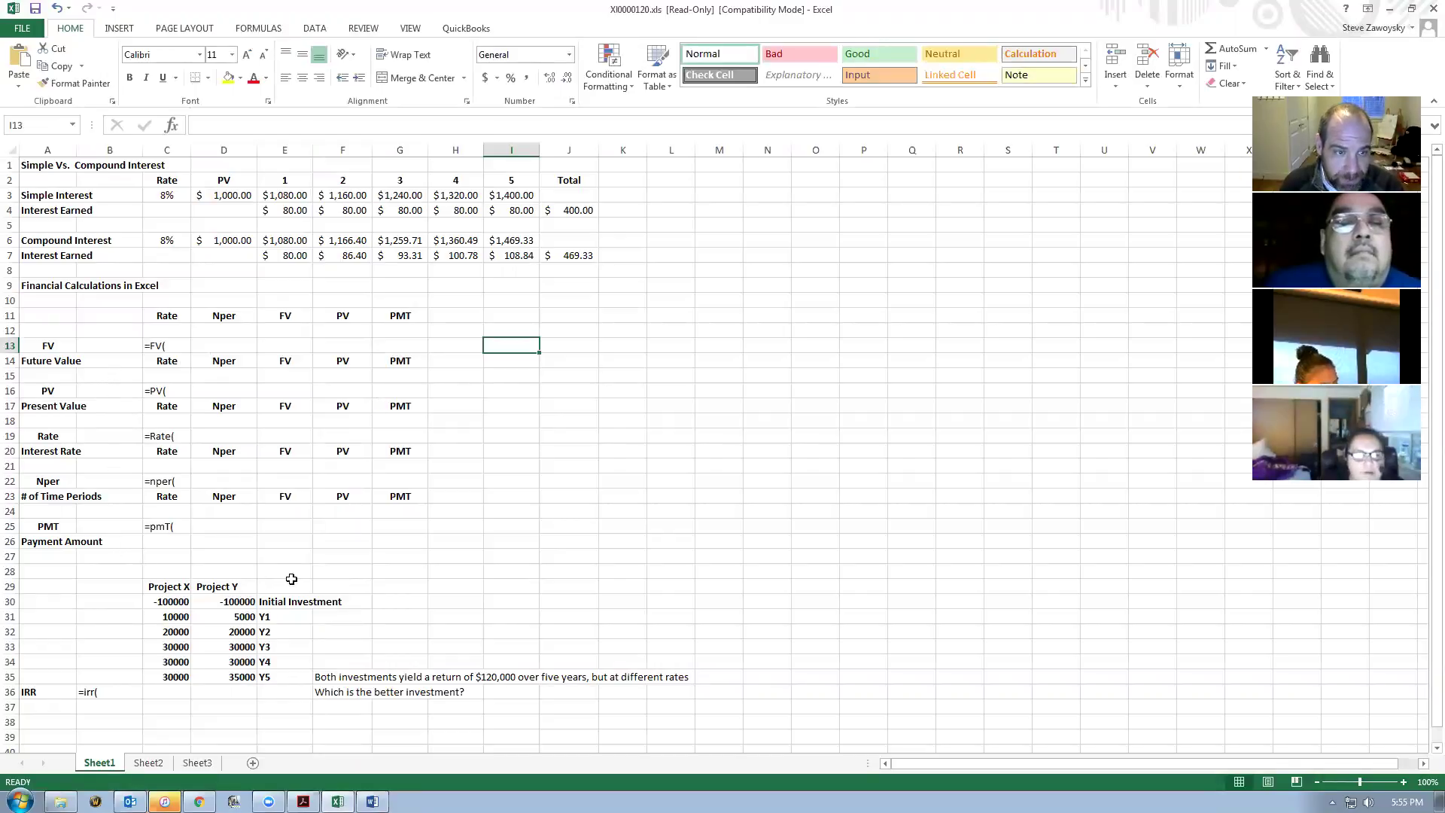
{"action": "key", "text": "alt"}
{"action": "key", "text": "alt+Tab"}
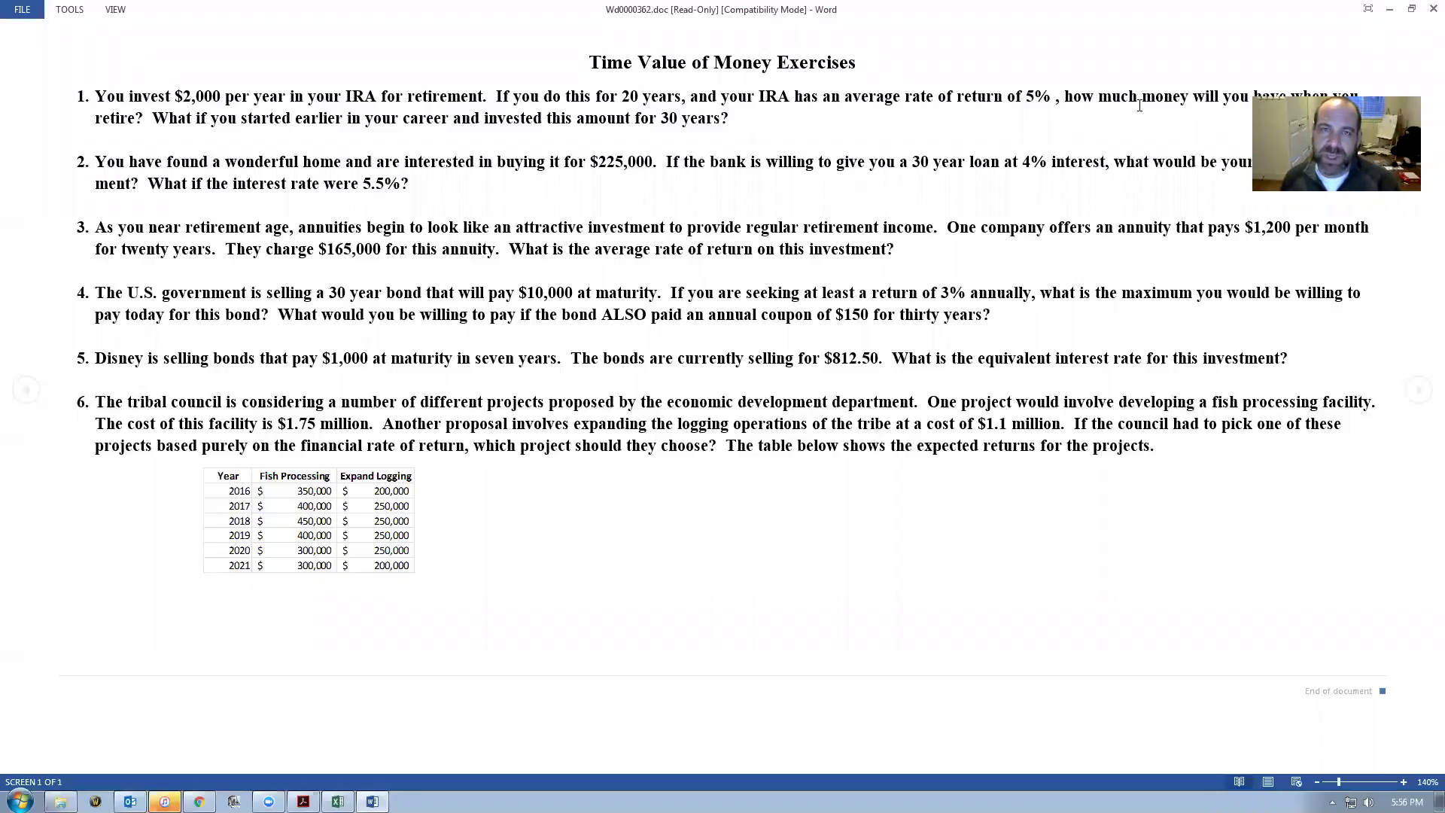
{"action": "key", "text": "alt+Tab"}
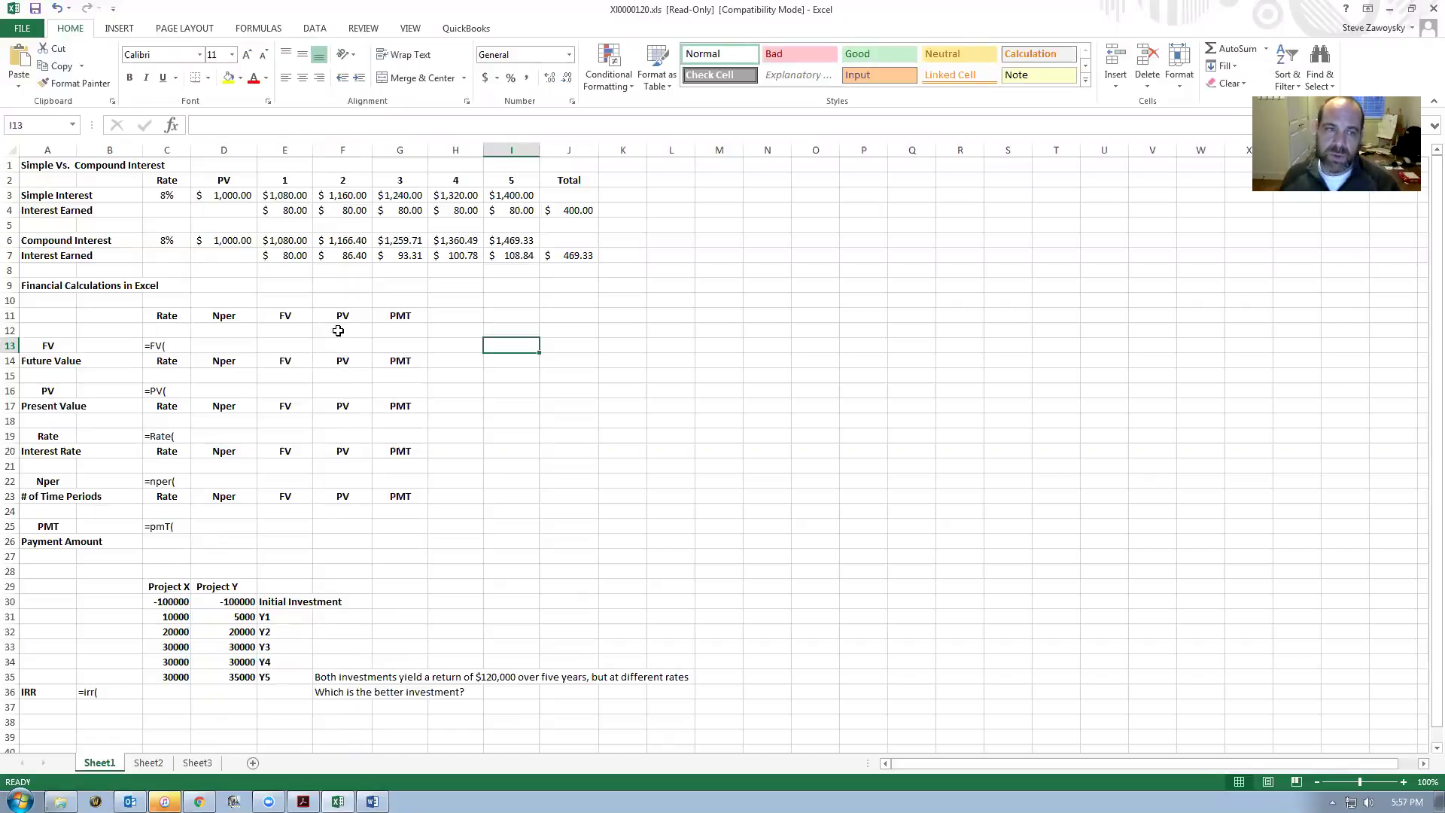
{"action": "key", "text": "alt+Tab"}
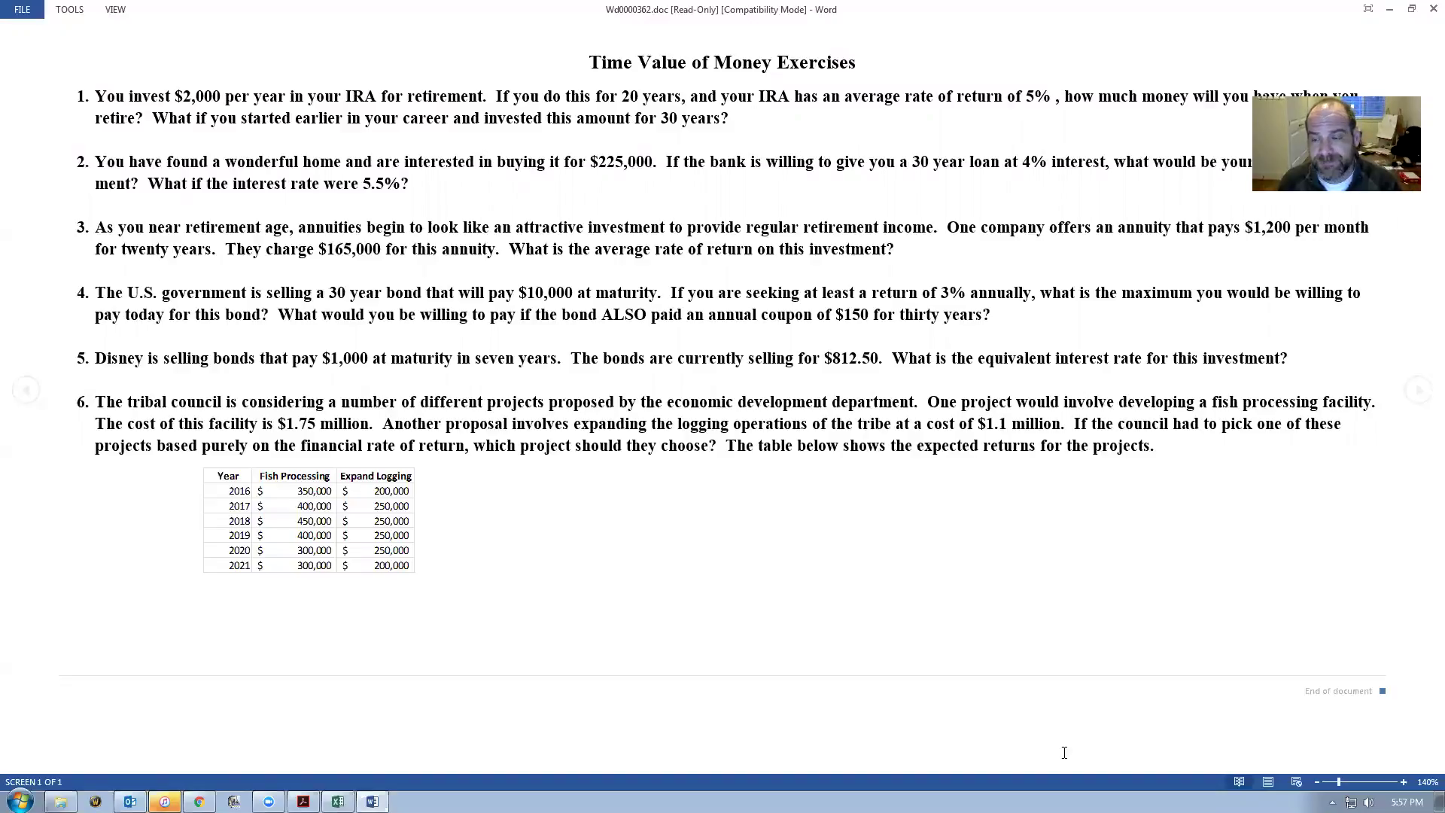
{"action": "key", "text": "alt+Tab"}
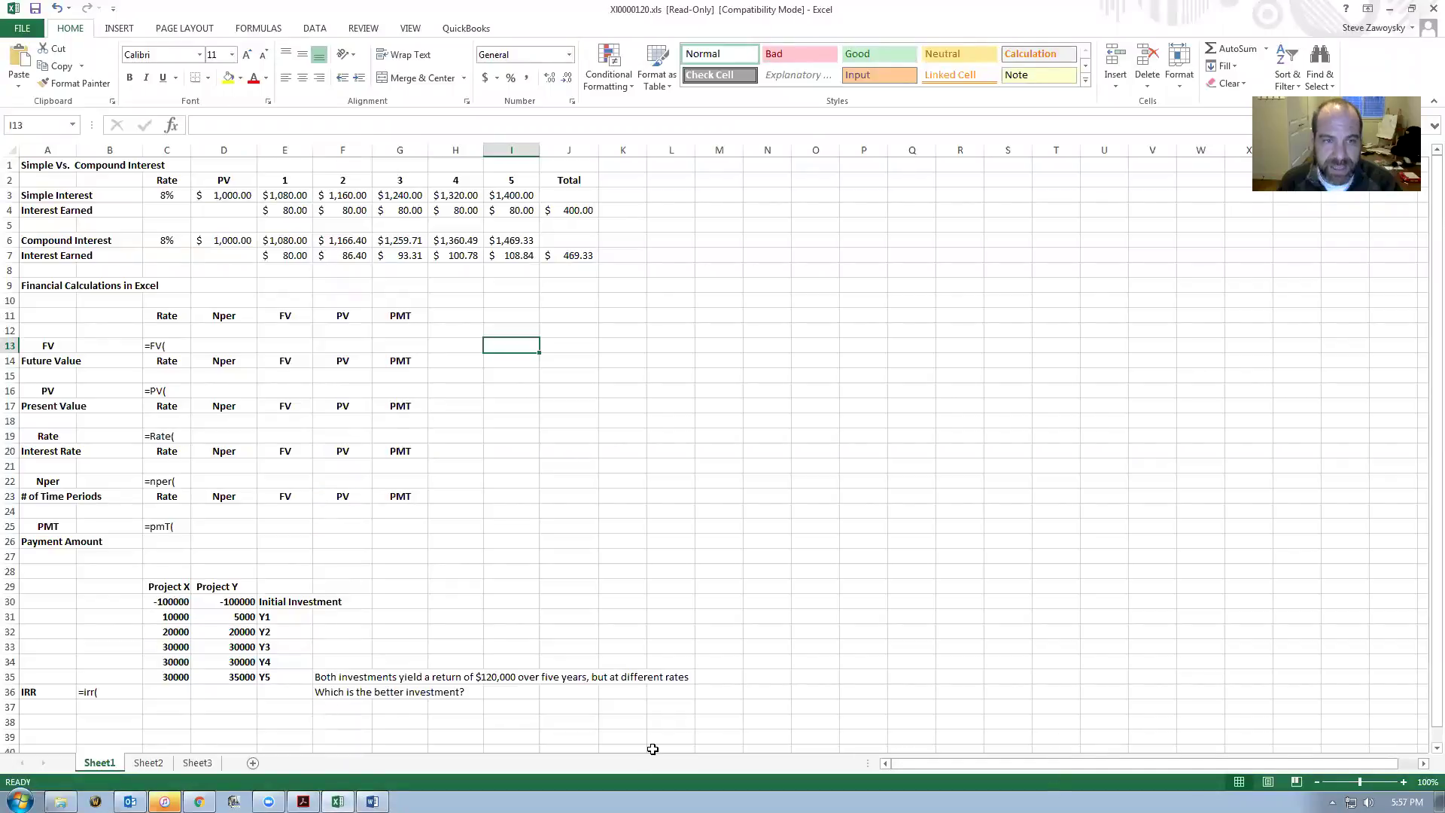
{"action": "key", "text": "alt+Tab"}
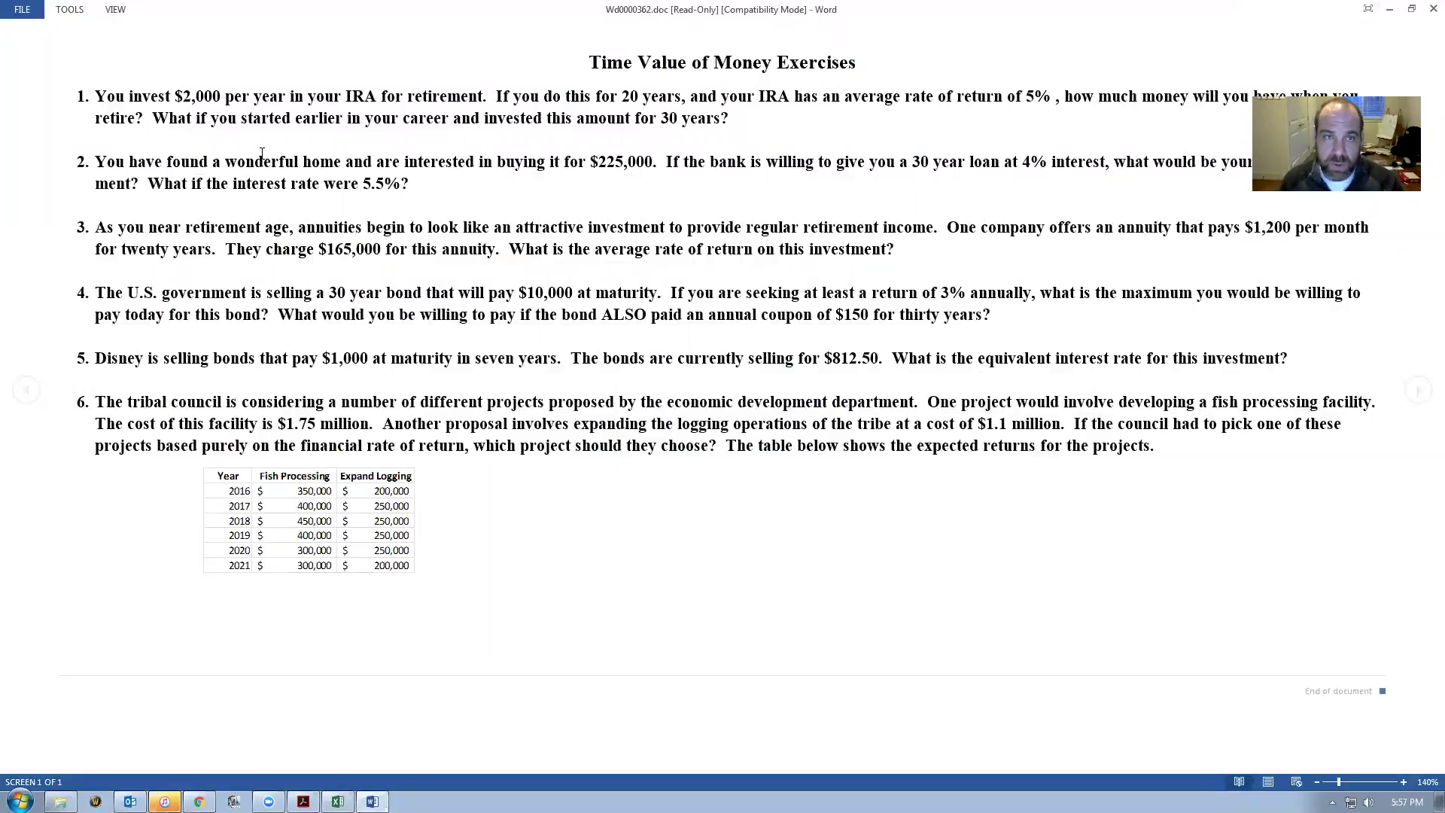
Compare the retirement IRA question in exercise 1 of the Word document with the Future Value template's inputs in the Excel workbook.
{"action": "key", "text": "alt+Tab"}
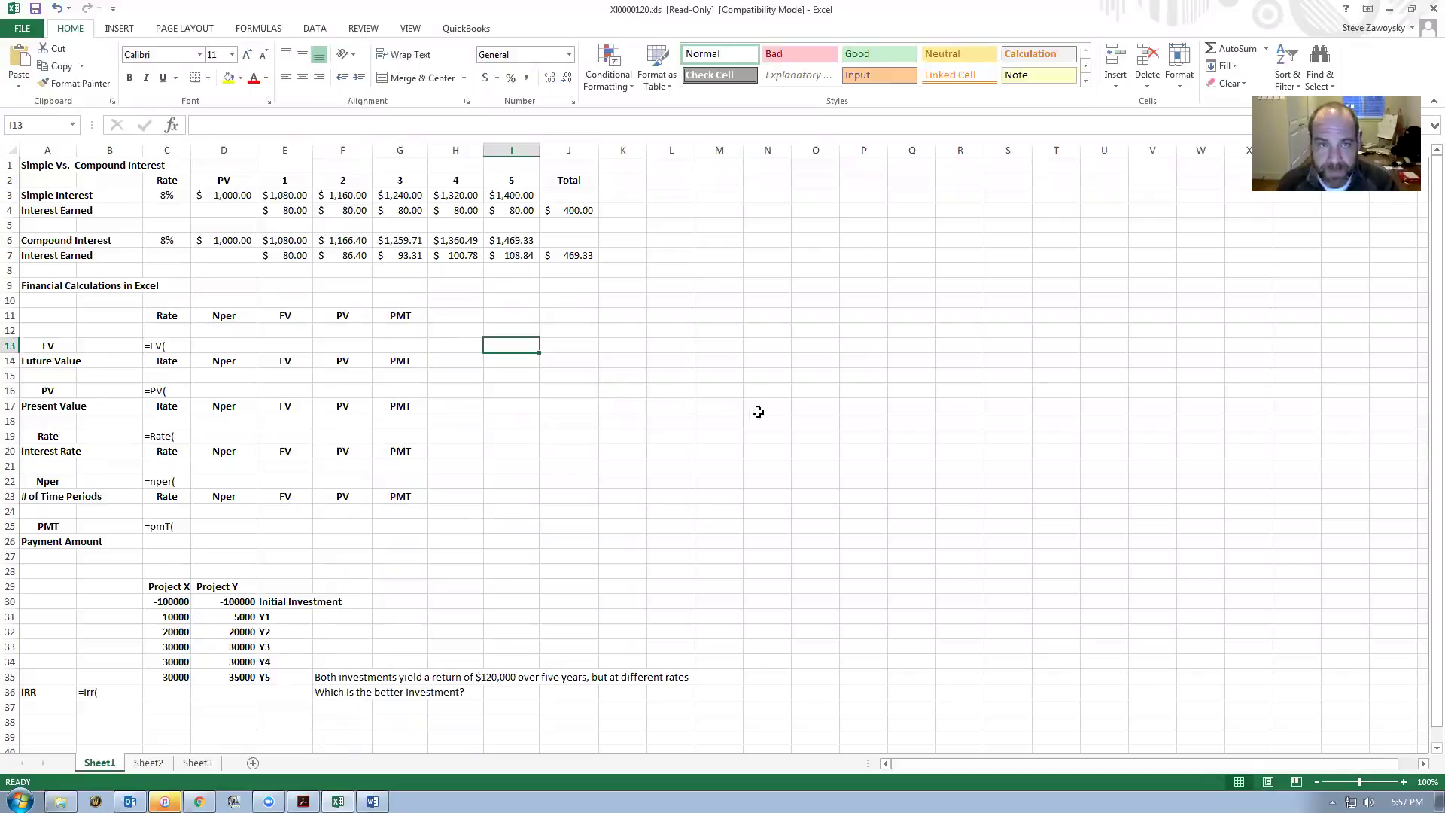
{"action": "key", "text": "alt+Tab"}
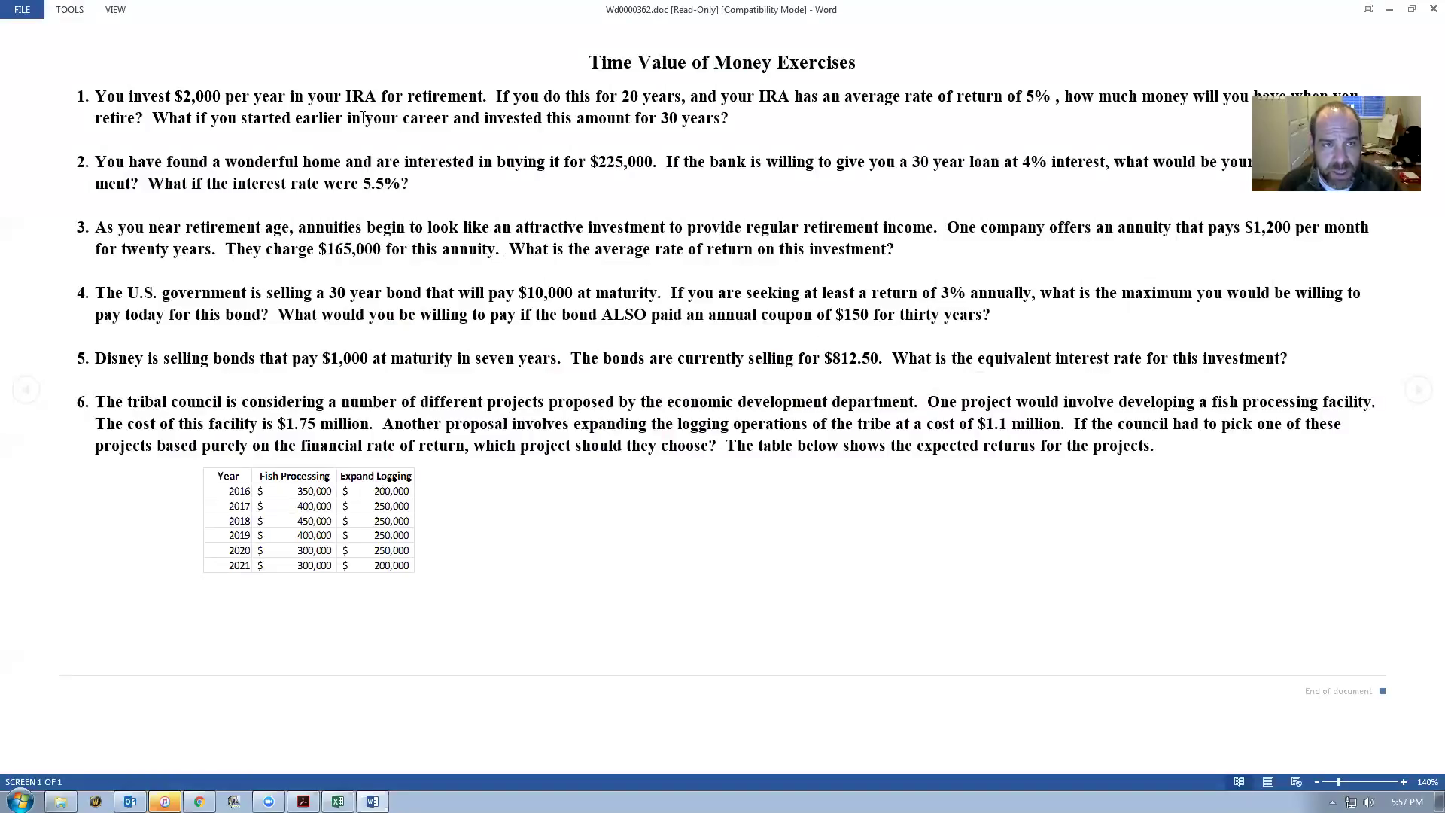
{"action": "key", "text": "alt+Tab"}
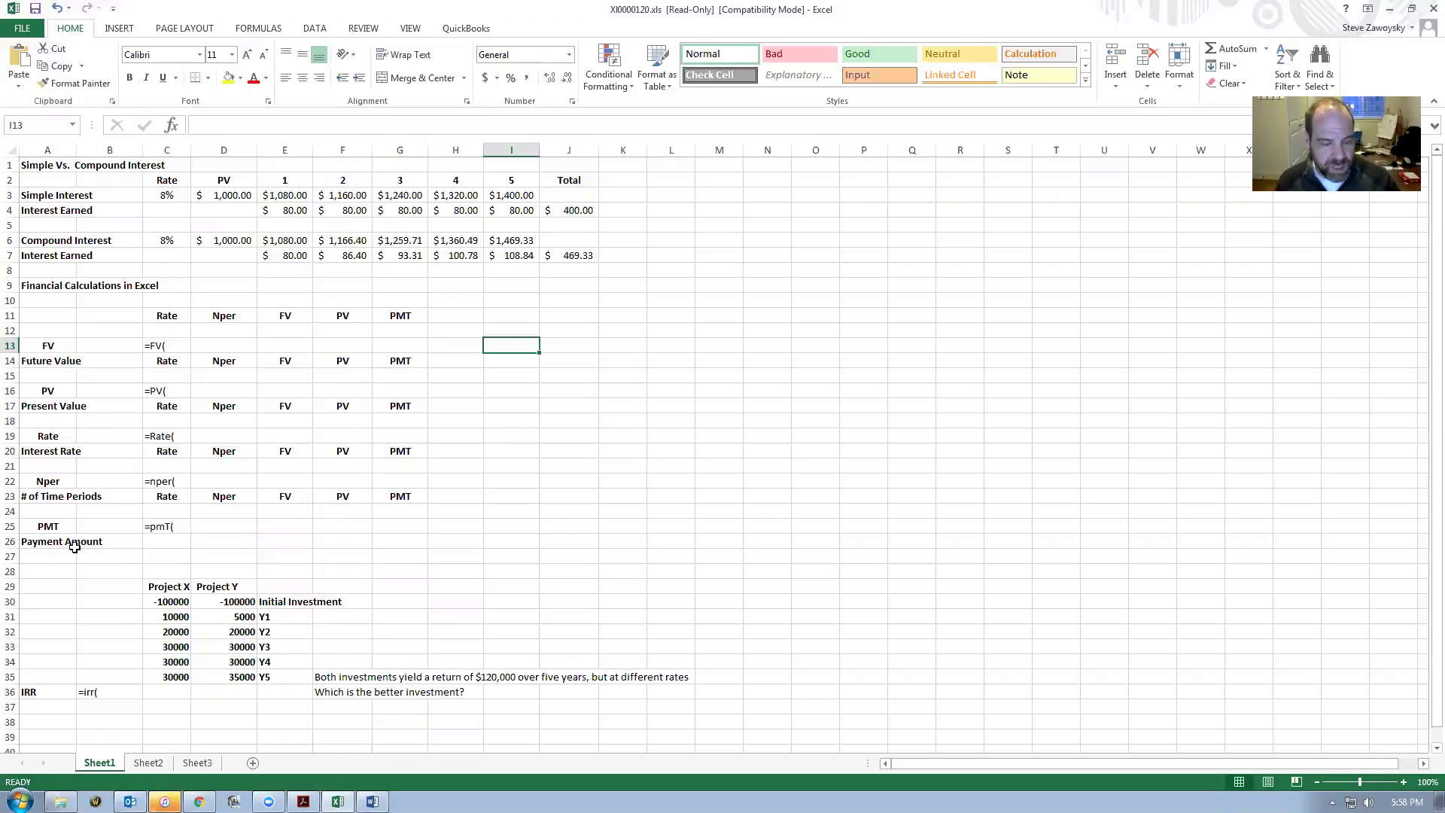
{"action": "key", "text": "alt+Tab"}
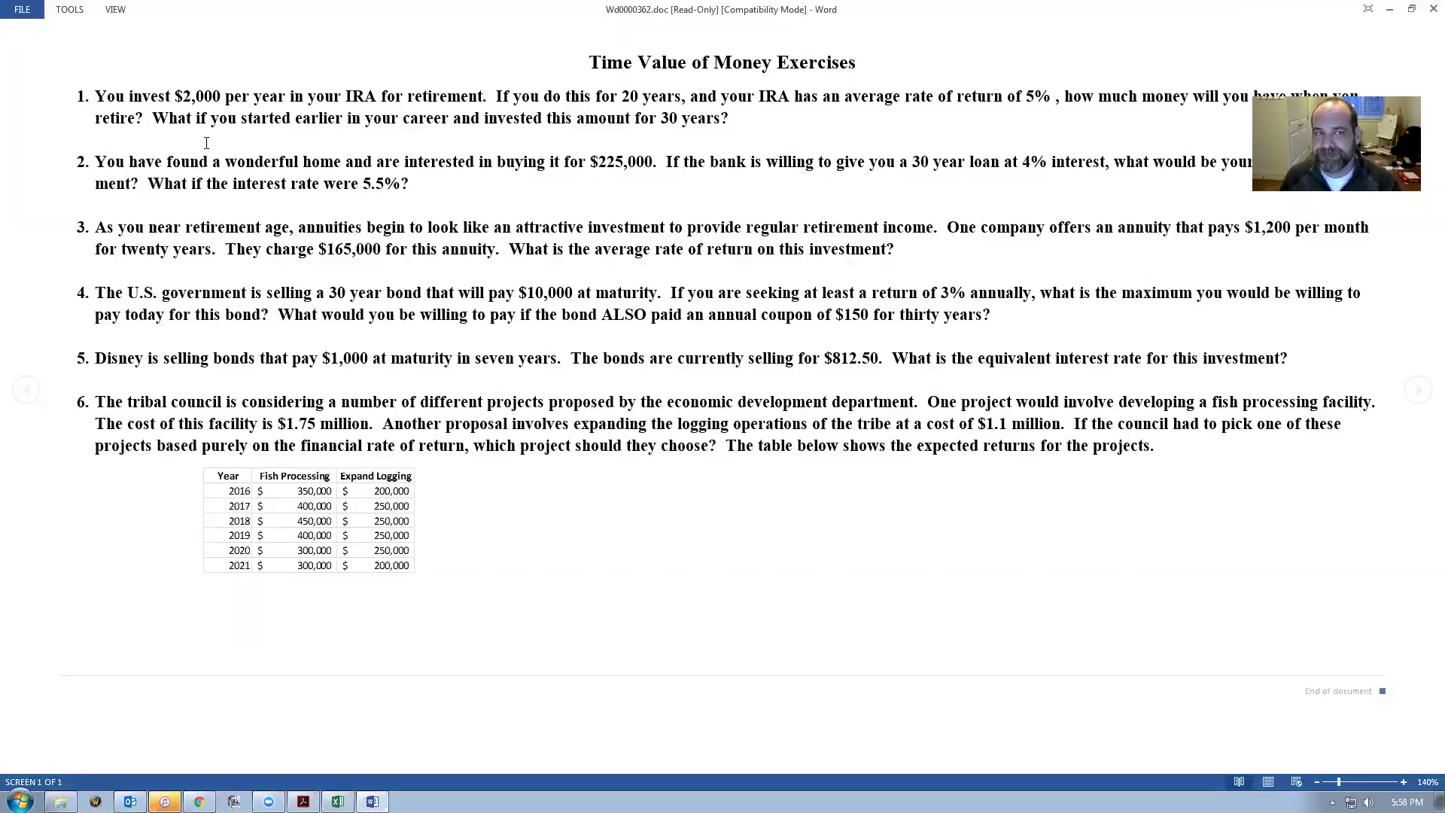
{"action": "key", "text": "alt+Tab"}
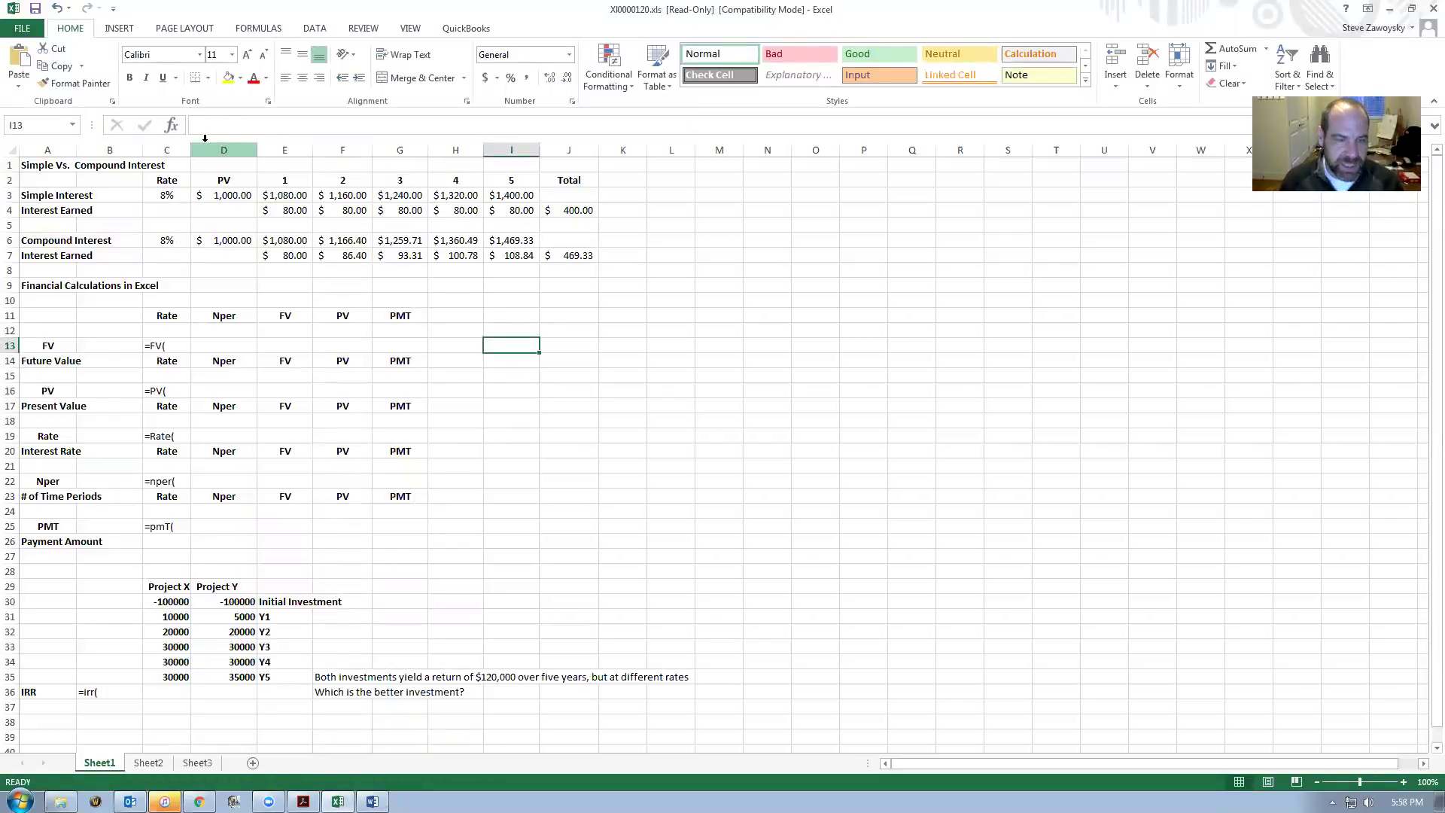
{"action": "key", "text": "alt+Tab"}
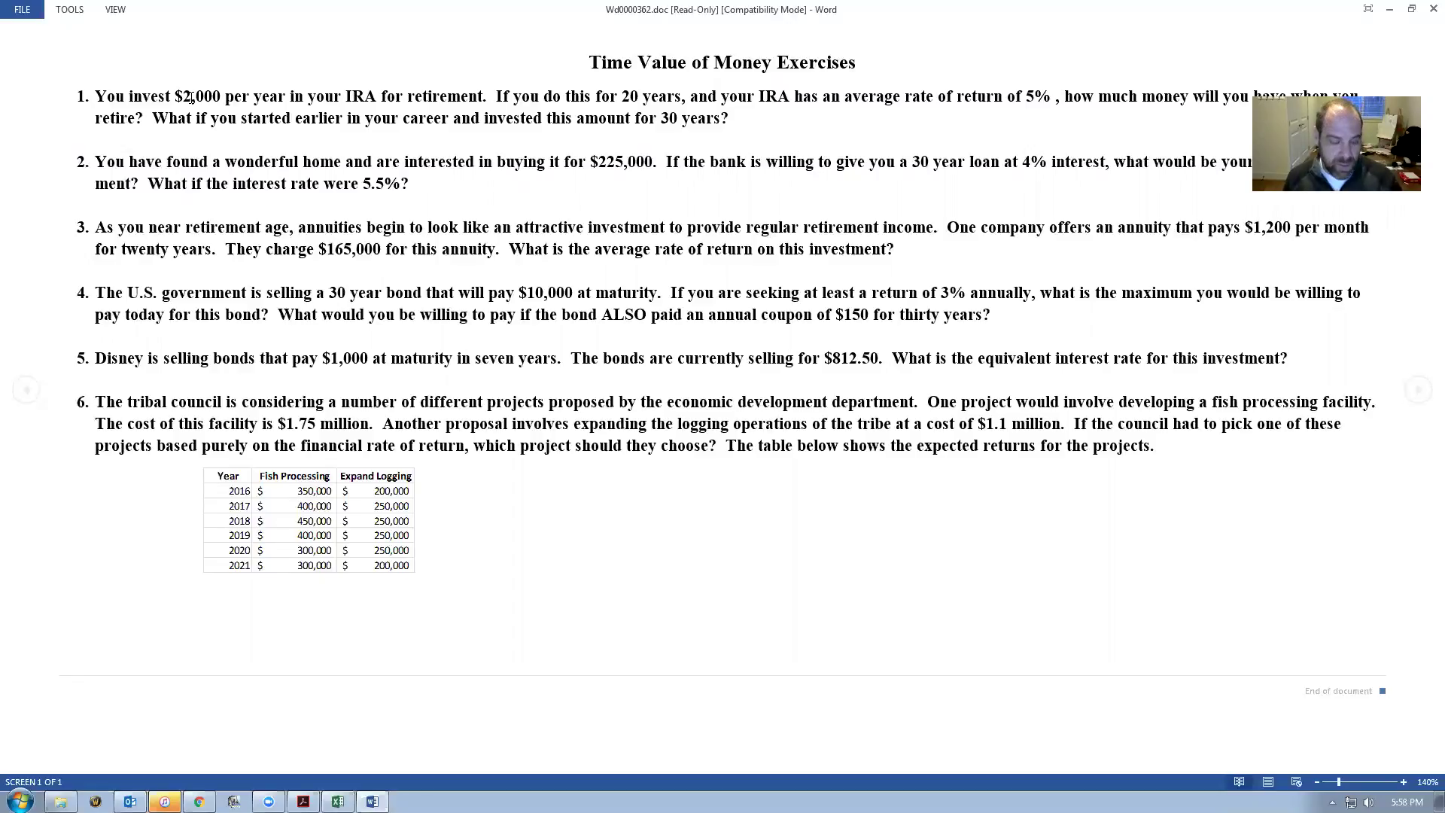
{"action": "key", "text": "alt+Tab"}
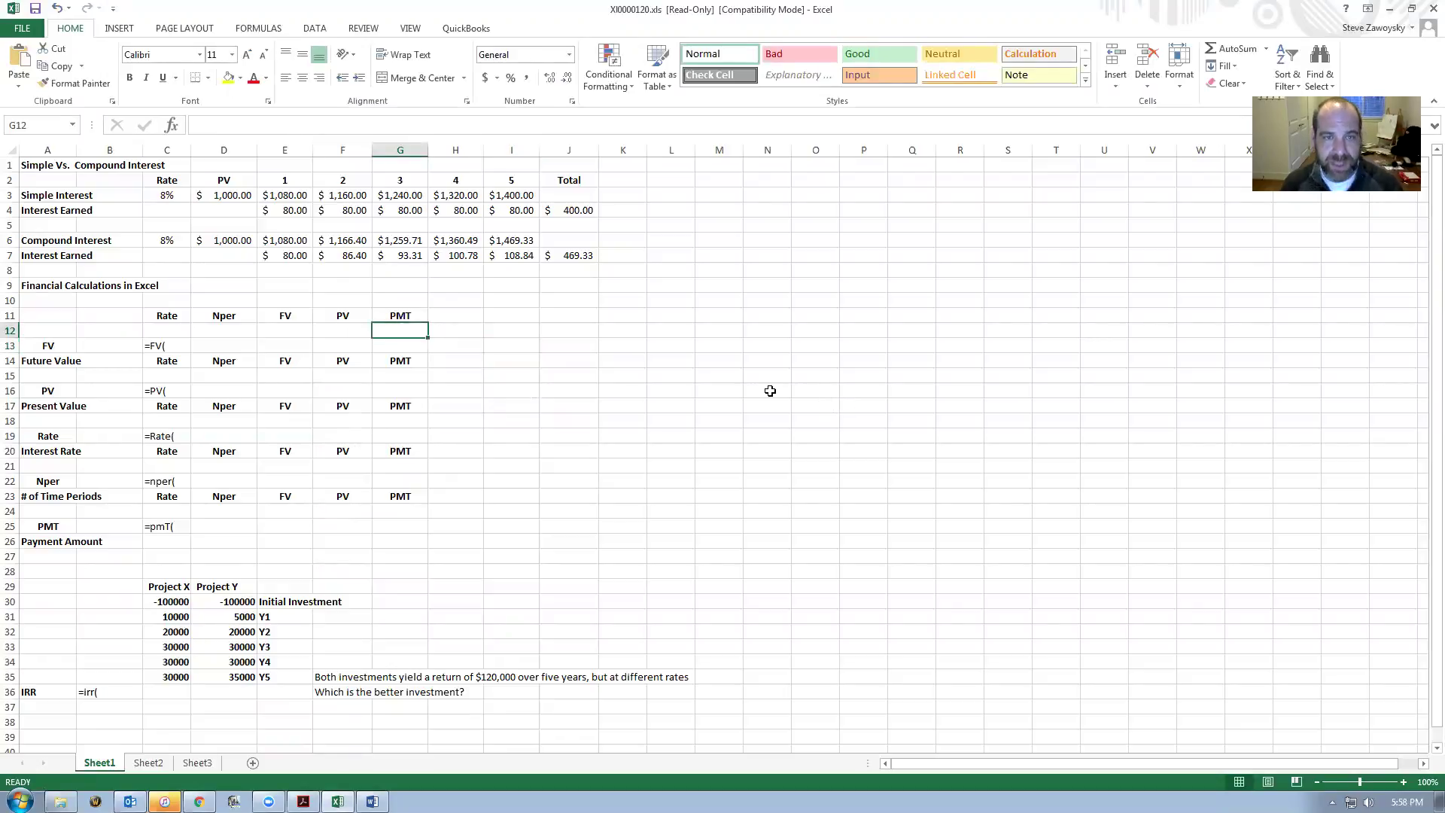
{"action": "key", "text": "alt+Tab"}
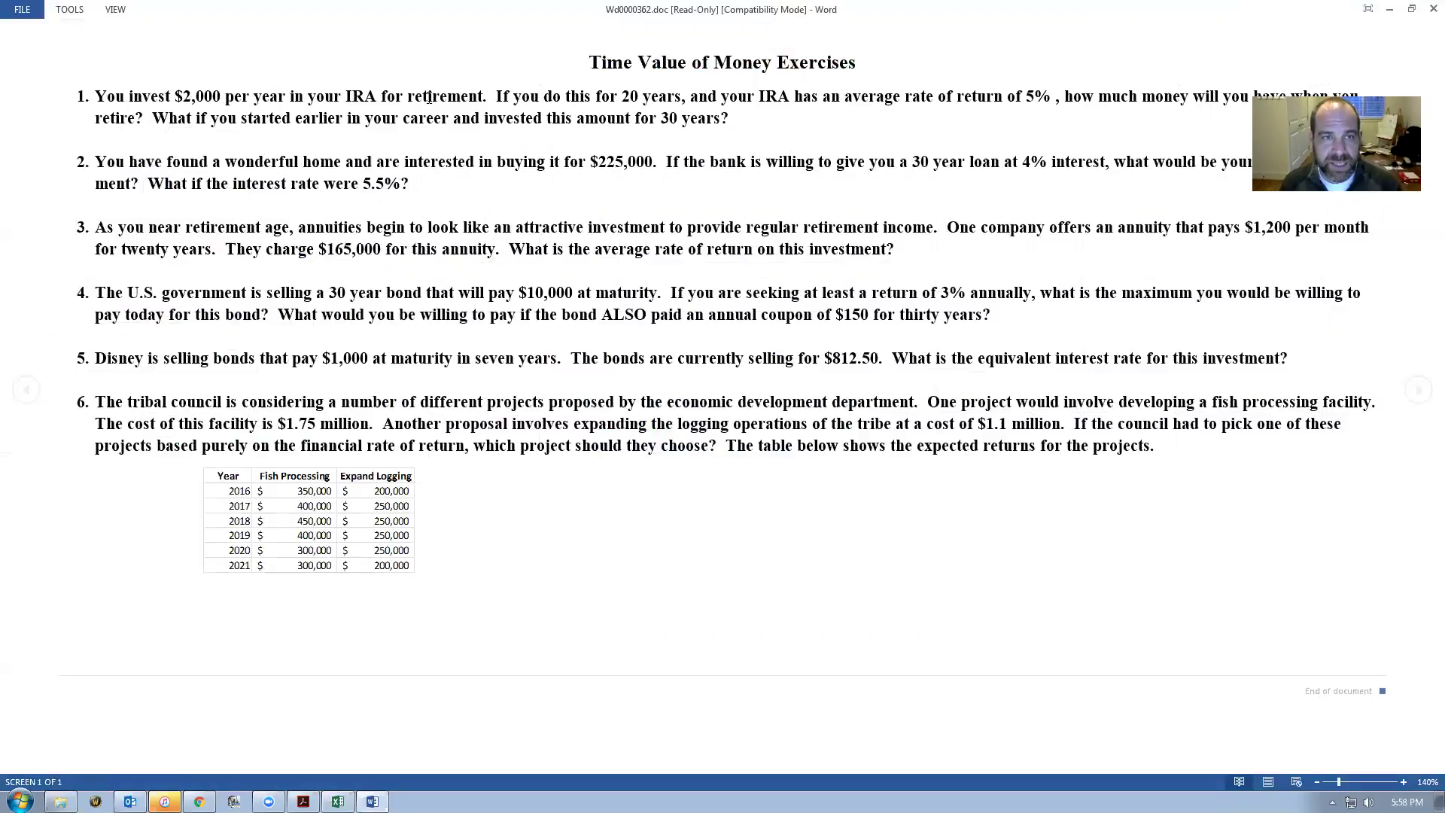
Switch to Excel and enter -2000 as the PMT value in cell G12 of the Future Value template.
{"action": "key", "text": "alt+Tab"}
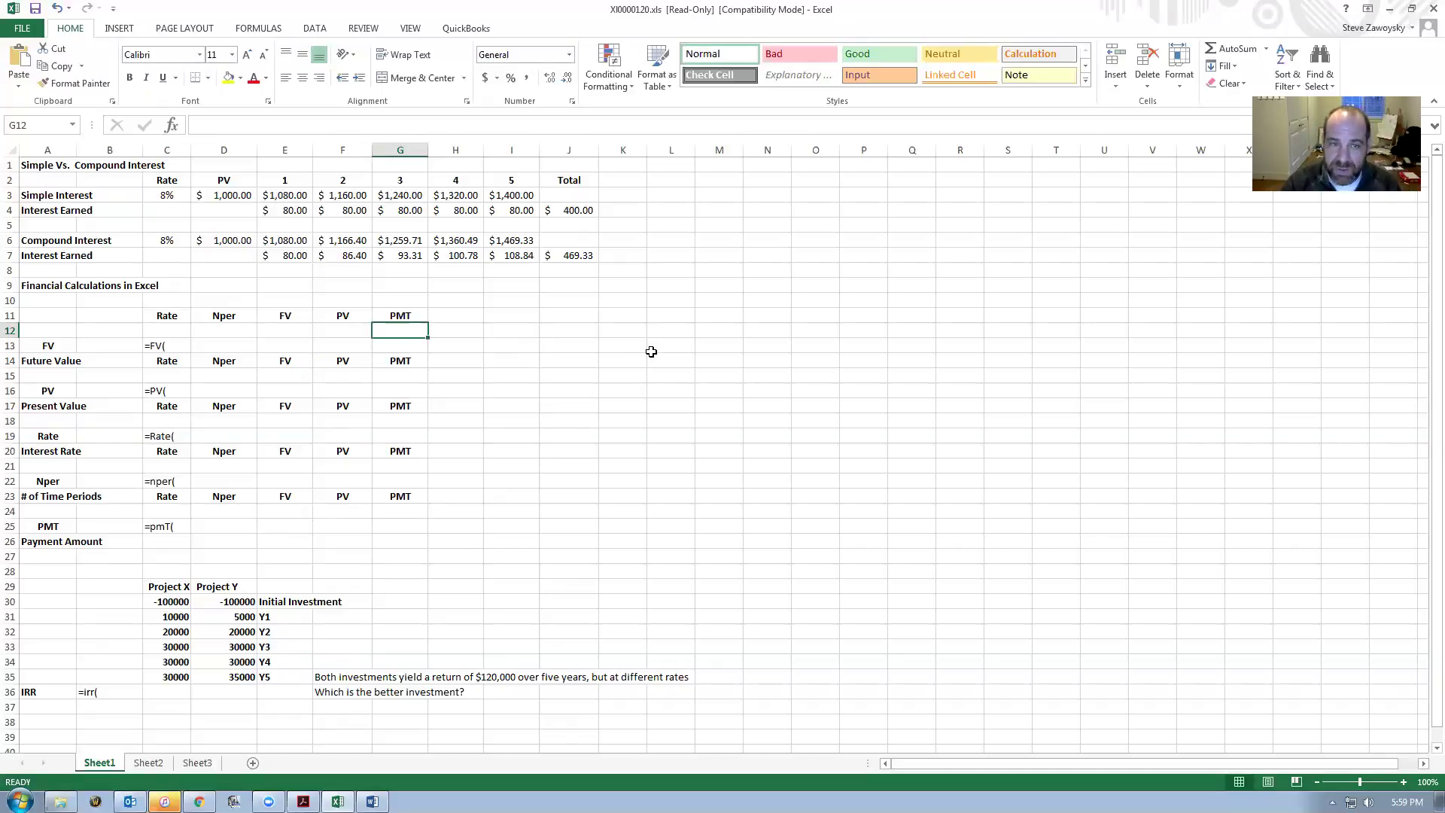
{"action": "type", "text": "-2000"}
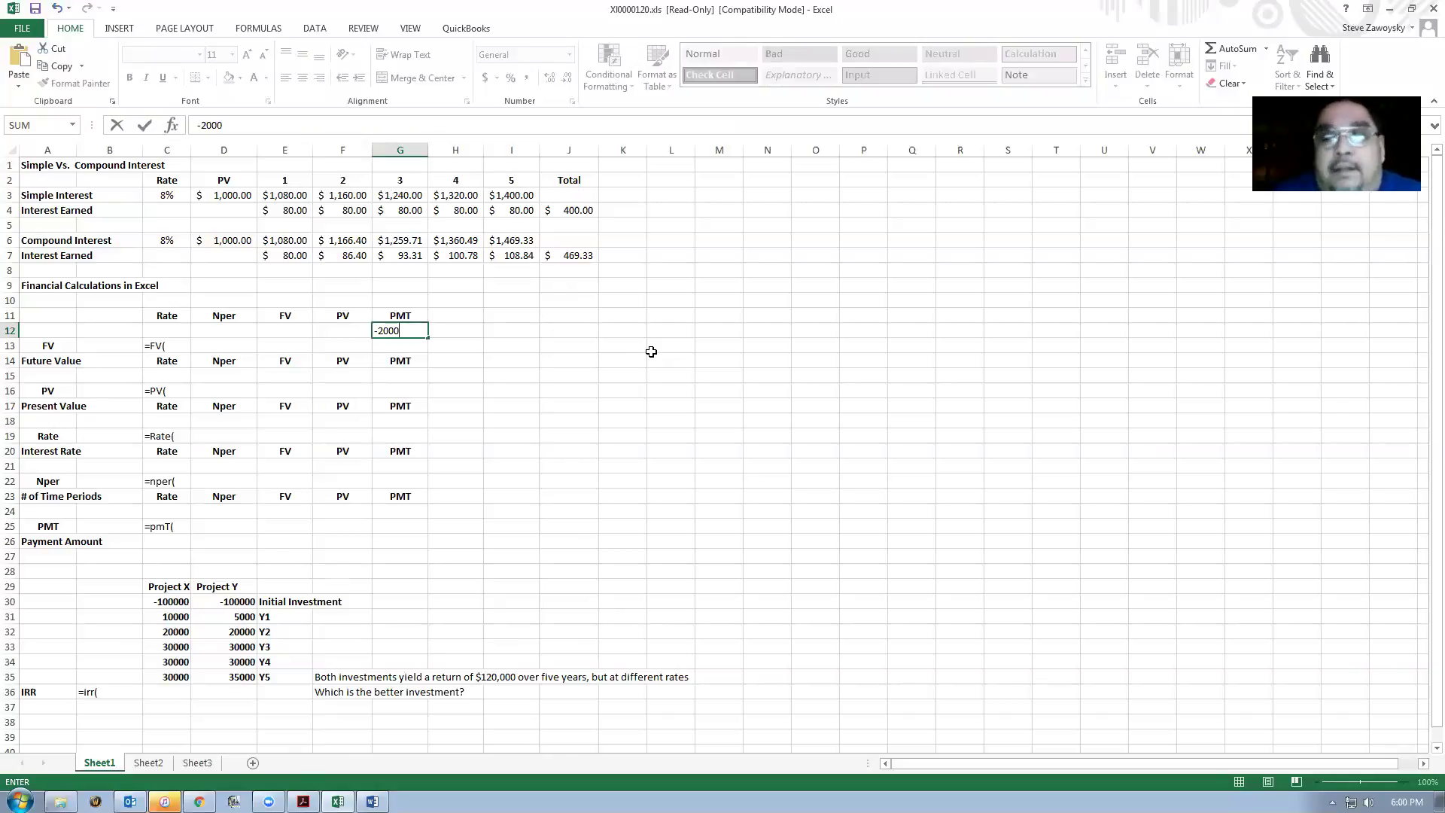
{"action": "key", "text": "Return"}
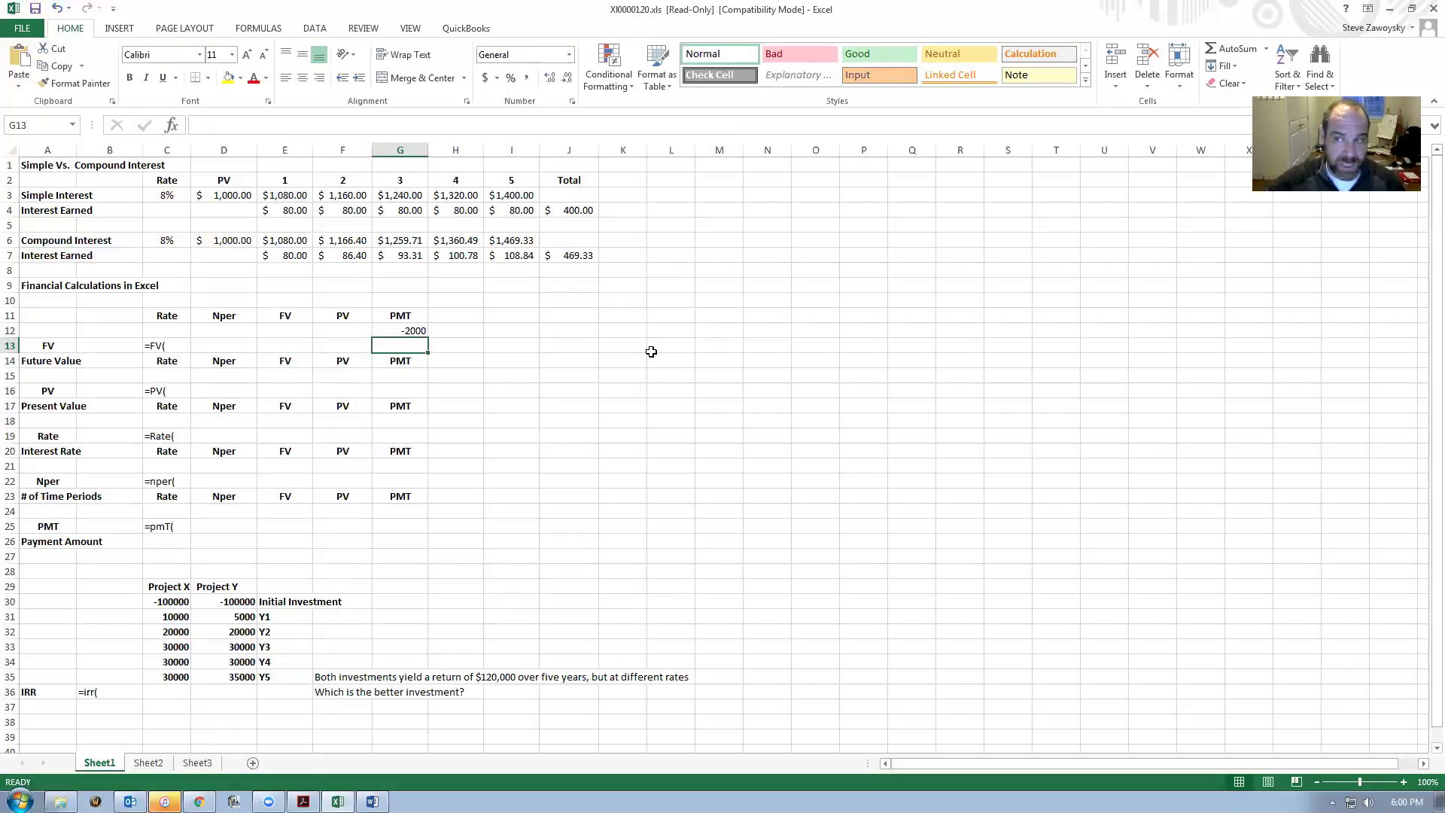
Check the investment period in exercise 1 in Word and enter 20 as Nper in cell D12 of the Excel workbook.
{"action": "key", "text": "alt+Tab"}
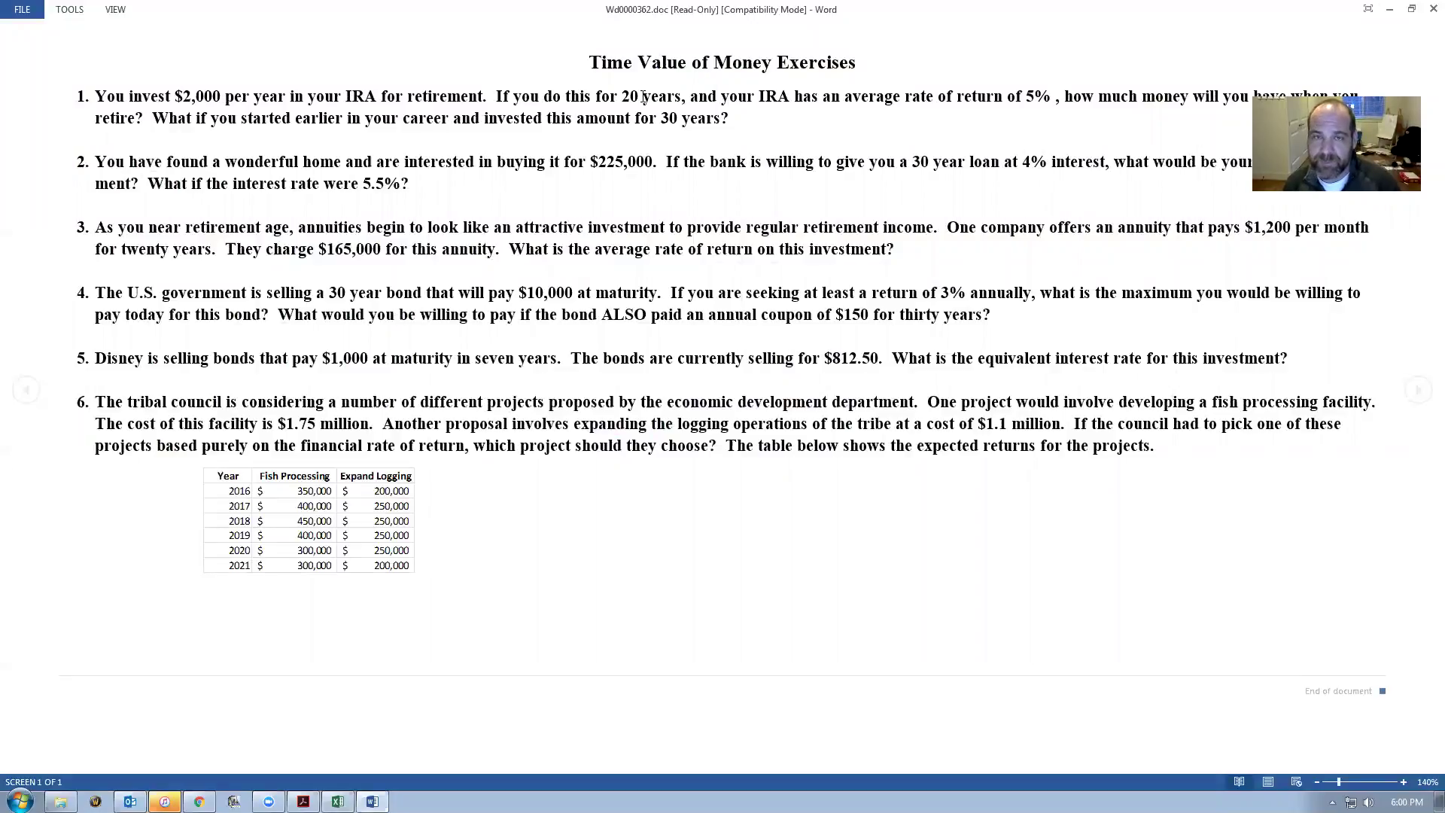
{"action": "key", "text": "alt+Tab"}
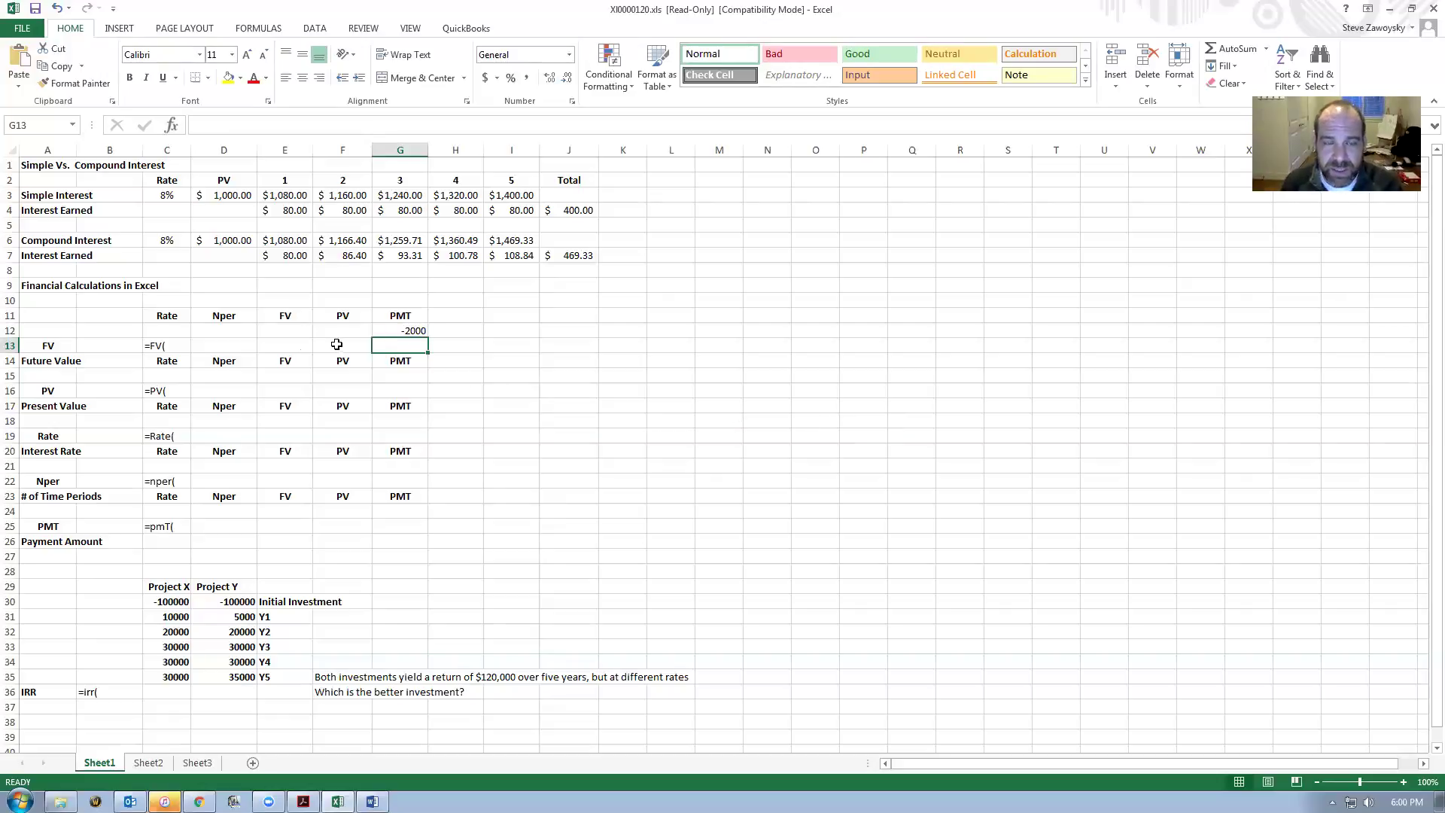
{"action": "key", "text": "alt+Tab"}
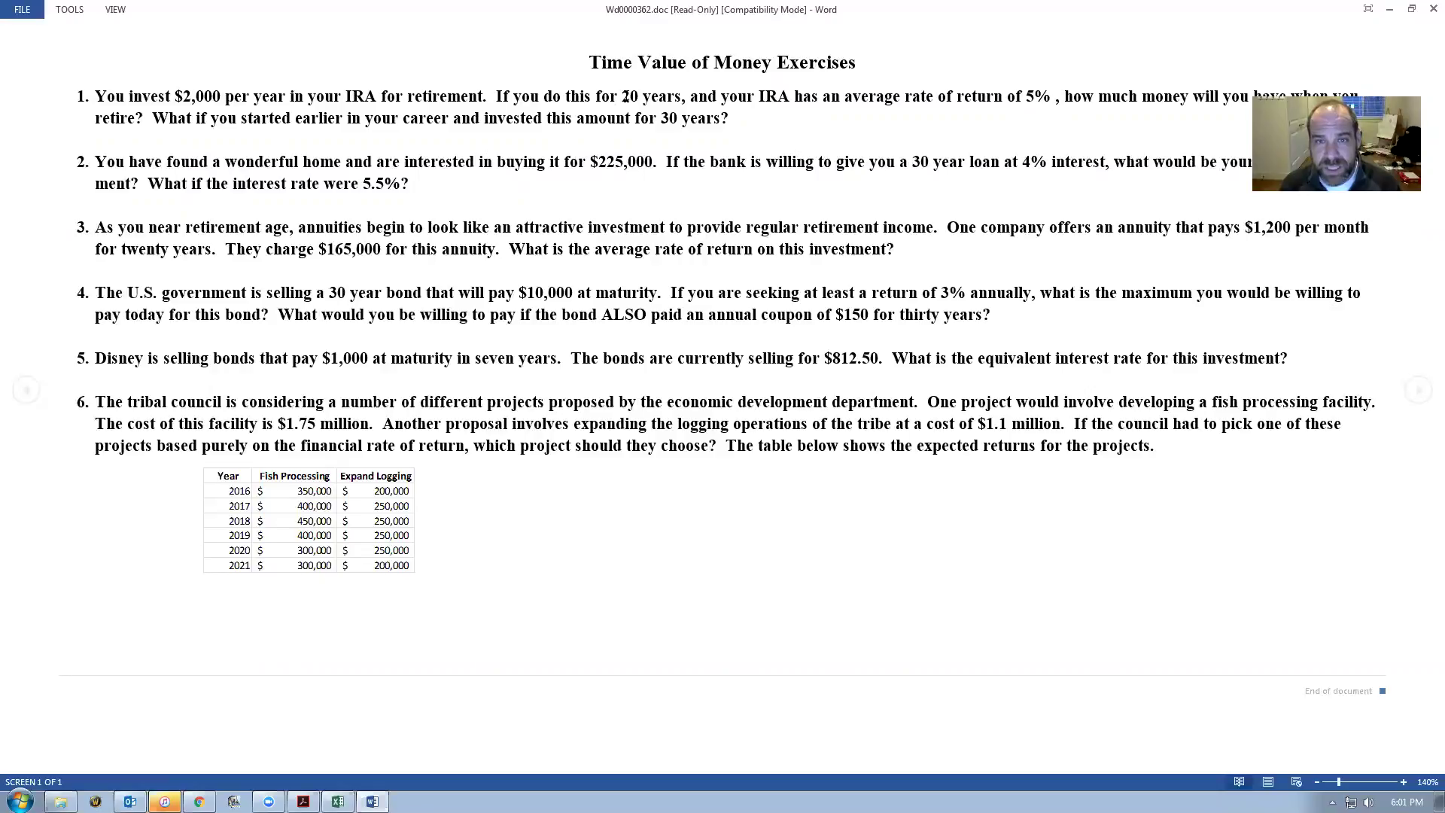
{"action": "key", "text": "alt+Tab"}
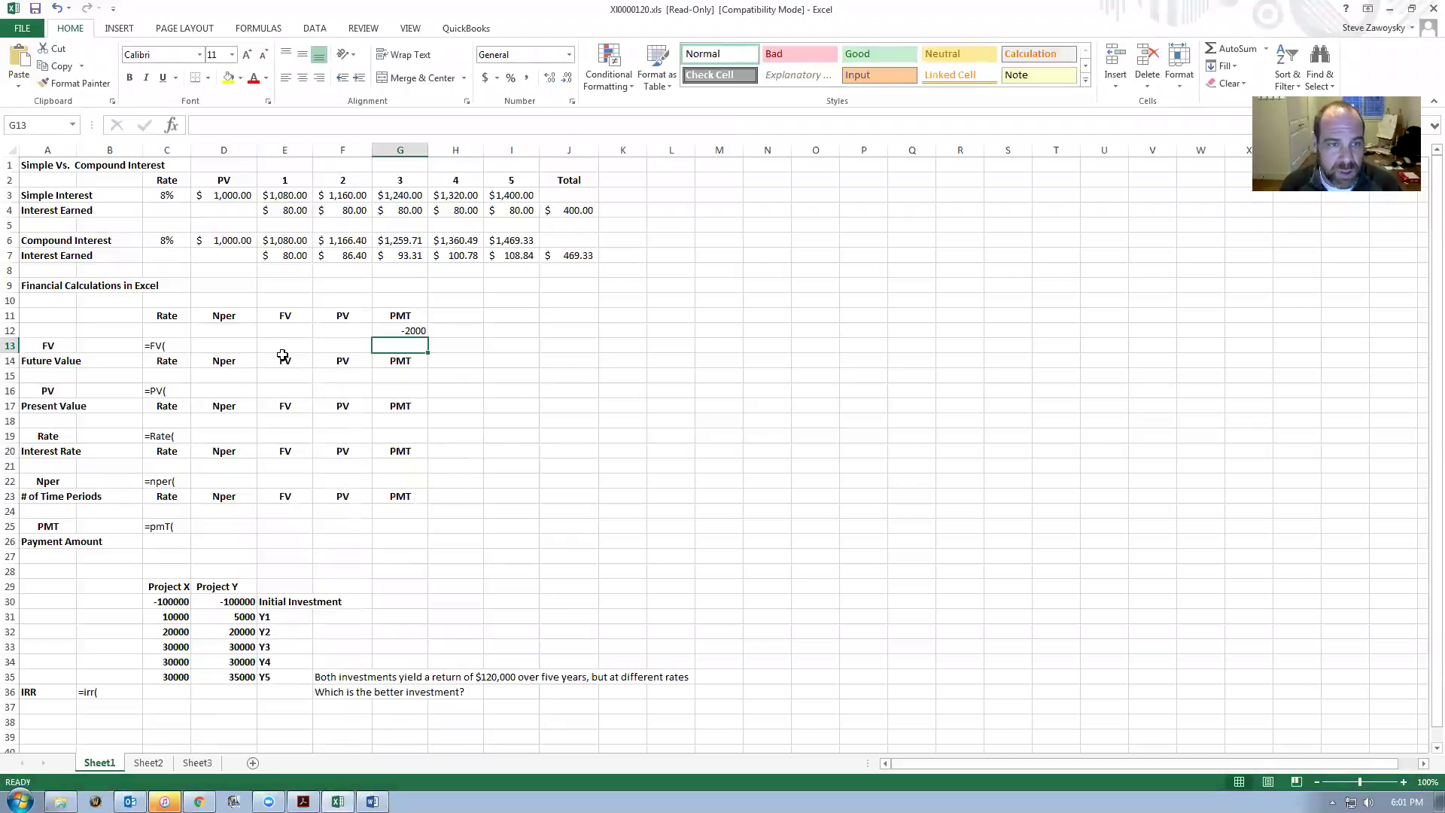
{"action": "left_click", "coordinate": [219, 329]}
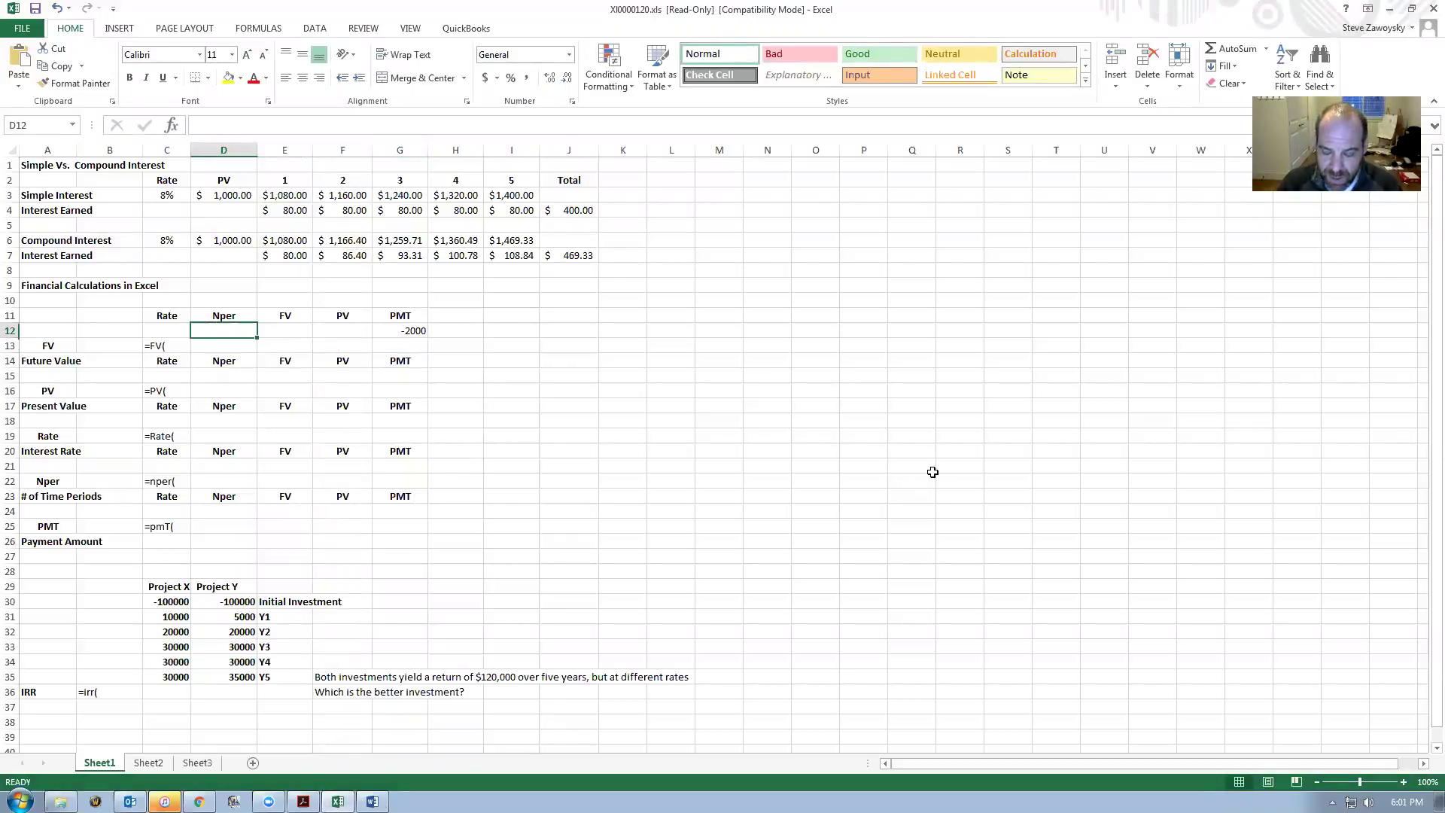
{"action": "type", "text": "20"}
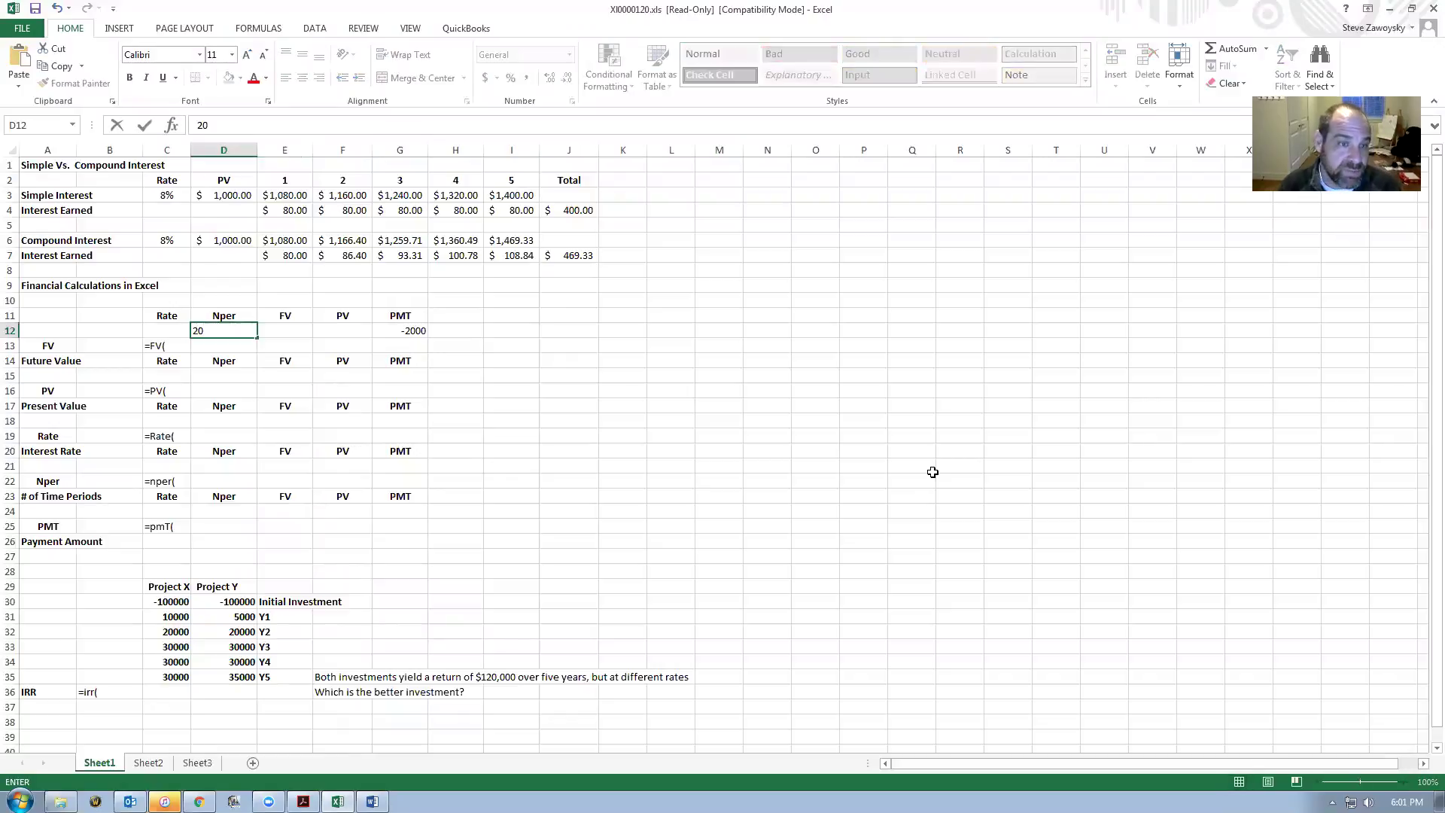
{"action": "key", "text": "Tab"}
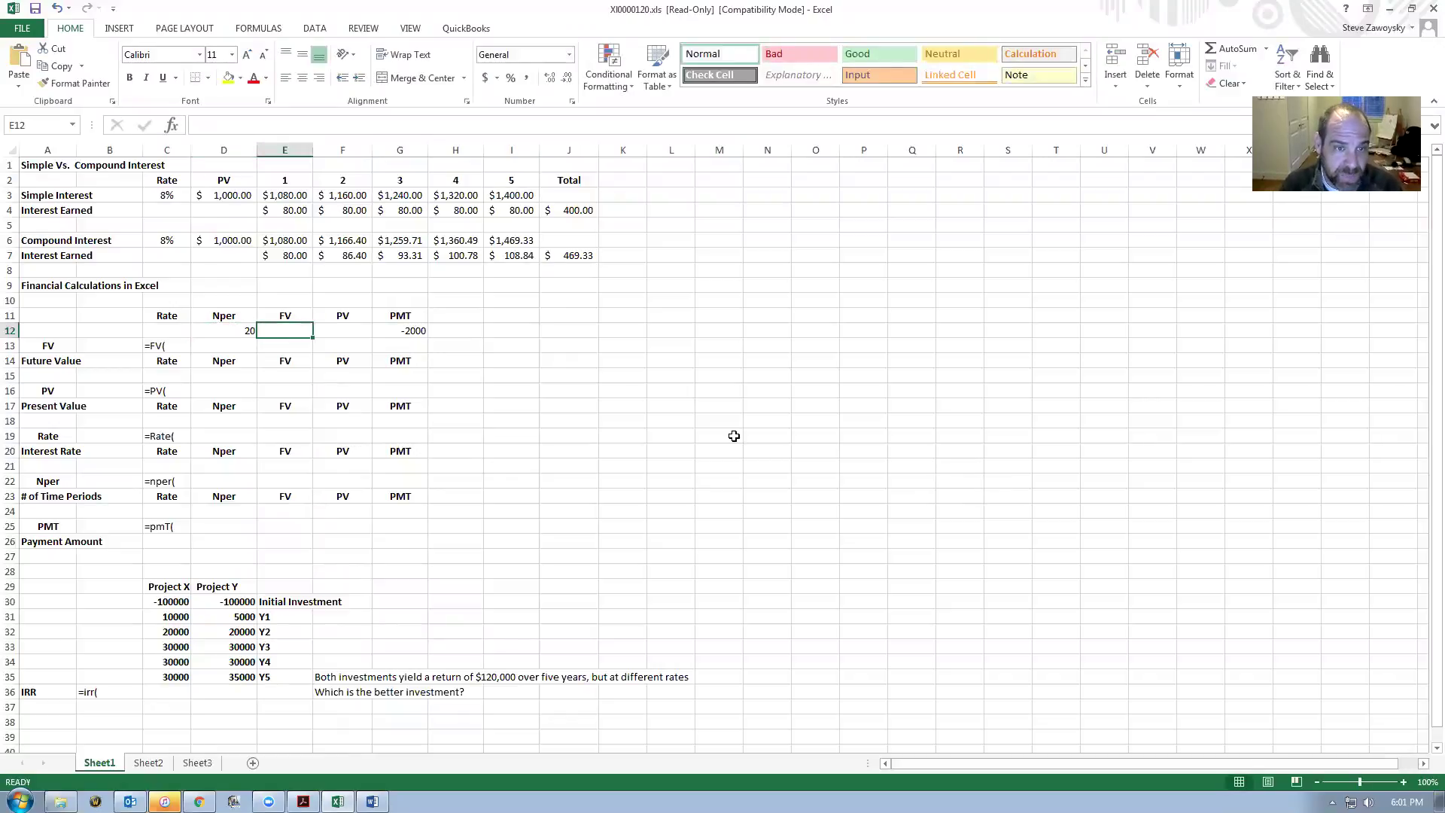
Check exercise 1 in Word for the rate of return and select the Rate input cell C12 in Excel.
{"action": "key", "text": "alt+Tab"}
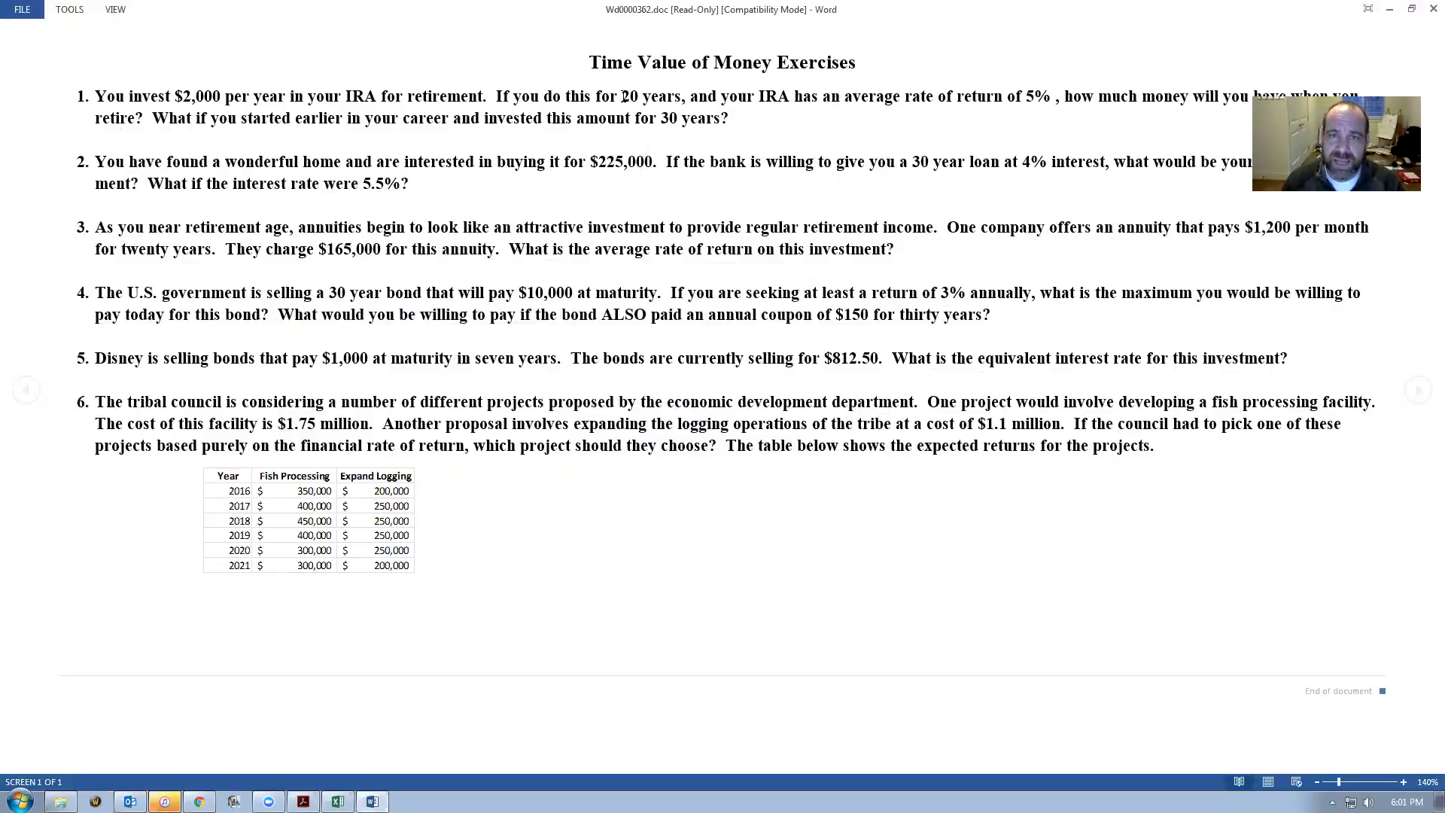
{"action": "key", "text": "alt"}
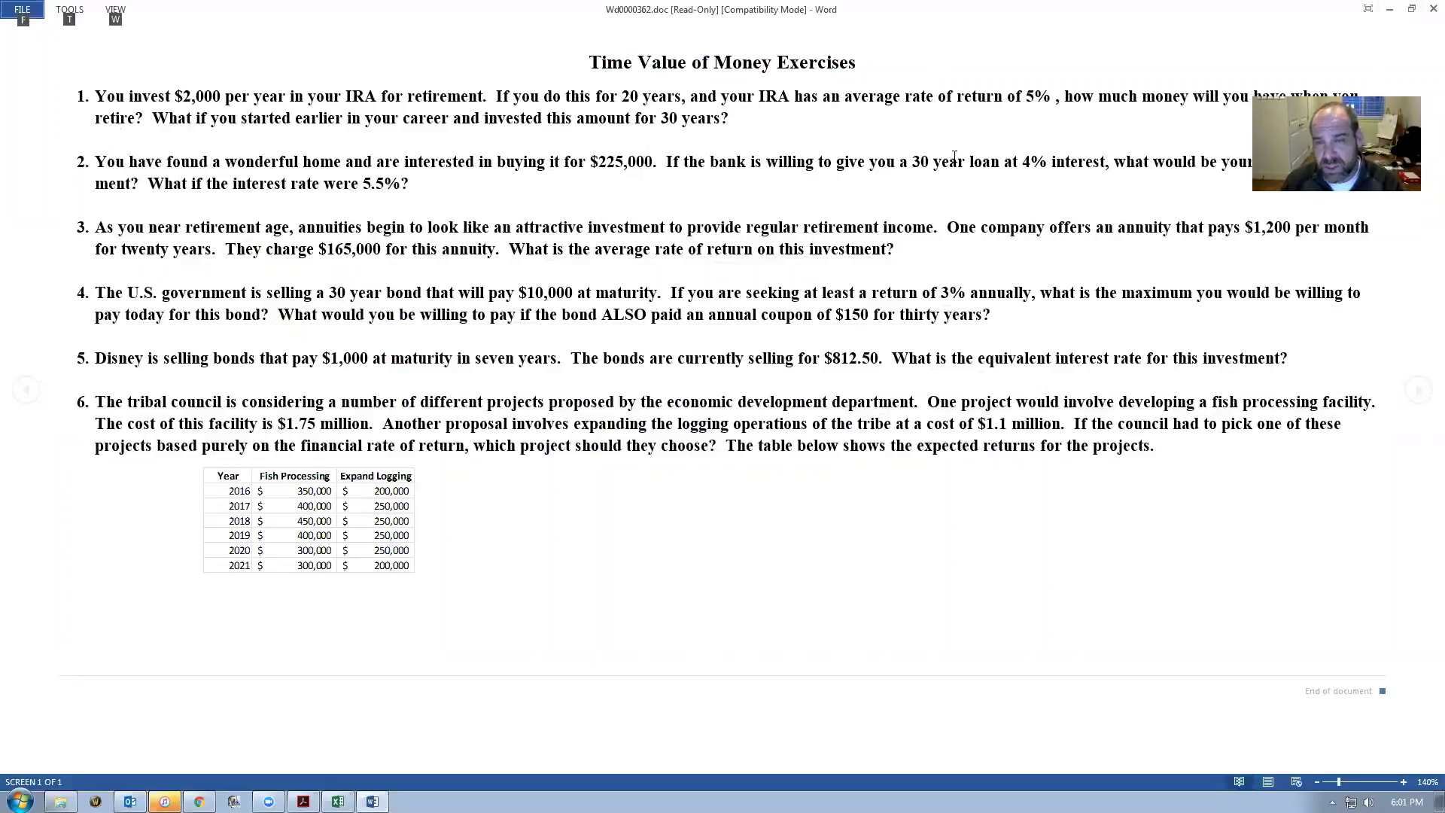
{"action": "key", "text": "alt+Tab"}
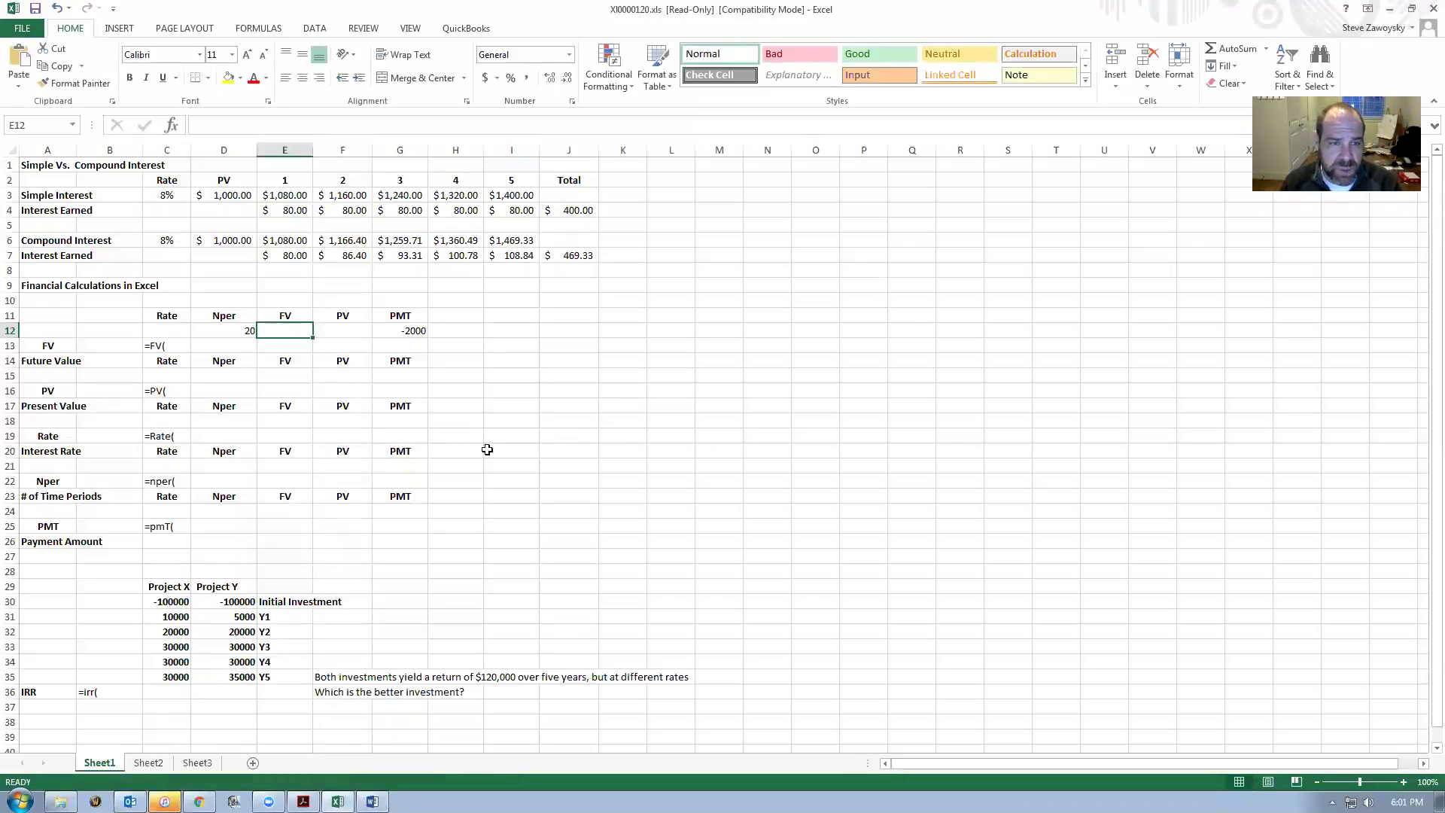
{"action": "left_click", "coordinate": [158, 330]}
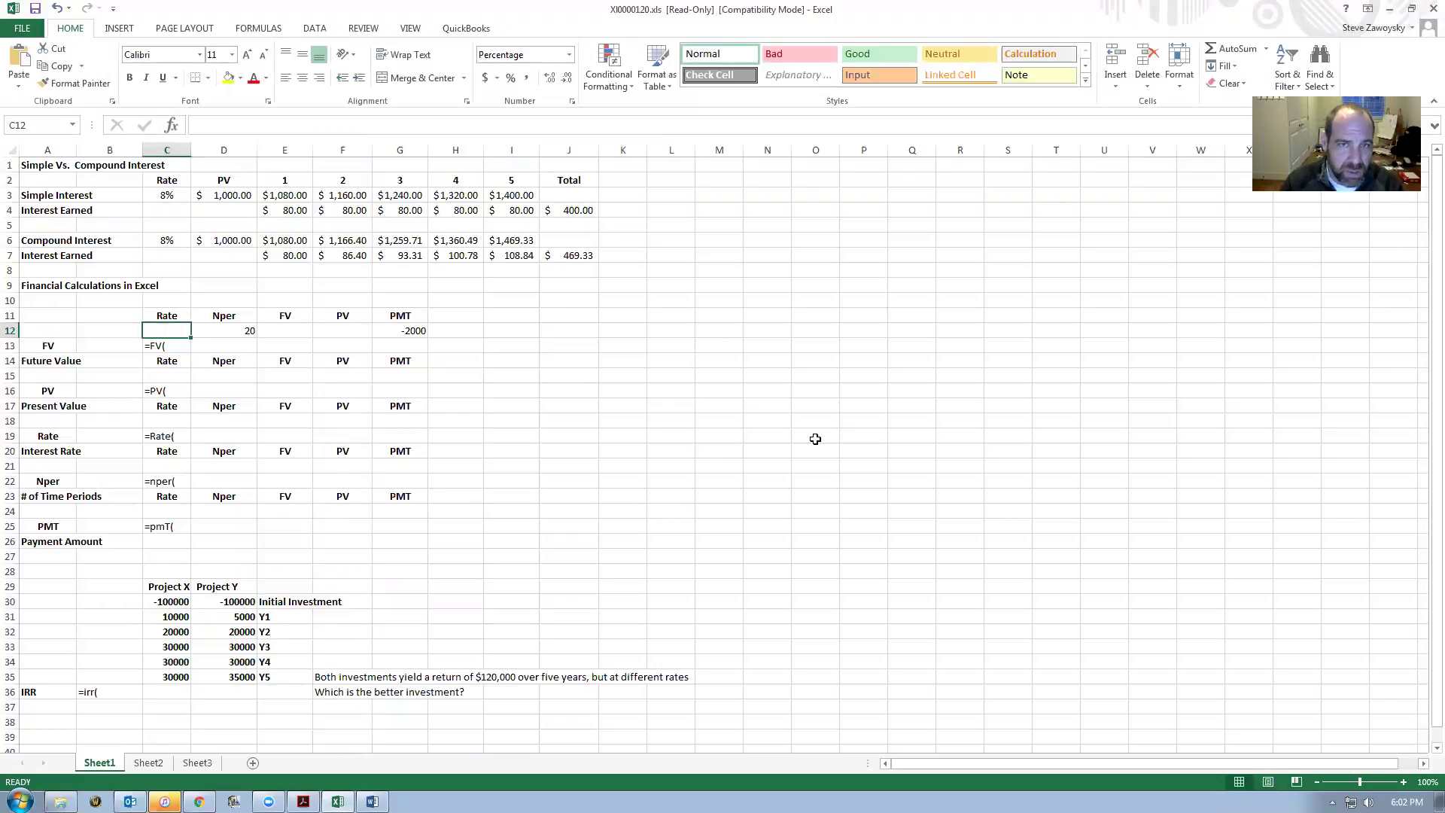
Magnify the worksheet to 200% with the financial function templates from row 11 down in view.
{"action": "left_click", "coordinate": [410, 29]}
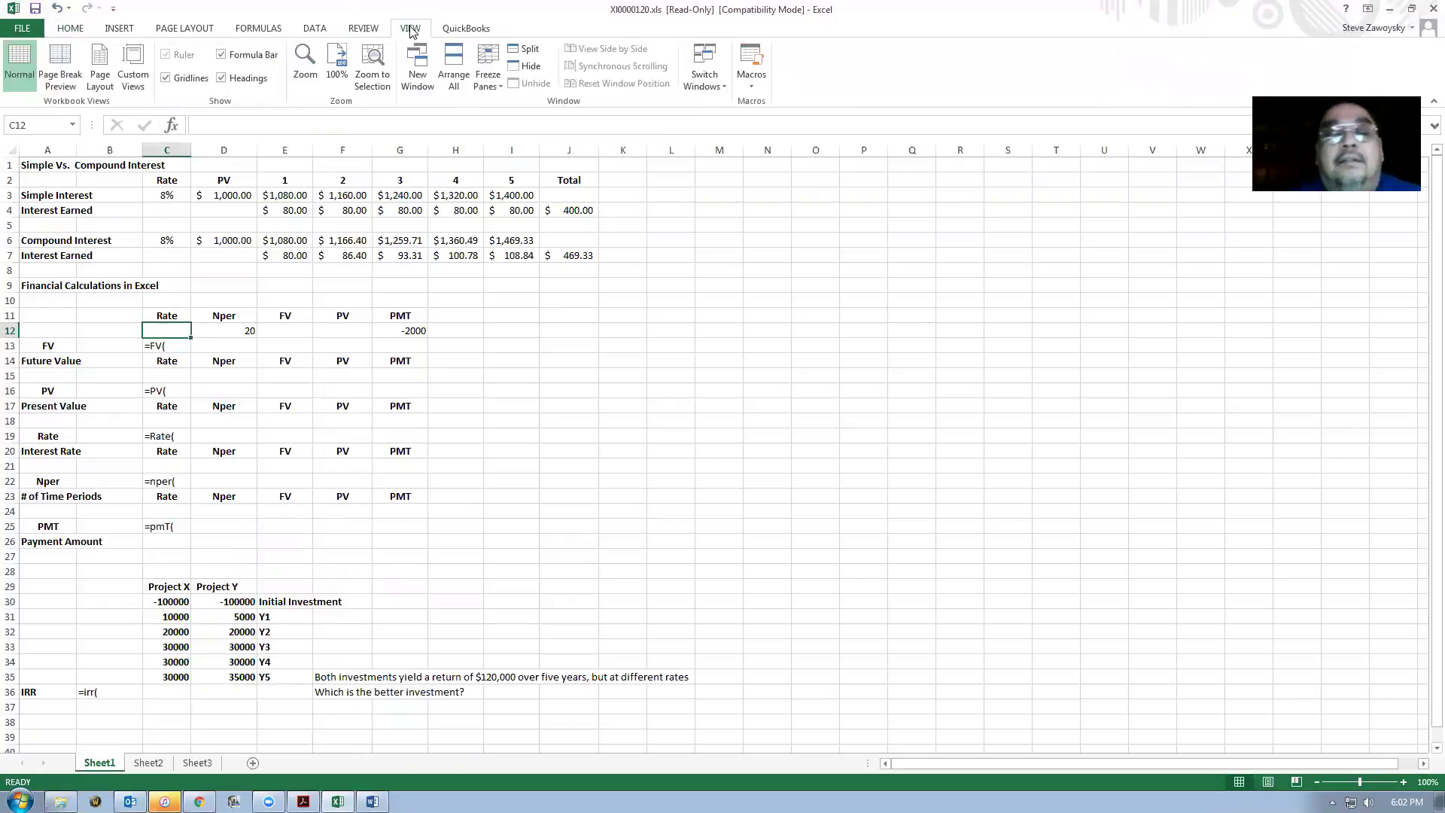
{"action": "left_click", "coordinate": [377, 80]}
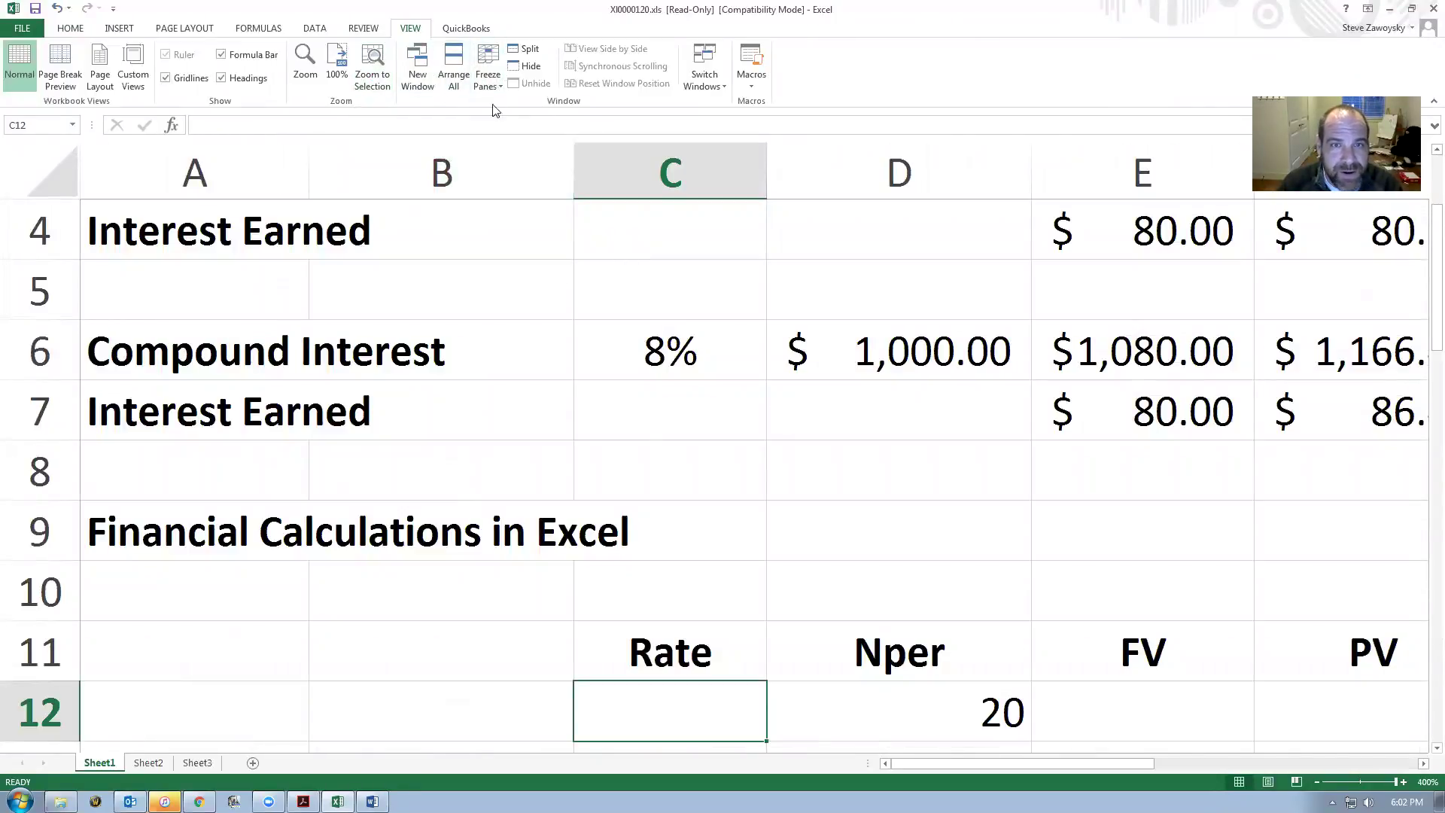
{"action": "left_click", "coordinate": [305, 66]}
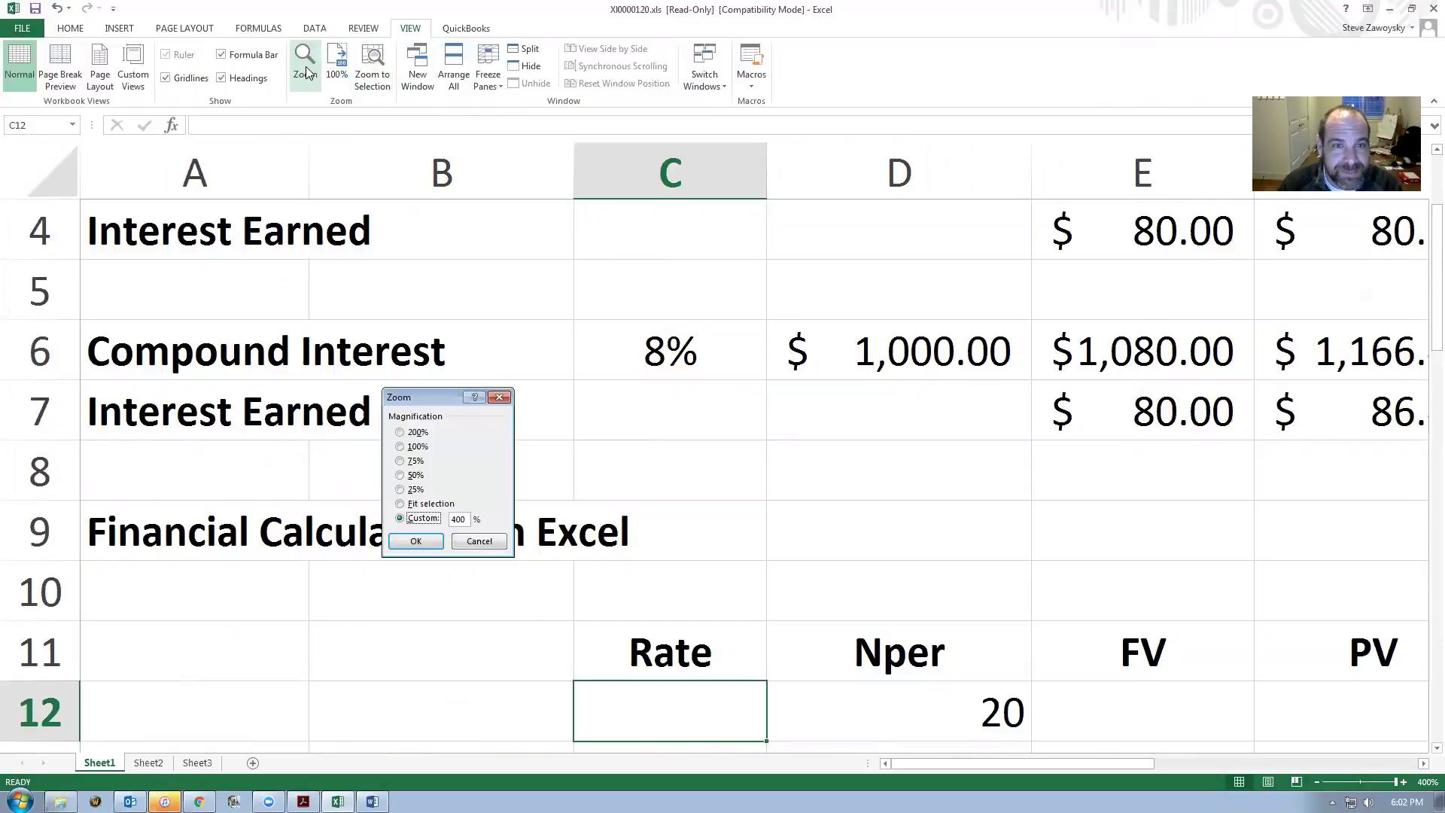
{"action": "left_click", "coordinate": [400, 432]}
{"action": "left_click", "coordinate": [416, 541]}
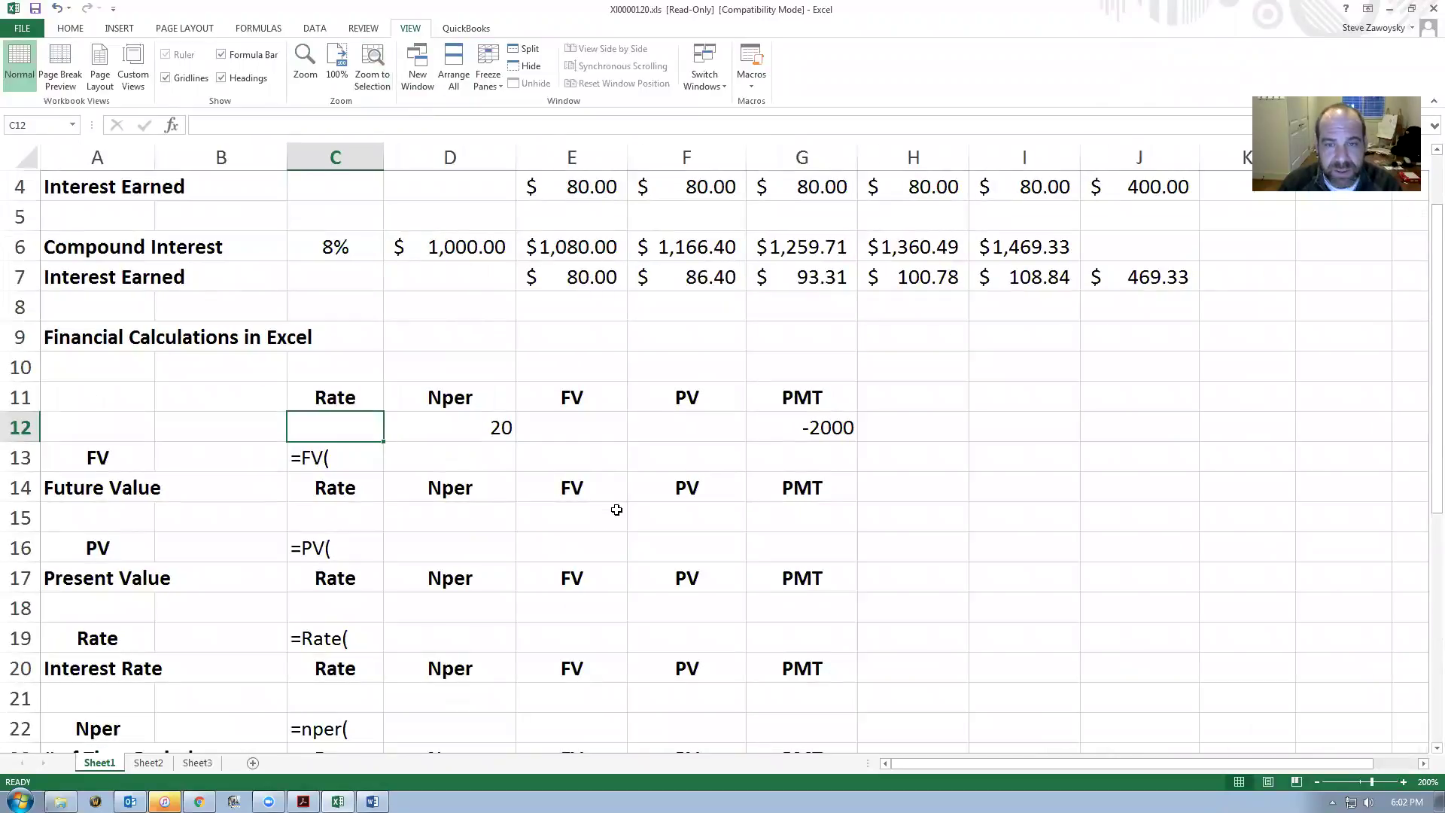
{"action": "scroll", "coordinate": [616, 510], "scroll_direction": "down", "scroll_amount": 1}
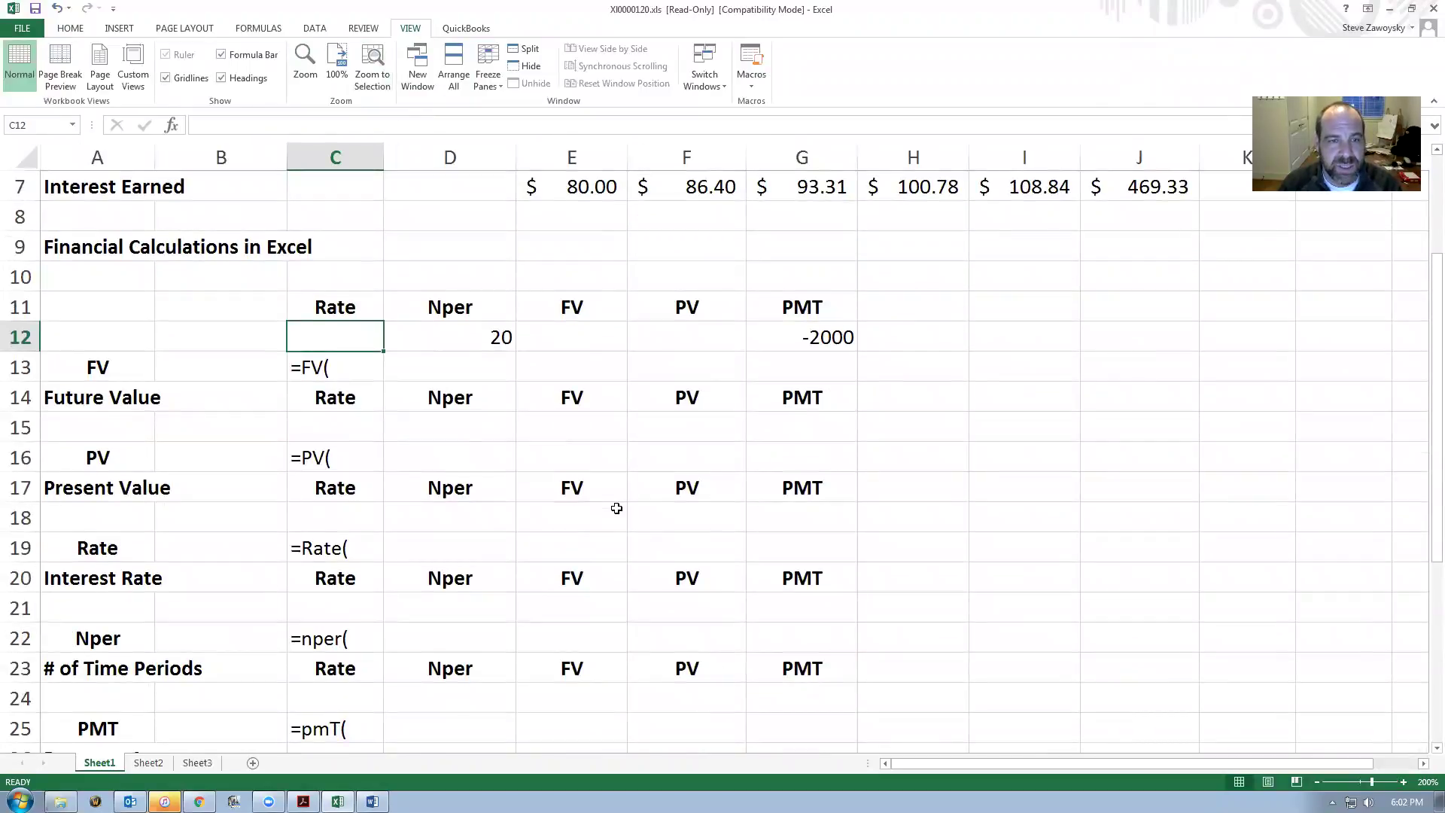
{"action": "scroll", "coordinate": [616, 510], "scroll_direction": "down", "scroll_amount": 1}
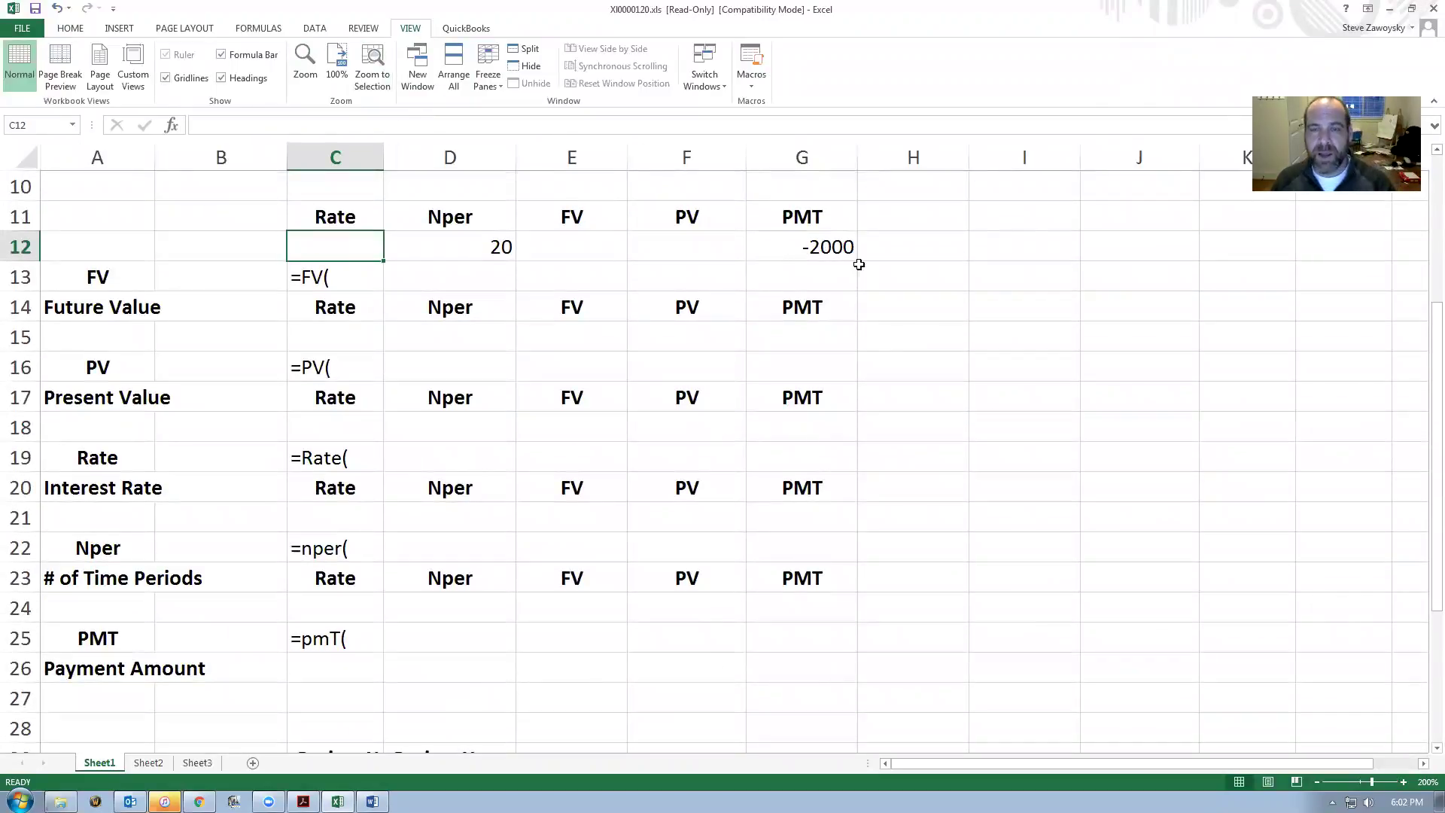
Check the rate of return in exercise 1, enter 5% as the Rate in cell C12, and return to the Word exercises.
{"action": "left_click", "coordinate": [919, 246]}
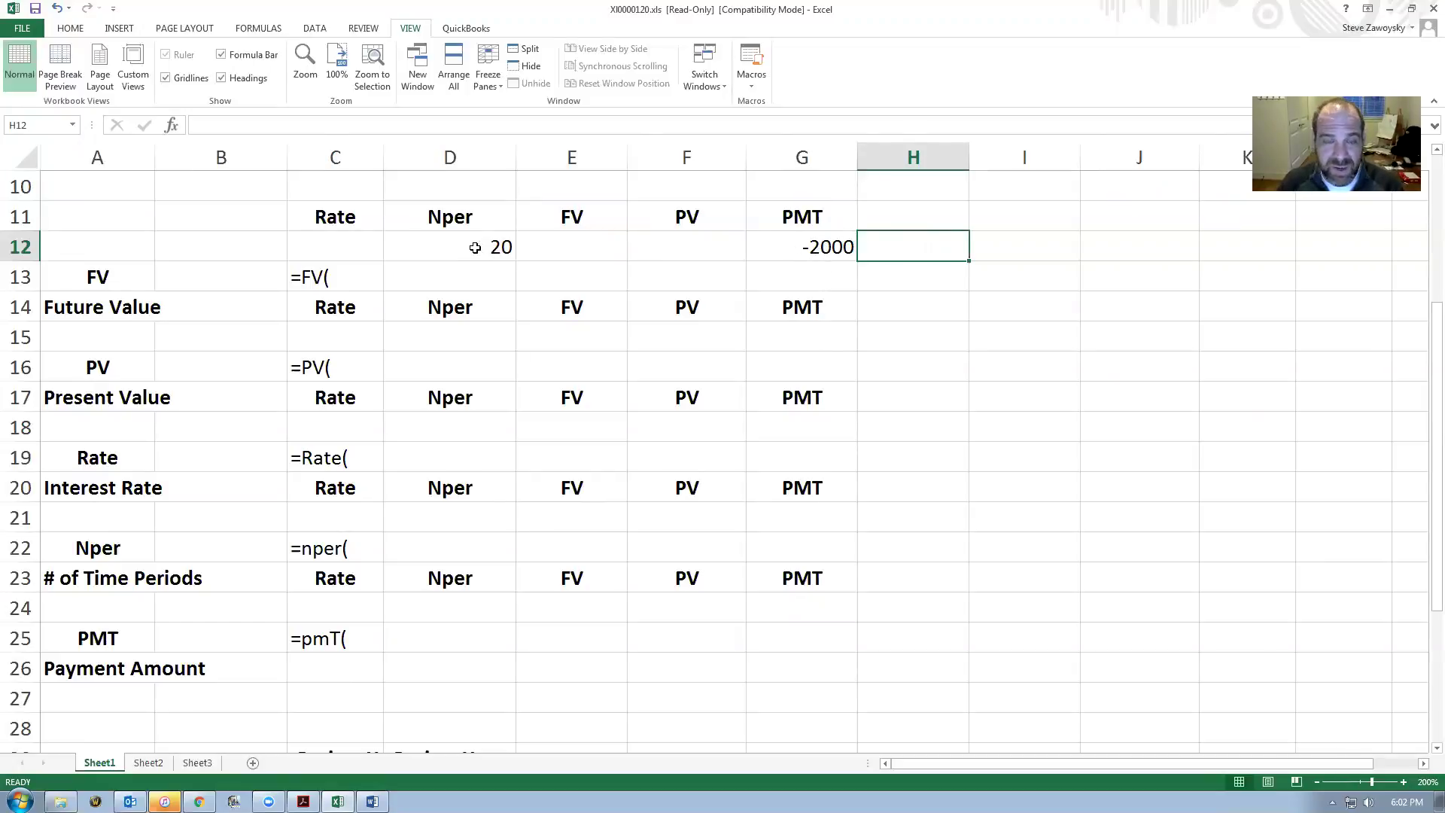
{"action": "key", "text": "alt+Tab"}
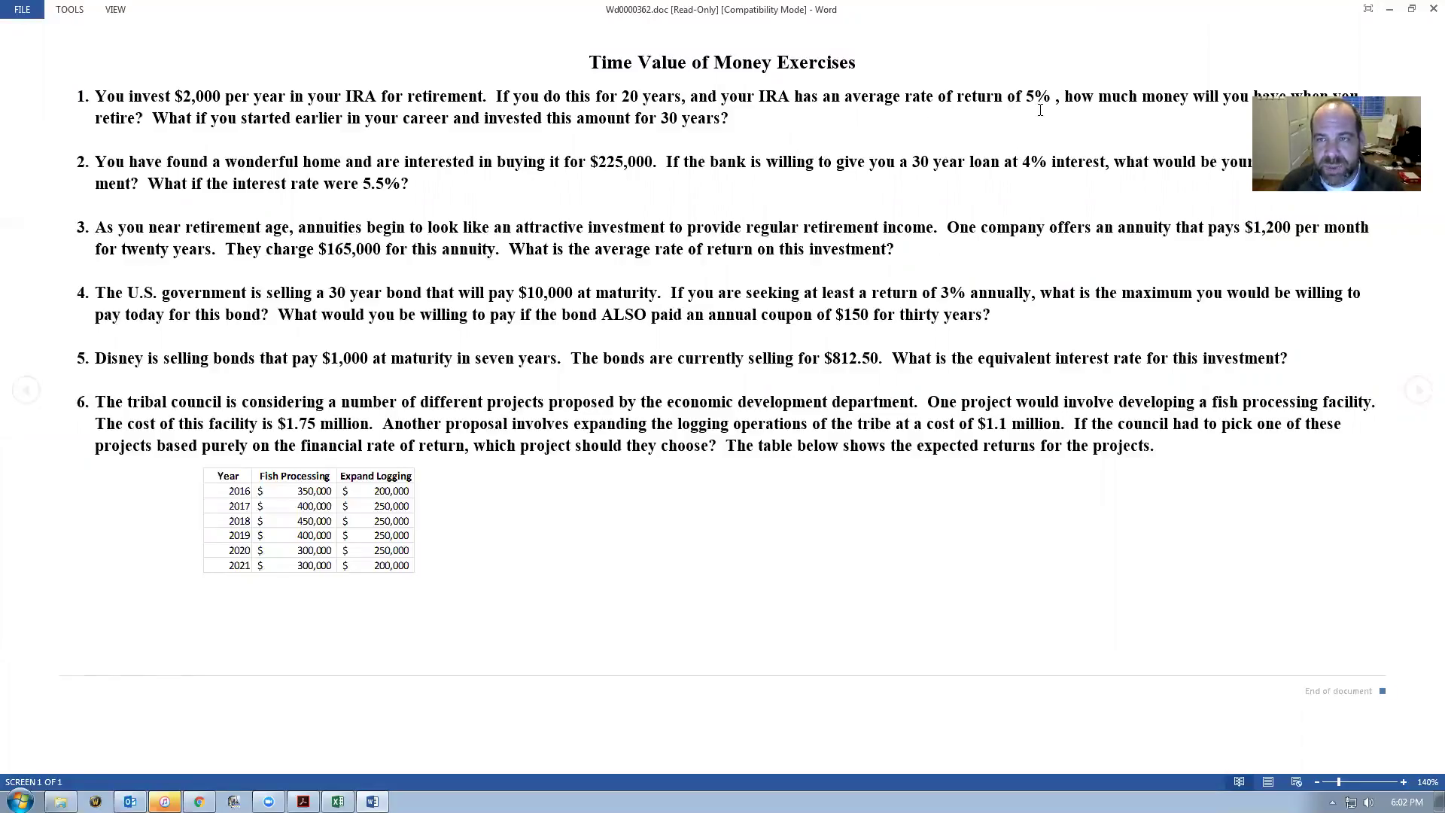
{"action": "key", "text": "alt+Tab"}
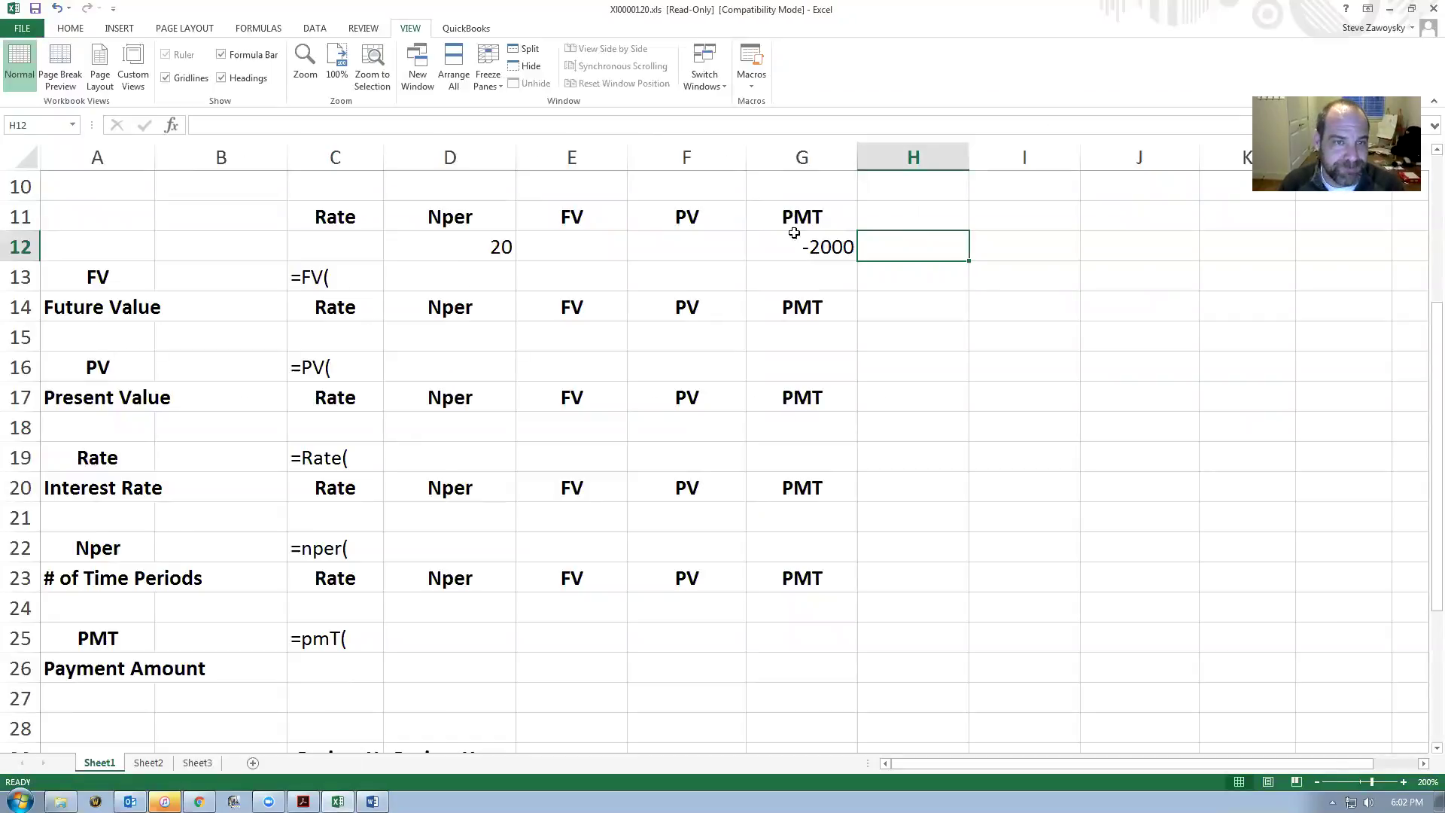
{"action": "left_click", "coordinate": [330, 246]}
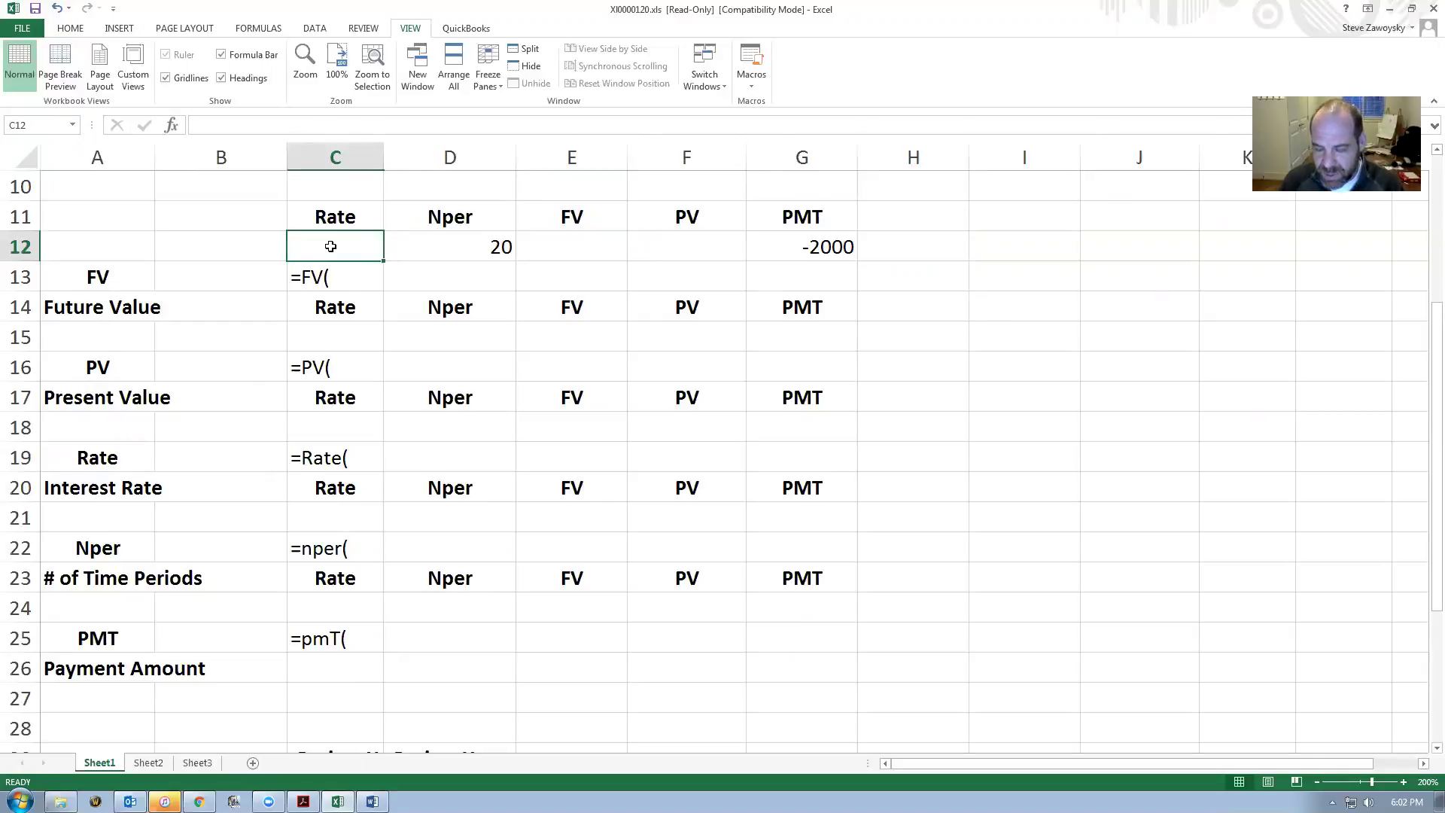
{"action": "type", "text": "5%"}
{"action": "key", "text": "Return"}
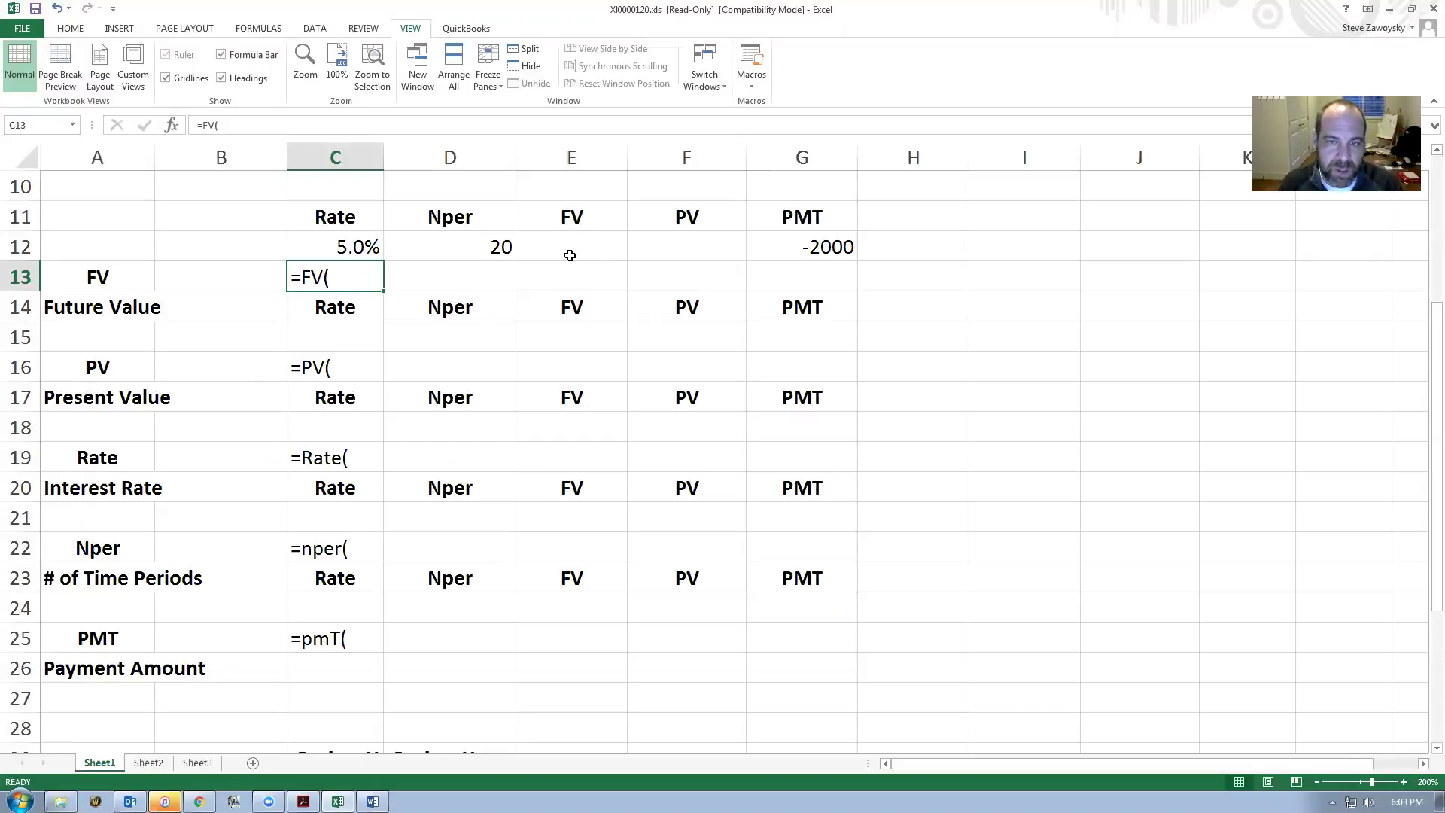
{"action": "key", "text": "alt+Tab"}
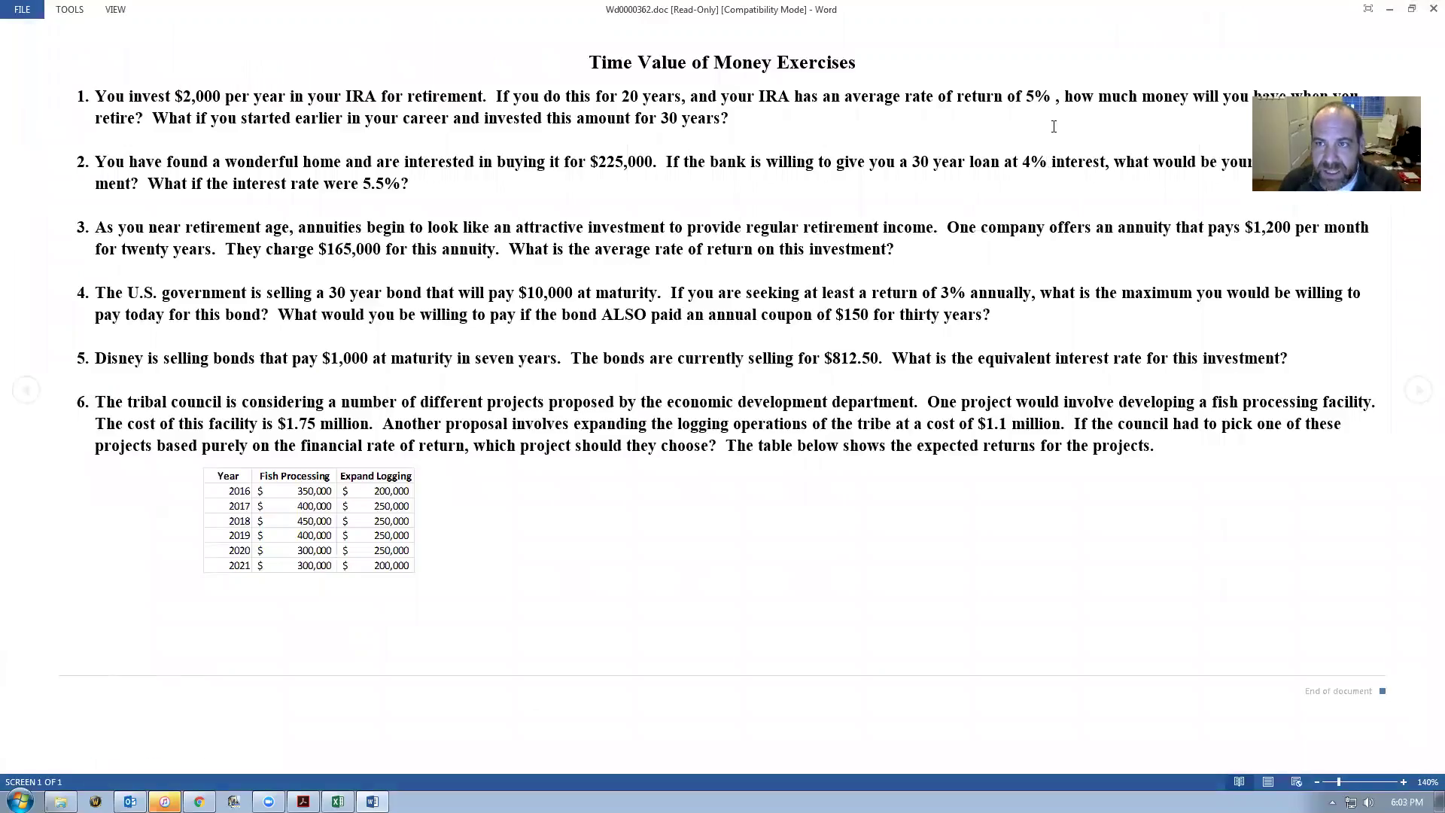
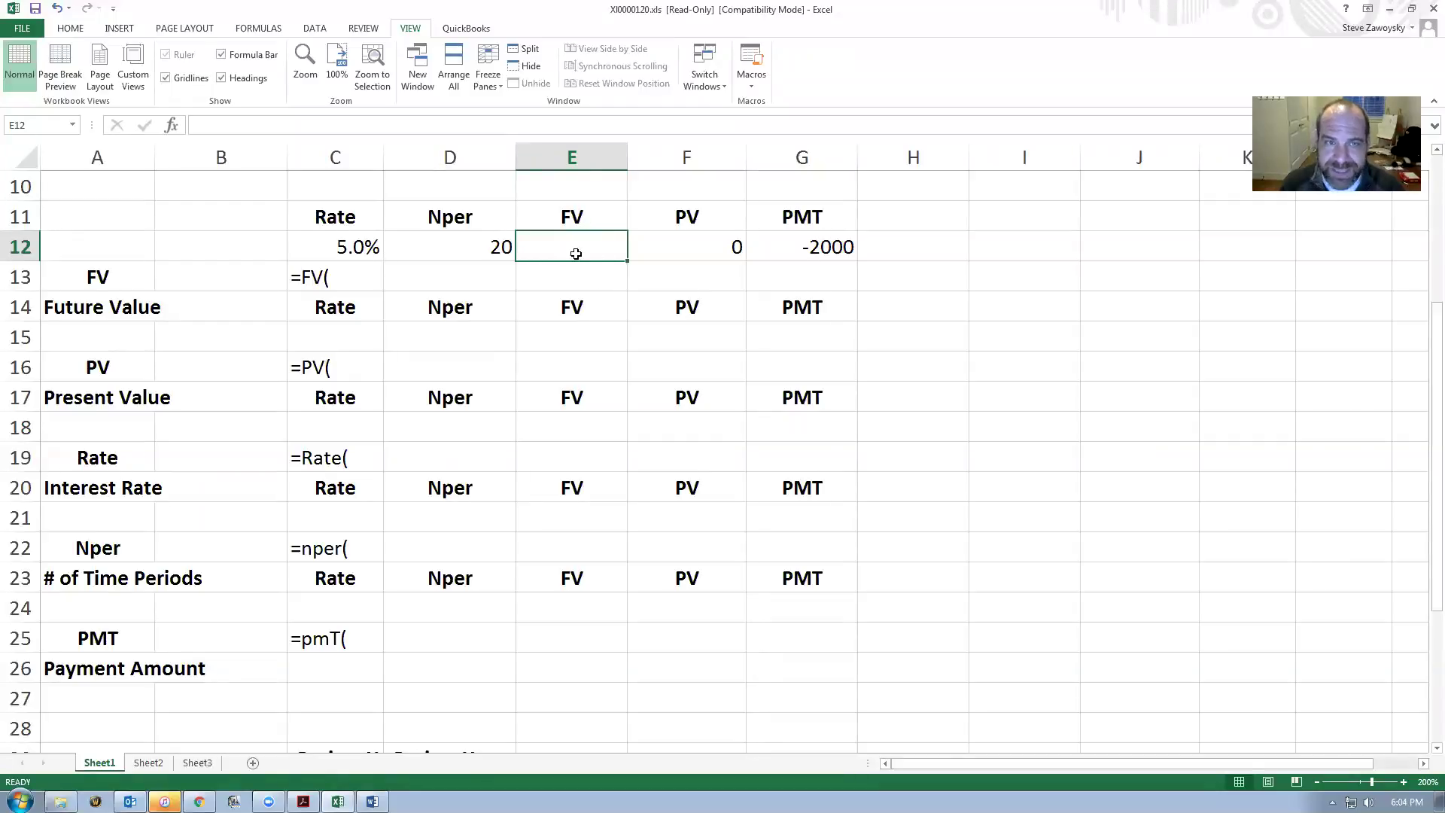
Calculate the future value in cell E12 with =FV(C12,D12,G12,F12), using the rate, Nper, PMT and PV cells.
{"action": "left_click", "coordinate": [70, 28]}
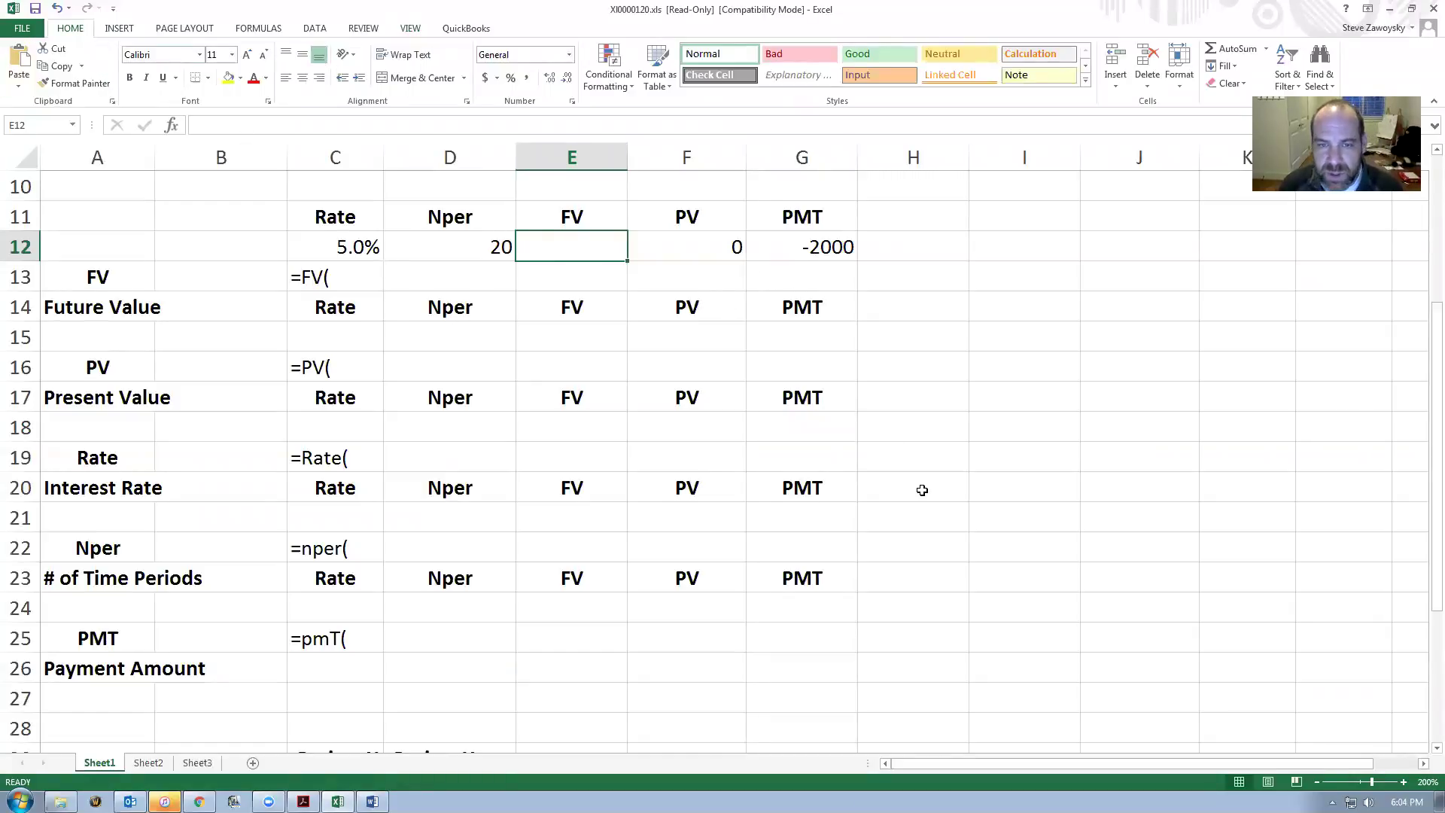
{"action": "left_click", "coordinate": [336, 279]}
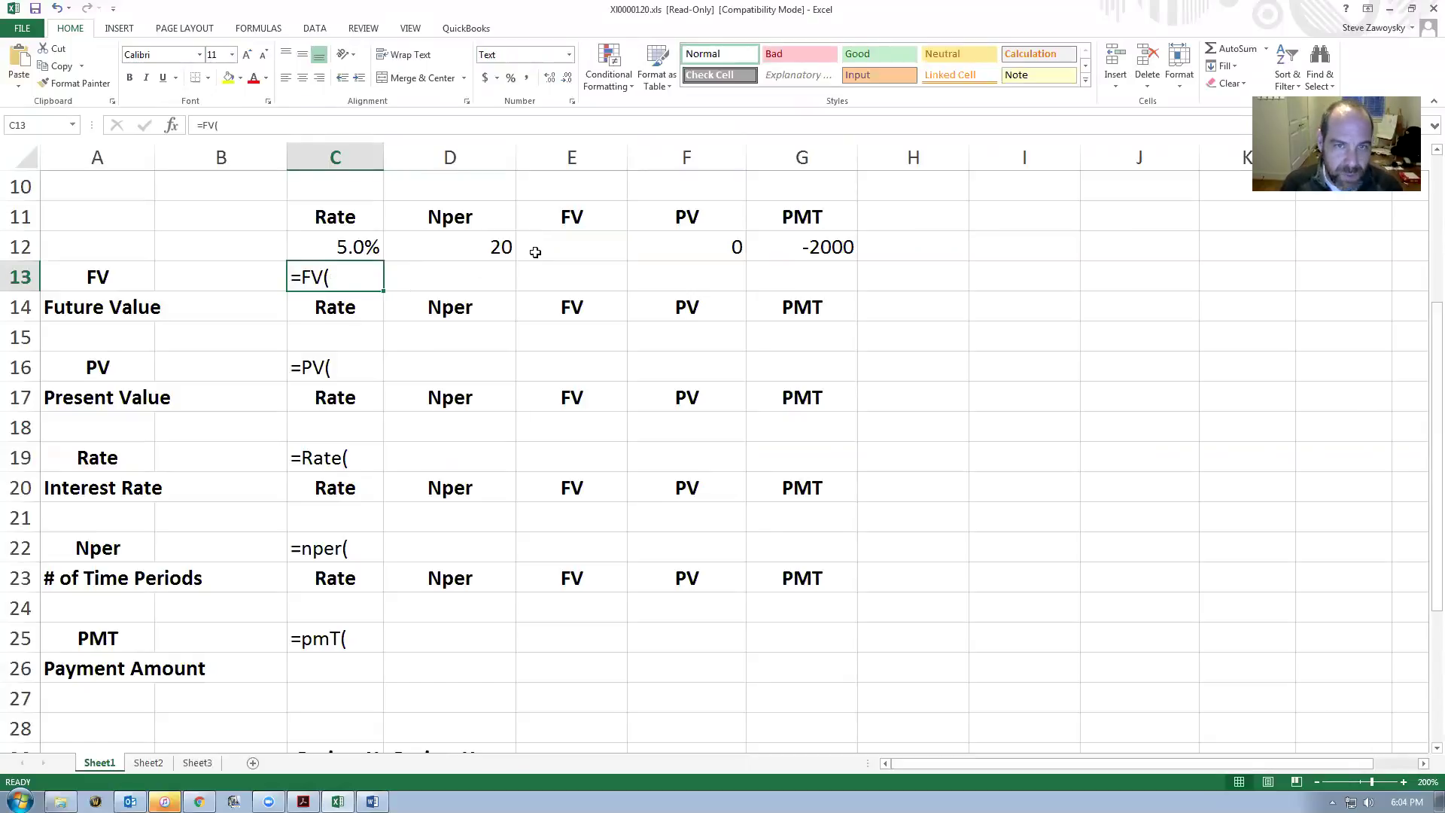
{"action": "left_click", "coordinate": [562, 247]}
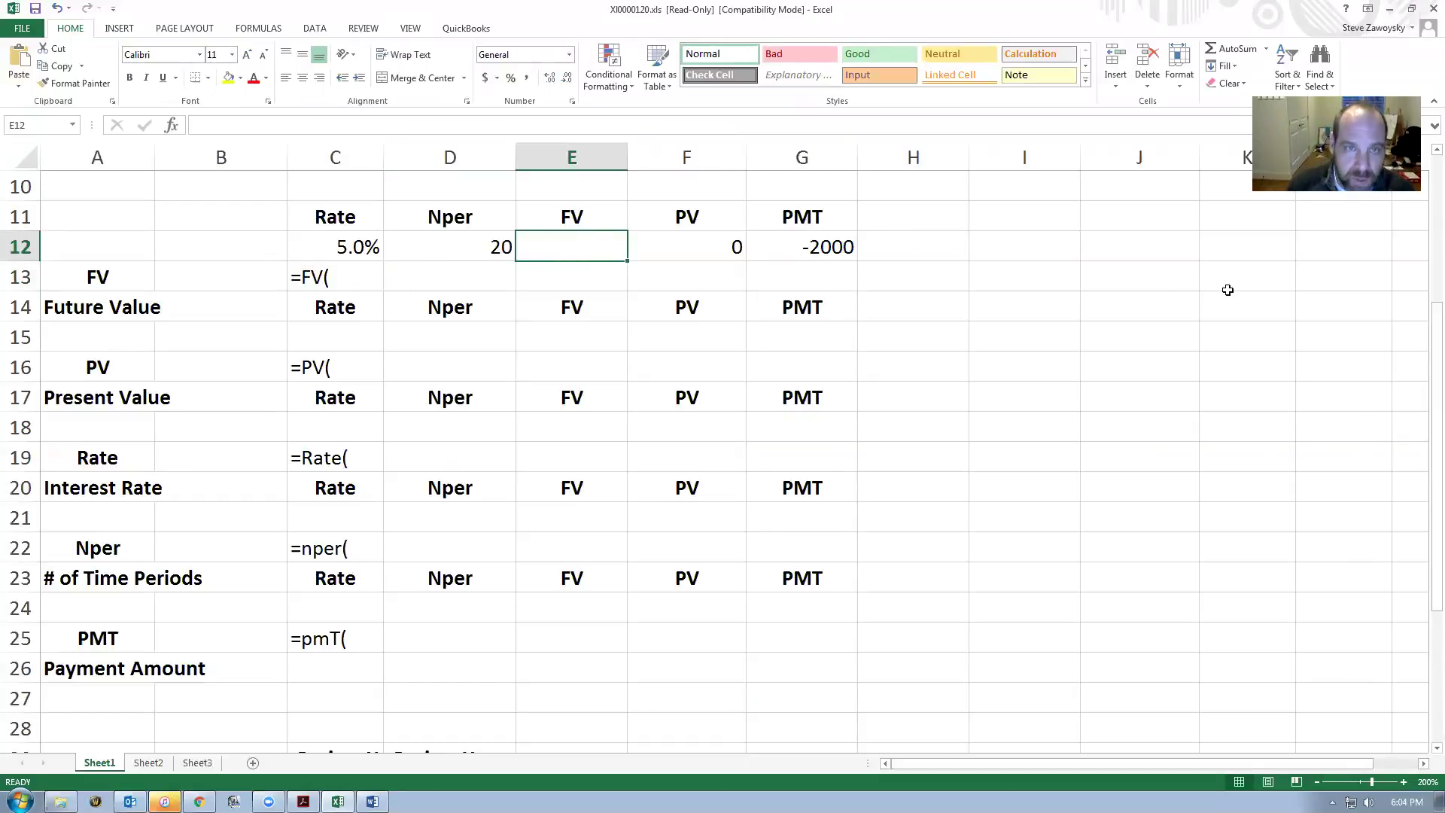
{"action": "type", "text": "=fv"}
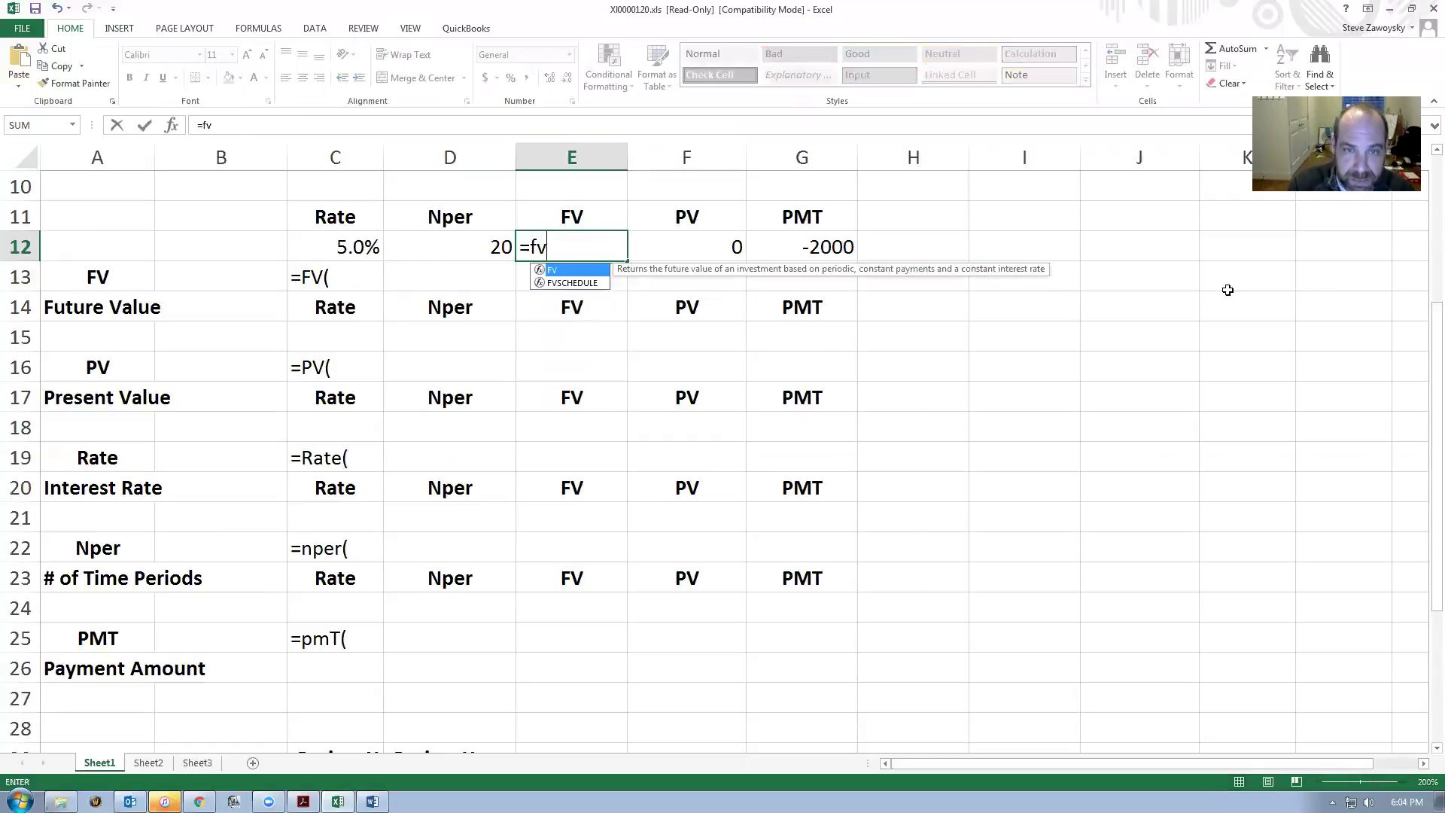
{"action": "type", "text": "("}
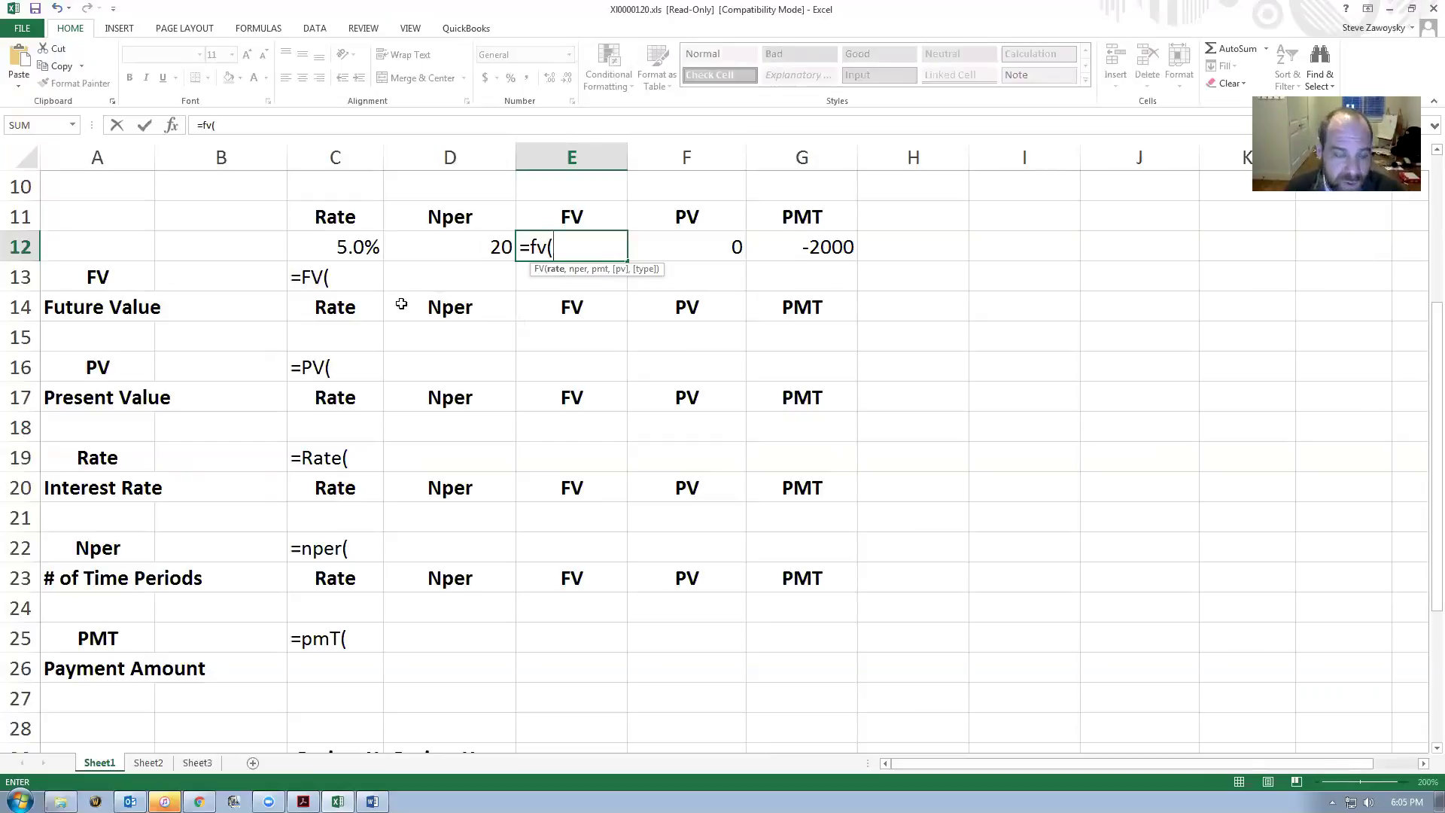
{"action": "left_click", "coordinate": [343, 247]}
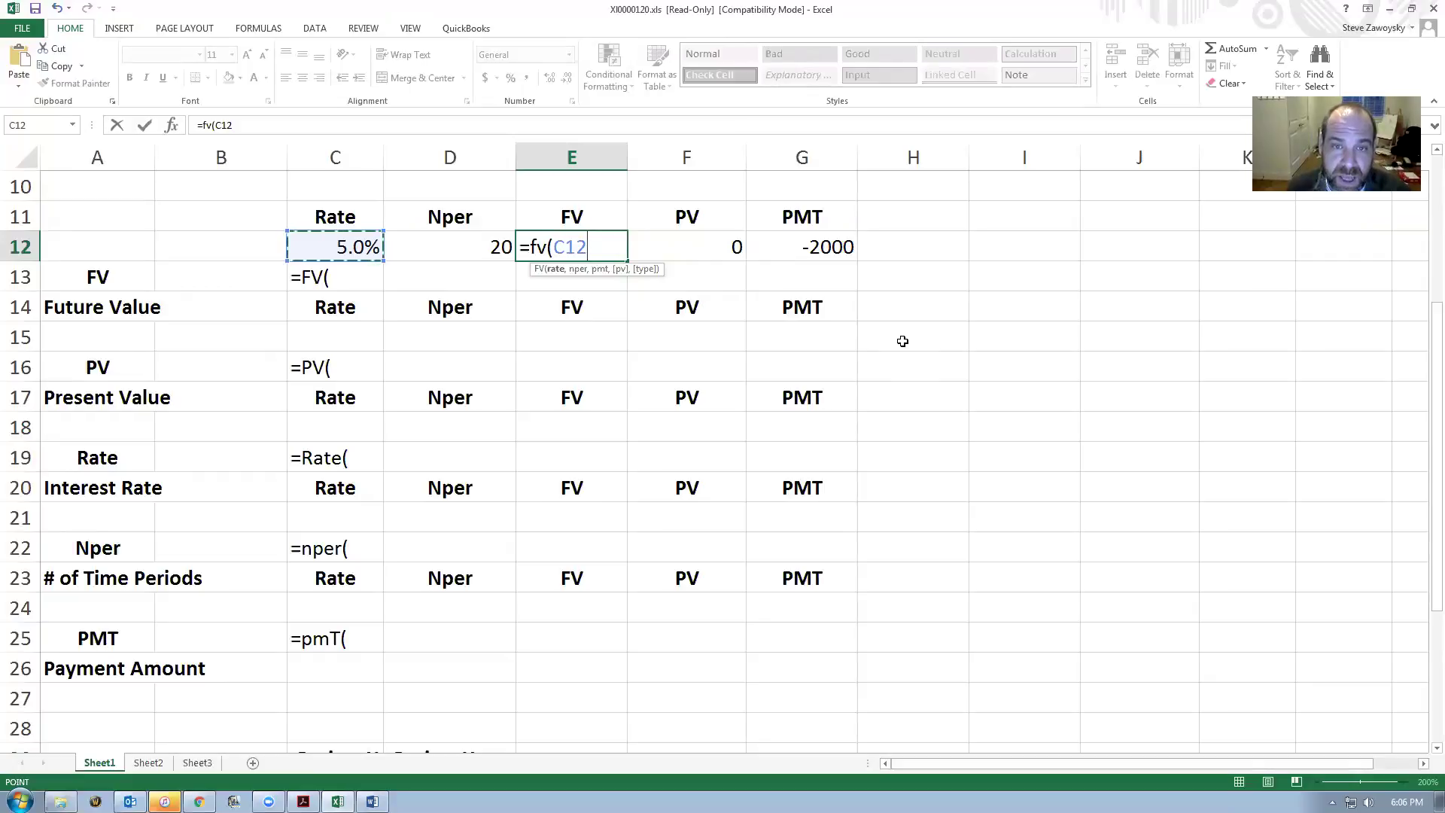
{"action": "type", "text": ","}
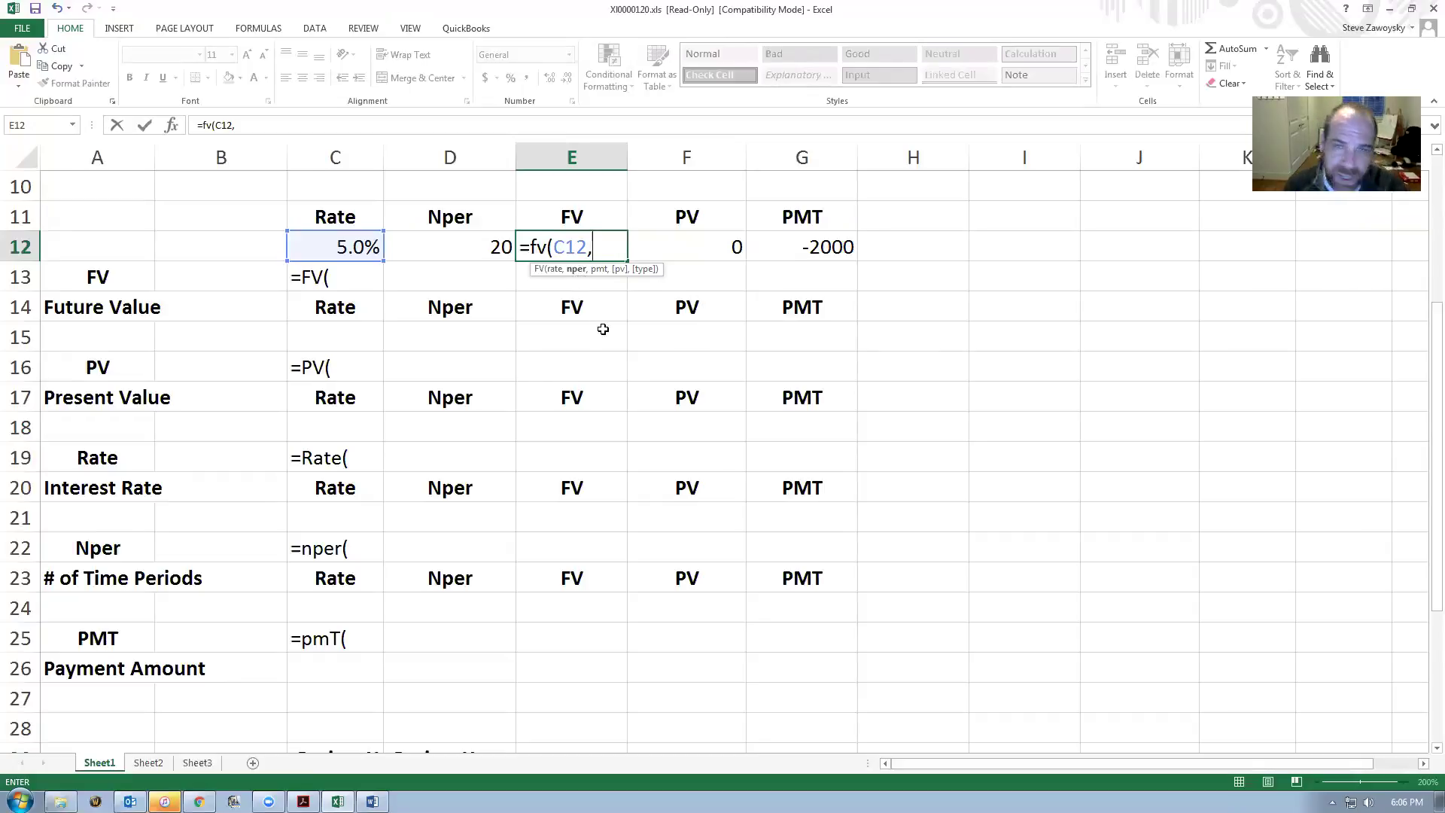
{"action": "left_click", "coordinate": [447, 246]}
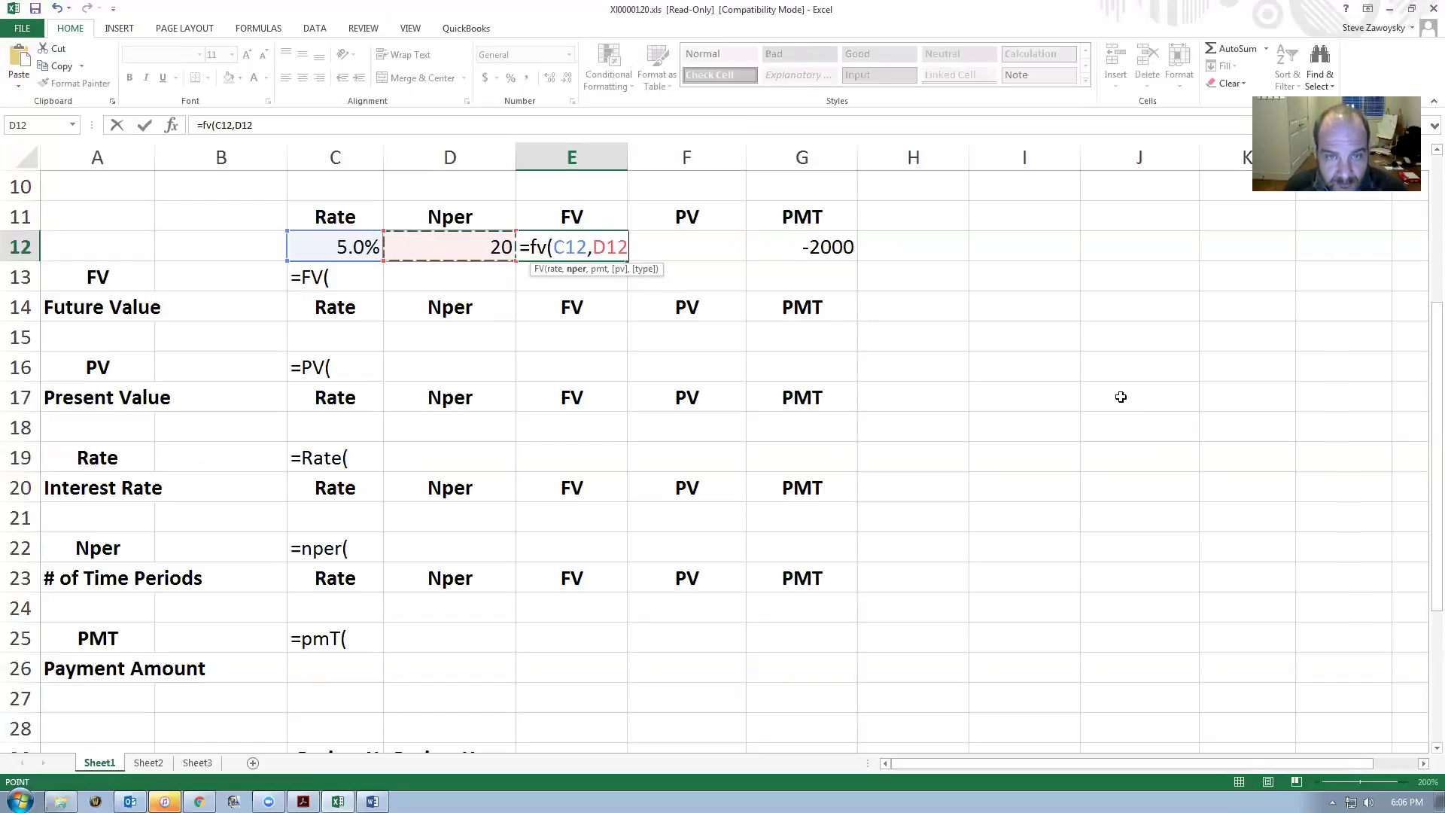
{"action": "type", "text": ","}
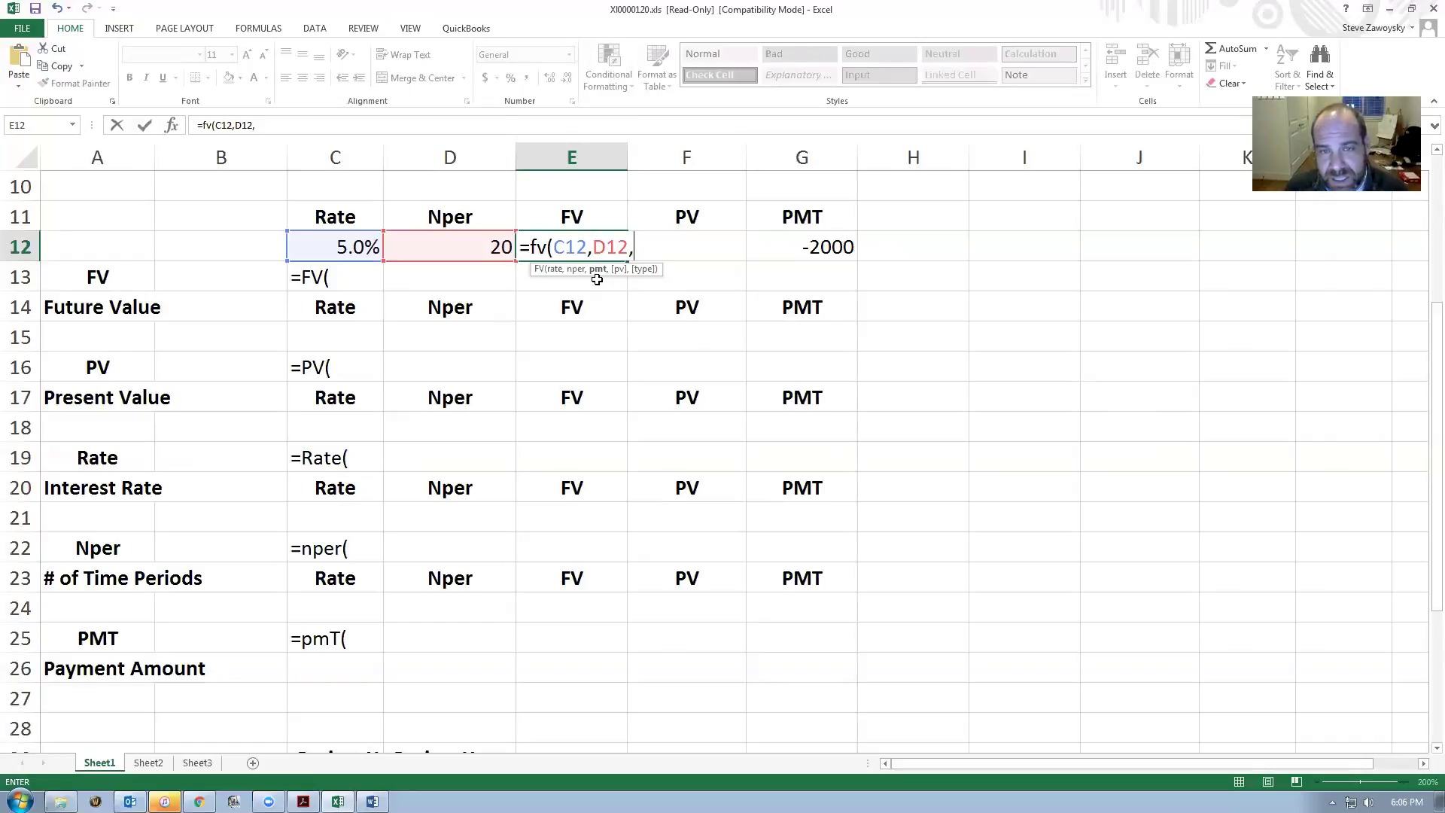
{"action": "left_click", "coordinate": [837, 245]}
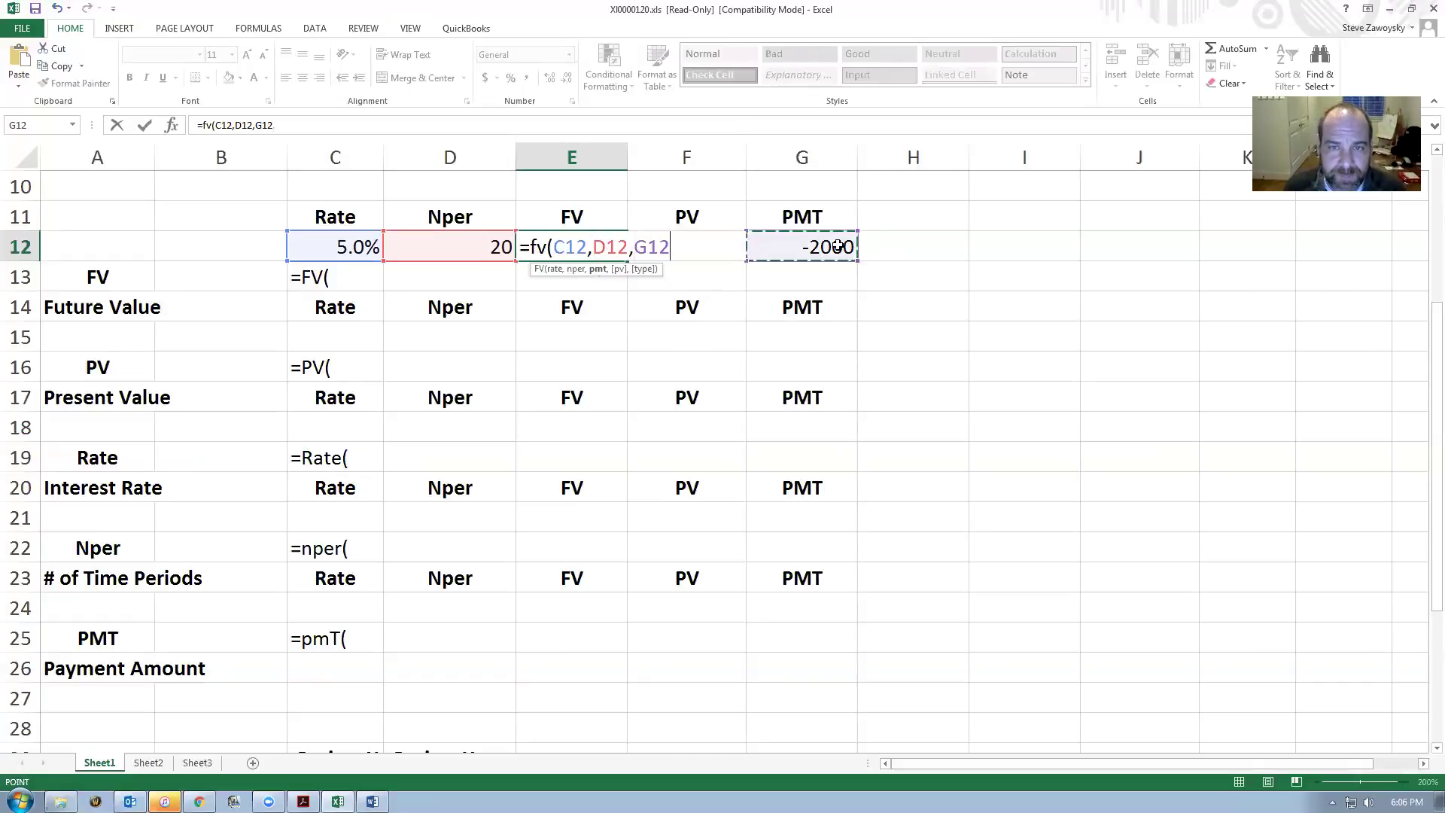
{"action": "type", "text": ","}
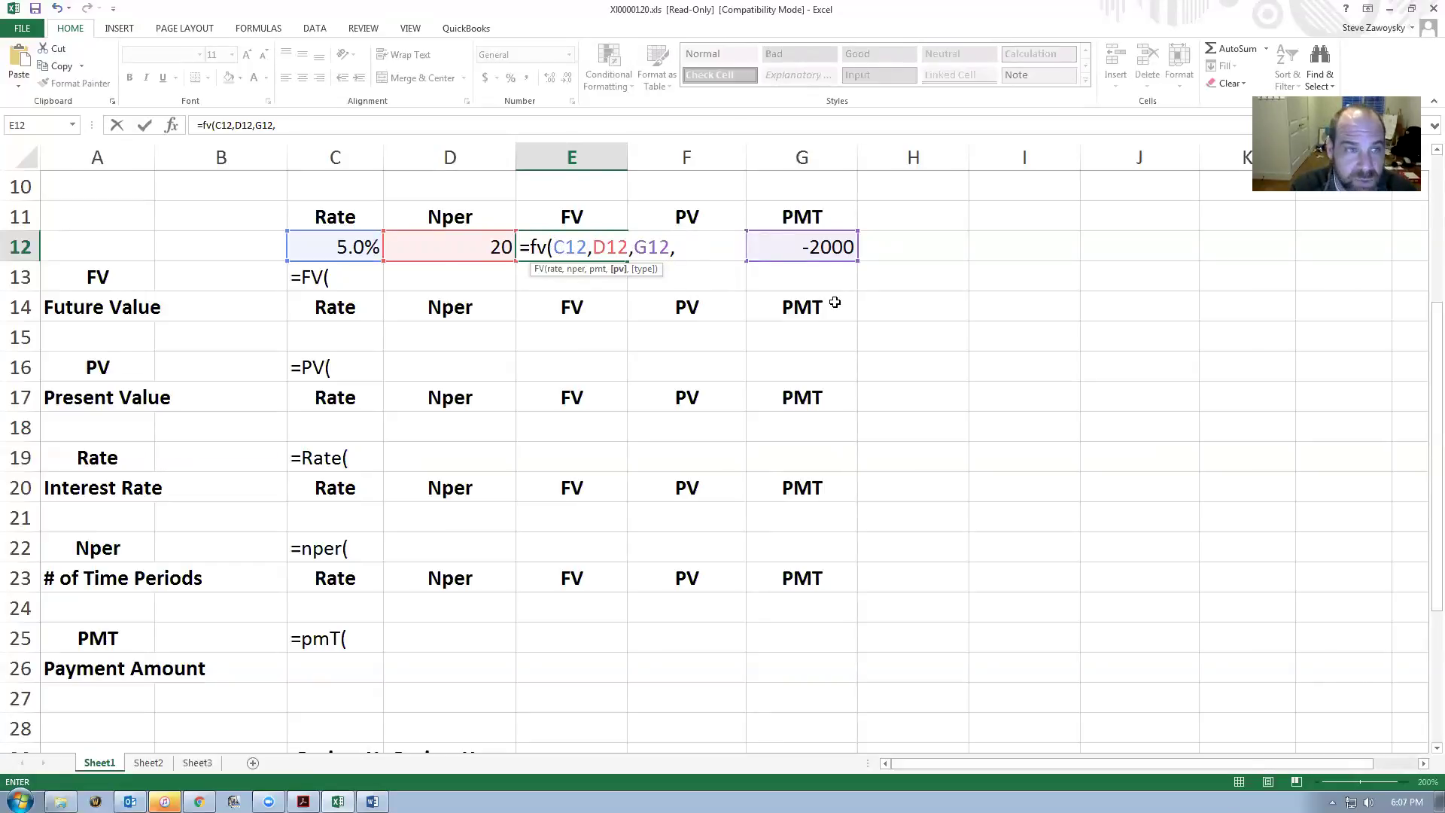
{"action": "type", "text": "F12"}
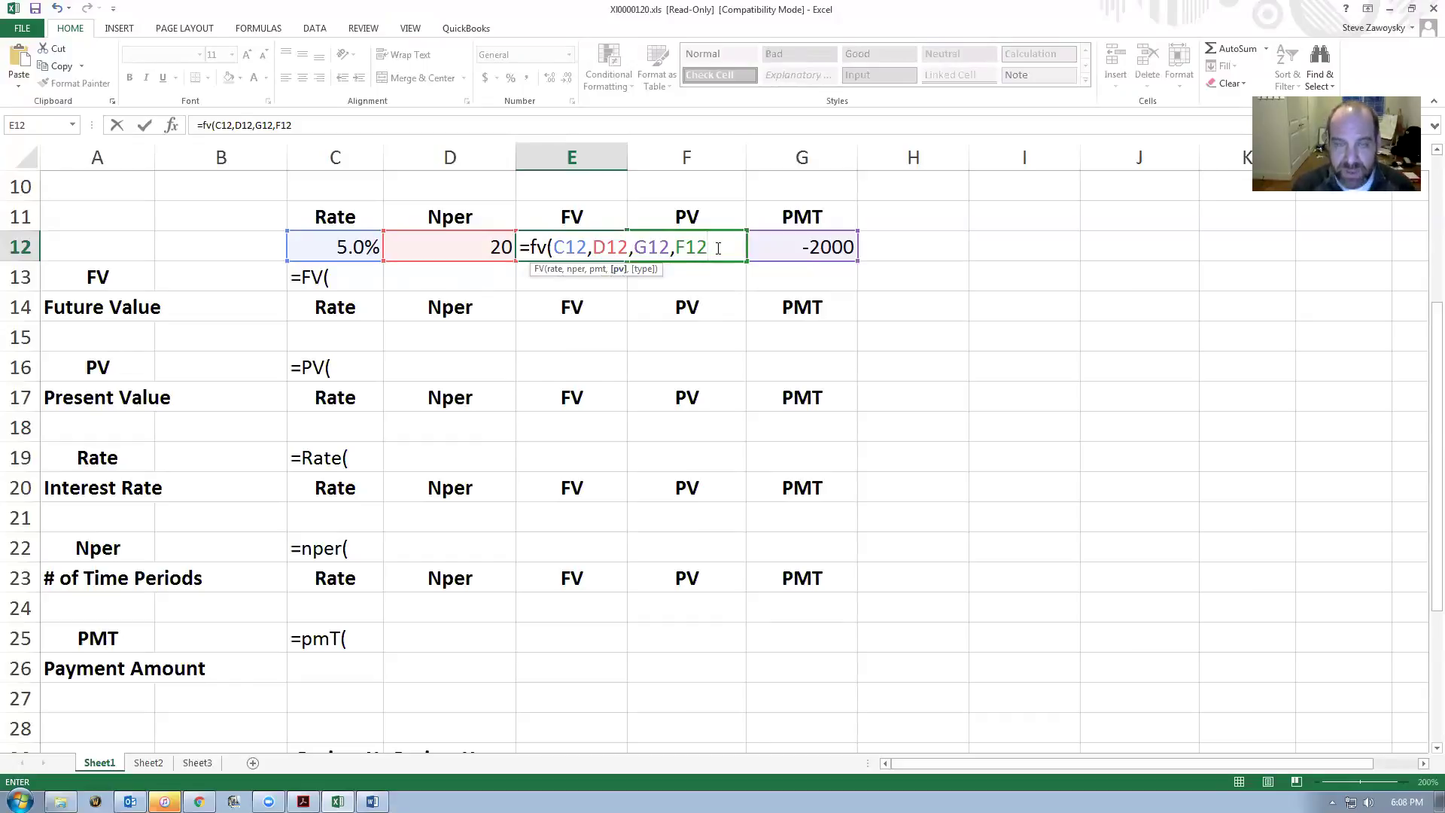
{"action": "key", "text": "Return"}
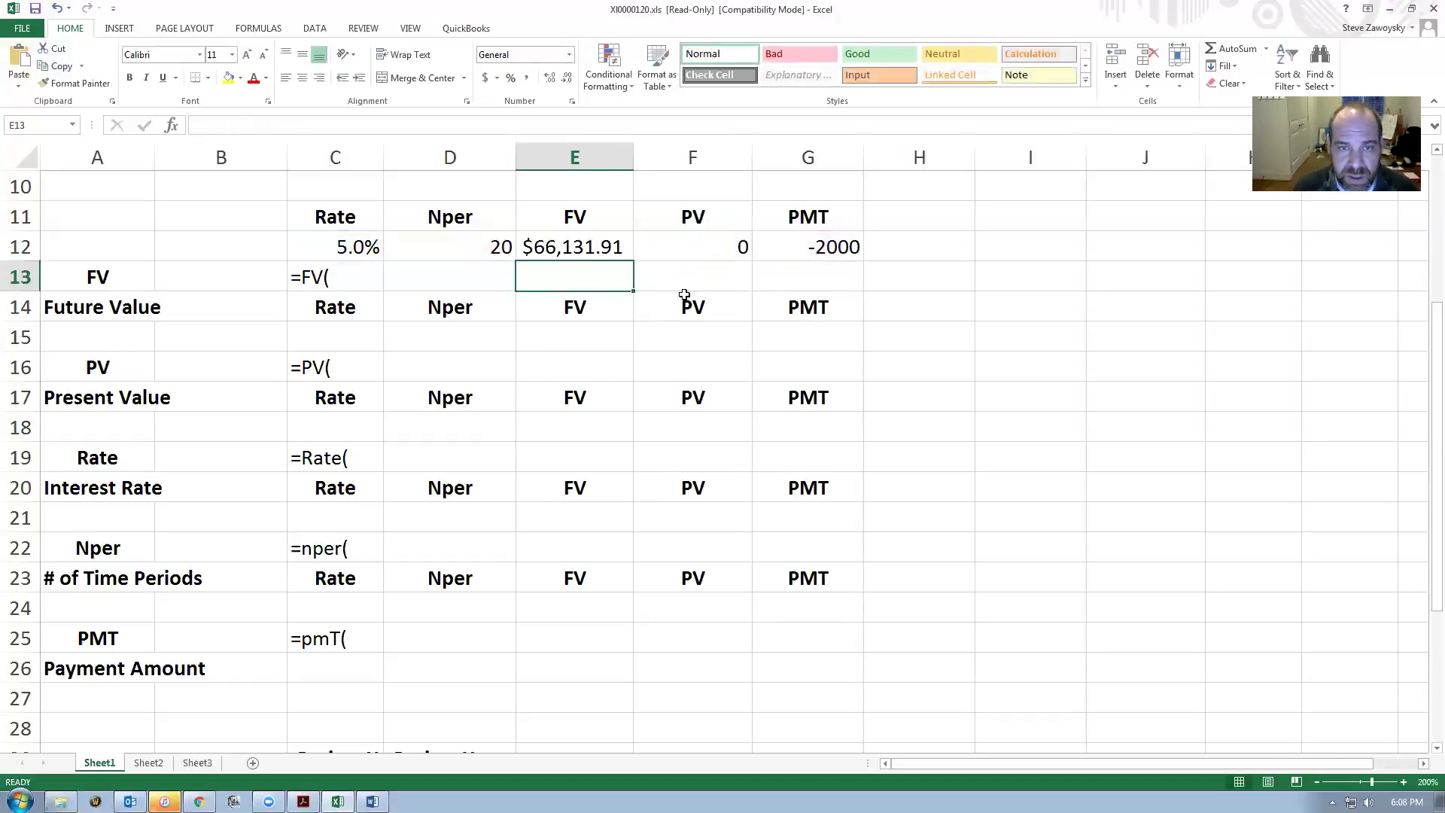
Review the future value formula in E12 and its input cells against exercise 1 in Word.
{"action": "left_click", "coordinate": [575, 249]}
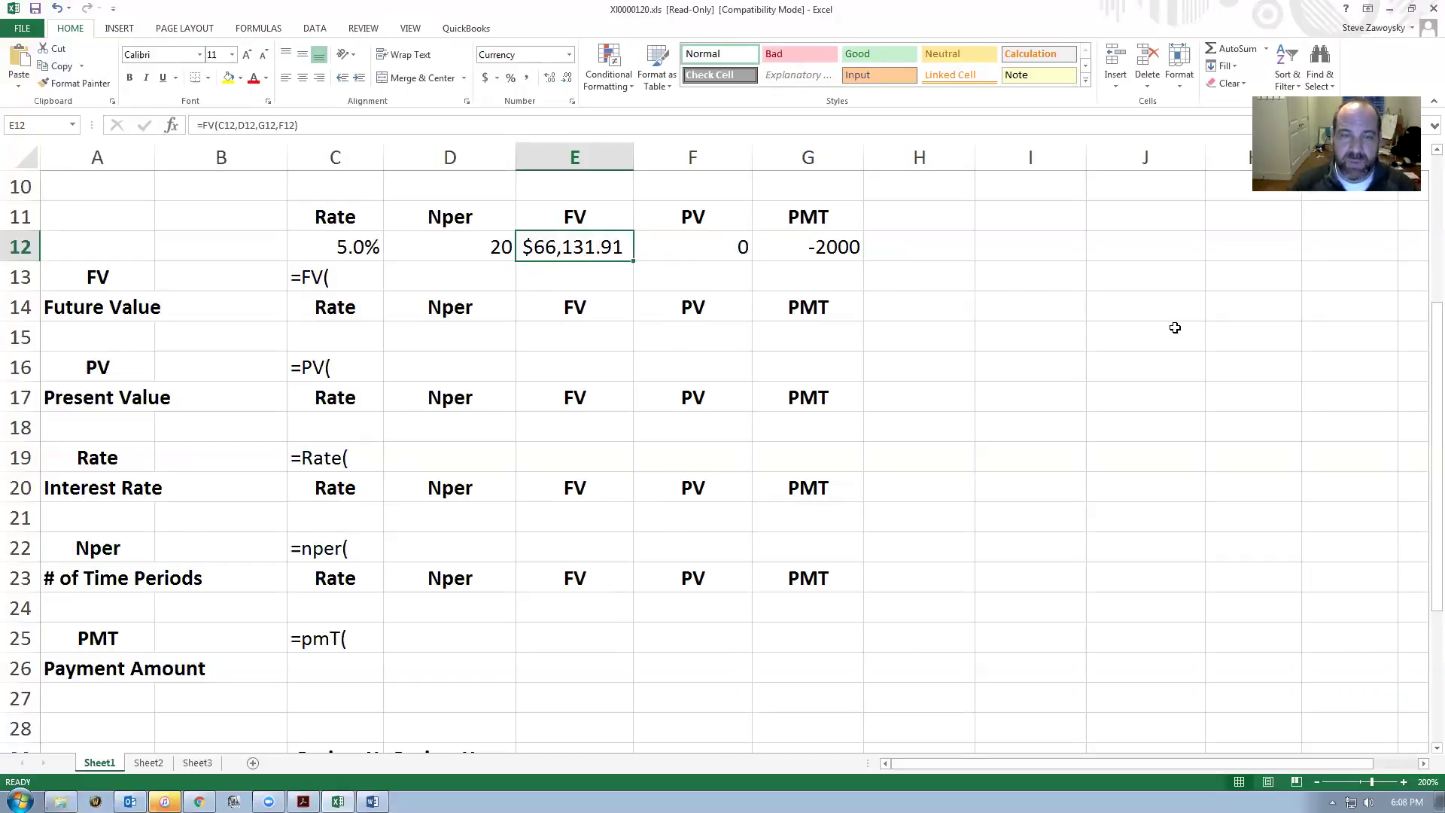
{"action": "key", "text": "alt+Tab"}
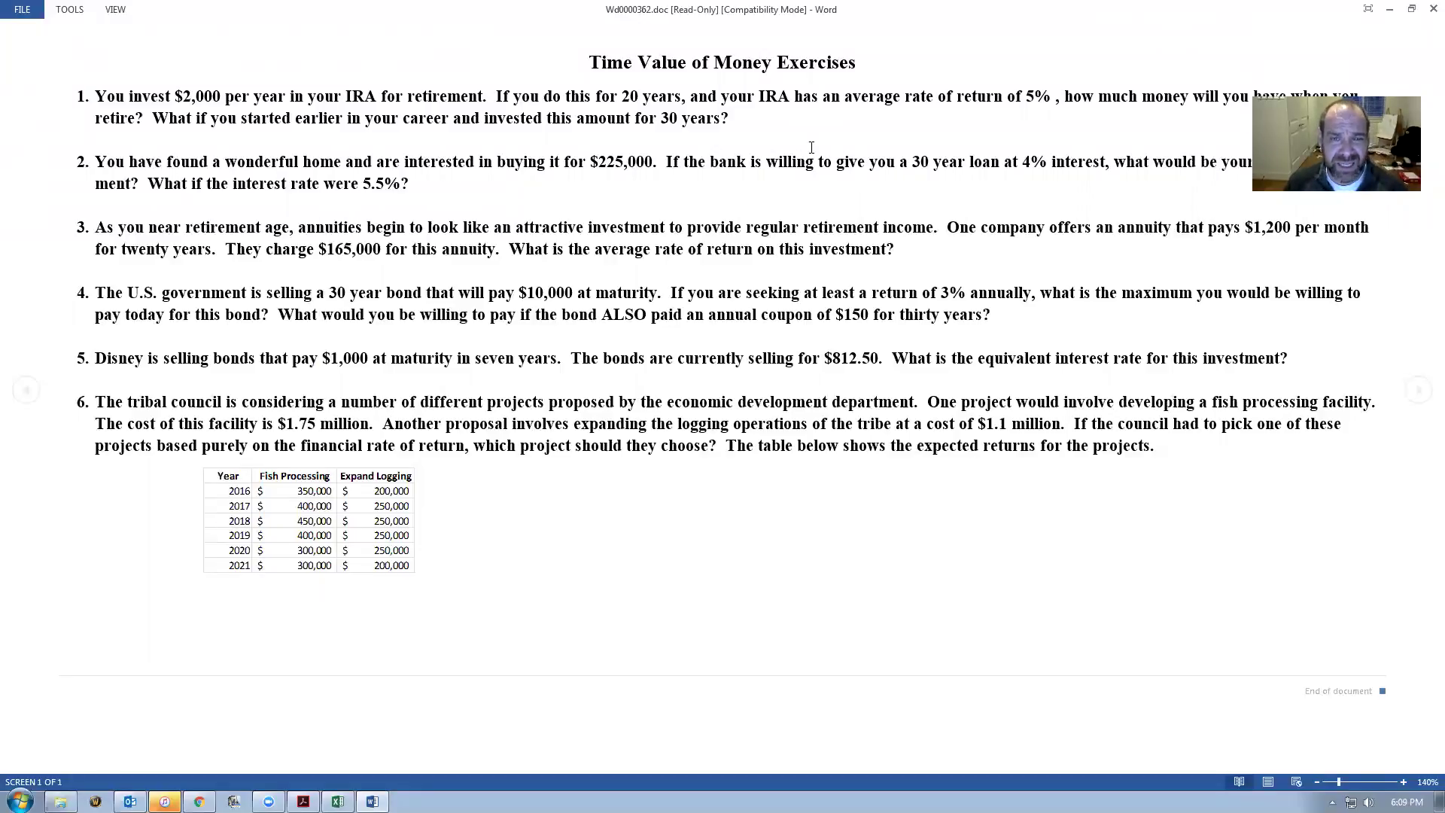
{"action": "key", "text": "alt+Tab"}
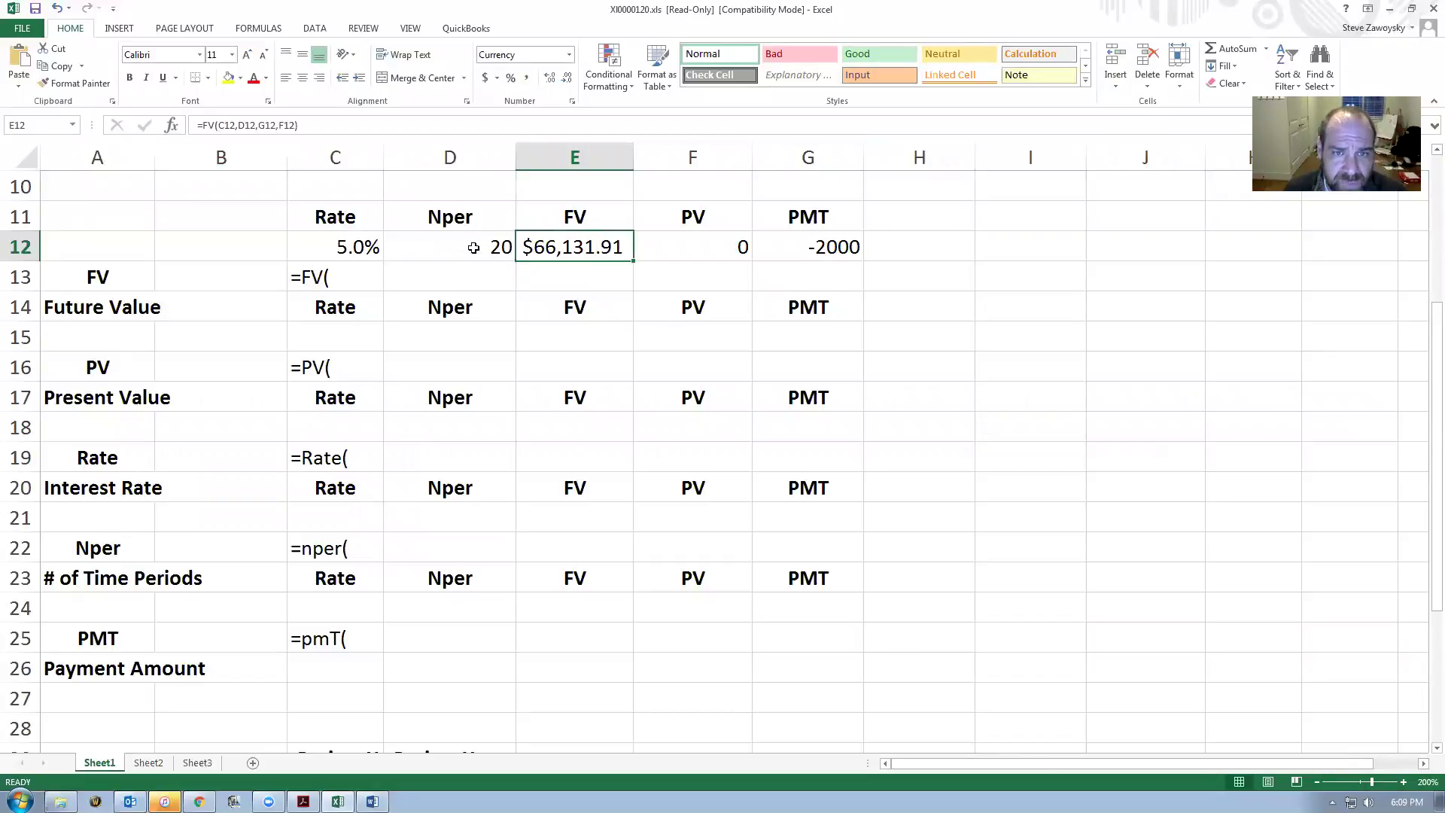
{"action": "left_click", "coordinate": [341, 126]}
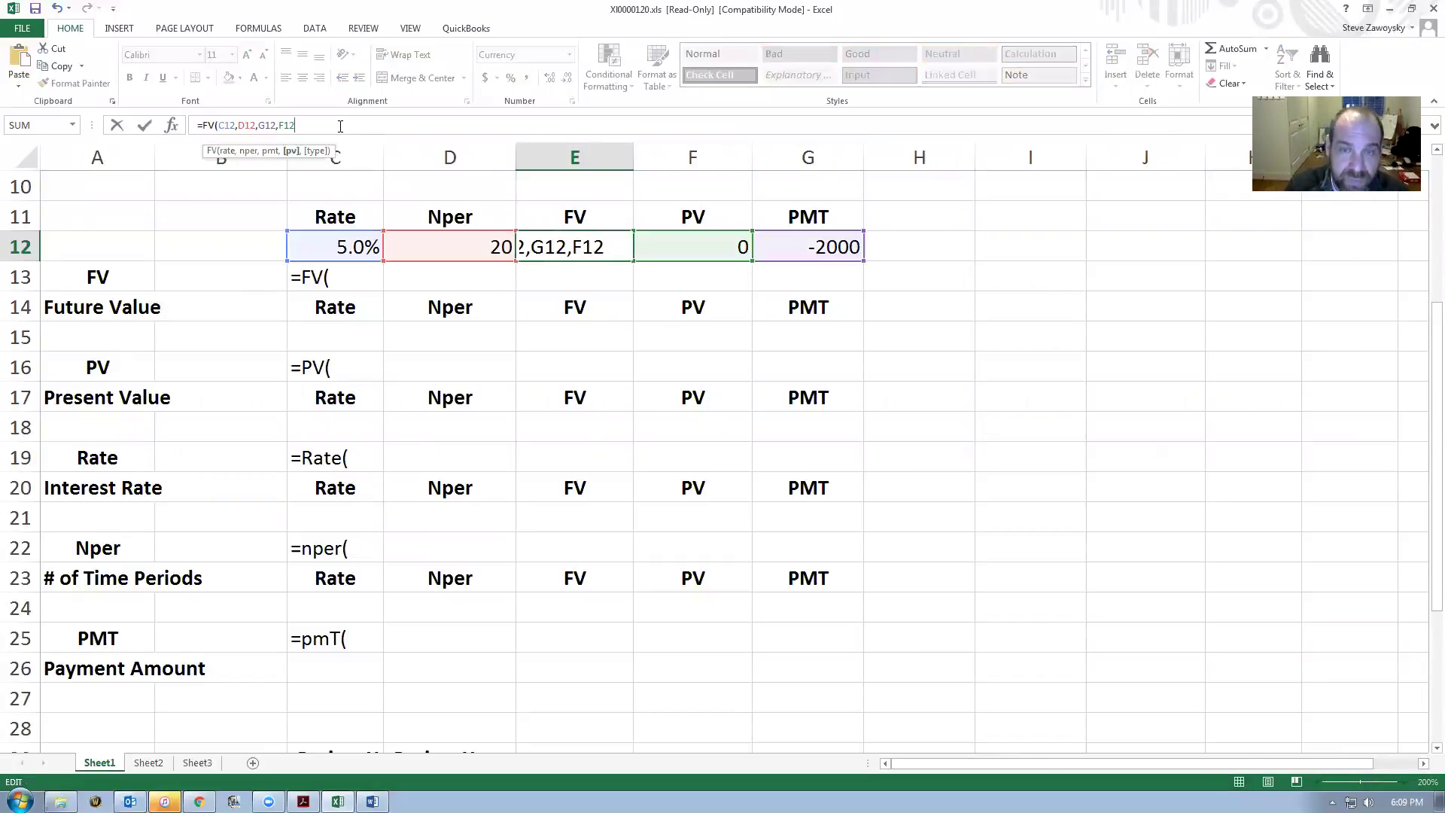
{"action": "key", "text": "Return"}
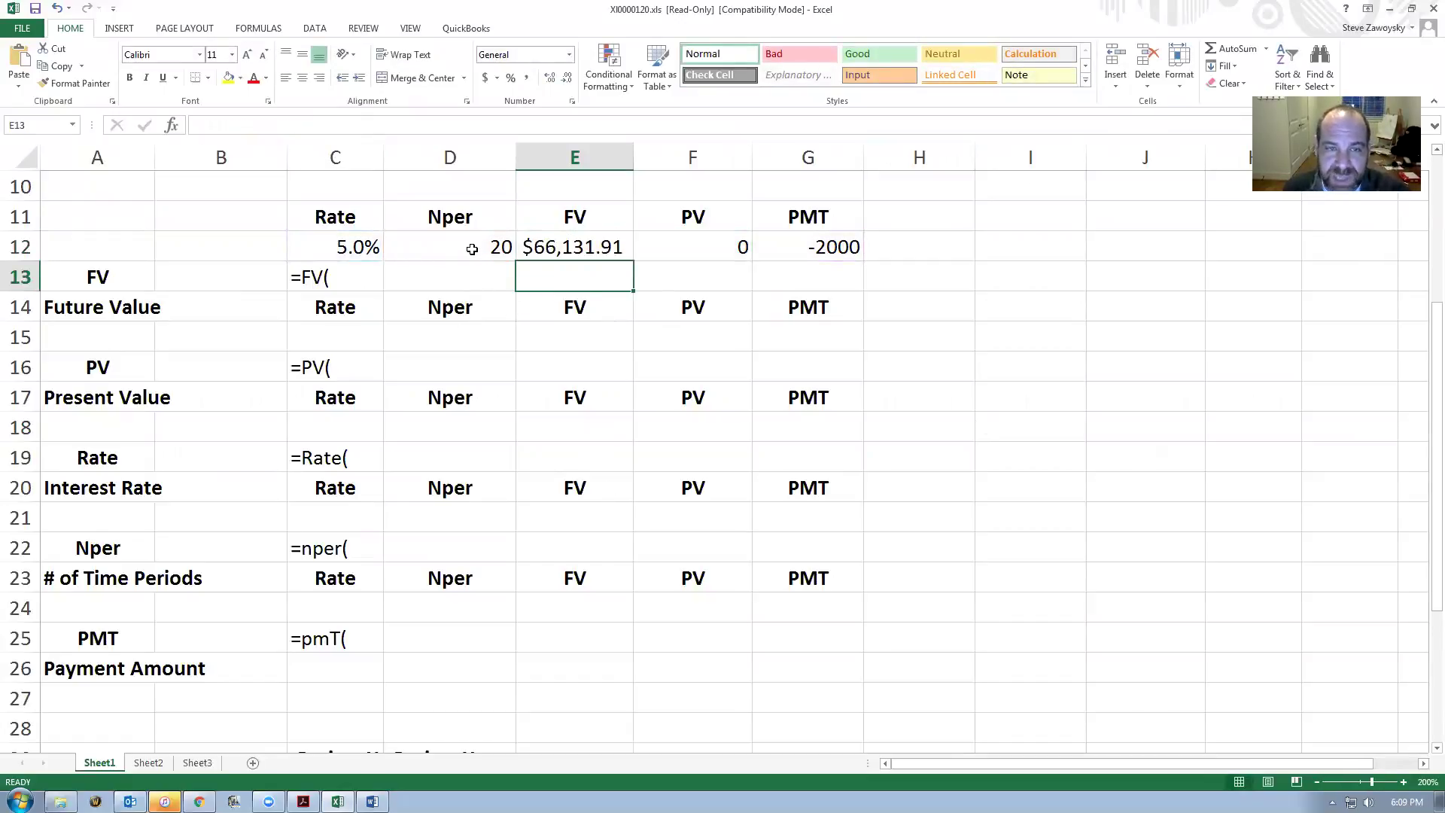
{"action": "left_click", "coordinate": [364, 243]}
{"action": "left_click", "coordinate": [560, 249]}
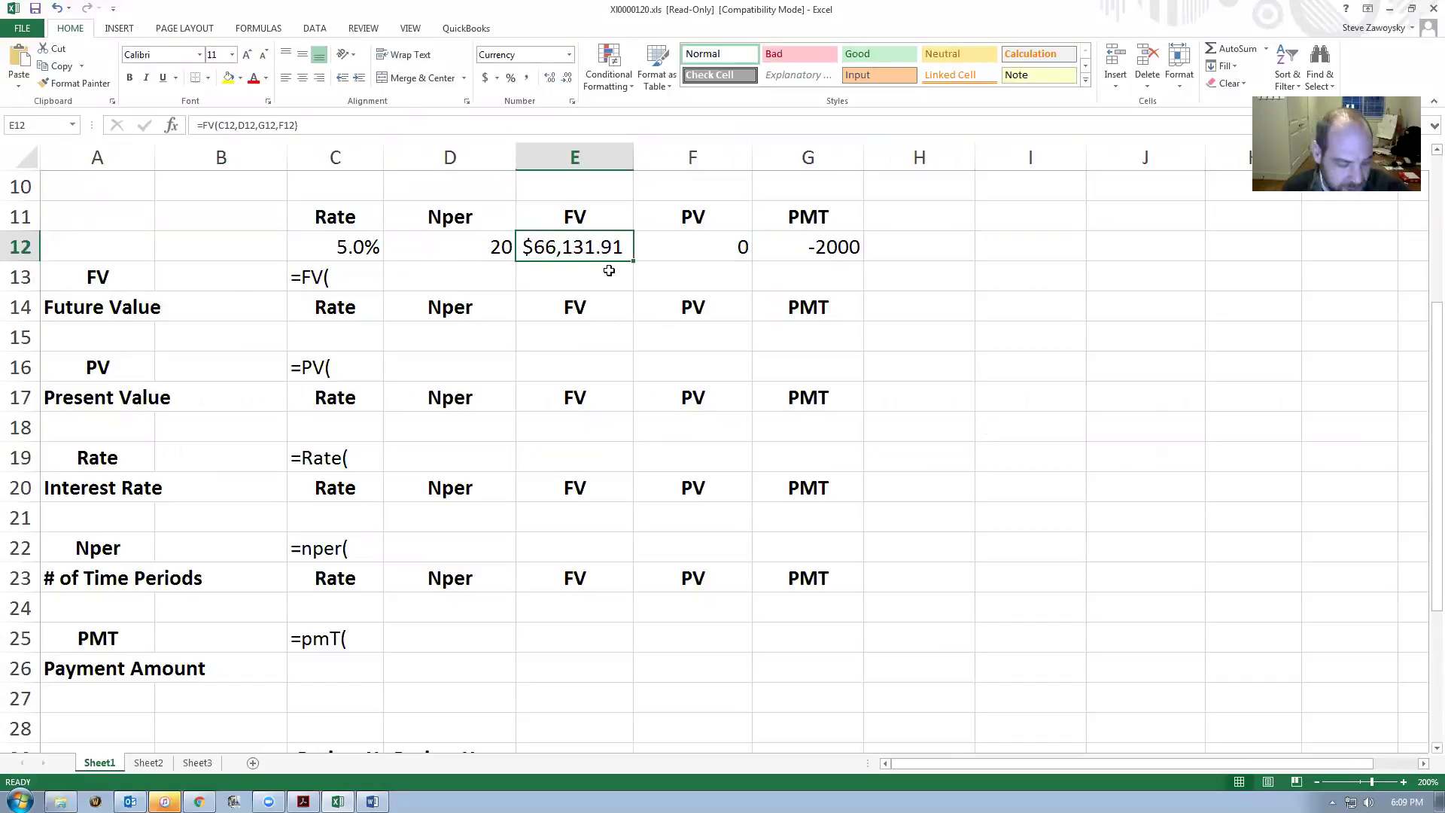
Check the longer investment period in exercise 1 in Word, set Nper in D12 to 30 in Excel, and autofit column E.
{"action": "key", "text": "alt+Tab"}
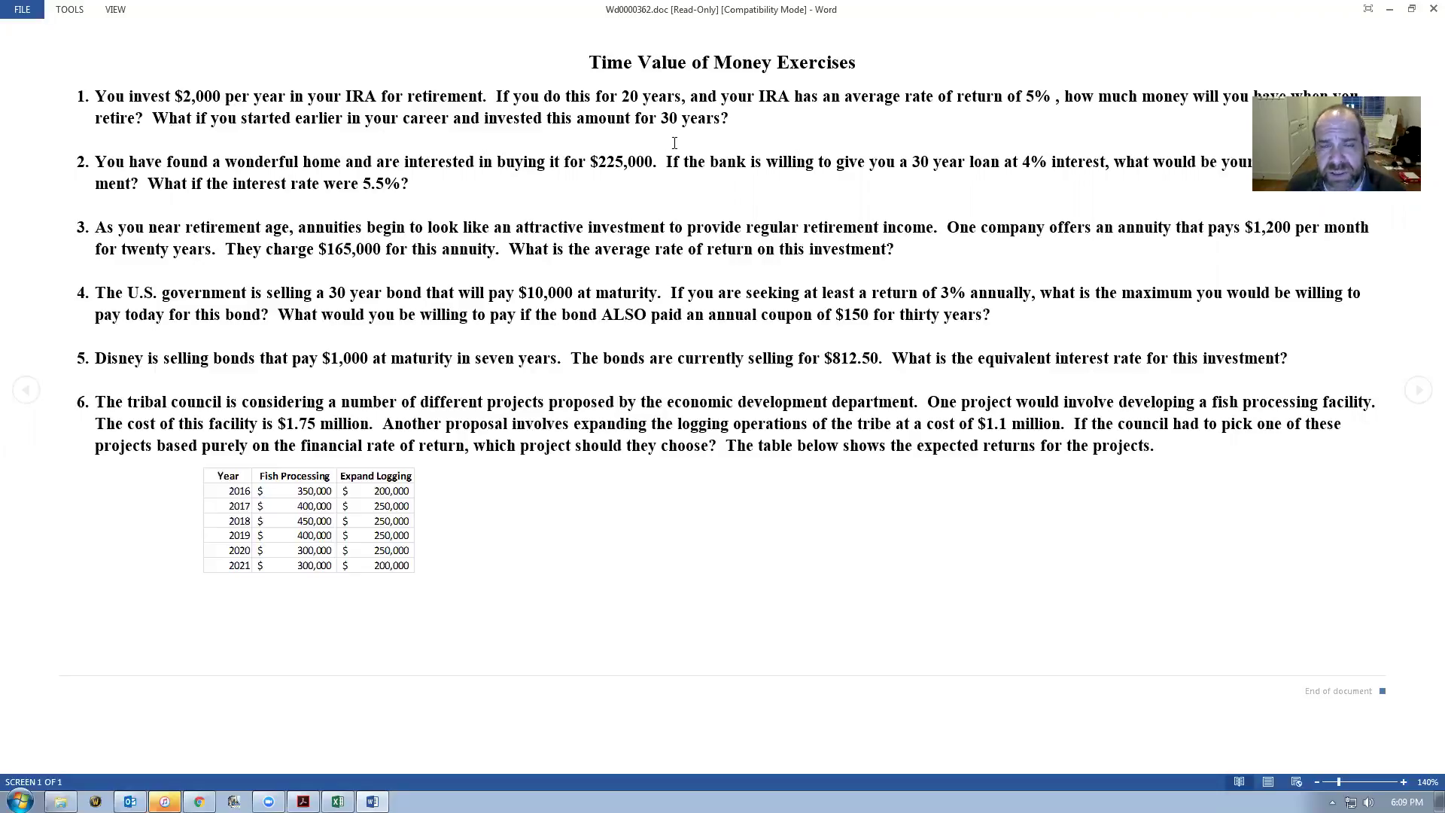
{"action": "key", "text": "alt+Tab"}
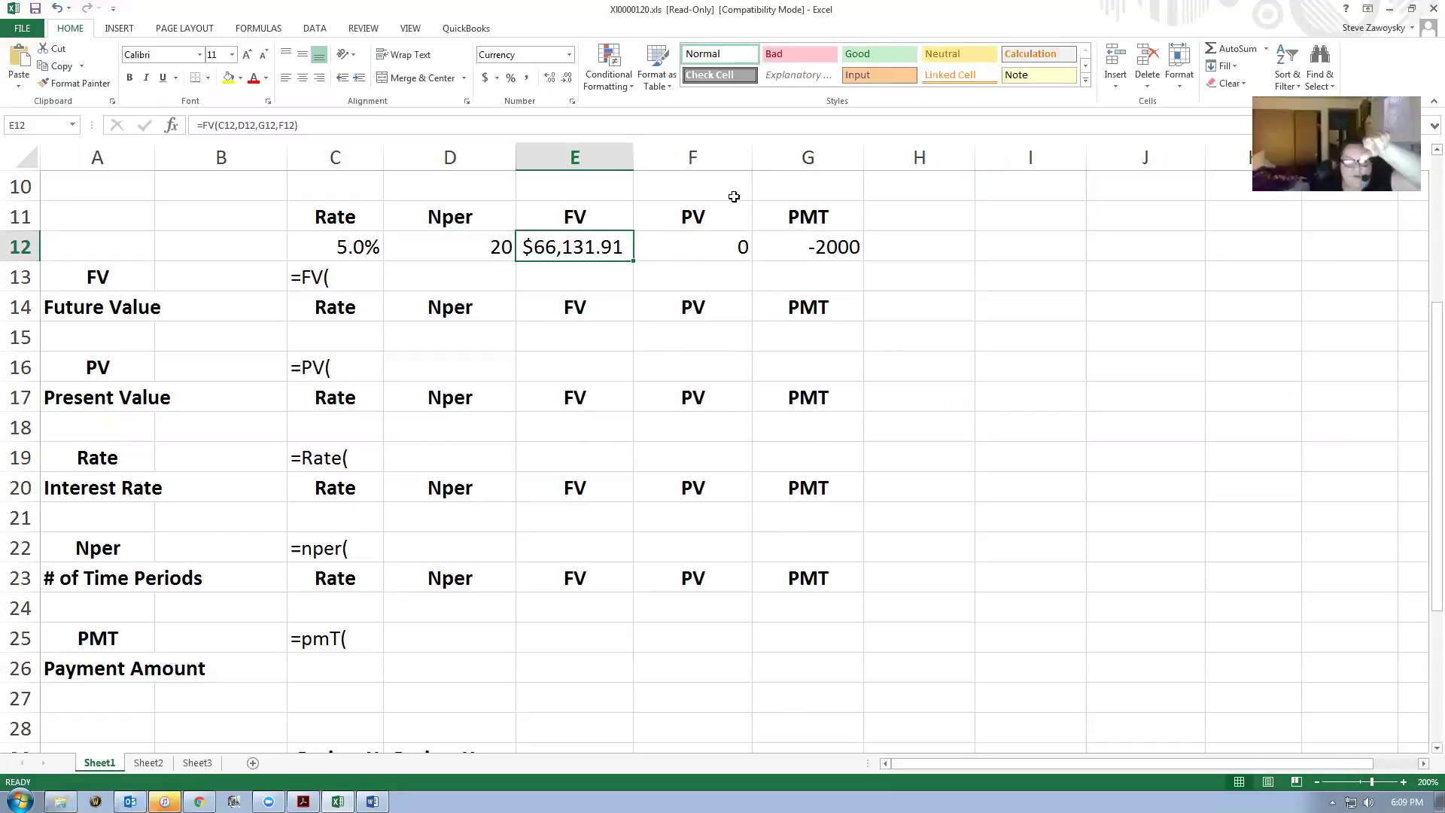
{"action": "key", "text": "Left"}
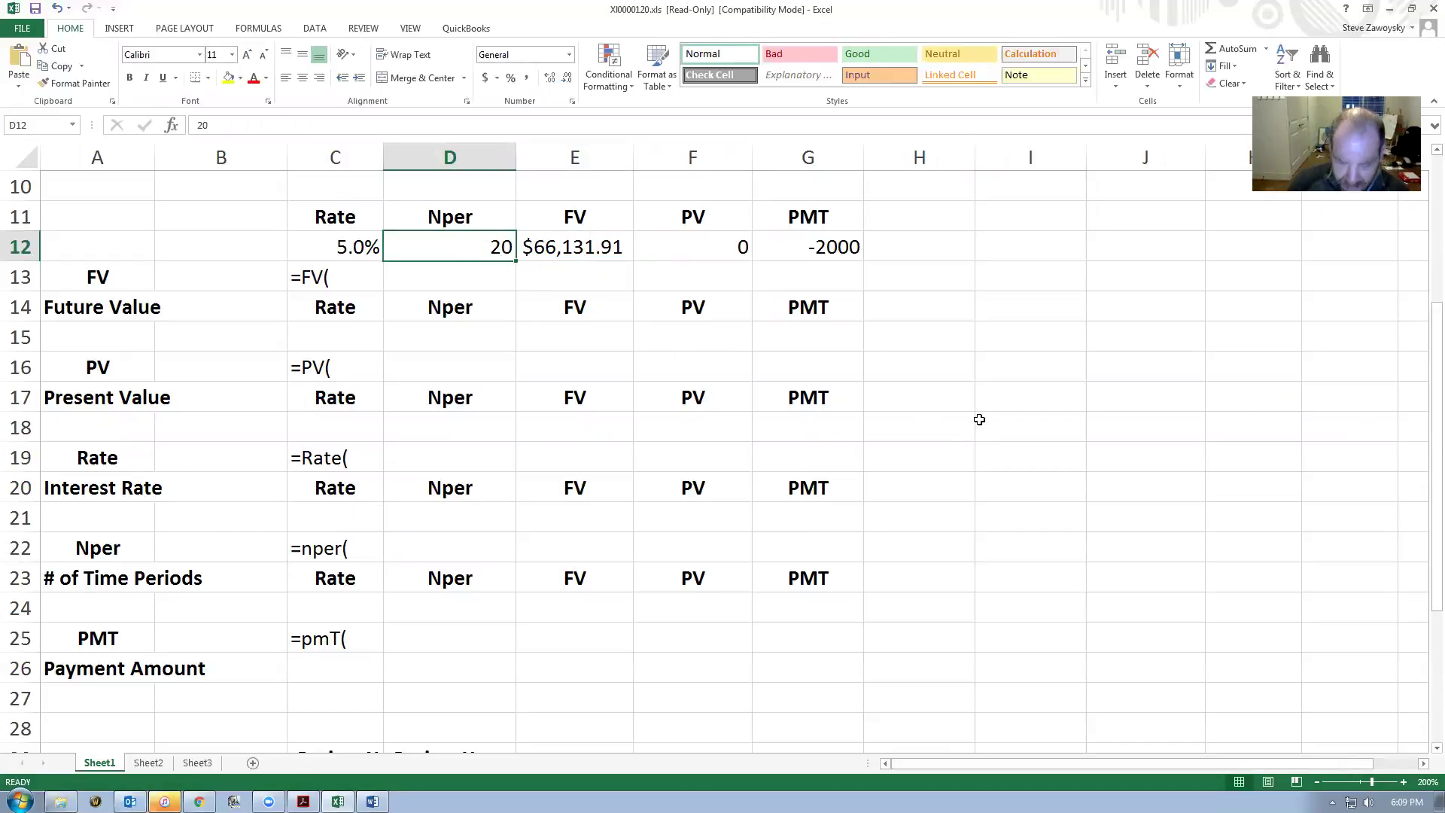
{"action": "type", "text": "30"}
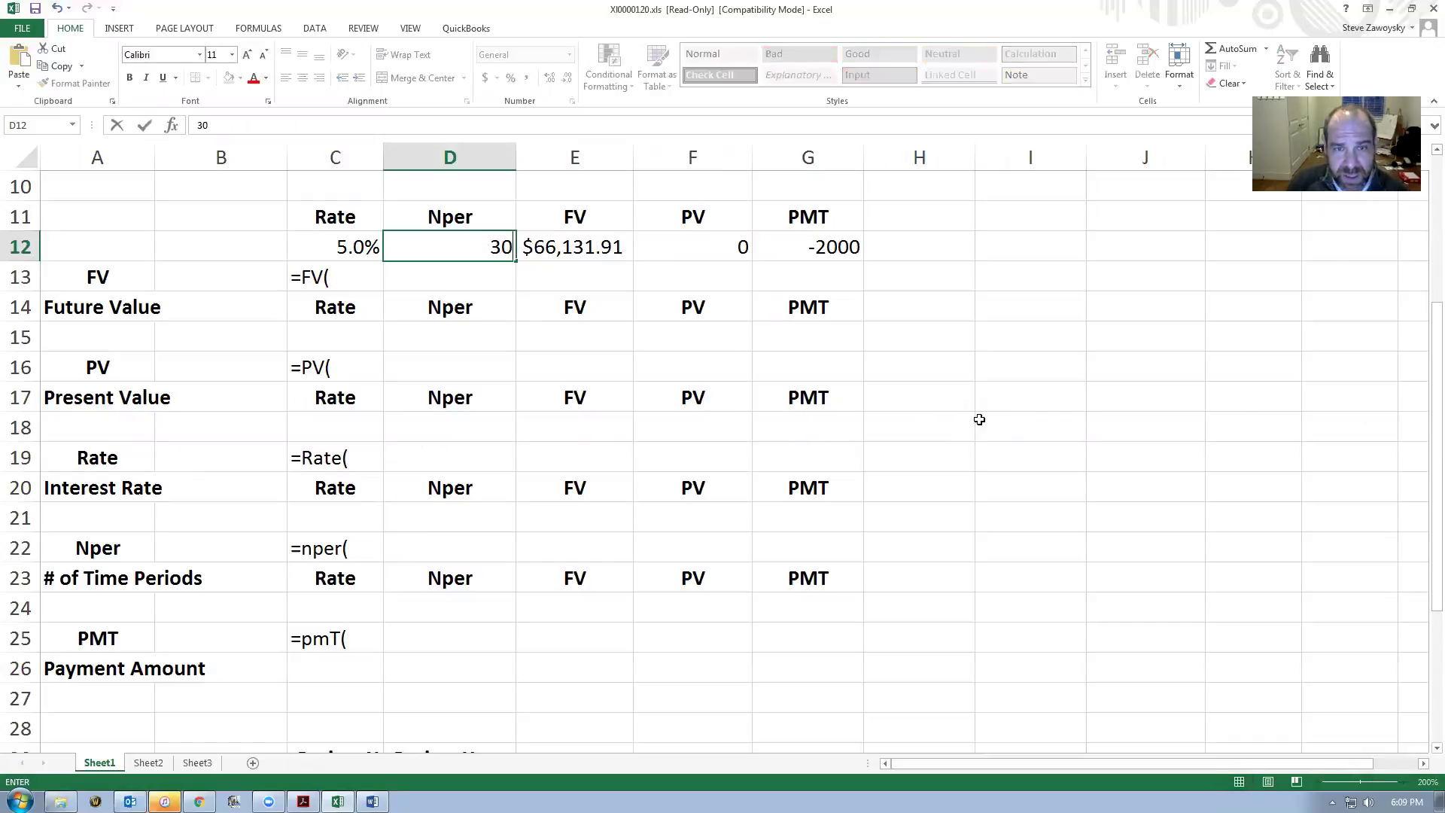
{"action": "key", "text": "Return"}
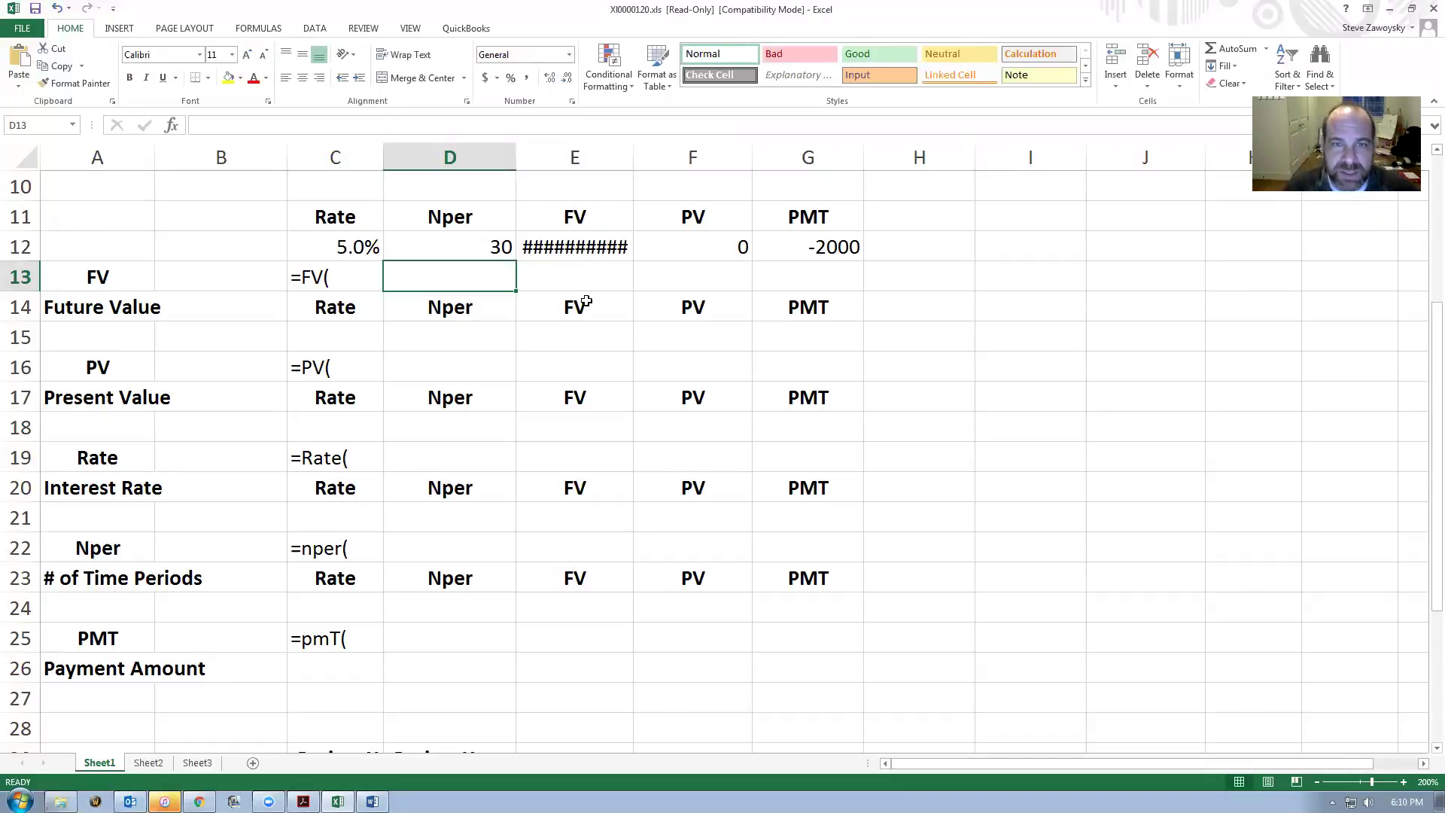
{"action": "double_click", "coordinate": [633, 158]}
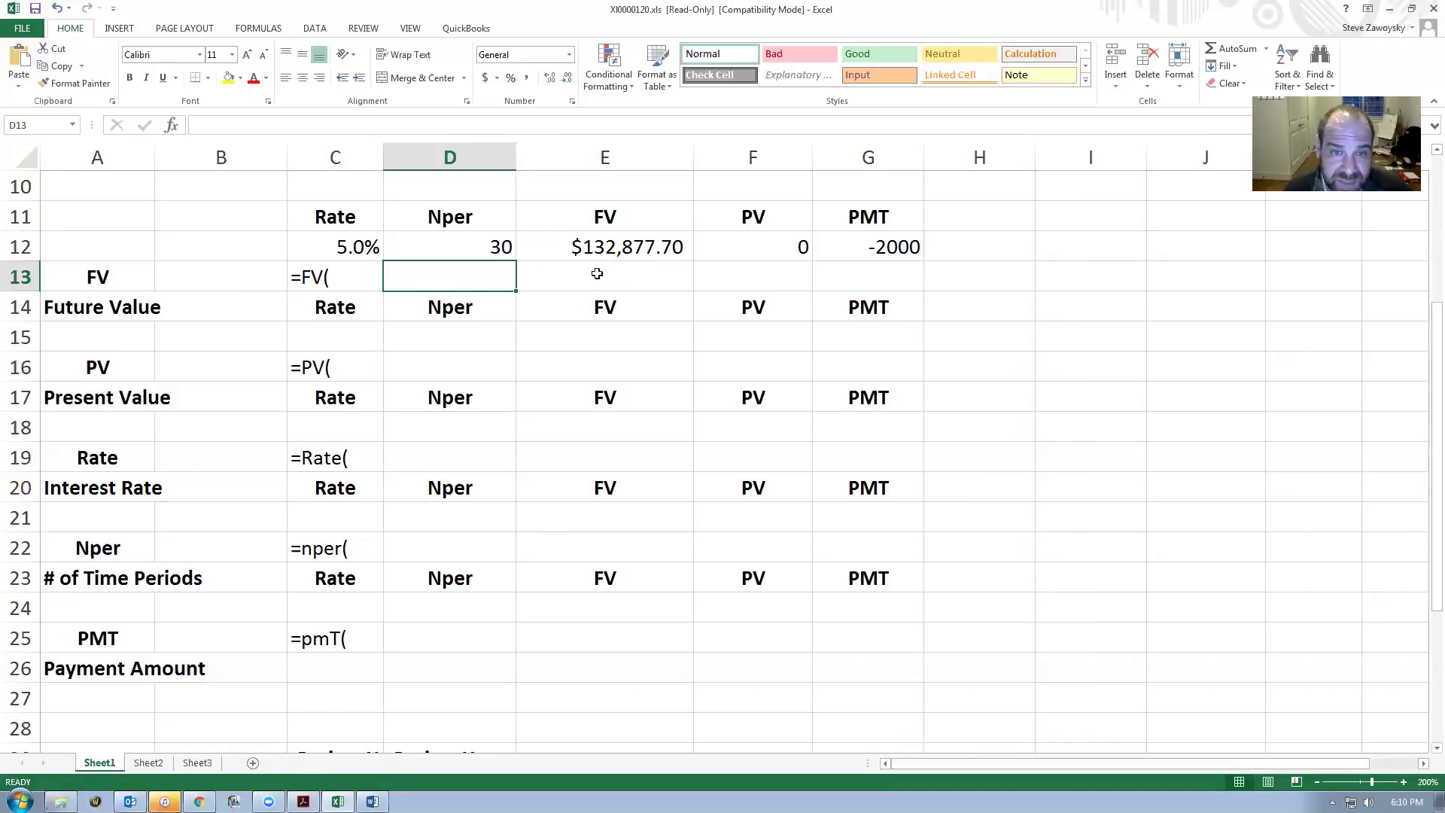
Set Nper in D12 back to 20 and select the future value in E12 for comparison.
{"action": "left_click", "coordinate": [465, 249]}
{"action": "type", "text": "20"}
{"action": "key", "text": "Return"}
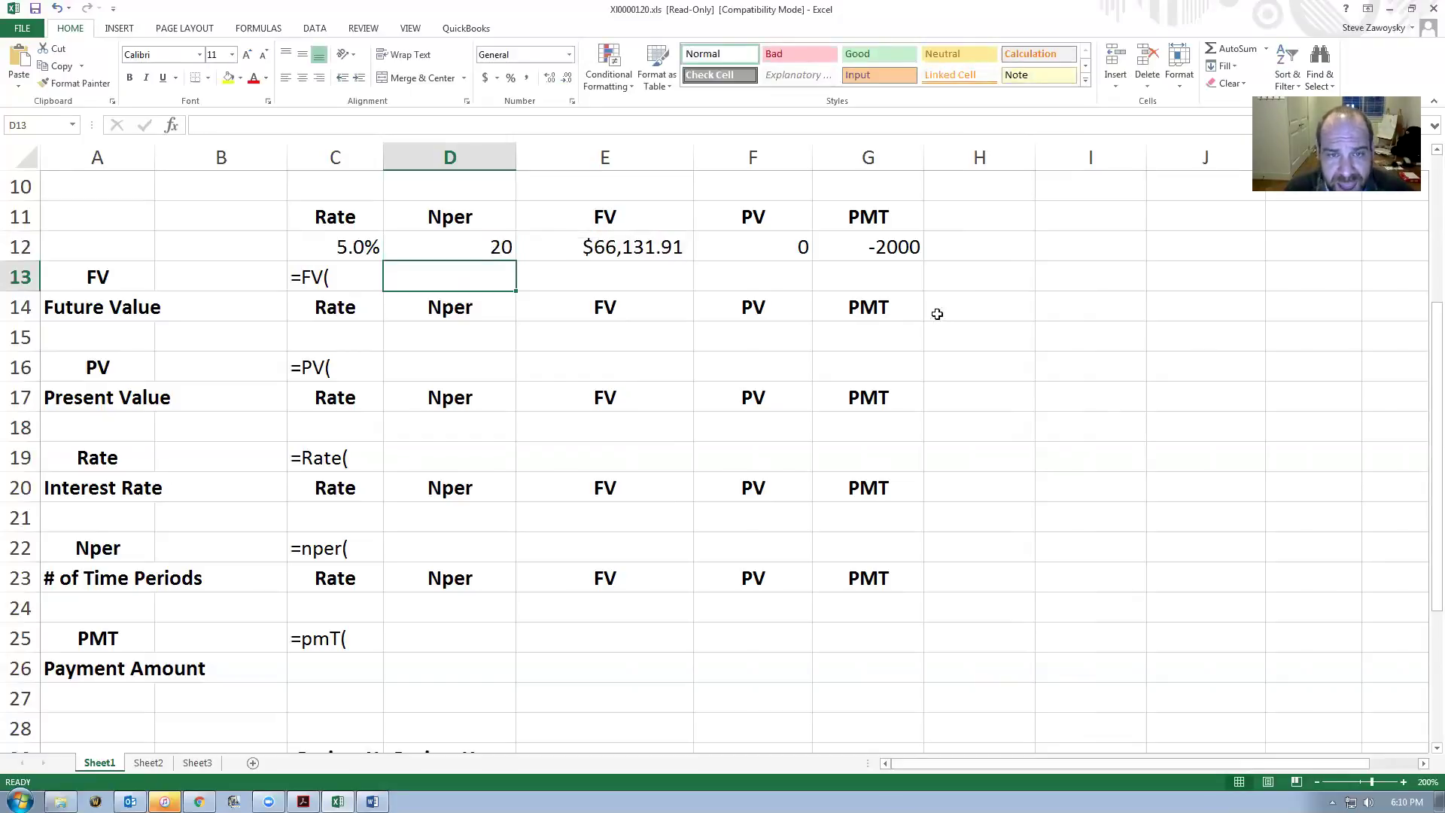
{"action": "left_click", "coordinate": [624, 233]}
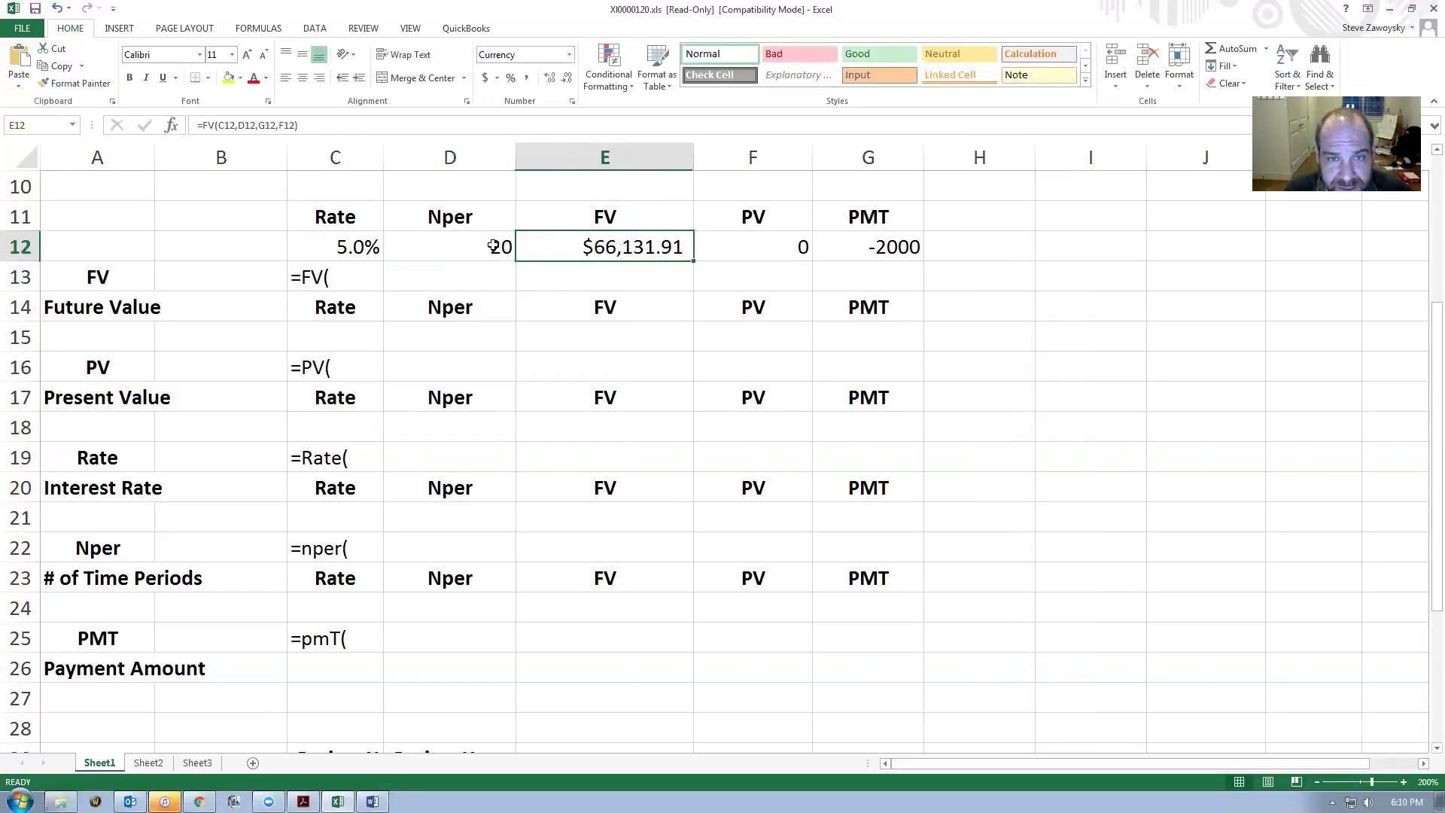
Change Nper in D12 to 30 to compare the future value over the longer investment period.
{"action": "left_click", "coordinate": [458, 248]}
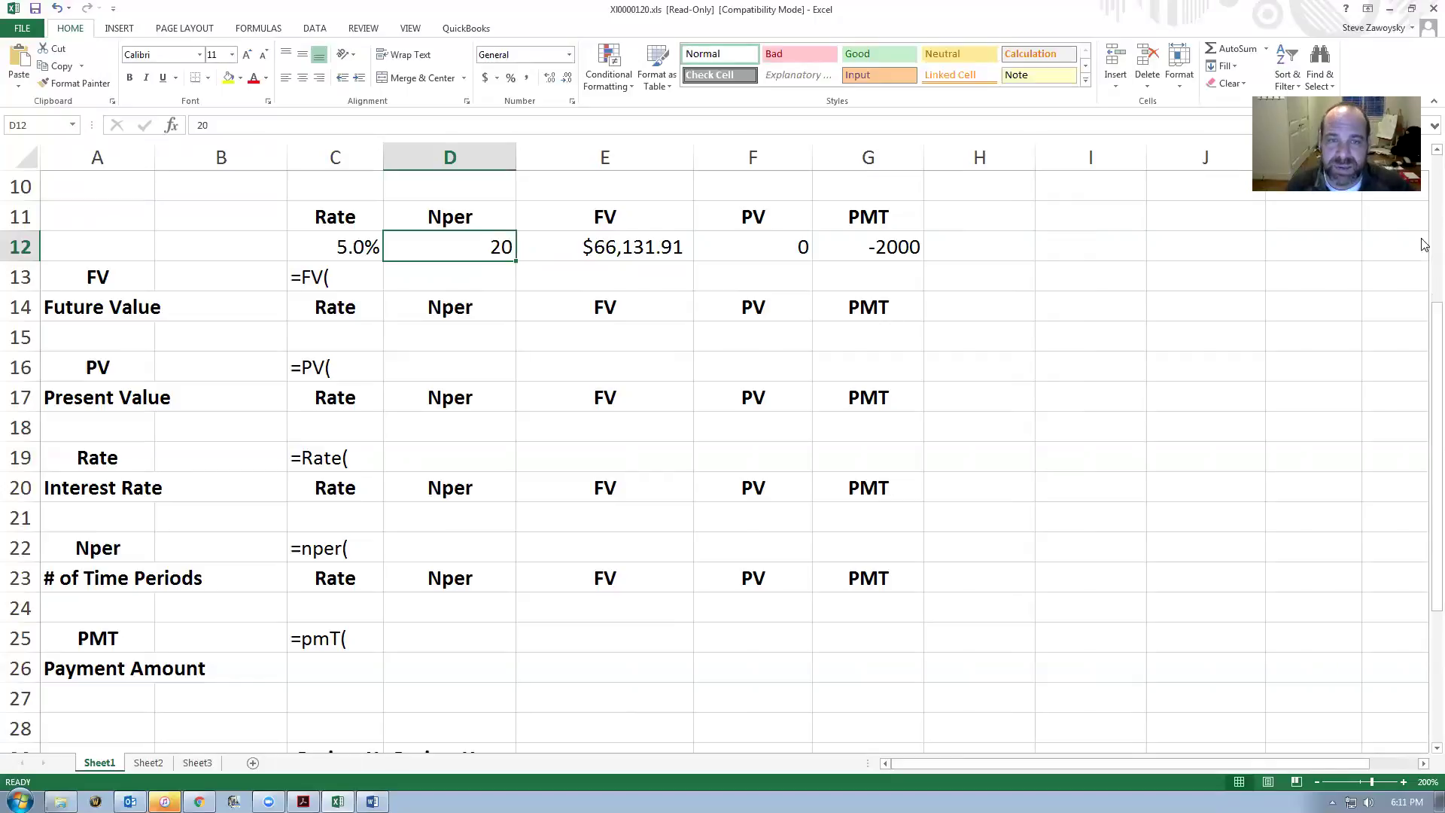
{"action": "type", "text": "30"}
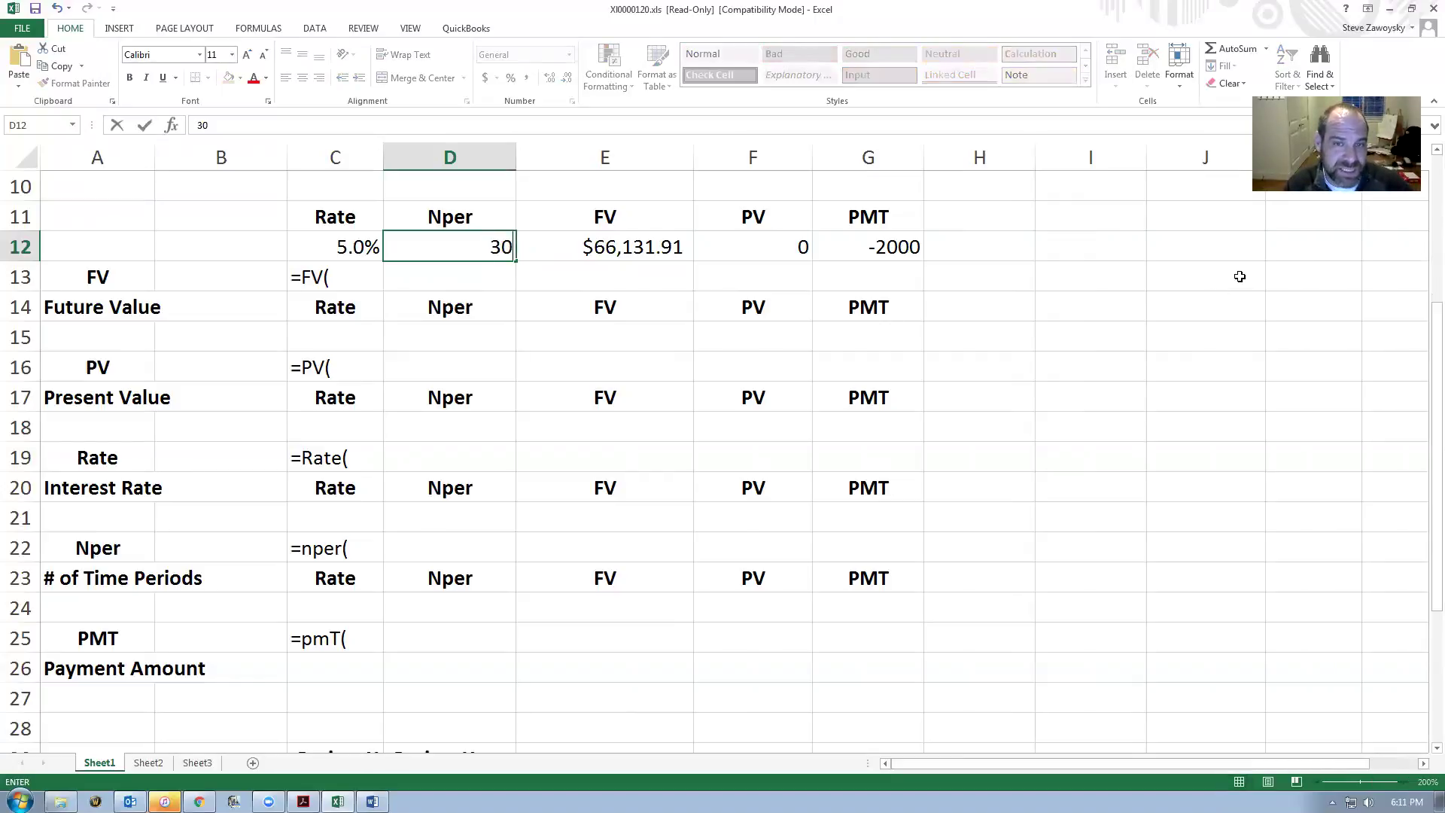
{"action": "key", "text": "Return"}
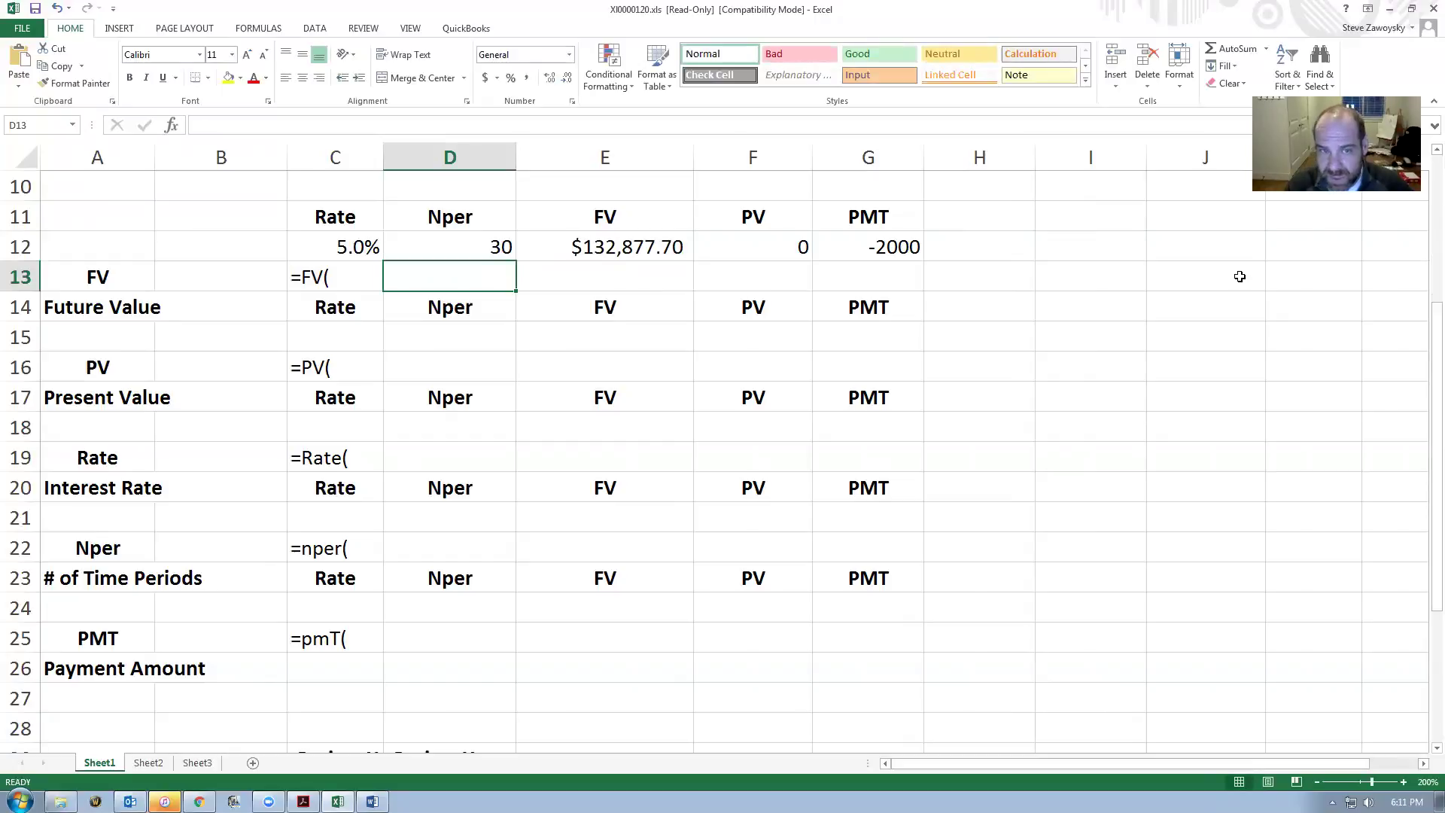
Try an investment period of 40 years as Nper in D12.
{"action": "left_click", "coordinate": [460, 245]}
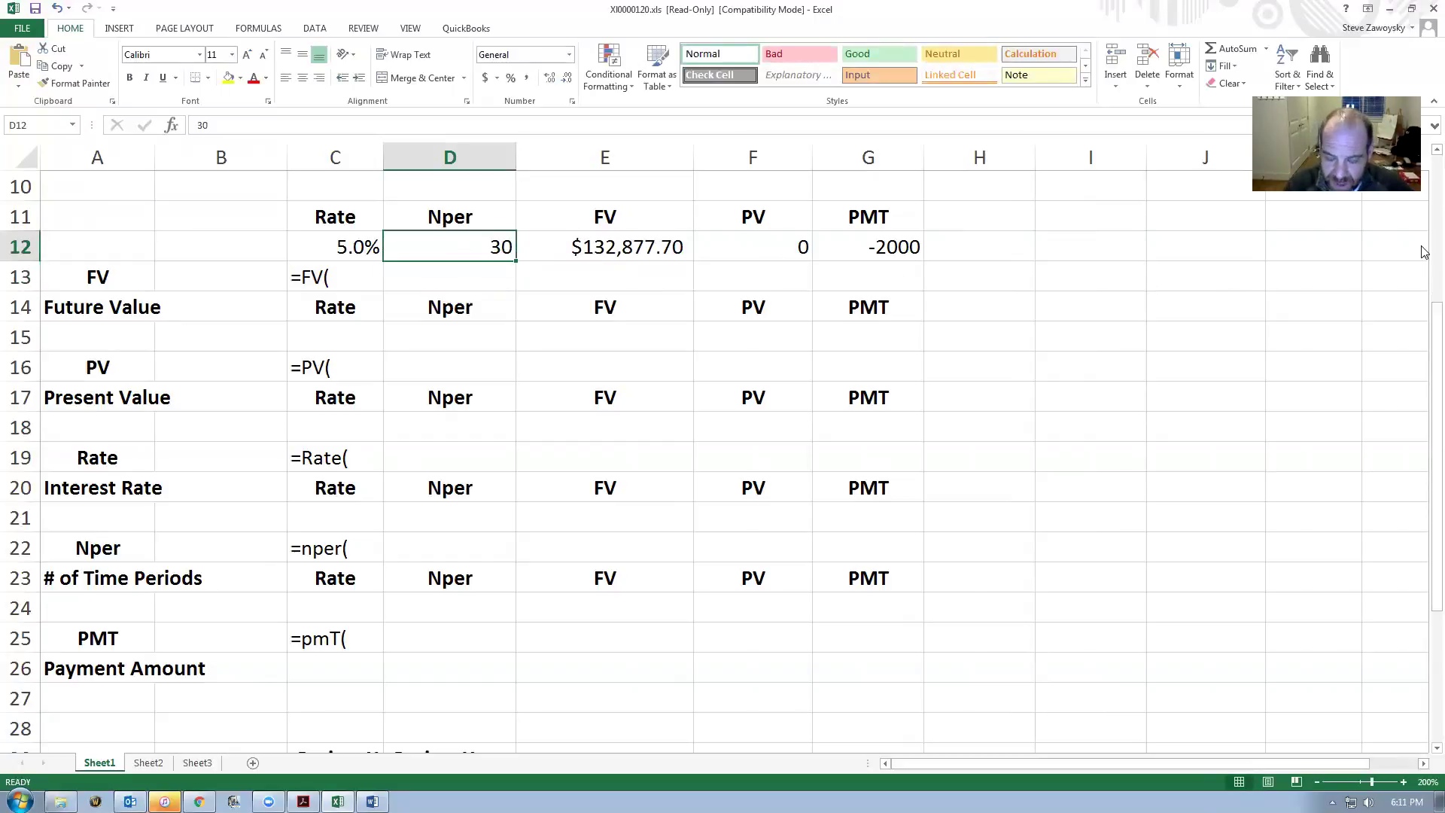
{"action": "type", "text": "40"}
{"action": "key", "text": "Return"}
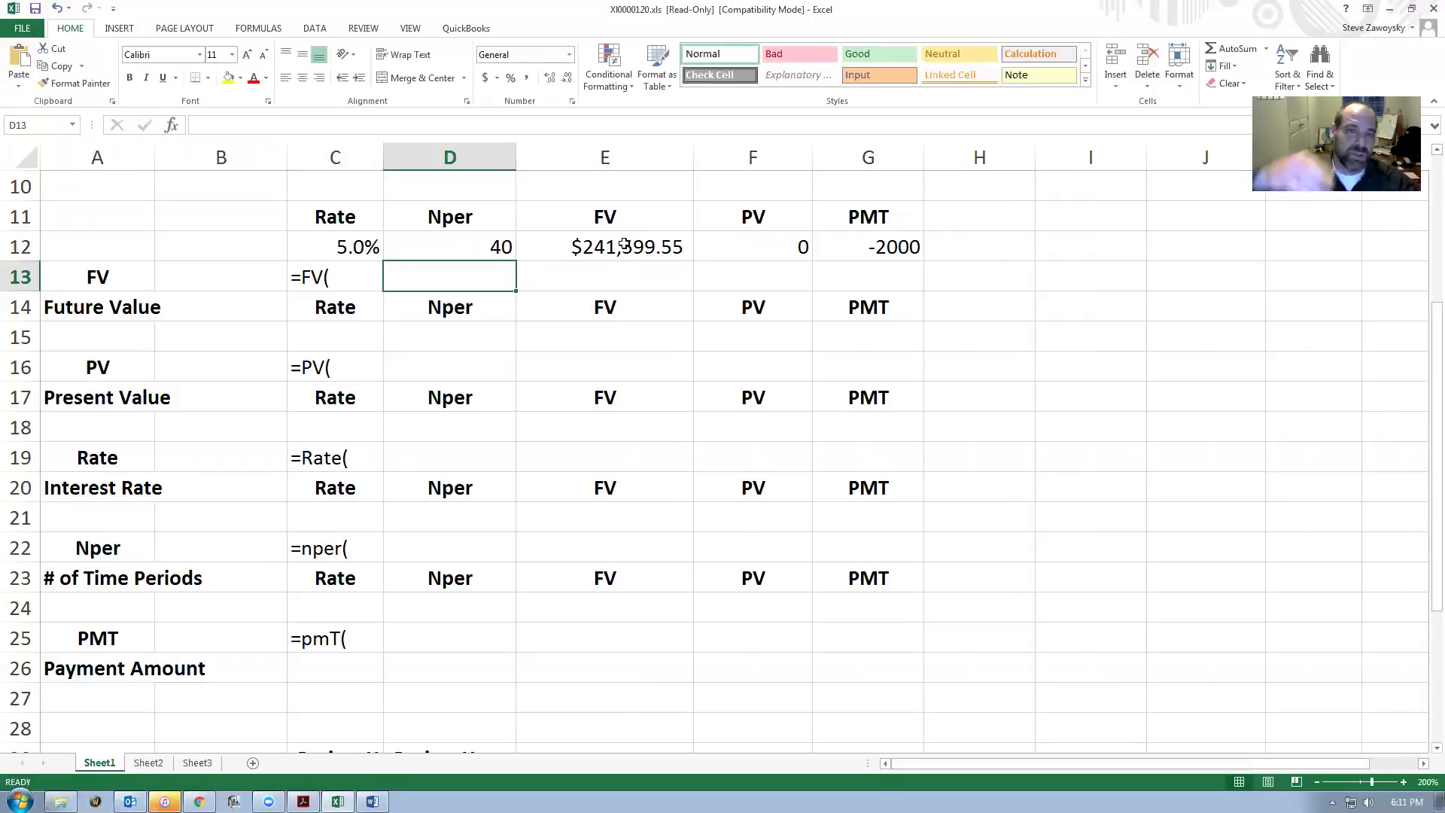
Return Nper in D12 to 30 and select the future value cell E12.
{"action": "left_click", "coordinate": [481, 249]}
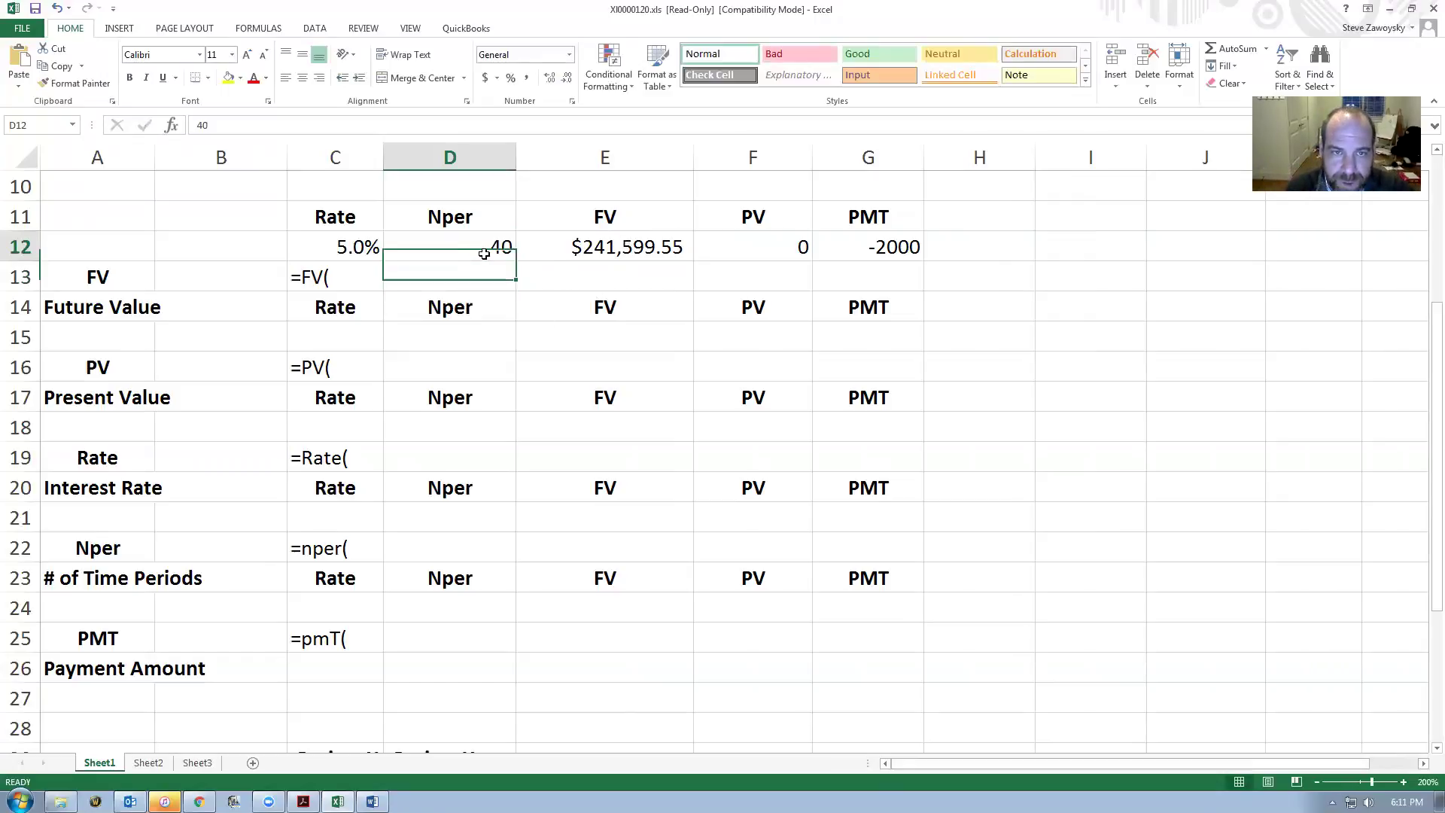
{"action": "type", "text": "30"}
{"action": "key", "text": "Return"}
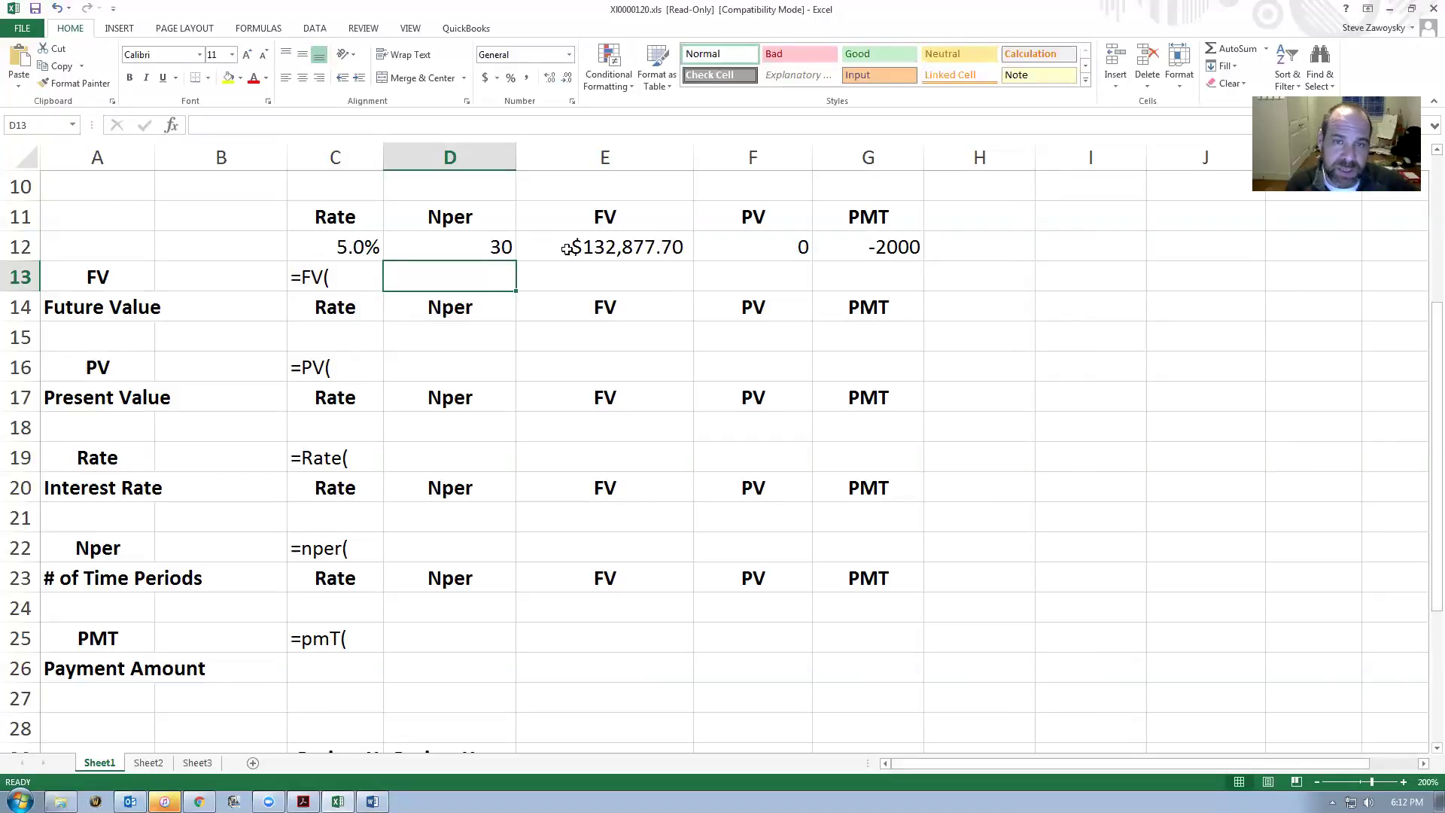
{"action": "left_click", "coordinate": [564, 249]}
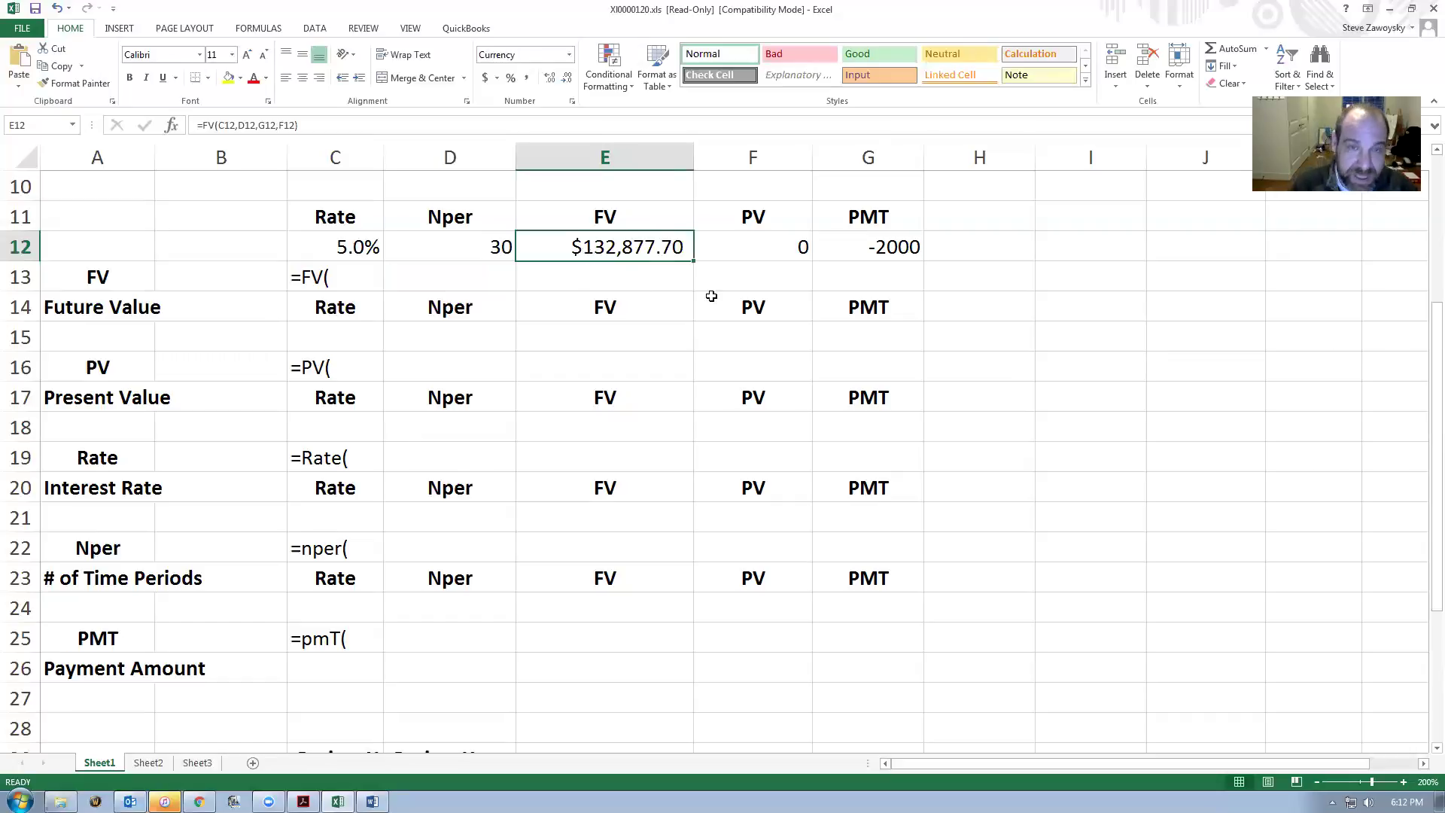
Trim the FV formula in E12 back to =FV(C12,D12, ready for the payment argument.
{"action": "left_click", "coordinate": [318, 123]}
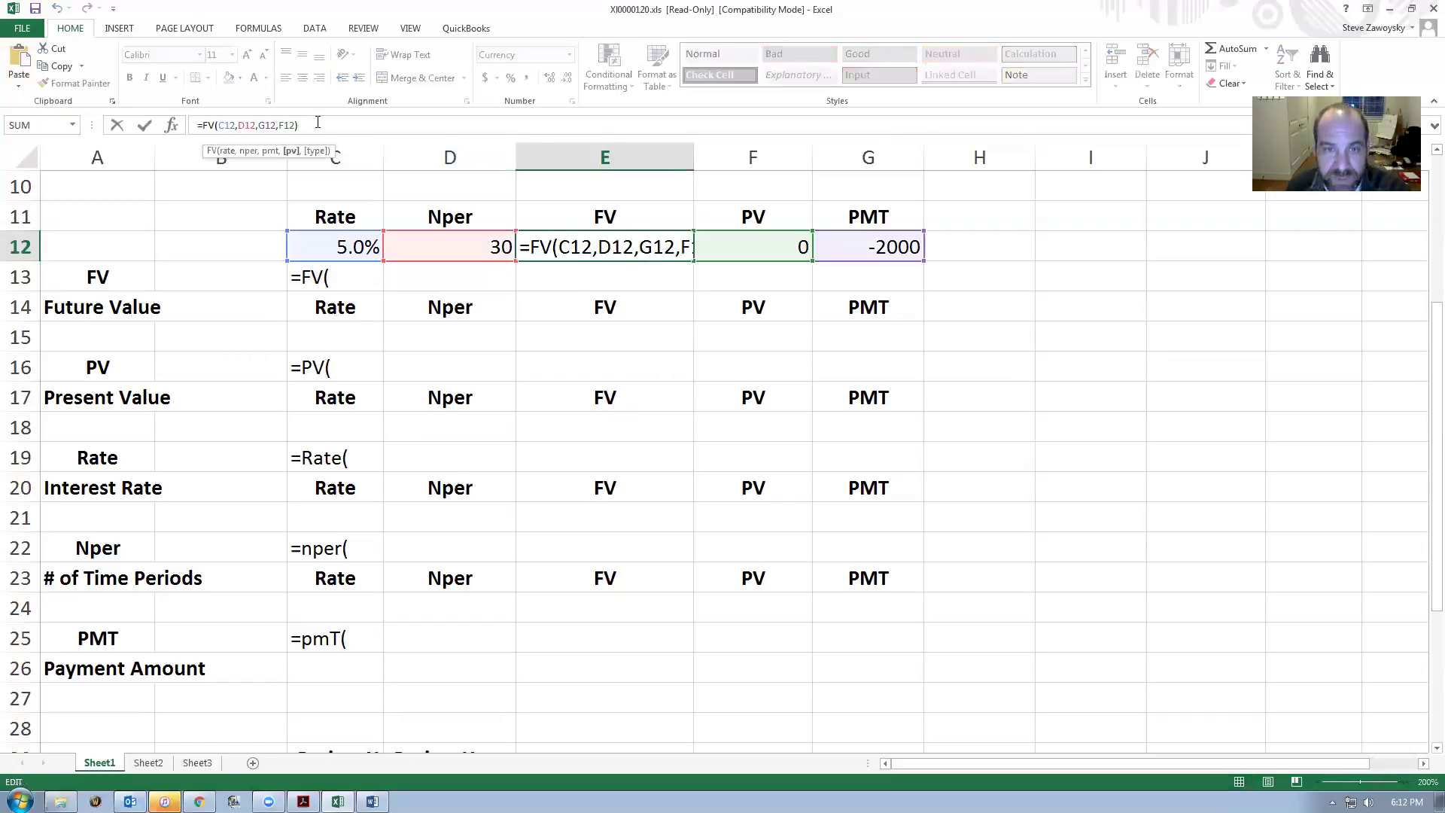
{"action": "key", "text": "BackSpace"}
{"action": "key", "text": "BackSpace"}
{"action": "key", "text": "BackSpace"}
{"action": "key", "text": "BackSpace"}
{"action": "key", "text": "BackSpace"}
{"action": "key", "text": "BackSpace"}
{"action": "key", "text": "BackSpace"}
{"action": "key", "text": "BackSpace"}
{"action": "key", "text": "BackSpace"}
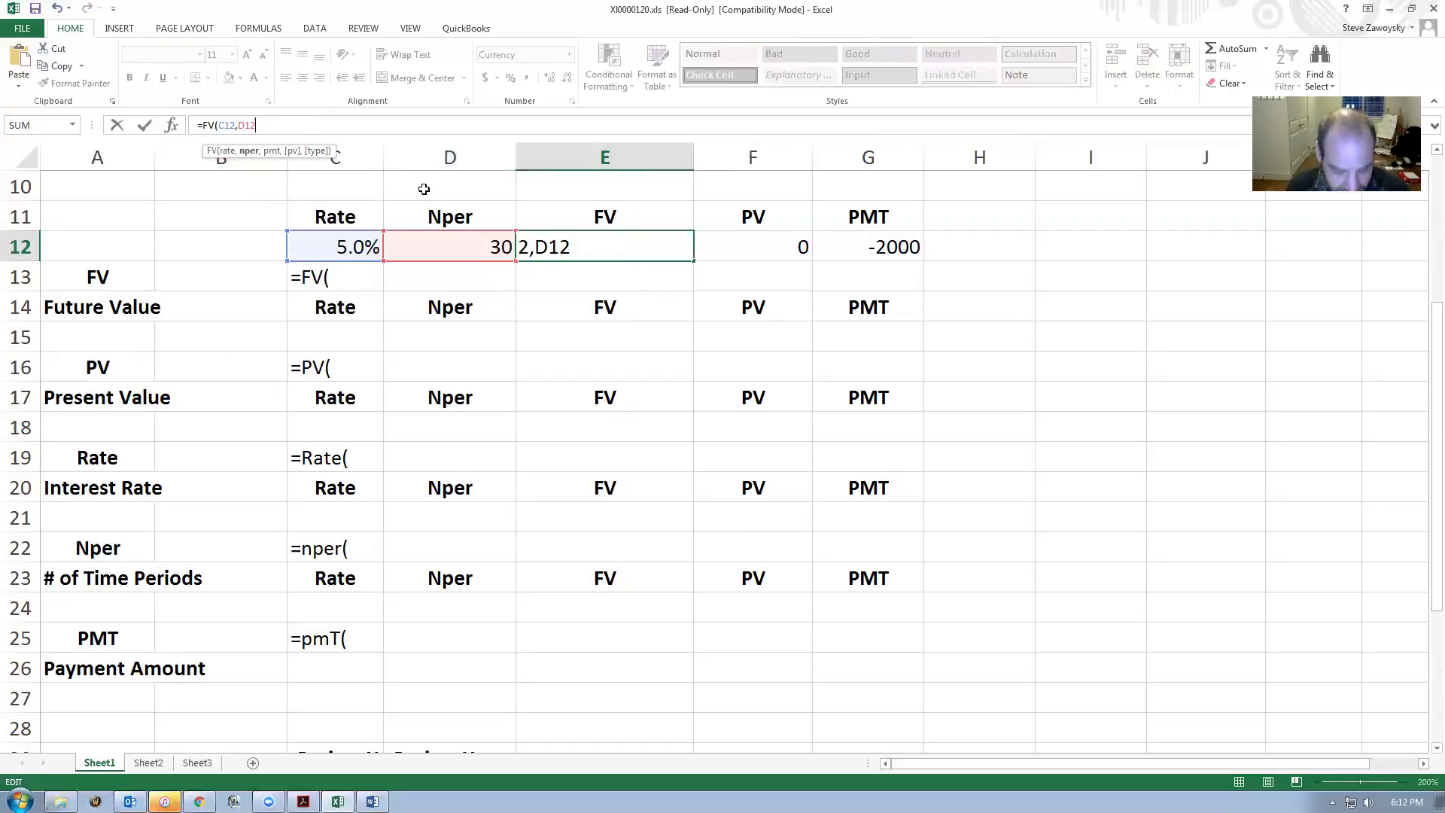
{"action": "type", "text": ","}
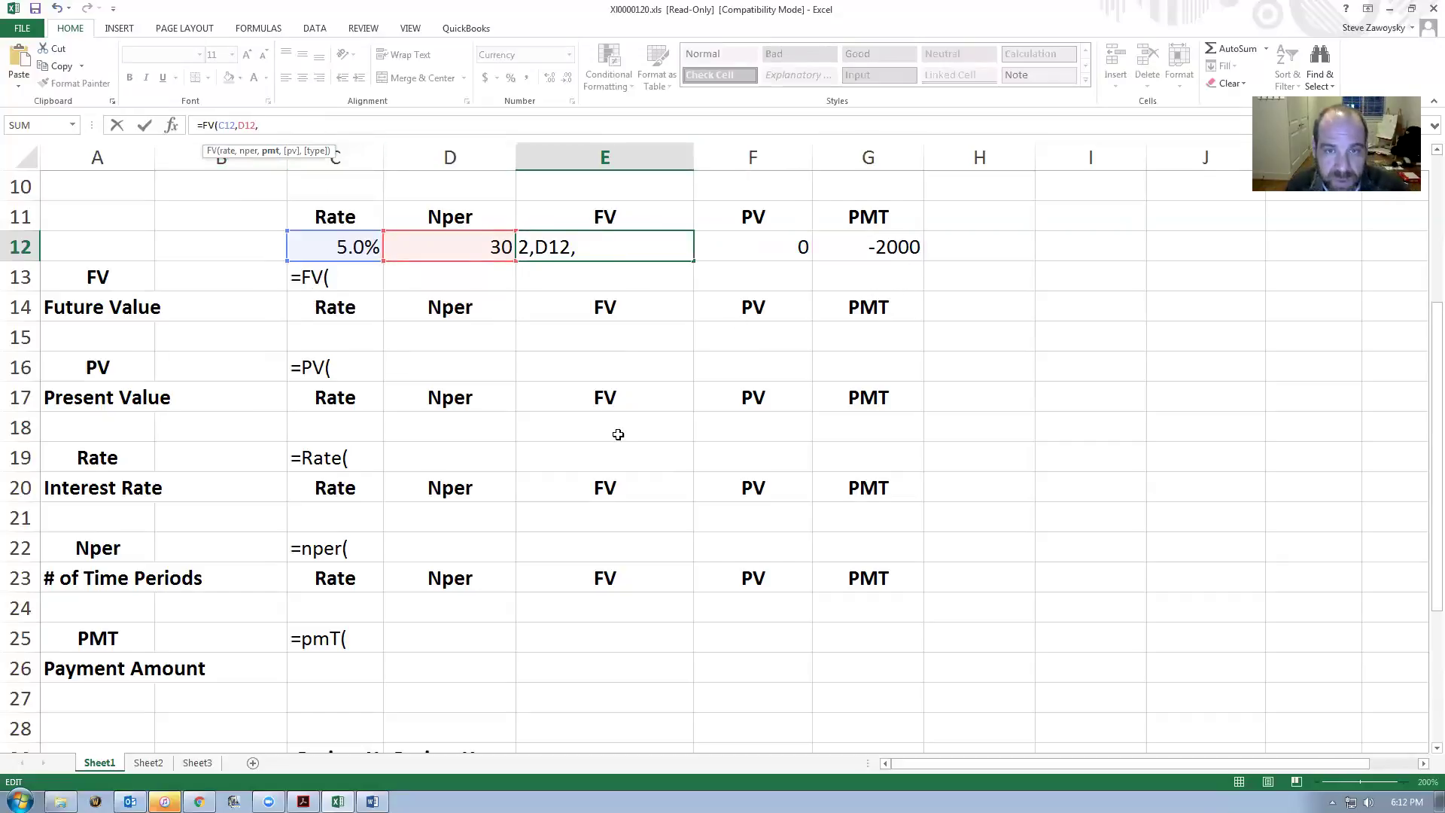
{"action": "scroll", "coordinate": [233, 300], "scroll_direction": "up", "scroll_amount": 1}
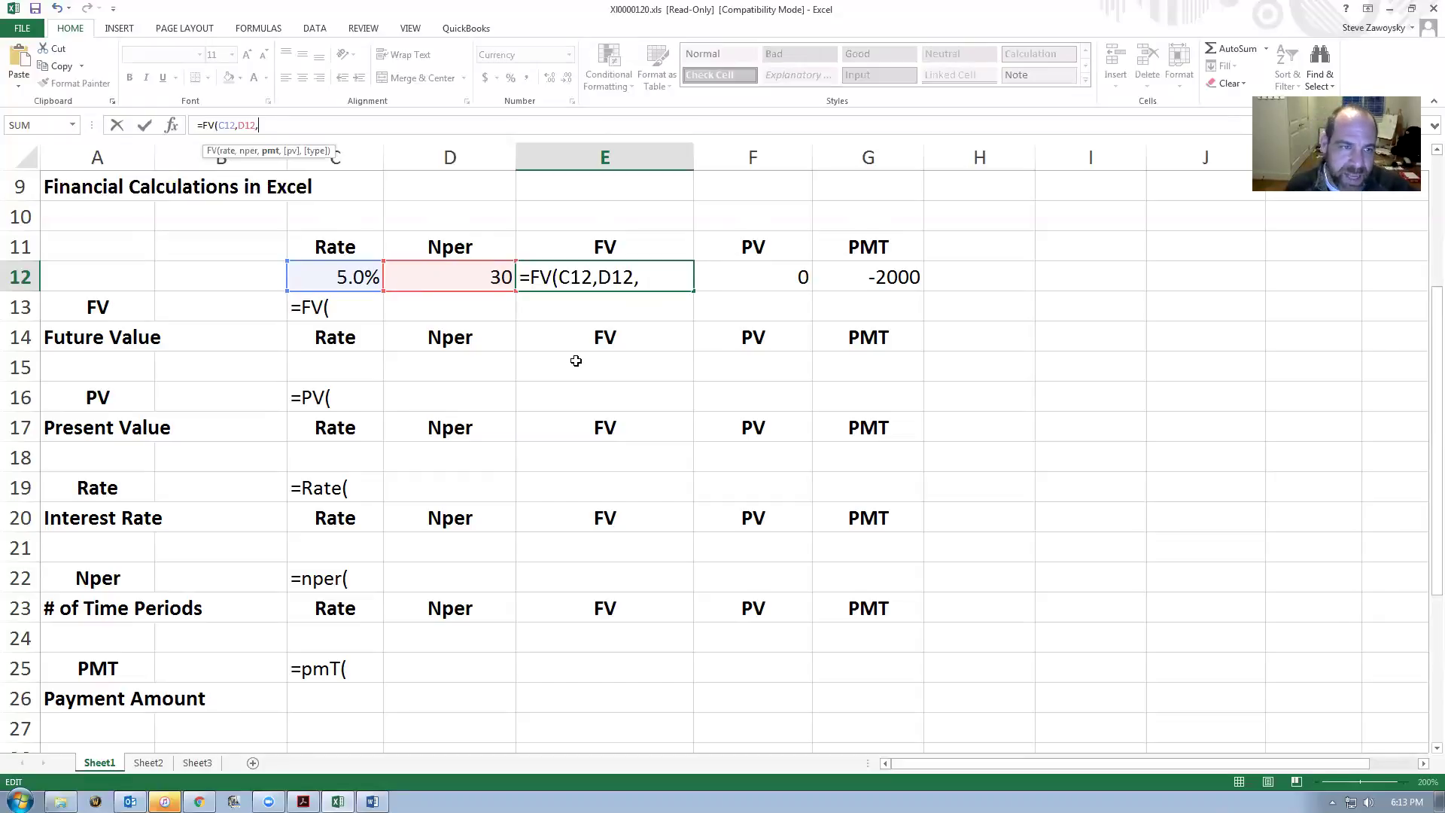
Review the exercises in the Word document and the Week #7 course page in Chrome, and return to the Excel workbook.
{"action": "key", "text": "alt+Tab"}
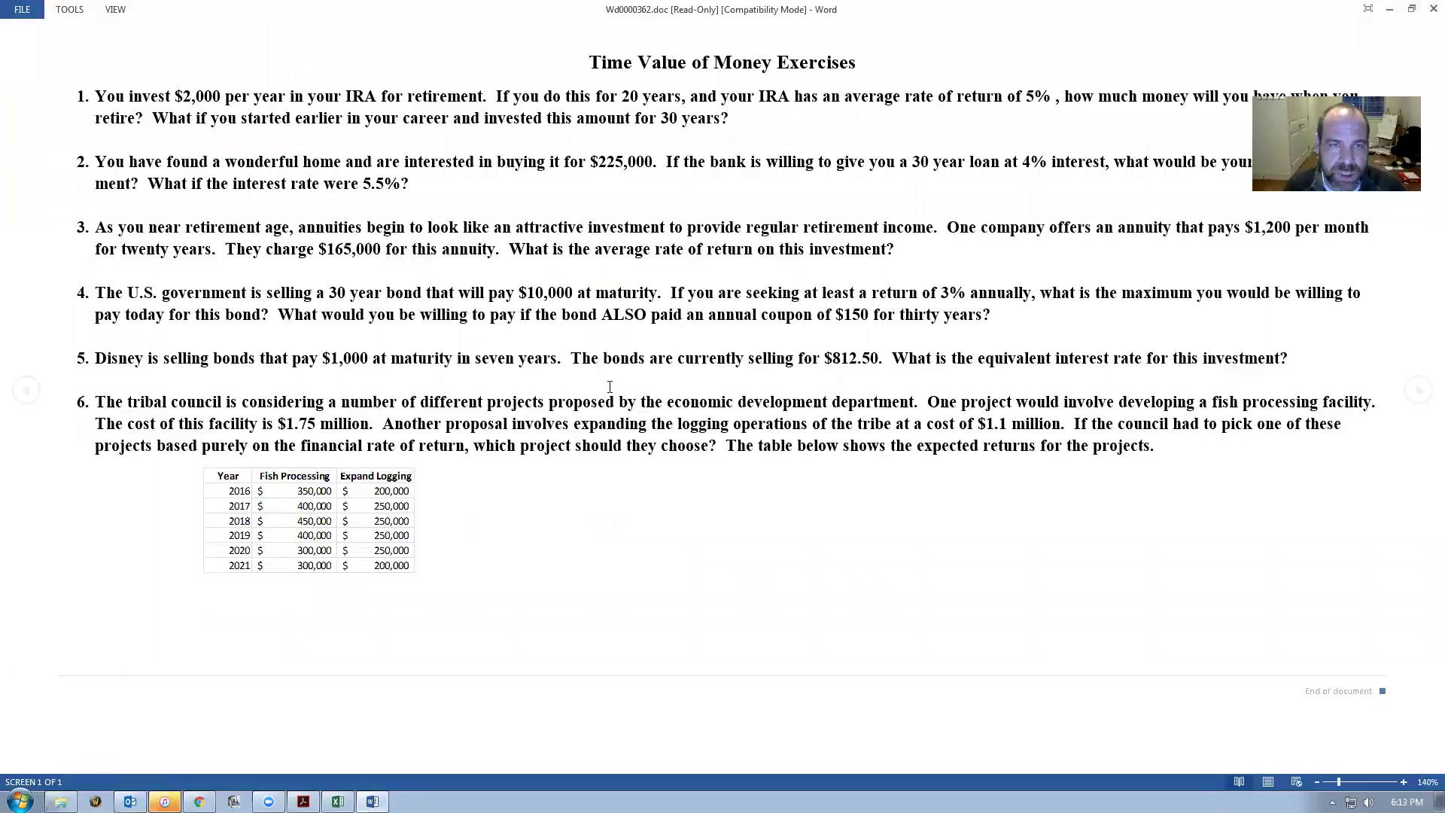
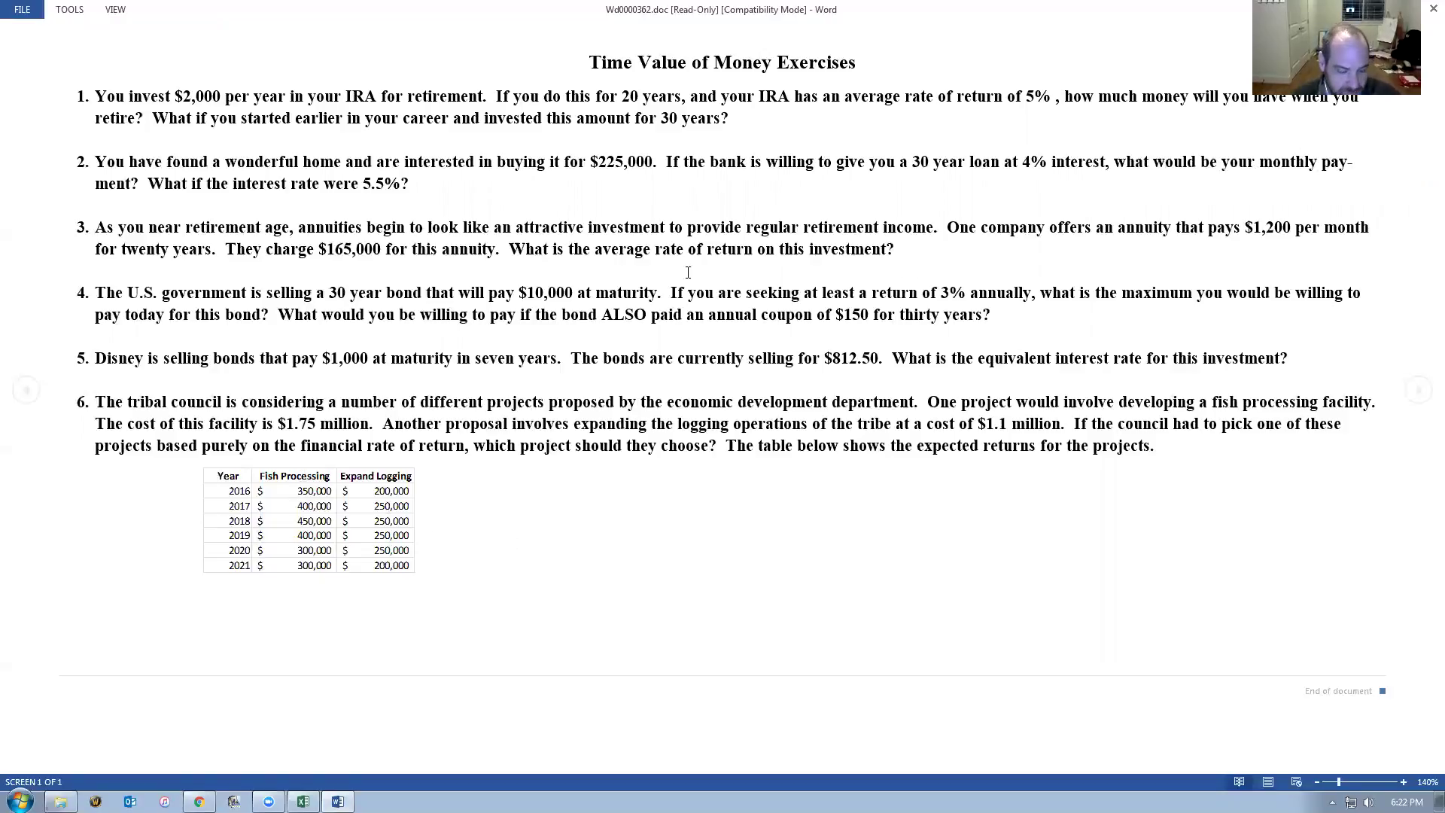
{"action": "key", "text": "alt+Tab"}
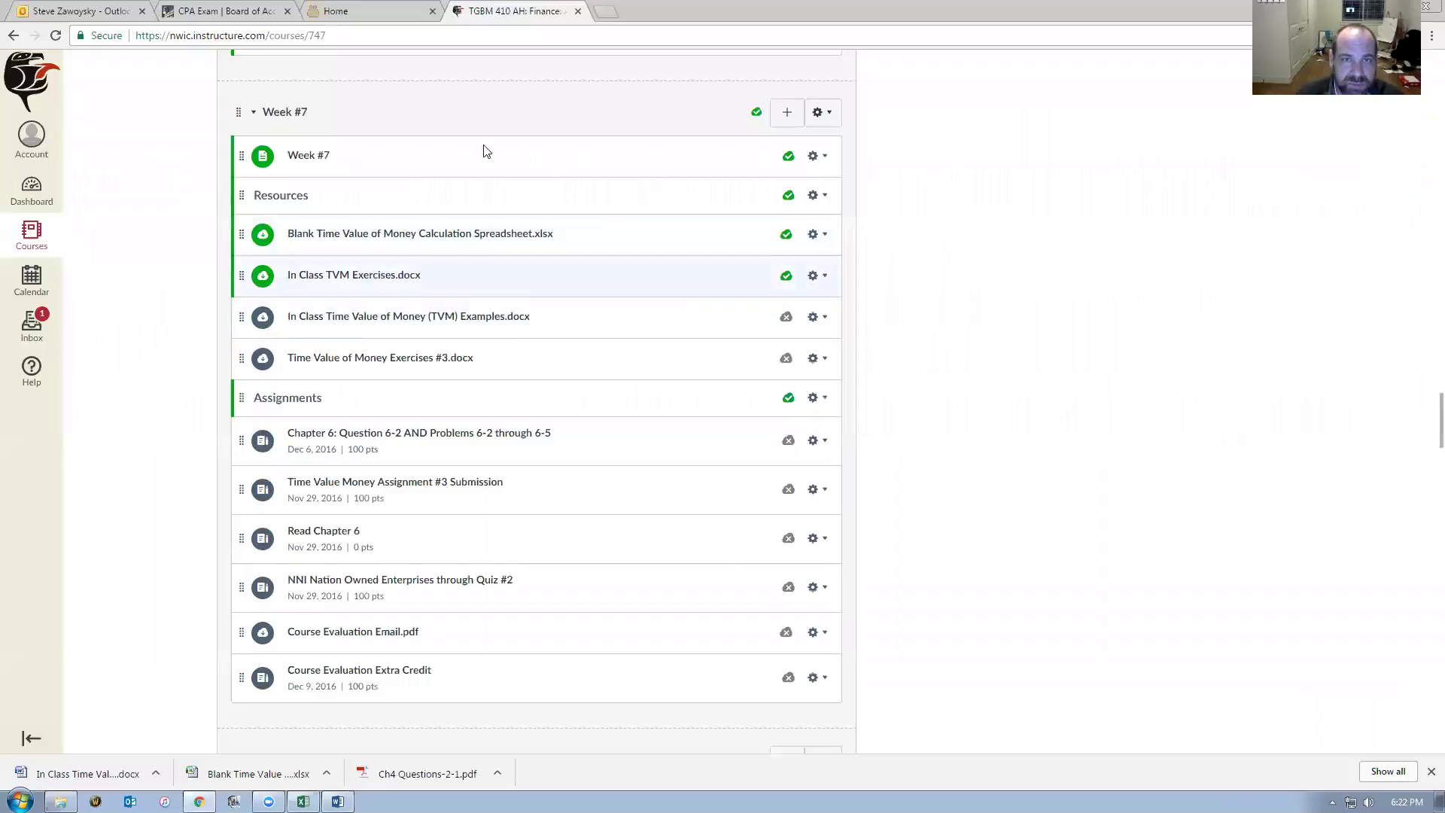
{"action": "key", "text": "alt+Tab"}
{"action": "left_click", "coordinate": [337, 801]}
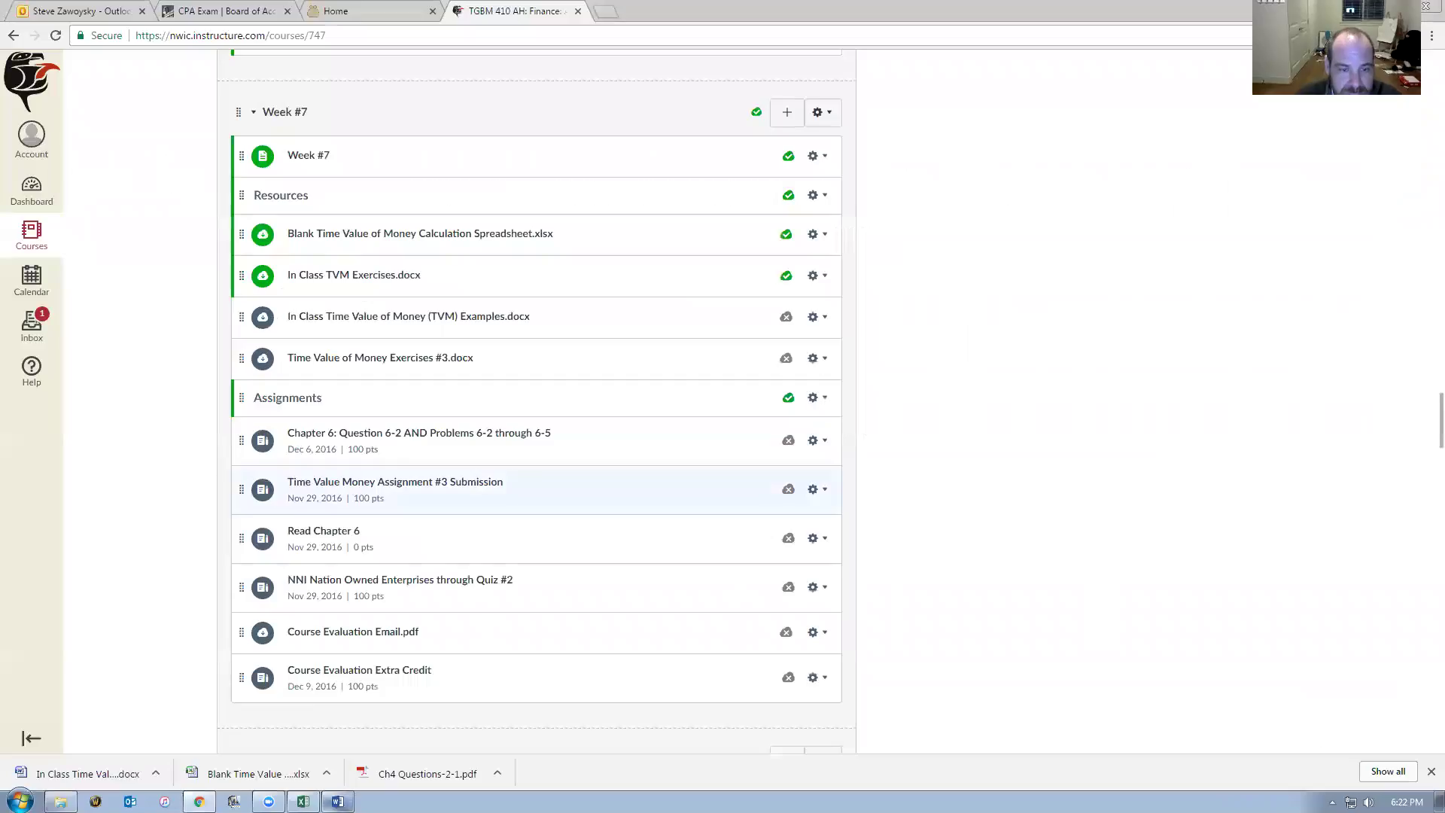
{"action": "left_click", "coordinate": [303, 801]}
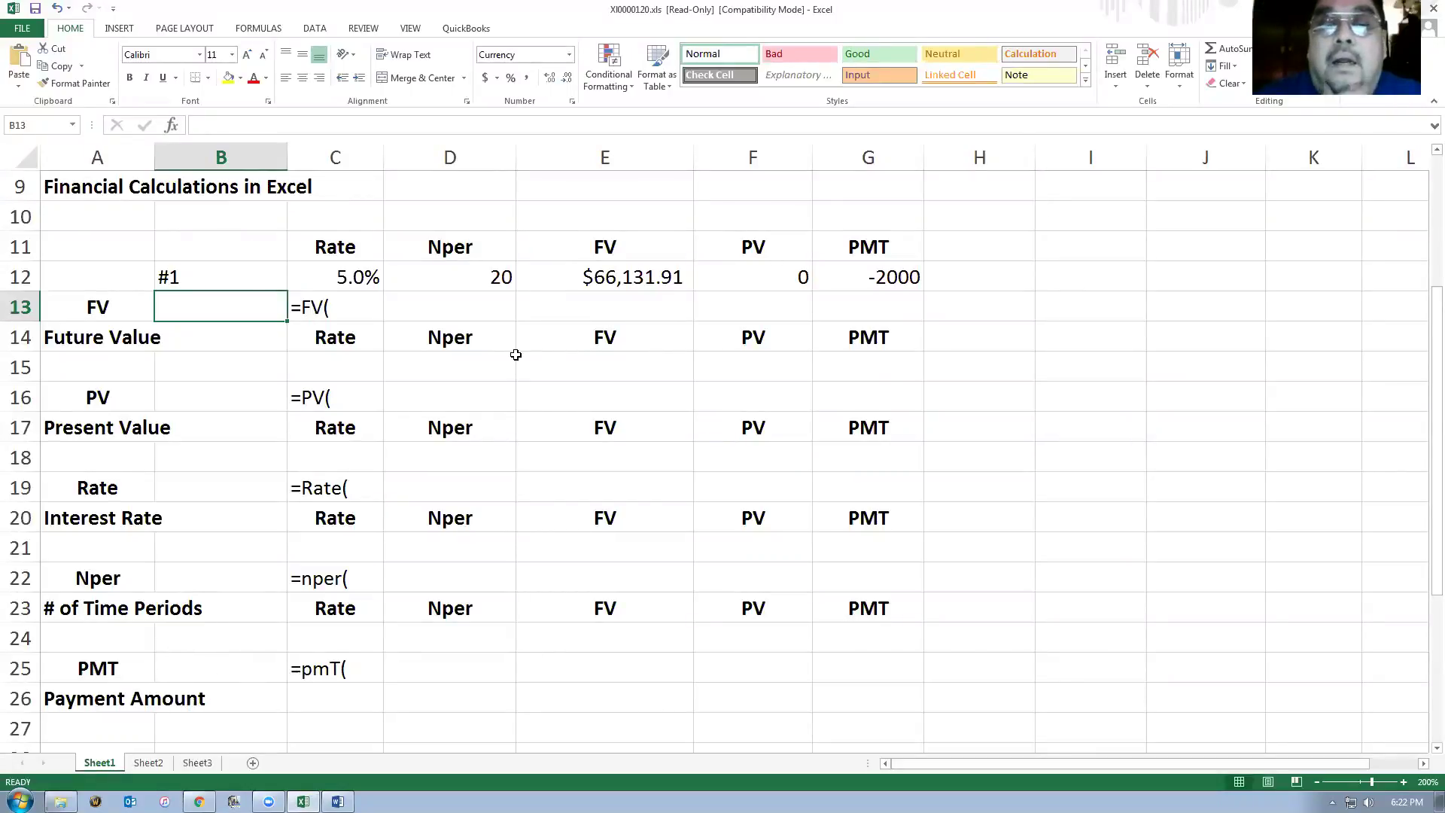
{"action": "key", "text": "alt+Tab"}
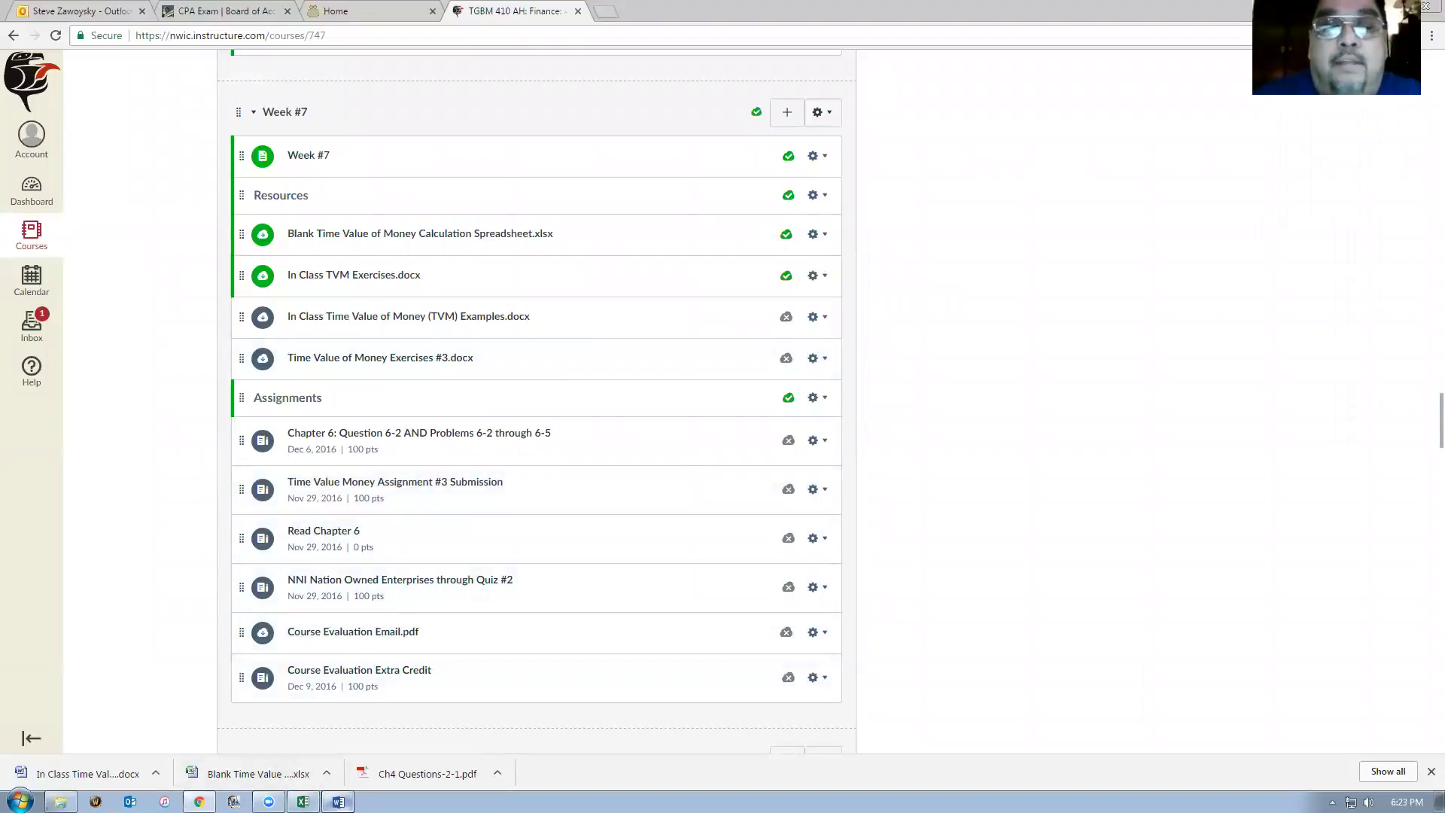
{"action": "left_click", "coordinate": [337, 802]}
{"action": "left_click", "coordinate": [303, 801]}
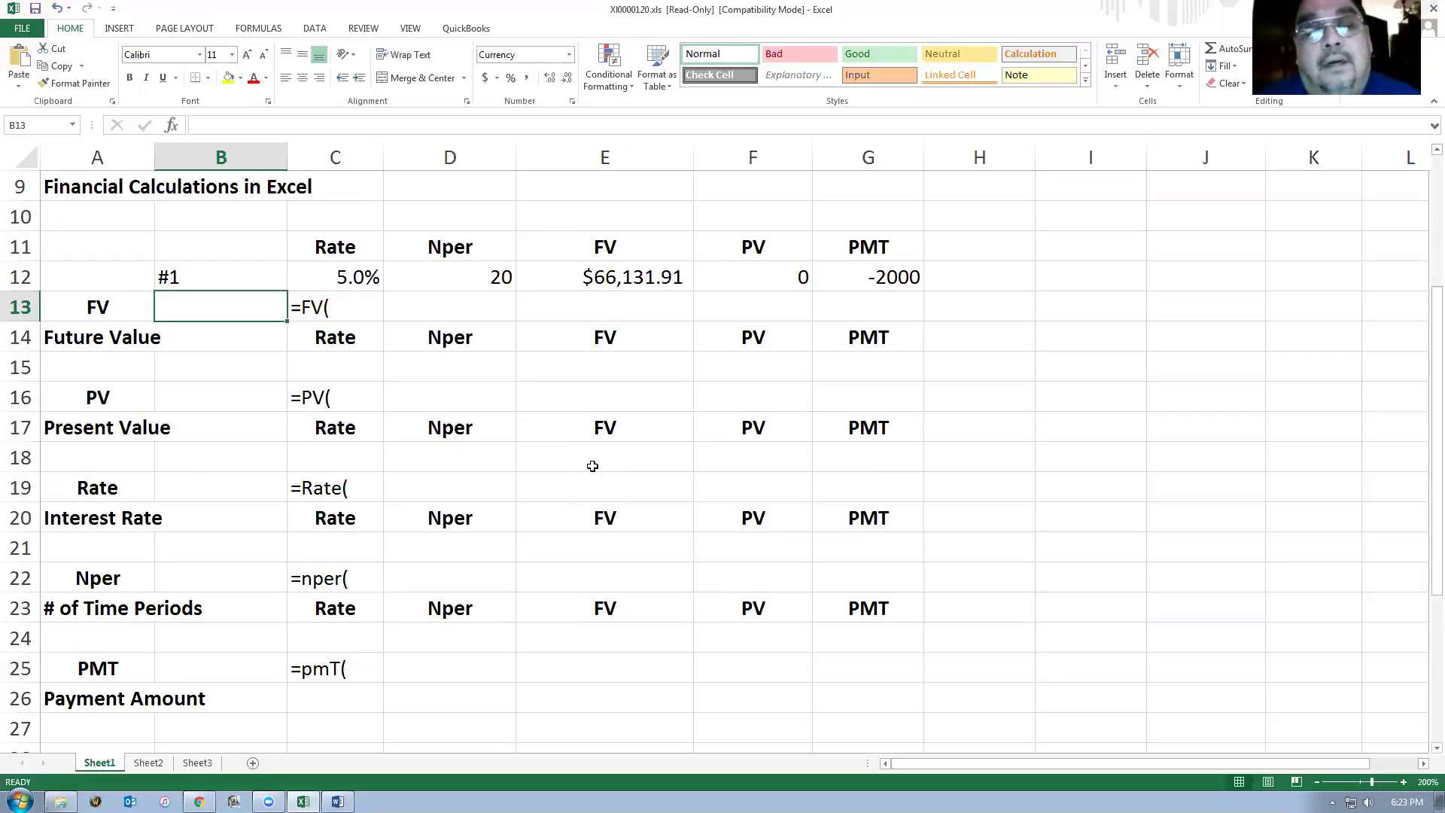
Inspect the future value formula in E12, and clear and re-enter 20 as Nper in D12.
{"action": "left_click", "coordinate": [586, 277]}
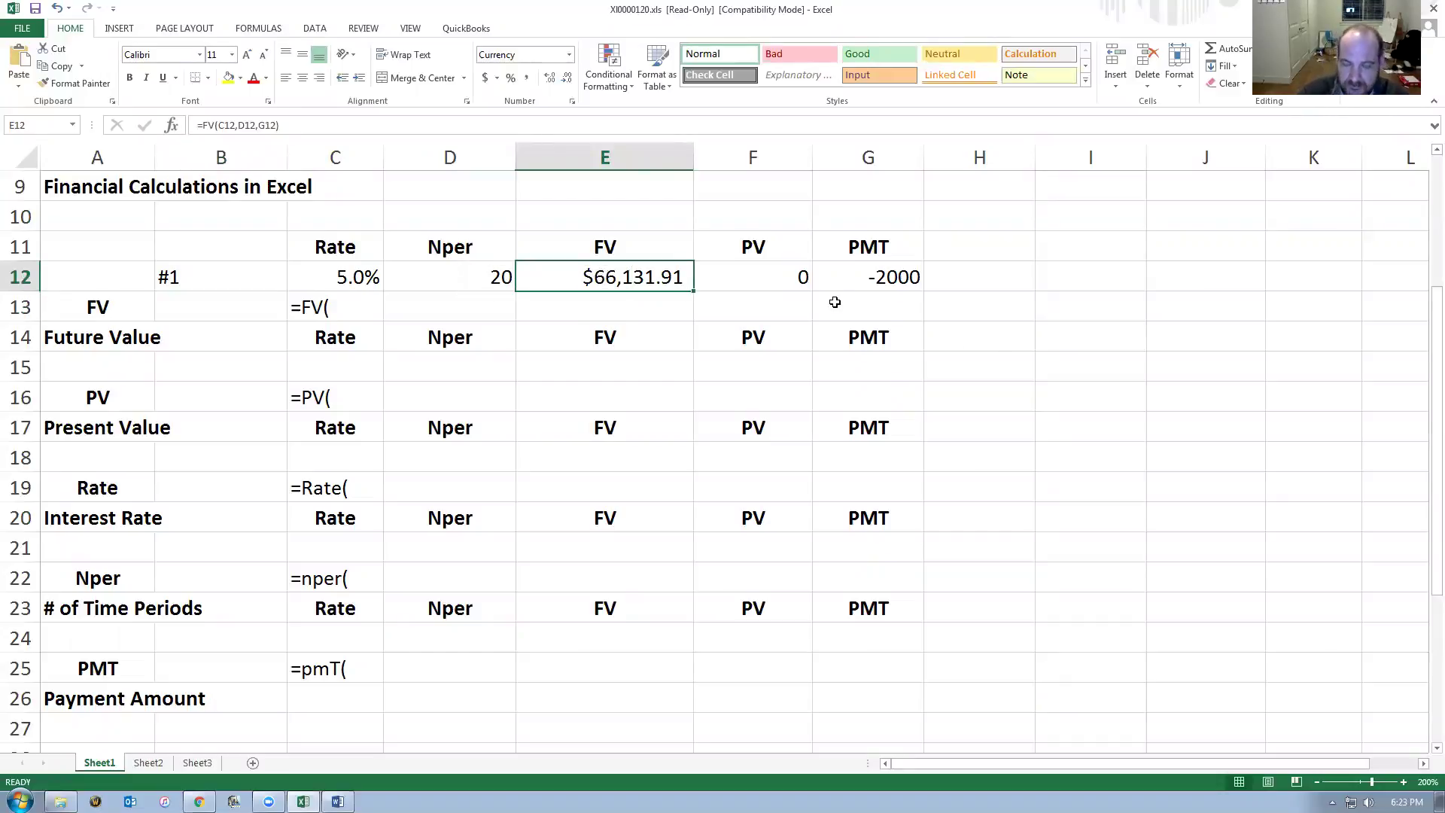
{"action": "left_click", "coordinate": [409, 274]}
{"action": "left_click", "coordinate": [574, 248]}
{"action": "left_click", "coordinate": [519, 277]}
{"action": "left_click", "coordinate": [511, 277]}
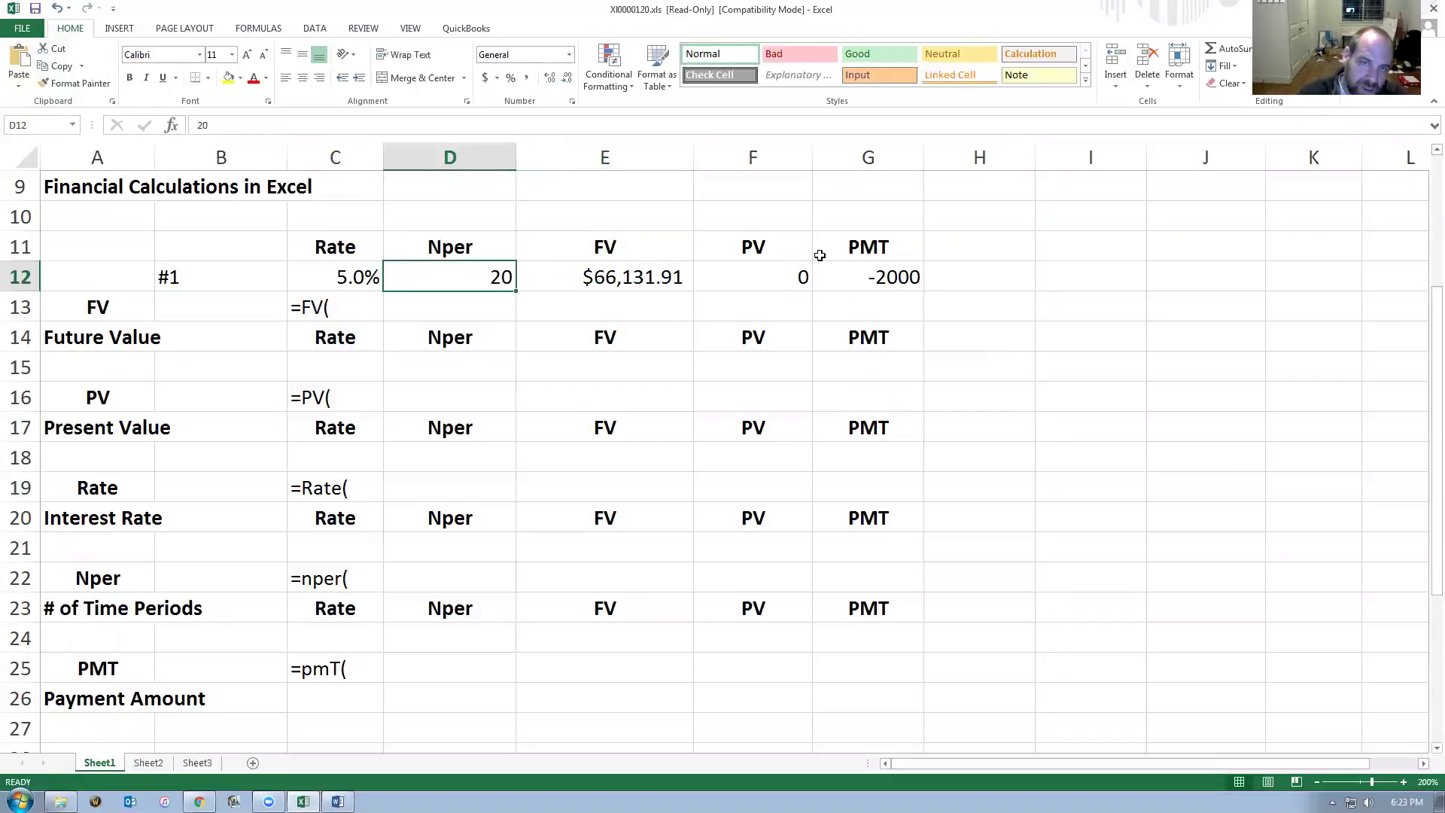
{"action": "key", "text": "Delete"}
{"action": "type", "text": "20"}
{"action": "key", "text": "Return"}
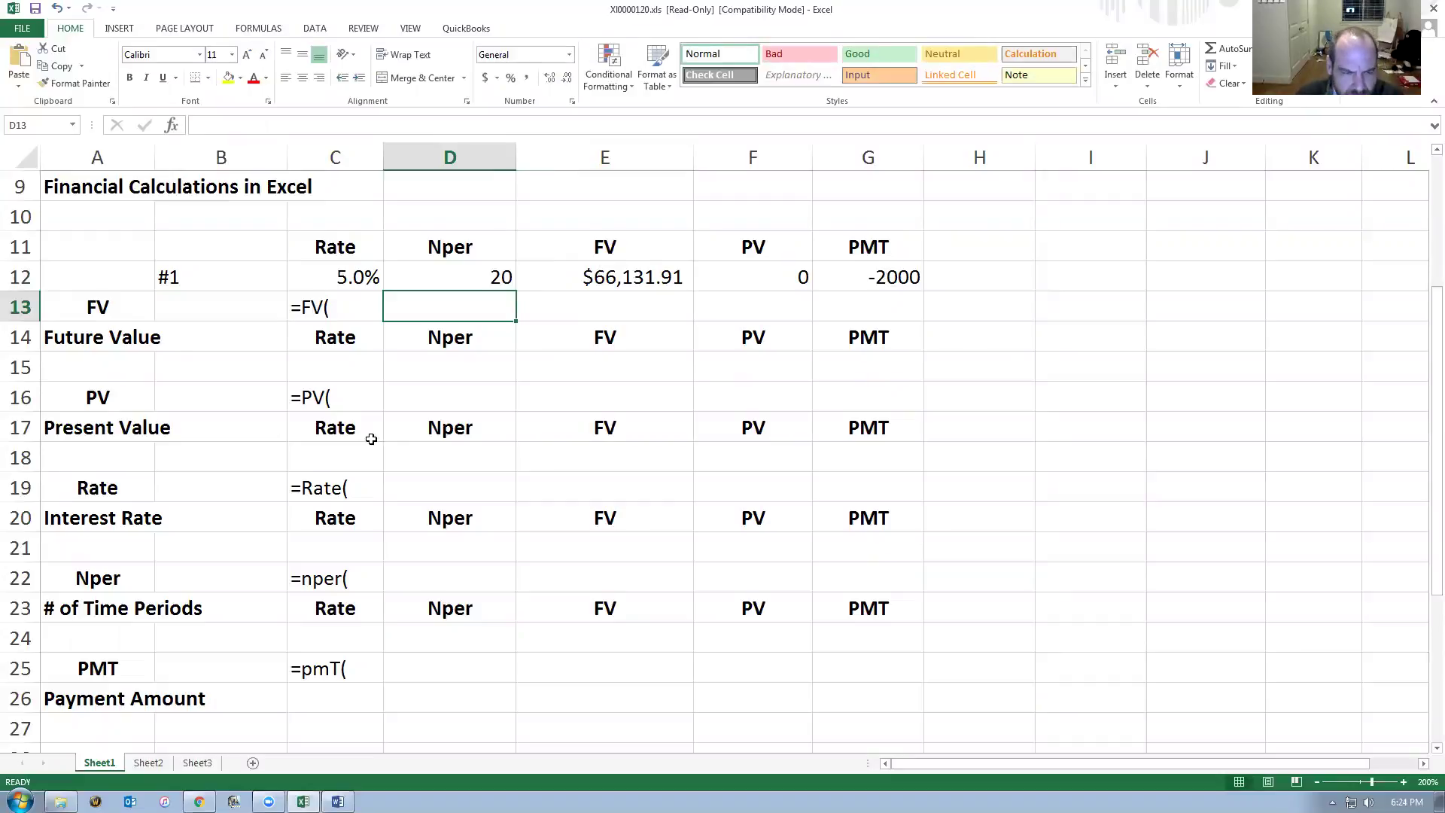
Check exercise 2 in the Word document and enter its home price as -225000 for the PV in F24.
{"action": "key", "text": "alt+Tab"}
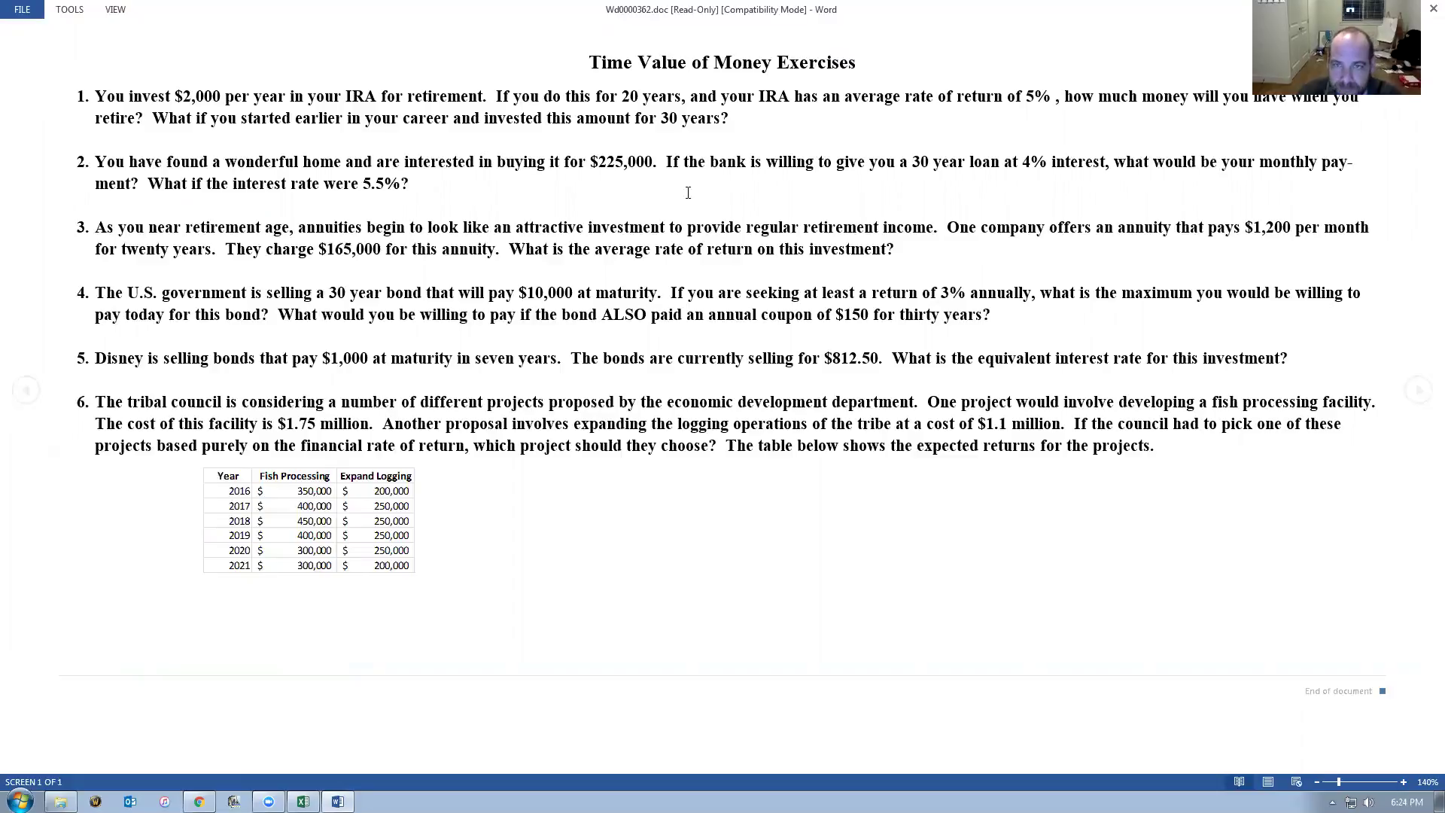
{"action": "key", "text": "alt+Tab"}
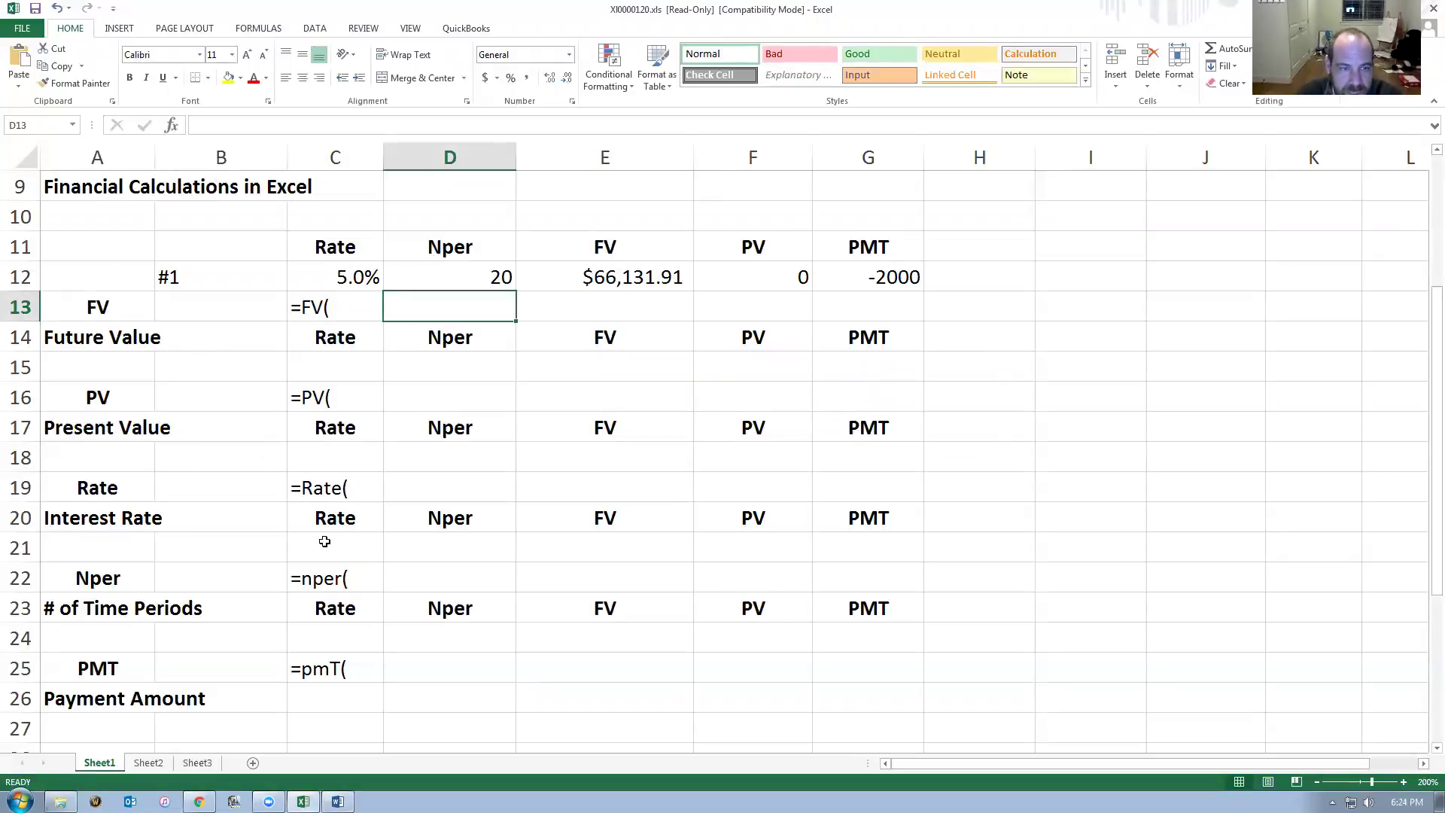
{"action": "key", "text": "alt+Tab"}
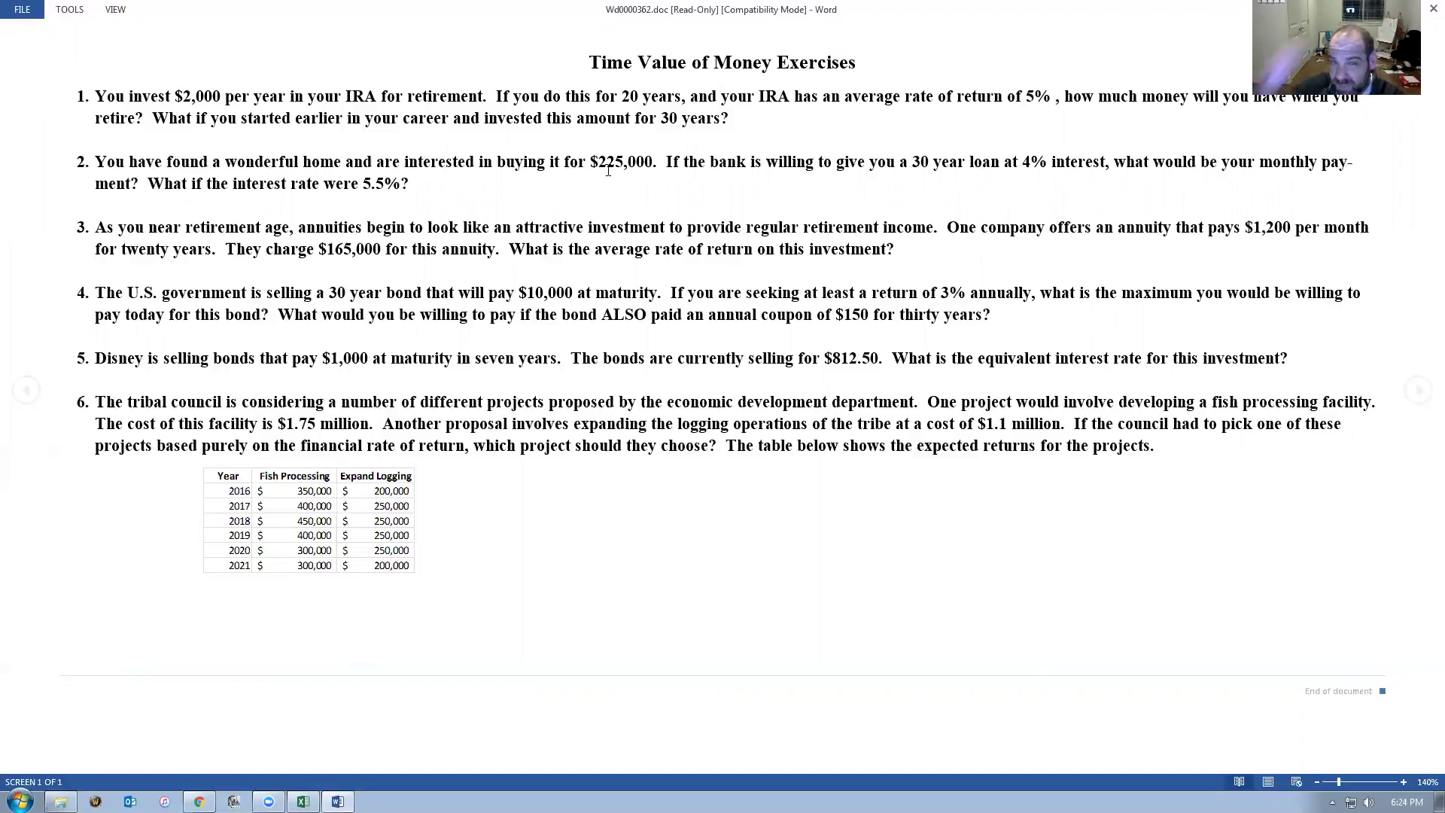
{"action": "key", "text": "alt+Tab"}
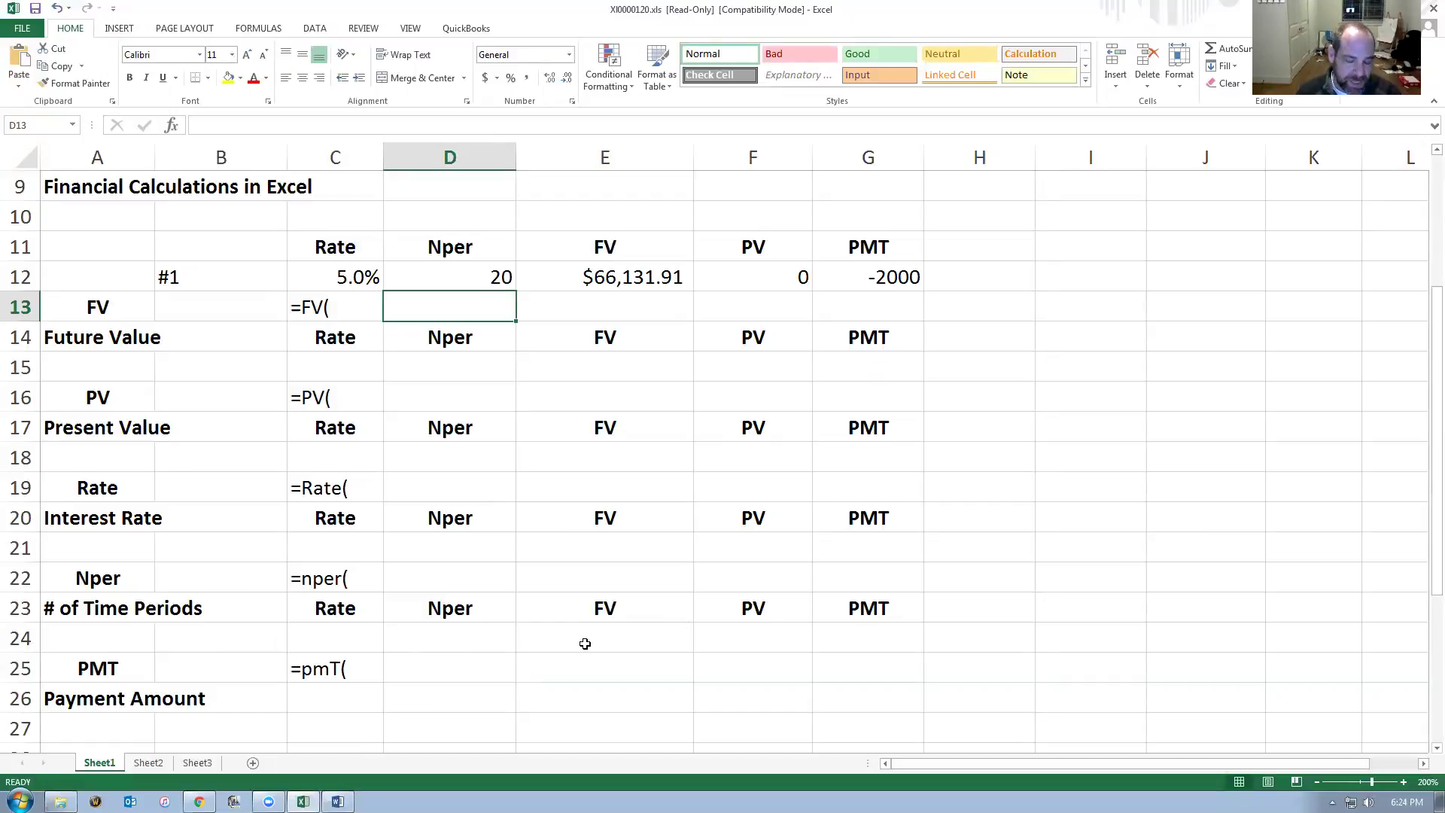
{"action": "left_click", "coordinate": [754, 641]}
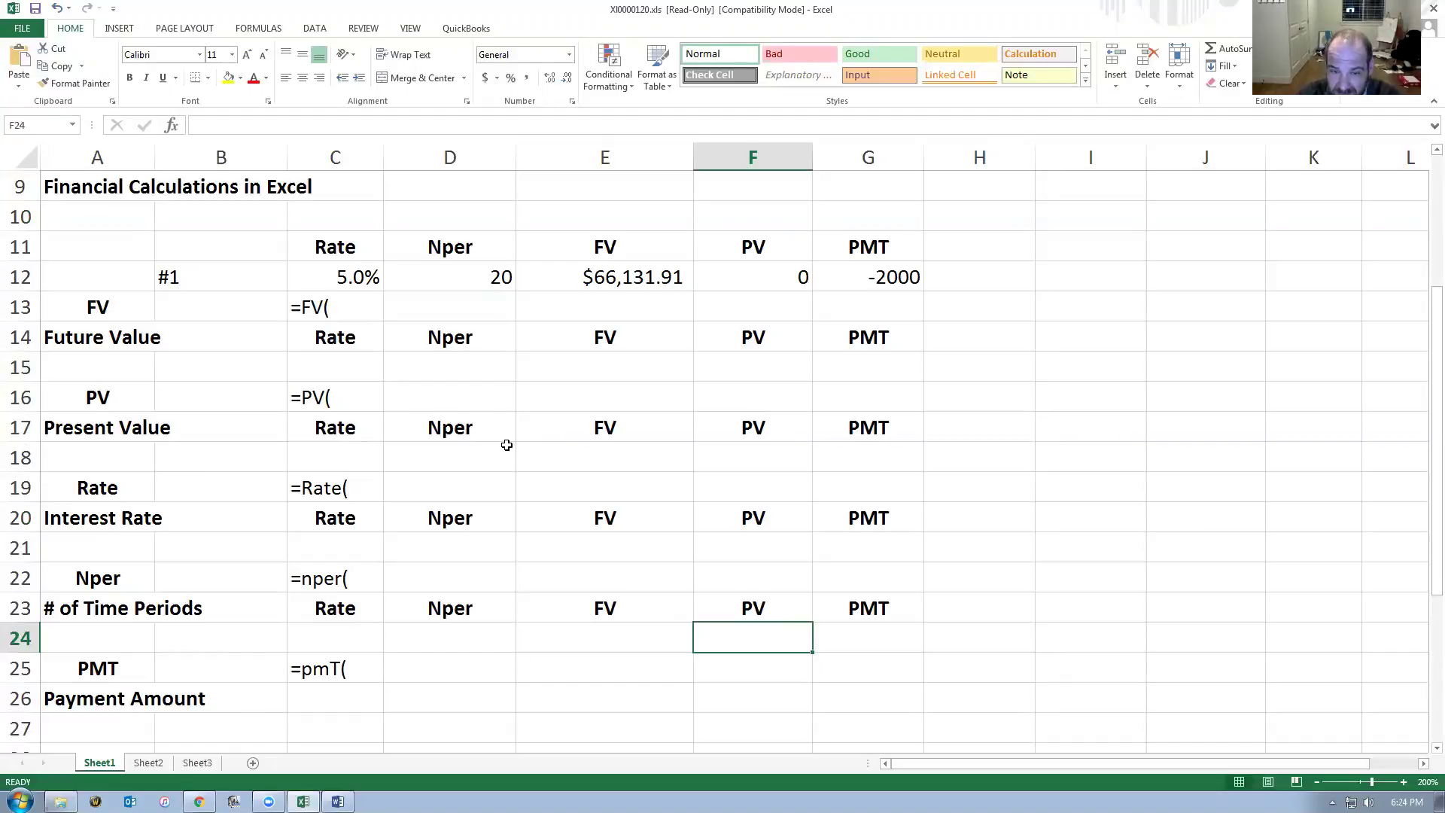
{"action": "type", "text": "-22"}
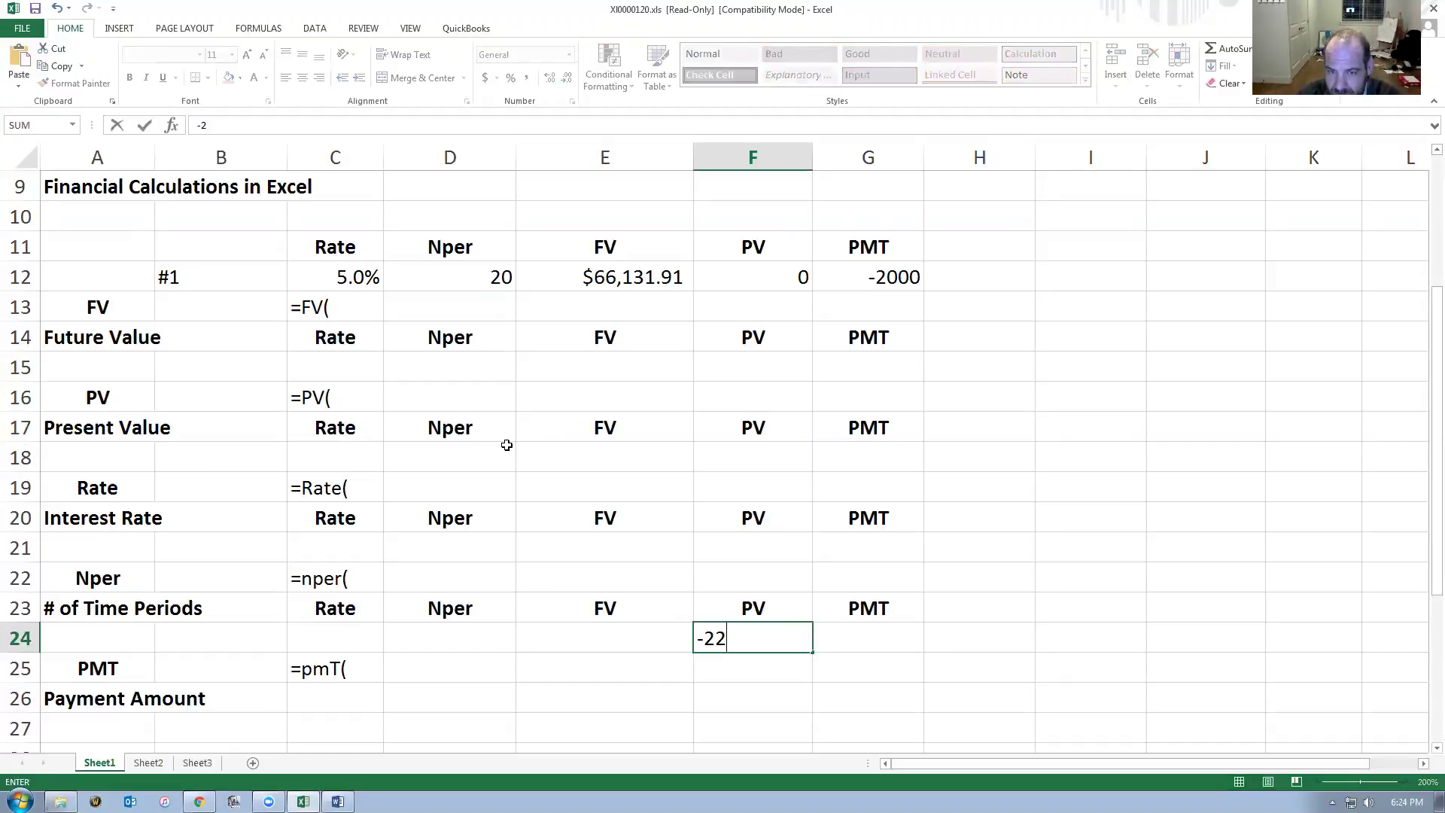
{"action": "type", "text": "5000"}
{"action": "key", "text": "Return"}
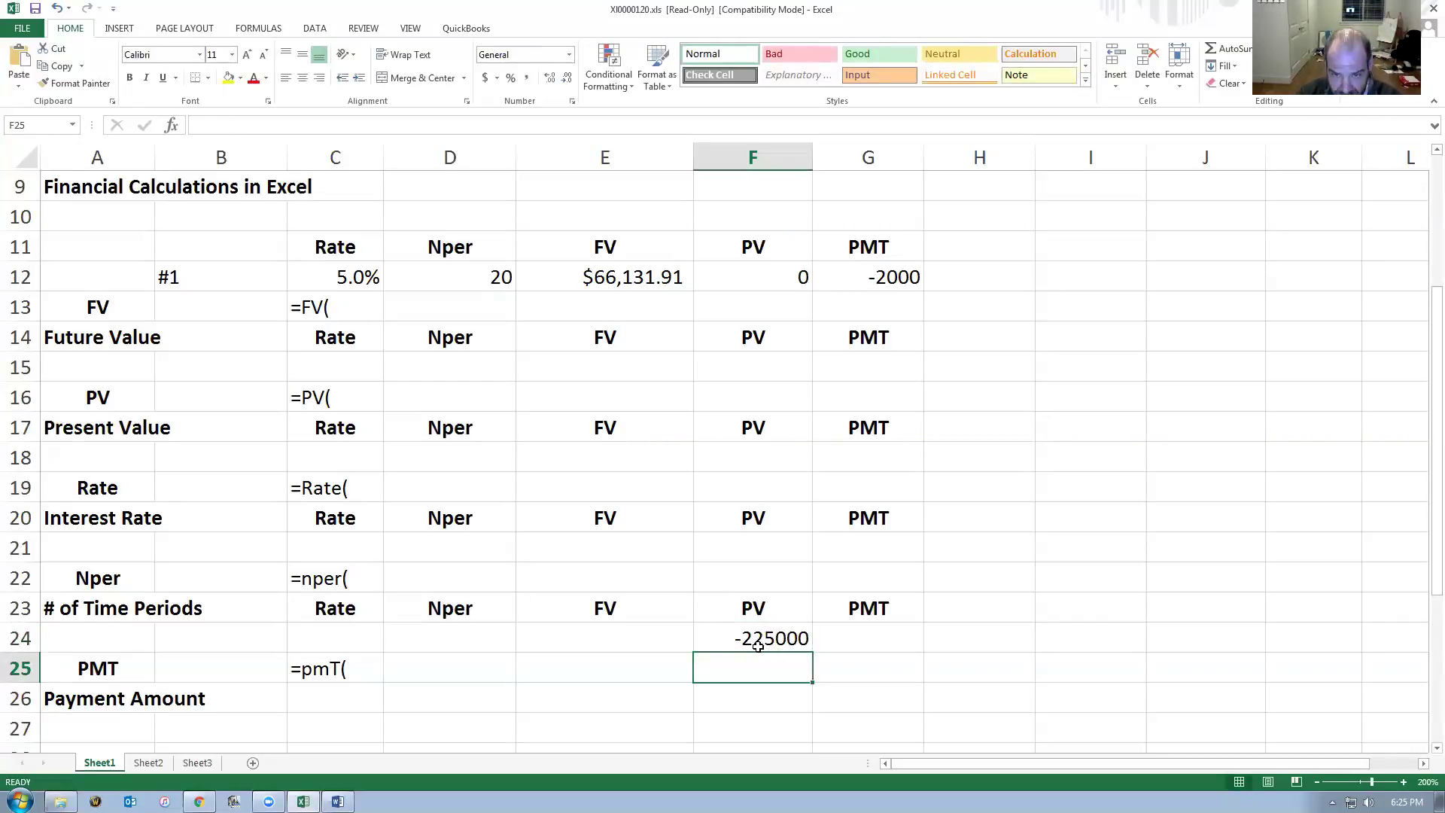
Check the loan term in exercise 2 and enter =30*12 as the monthly Nper in D24.
{"action": "key", "text": "alt+Tab"}
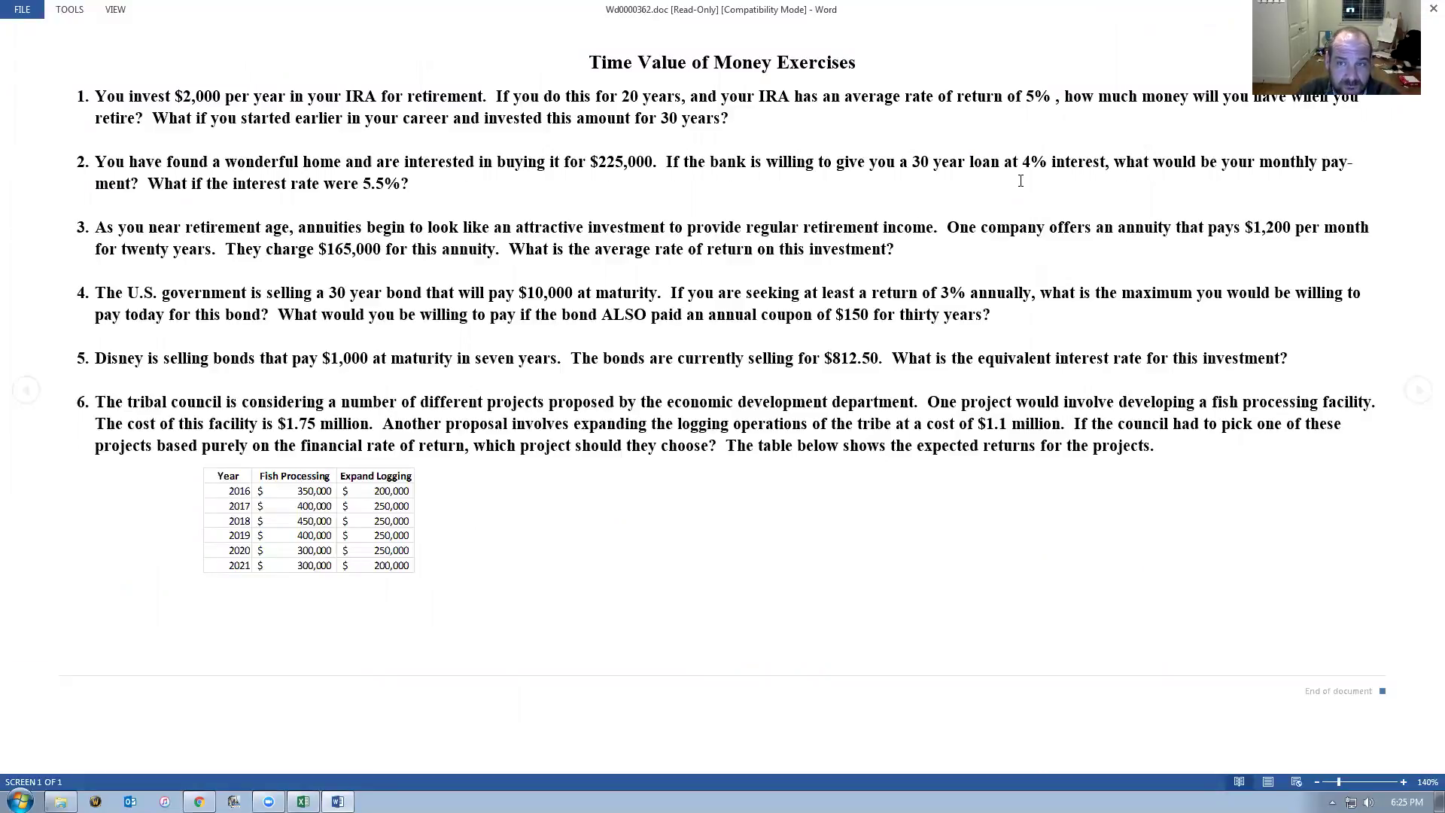
{"action": "key", "text": "alt+Tab"}
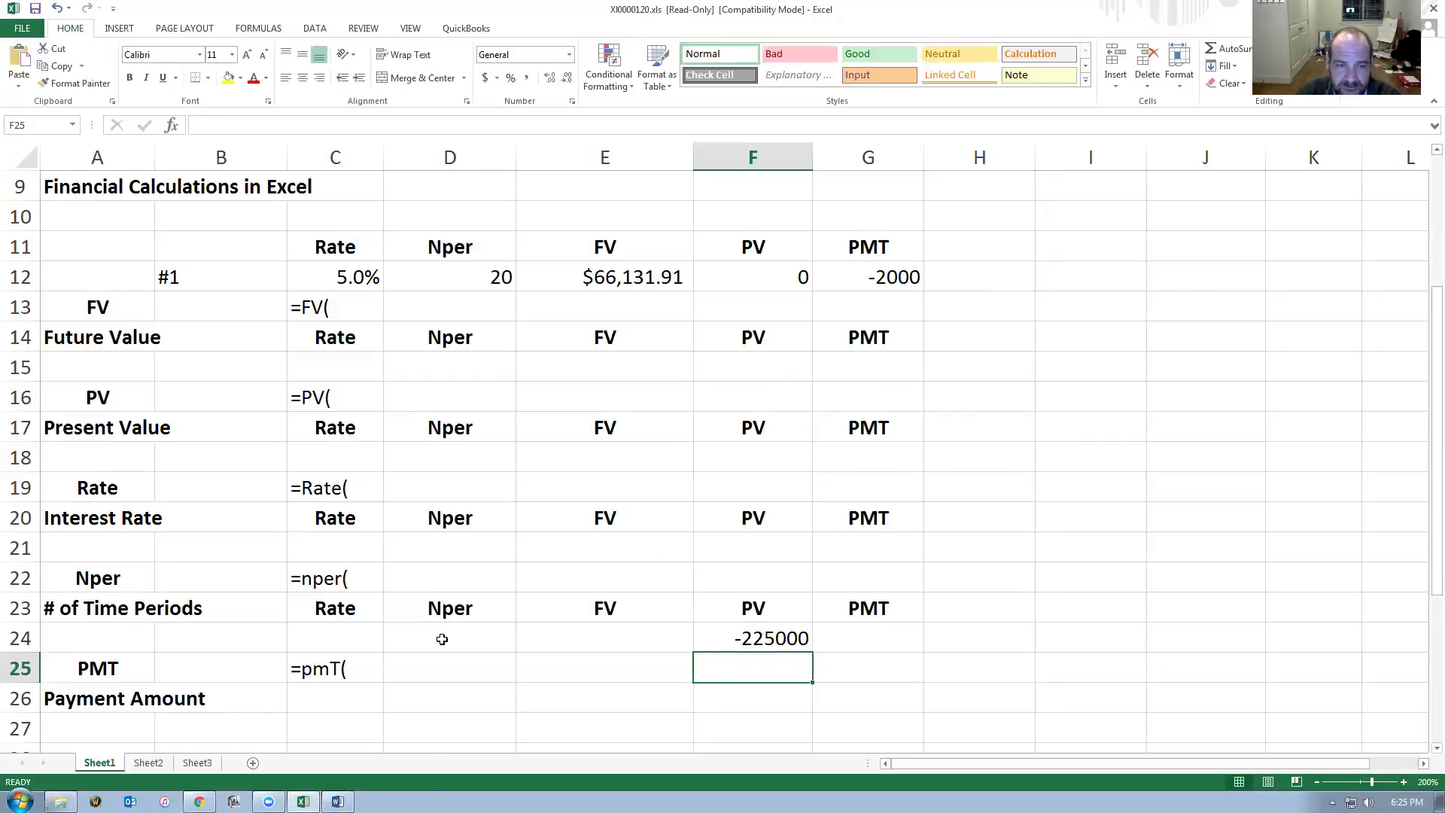
{"action": "left_click", "coordinate": [444, 637]}
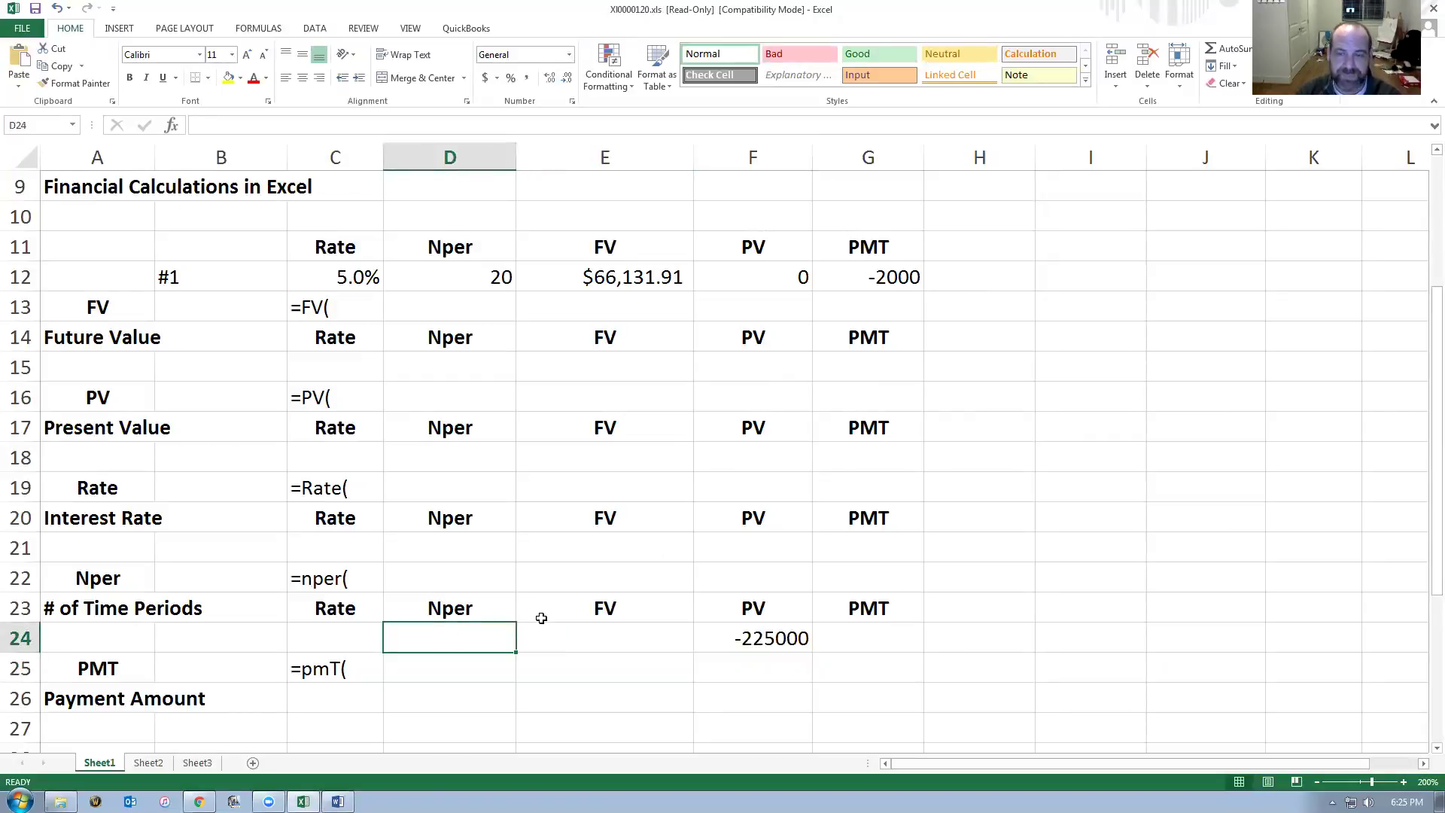
{"action": "key", "text": "alt+Tab"}
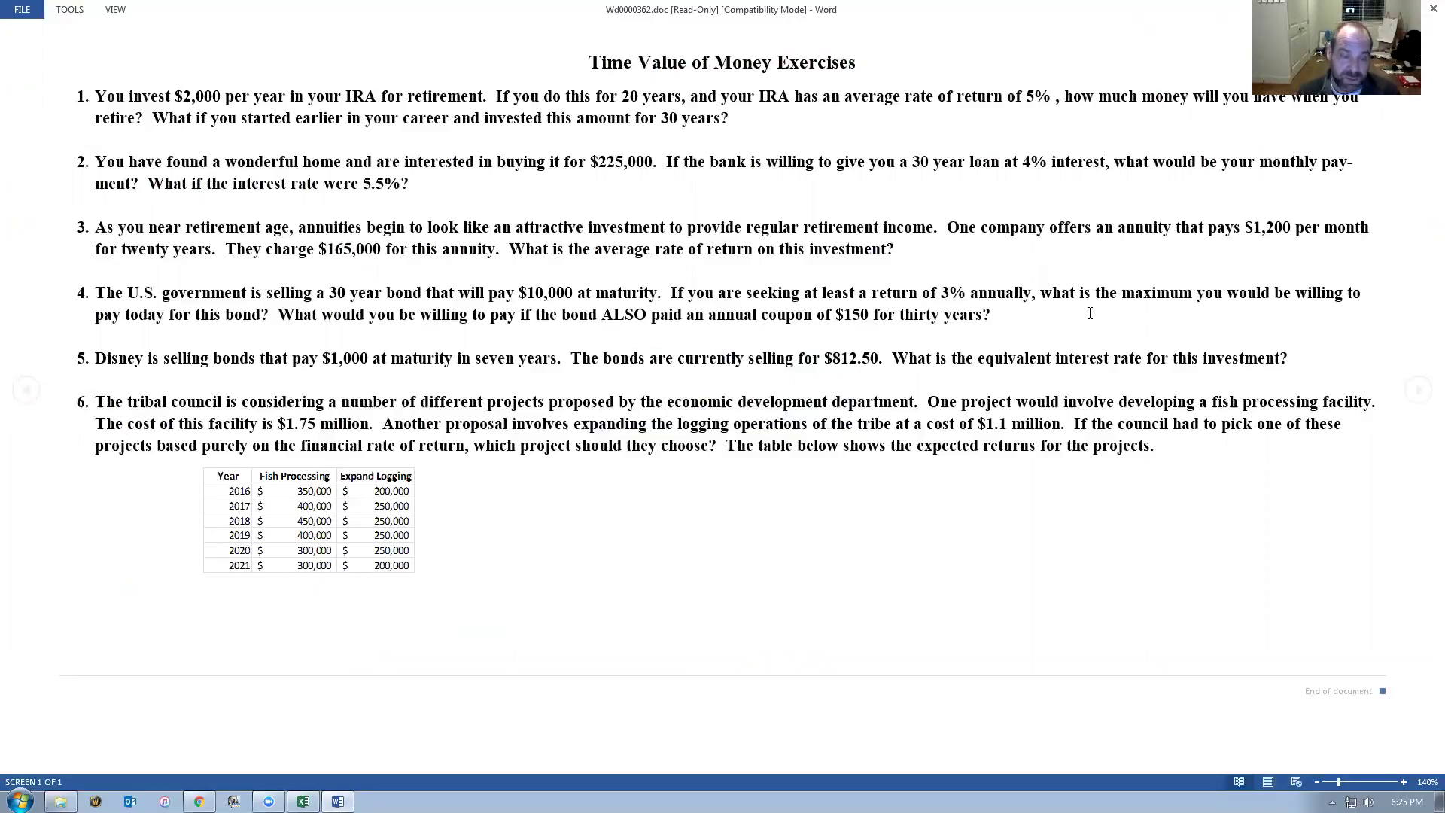
{"action": "key", "text": "alt+Tab"}
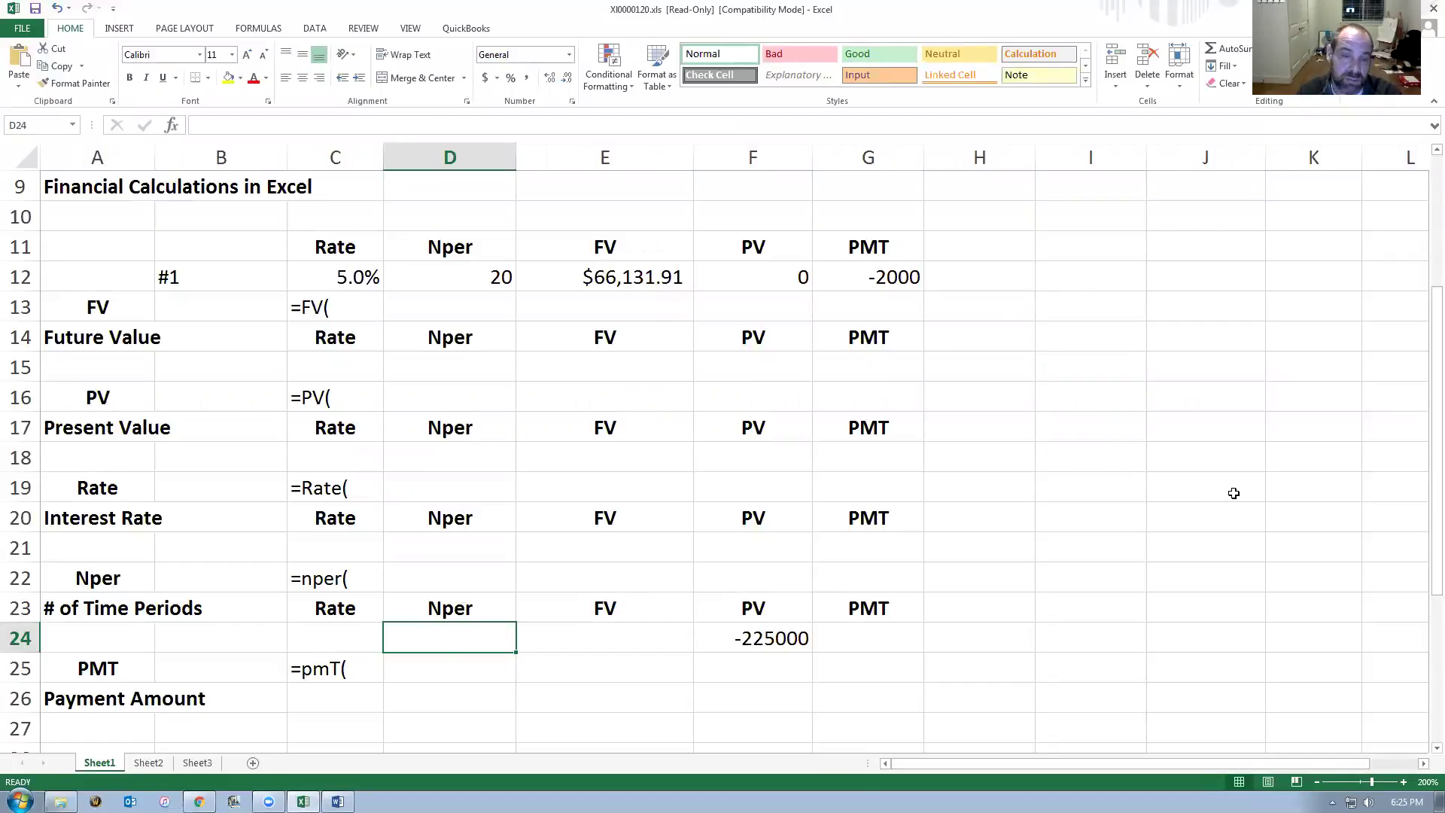
{"action": "key", "text": "alt+Tab"}
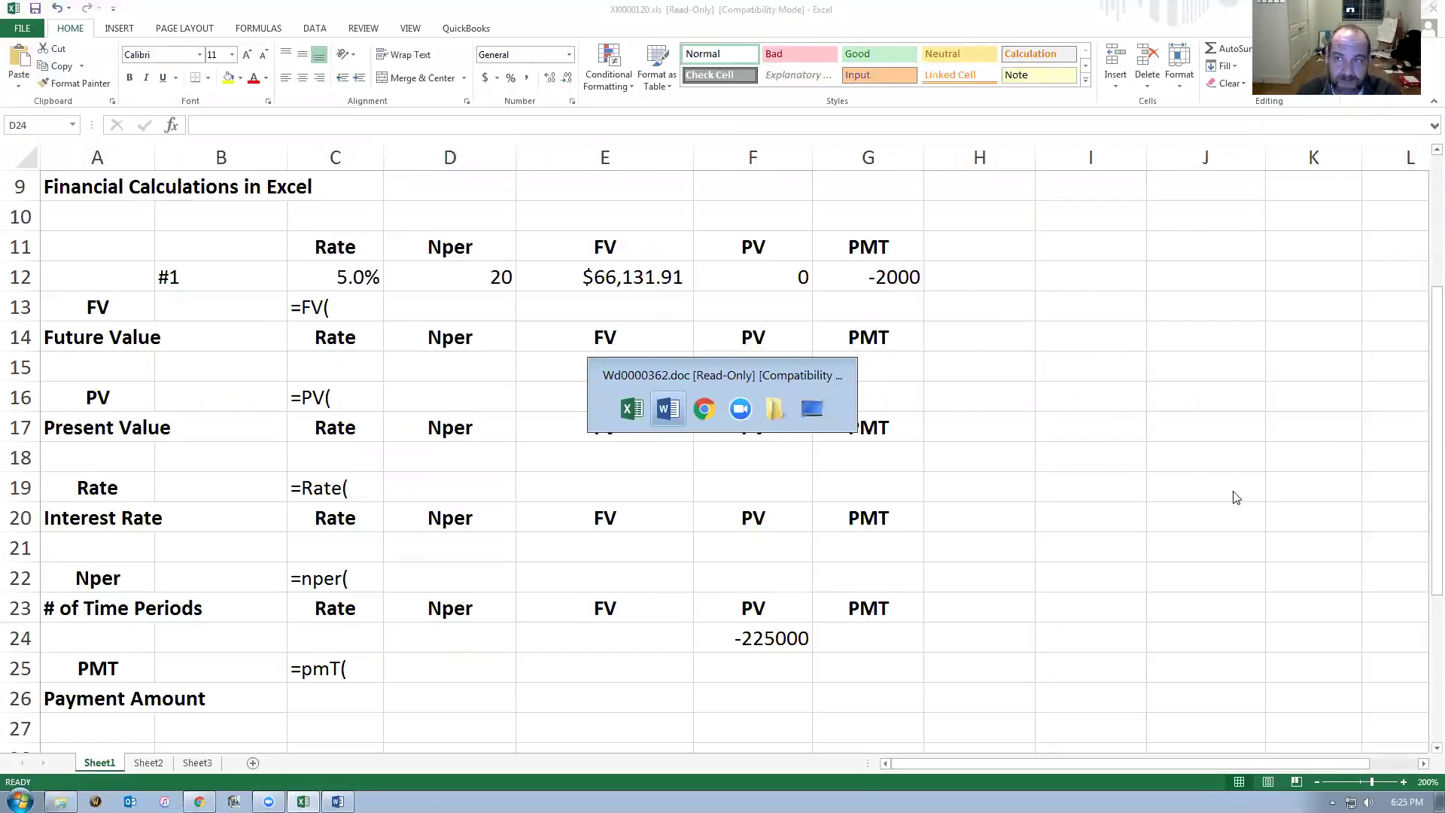
{"action": "key", "text": "alt+Tab"}
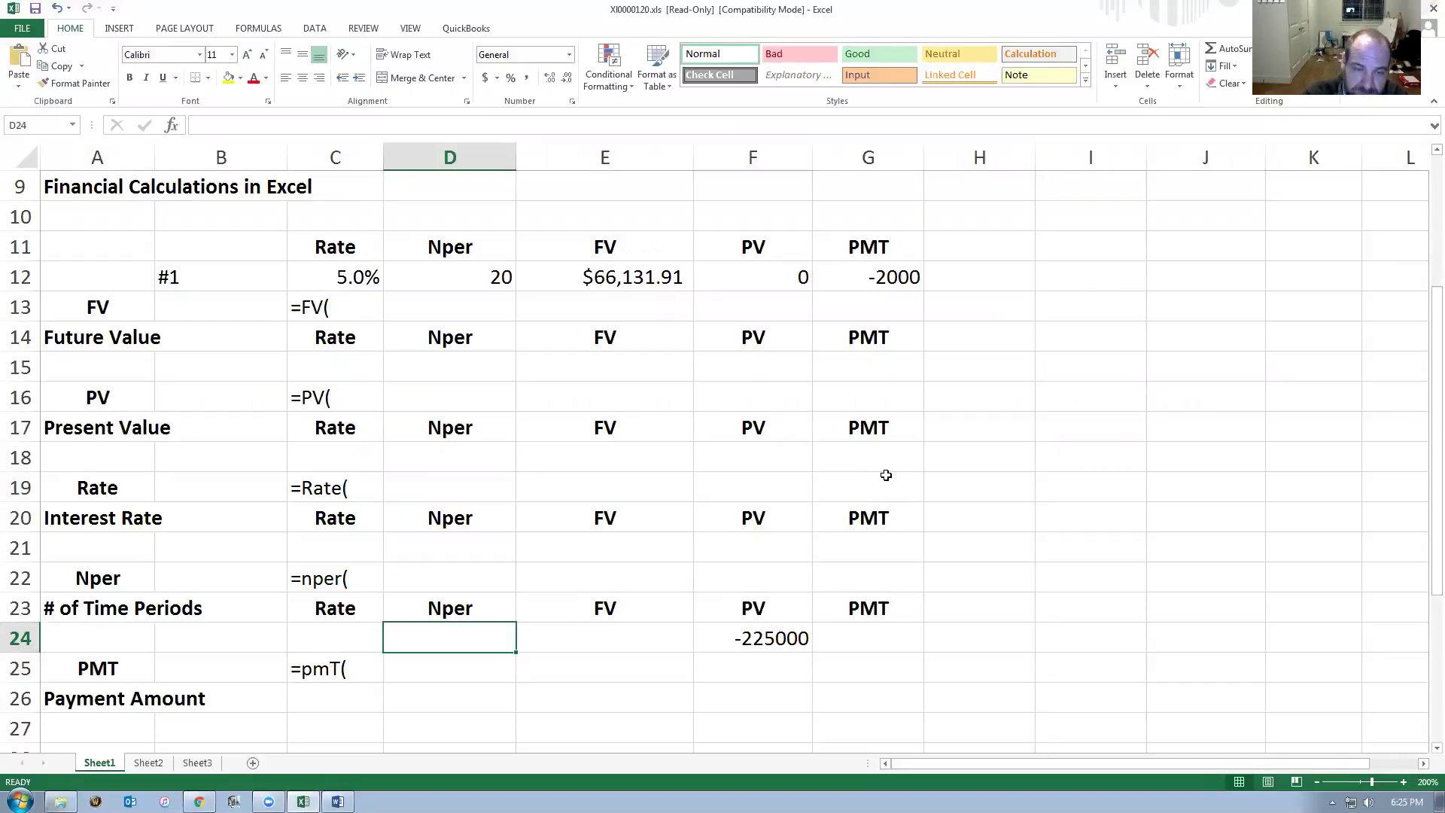
{"action": "type", "text": "=30*12"}
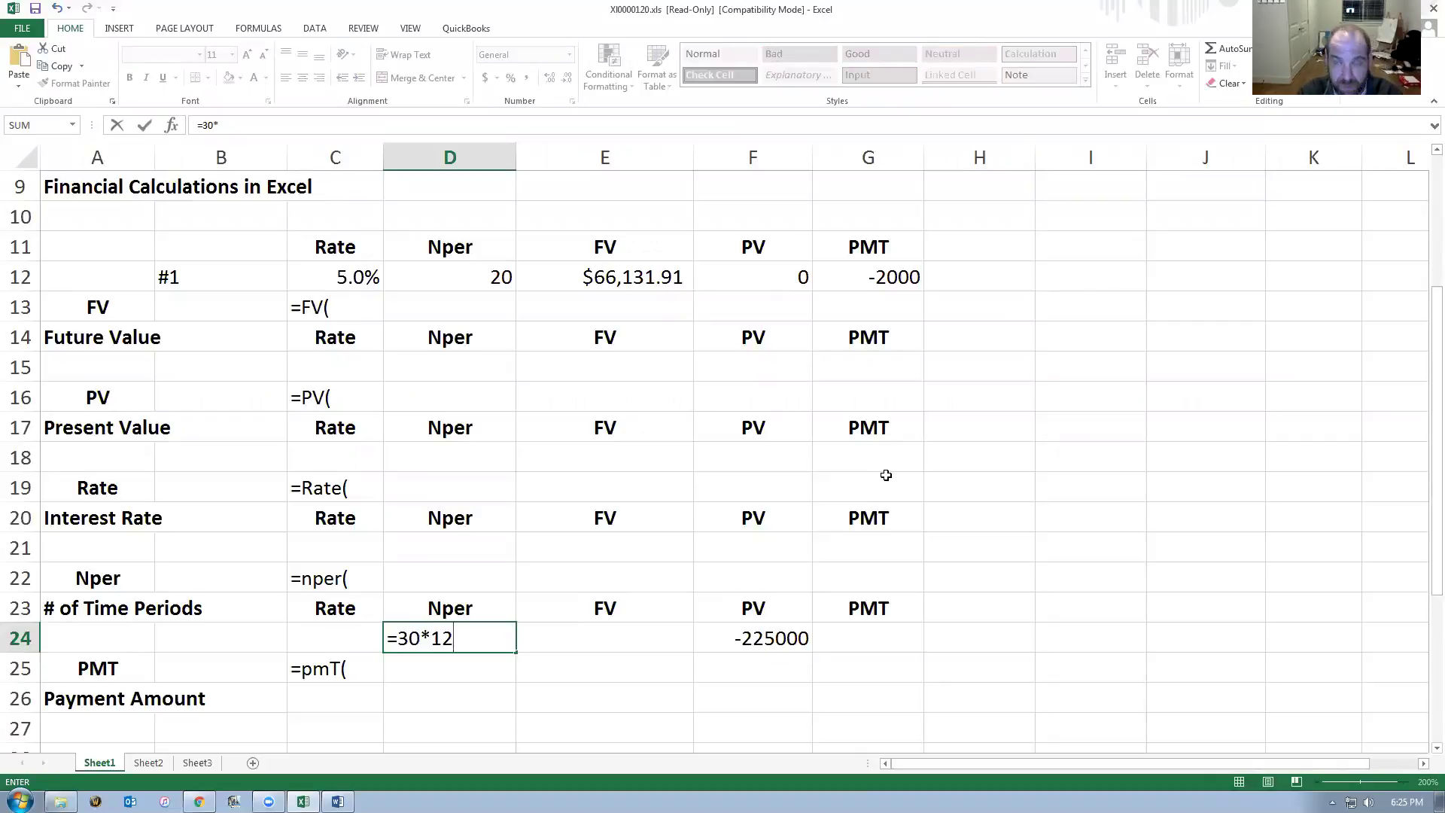
{"action": "key", "text": "Return"}
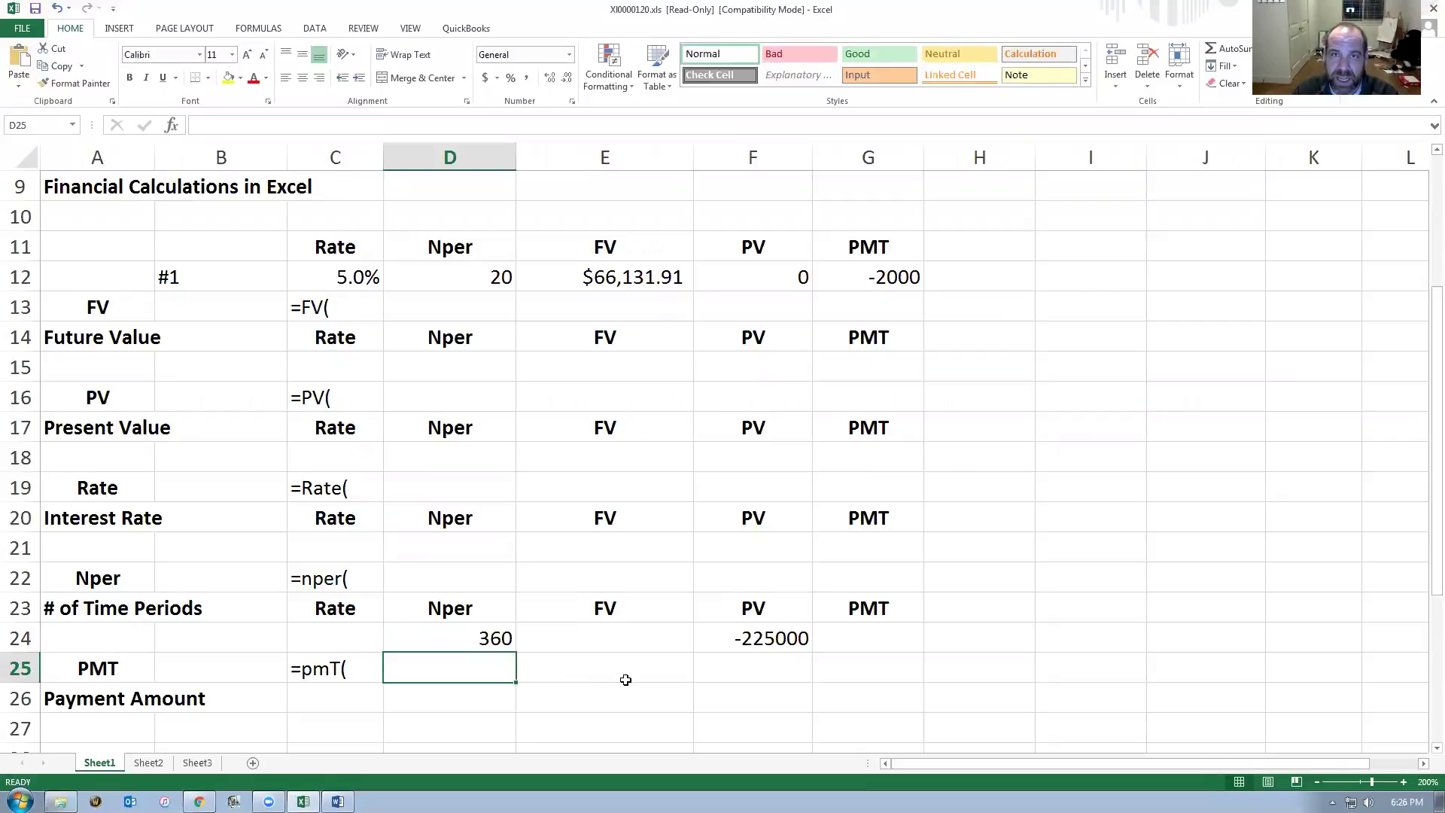
Check the interest rate of exercise 2 in the Word document and enter =4%/12 as the monthly Rate in C24.
{"action": "key", "text": "alt+Tab"}
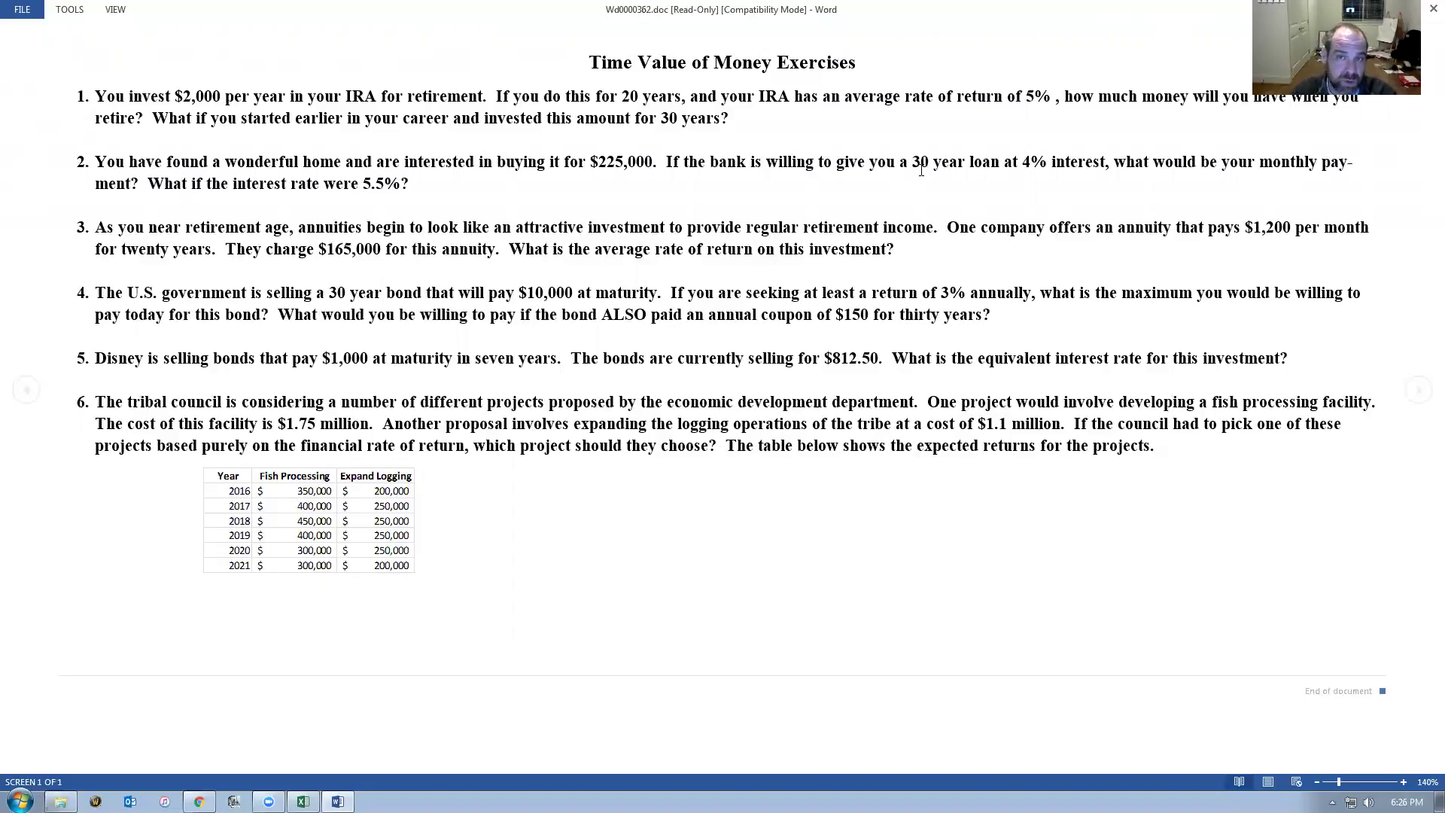
{"action": "key", "text": "alt+Tab"}
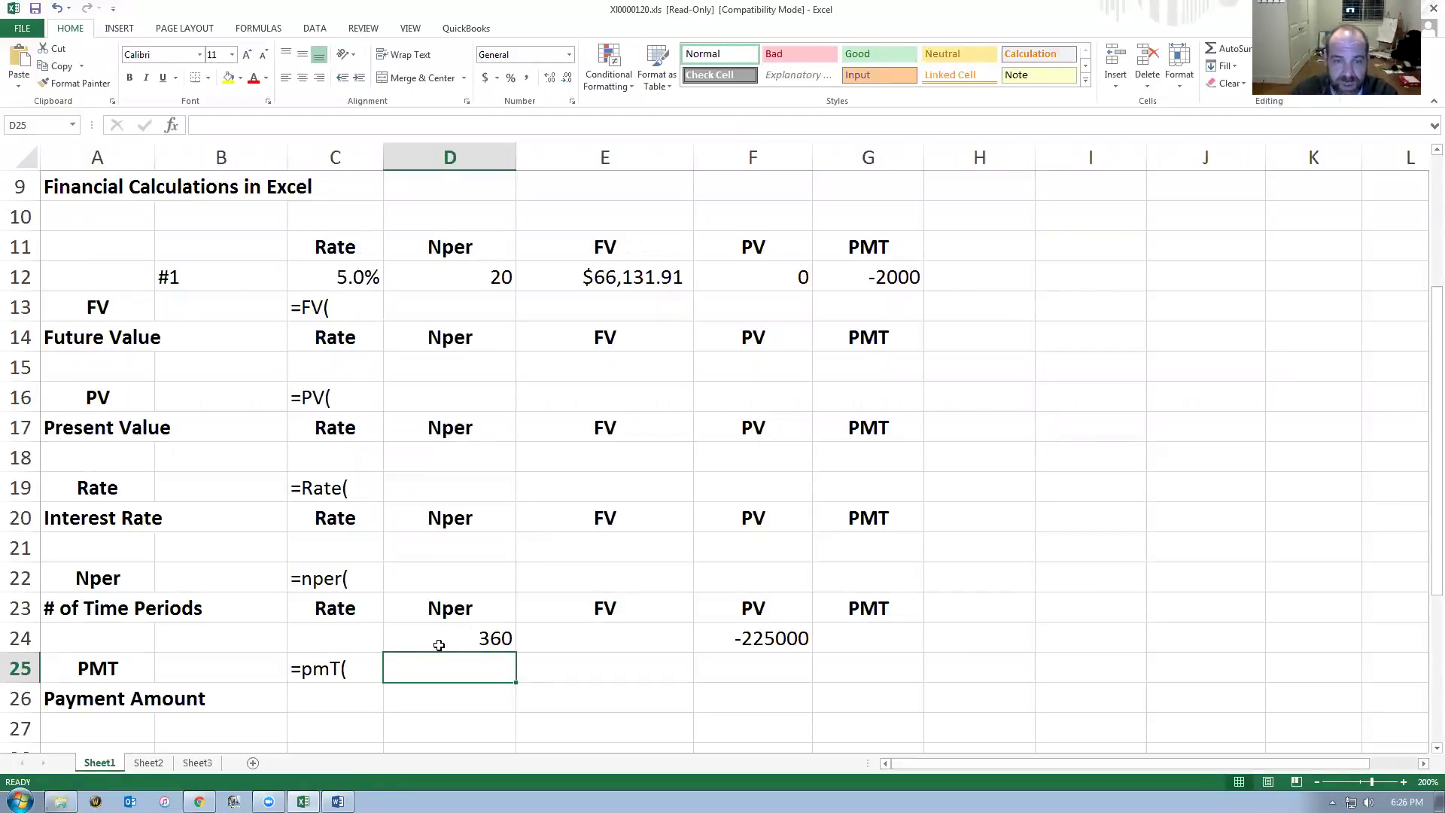
{"action": "key", "text": "alt+Tab"}
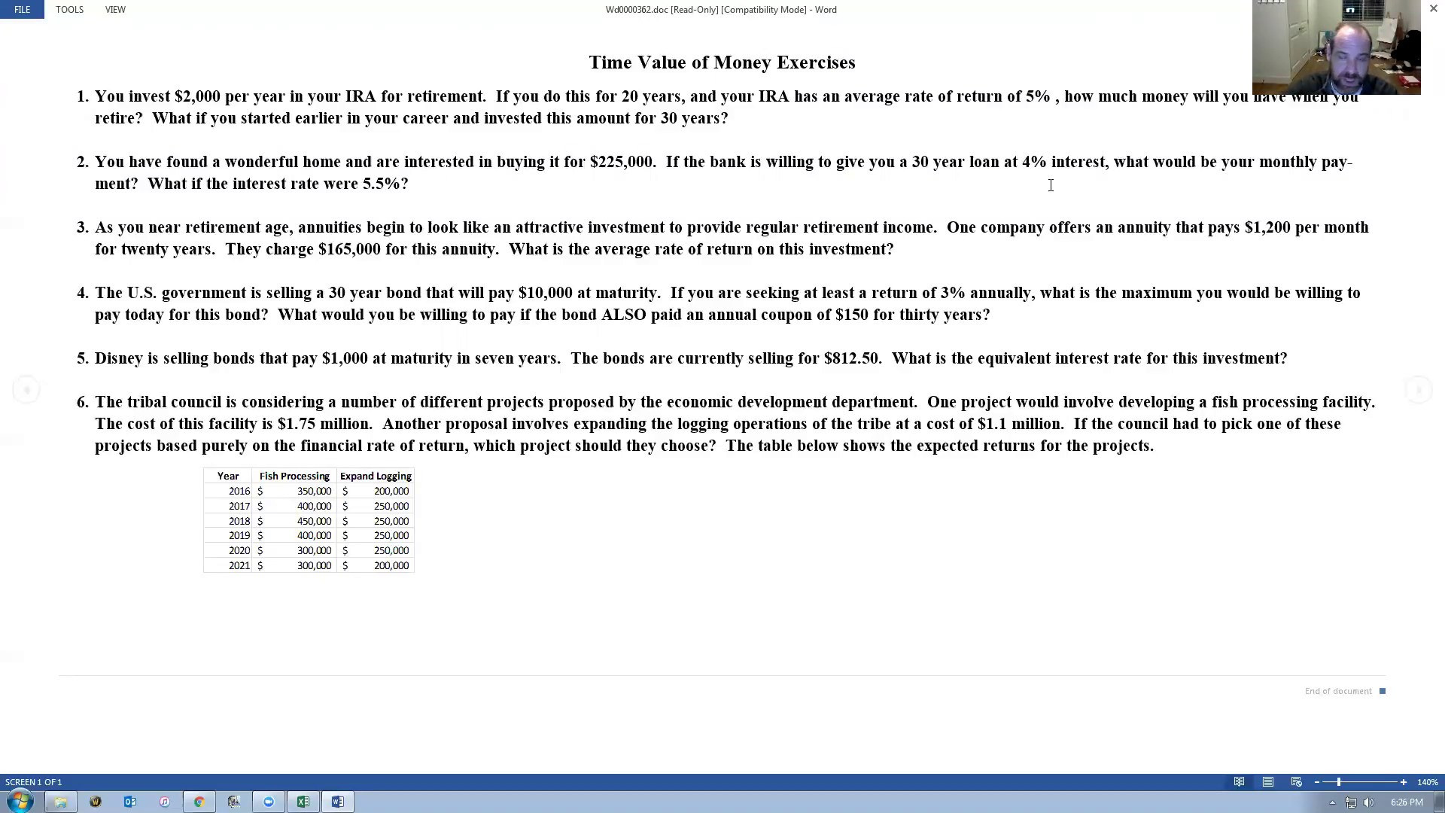
{"action": "key", "text": "alt+Tab"}
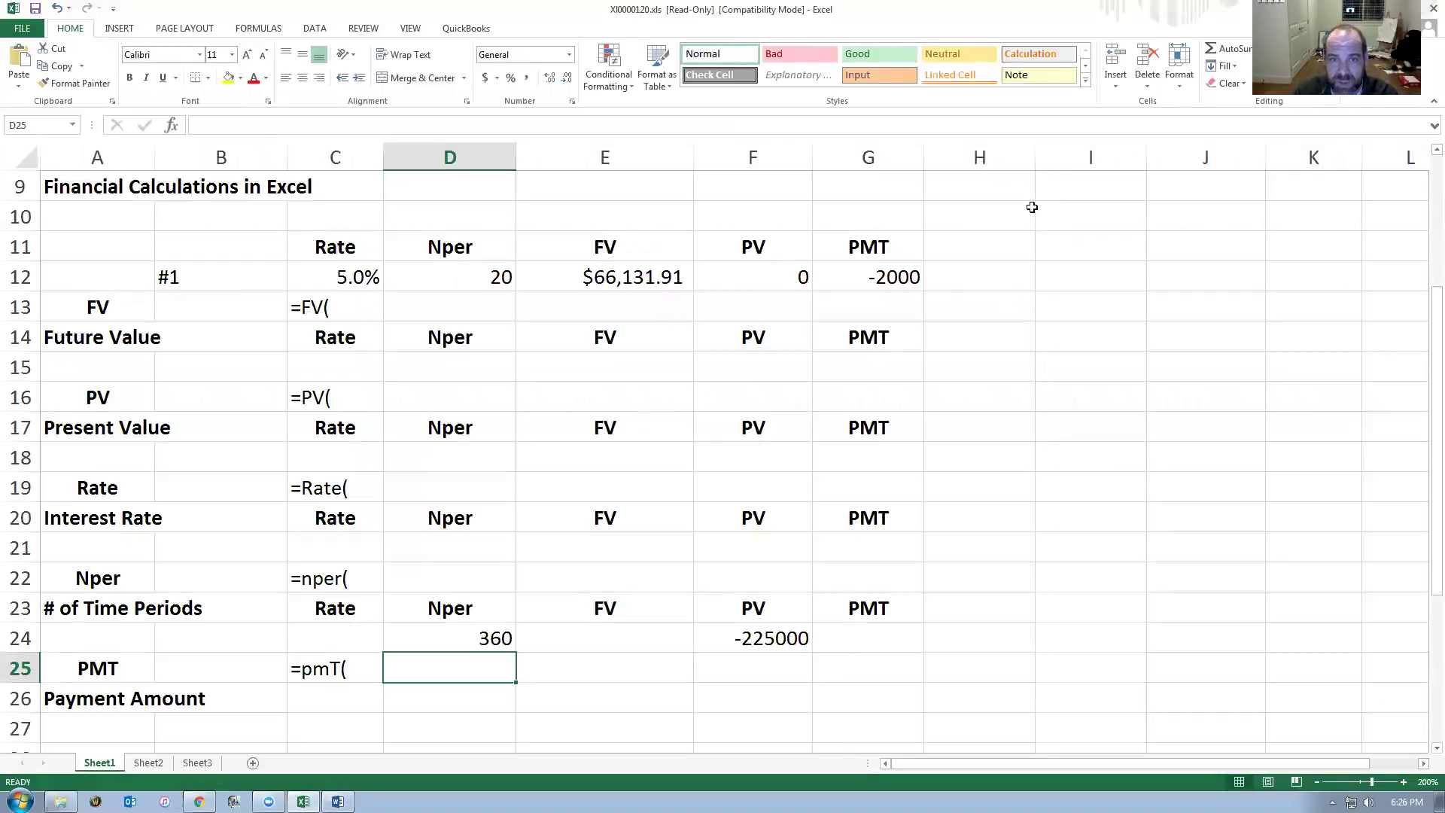
{"action": "left_click", "coordinate": [357, 639]}
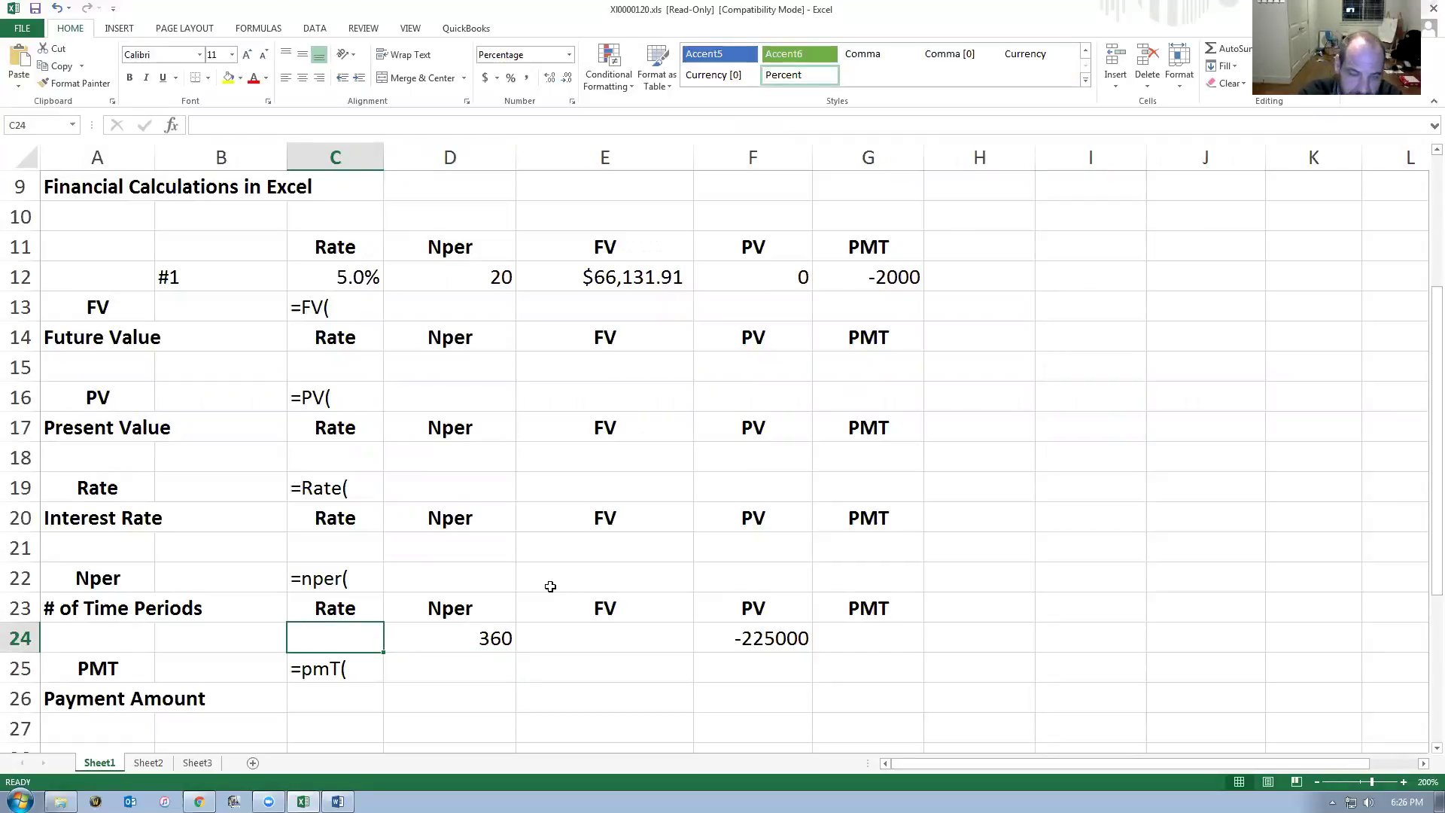
{"action": "type", "text": "="}
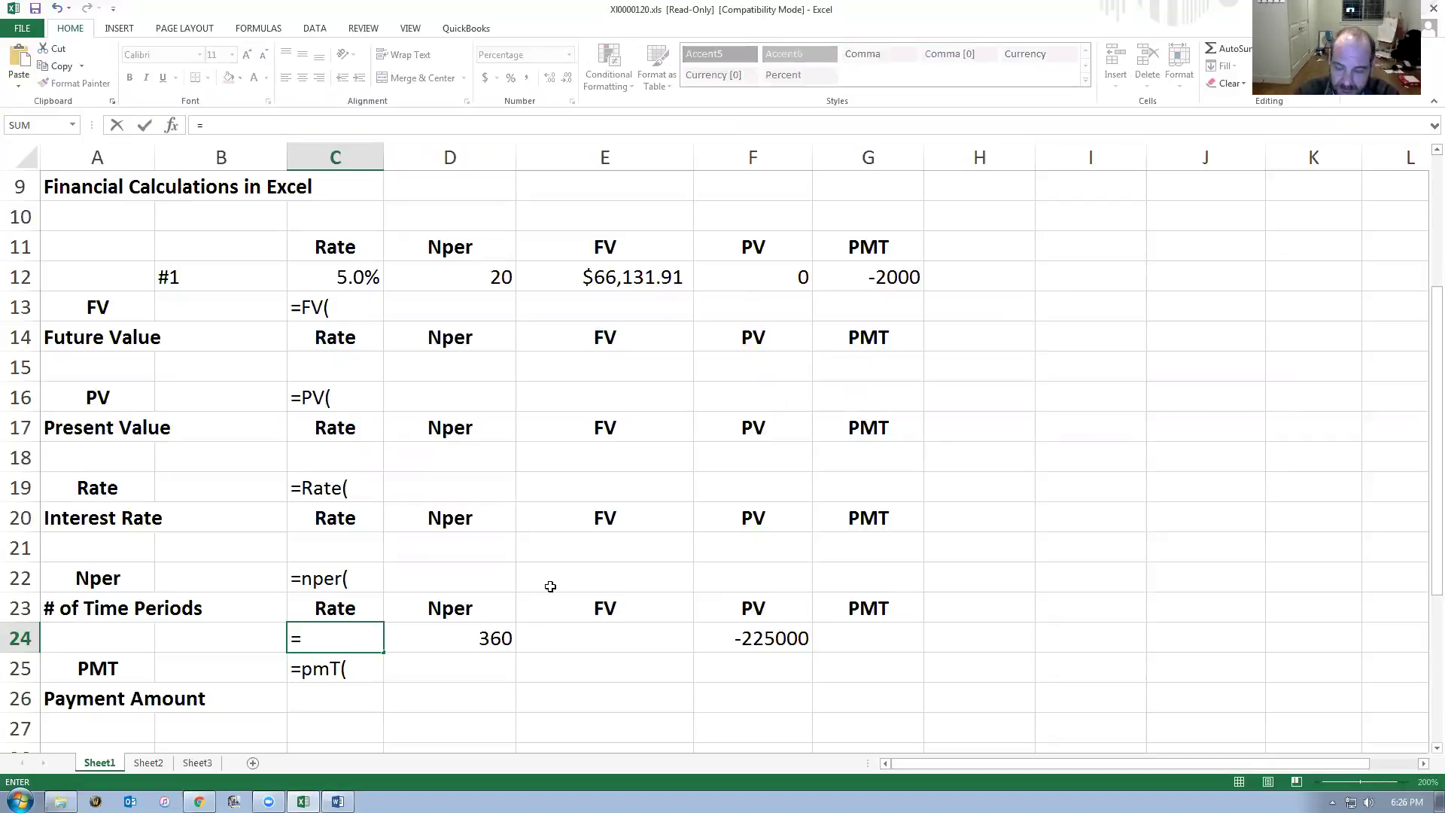
{"action": "type", "text": "4"}
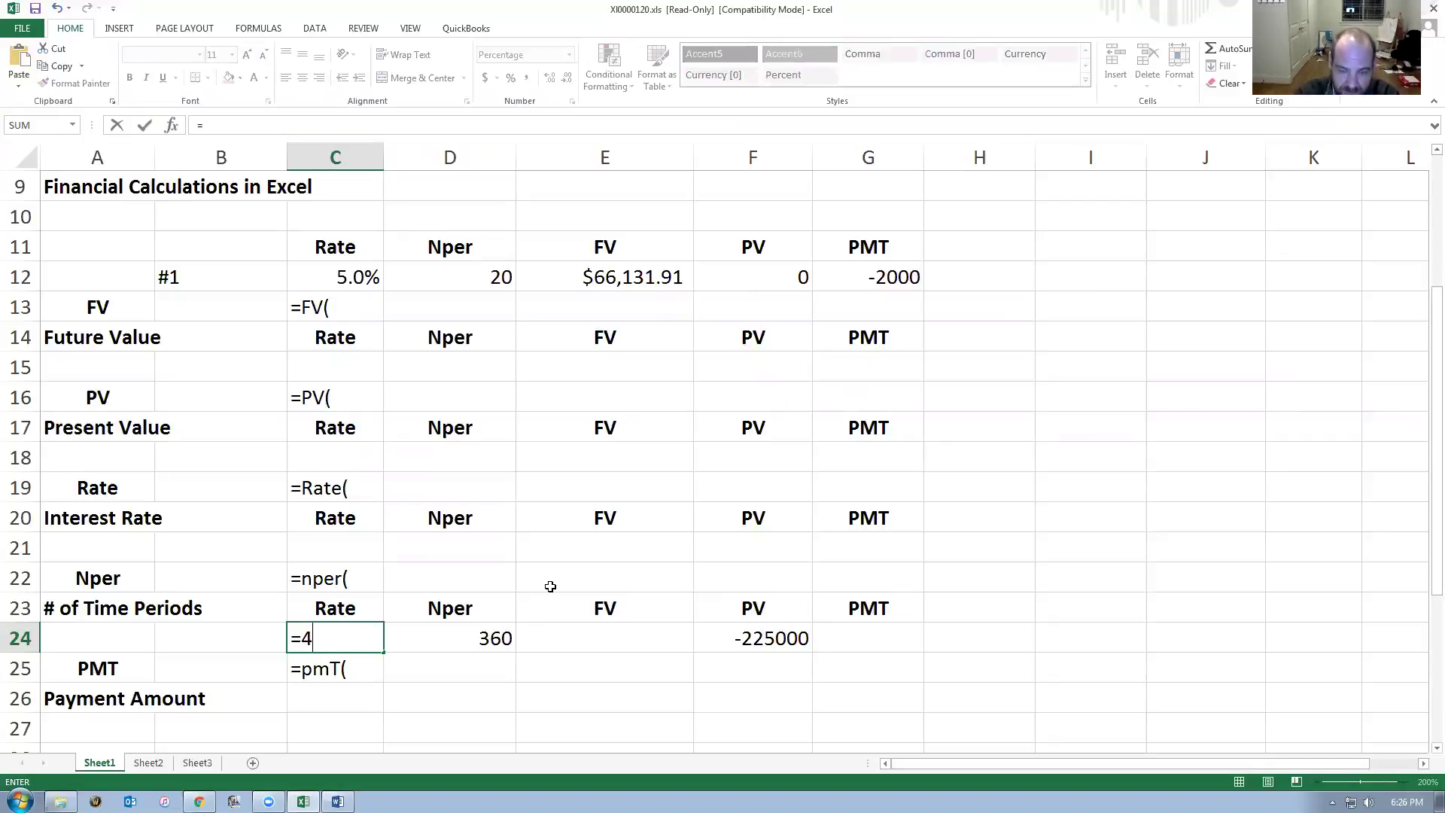
{"action": "type", "text": "%$"}
{"action": "key", "text": "BackSpace"}
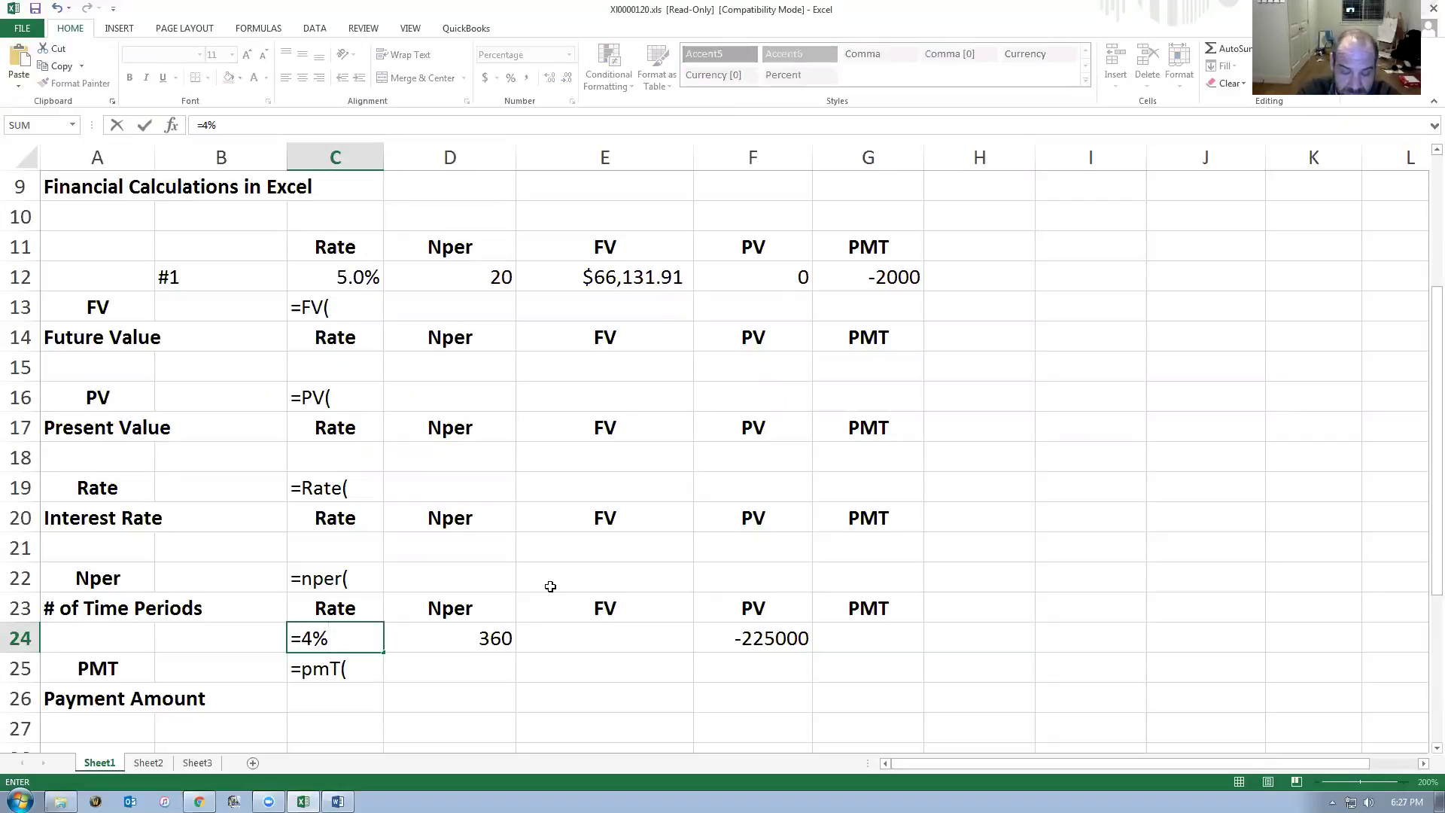
{"action": "type", "text": "/12"}
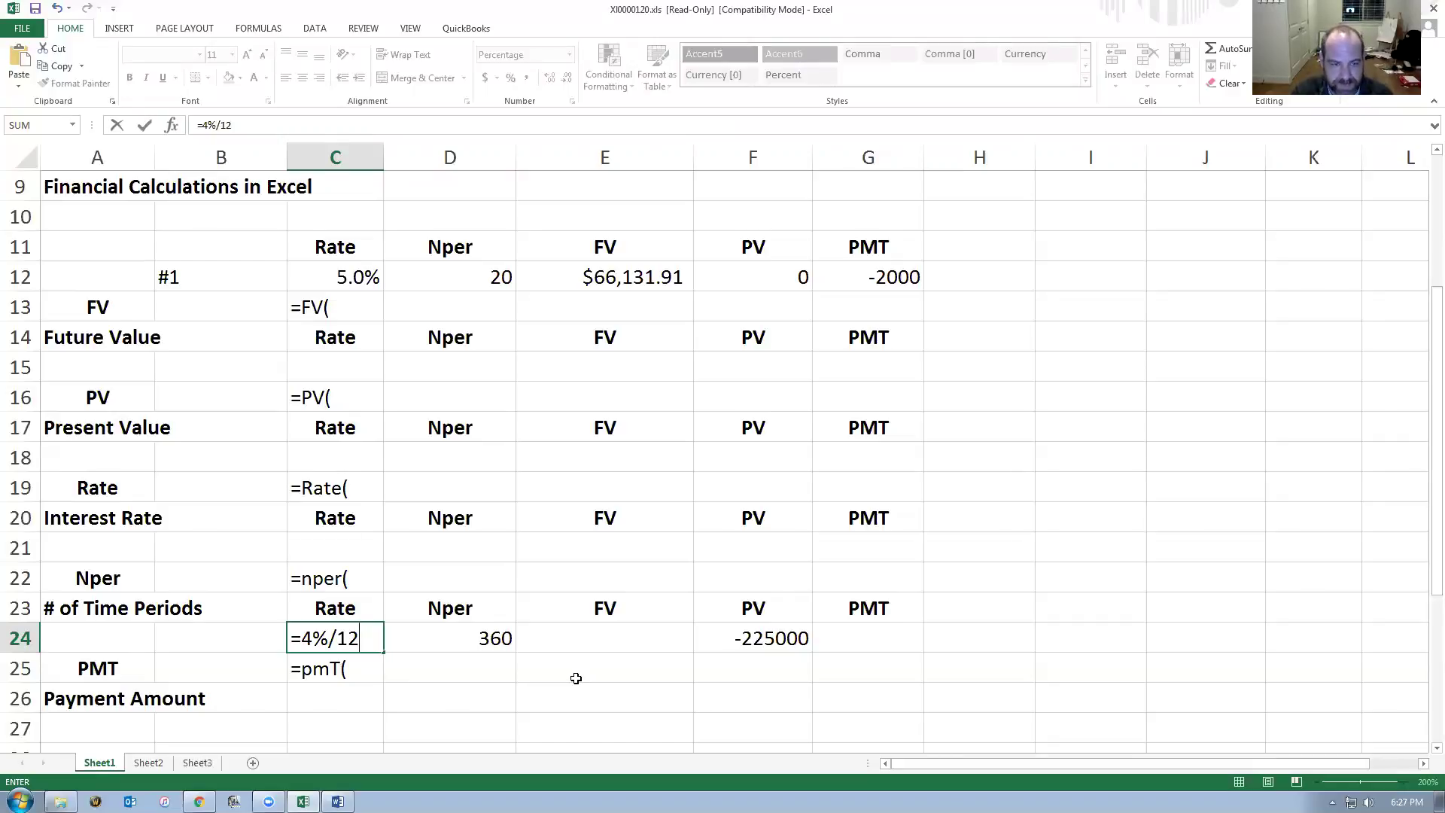
{"action": "key", "text": "Return"}
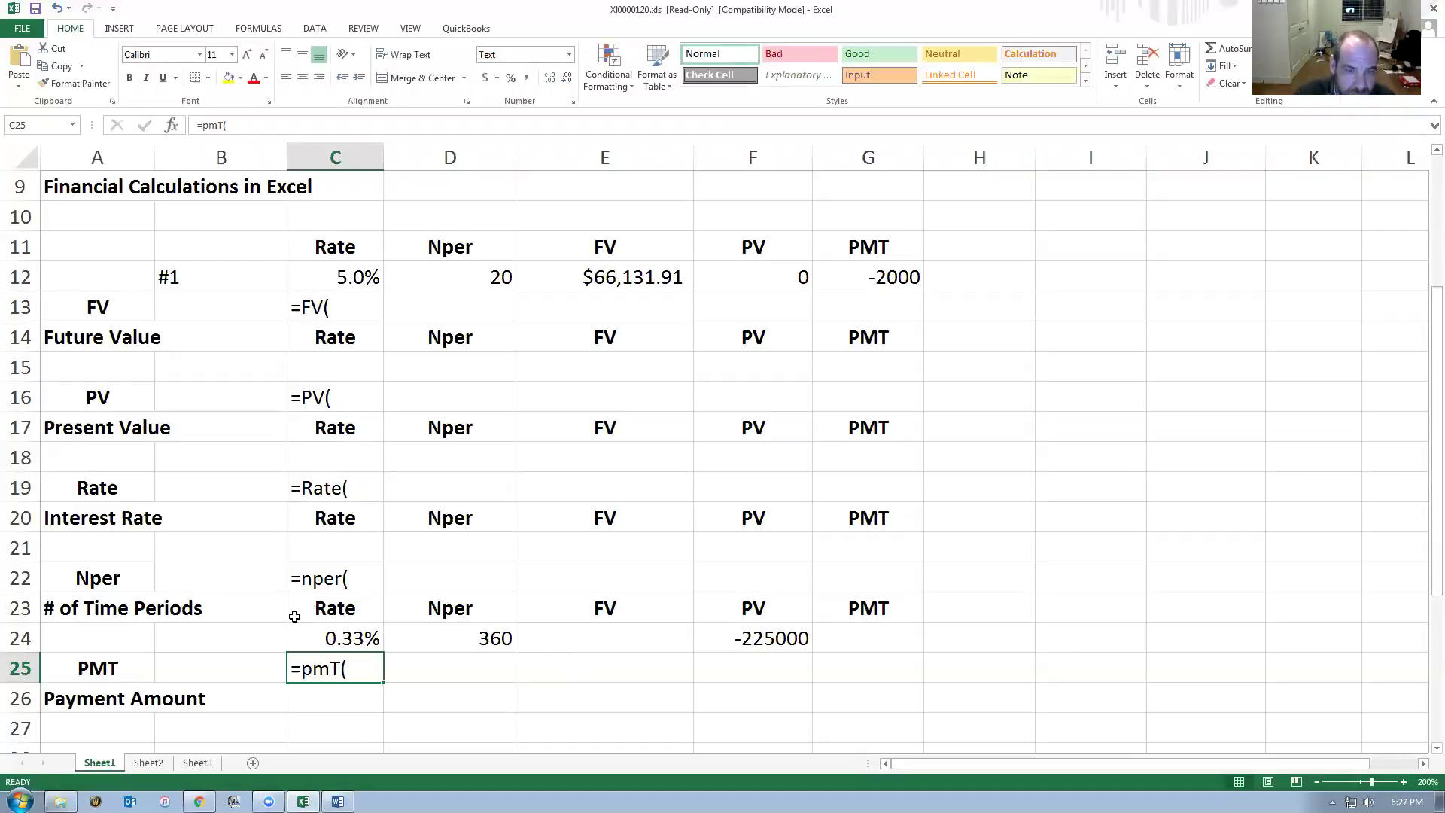
{"action": "left_click", "coordinate": [356, 635]}
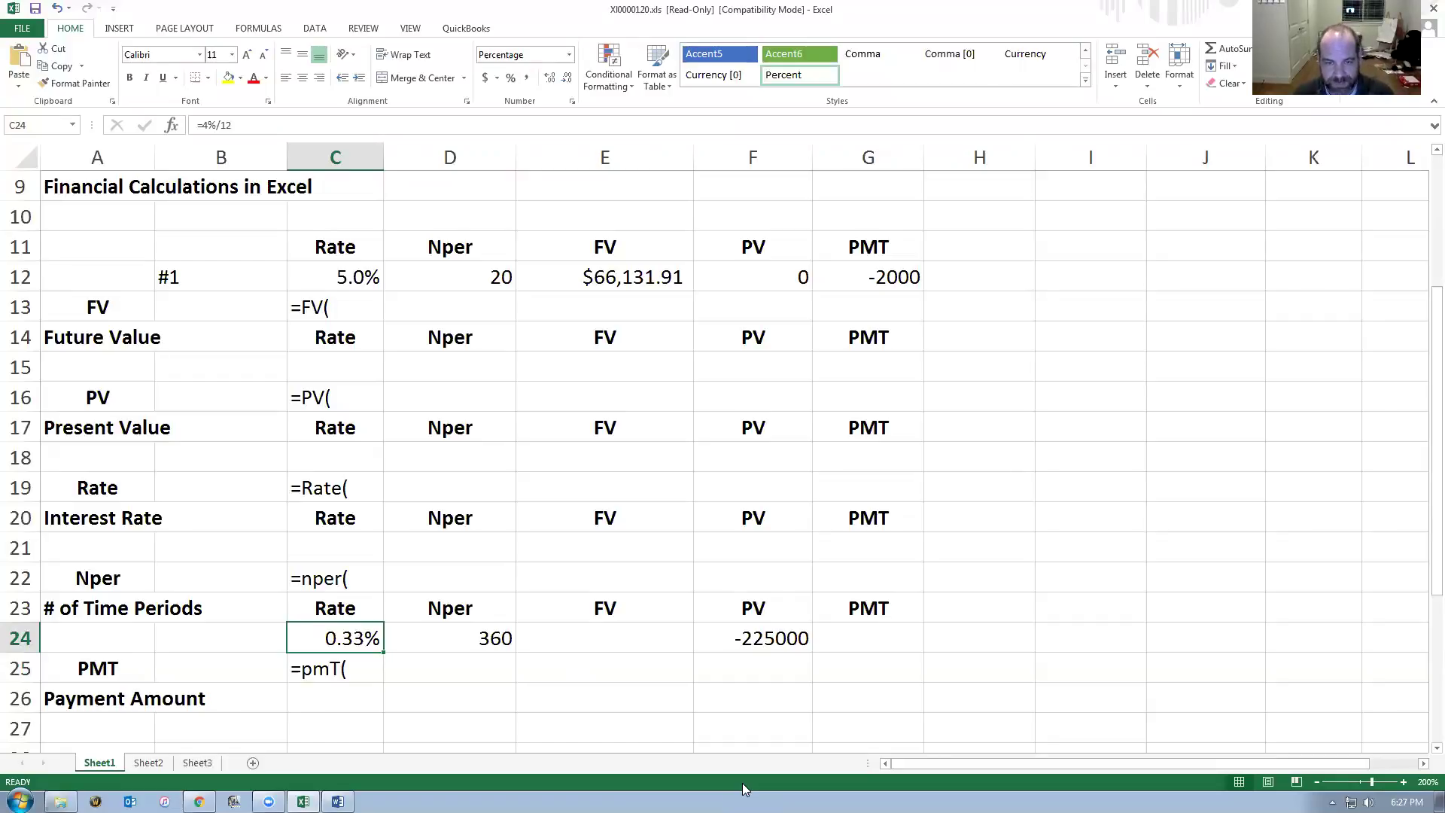
Recheck the exercises in the Word document and calculate the monthly loan payment in G24 with =PMT(C24,D24,F24).
{"action": "key", "text": "alt+Tab"}
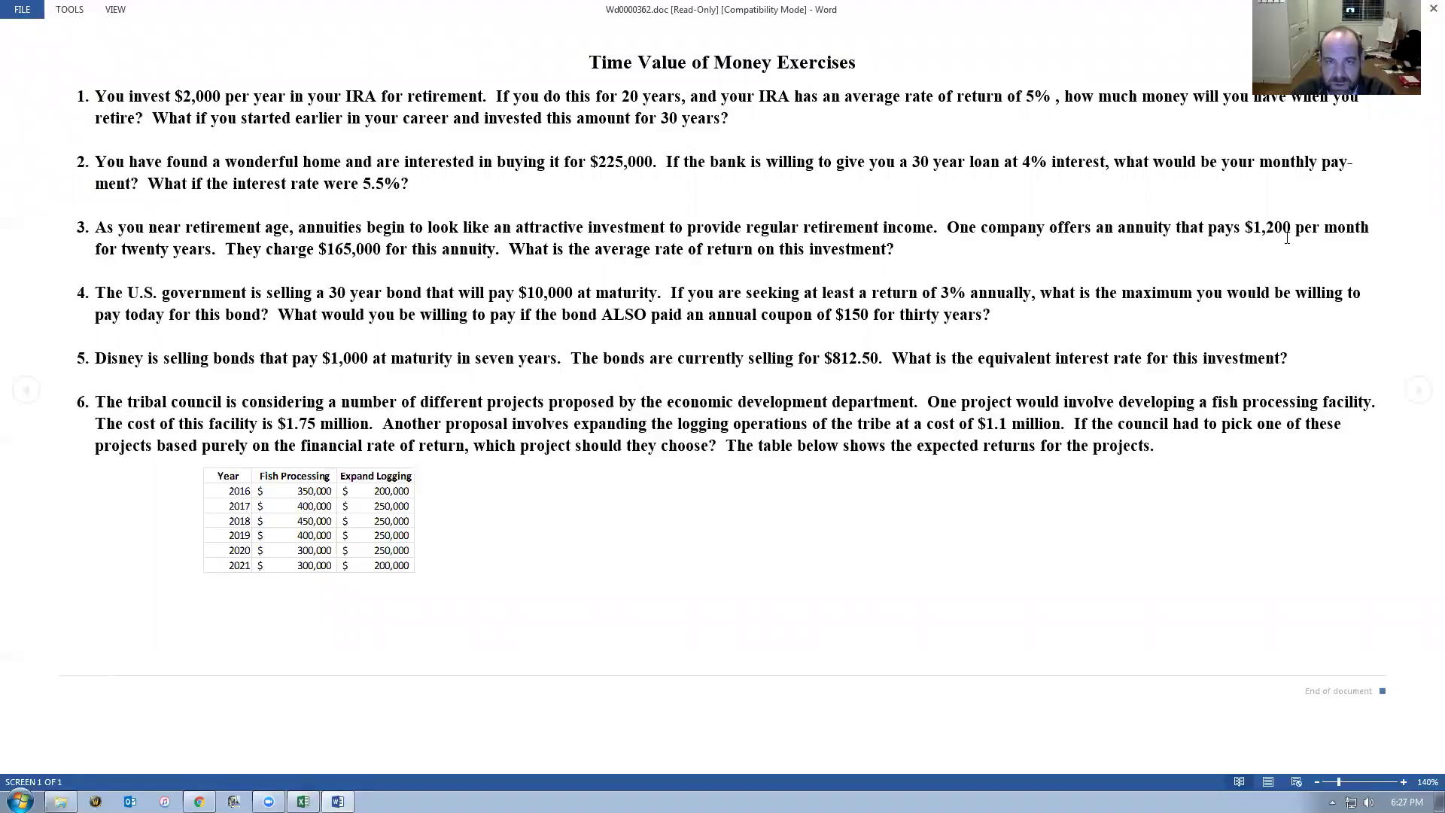
{"action": "key", "text": "alt+Tab"}
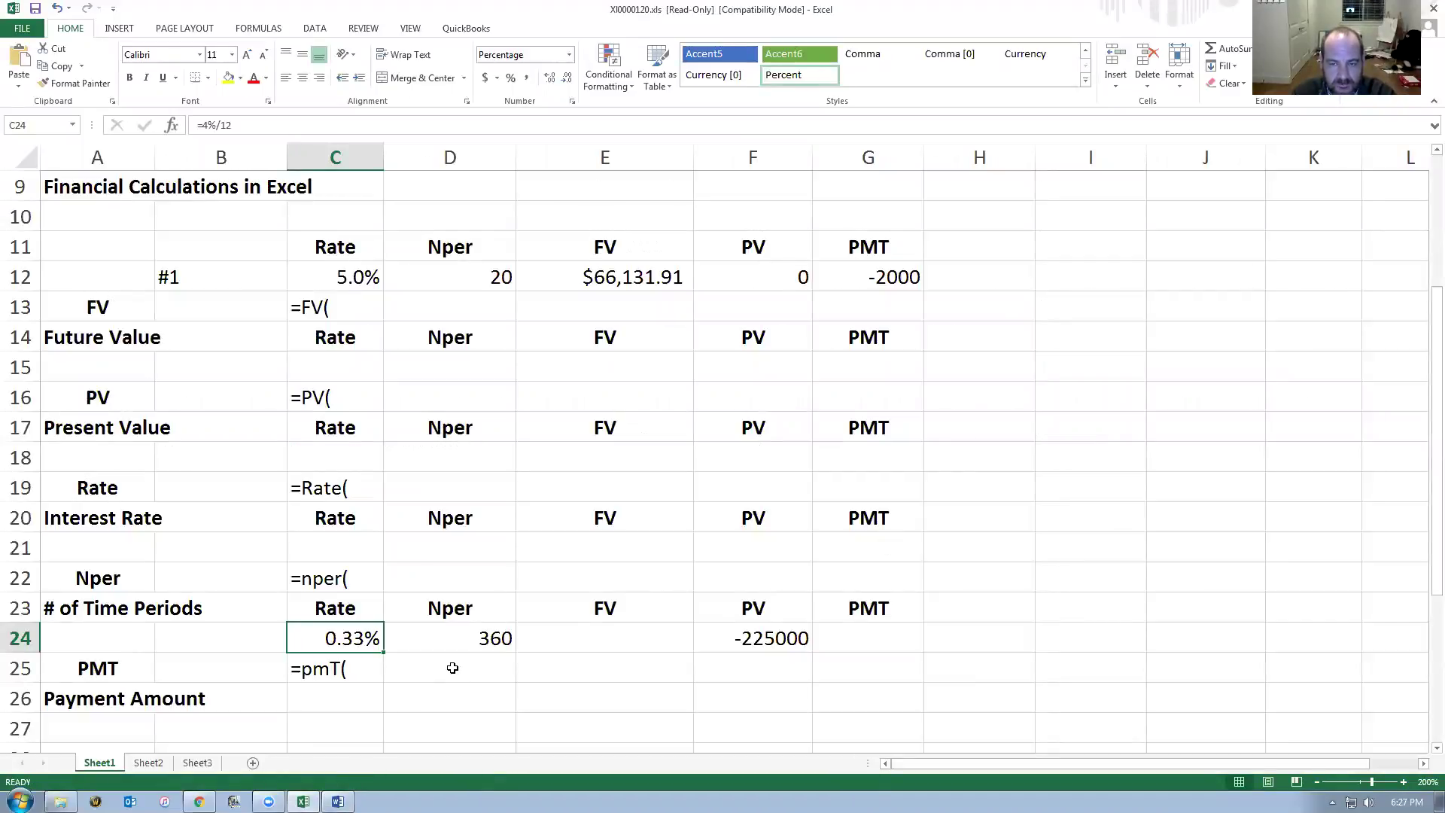
{"action": "left_click", "coordinate": [875, 637]}
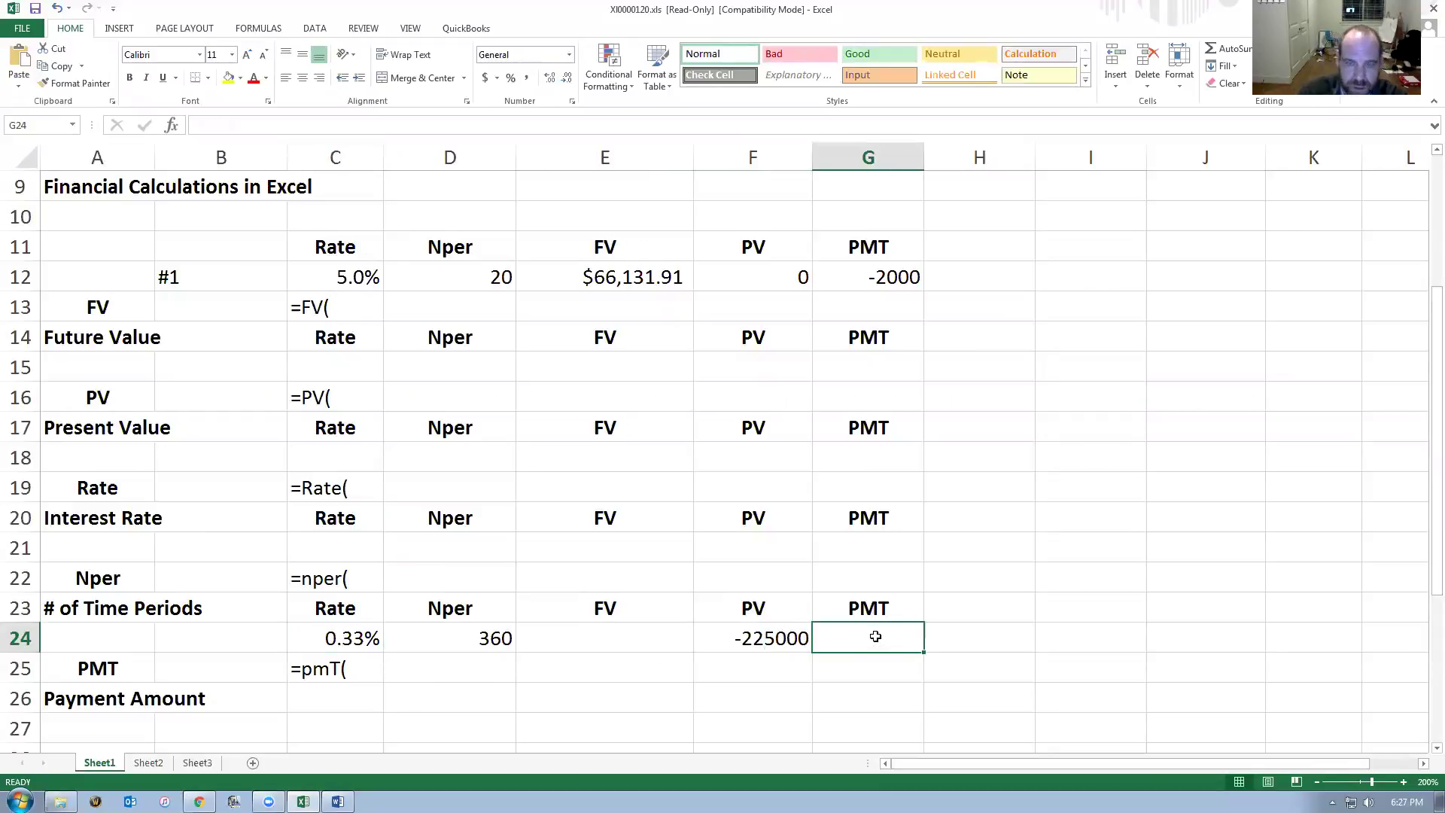
{"action": "type", "text": "="}
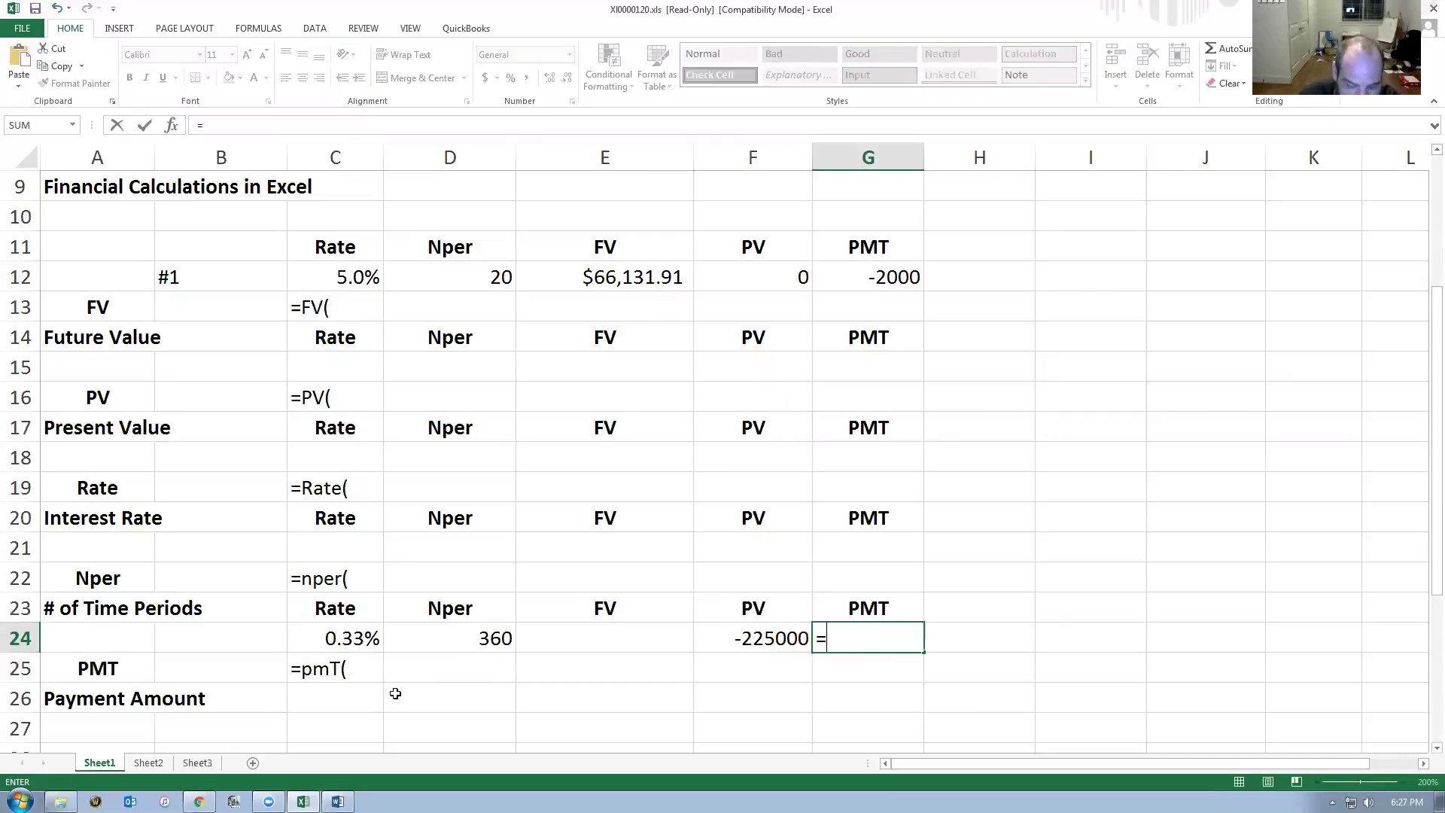
{"action": "type", "text": "pmt("}
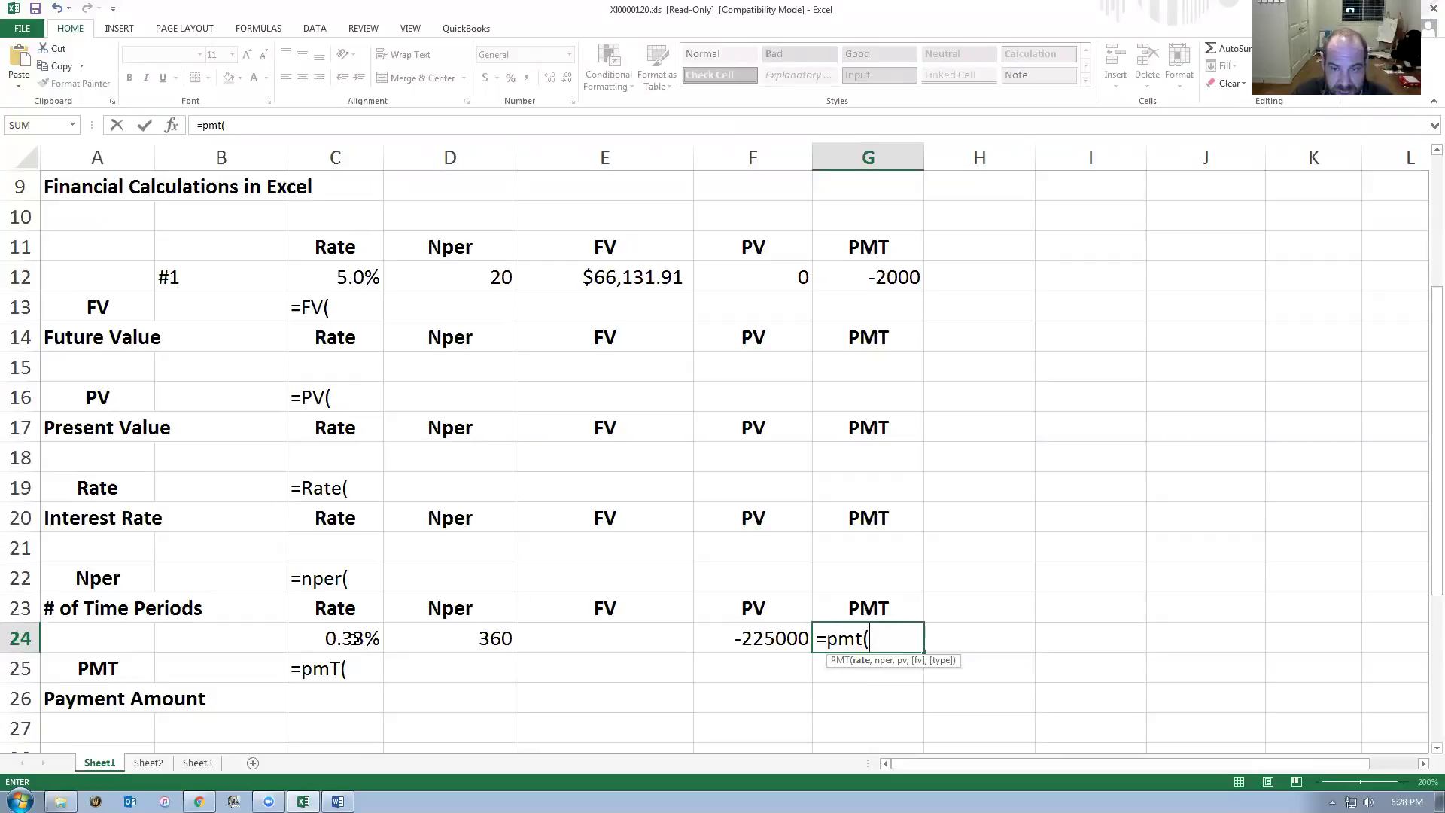
{"action": "left_click", "coordinate": [354, 638]}
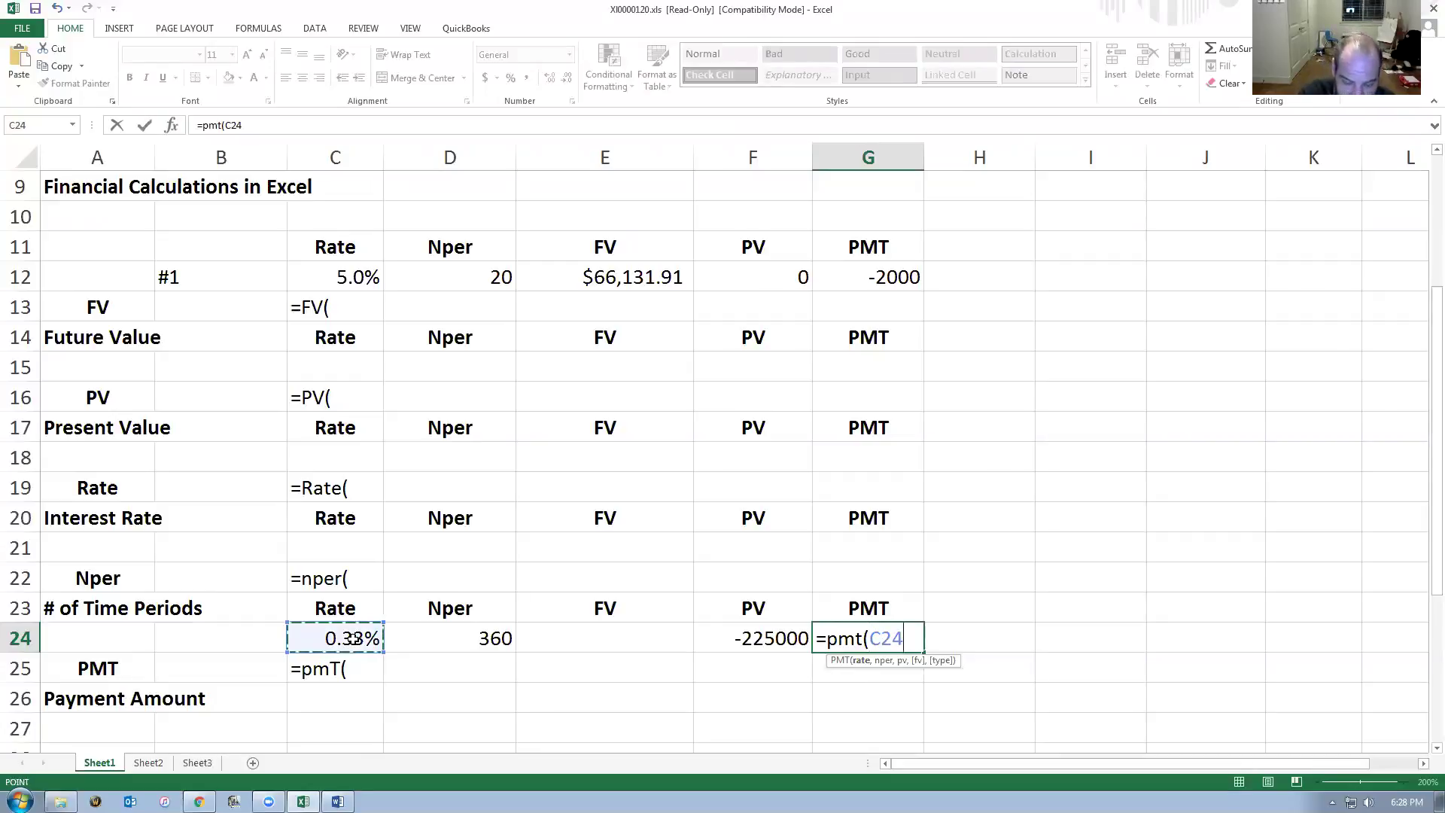
{"action": "type", "text": ","}
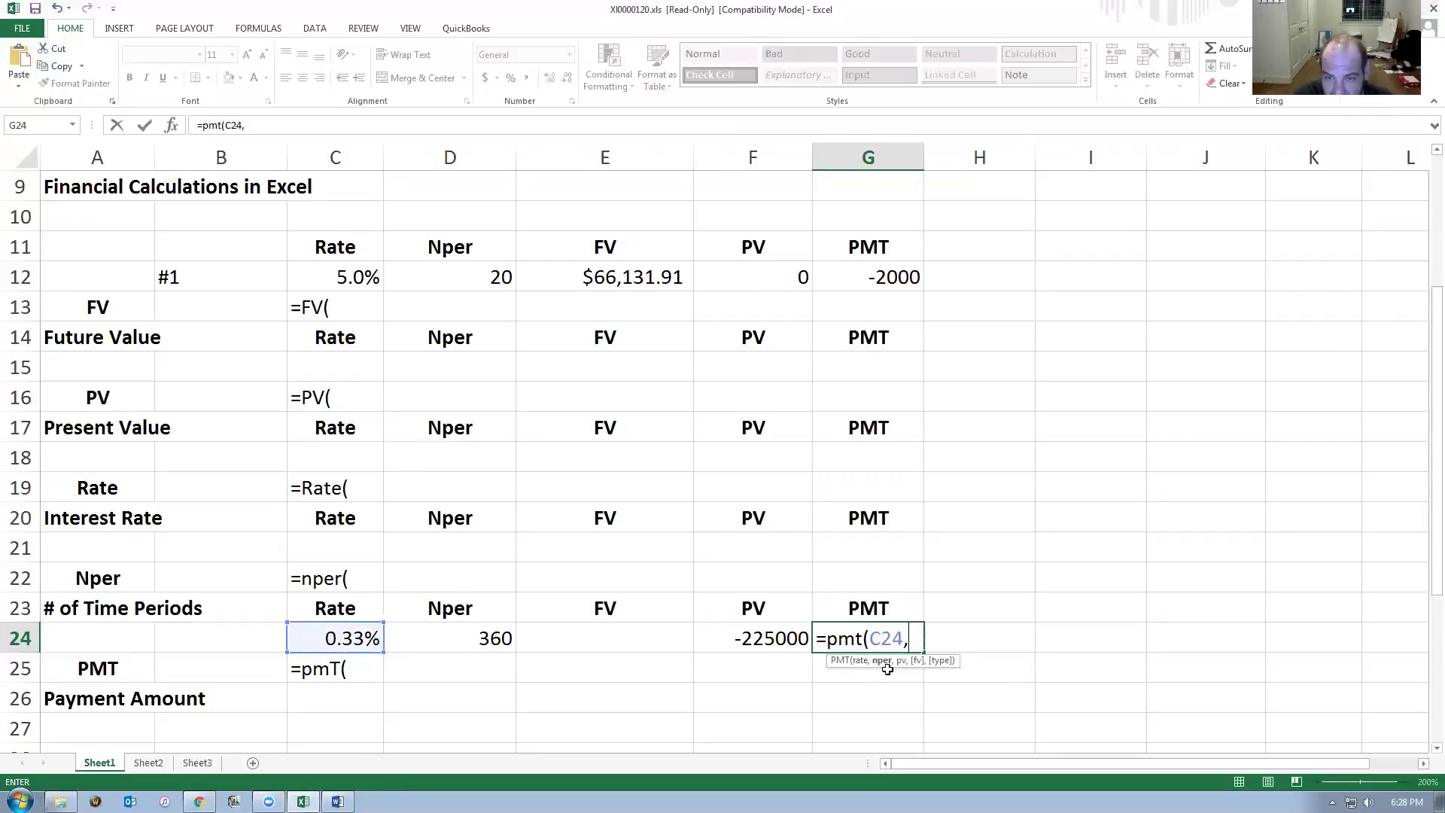
{"action": "left_click", "coordinate": [466, 643]}
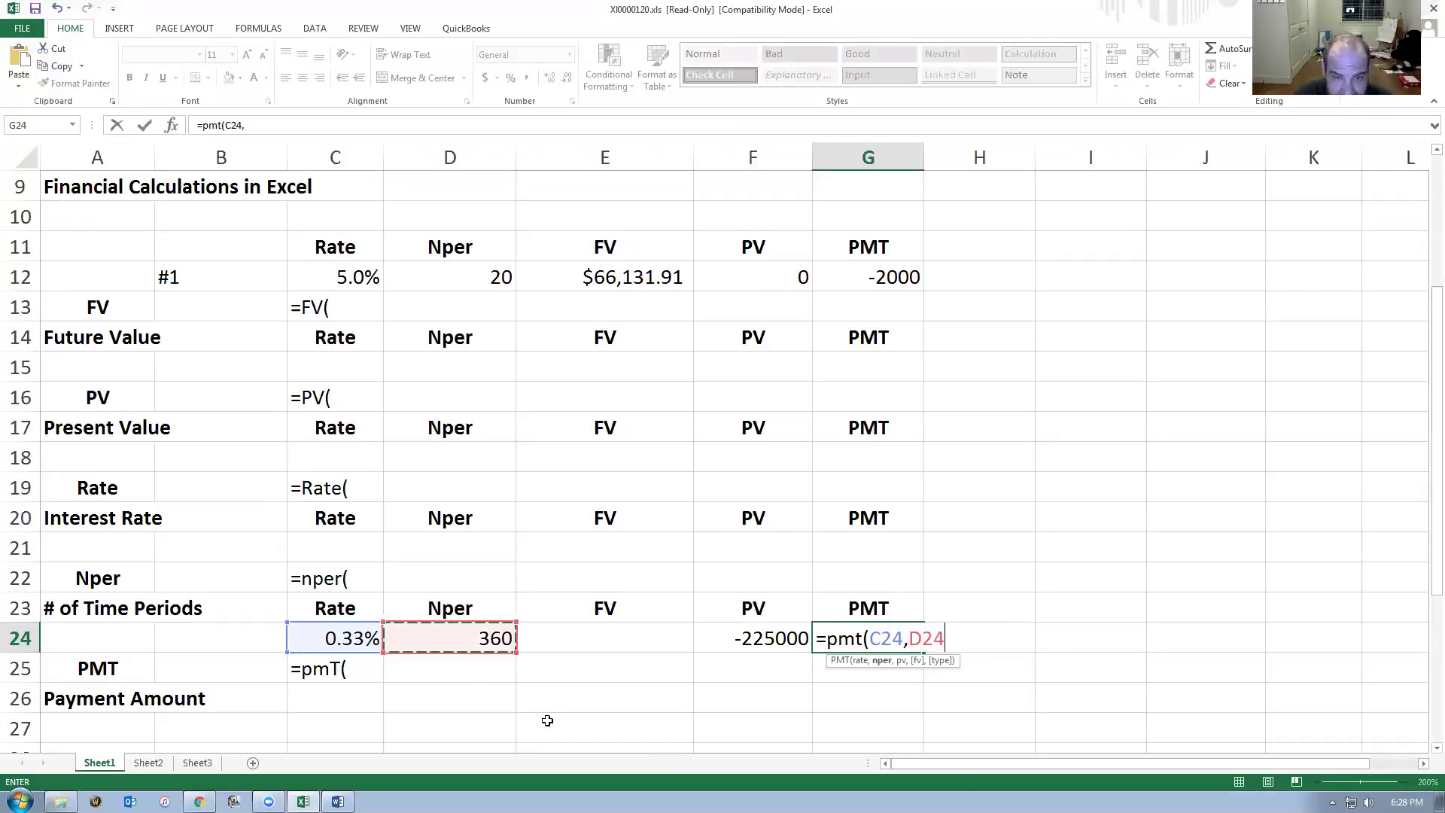
{"action": "type", "text": ","}
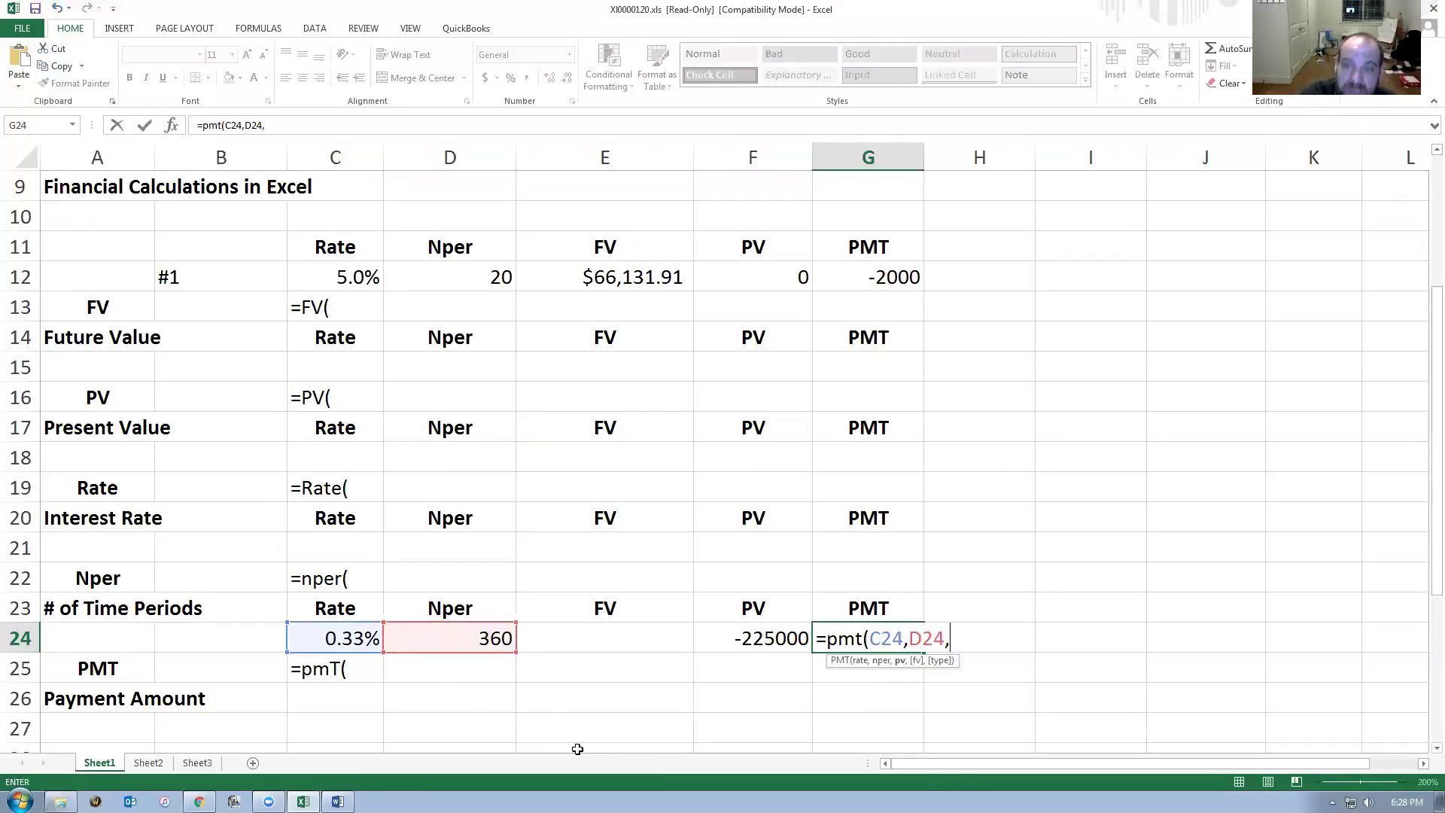
{"action": "left_click", "coordinate": [761, 637]}
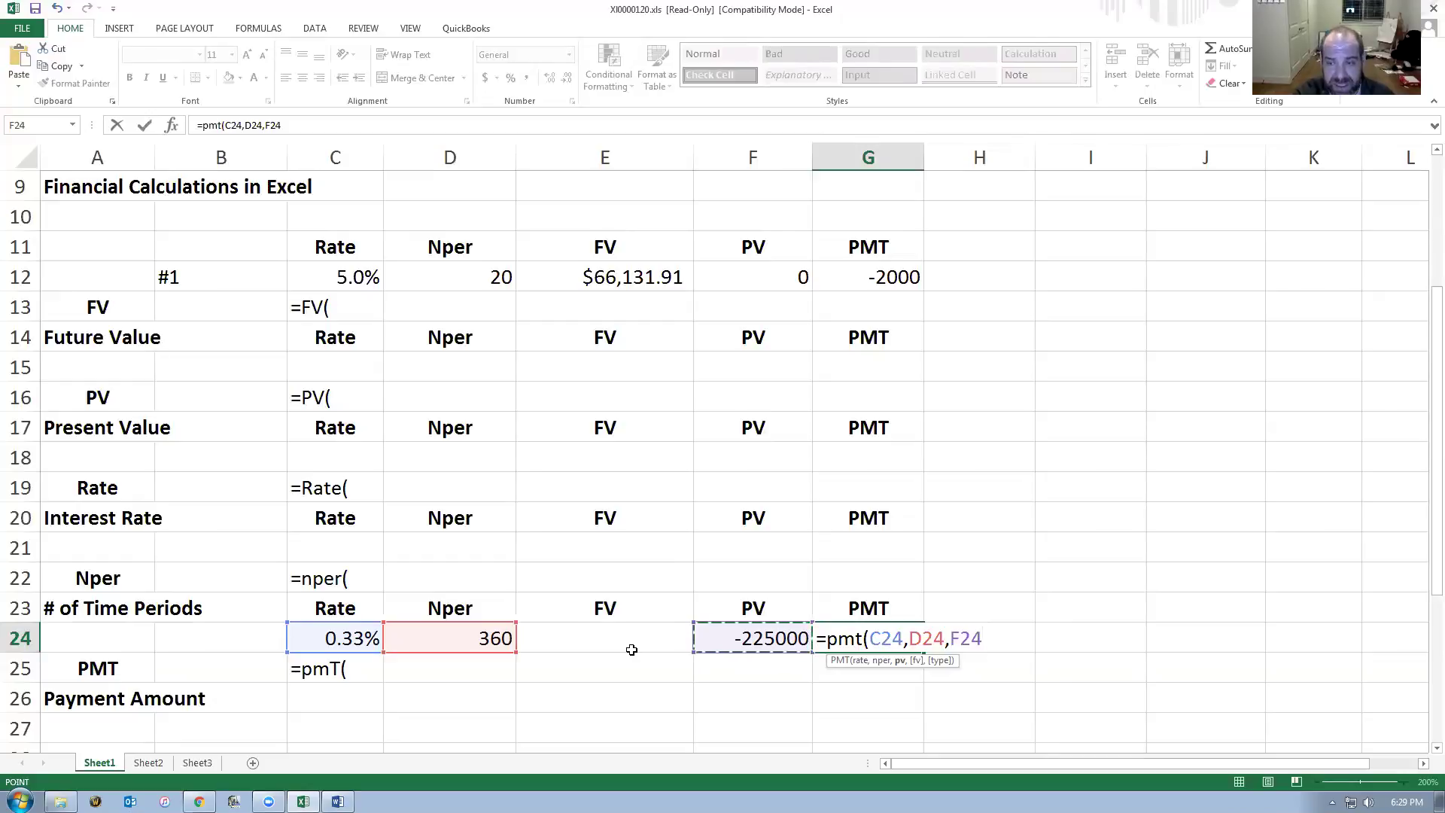
{"action": "key", "text": "Return"}
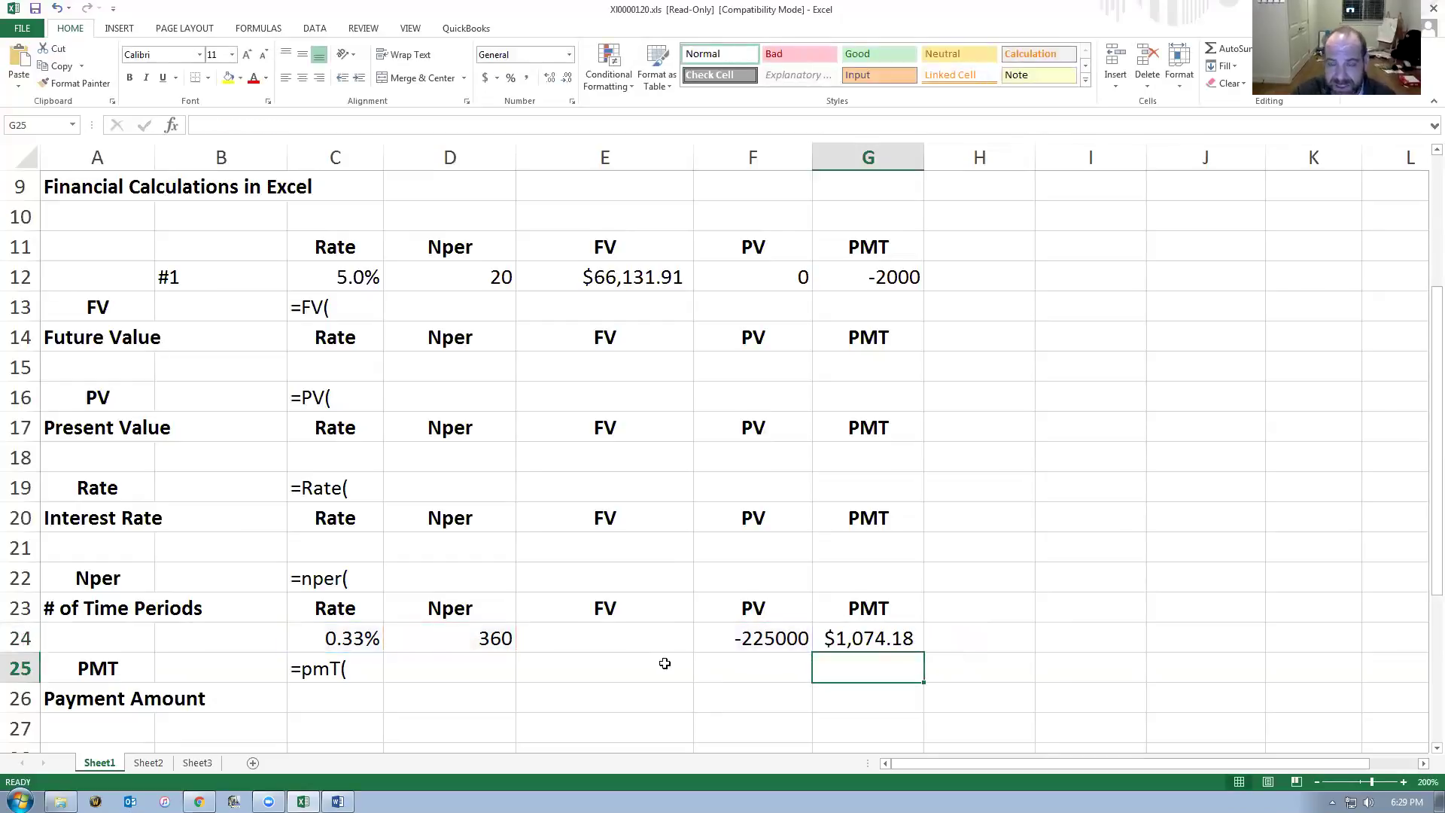
{"action": "left_click", "coordinate": [861, 641]}
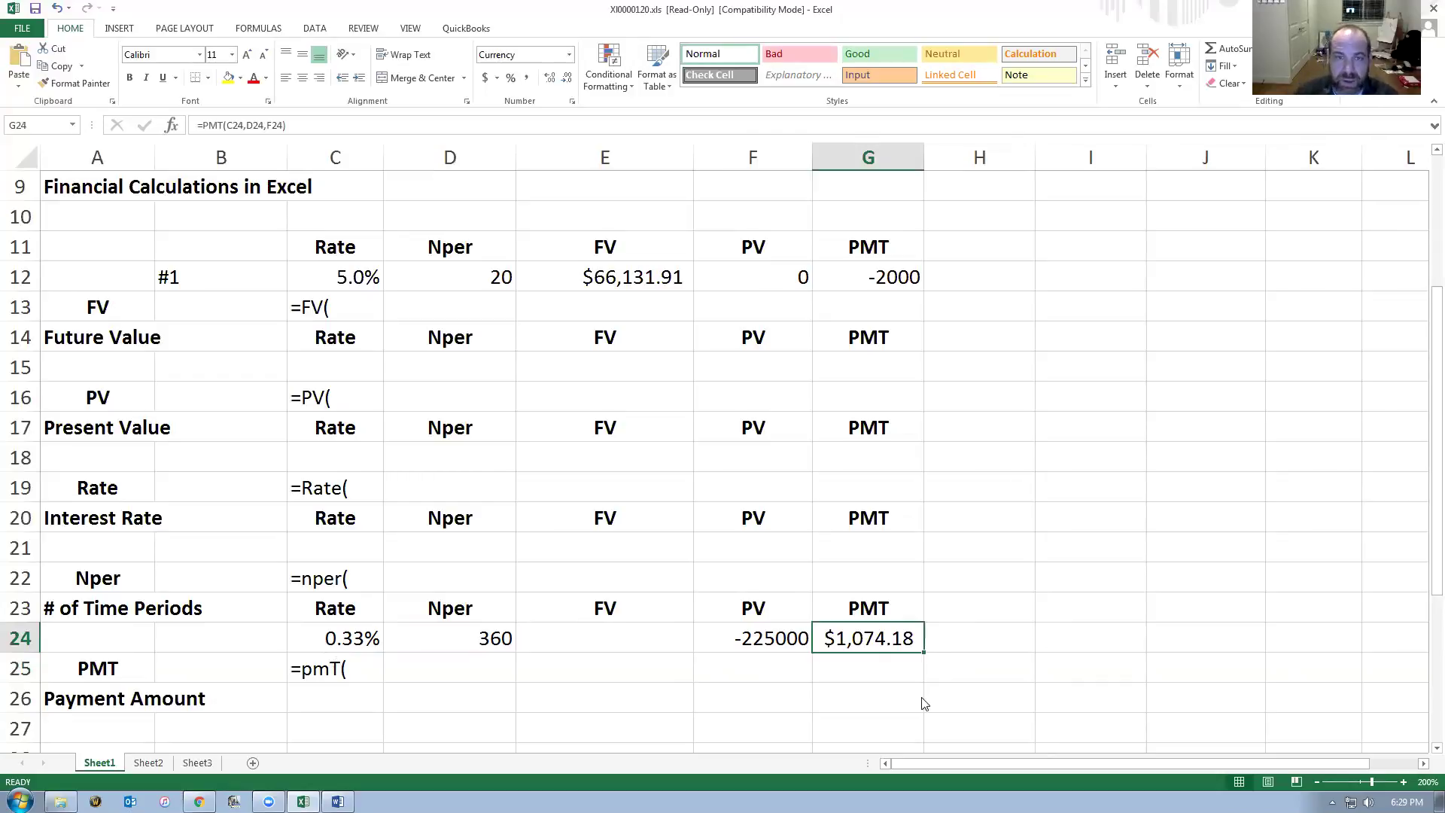
Check exercise 2's alternative interest rate in the Word document, change the Rate formula in C24 to =5.5%/12, and inspect the payment in G24.
{"action": "key", "text": "alt+Tab"}
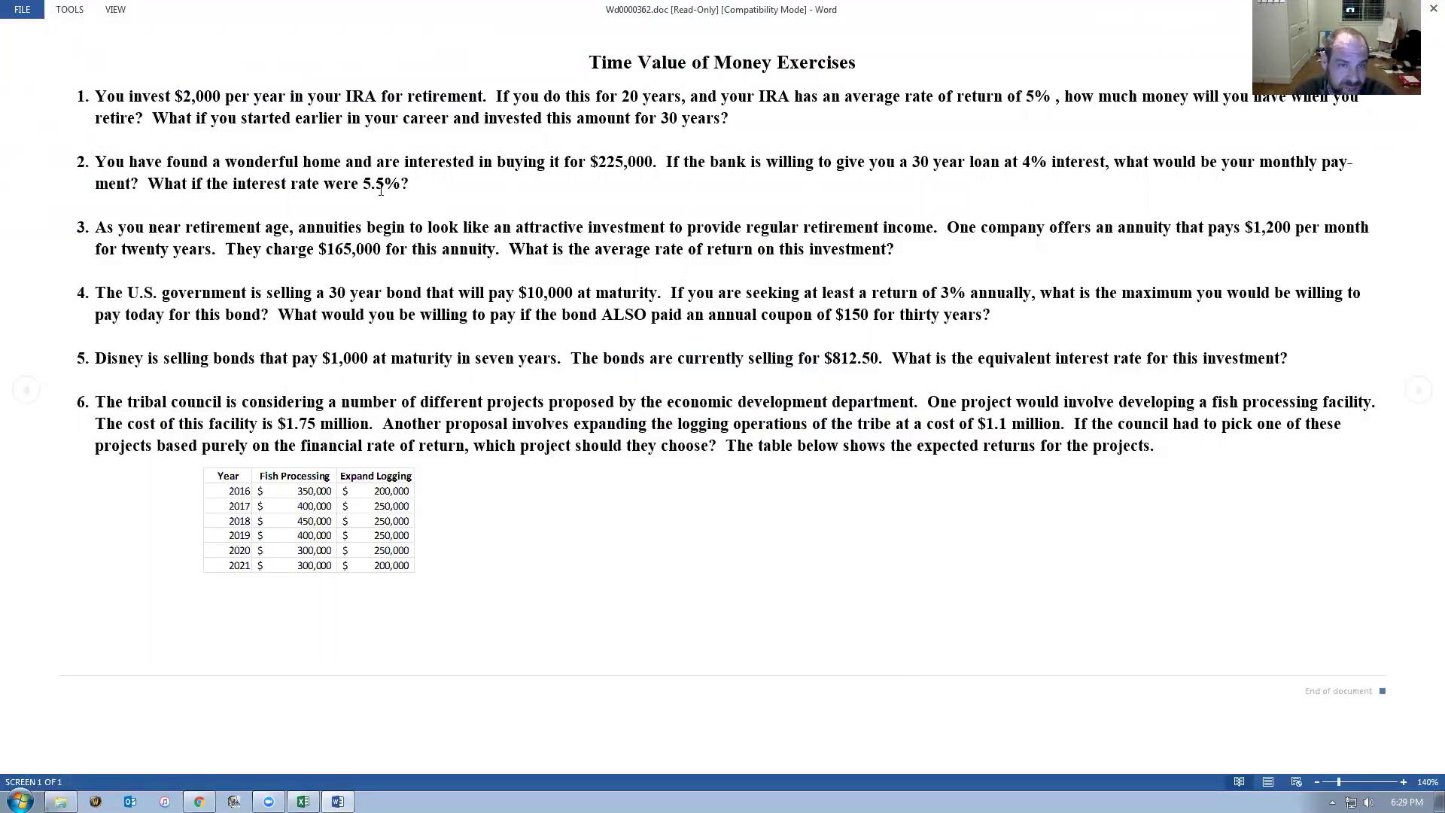
{"action": "key", "text": "alt+Tab"}
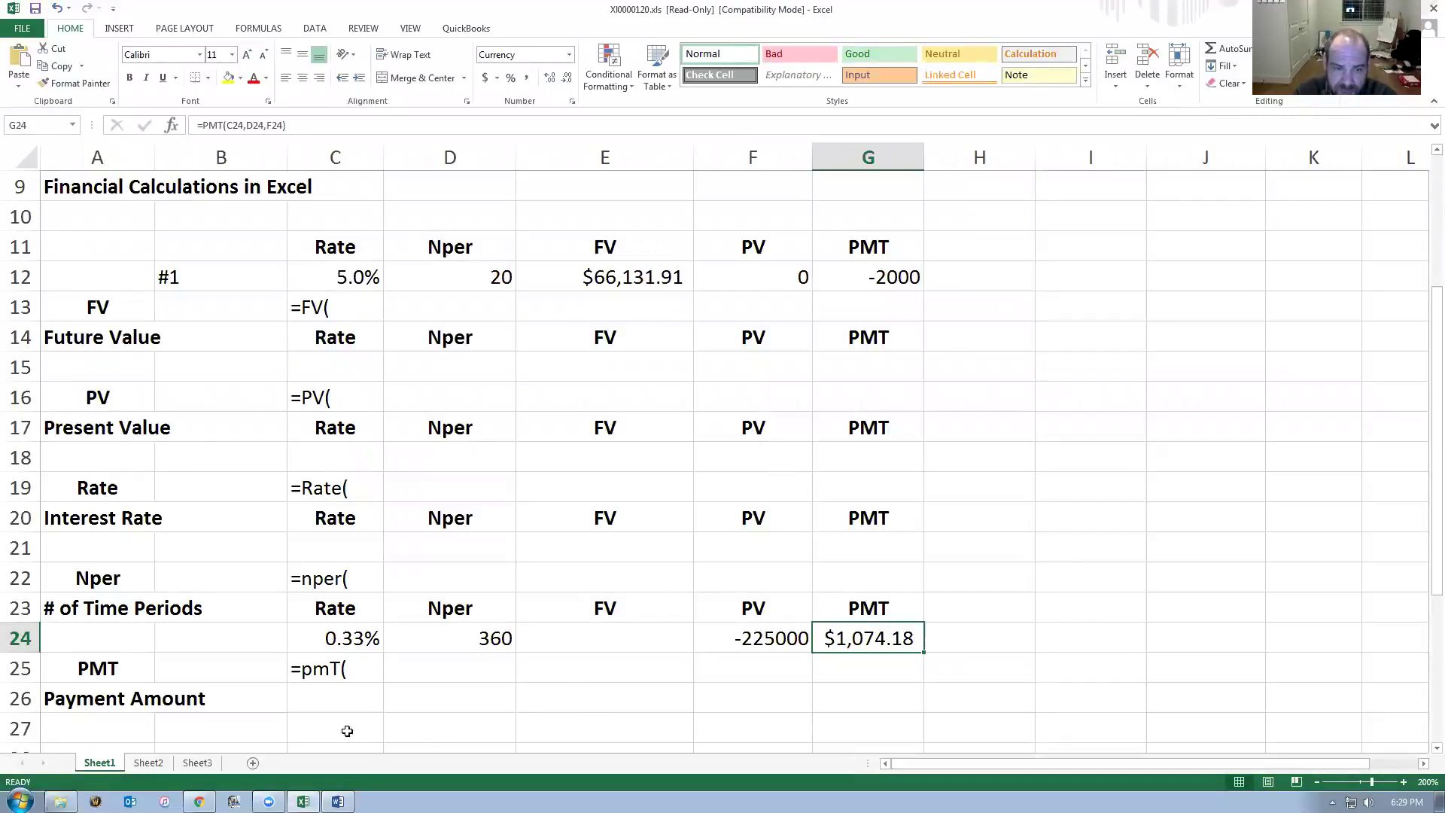
{"action": "left_click", "coordinate": [331, 638]}
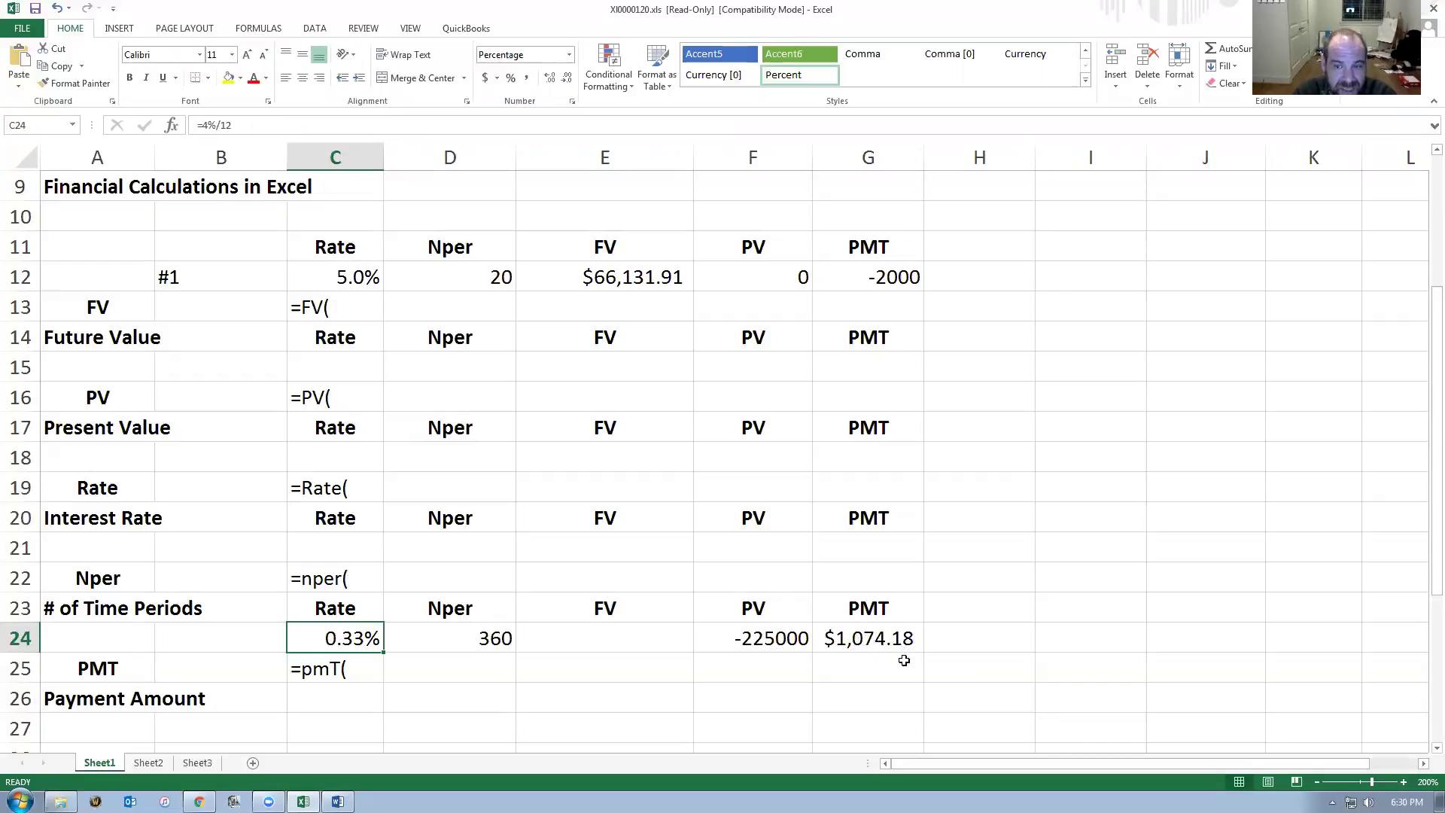
{"action": "left_click", "coordinate": [207, 126]}
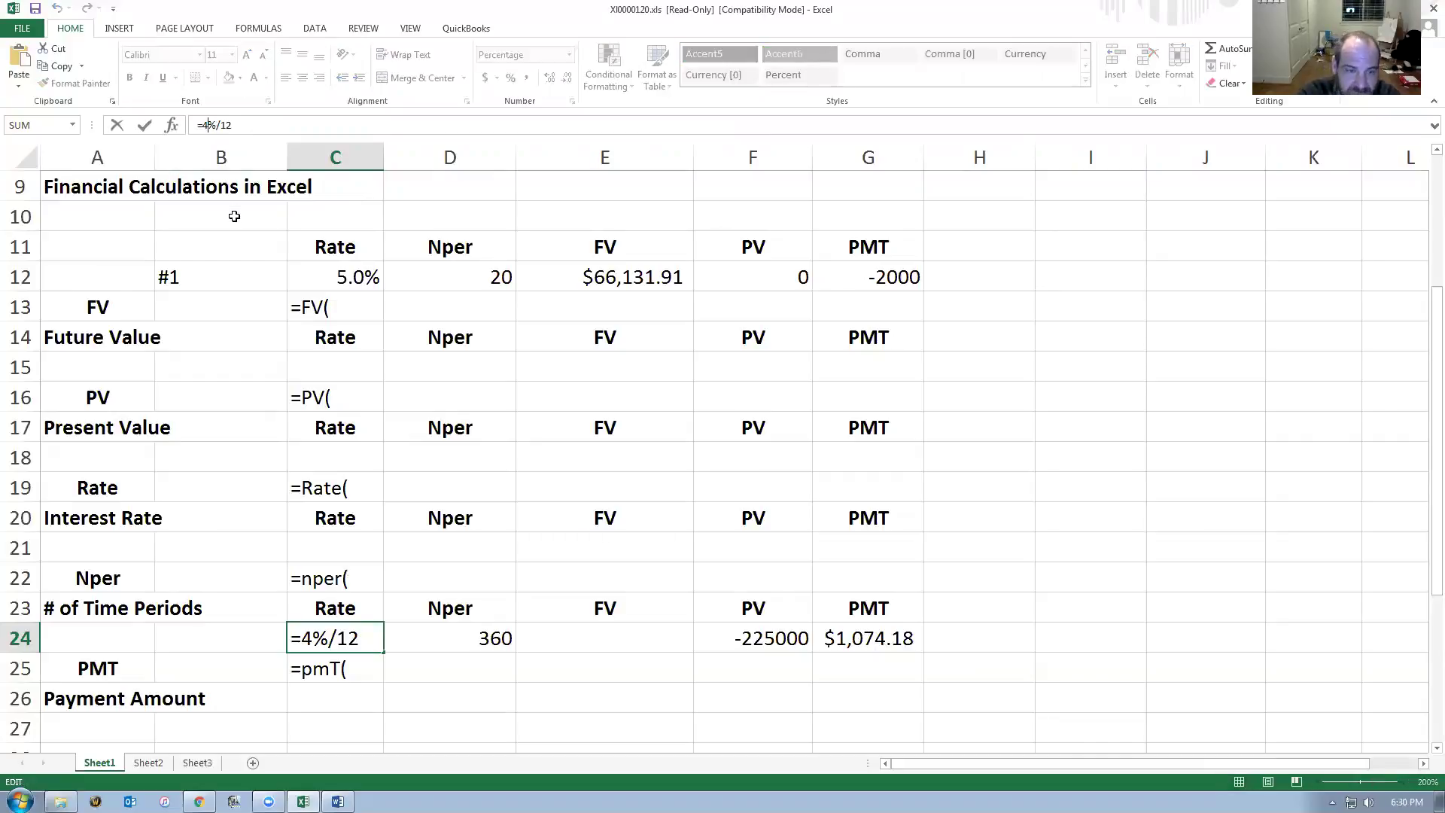
{"action": "key", "text": "BackSpace"}
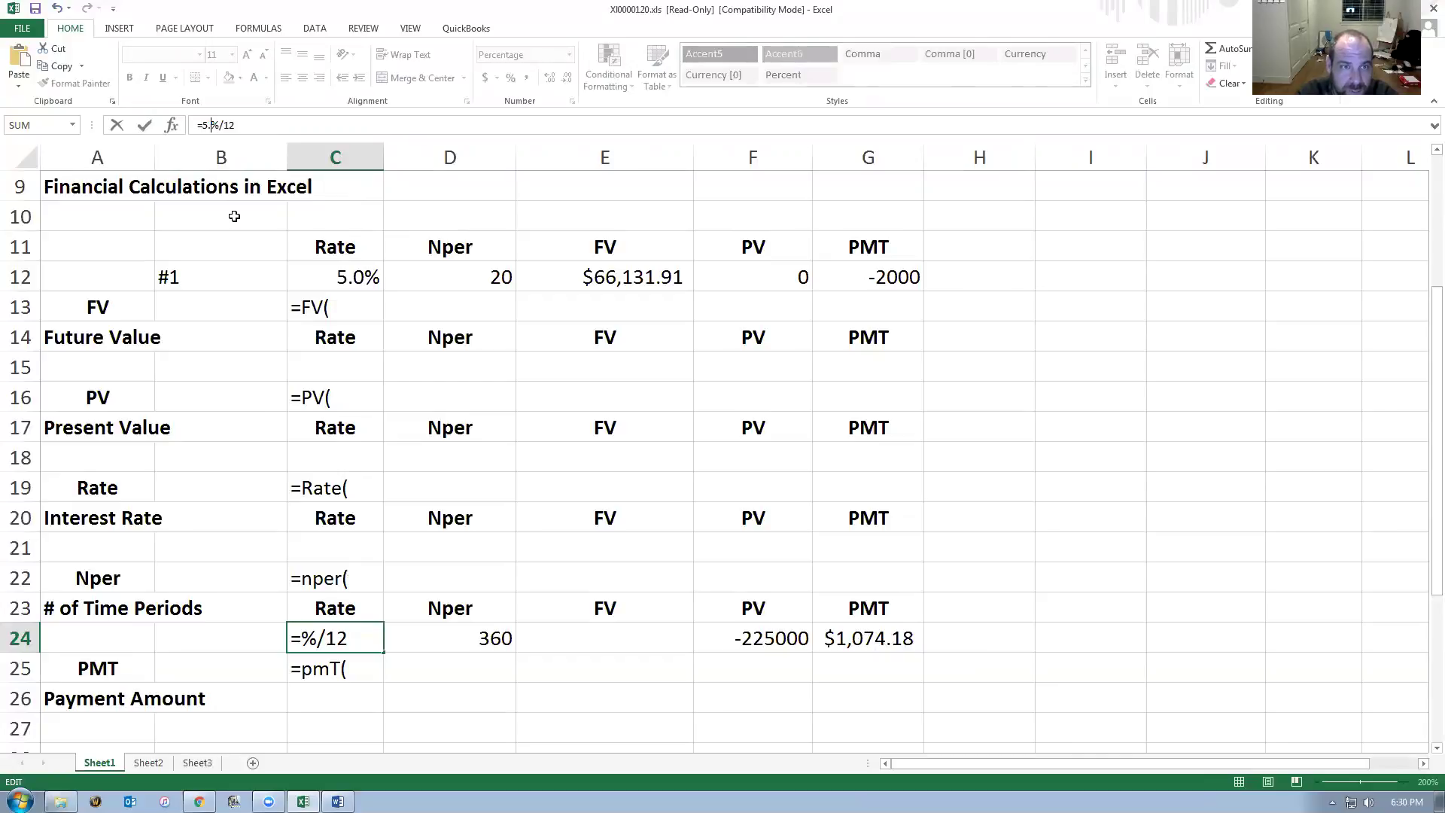
{"action": "type", "text": "5.5"}
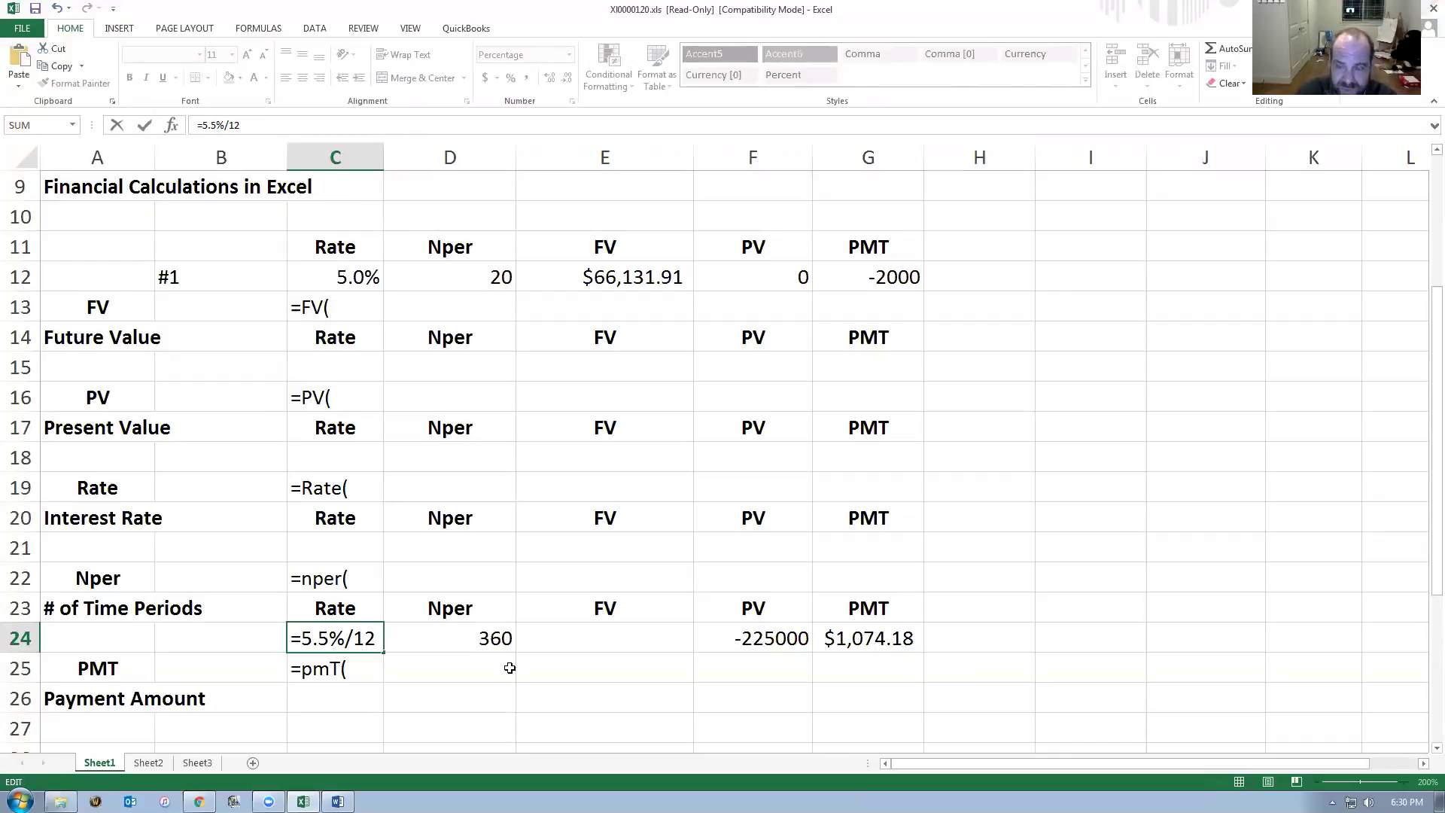
{"action": "key", "text": "Return"}
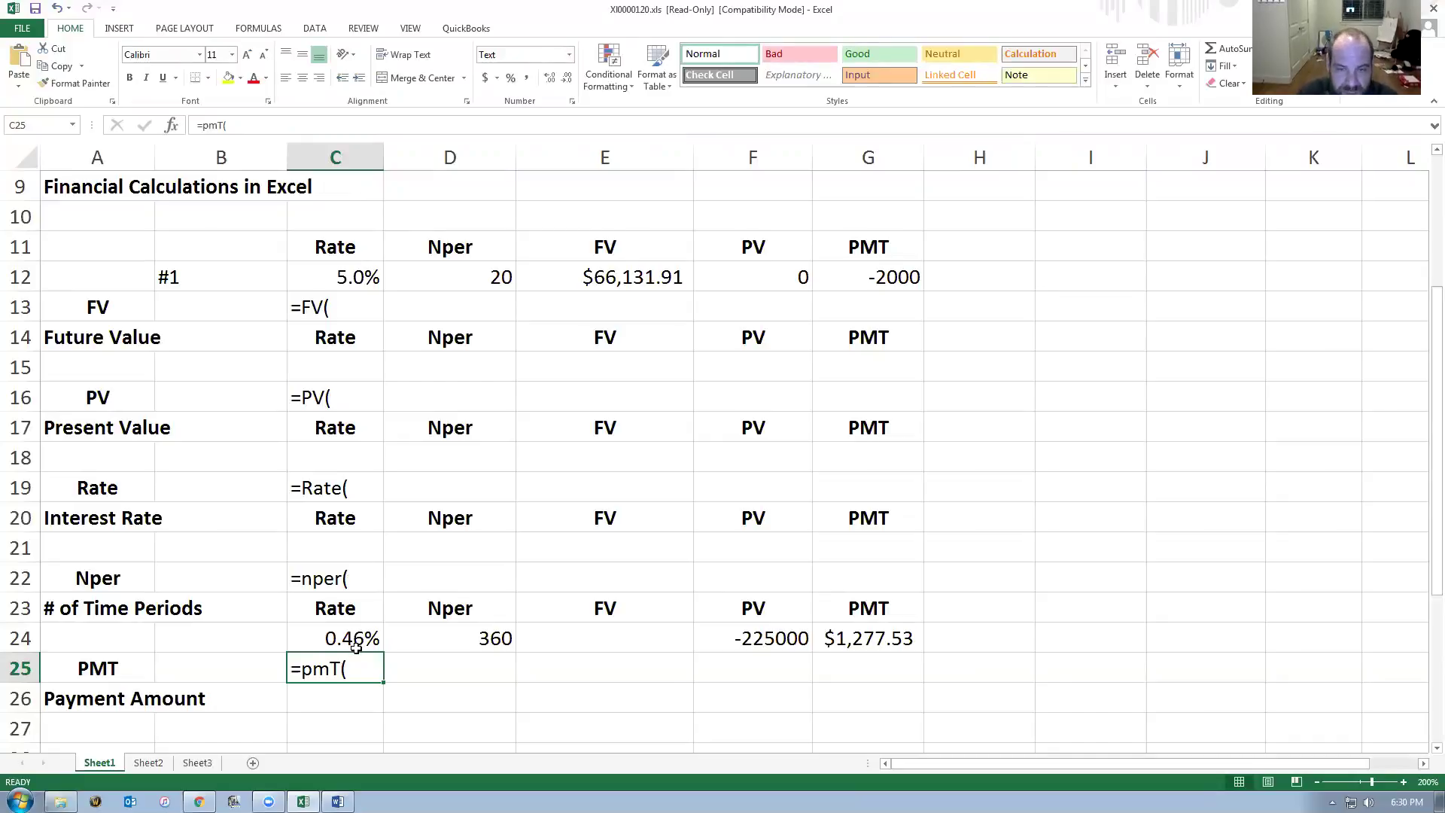
{"action": "left_click", "coordinate": [865, 635]}
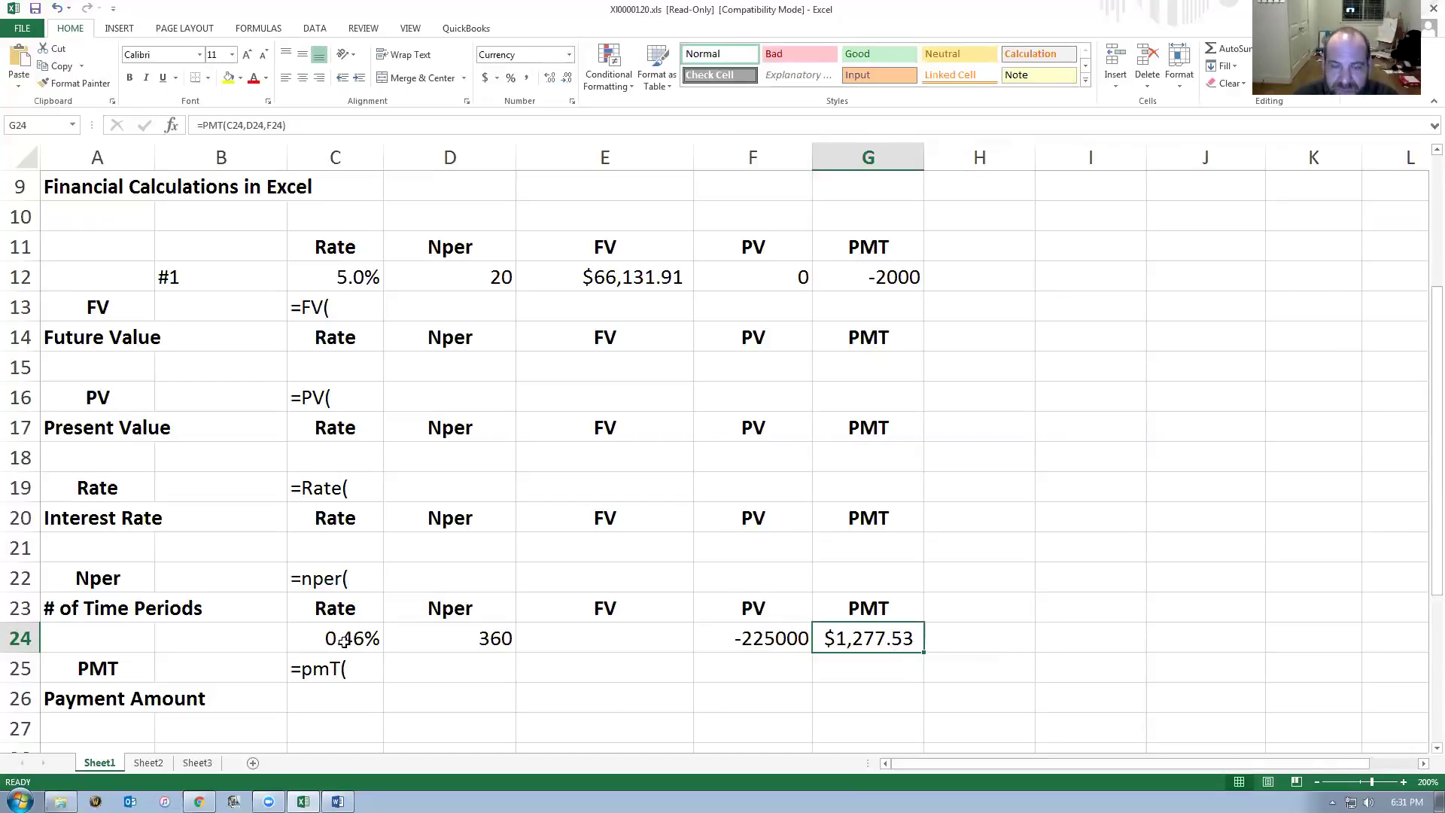
Label the home loan row with #2 in B24.
{"action": "left_click", "coordinate": [237, 638]}
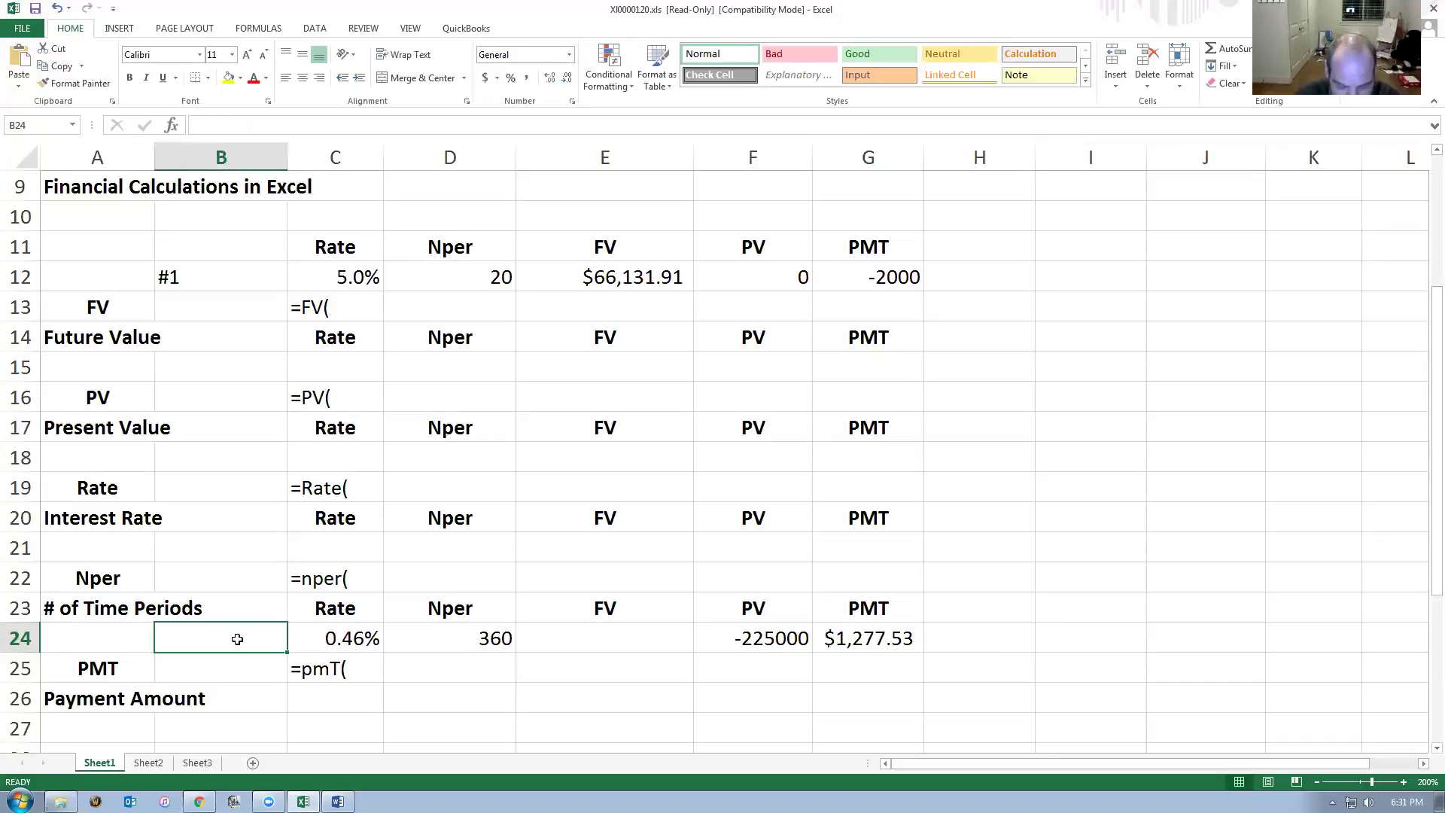
{"action": "type", "text": "#2"}
{"action": "key", "text": "Return"}
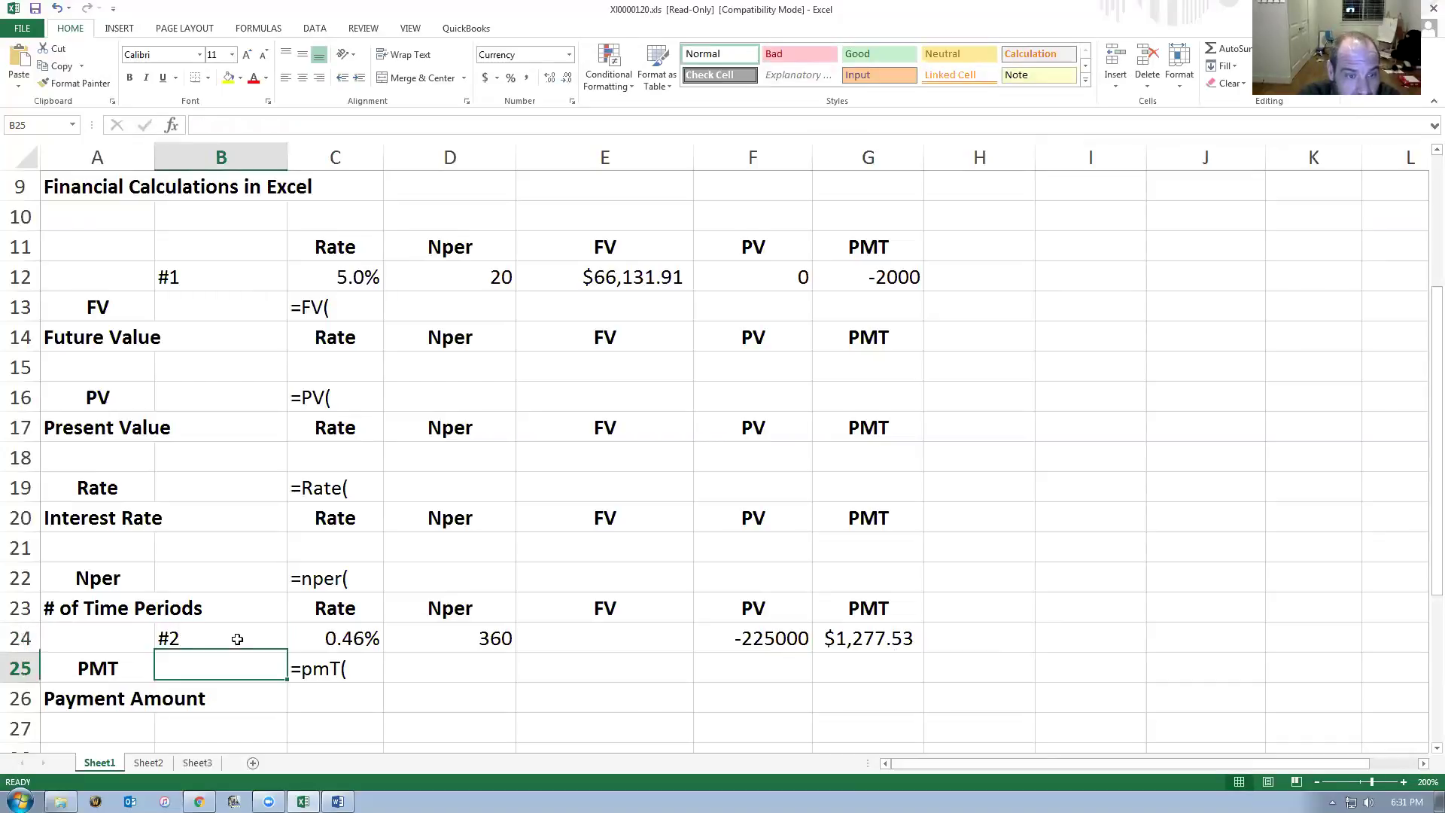
Make the exercise labels #1 in B12 and #2 in B24 bold.
{"action": "left_click", "coordinate": [237, 639]}
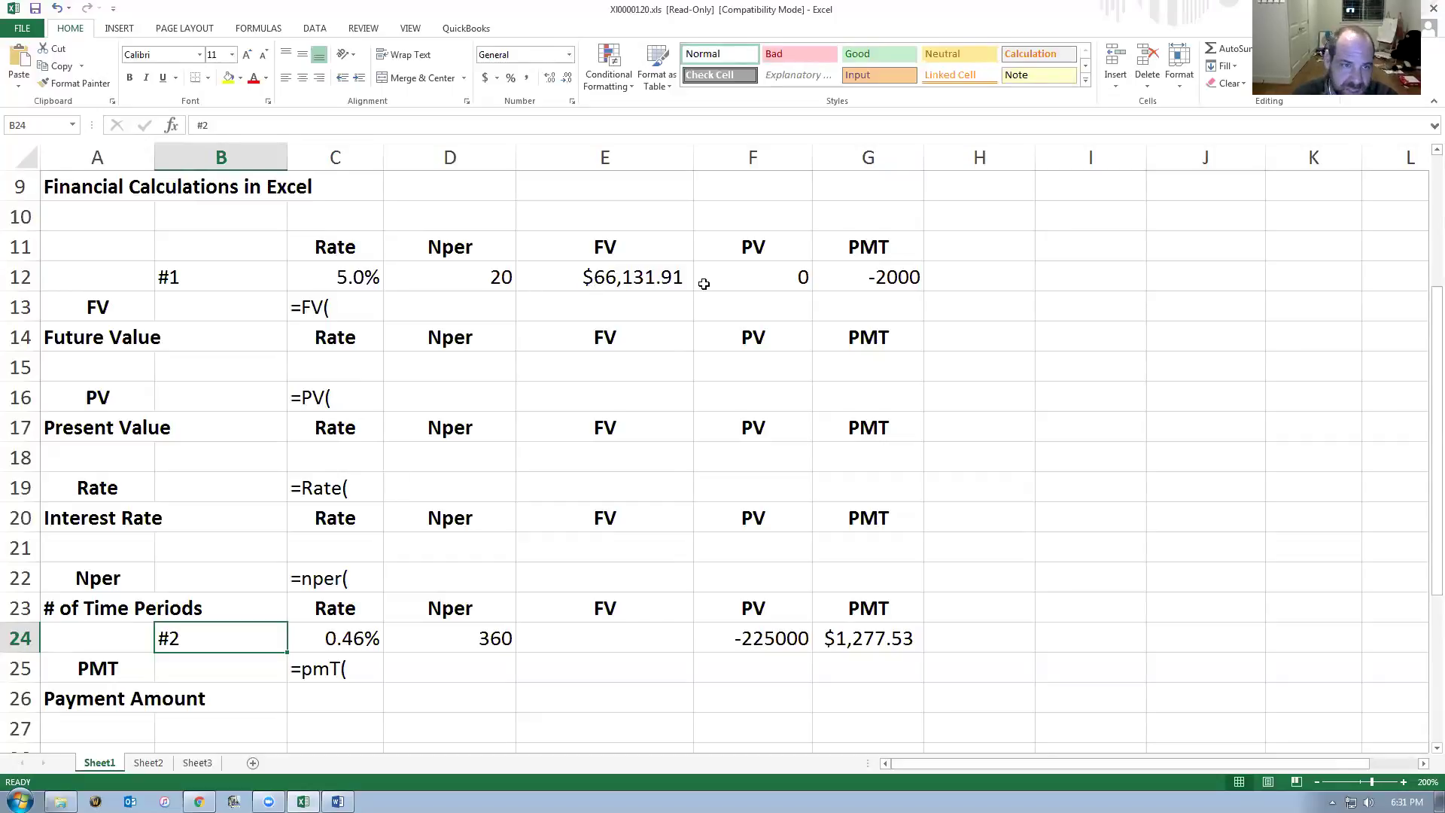
{"action": "left_click", "coordinate": [212, 282], "text": "ctrl"}
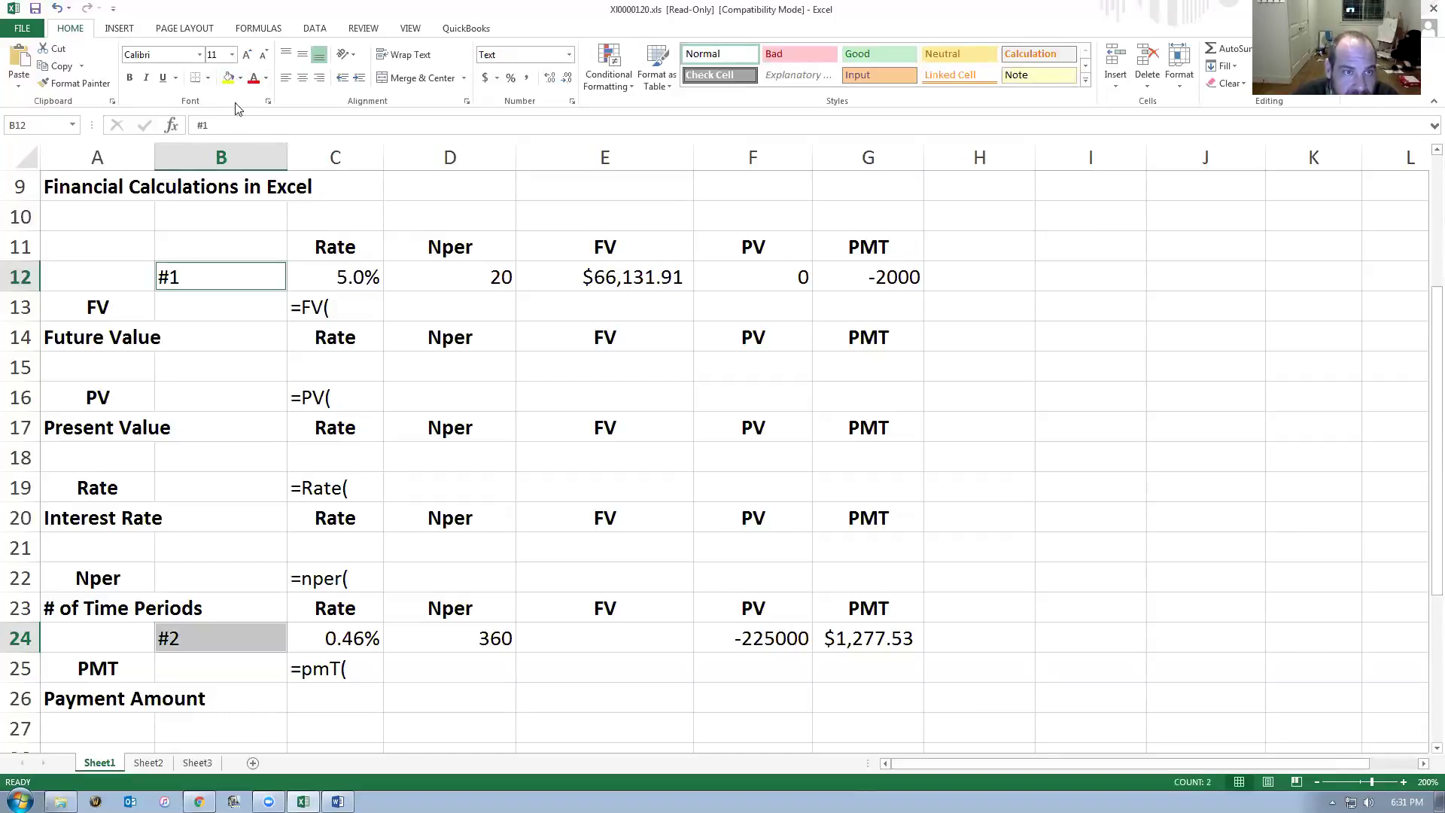
{"action": "left_click", "coordinate": [130, 78]}
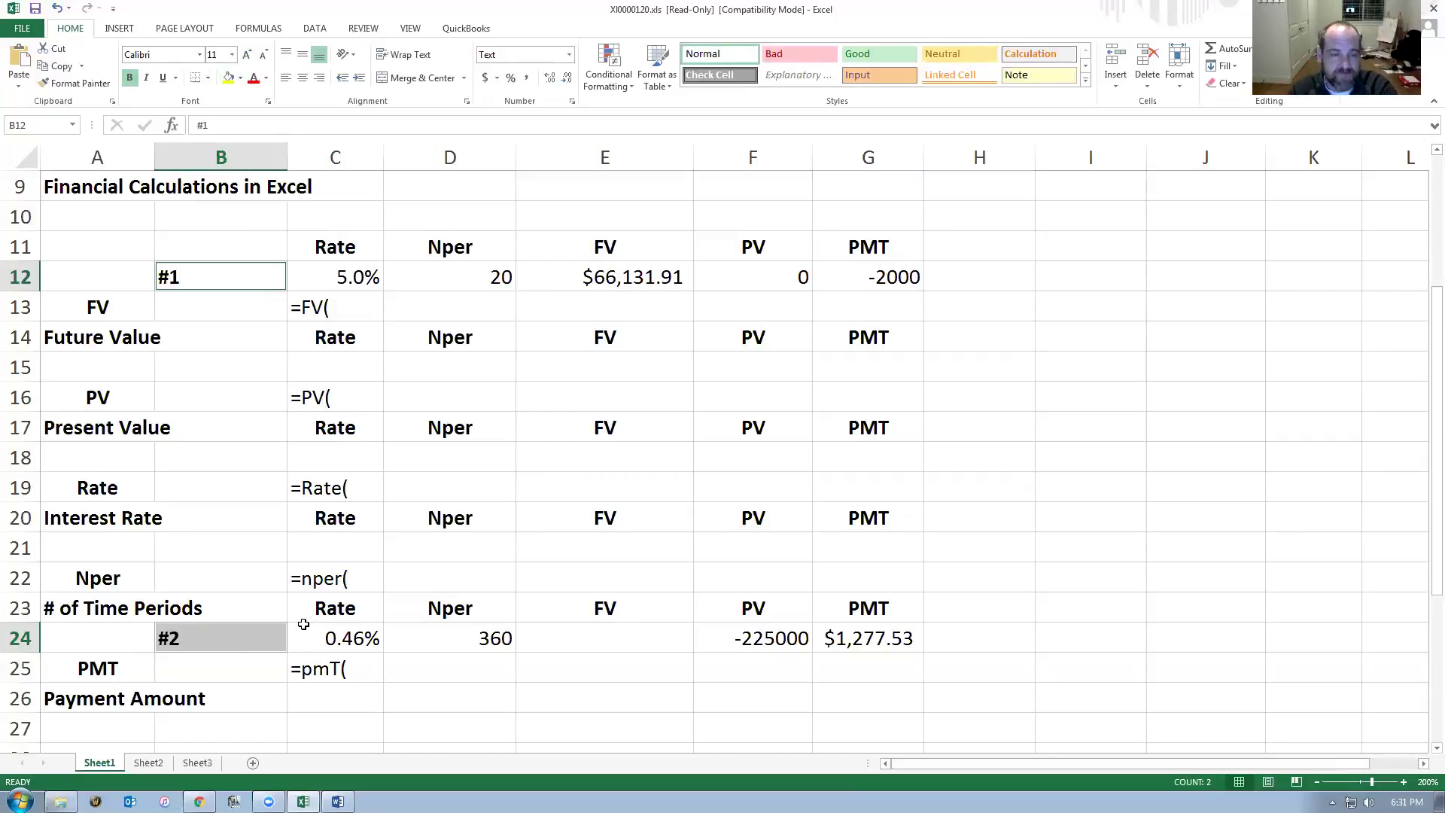
{"action": "left_click", "coordinate": [406, 696]}
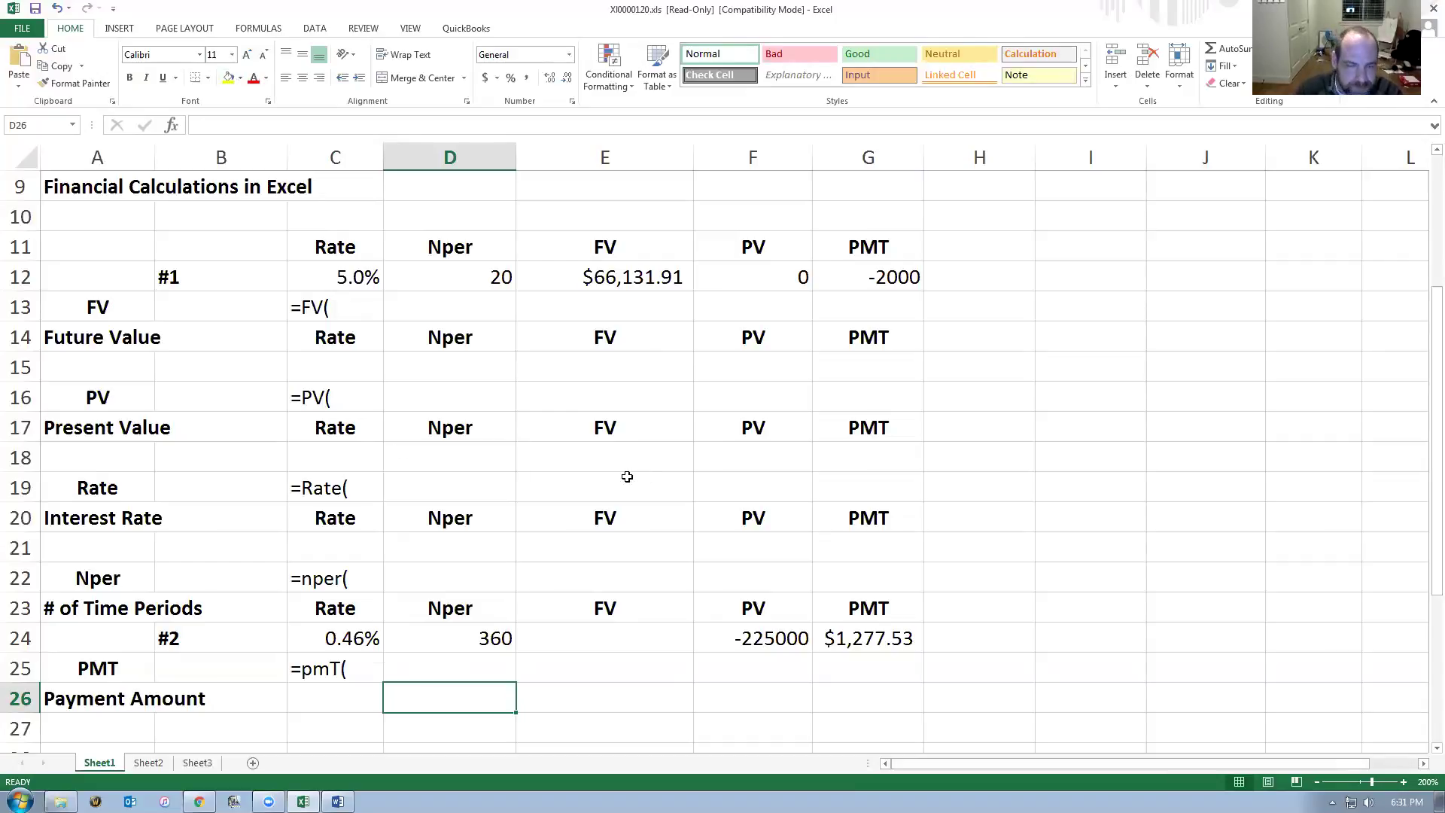
Review the exercises in the Word document against the #2 loan row, the payment formula in G24 and the PV in F12.
{"action": "key", "text": "alt+Tab"}
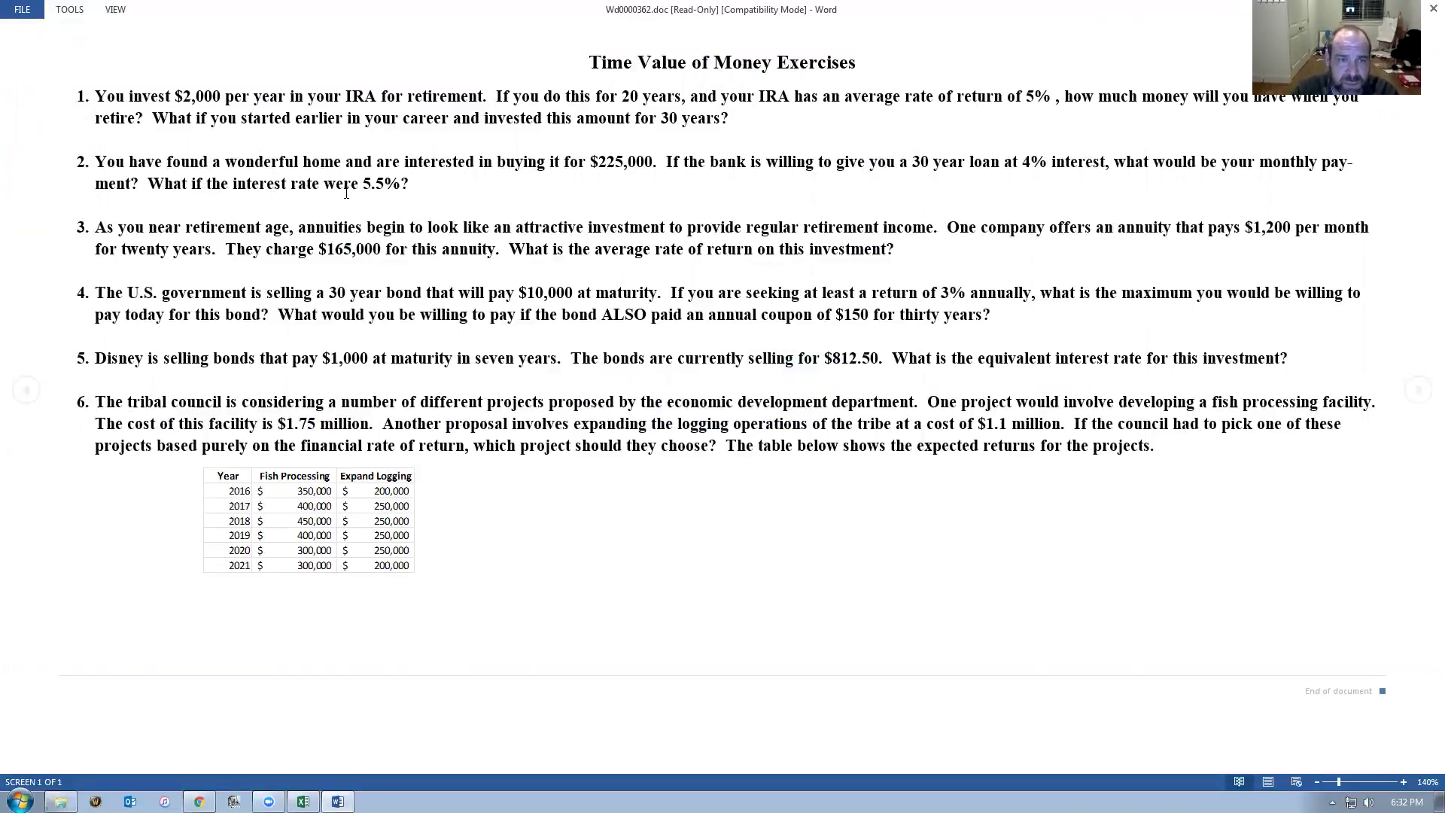
{"action": "key", "text": "alt"}
{"action": "key", "text": "alt"}
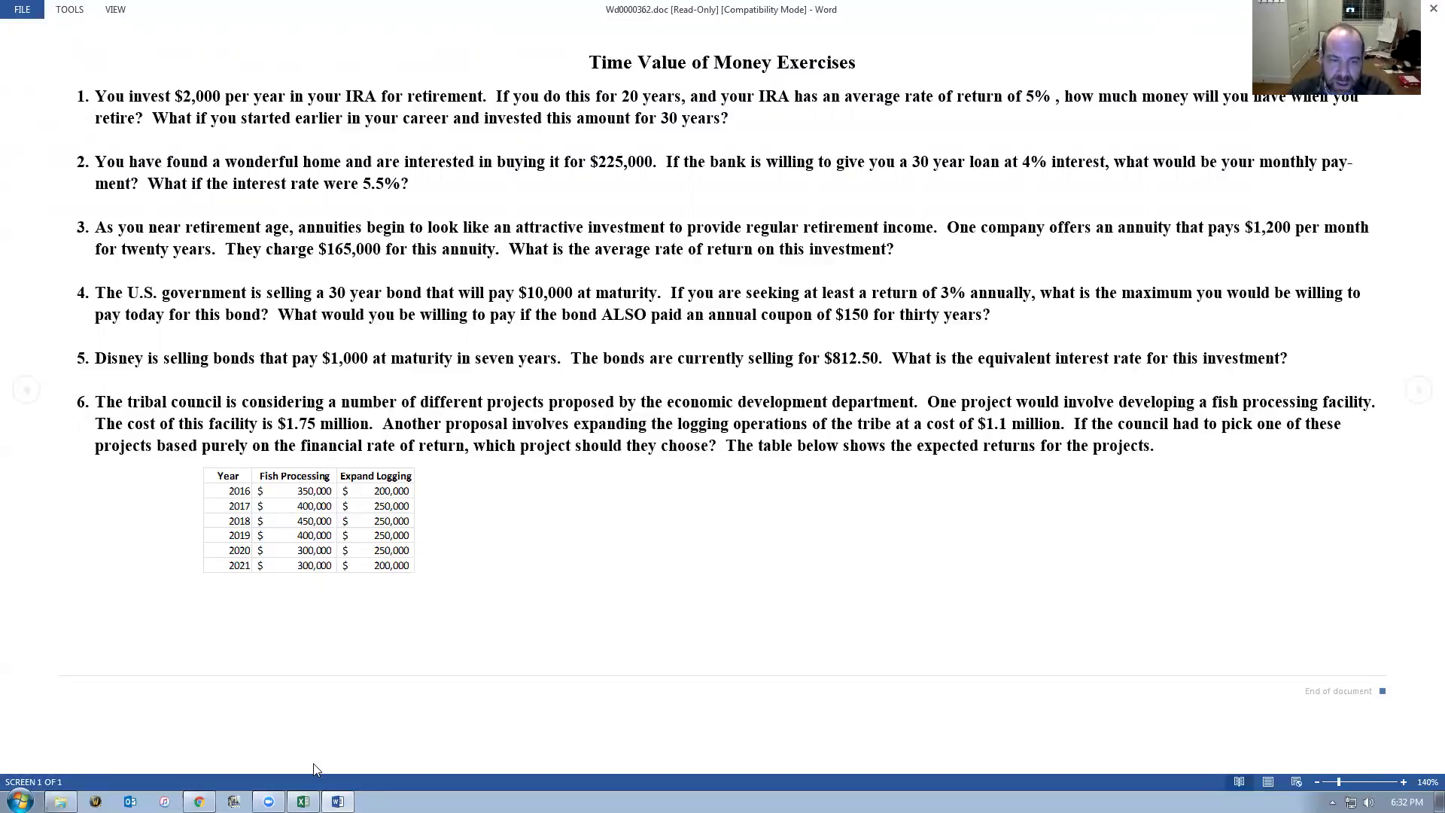
{"action": "left_click", "coordinate": [304, 802]}
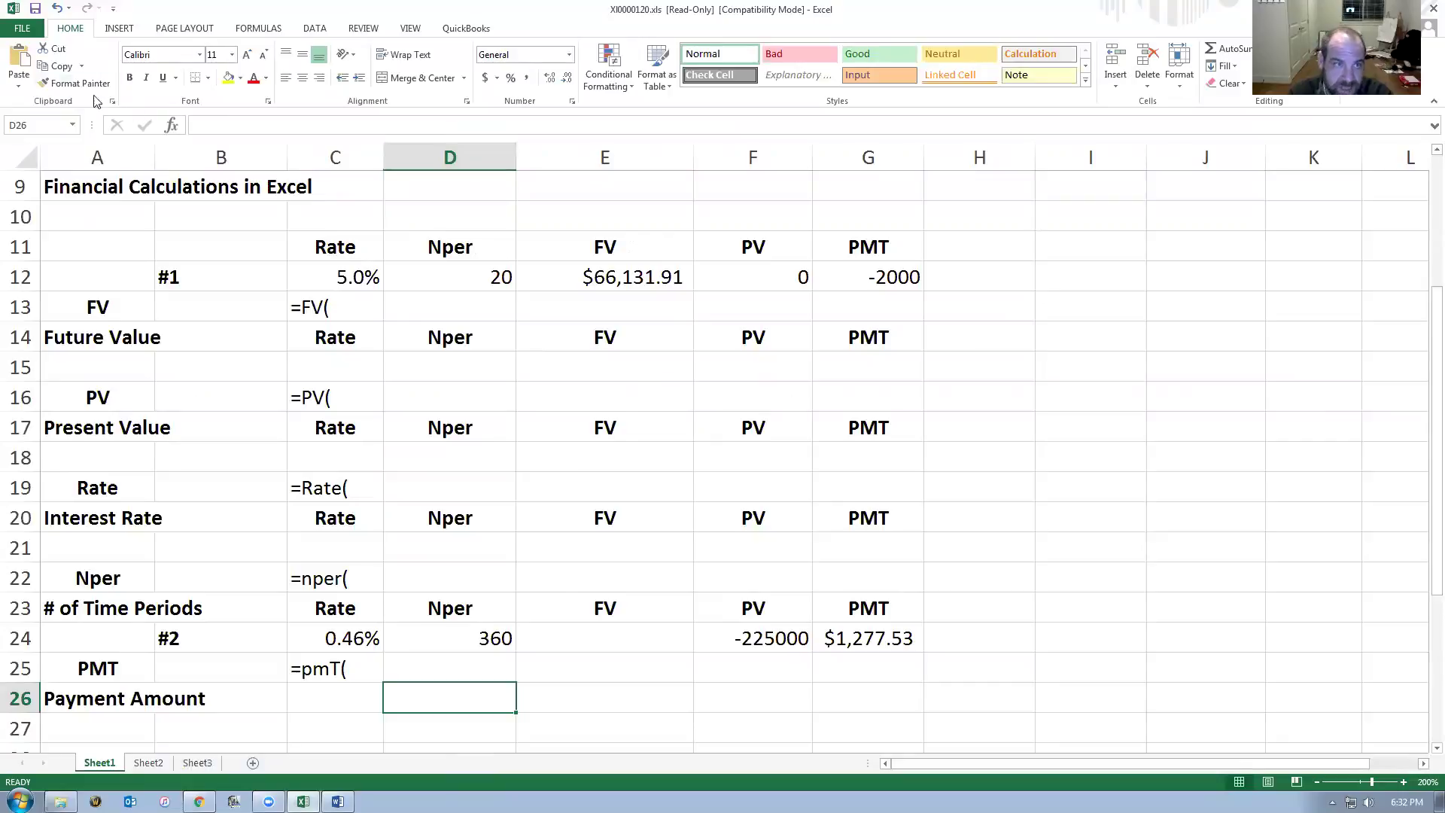
{"action": "left_click", "coordinate": [221, 634]}
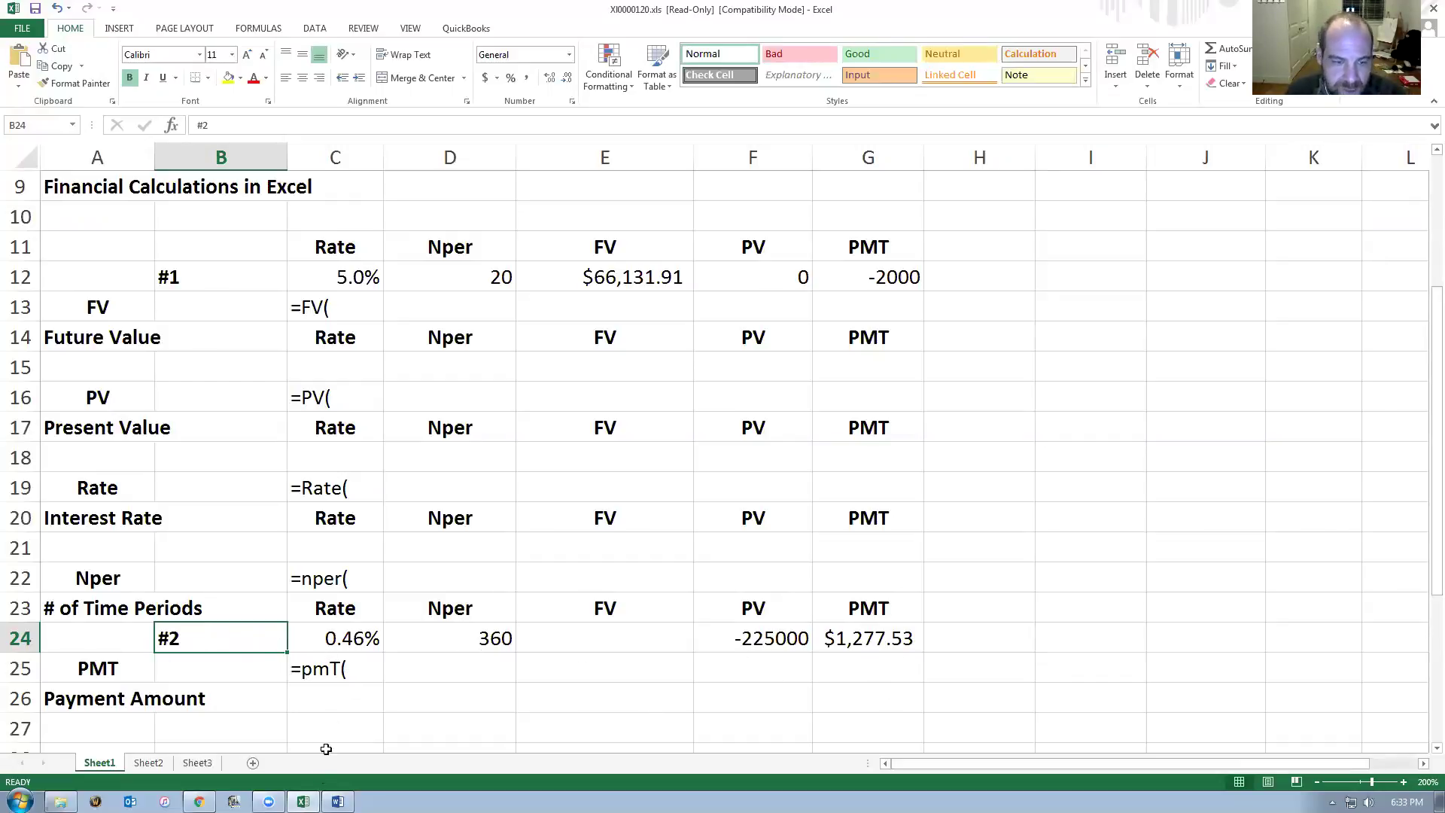
{"action": "left_click", "coordinate": [337, 802]}
{"action": "left_click", "coordinate": [303, 801]}
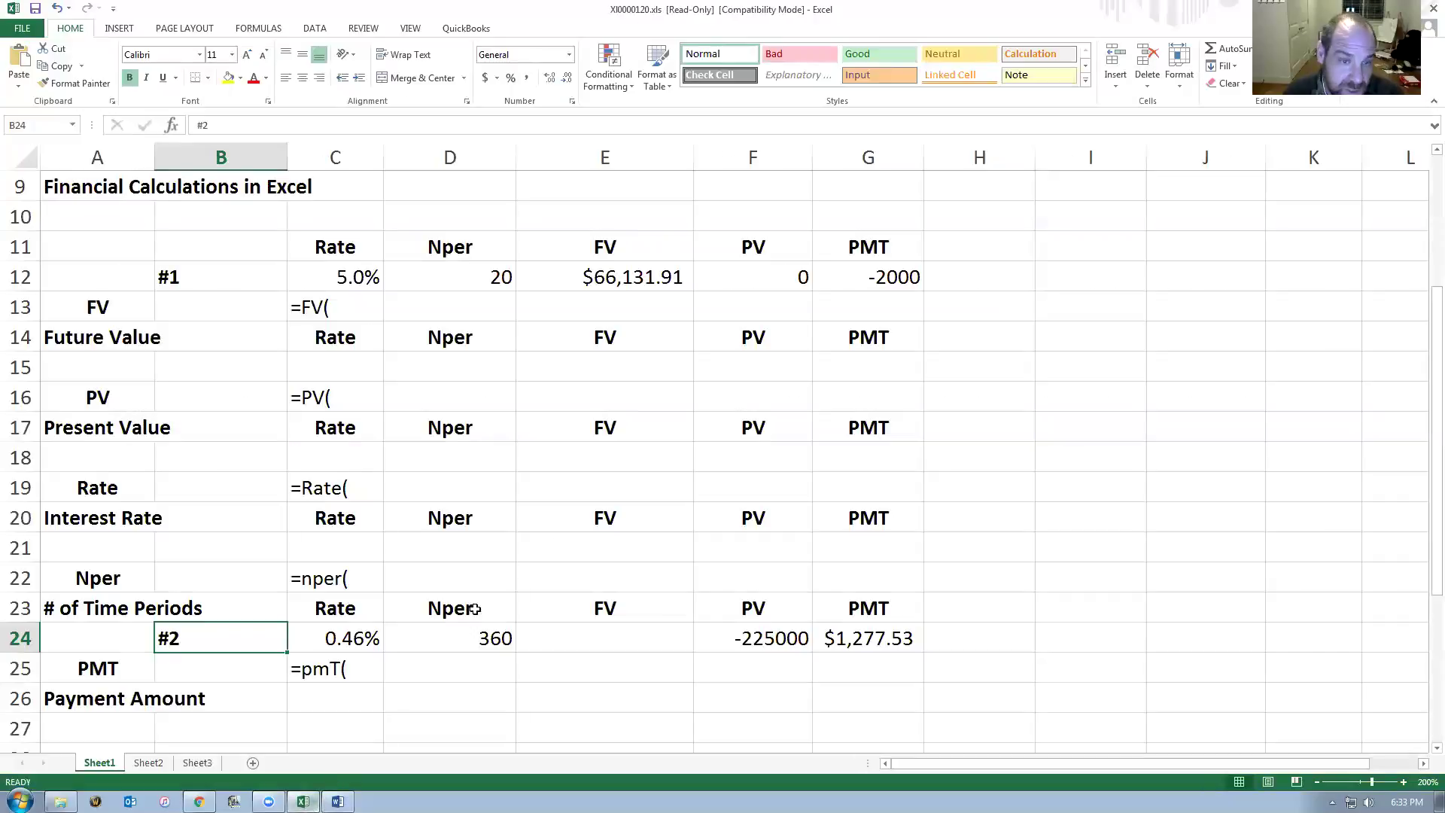
{"action": "left_click", "coordinate": [337, 801]}
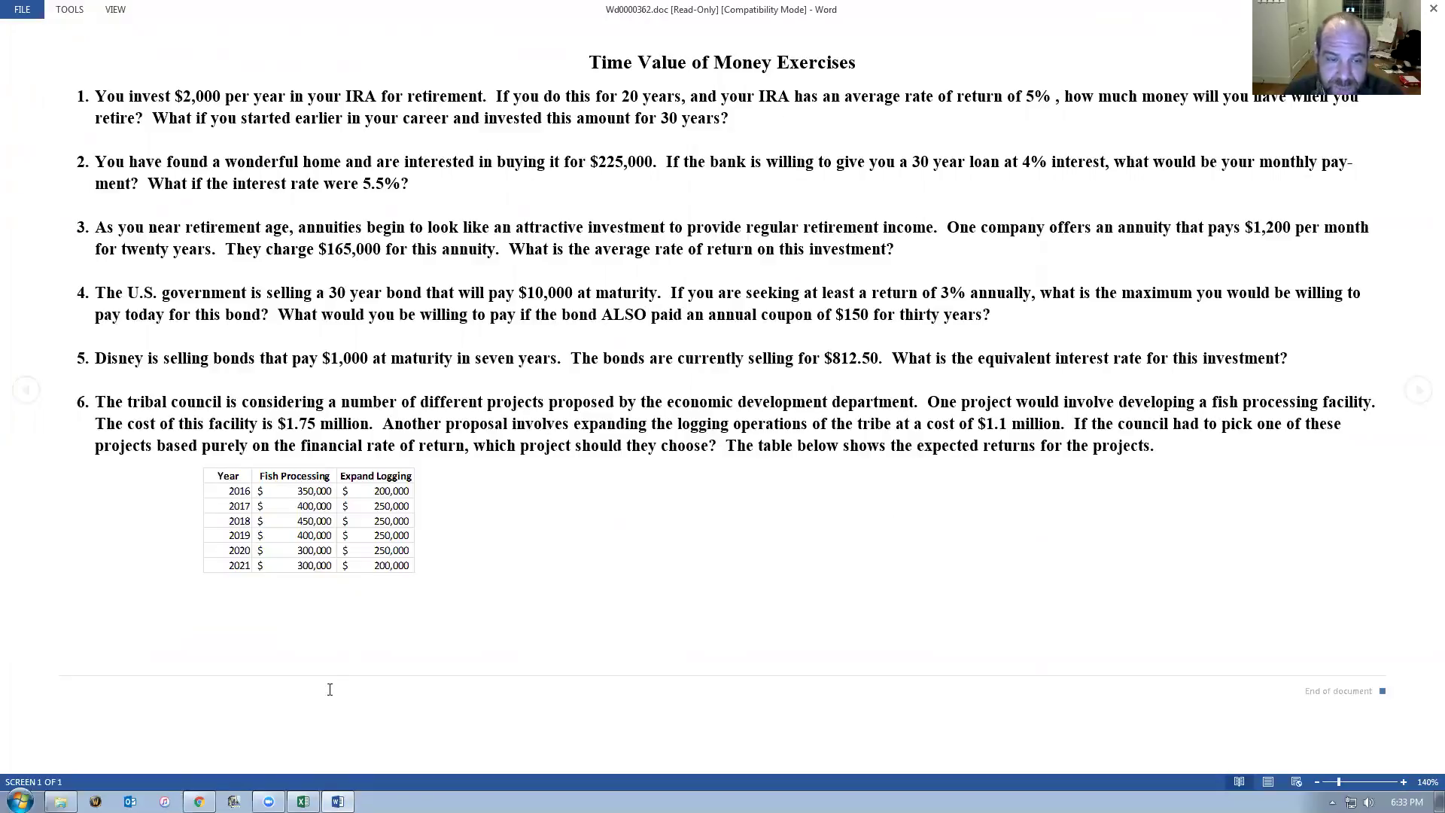
{"action": "left_click", "coordinate": [302, 800]}
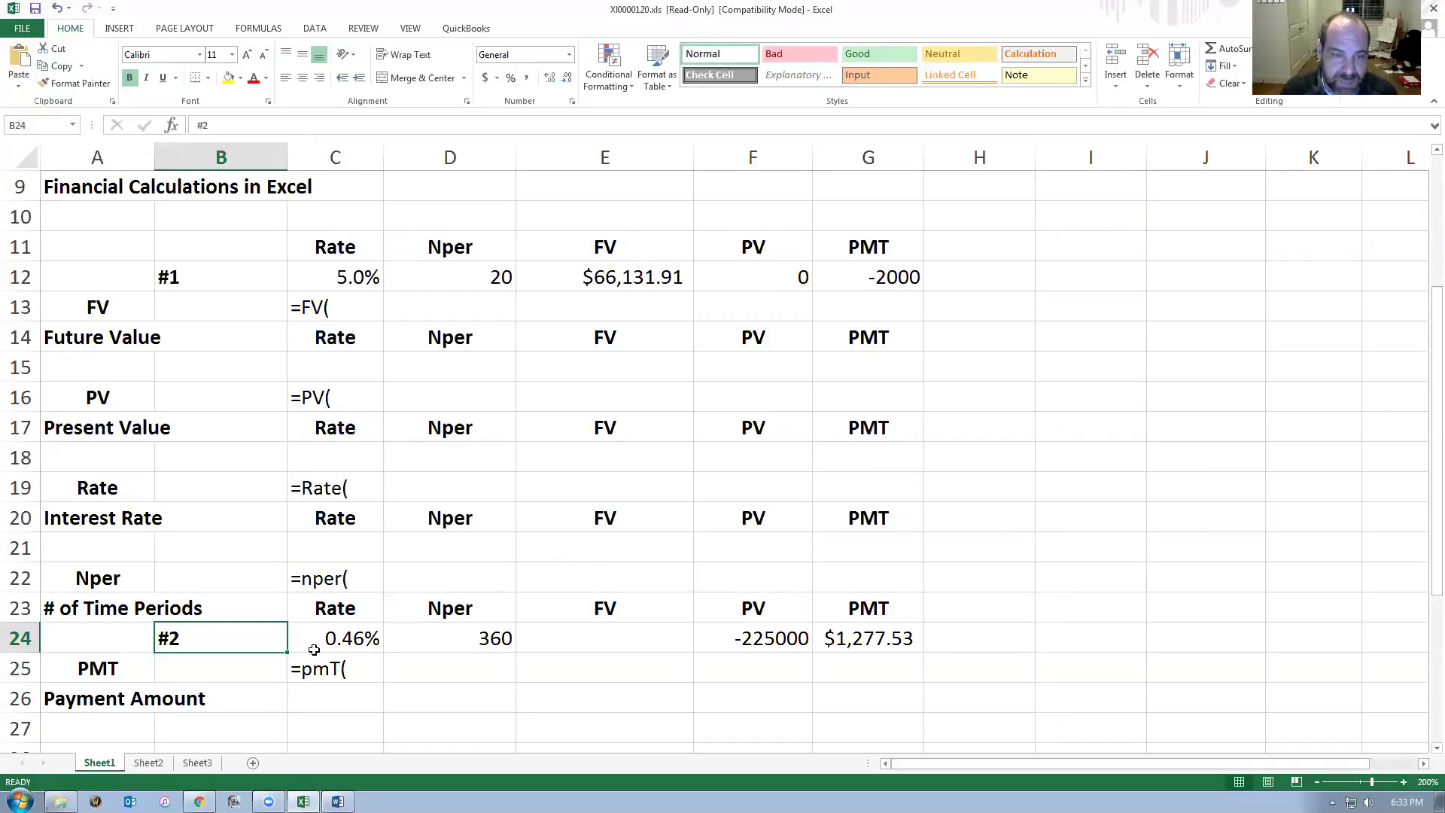
{"action": "left_click", "coordinate": [868, 638]}
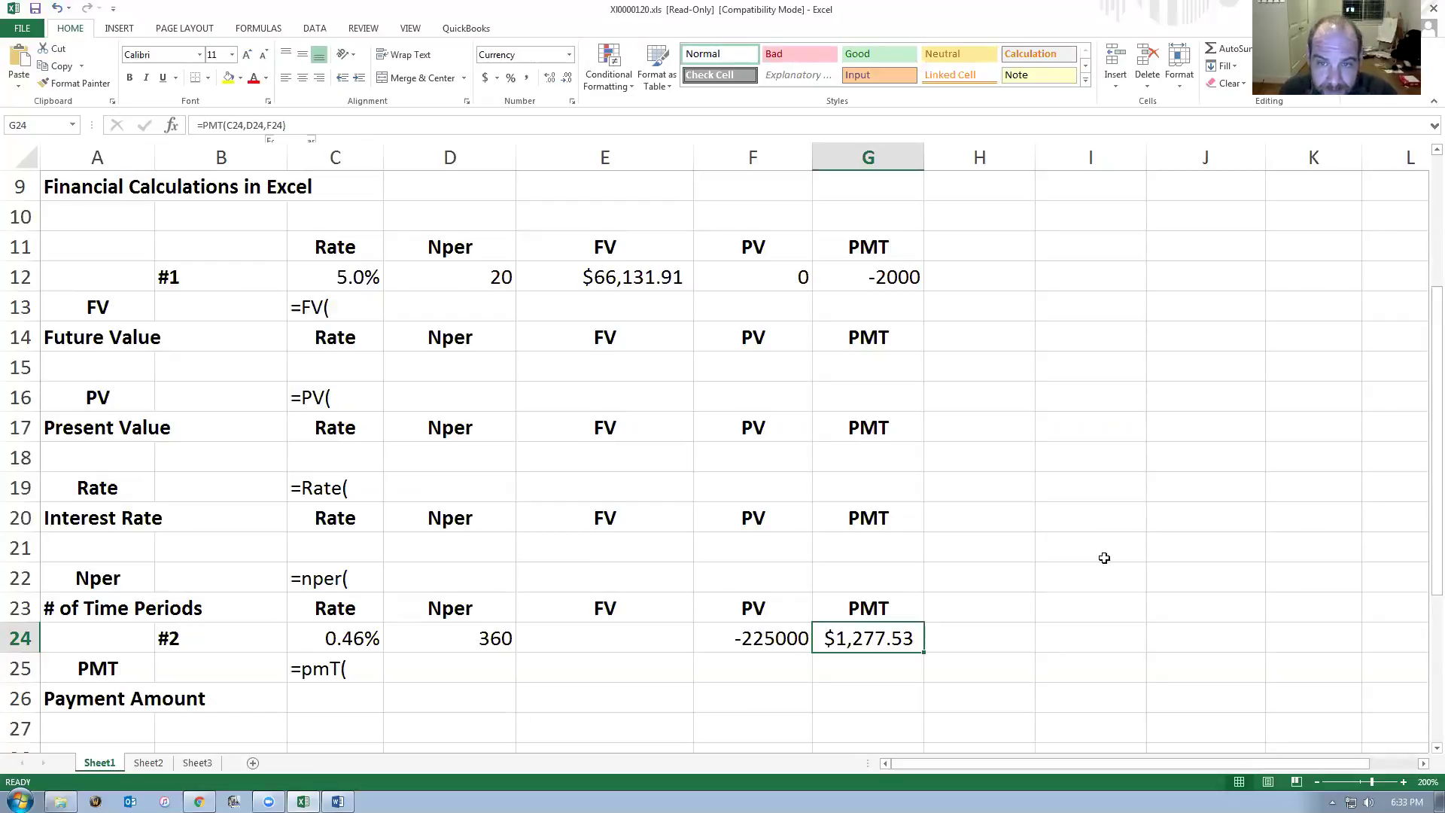
{"action": "key", "text": "alt+Tab"}
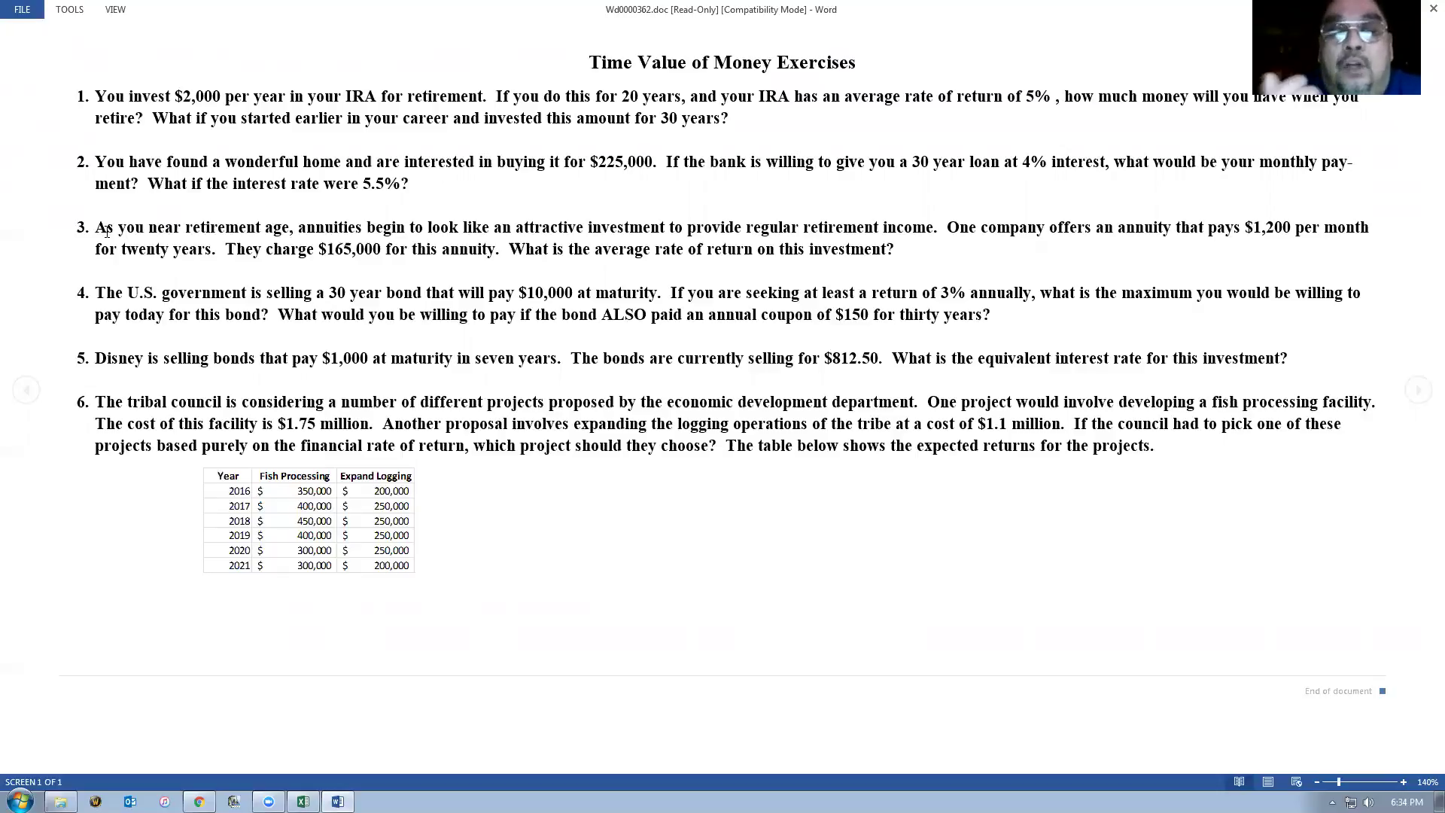
{"action": "key", "text": "alt+Tab"}
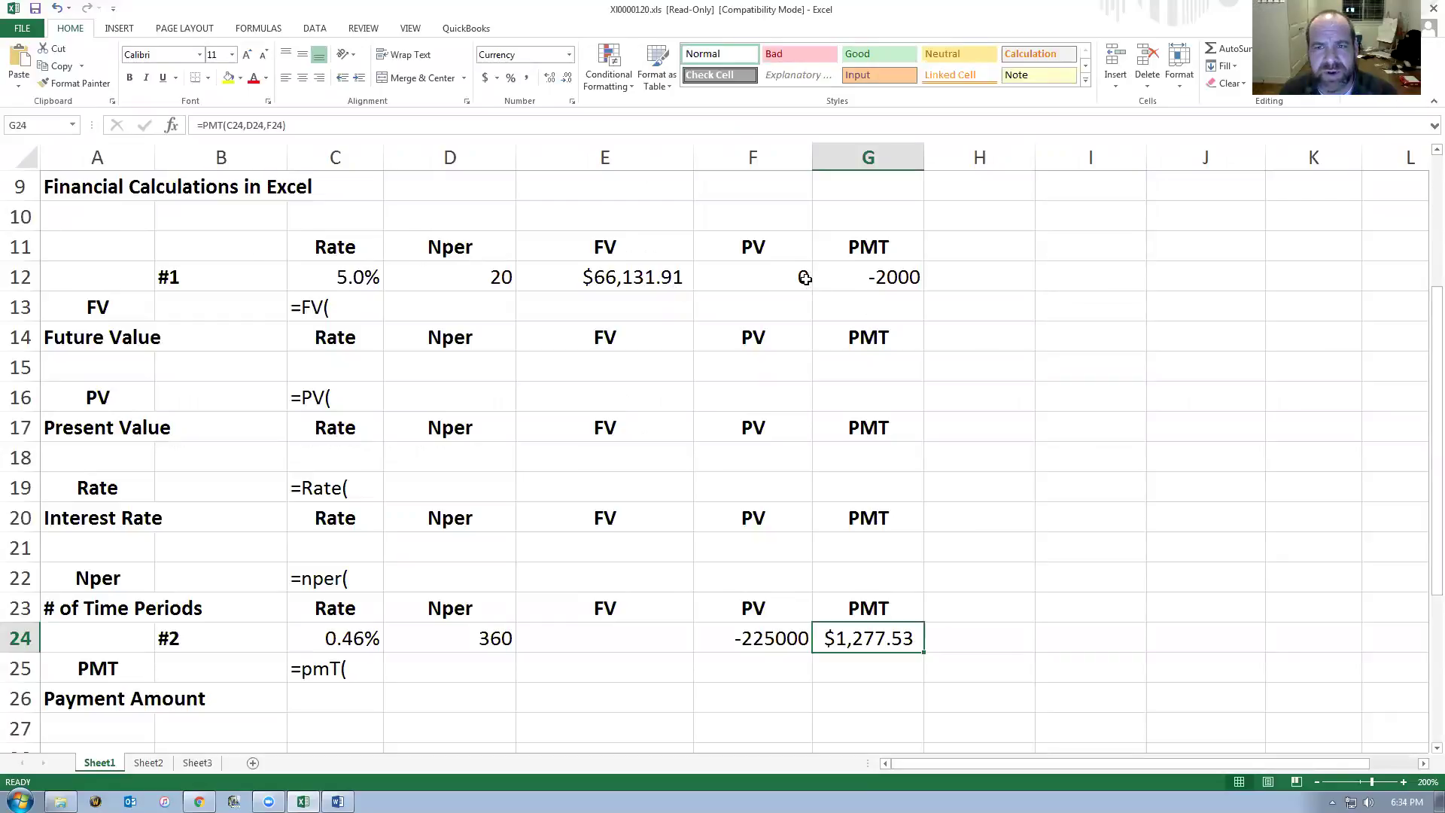
{"action": "left_click", "coordinate": [767, 280]}
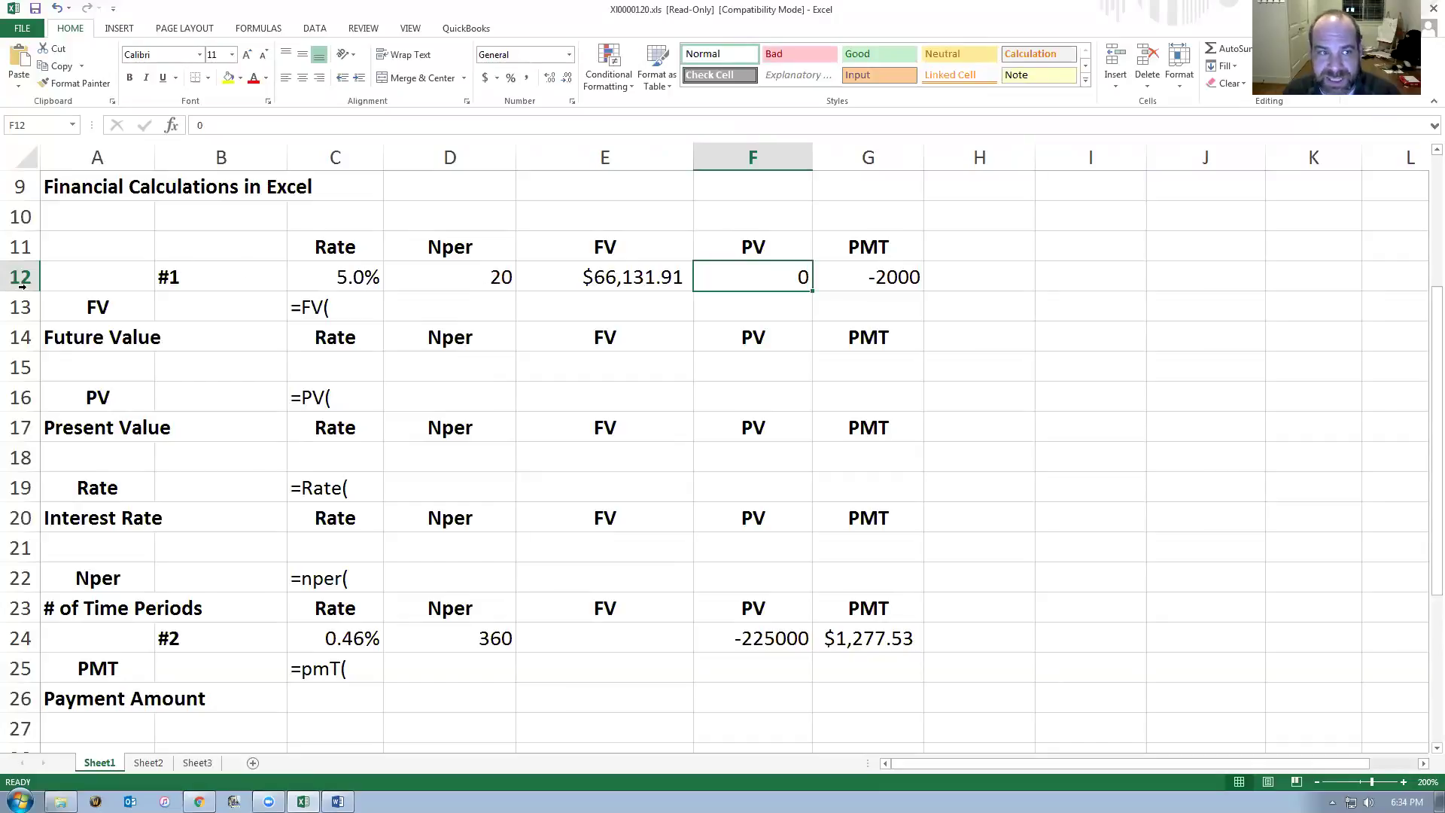
Clear the FV formula from E12 in the #1 row.
{"action": "left_click", "coordinate": [576, 278]}
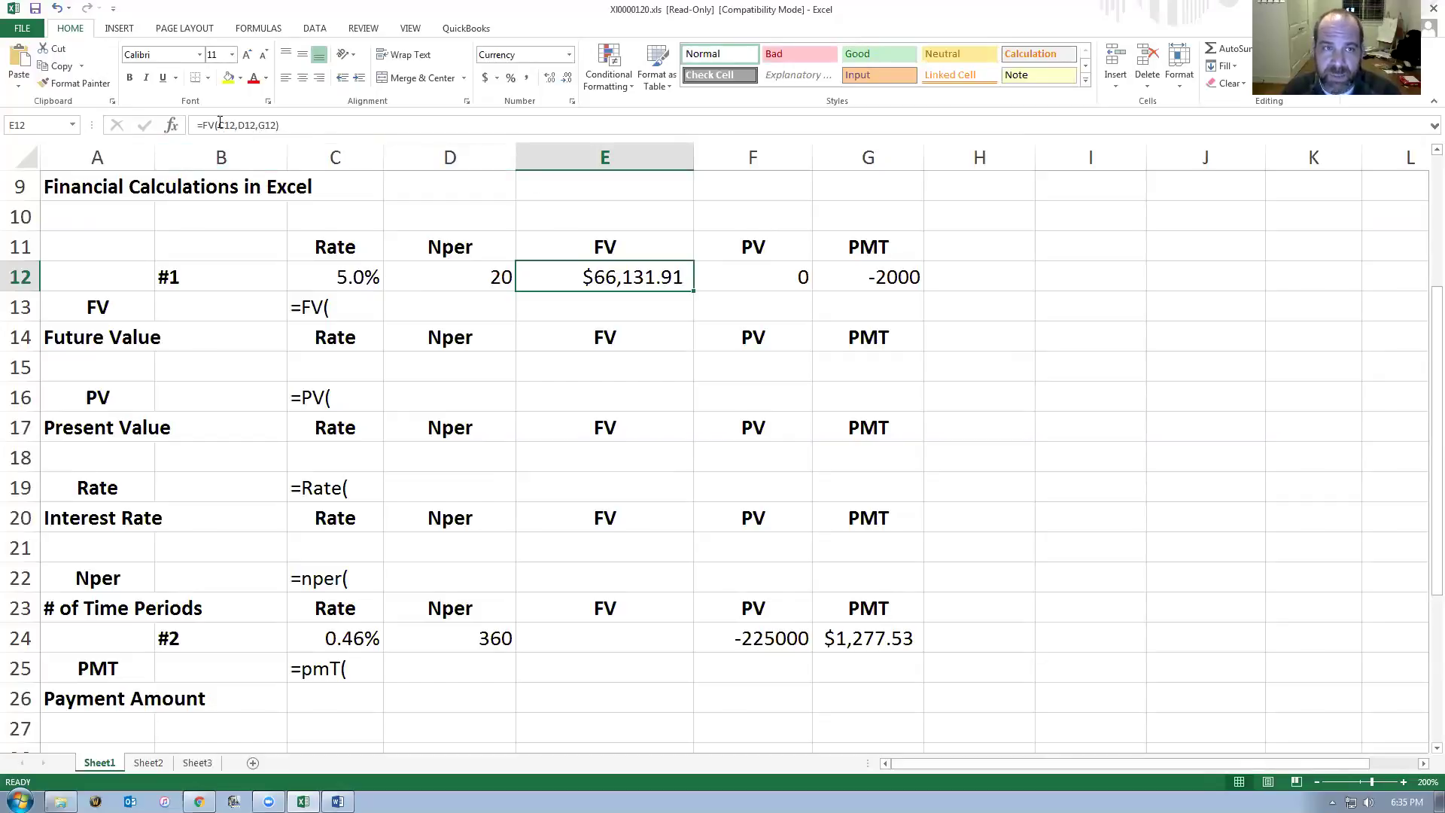
{"action": "left_click", "coordinate": [290, 126]}
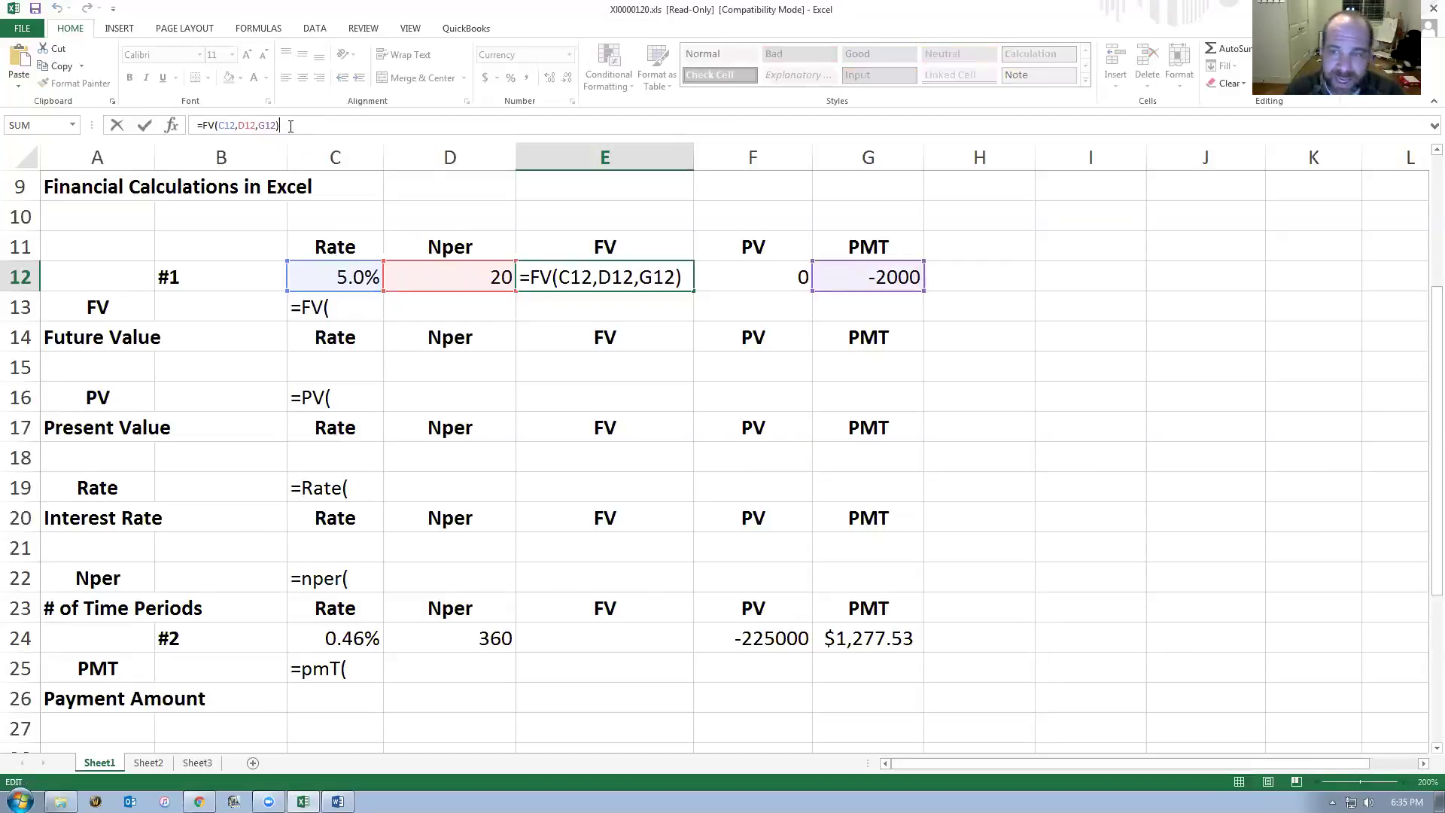
{"action": "key", "text": "BackSpace"}
{"action": "key", "text": "BackSpace"}
{"action": "key", "text": "BackSpace"}
{"action": "key", "text": "BackSpace"}
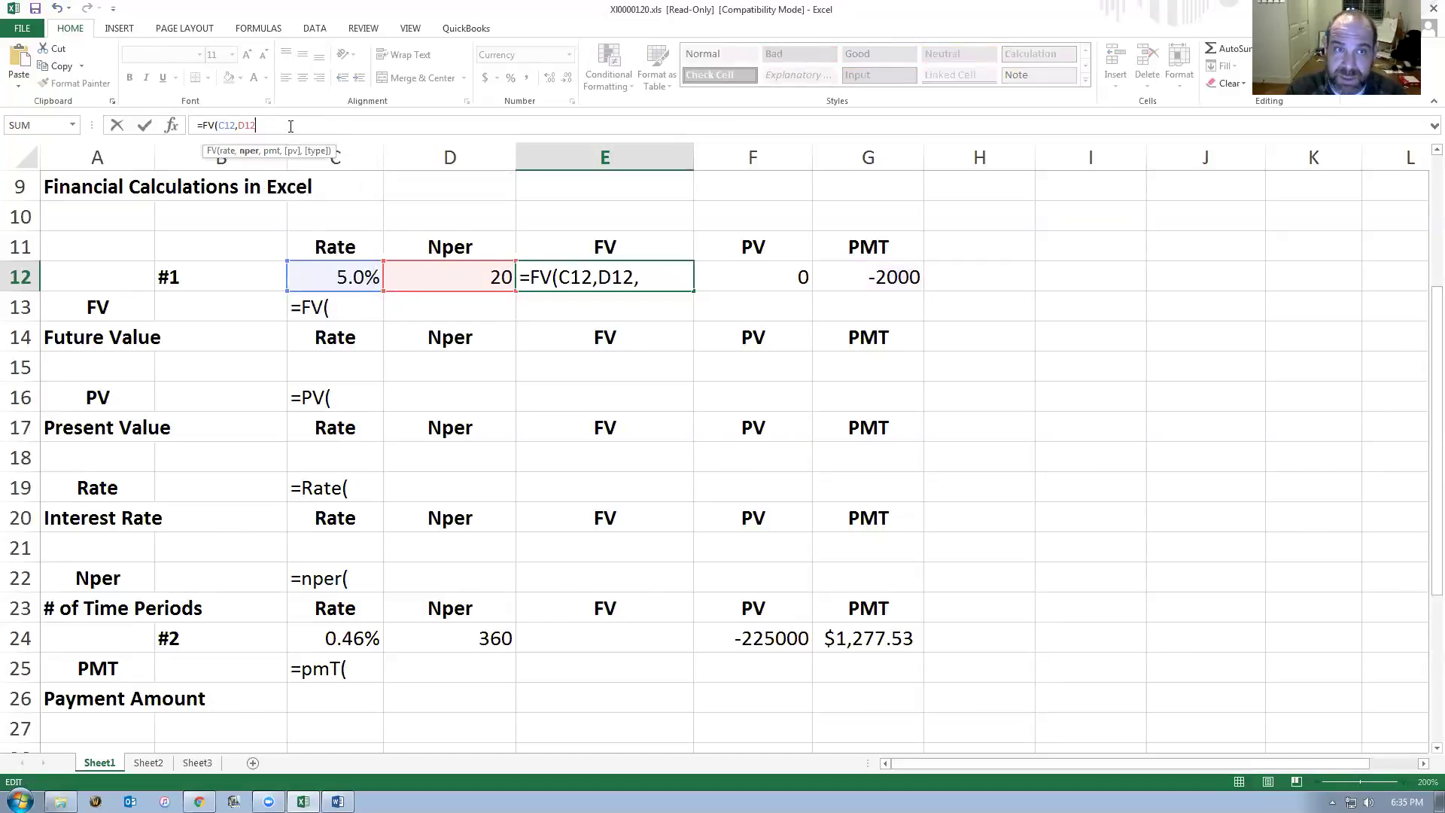
{"action": "type", "text": ","}
{"action": "key", "text": "BackSpace"}
{"action": "key", "text": "BackSpace"}
{"action": "key", "text": "BackSpace"}
{"action": "key", "text": "BackSpace"}
{"action": "key", "text": "BackSpace"}
{"action": "key", "text": "BackSpace"}
{"action": "key", "text": "BackSpace"}
{"action": "key", "text": "BackSpace"}
{"action": "key", "text": "BackSpace"}
{"action": "key", "text": "BackSpace"}
{"action": "key", "text": "BackSpace"}
{"action": "key", "text": "BackSpace"}
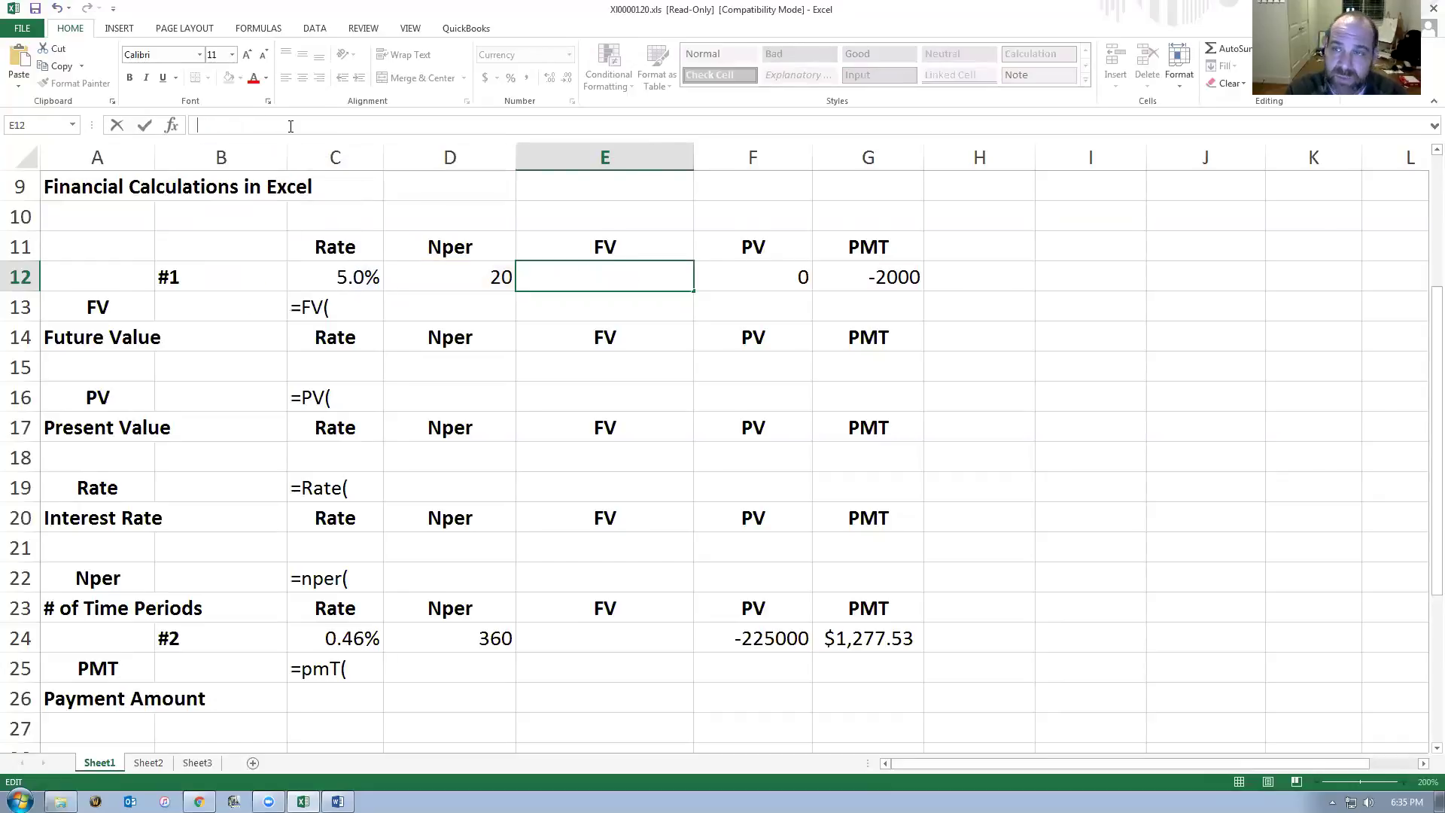
{"action": "left_click", "coordinate": [775, 475]}
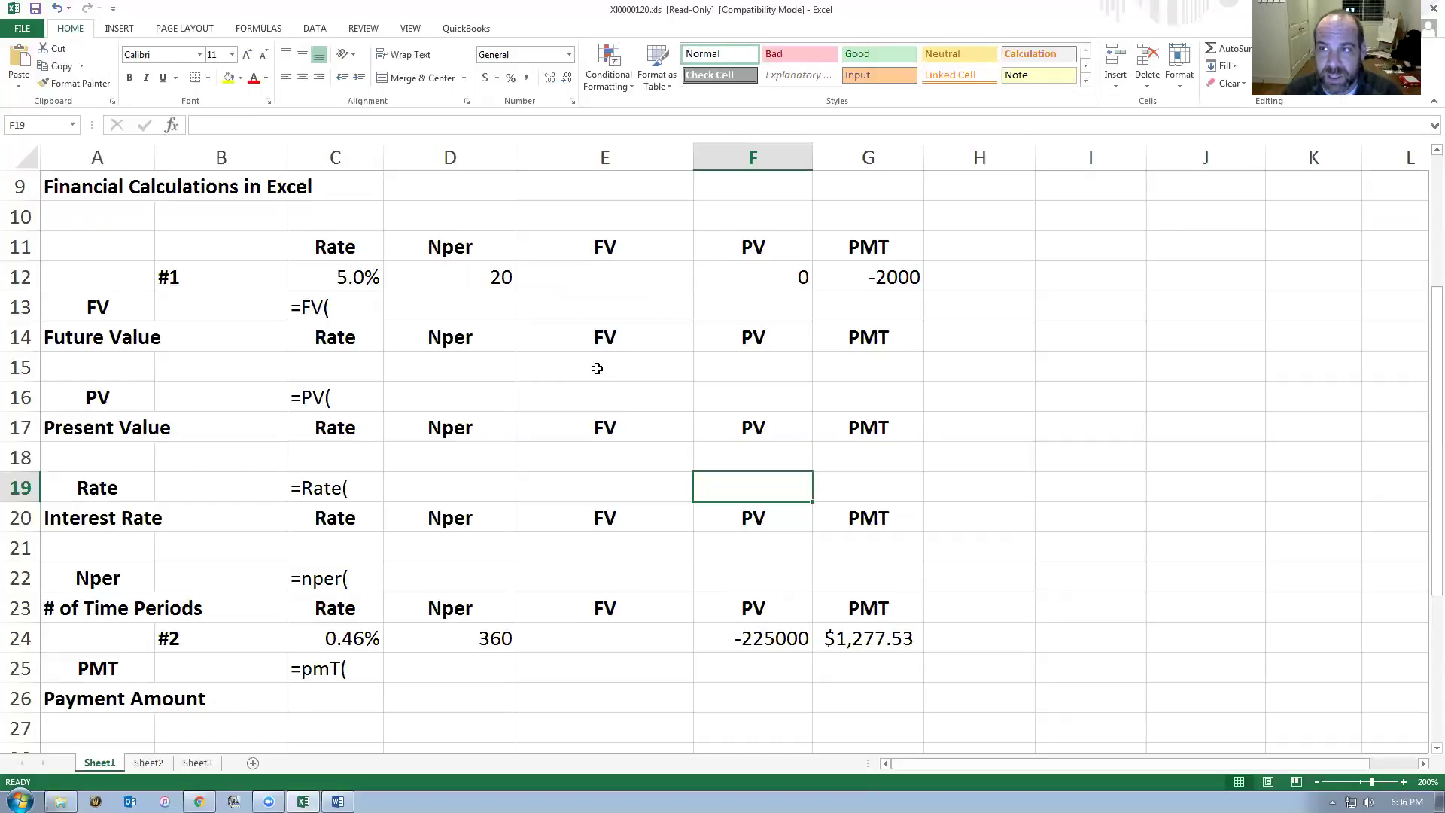
Check exercise 3 in the Word document and enter 1200 as the monthly PMT in G18.
{"action": "key", "text": "alt"}
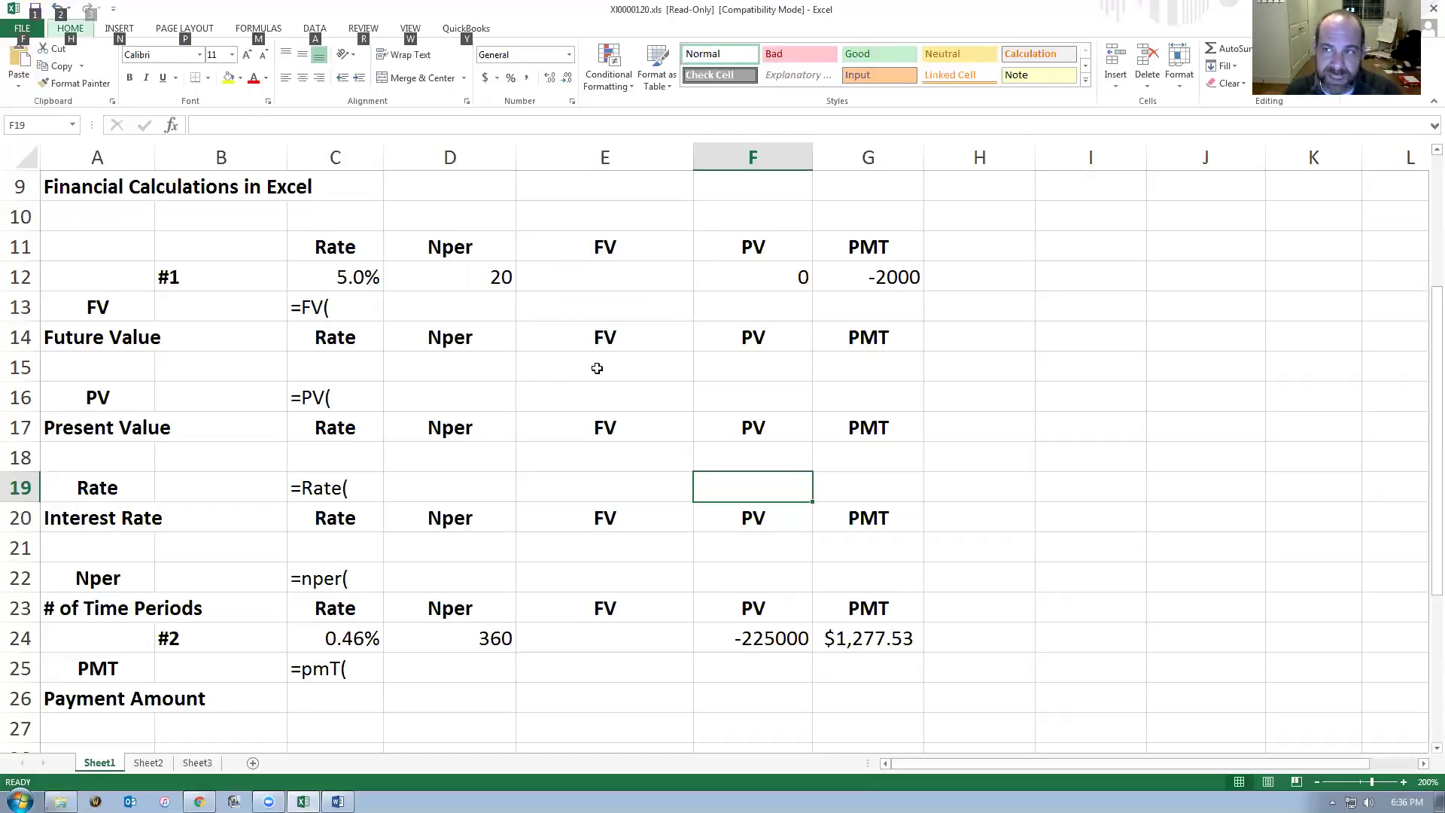
{"action": "key", "text": "alt+Tab"}
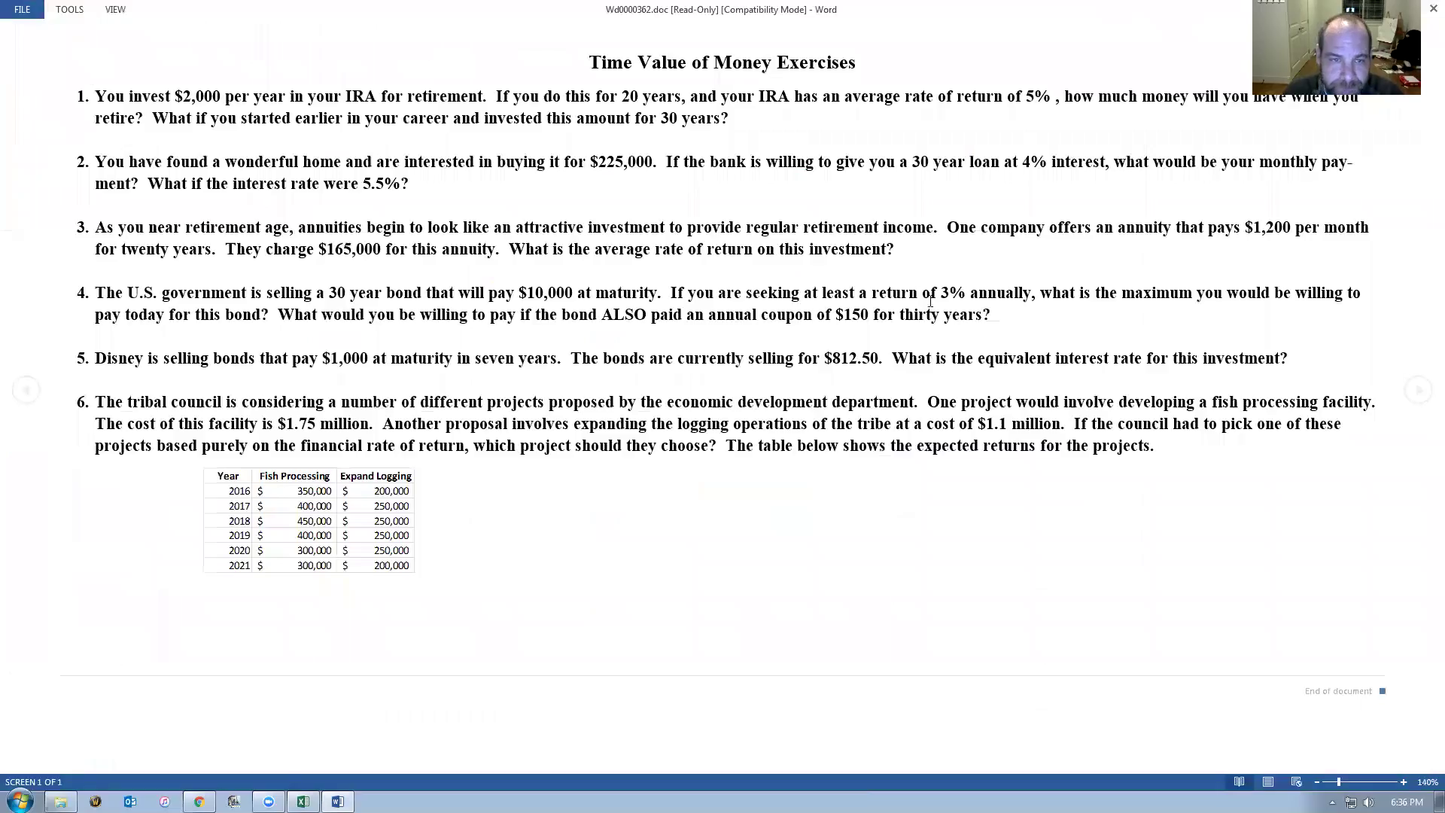
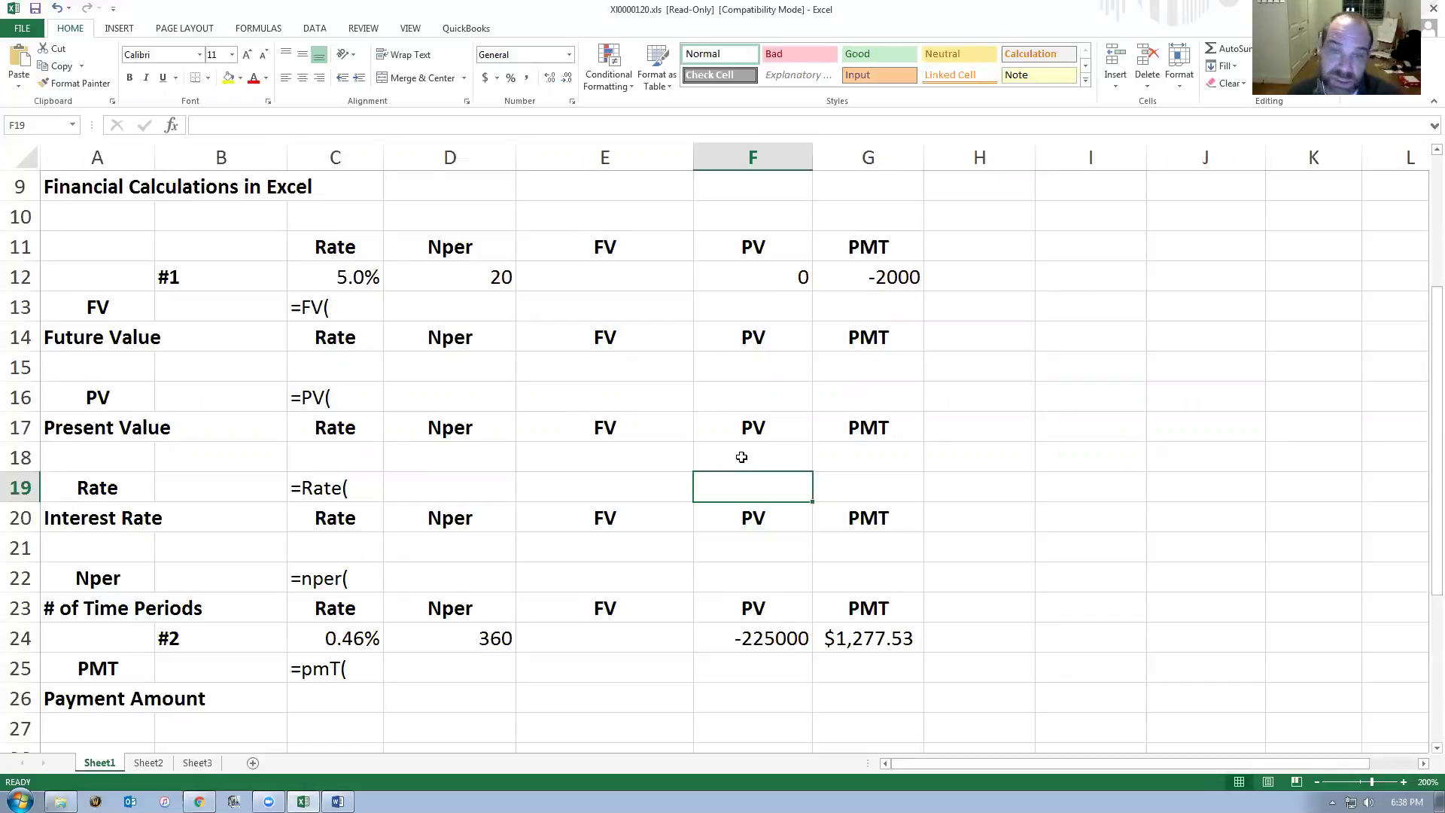
{"action": "left_click", "coordinate": [858, 447]}
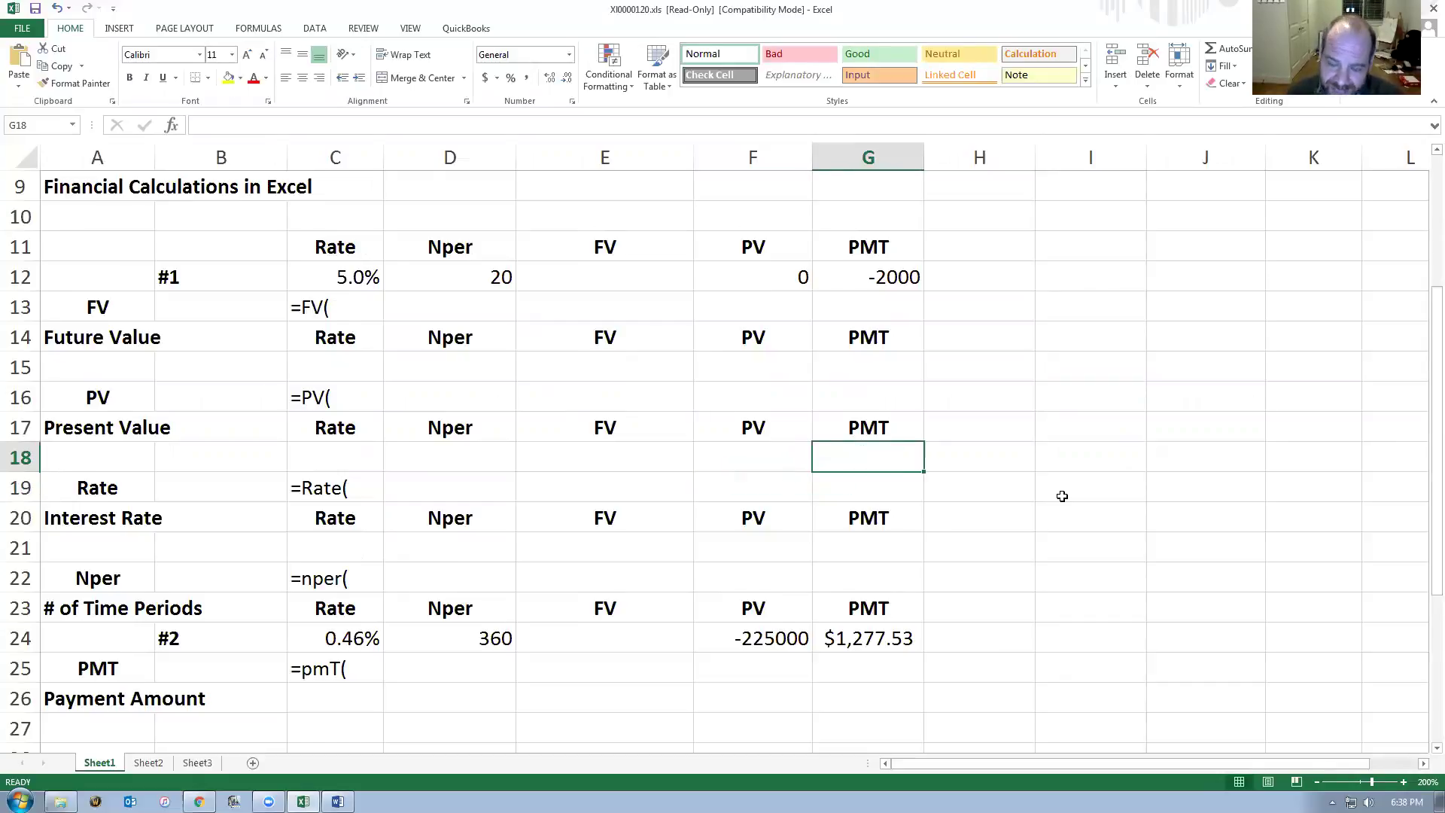
{"action": "type", "text": "1200"}
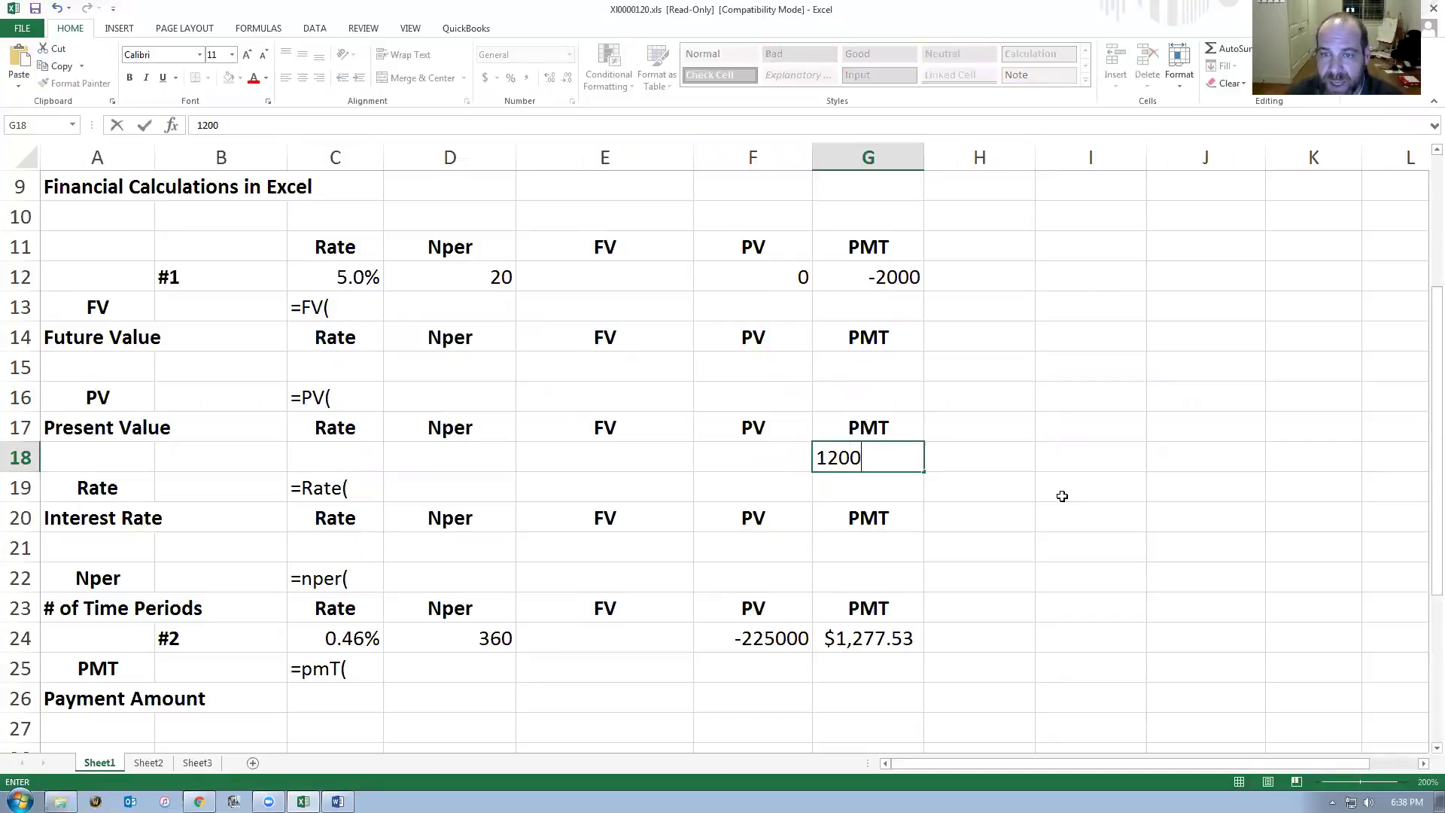
{"action": "key", "text": "Return"}
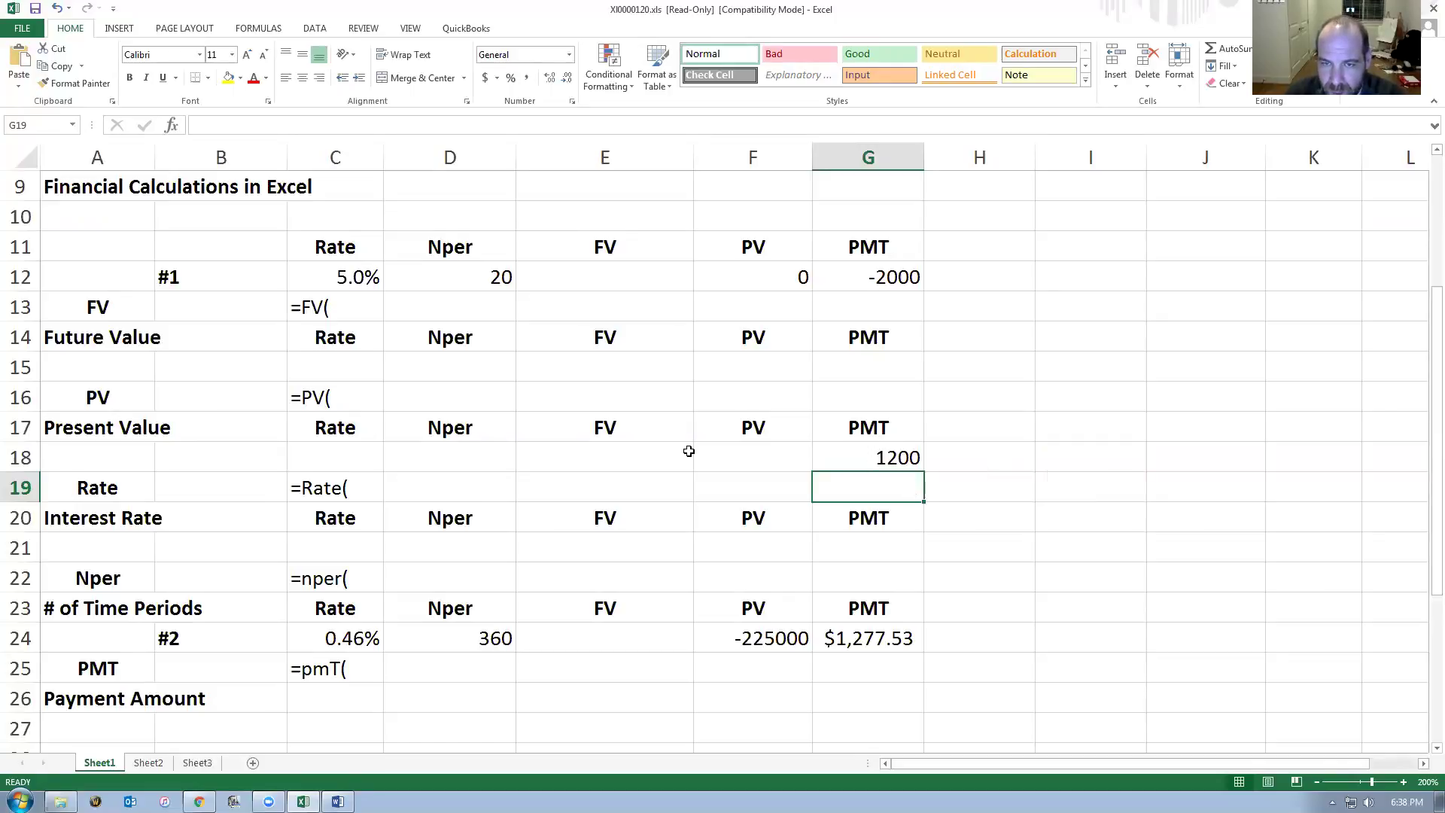
Recheck the annuity term of exercise 3 in the Word document and enter =20*12 as Nper in D18.
{"action": "left_click", "coordinate": [428, 452]}
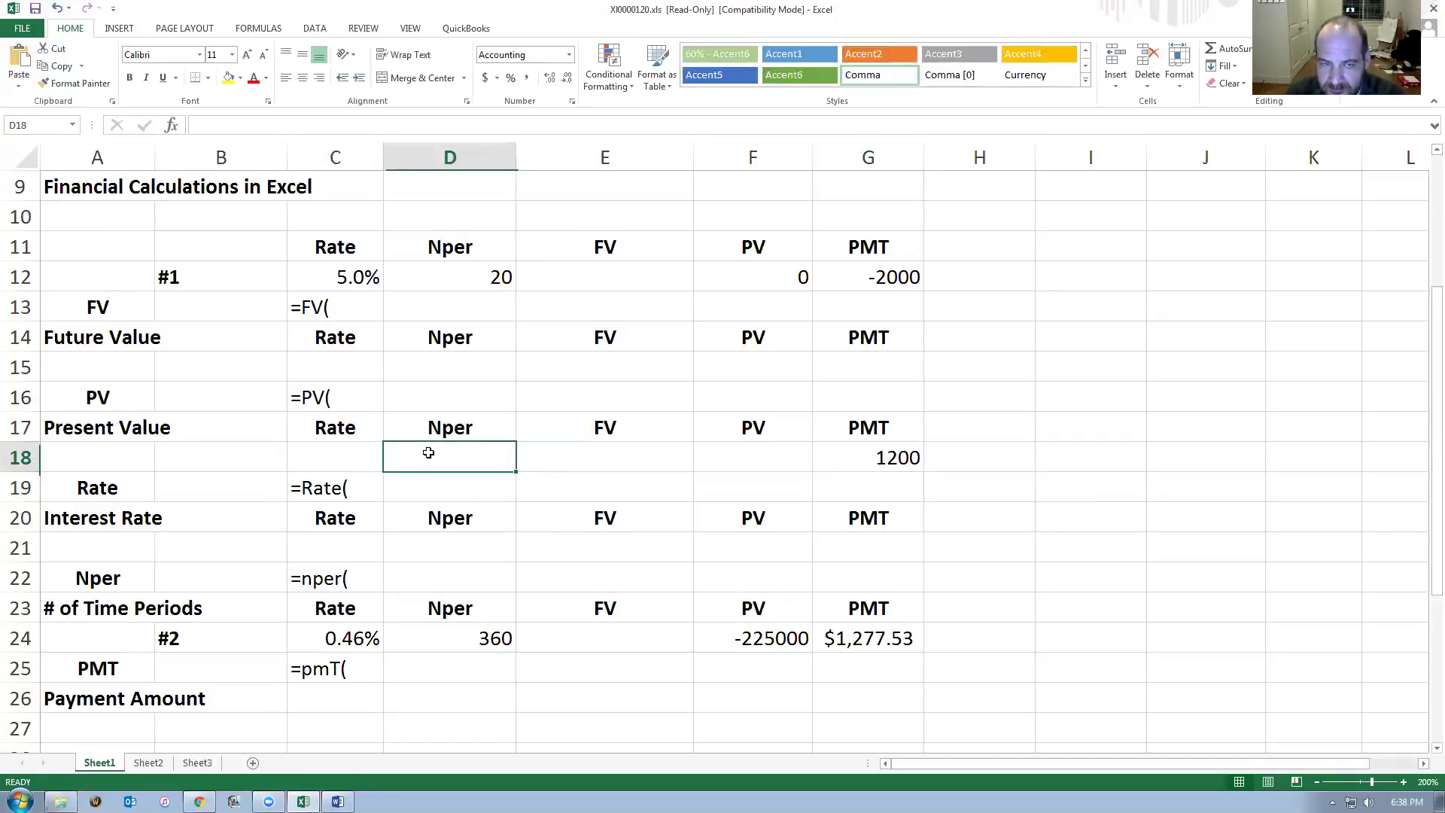
{"action": "key", "text": "alt+Tab"}
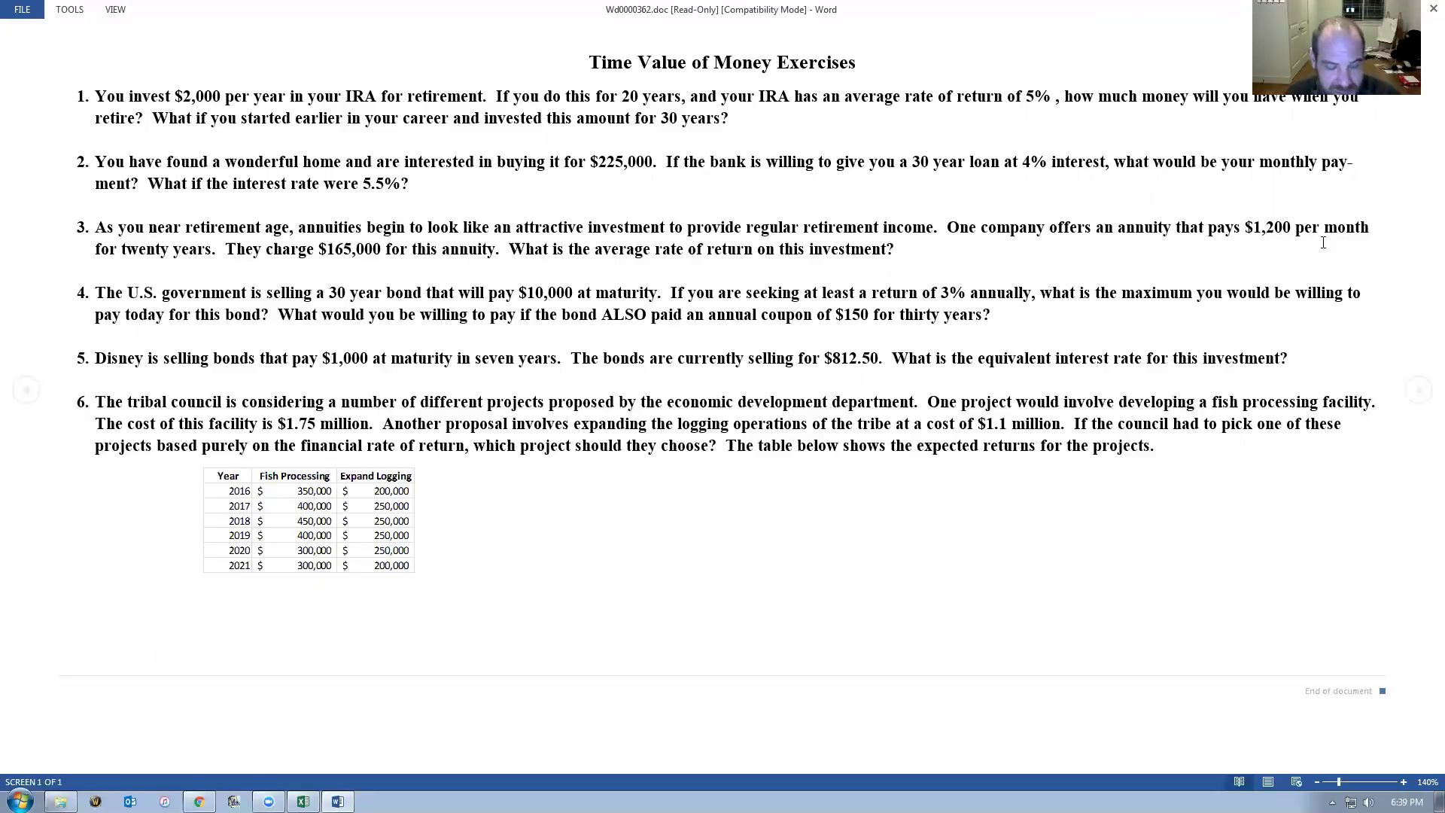
{"action": "key", "text": "alt+Tab"}
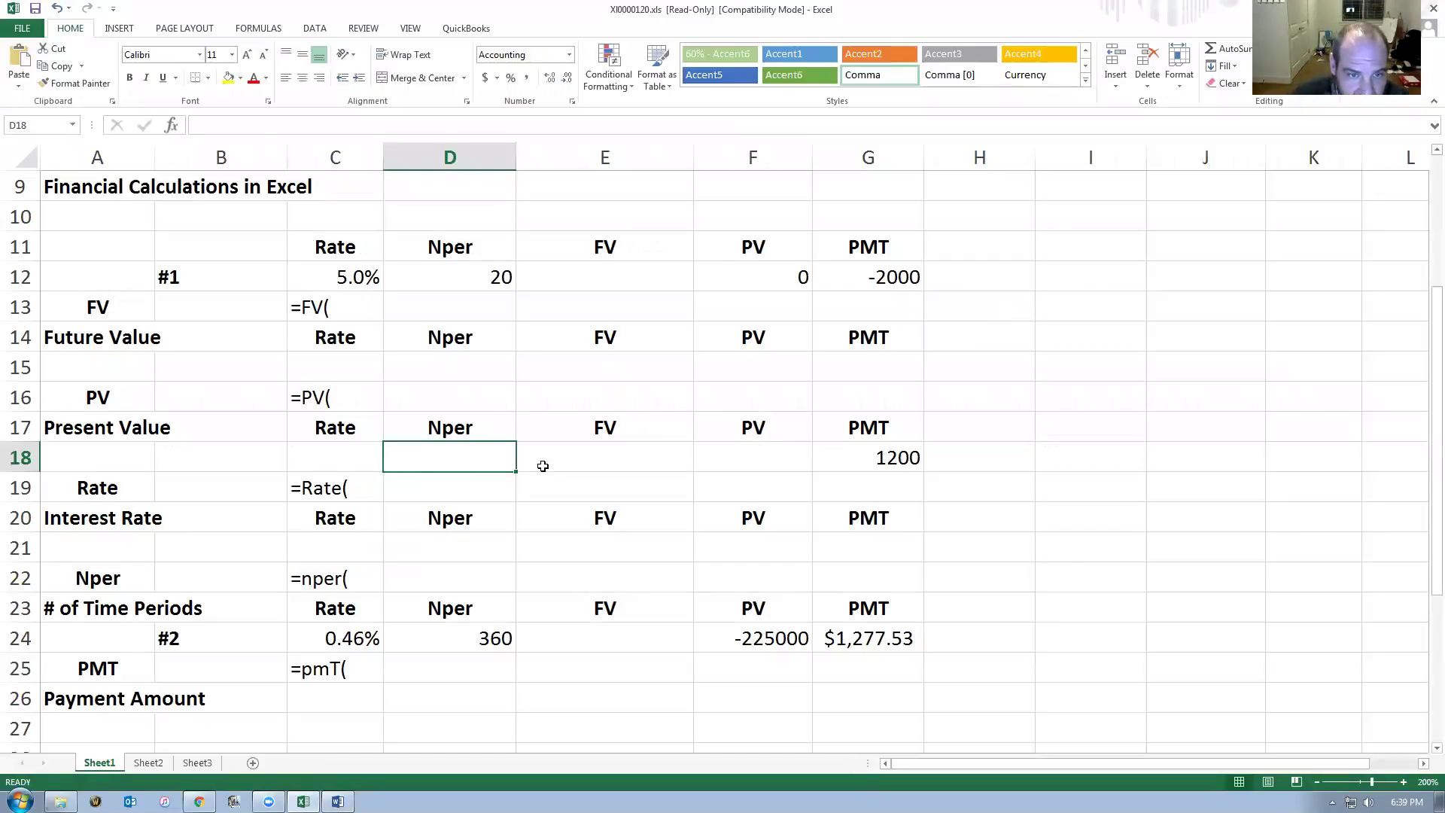
{"action": "type", "text": "=20*12"}
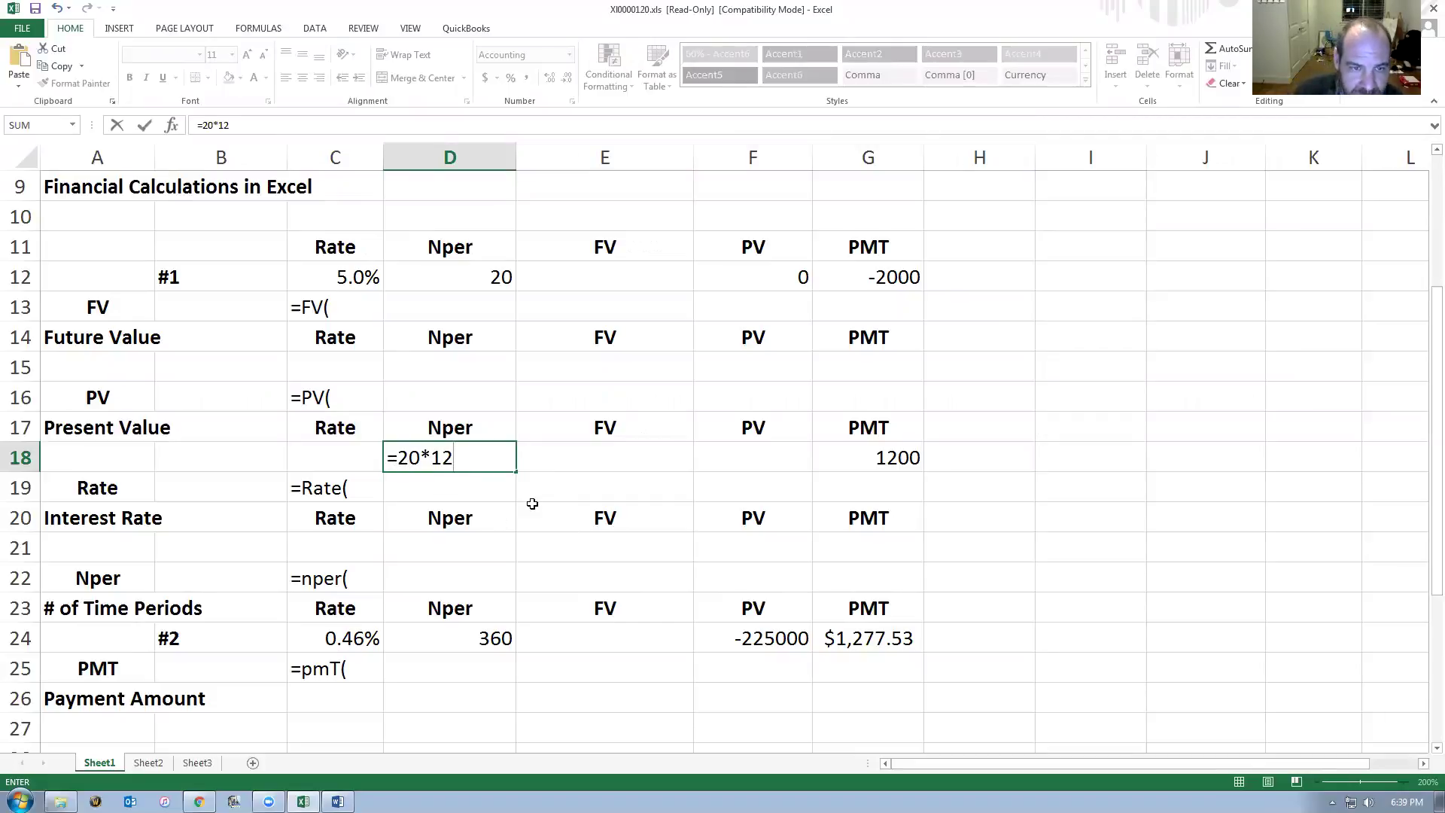
{"action": "key", "text": "Return"}
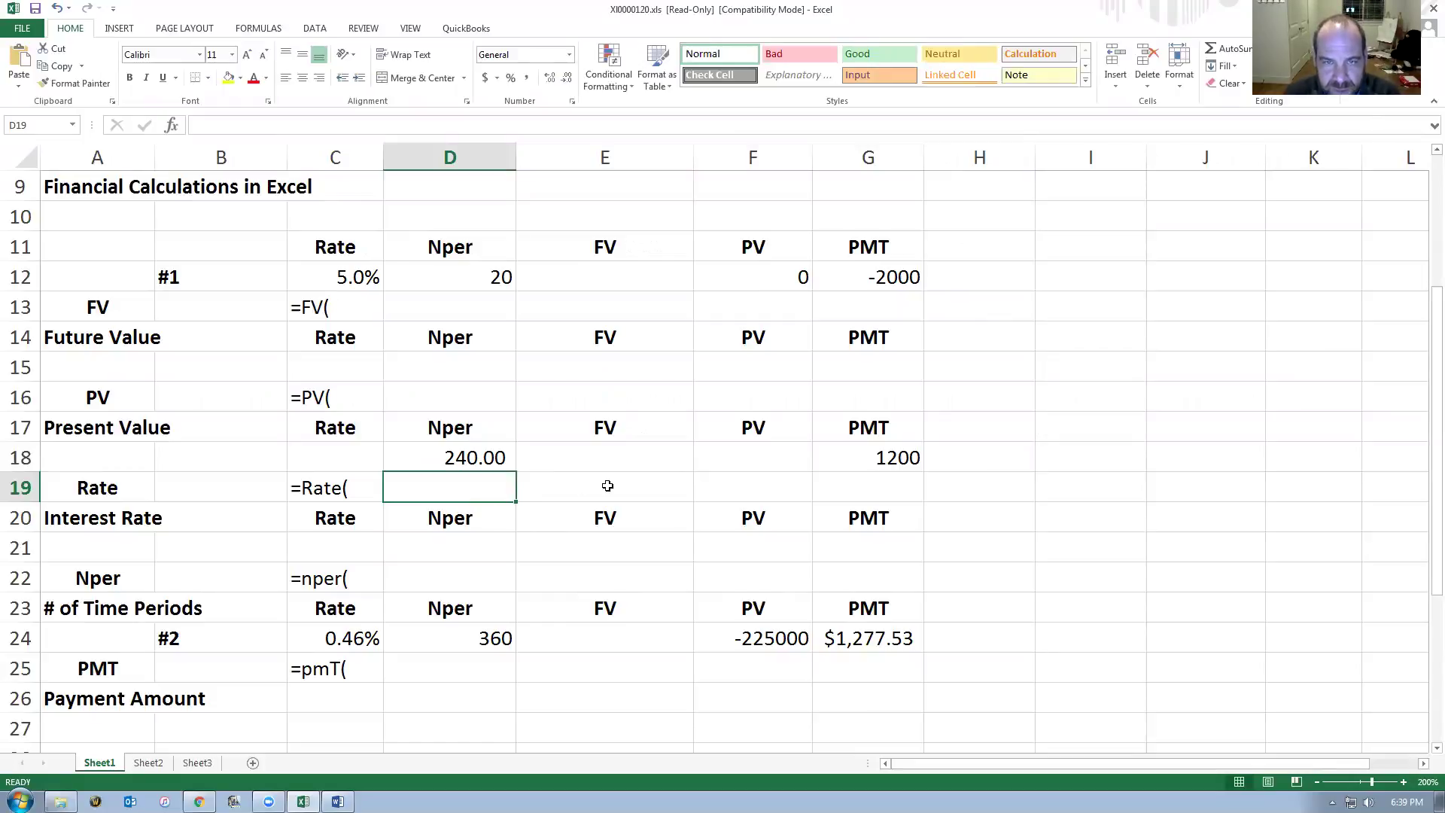
Check the annuity's price in exercise 3 of the Word document and enter -165000 as the PV in F18.
{"action": "key", "text": "alt+Tab"}
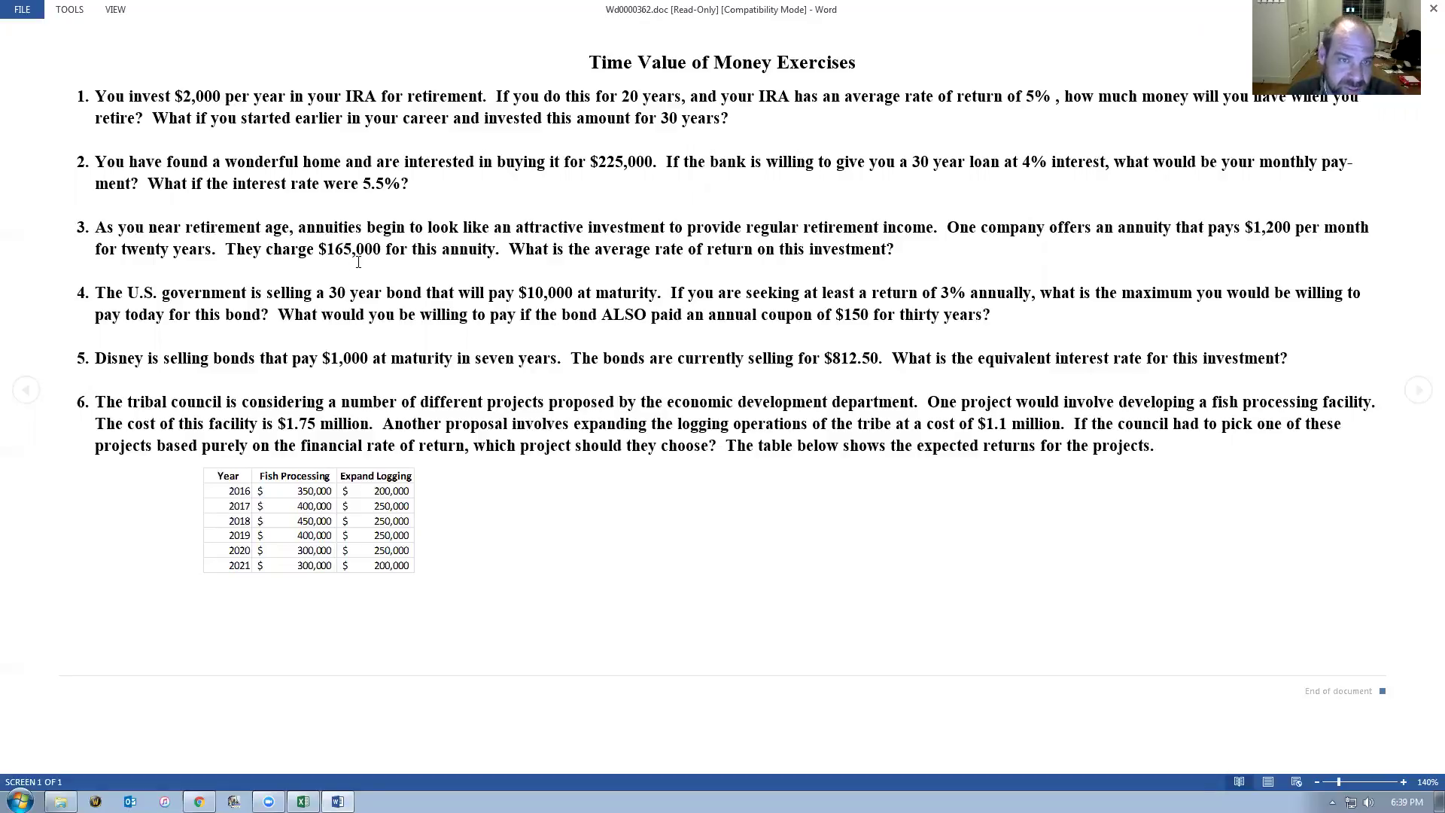
{"action": "key", "text": "alt+Tab"}
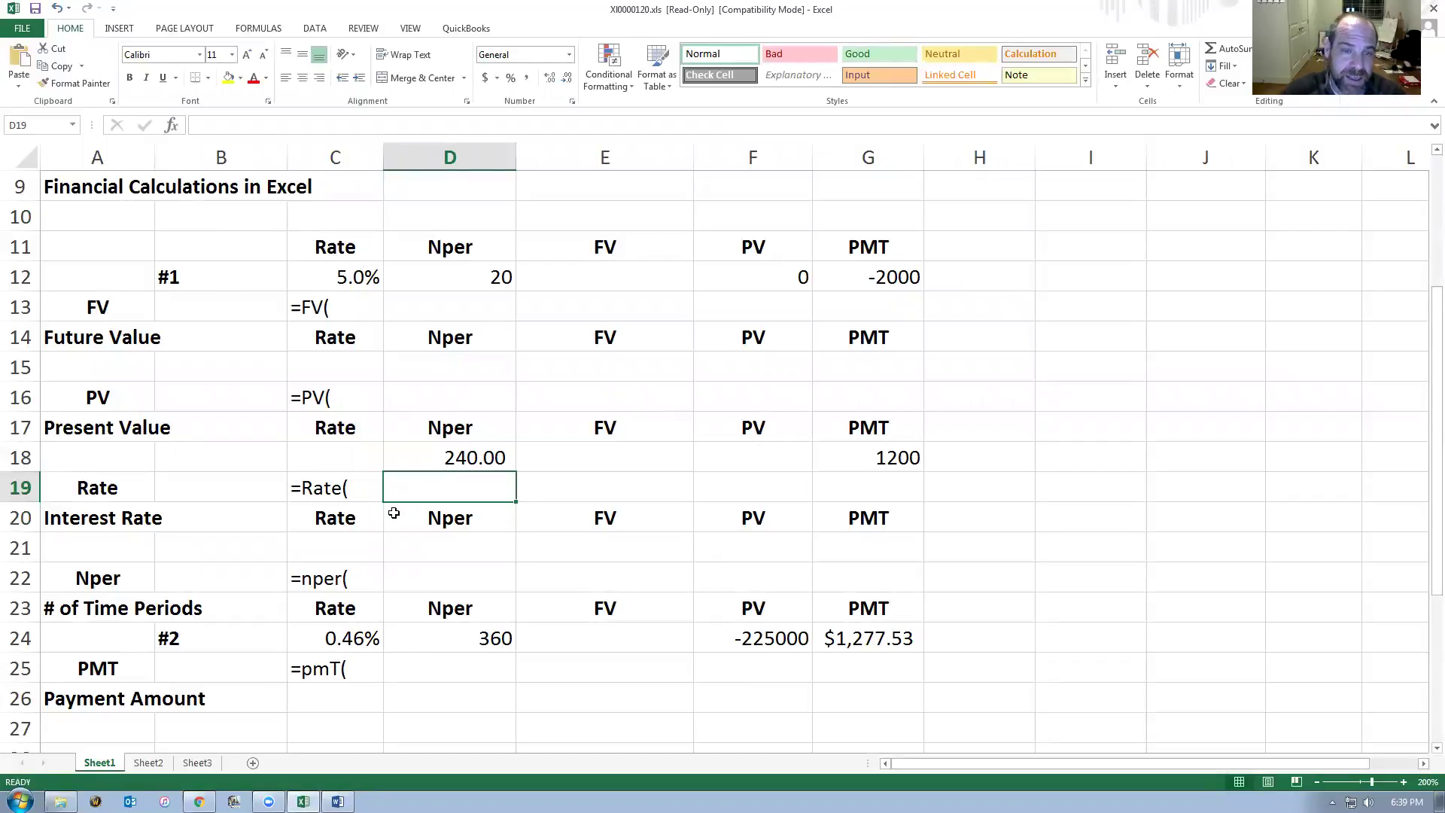
{"action": "left_click", "coordinate": [734, 462]}
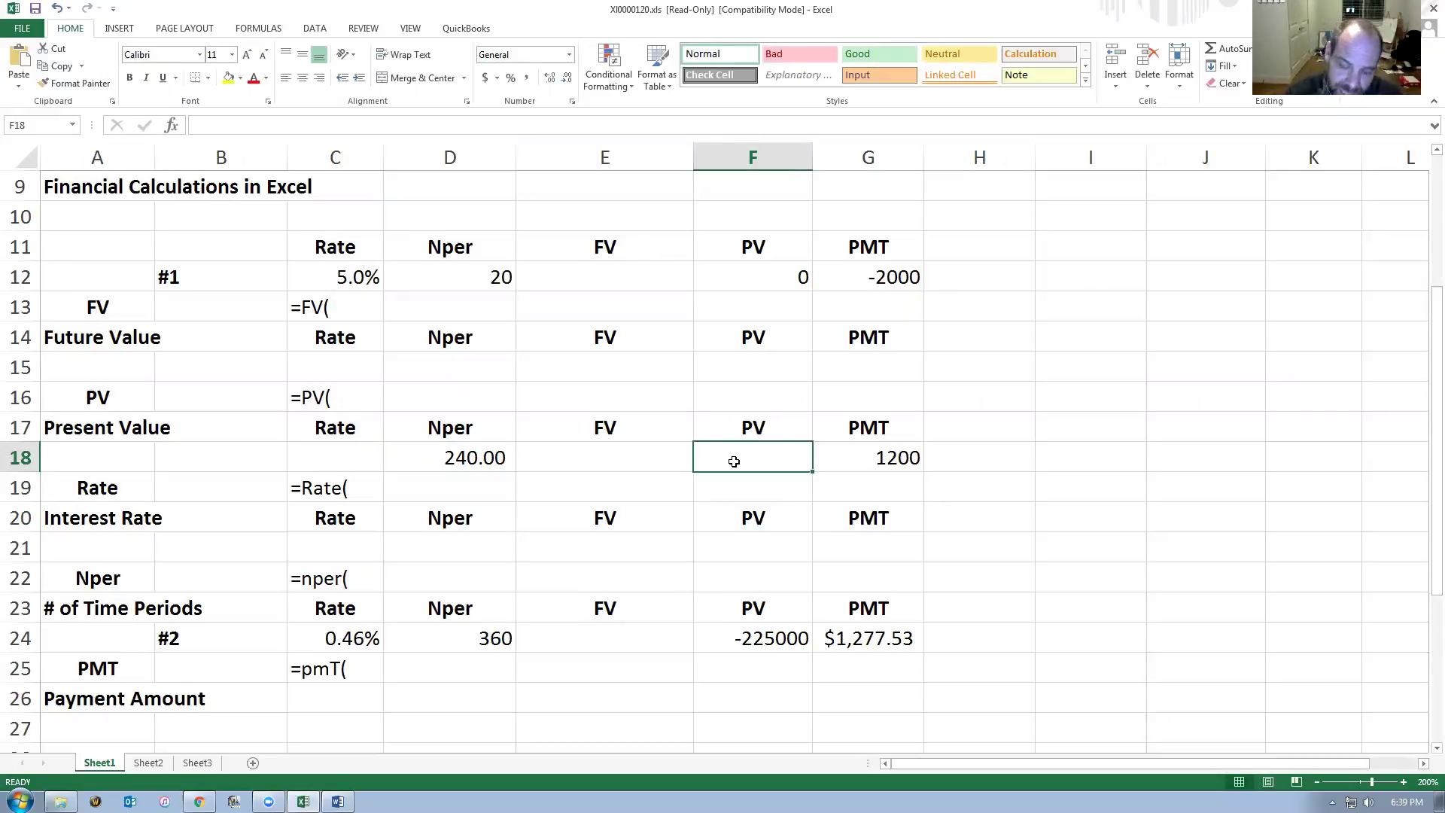
{"action": "type", "text": "-1"}
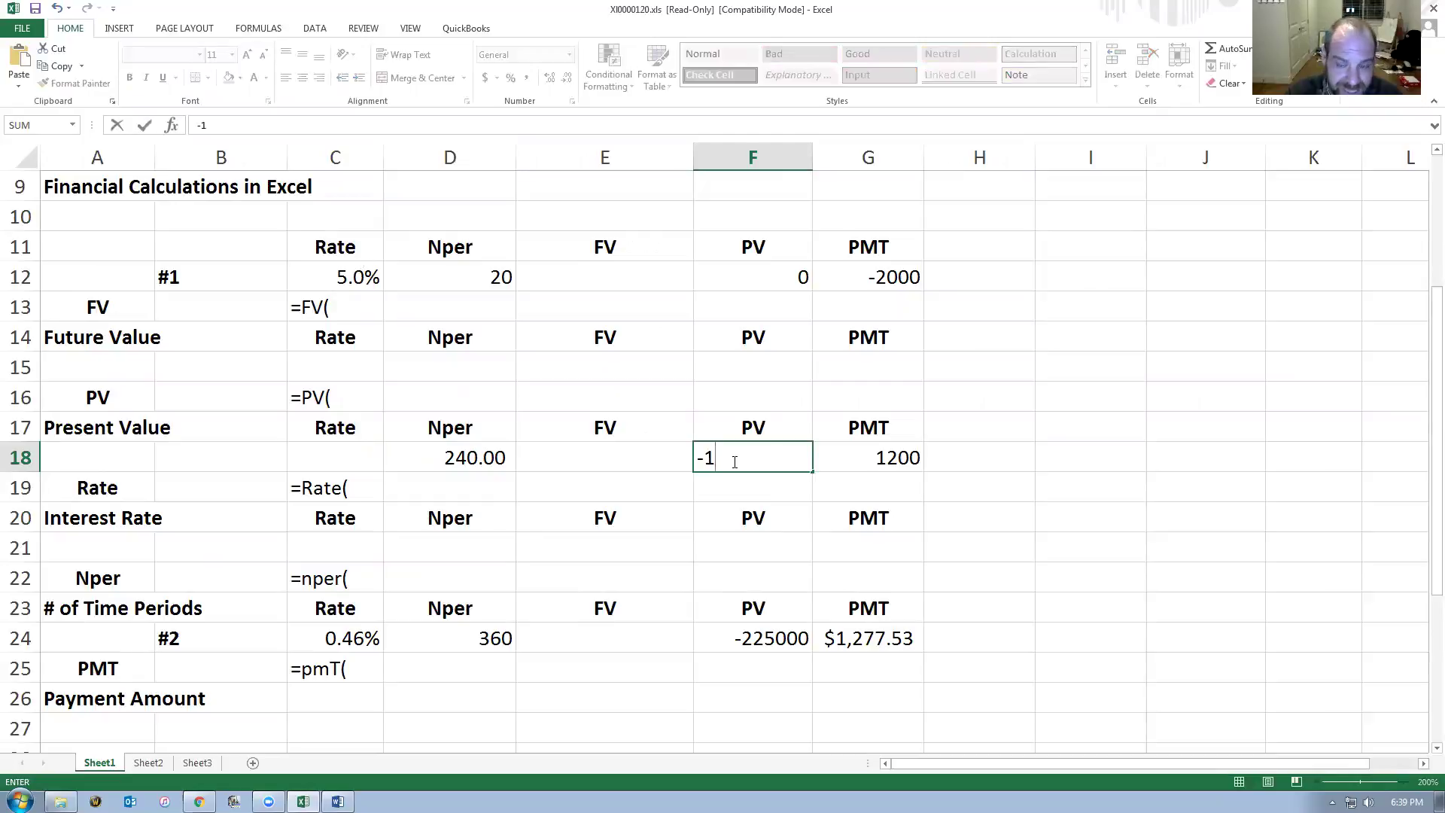
{"action": "type", "text": "65000"}
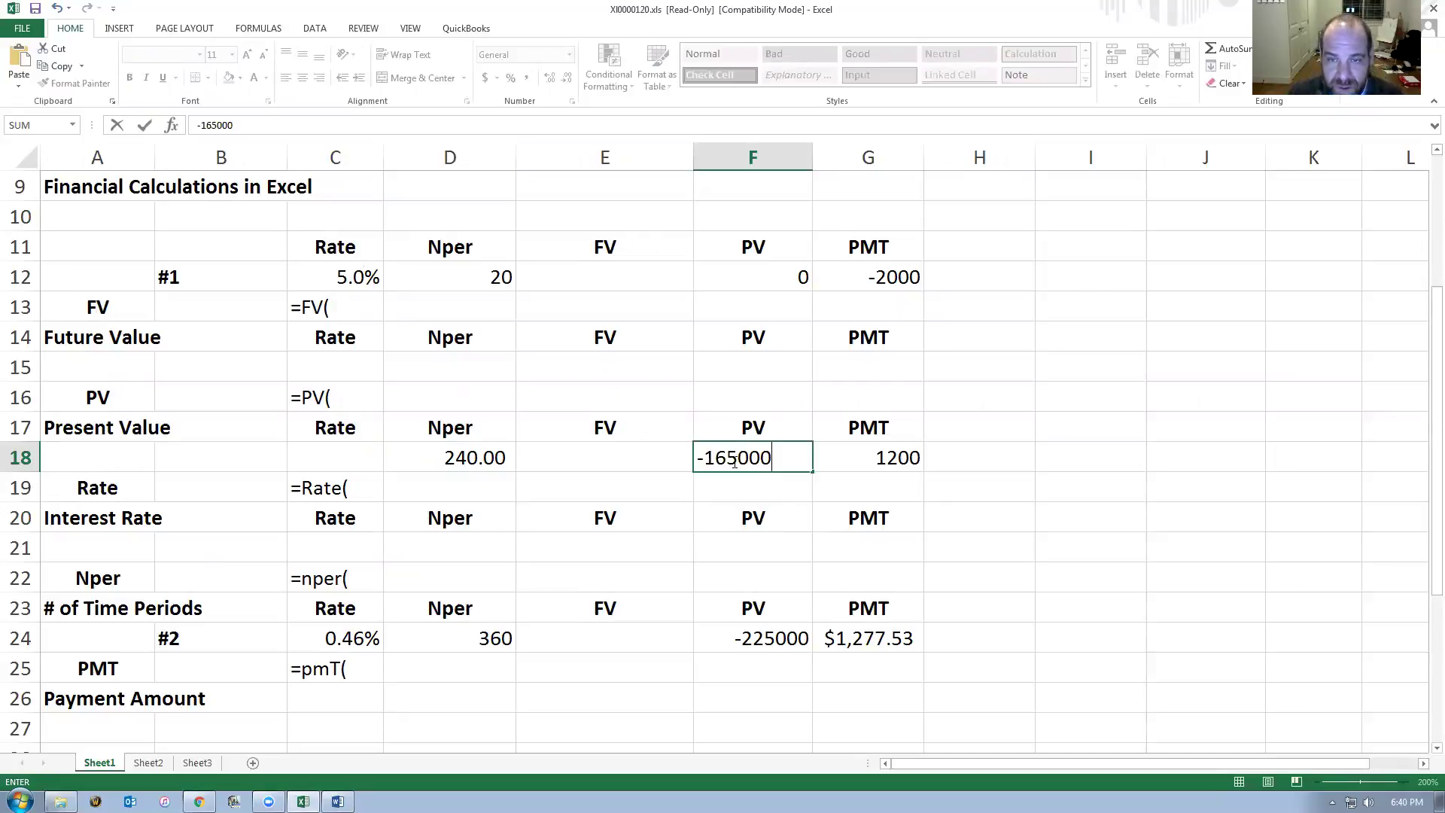
{"action": "key", "text": "Return"}
Recheck what exercise 3 asks in the Word document and enter =rate(D18,G18,F18 as the Rate formula in C18.
{"action": "key", "text": "alt+Tab"}
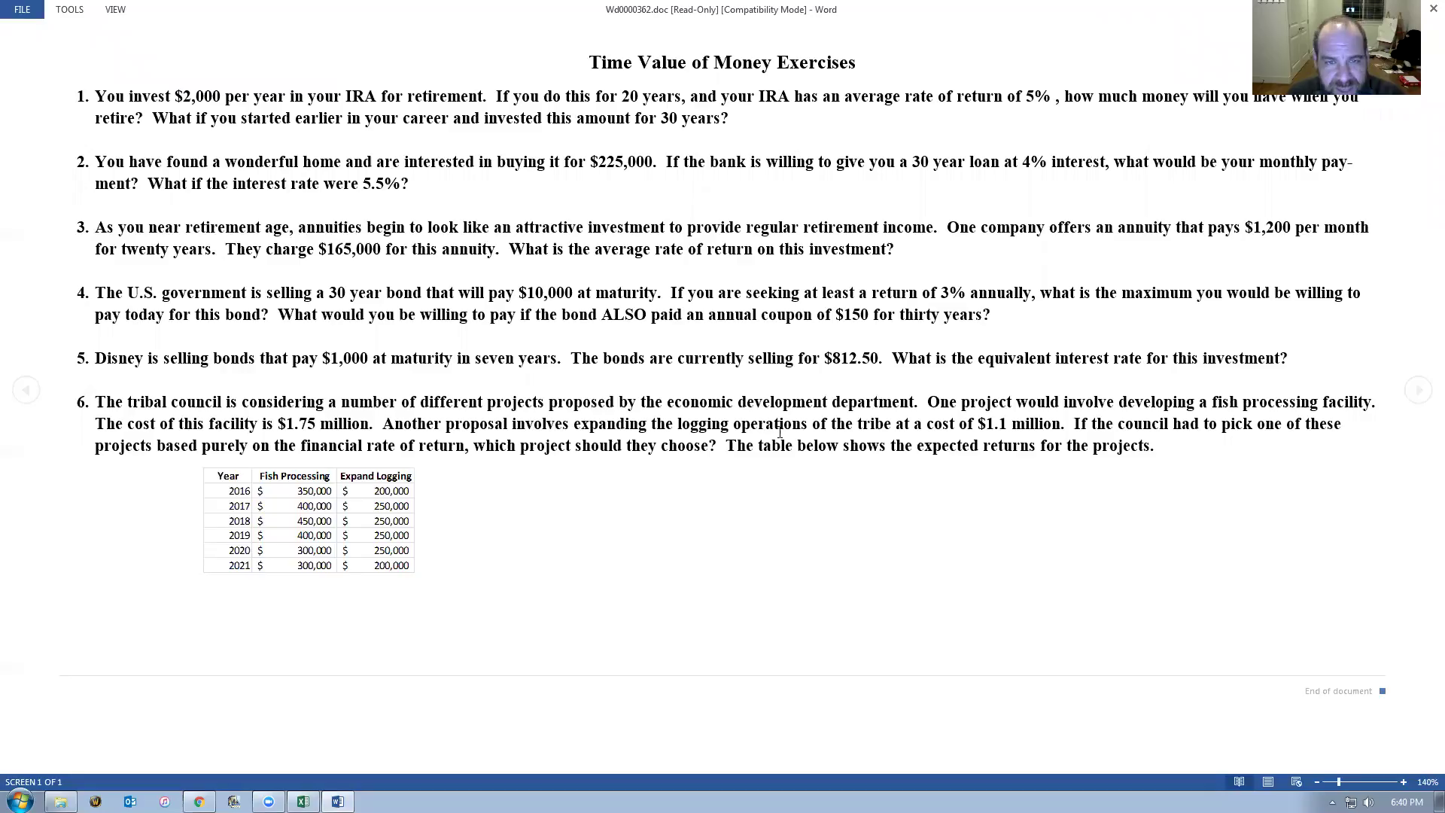
{"action": "key", "text": "alt+Tab"}
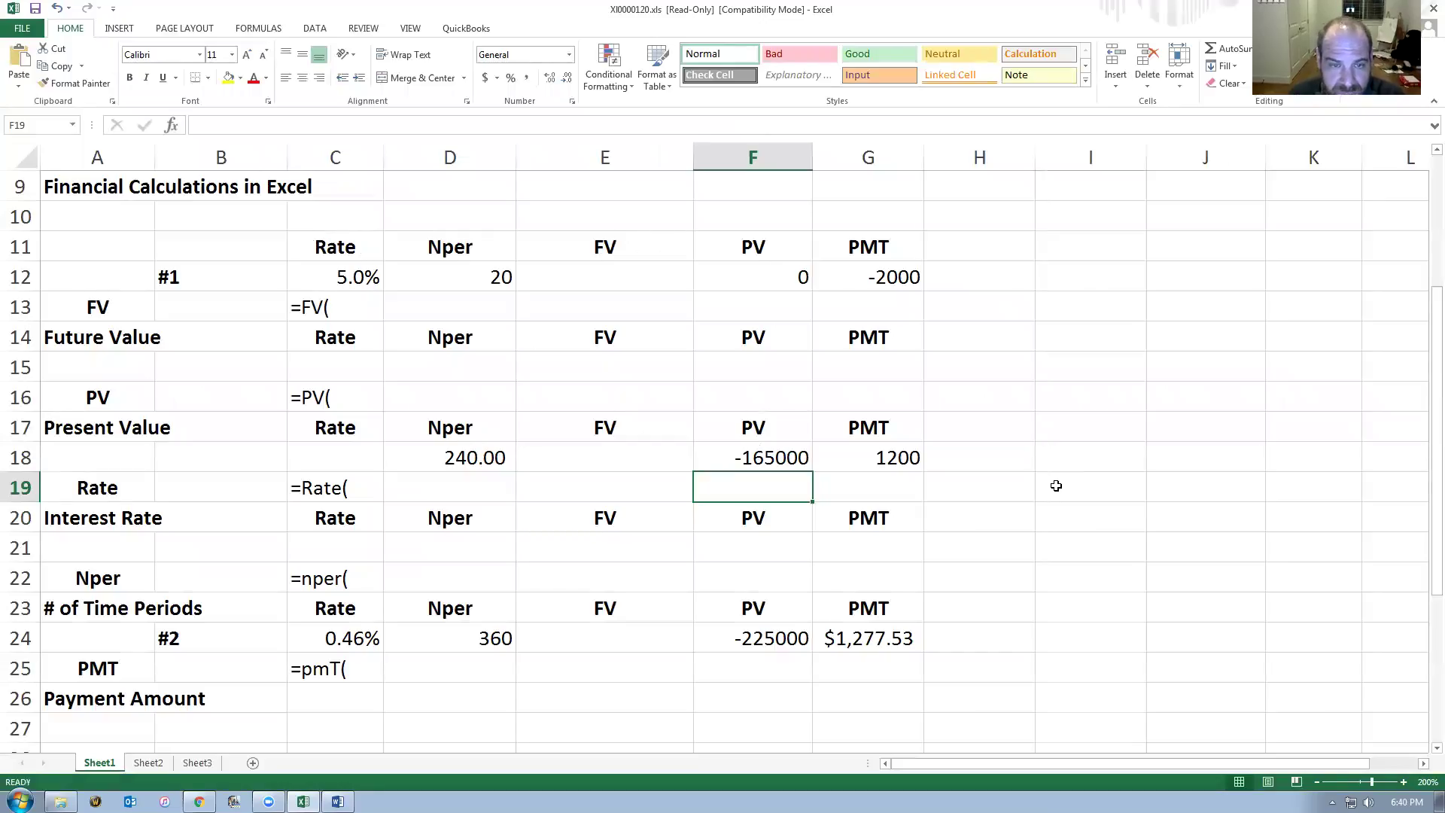
{"action": "key", "text": "alt+Tab"}
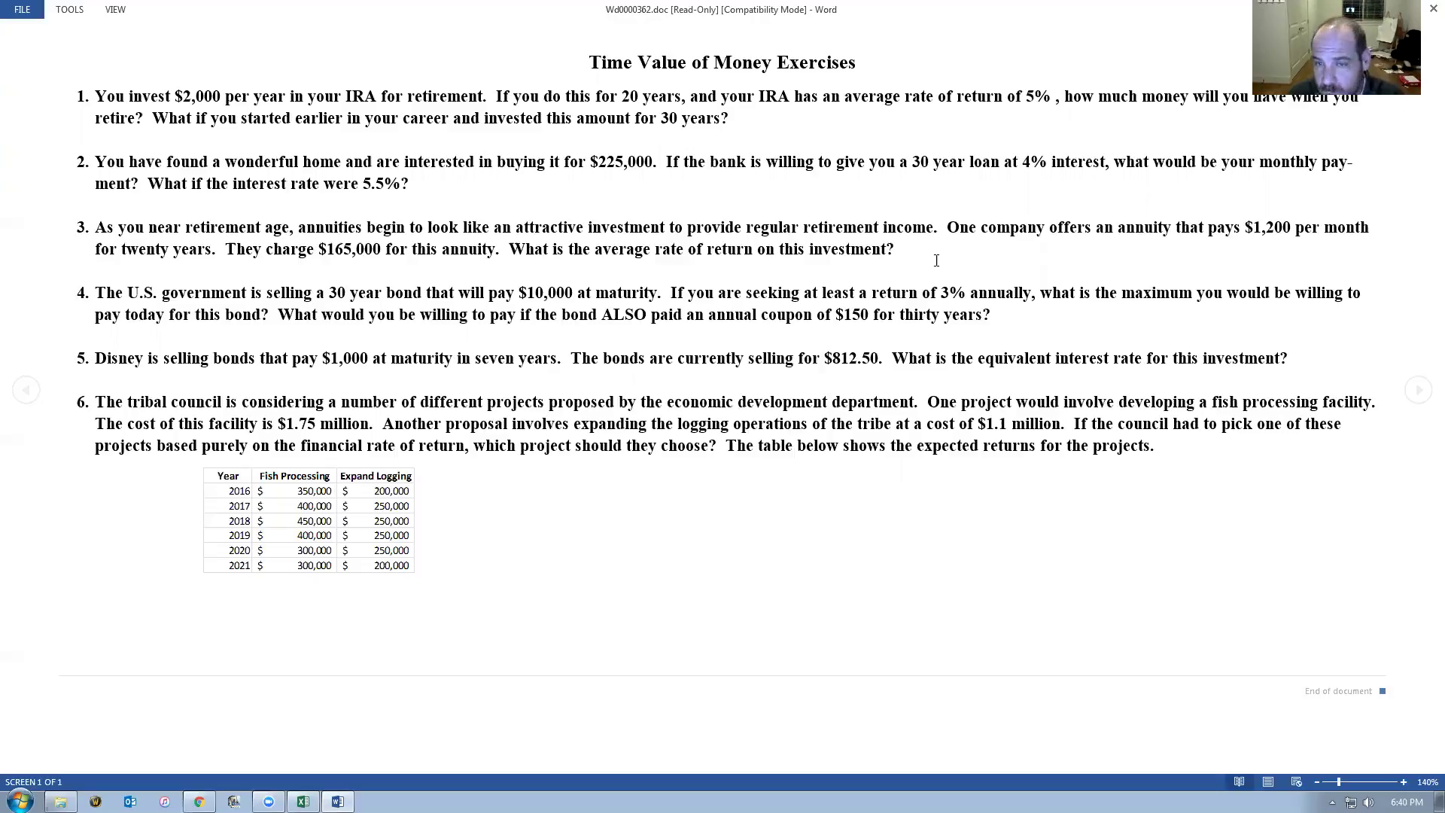
{"action": "key", "text": "alt+Tab"}
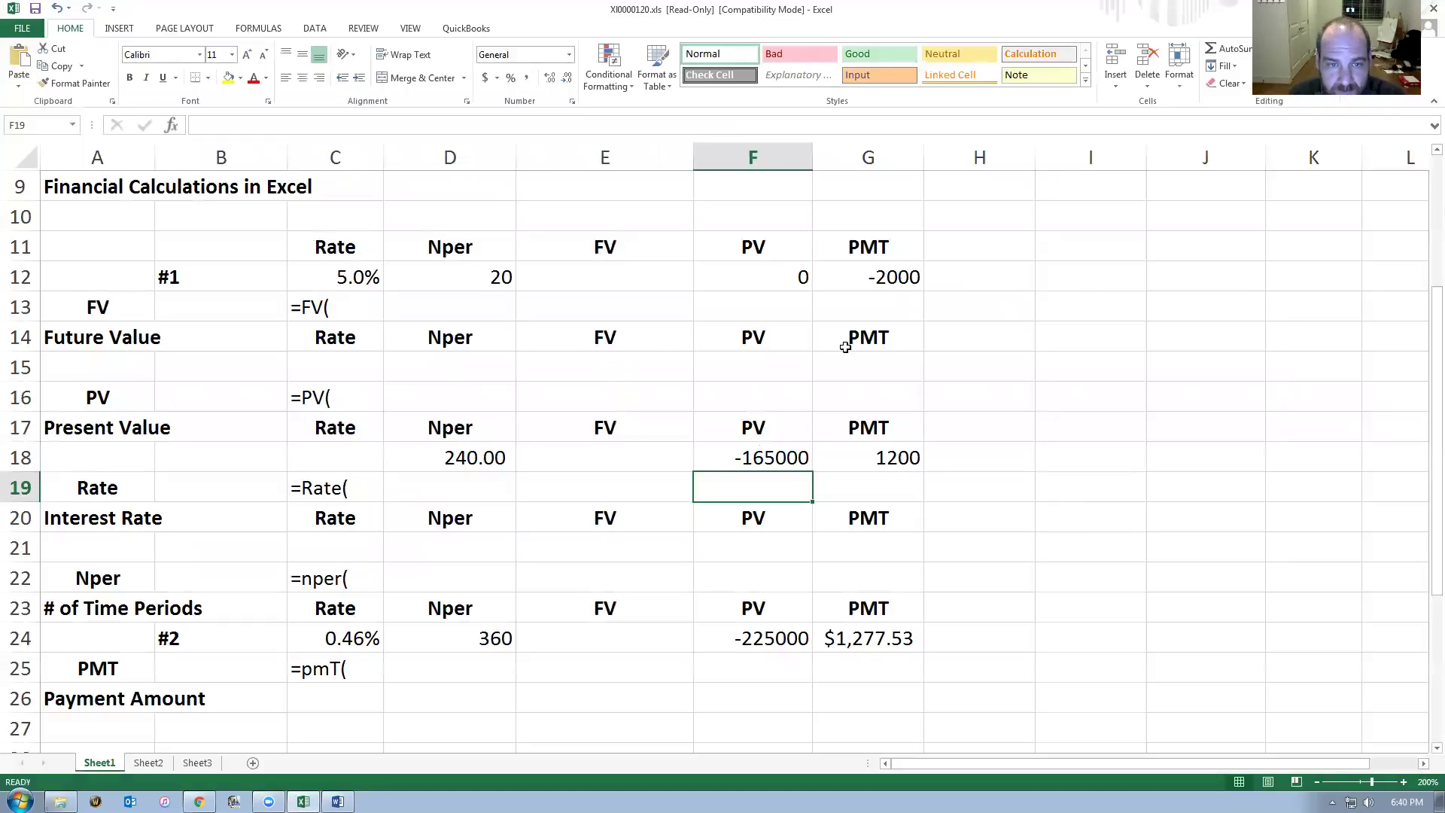
{"action": "left_click", "coordinate": [302, 450]}
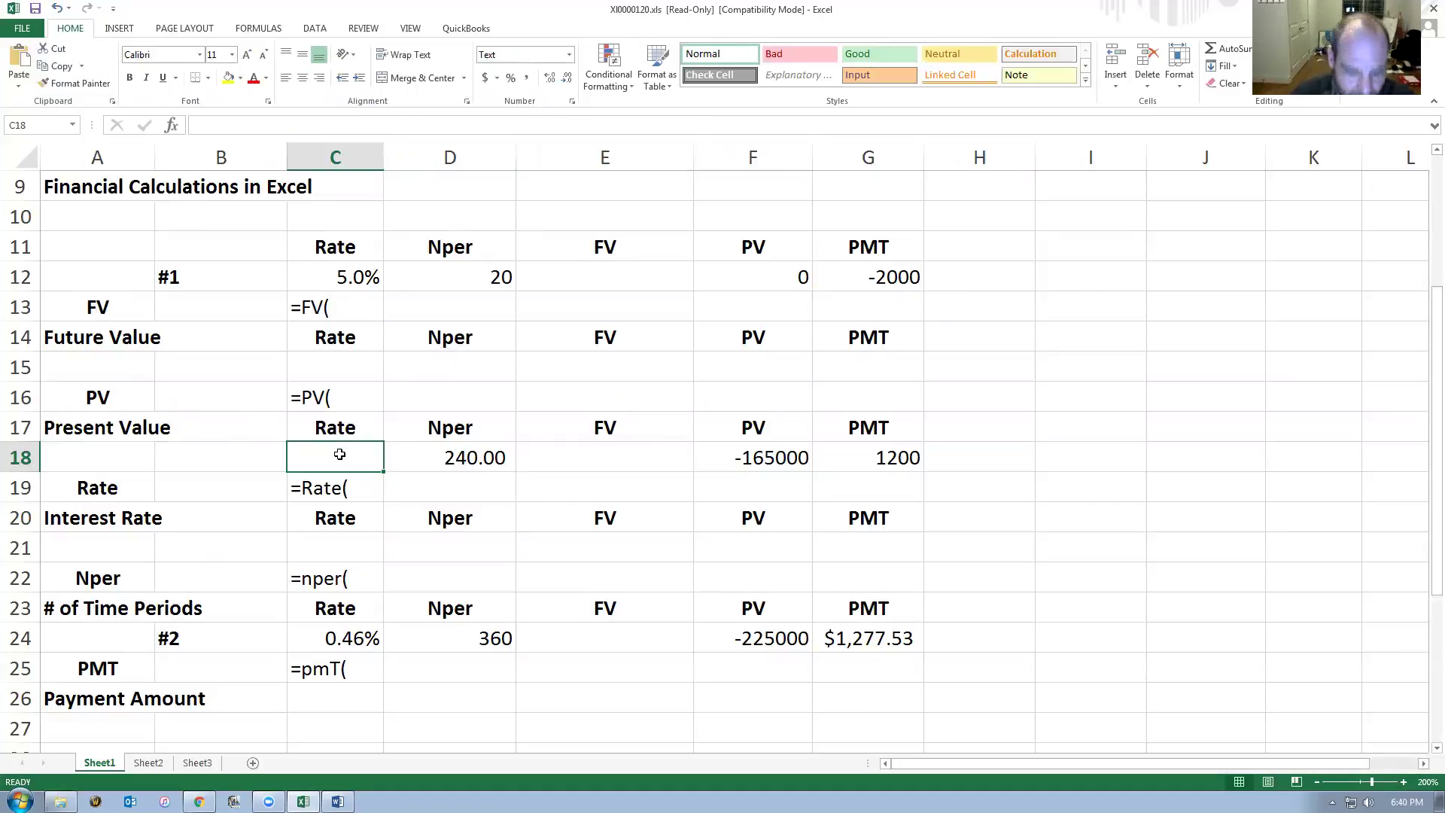
{"action": "type", "text": "=rate"}
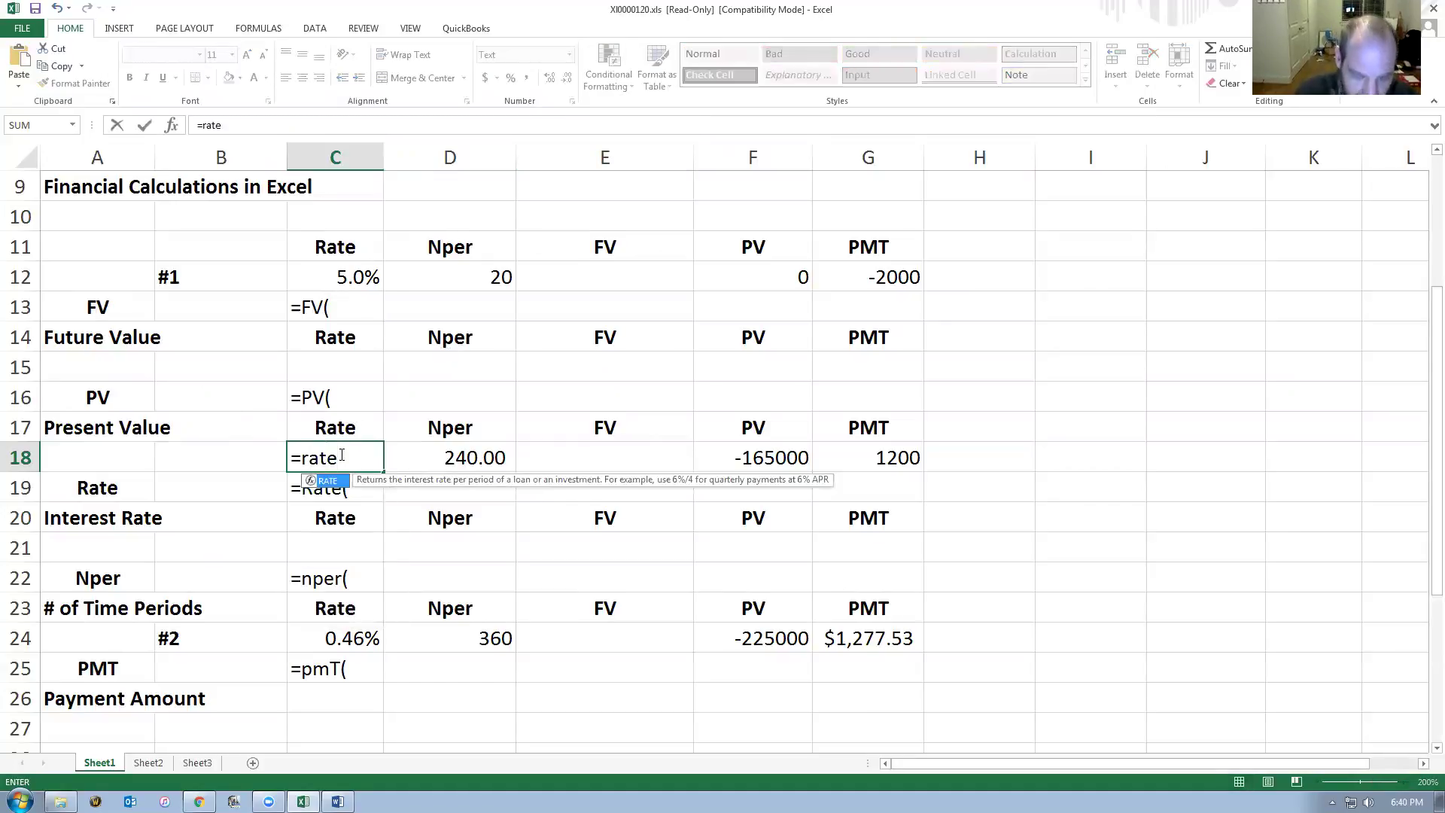
{"action": "type", "text": "("}
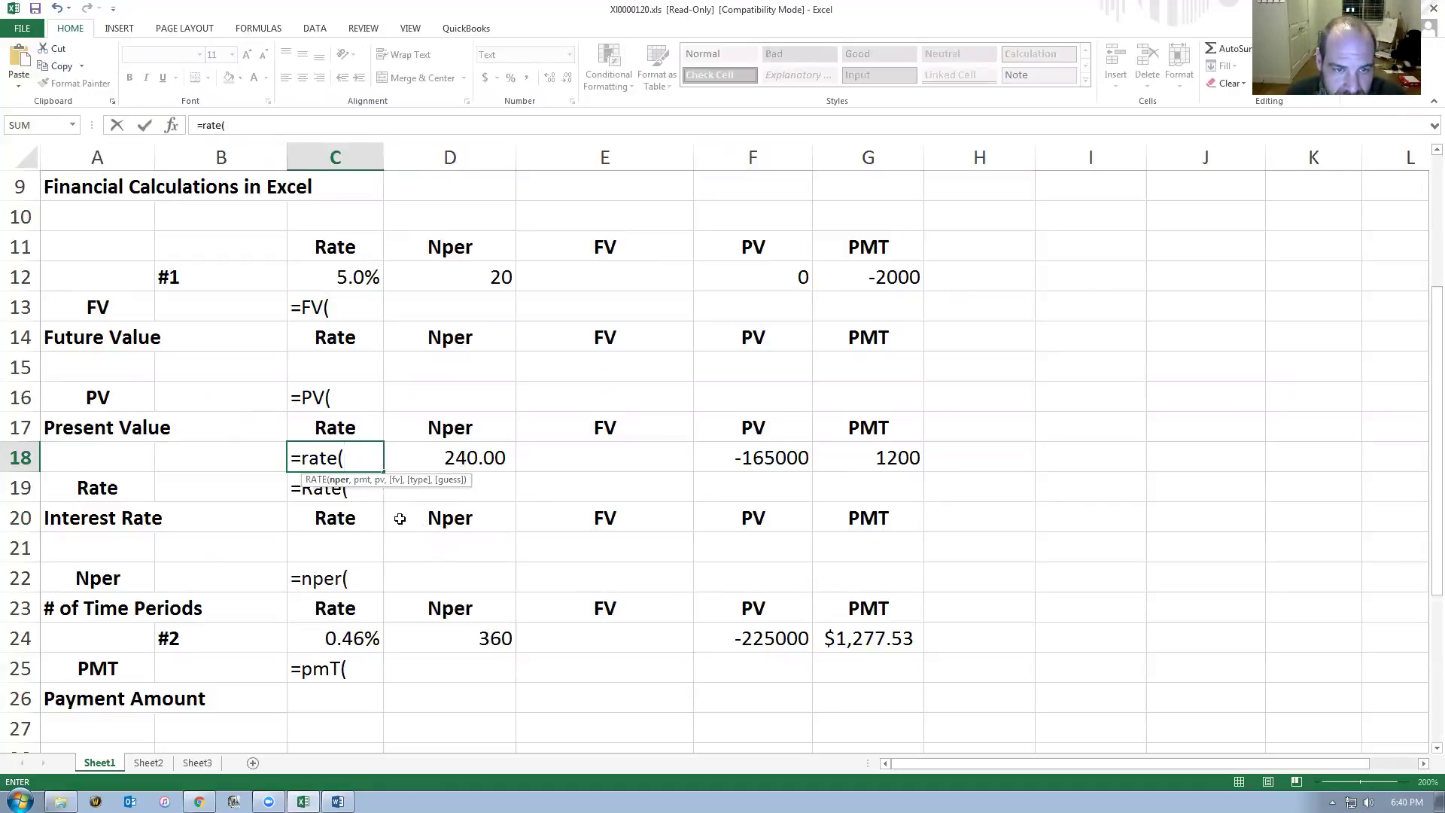
{"action": "left_click", "coordinate": [478, 458]}
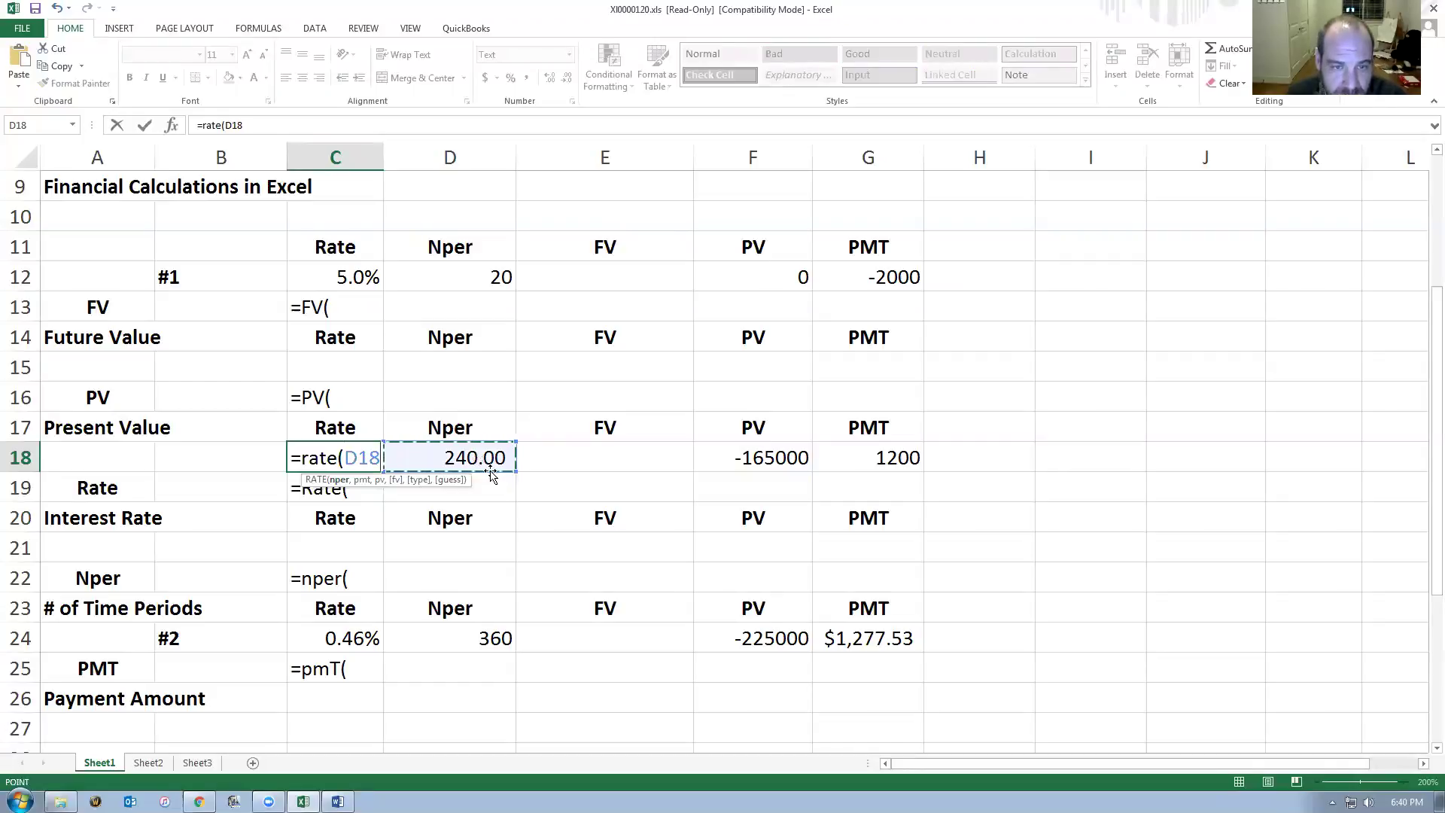
{"action": "type", "text": ","}
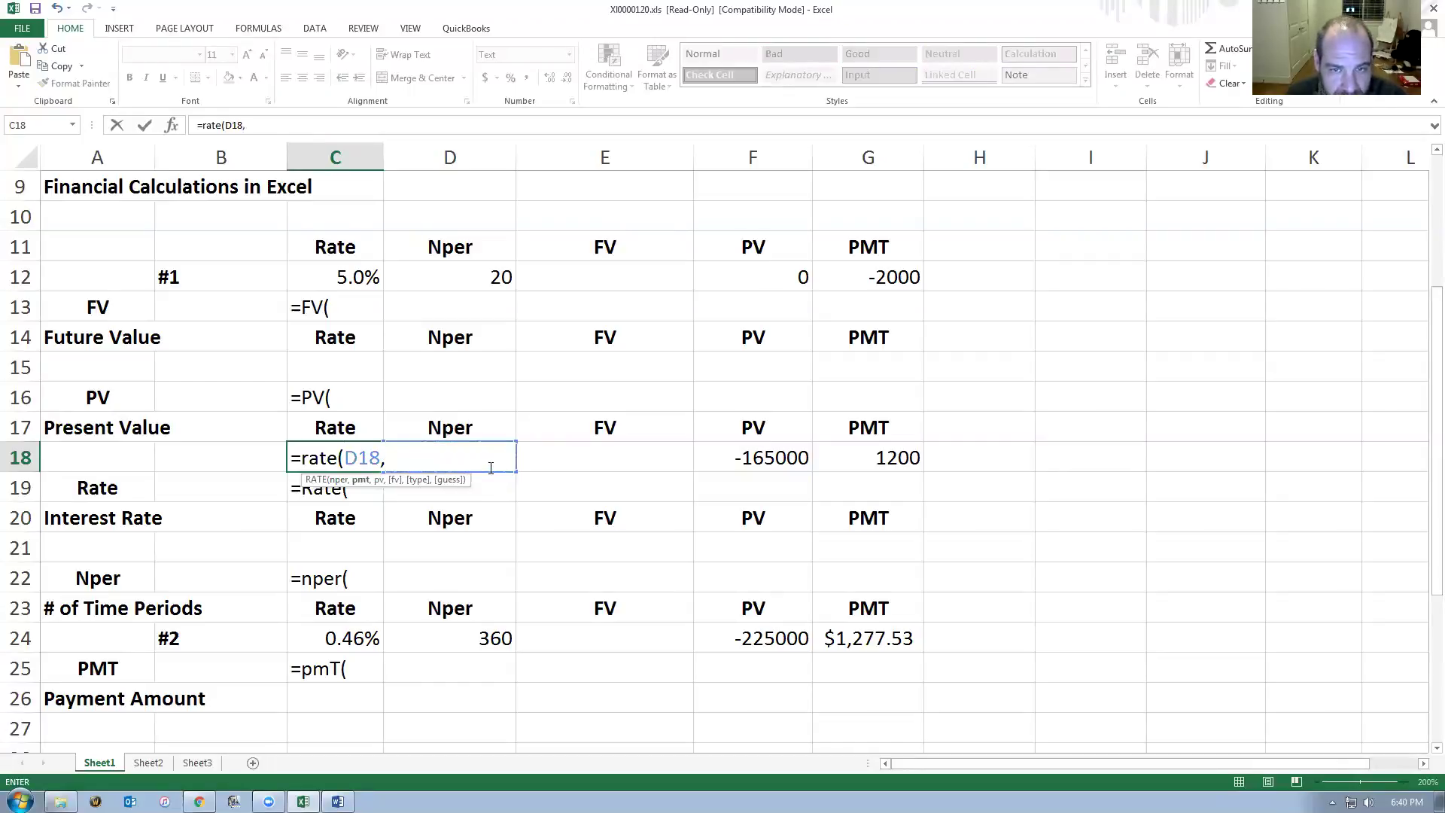
{"action": "left_click", "coordinate": [870, 457]}
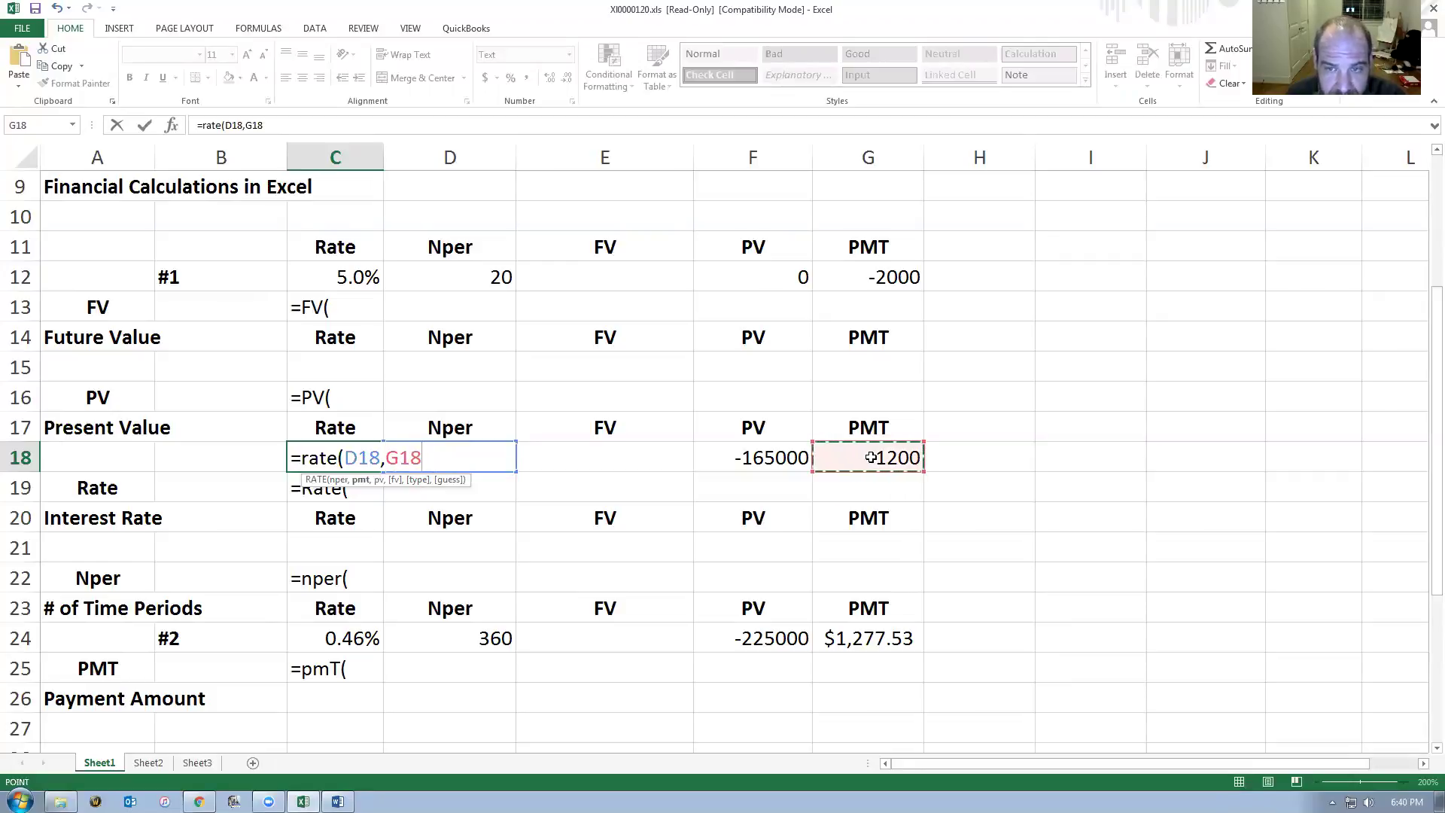
{"action": "type", "text": ","}
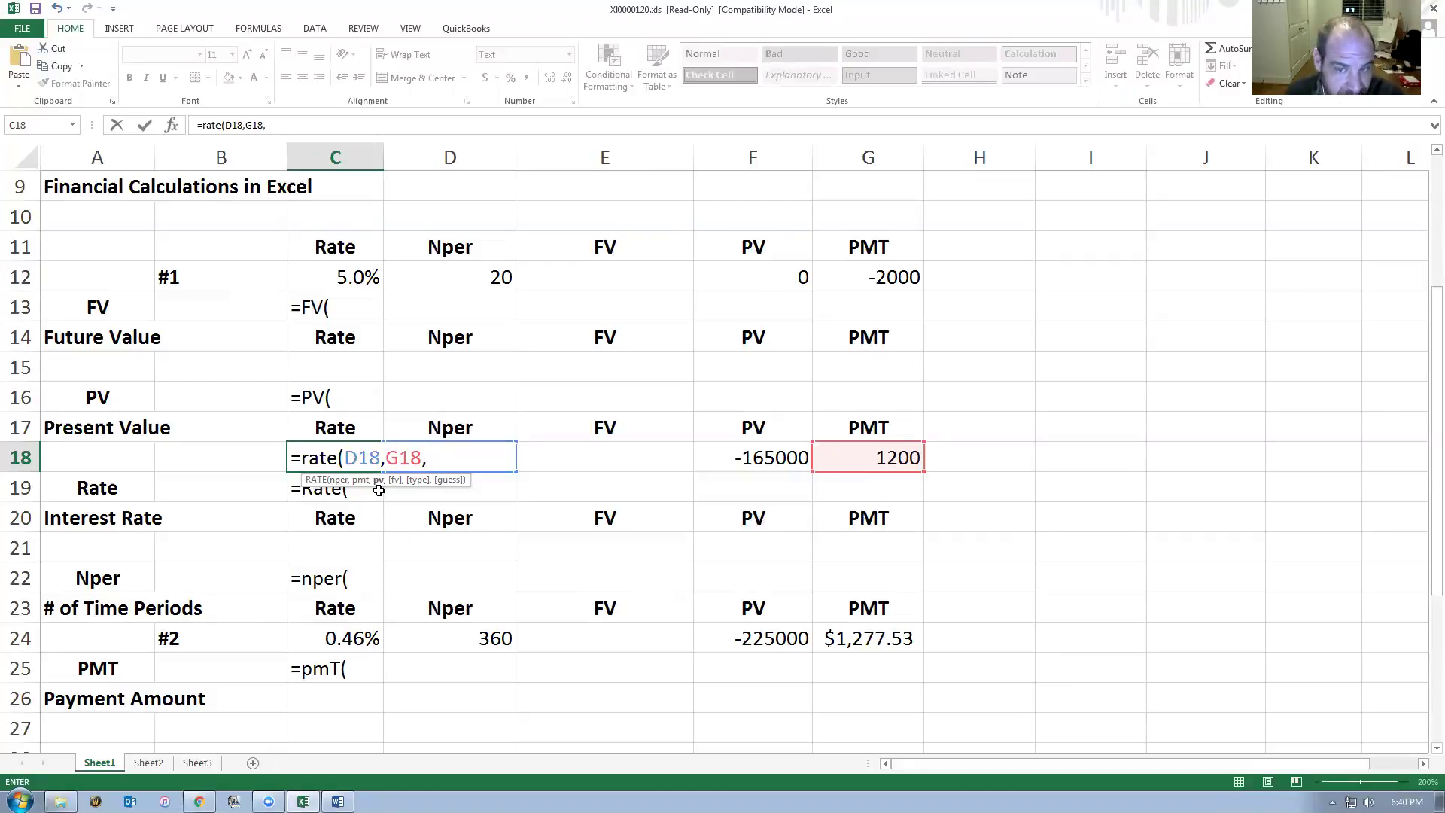
{"action": "left_click", "coordinate": [747, 459]}
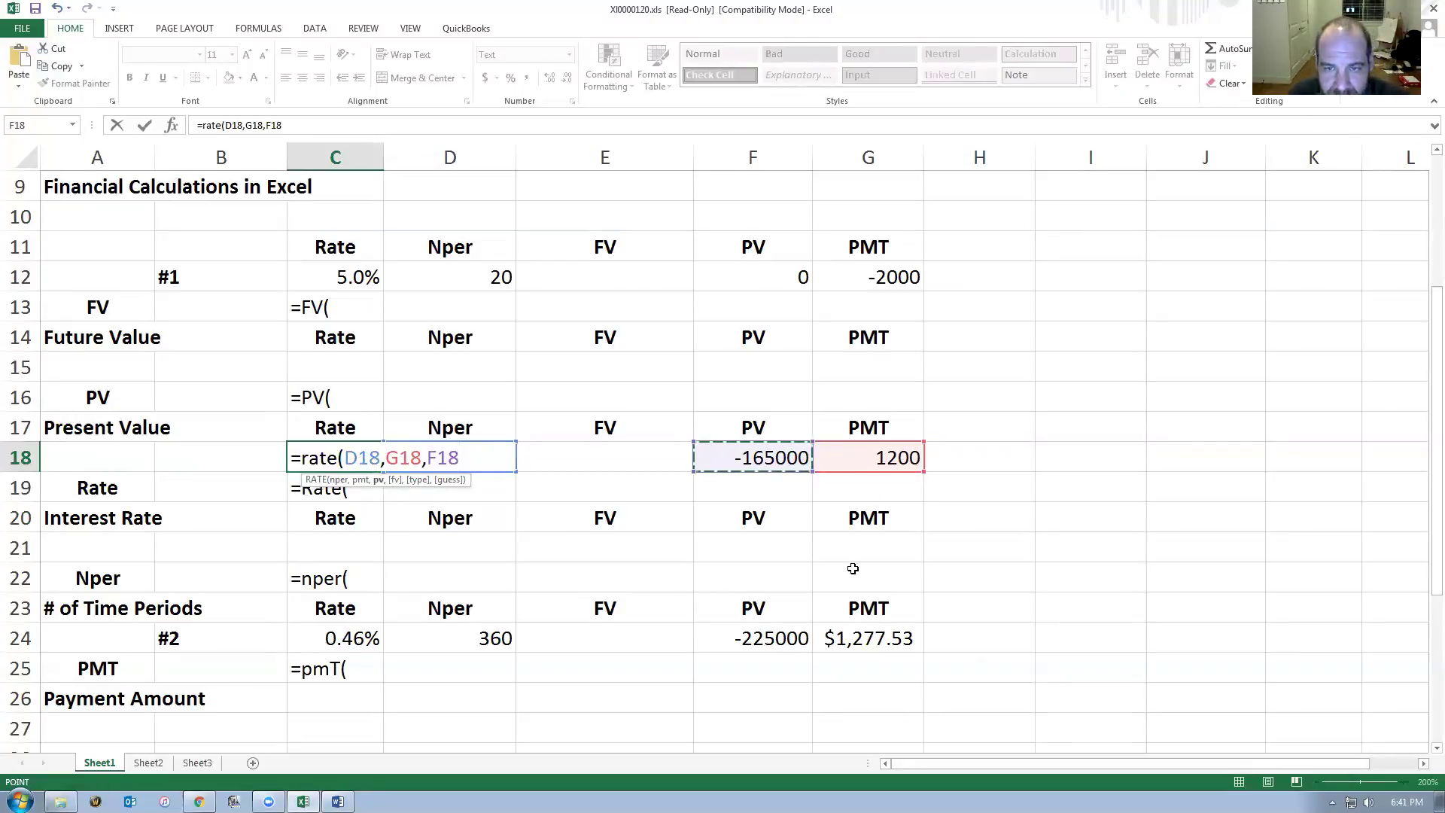
{"action": "key", "text": "Return"}
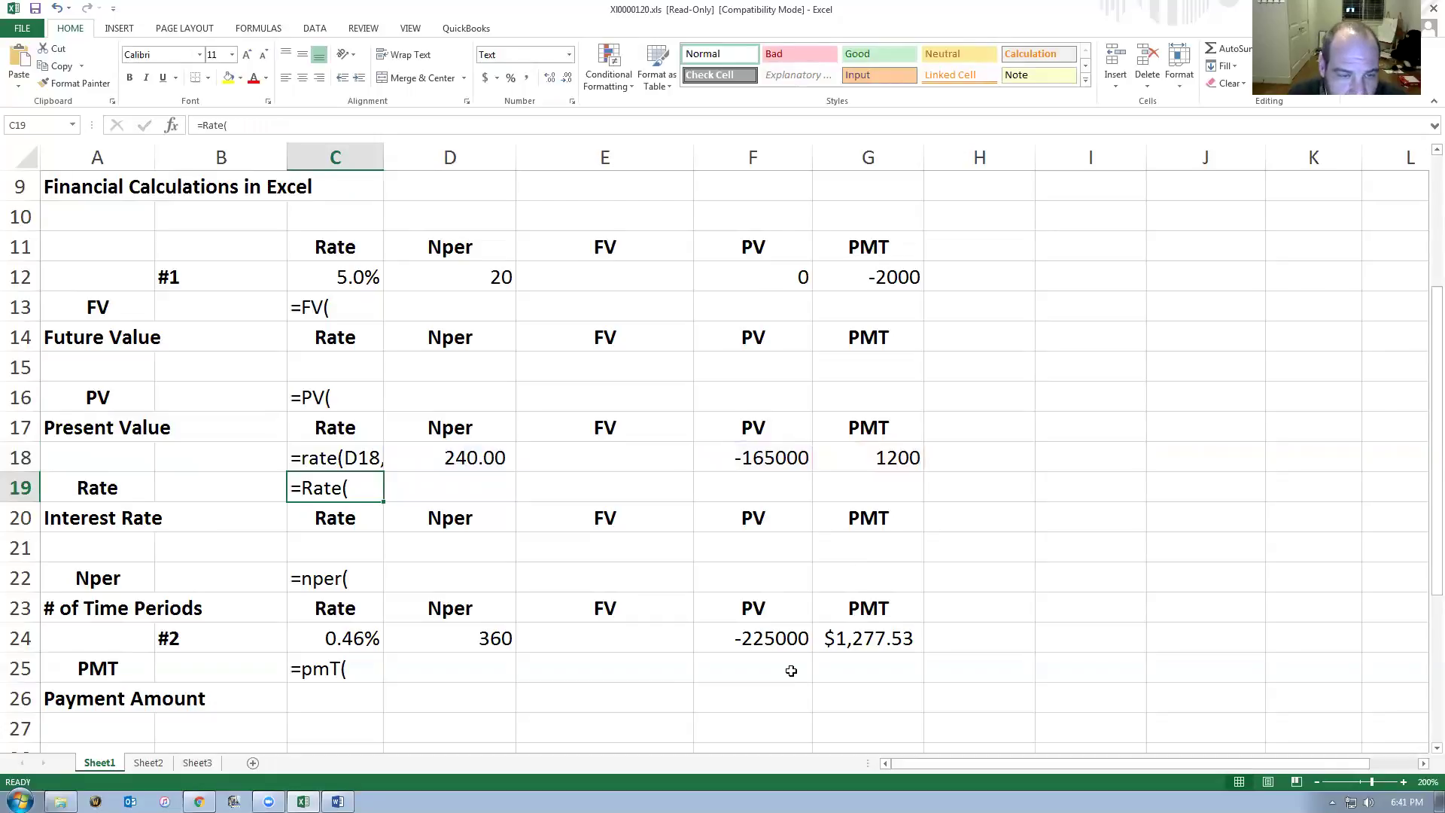
Change the number format of C18 from Text to Percentage and re-enter its RATE formula so that it calculates.
{"action": "left_click", "coordinate": [328, 452]}
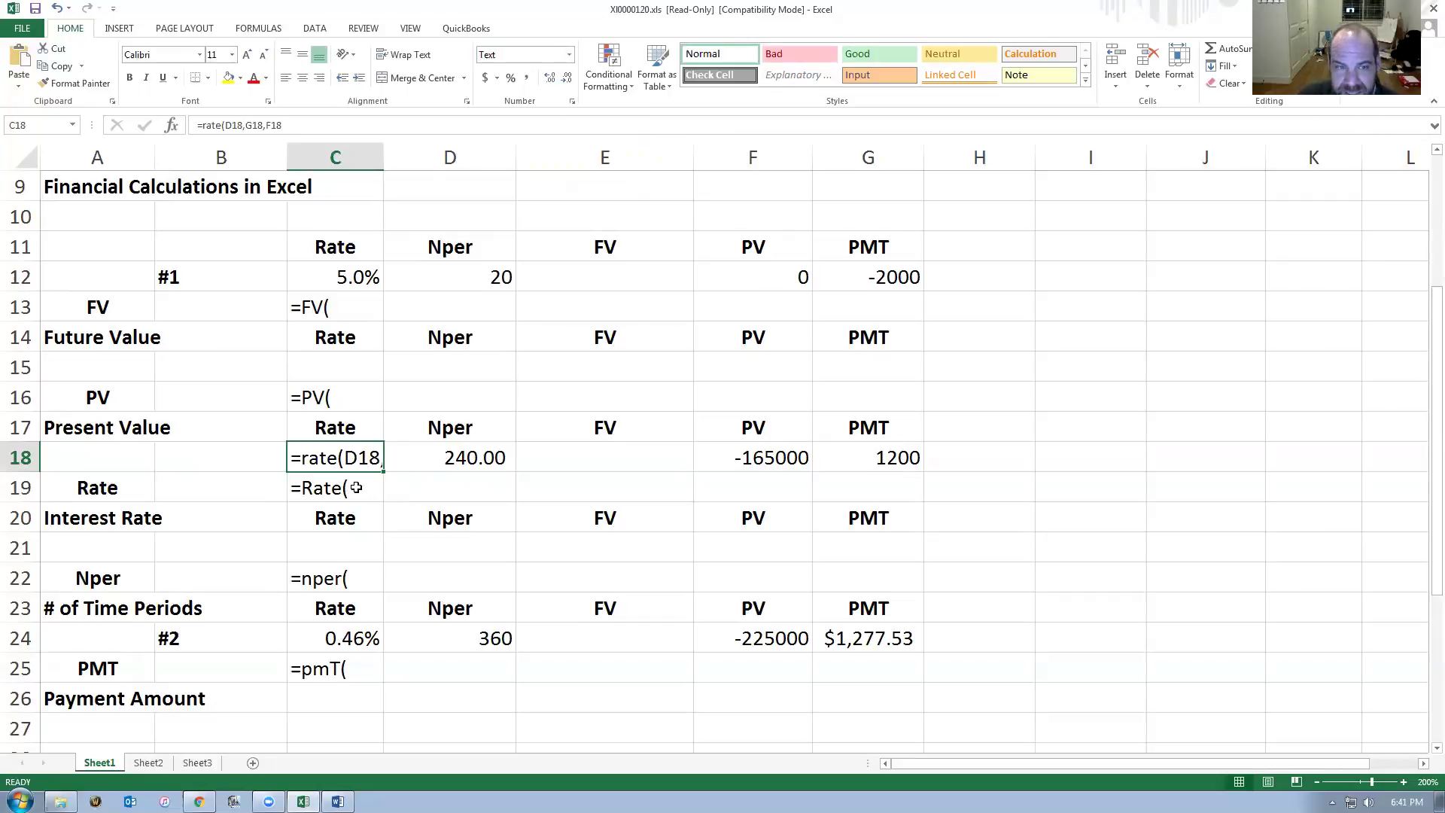
{"action": "left_click", "coordinate": [359, 487]}
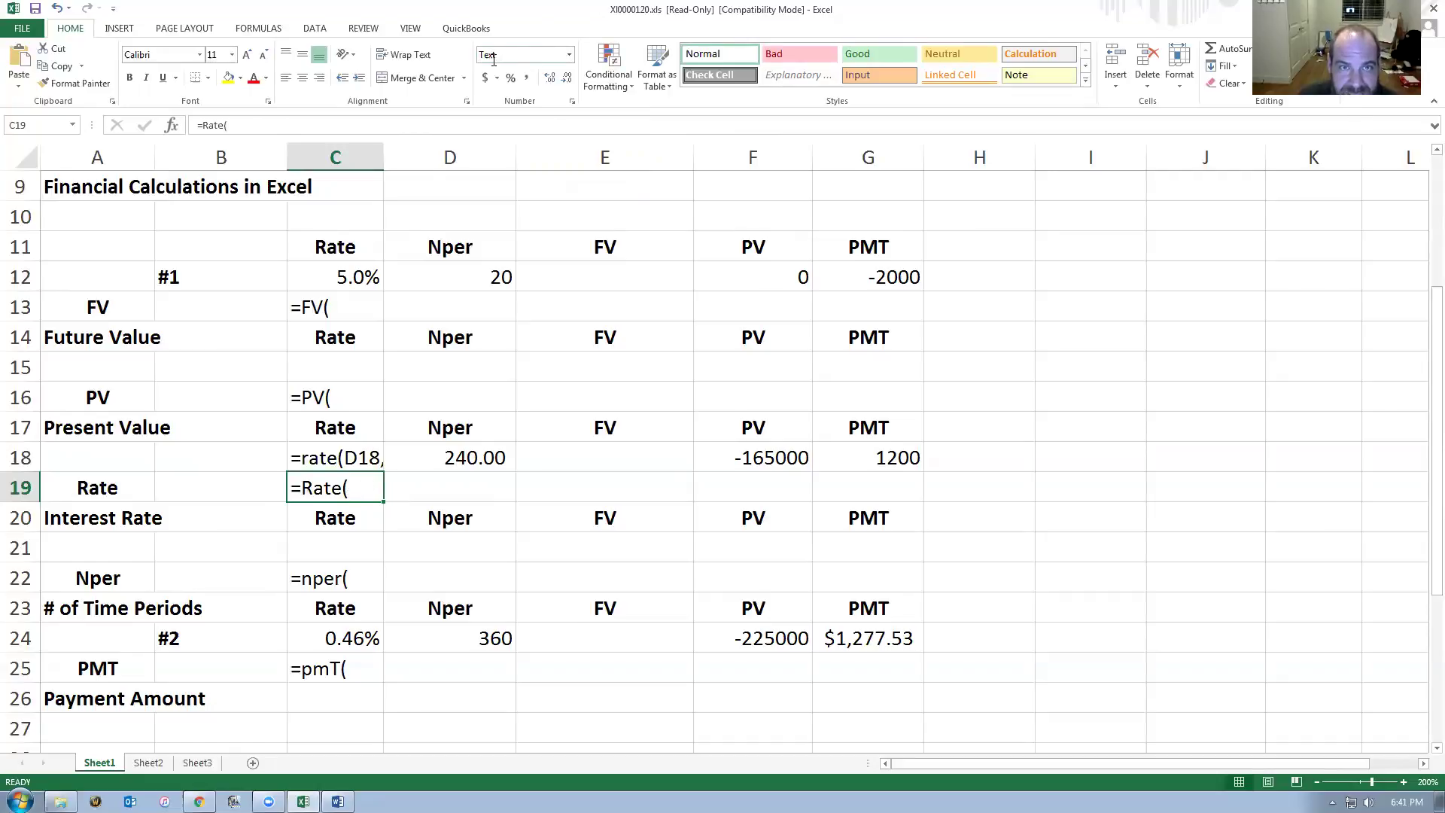
{"action": "left_click", "coordinate": [335, 459]}
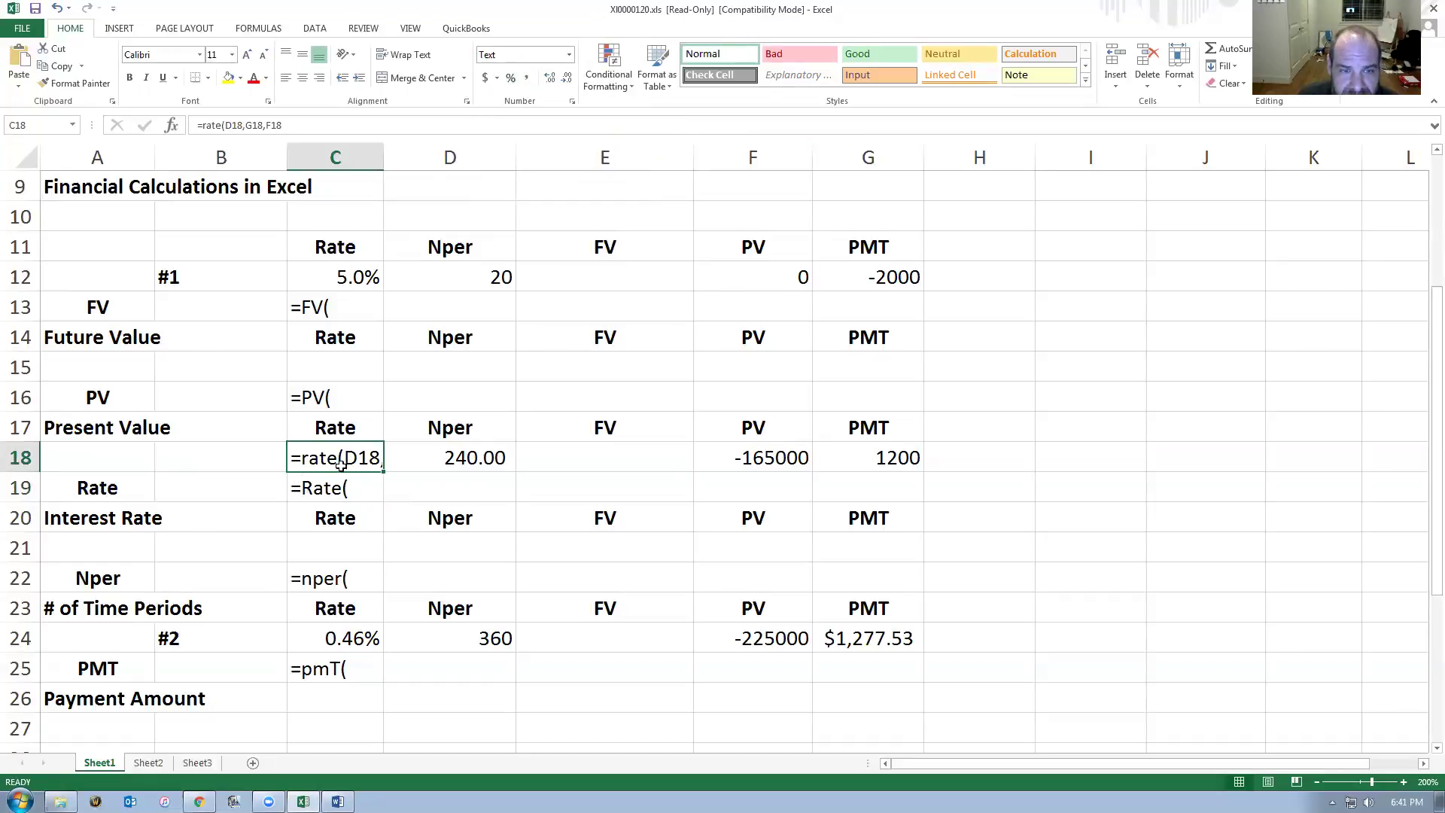
{"action": "left_click", "coordinate": [570, 55]}
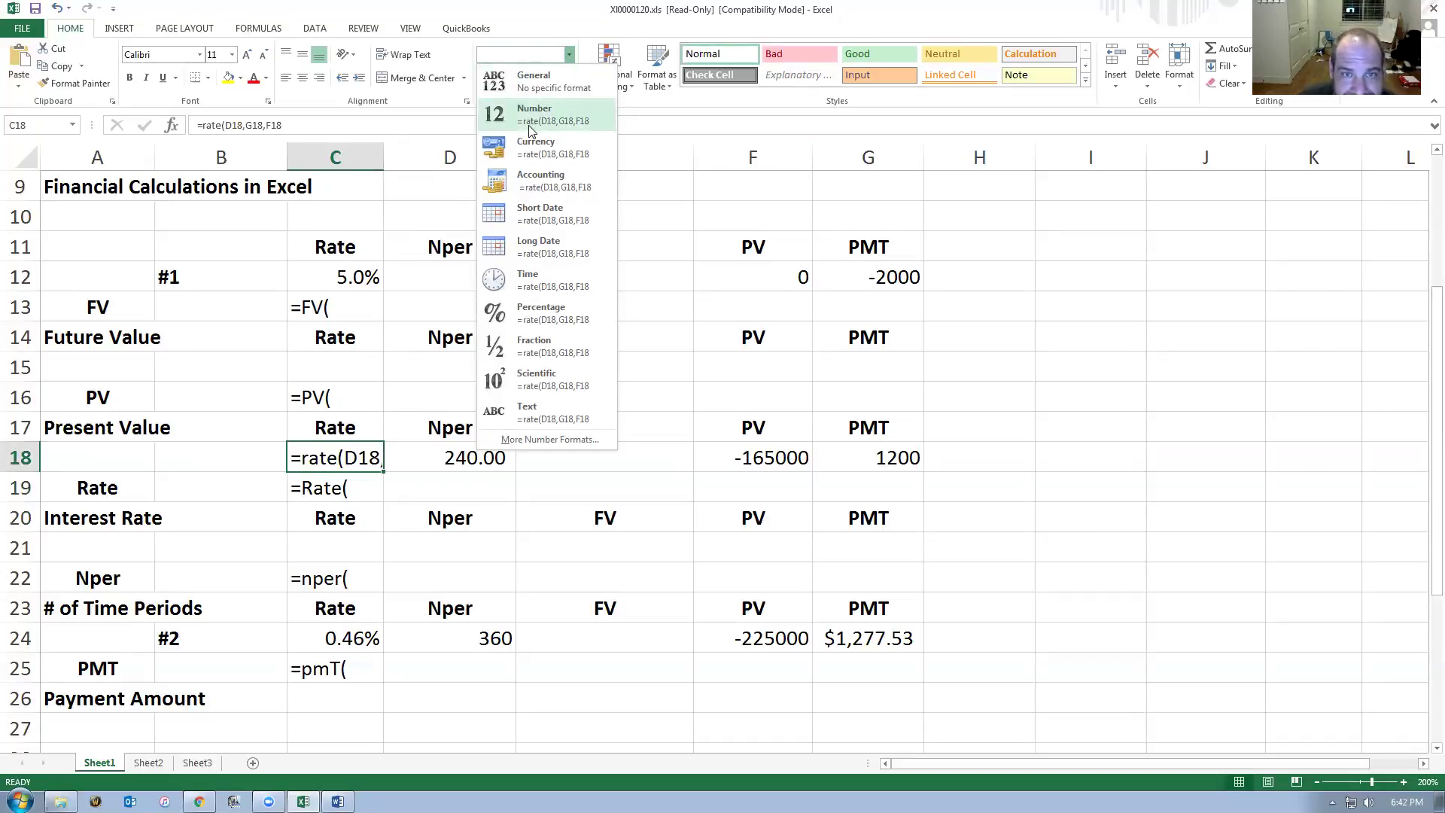
{"action": "left_click", "coordinate": [560, 320]}
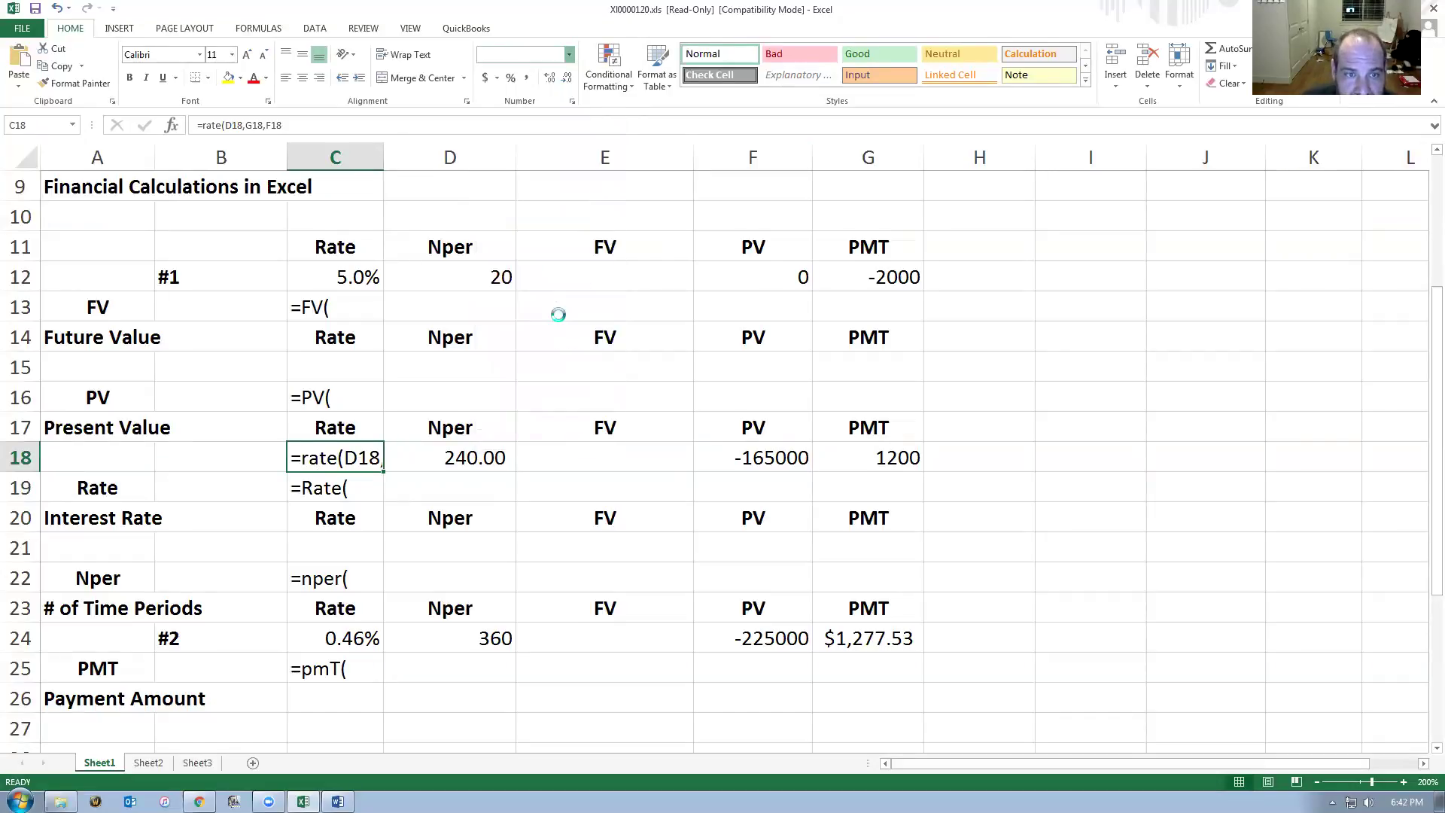
{"action": "left_click", "coordinate": [295, 127]}
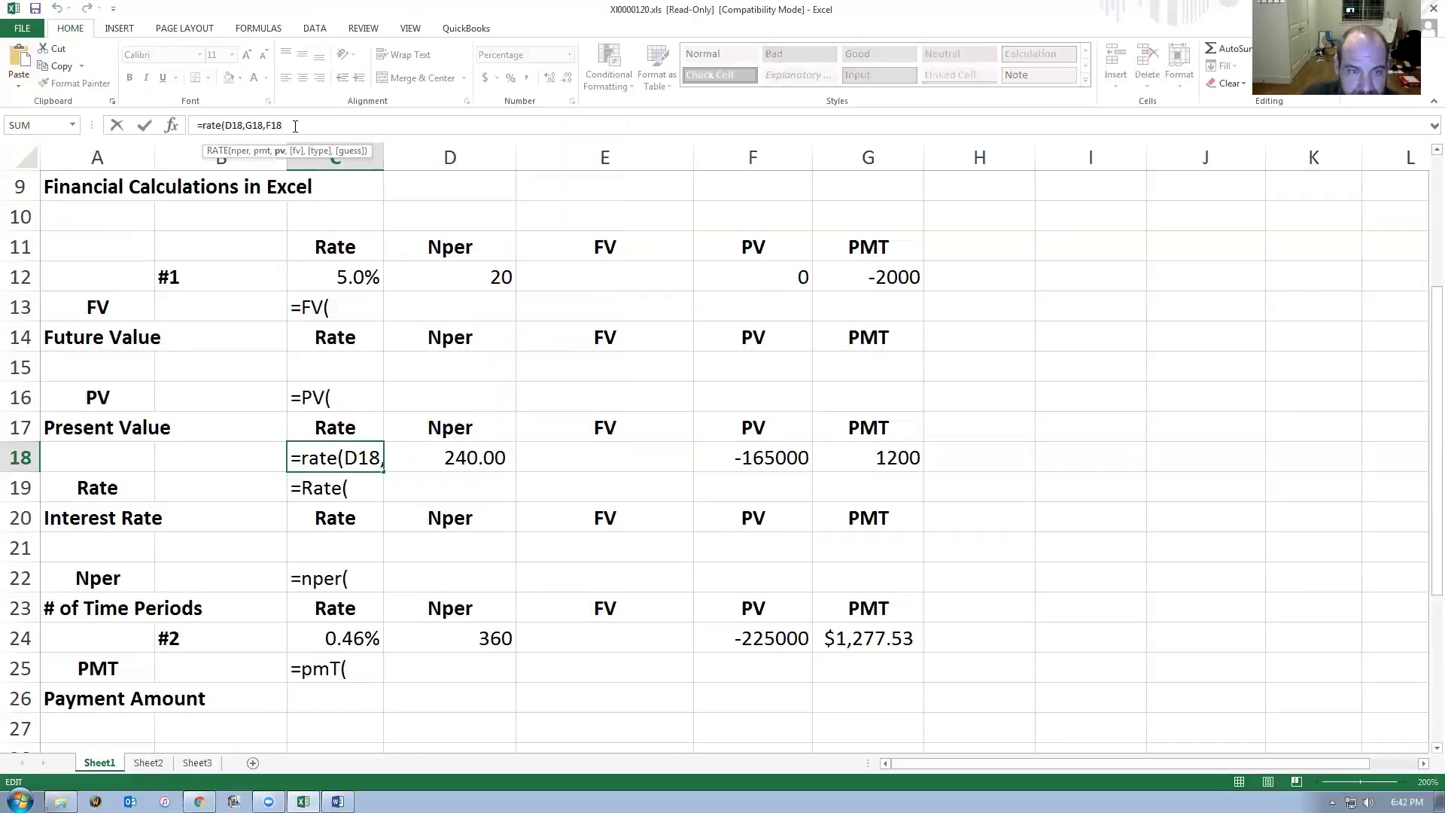
{"action": "key", "text": "Return"}
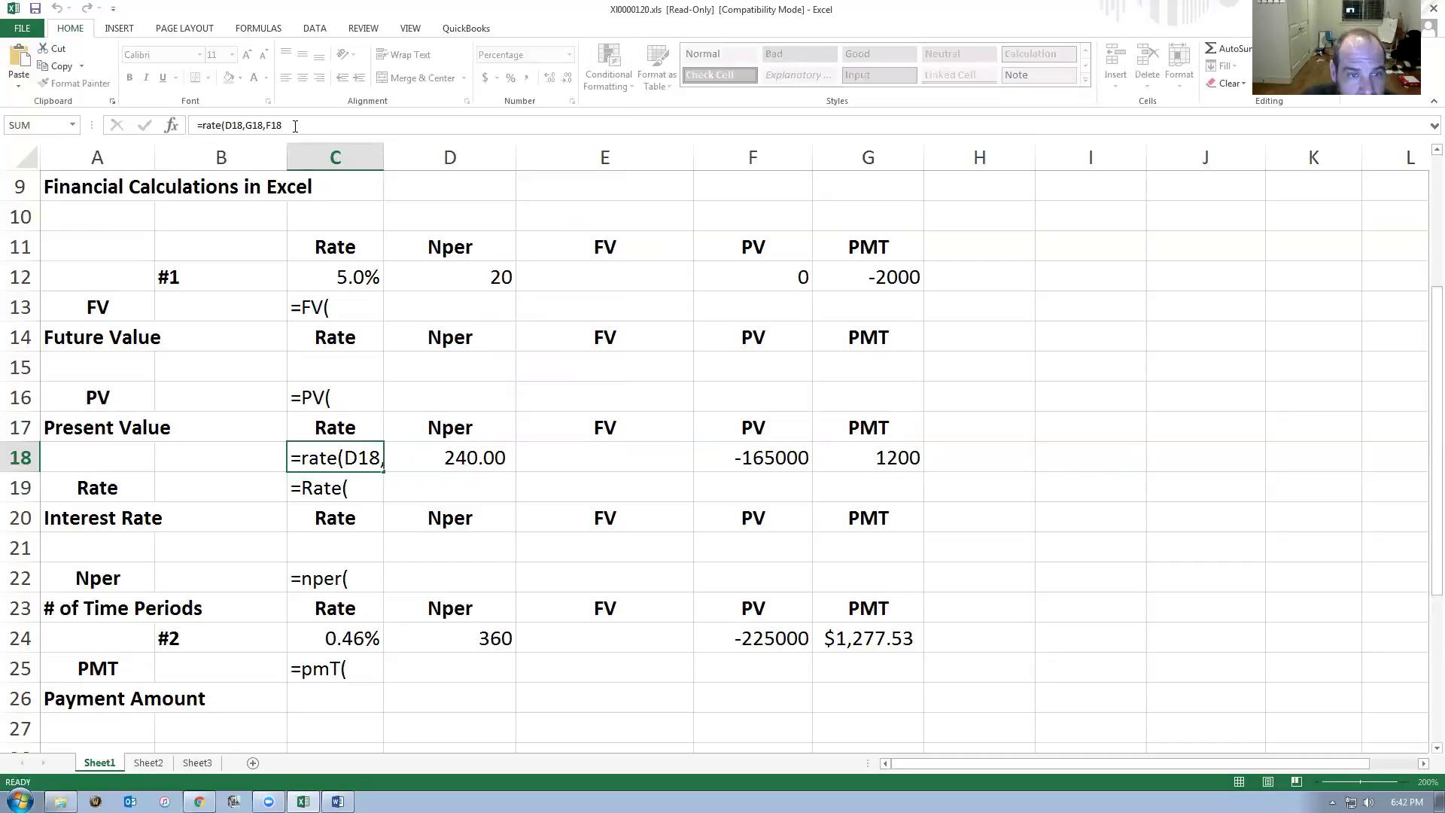
{"action": "left_click", "coordinate": [345, 454]}
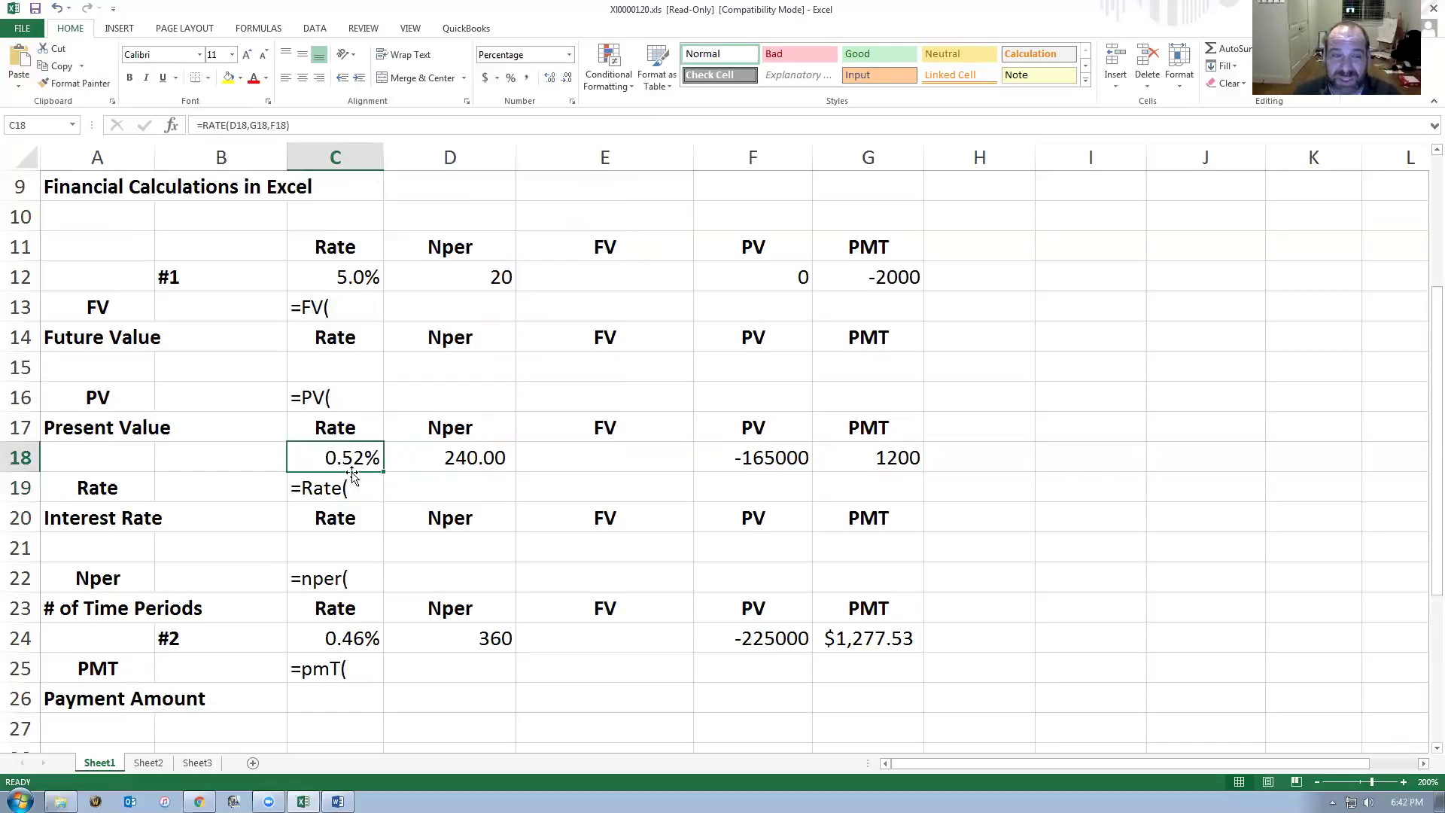
Review exercise 3 in the Word document, format B18 as Number and annualize the monthly rate there with =12*C18.
{"action": "key", "text": "alt+Tab"}
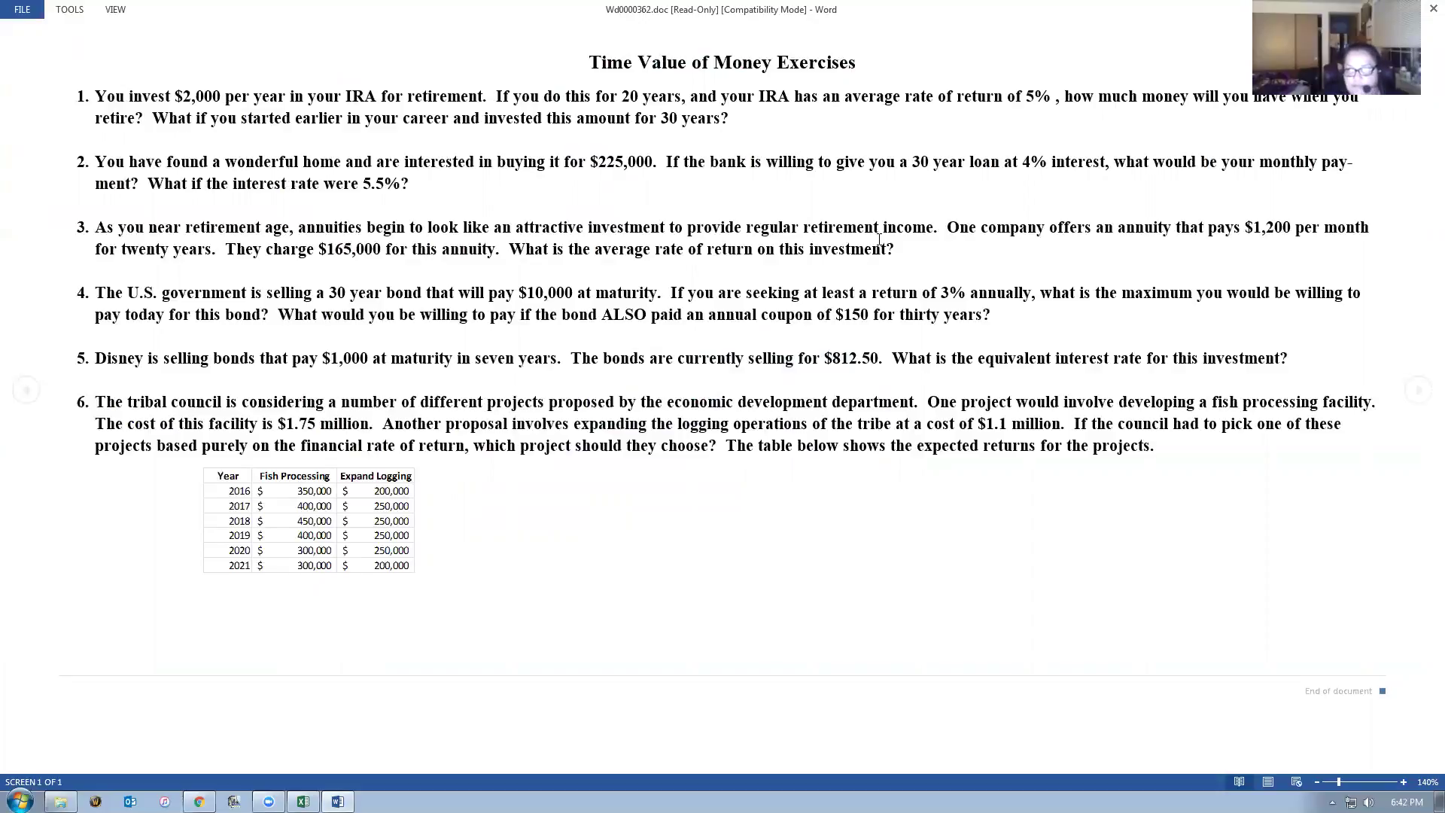
{"action": "key", "text": "alt+Tab"}
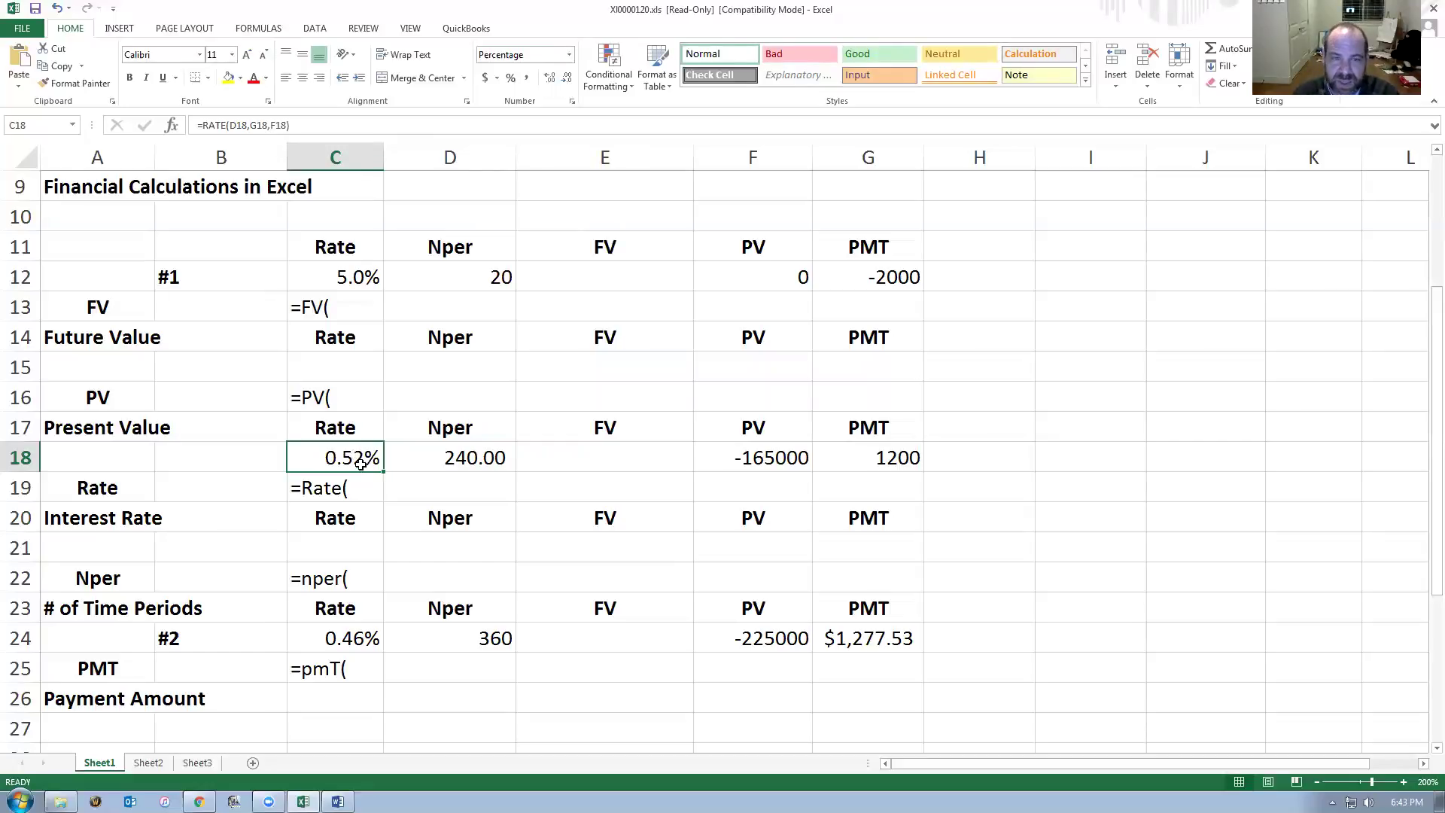
{"action": "key", "text": "alt+Tab"}
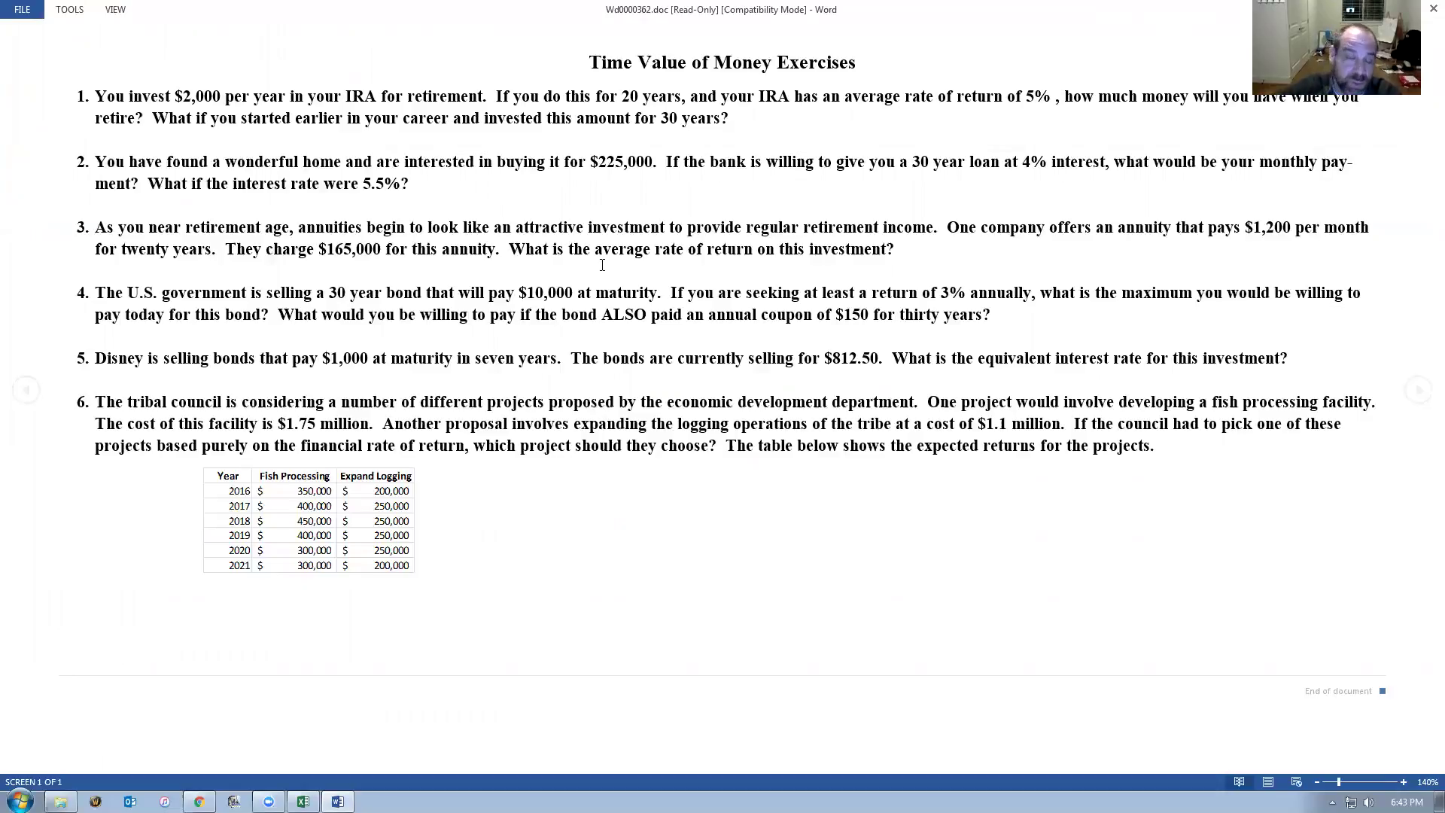
{"action": "key", "text": "alt+Tab"}
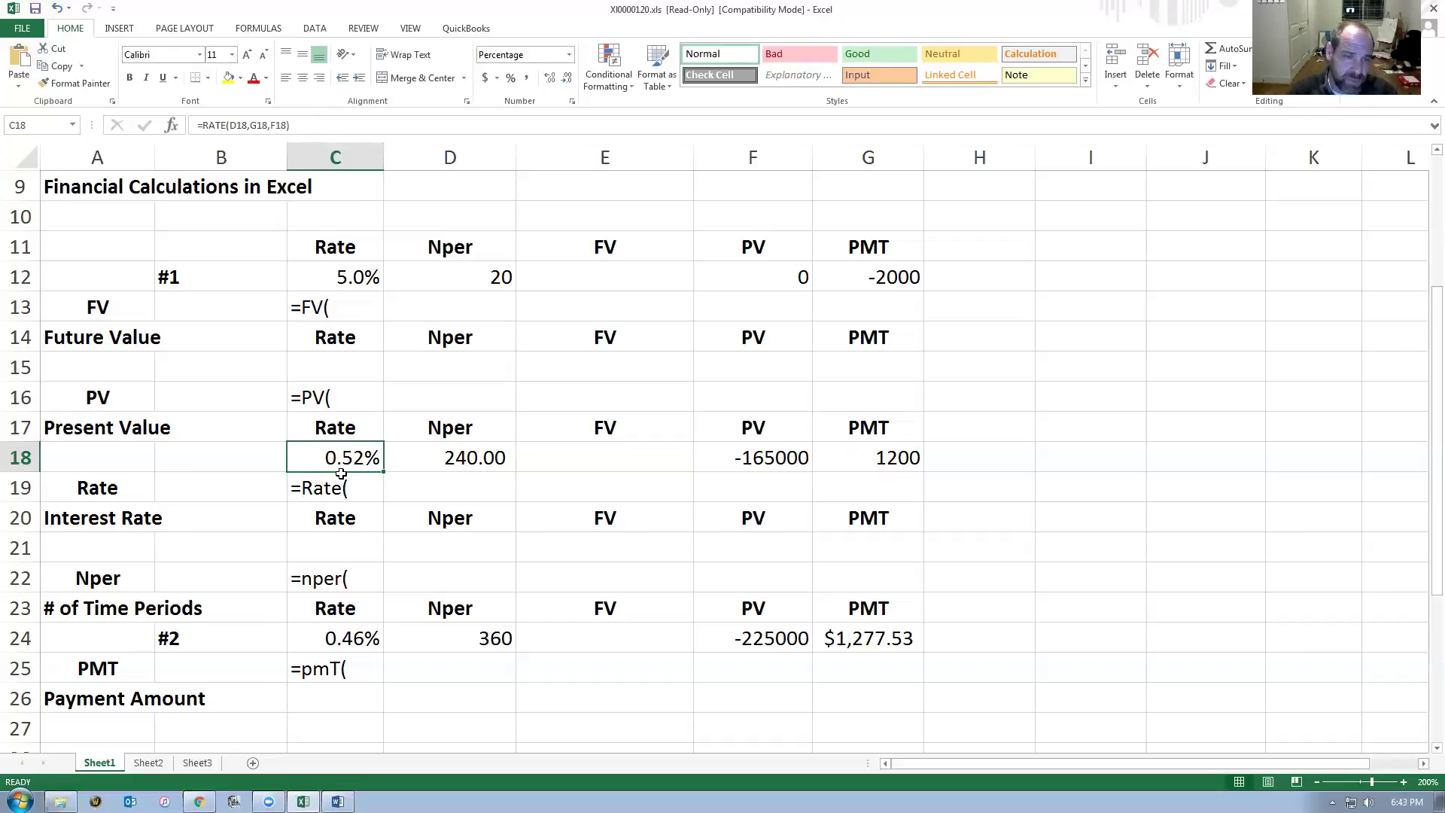
{"action": "left_click", "coordinate": [217, 458]}
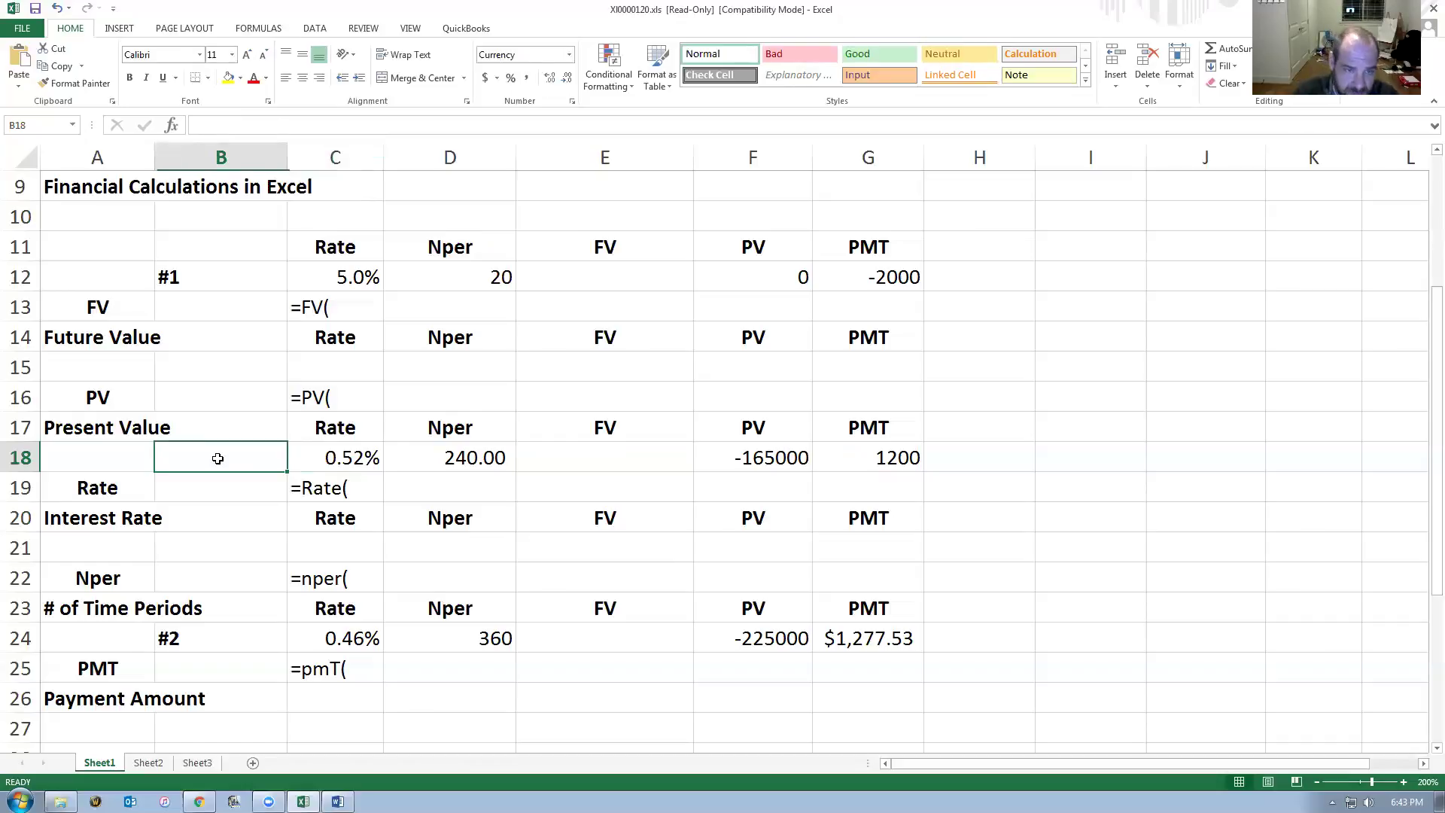
{"action": "left_click", "coordinate": [569, 55]}
{"action": "left_click", "coordinate": [527, 110]}
{"action": "type", "text": "="}
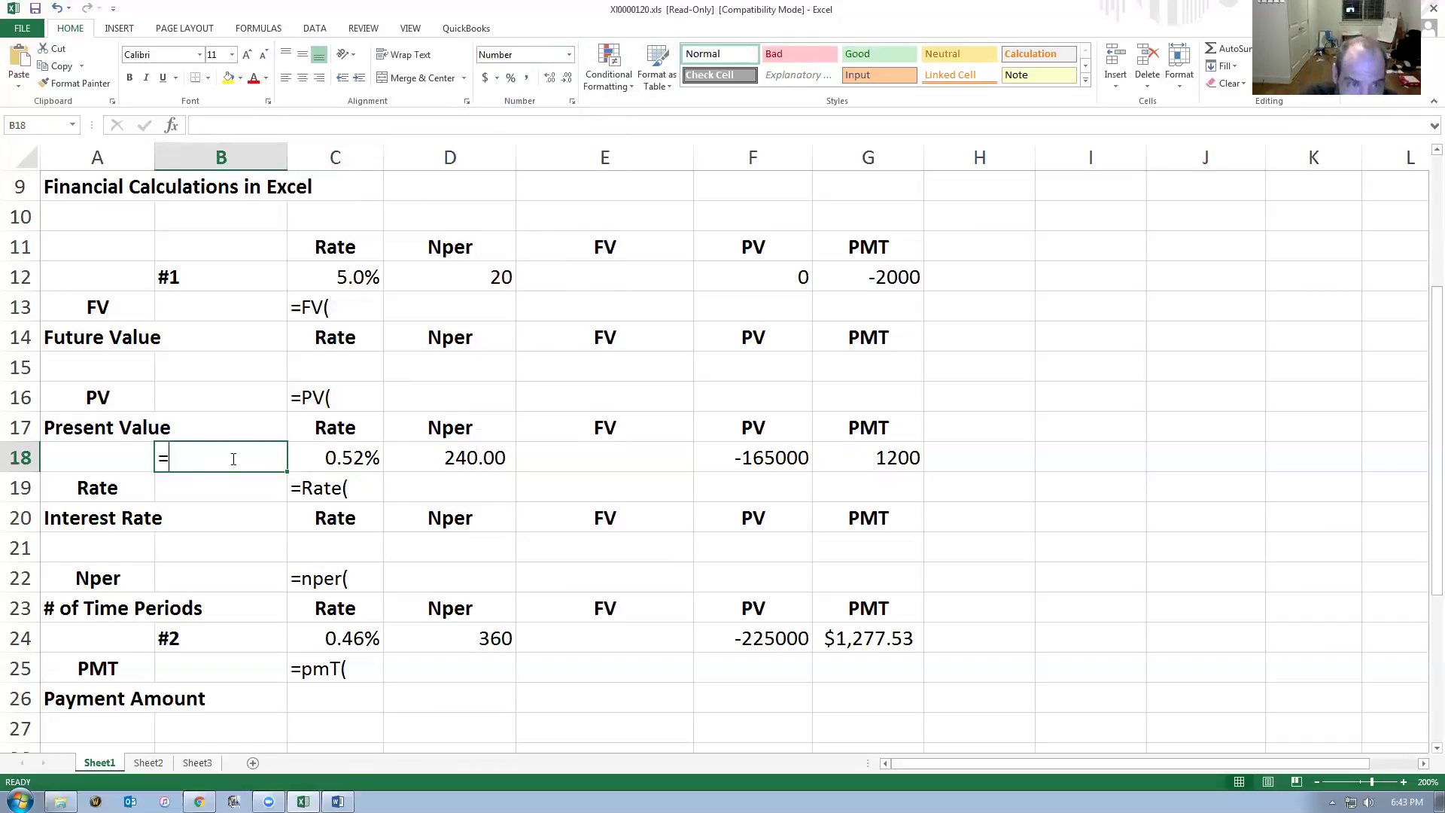
{"action": "type", "text": "12*"}
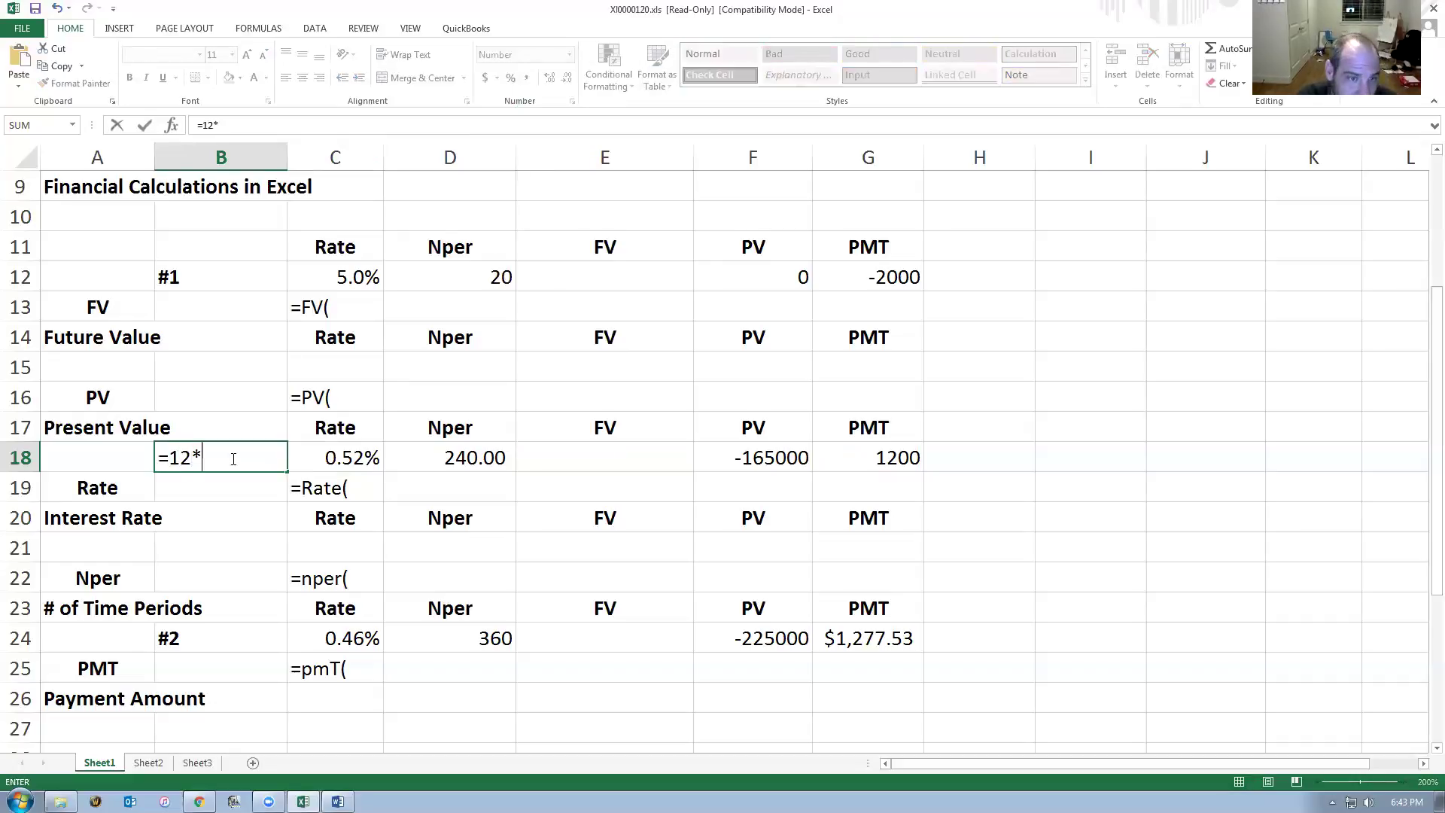
{"action": "left_click", "coordinate": [353, 456]}
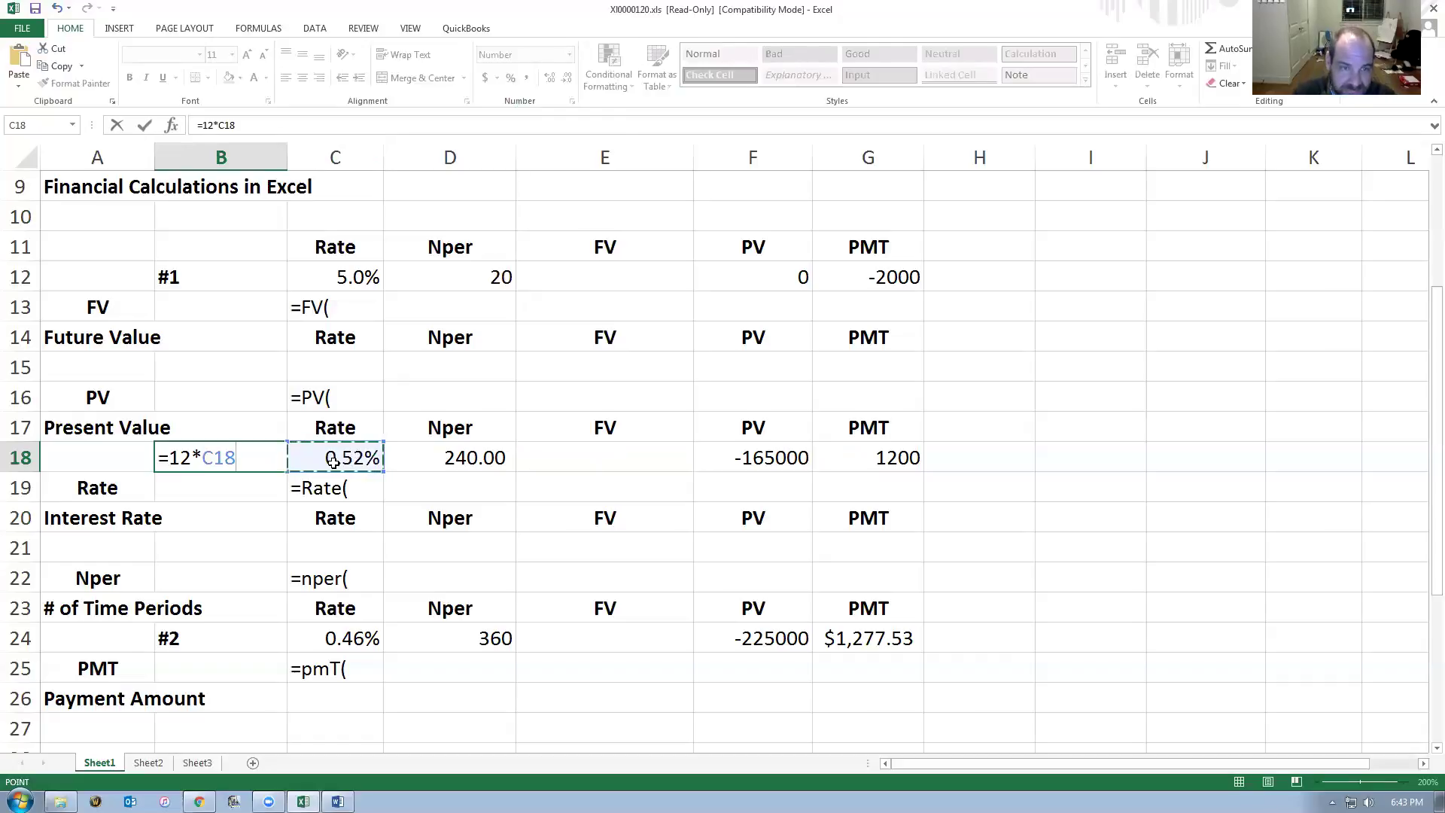
{"action": "key", "text": "Return"}
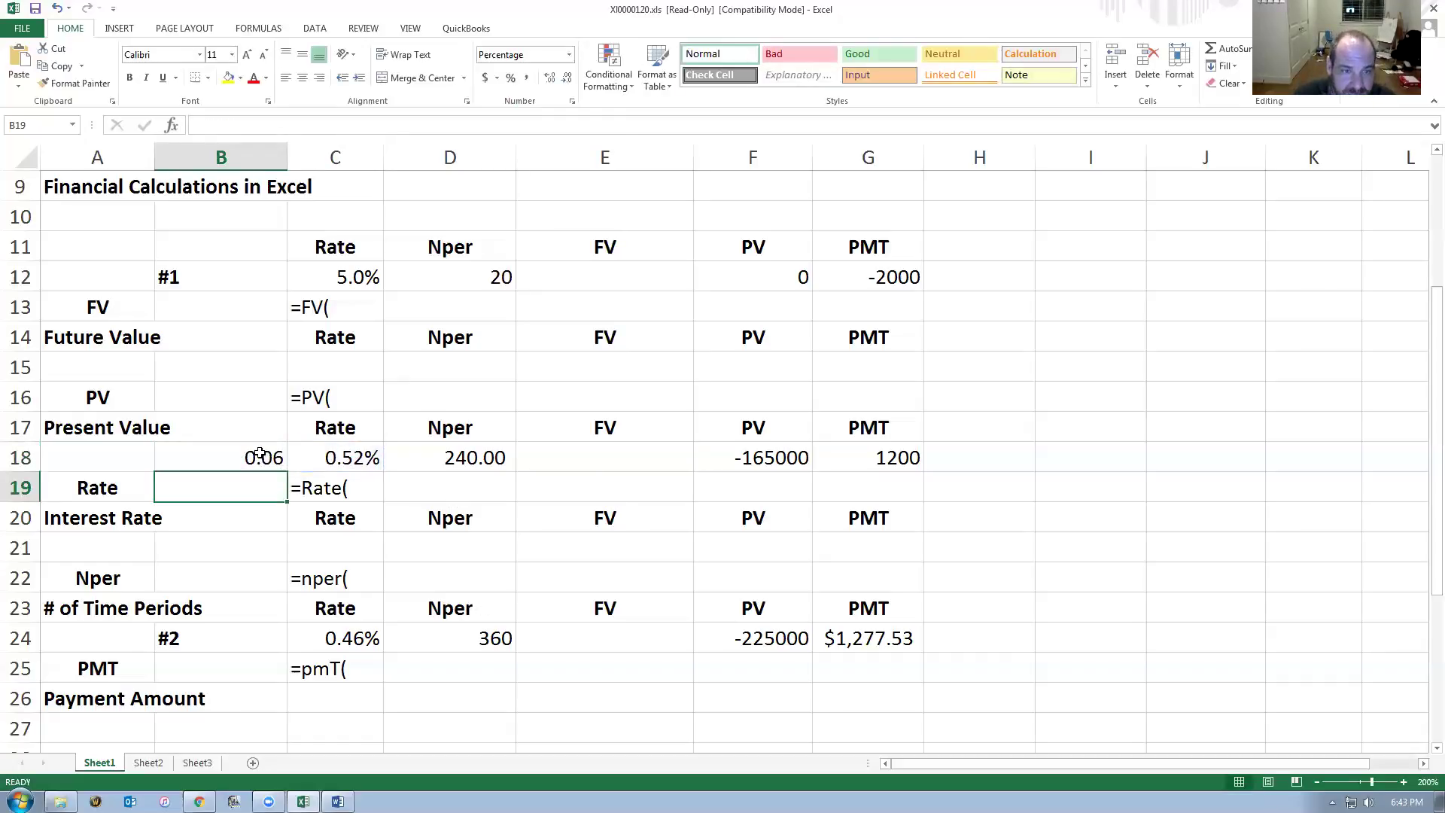
Format the annualized rate in B18 as a percentage with two decimal places.
{"action": "left_click", "coordinate": [258, 458]}
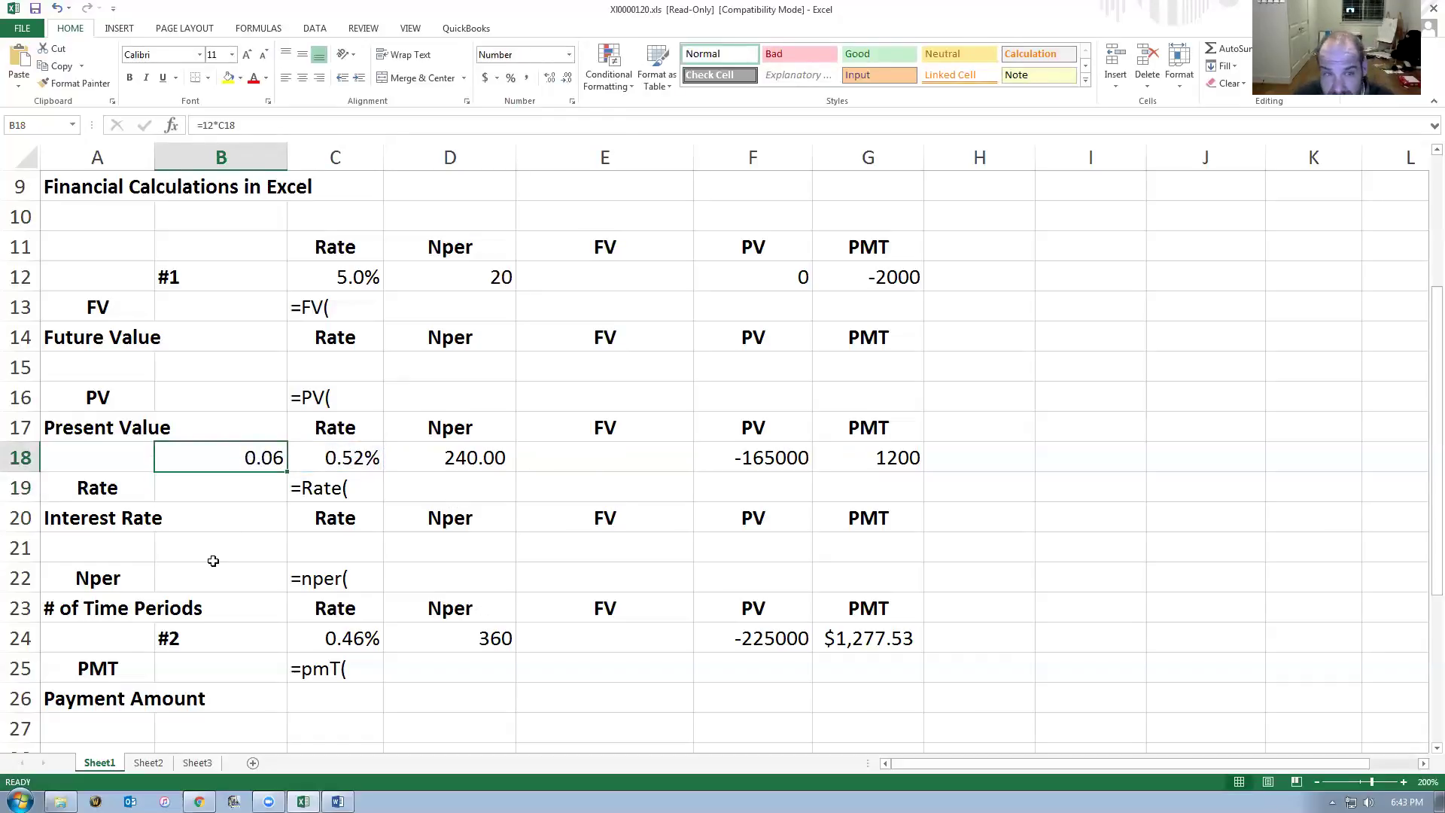
{"action": "left_click", "coordinate": [511, 79]}
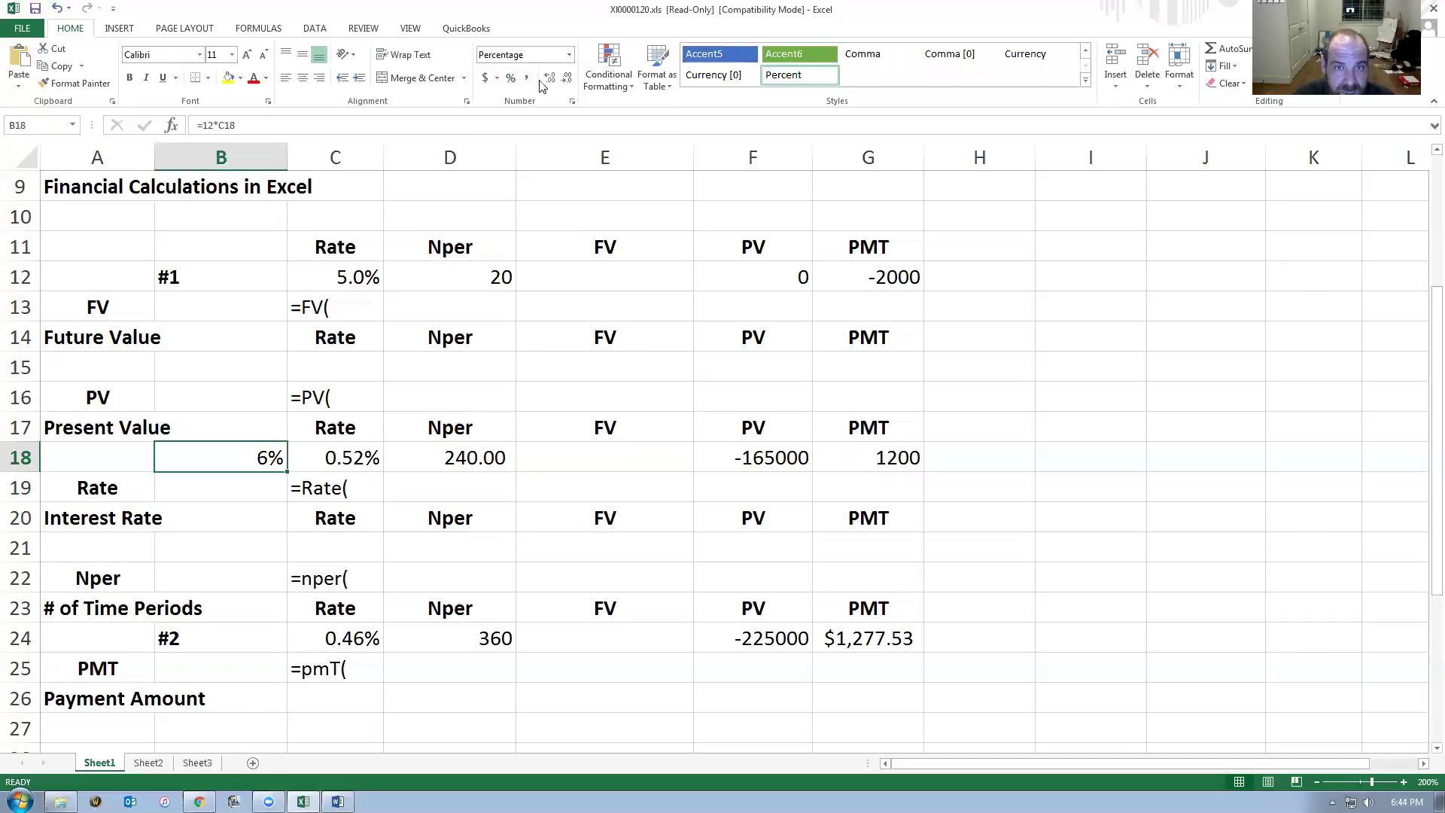
{"action": "left_click", "coordinate": [550, 78]}
{"action": "left_click", "coordinate": [550, 79]}
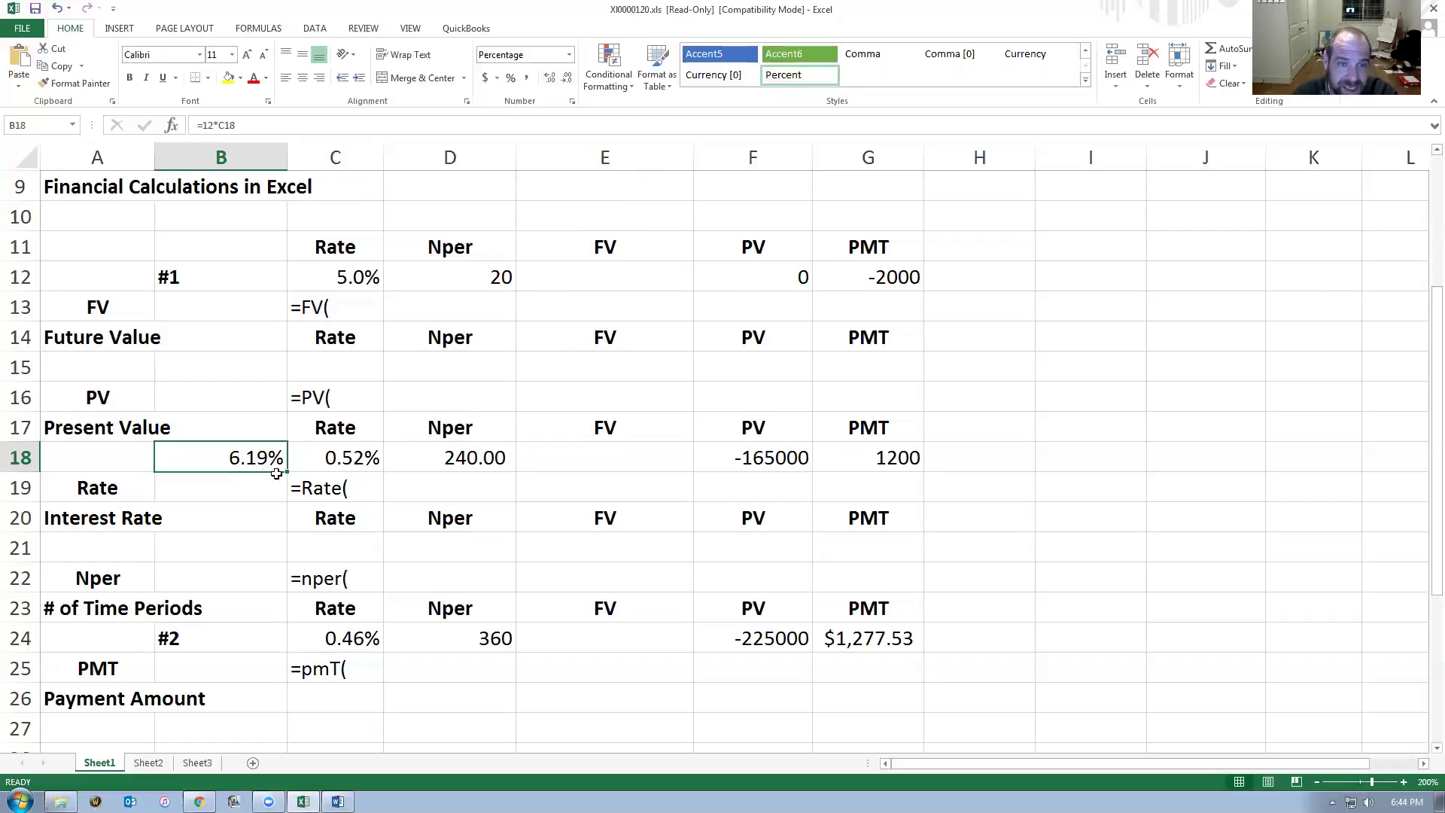
Reduce the rate in B18 to a whole percent and restore its two decimal places.
{"action": "left_click", "coordinate": [566, 78]}
{"action": "left_click", "coordinate": [566, 78]}
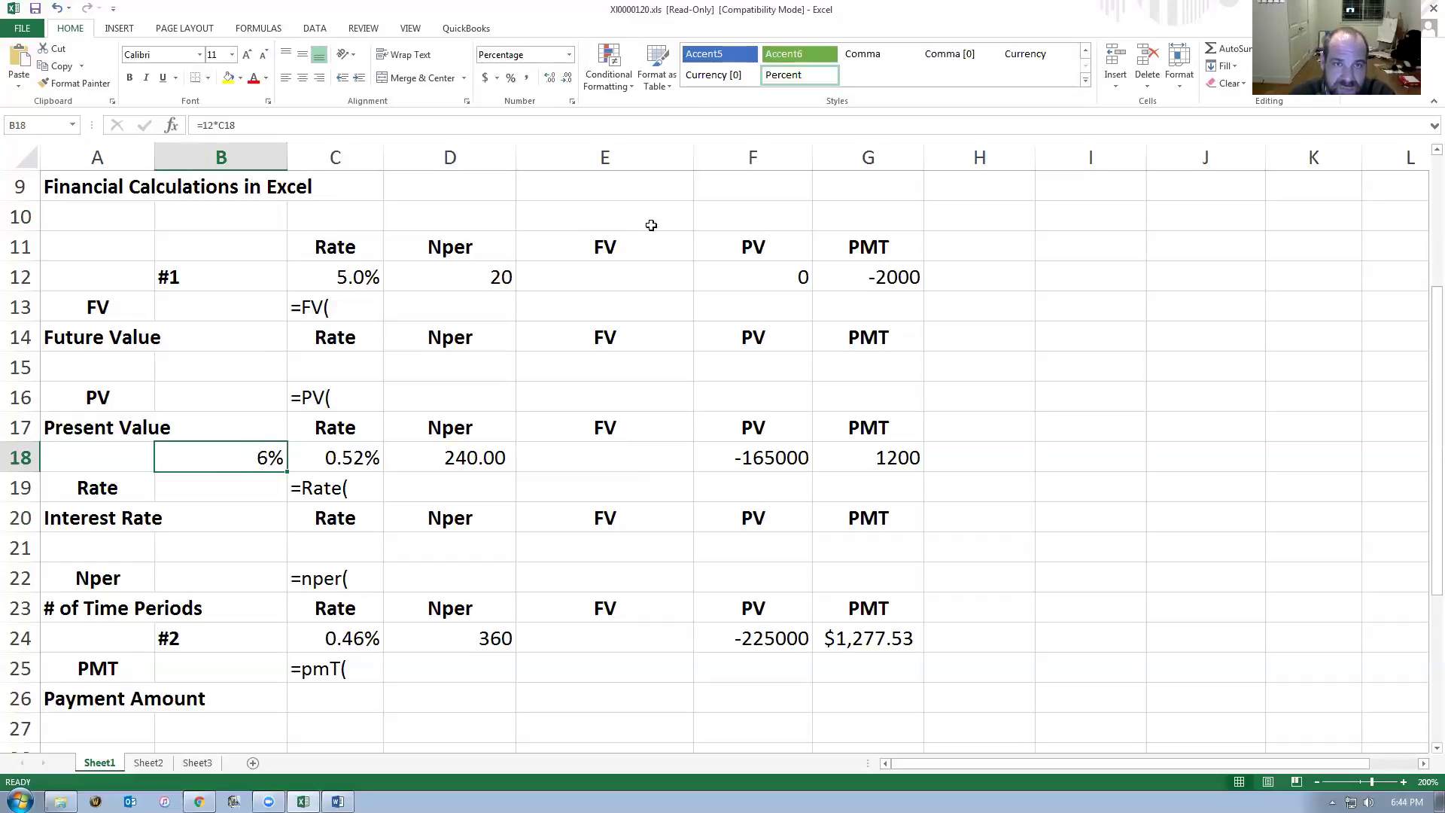
{"action": "left_click", "coordinate": [550, 78]}
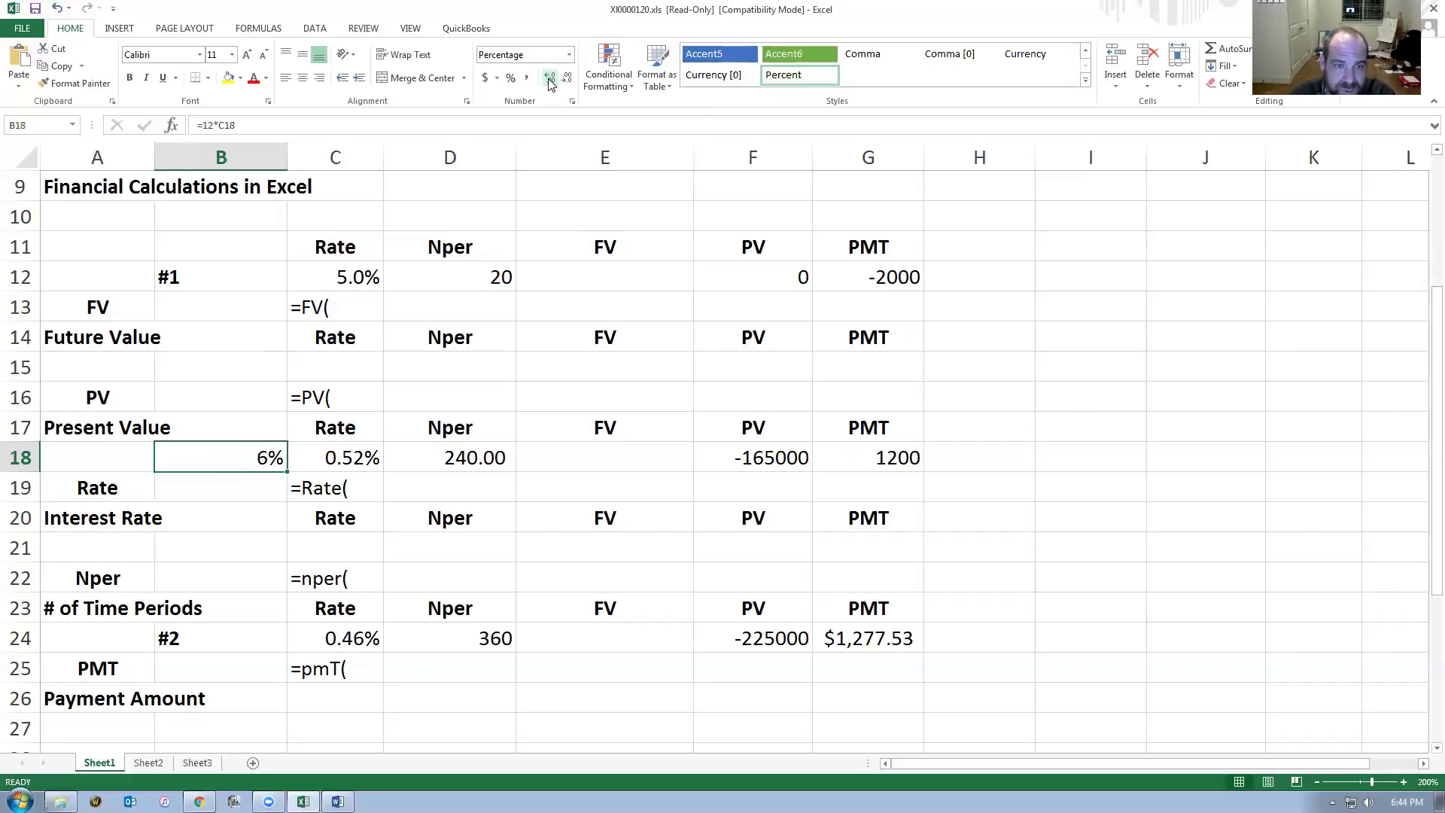
{"action": "left_click", "coordinate": [550, 78]}
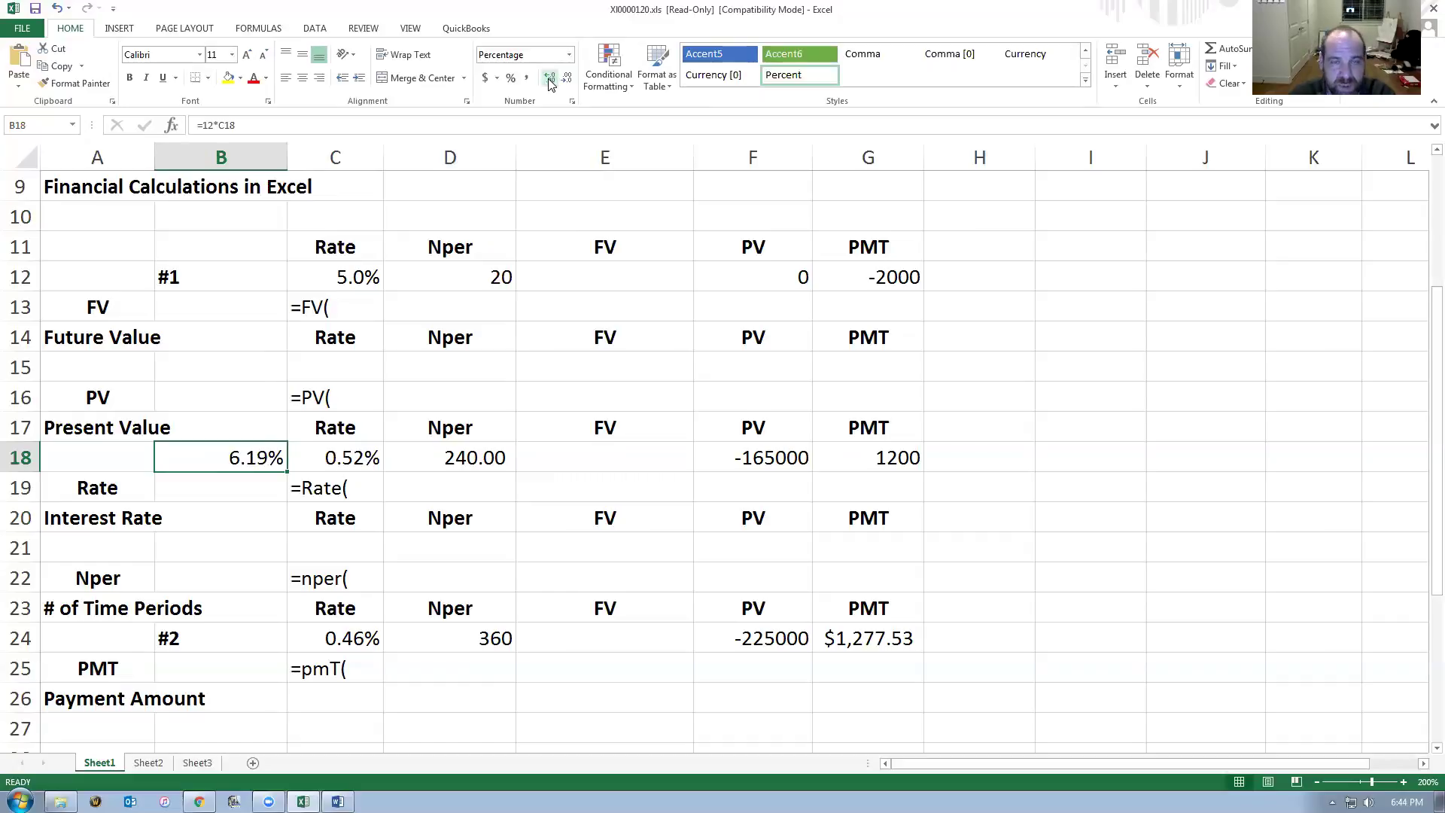
Extend the rate in B18 to seven decimal places and reduce it back to two.
{"action": "left_click", "coordinate": [550, 78]}
{"action": "left_click", "coordinate": [550, 78]}
{"action": "left_click", "coordinate": [550, 79]}
{"action": "left_click", "coordinate": [550, 78]}
{"action": "left_click", "coordinate": [550, 78]}
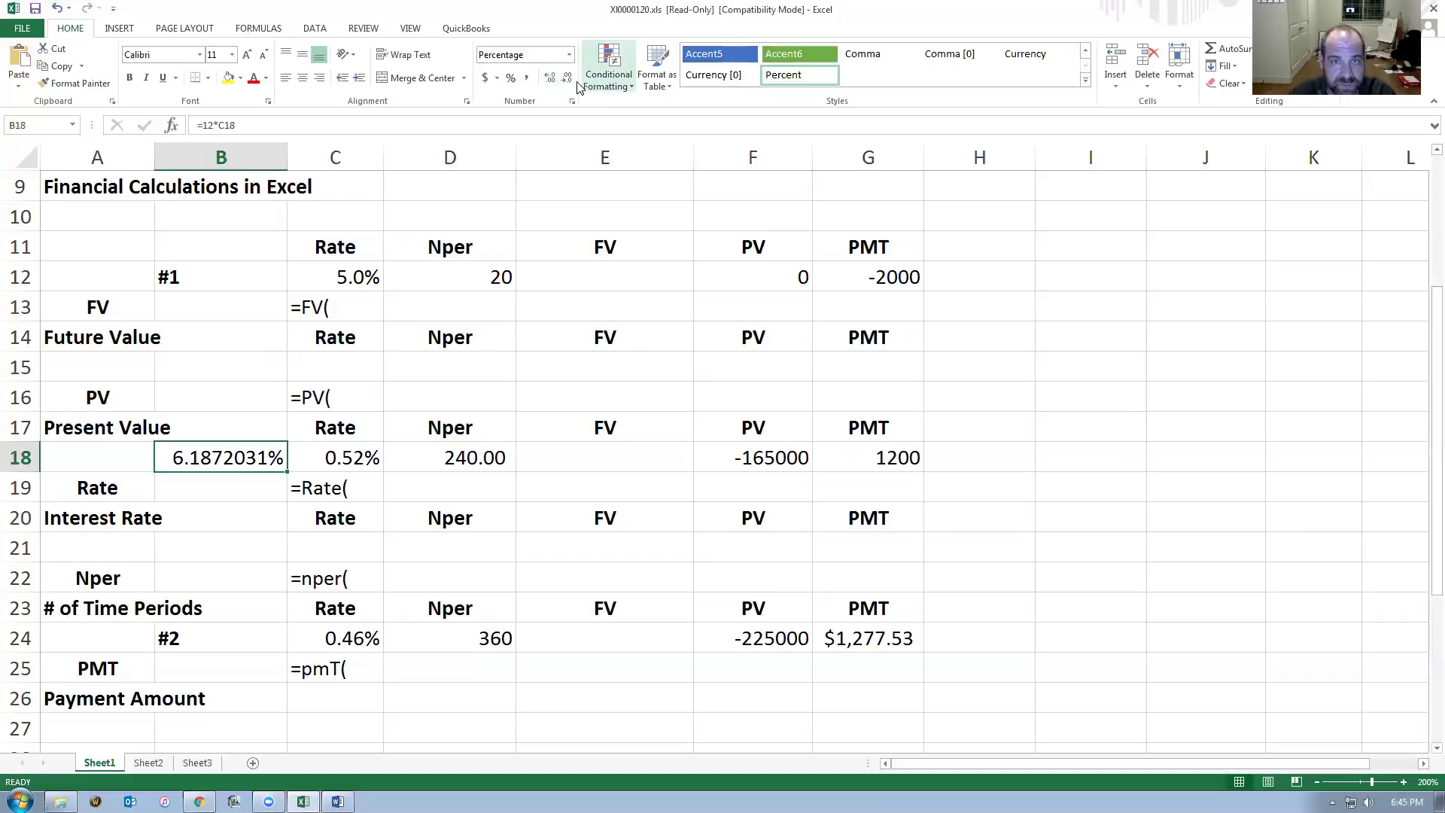
{"action": "left_click", "coordinate": [567, 80]}
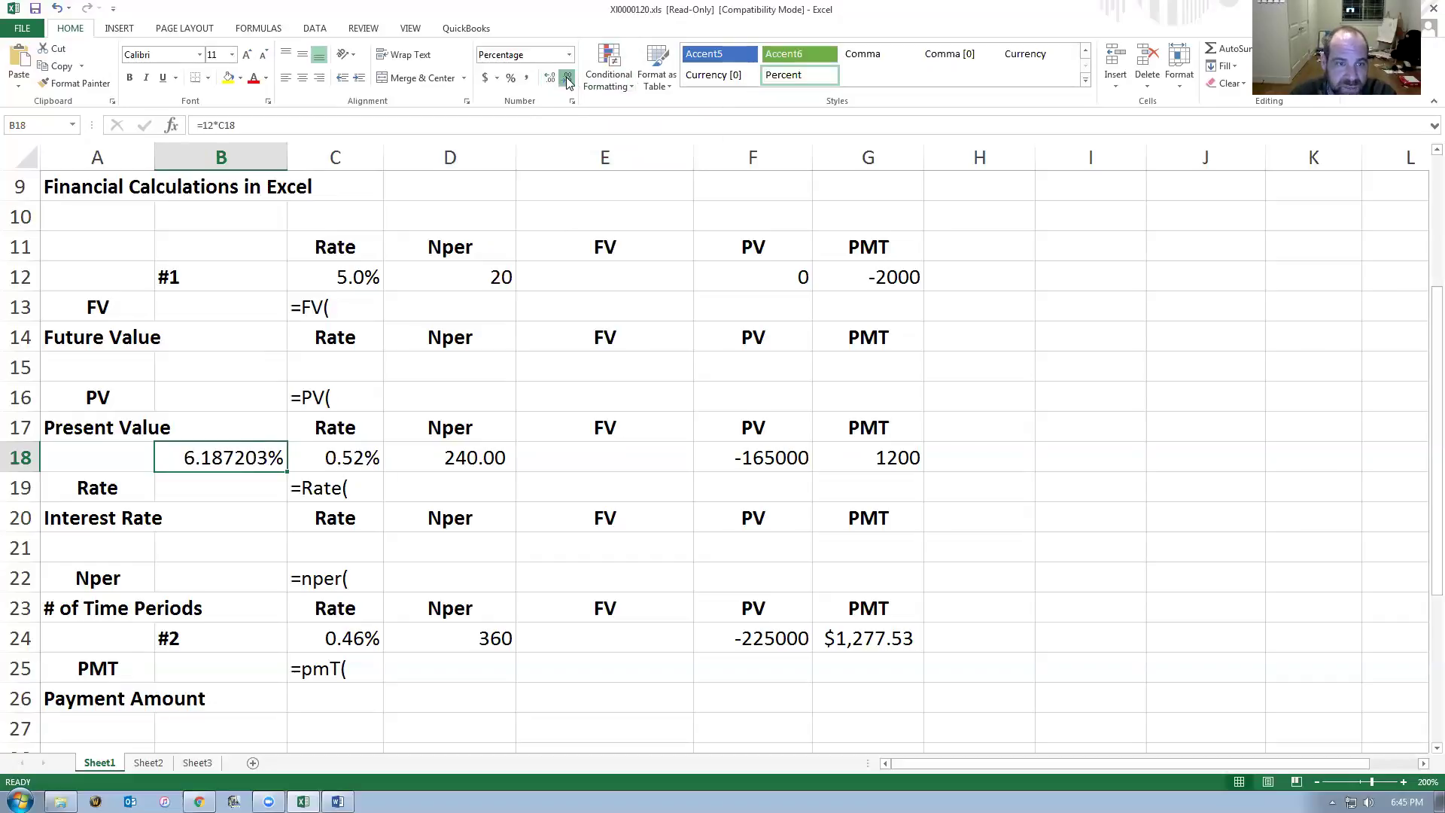
{"action": "left_click", "coordinate": [568, 80]}
{"action": "left_click", "coordinate": [567, 79]}
{"action": "left_click", "coordinate": [567, 80]}
{"action": "left_click", "coordinate": [567, 80]}
{"action": "left_click", "coordinate": [568, 80]}
{"action": "left_click", "coordinate": [548, 80]}
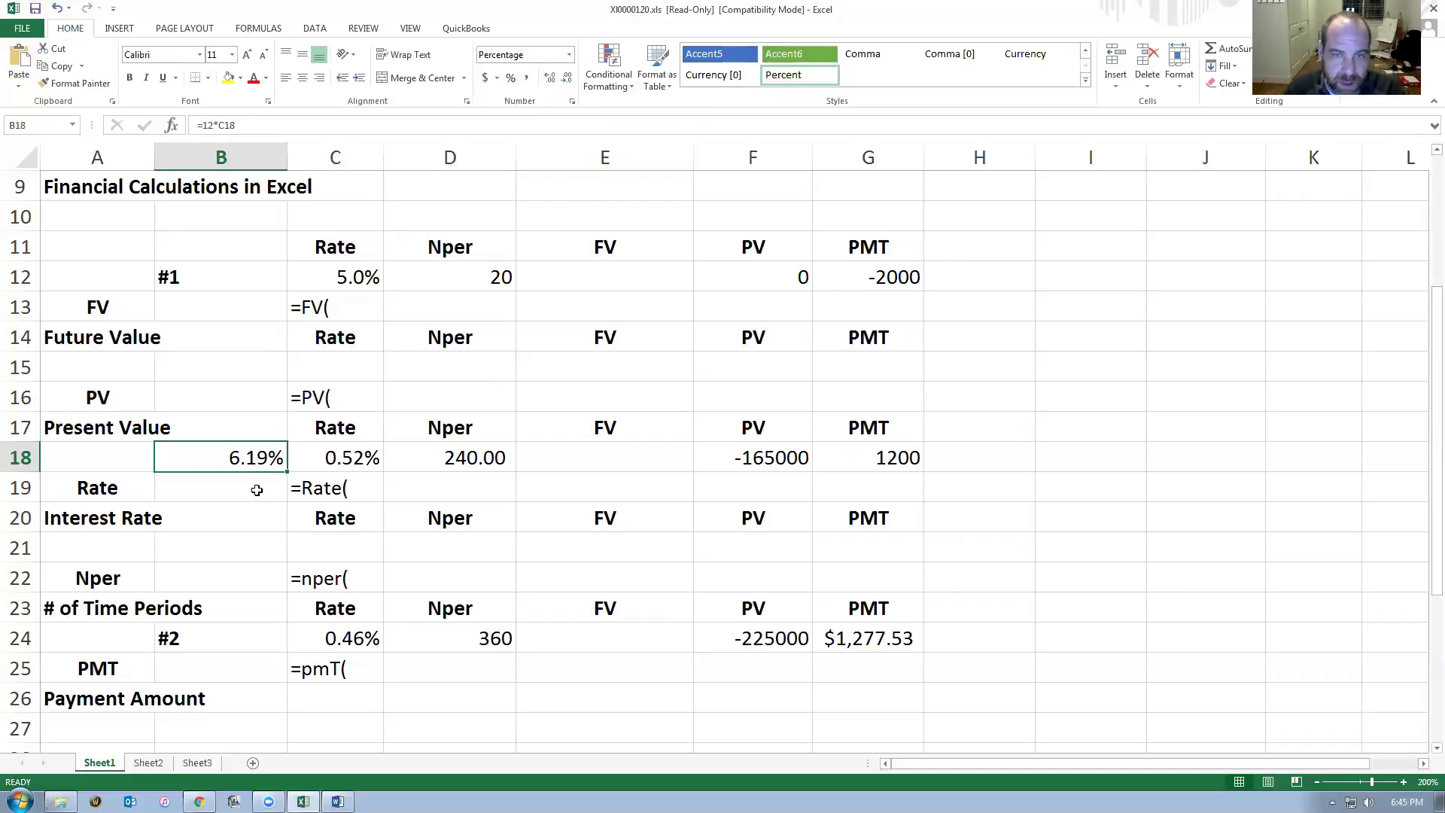
Recheck exercise 3's question in the Word document and inspect the monthly rate in C18 and the annualized rate in B18.
{"action": "key", "text": "alt+Tab"}
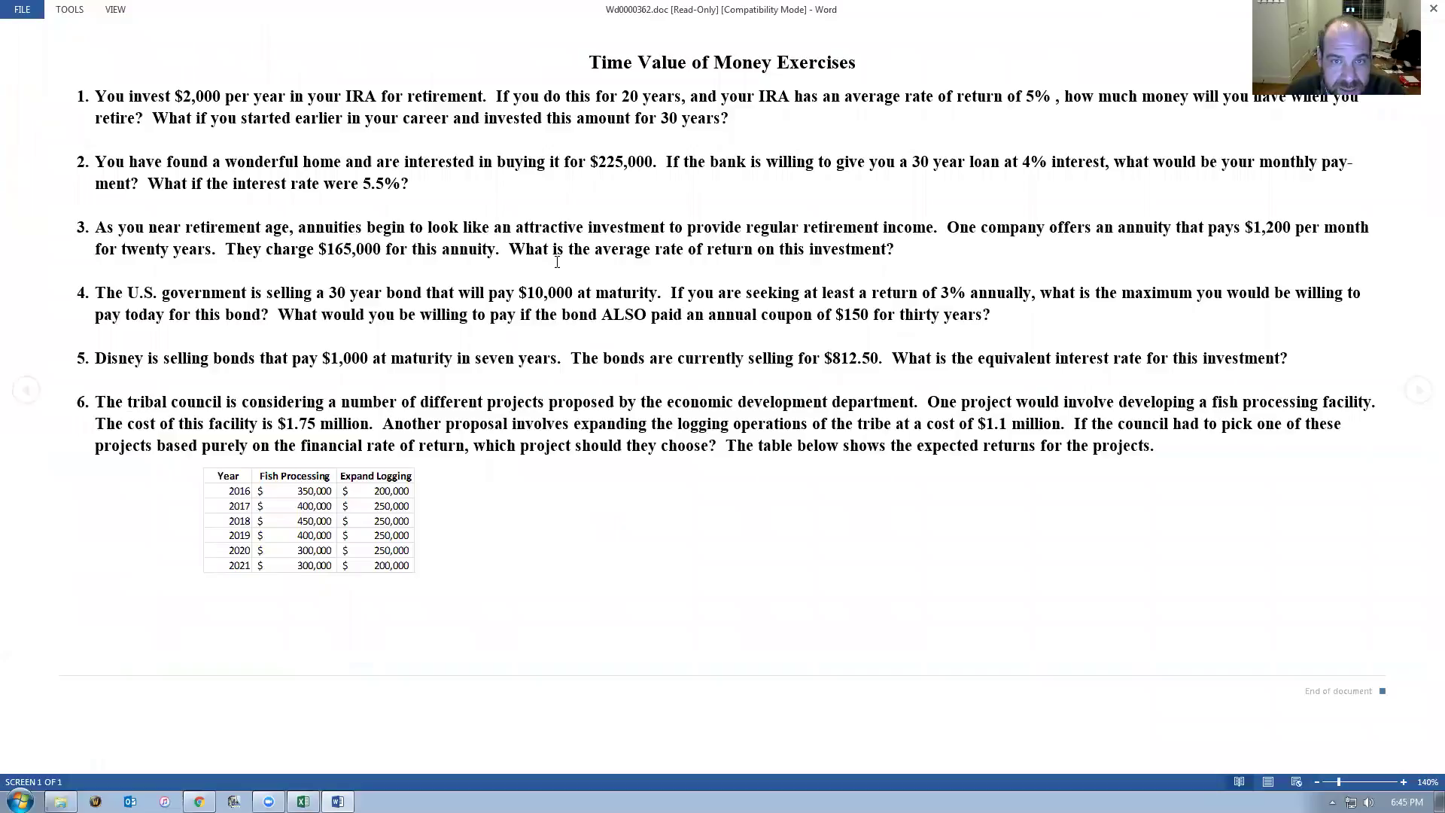
{"action": "key", "text": "alt+Tab"}
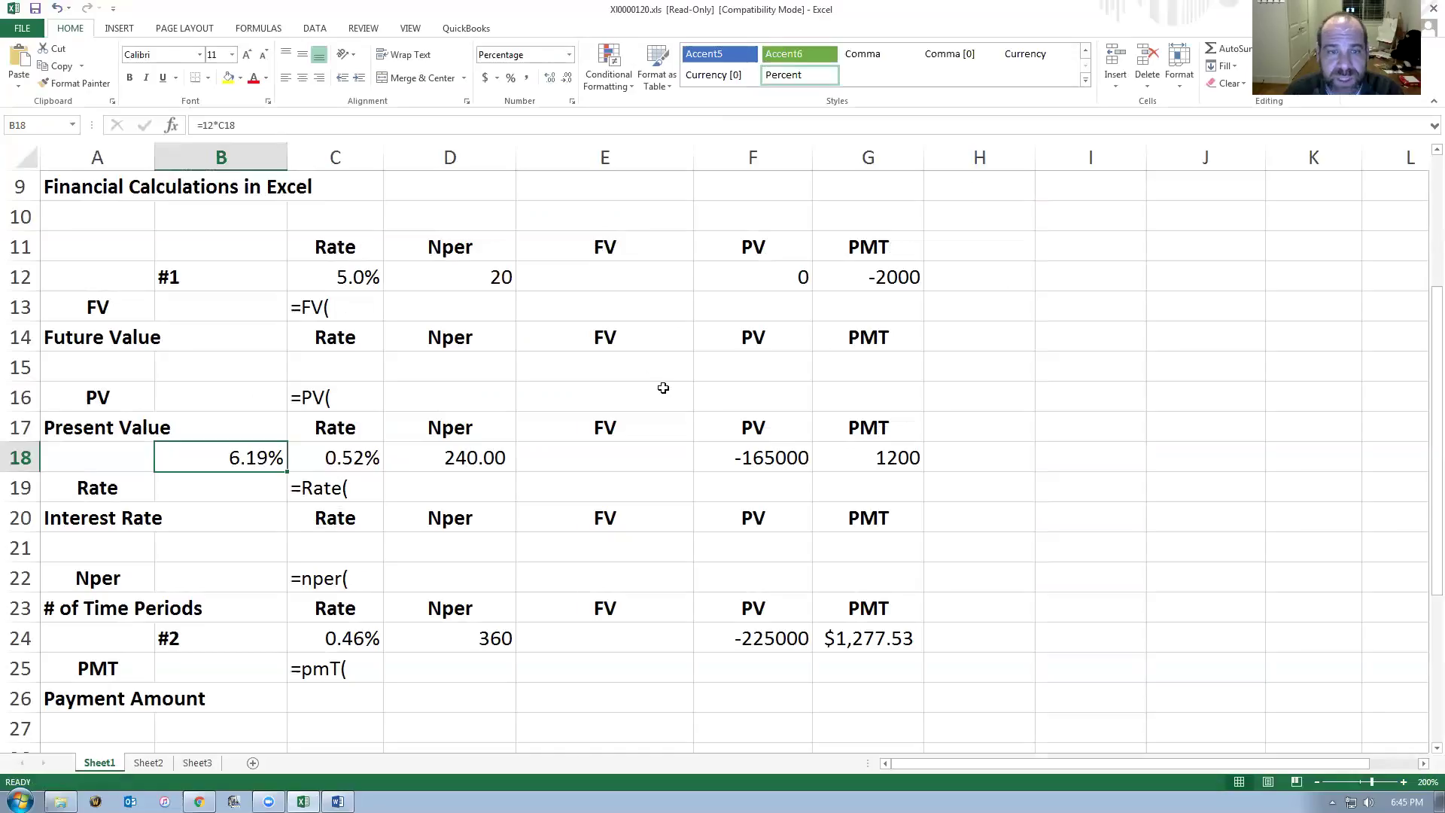
{"action": "left_click", "coordinate": [350, 459]}
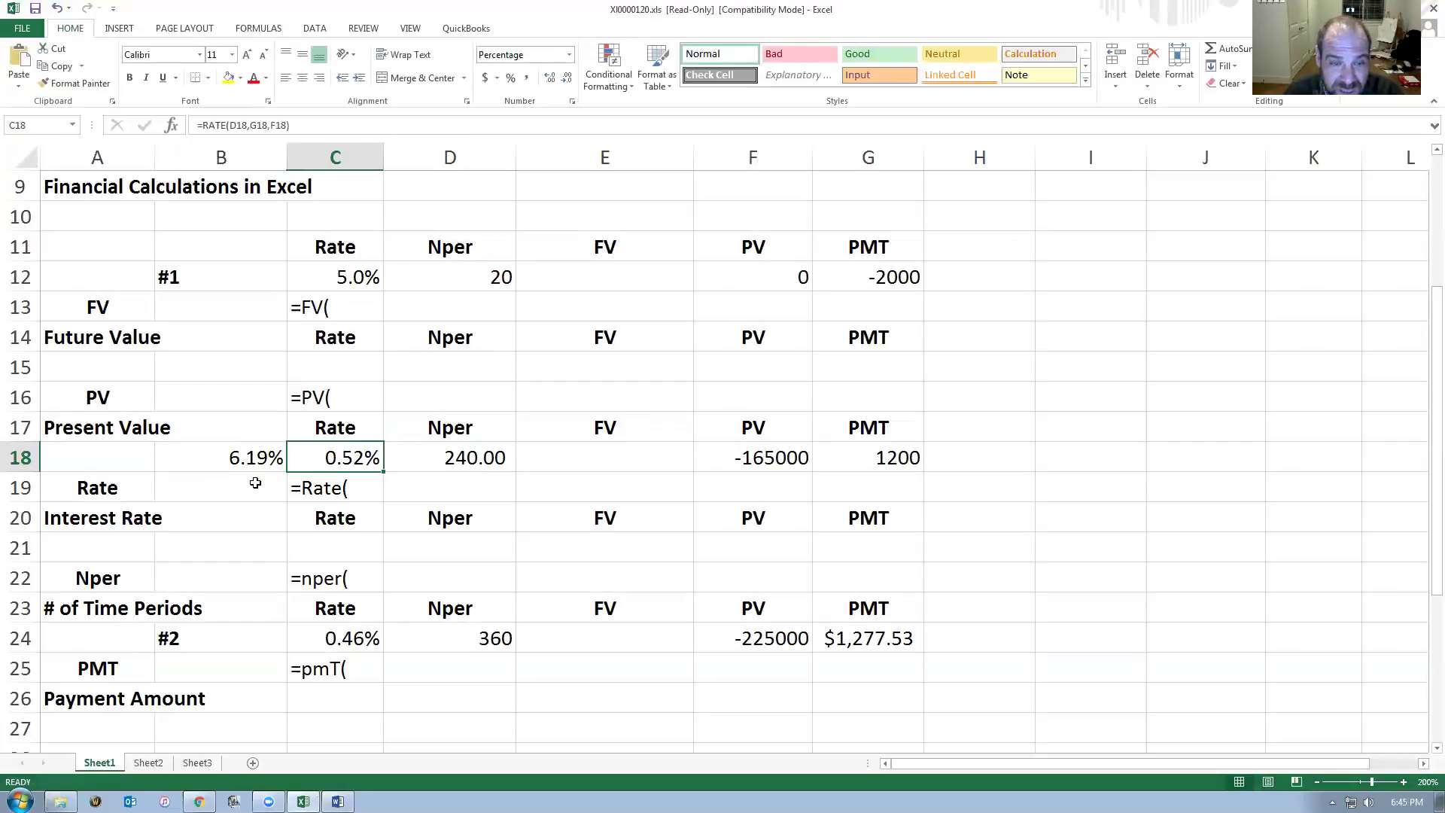
{"action": "left_click", "coordinate": [252, 461]}
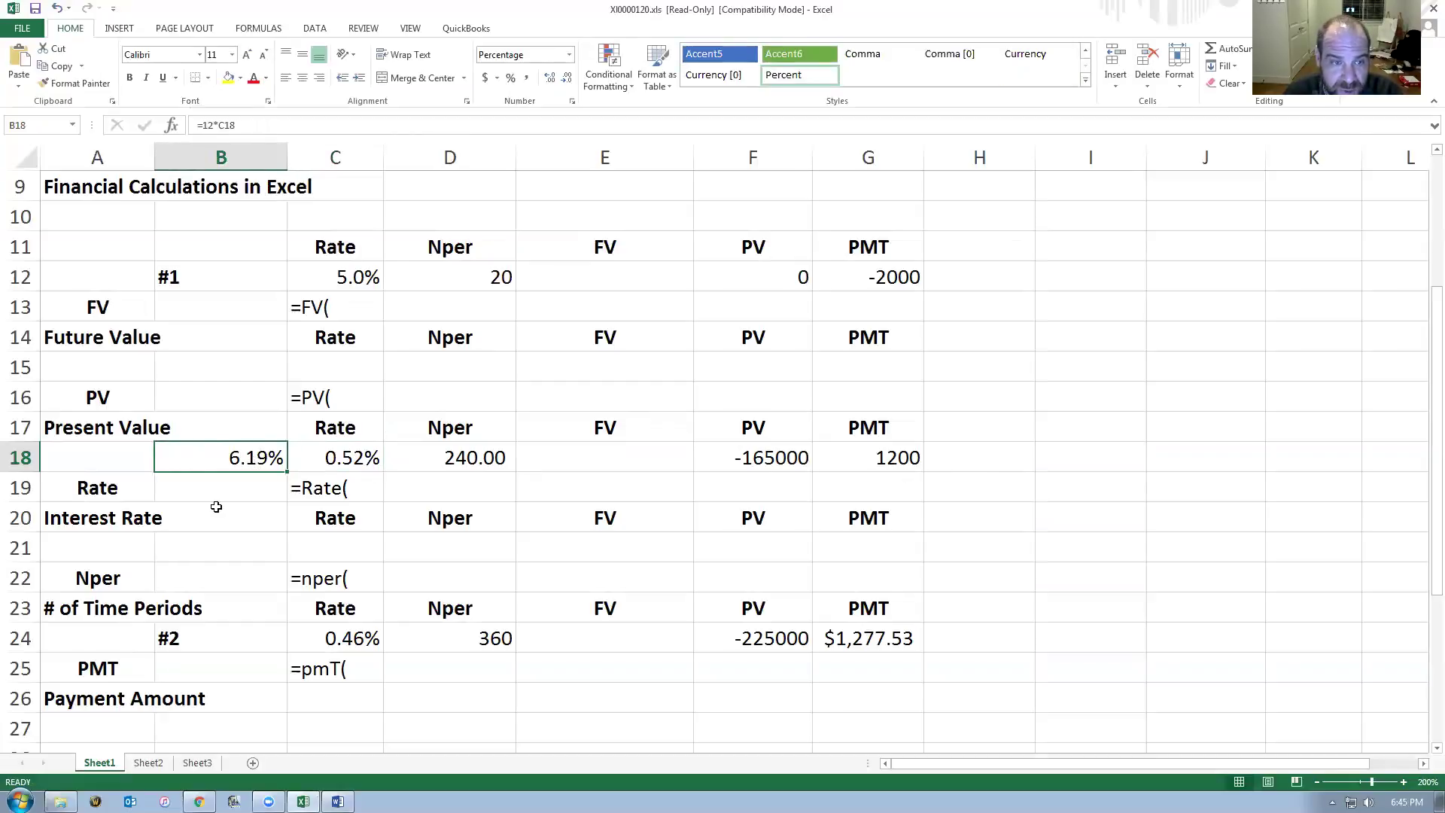
Format A18 as Text and enter the bold label #3 to mark the exercise.
{"action": "left_click", "coordinate": [118, 459]}
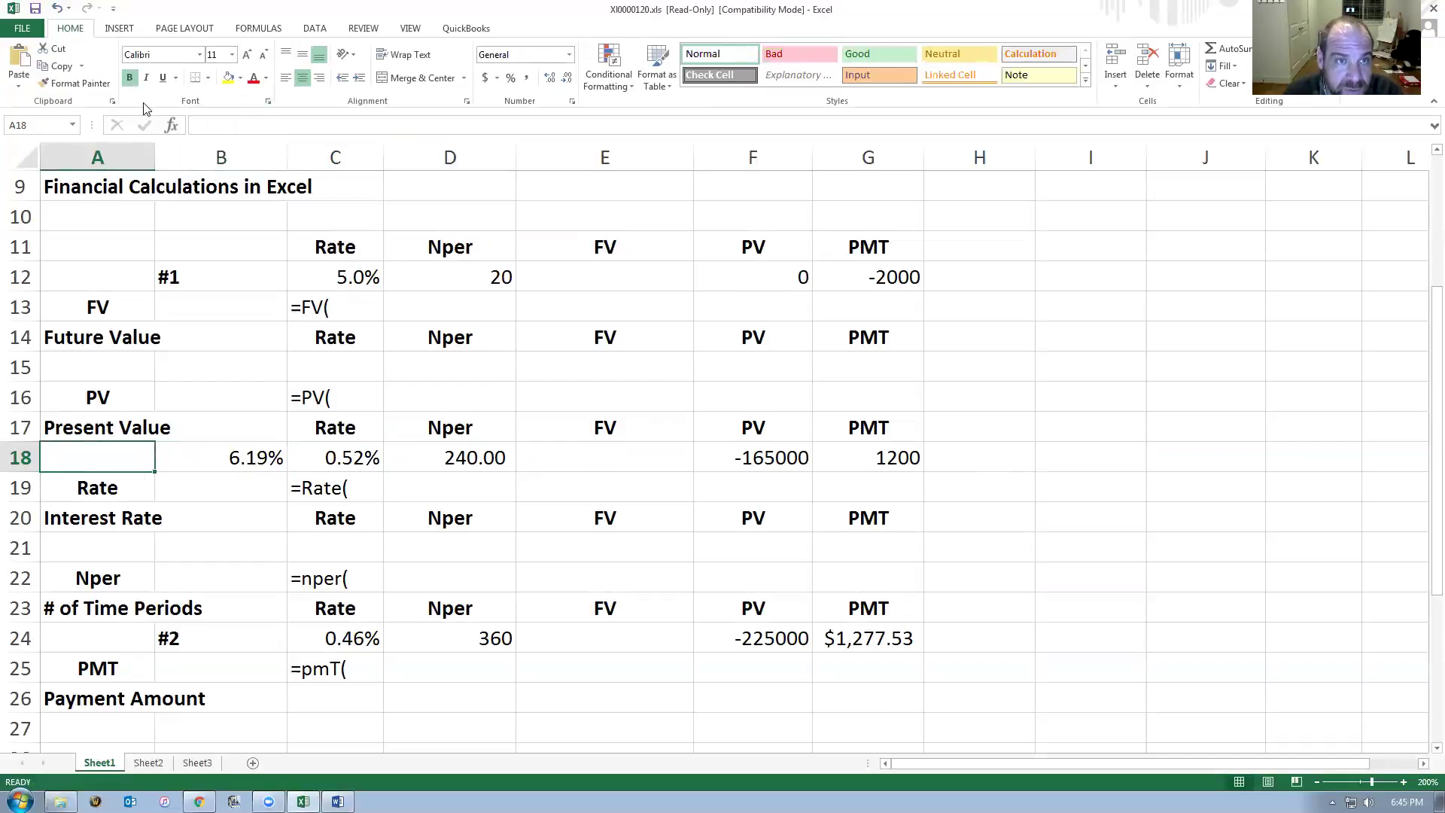
{"action": "left_click", "coordinate": [569, 55]}
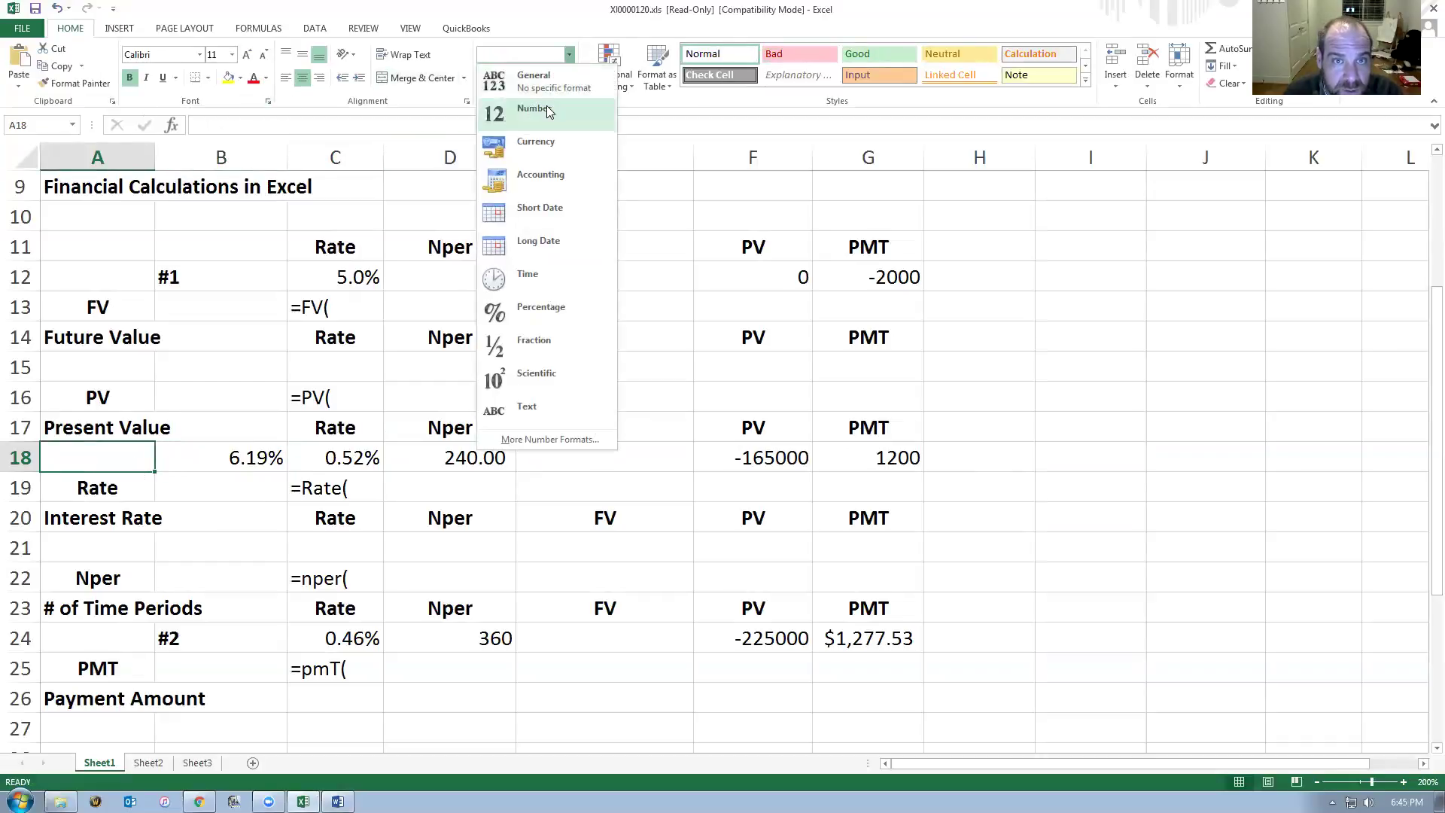
{"action": "left_click", "coordinate": [546, 407]}
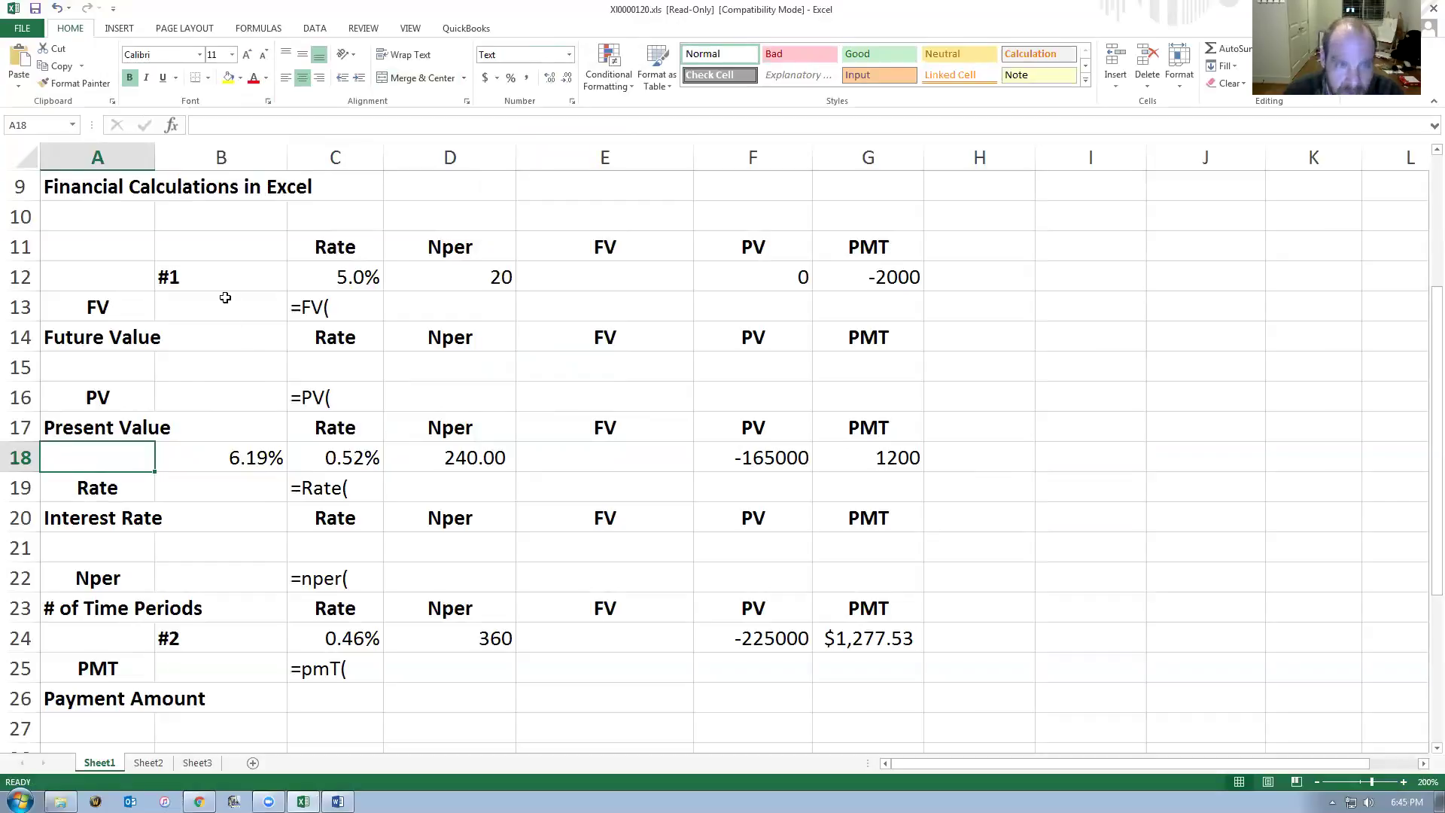
{"action": "left_click", "coordinate": [129, 79]}
{"action": "type", "text": "#3"}
{"action": "key", "text": "Return"}
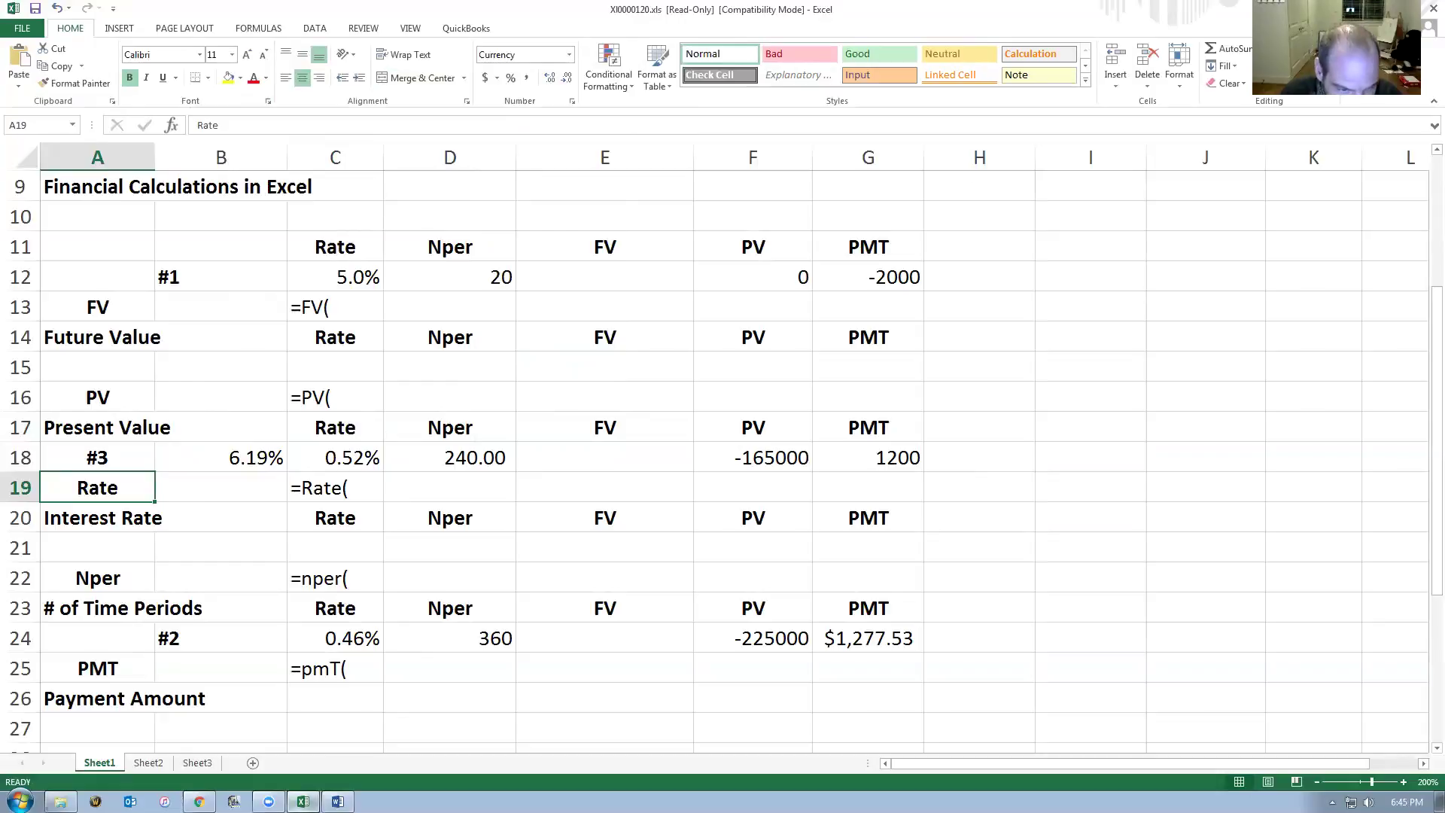
Review exercise 4 in the Word document, format A15 as Text and enter the bold label #4 there.
{"action": "left_click", "coordinate": [337, 801]}
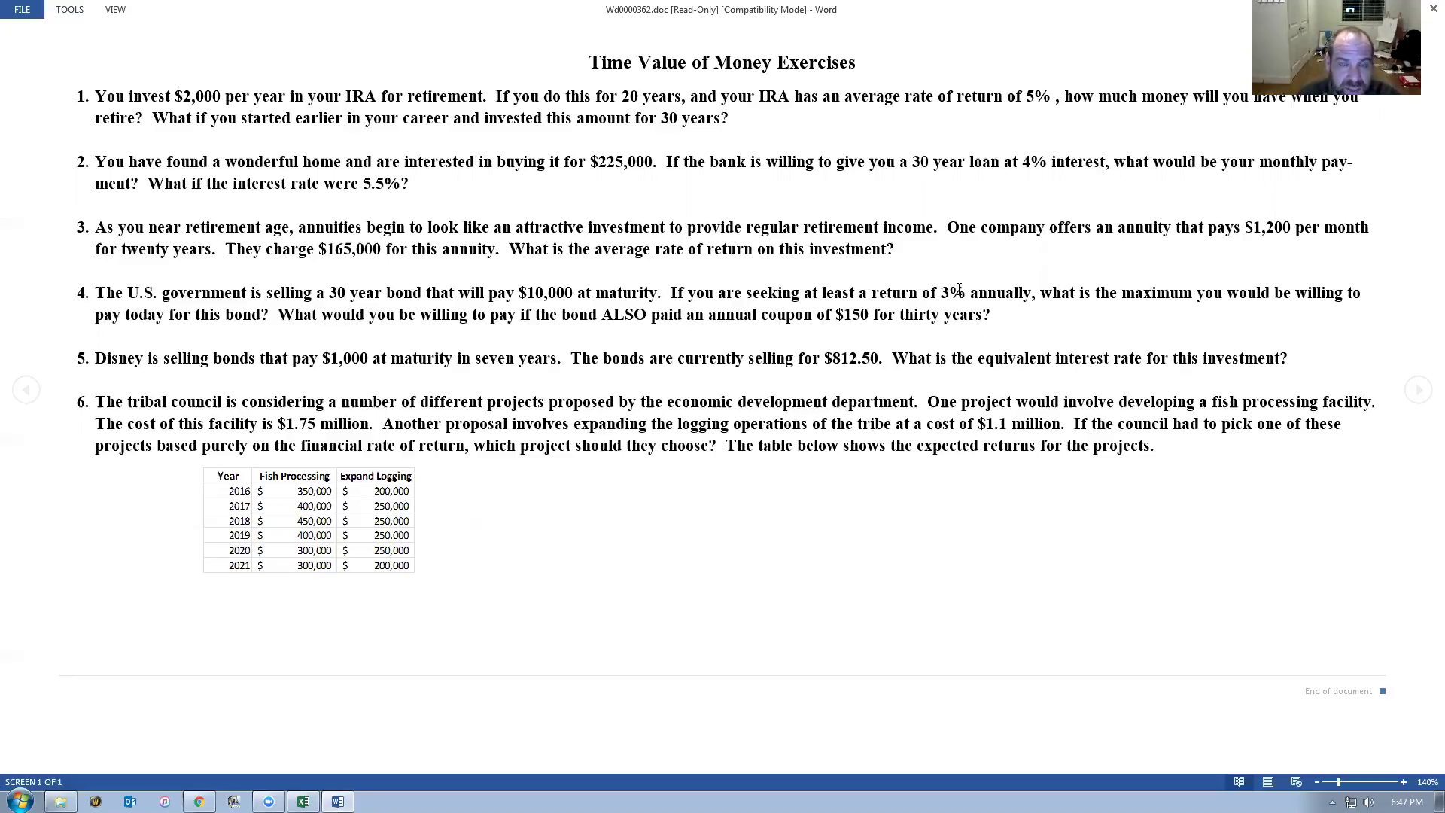
{"action": "key", "text": "alt+Tab"}
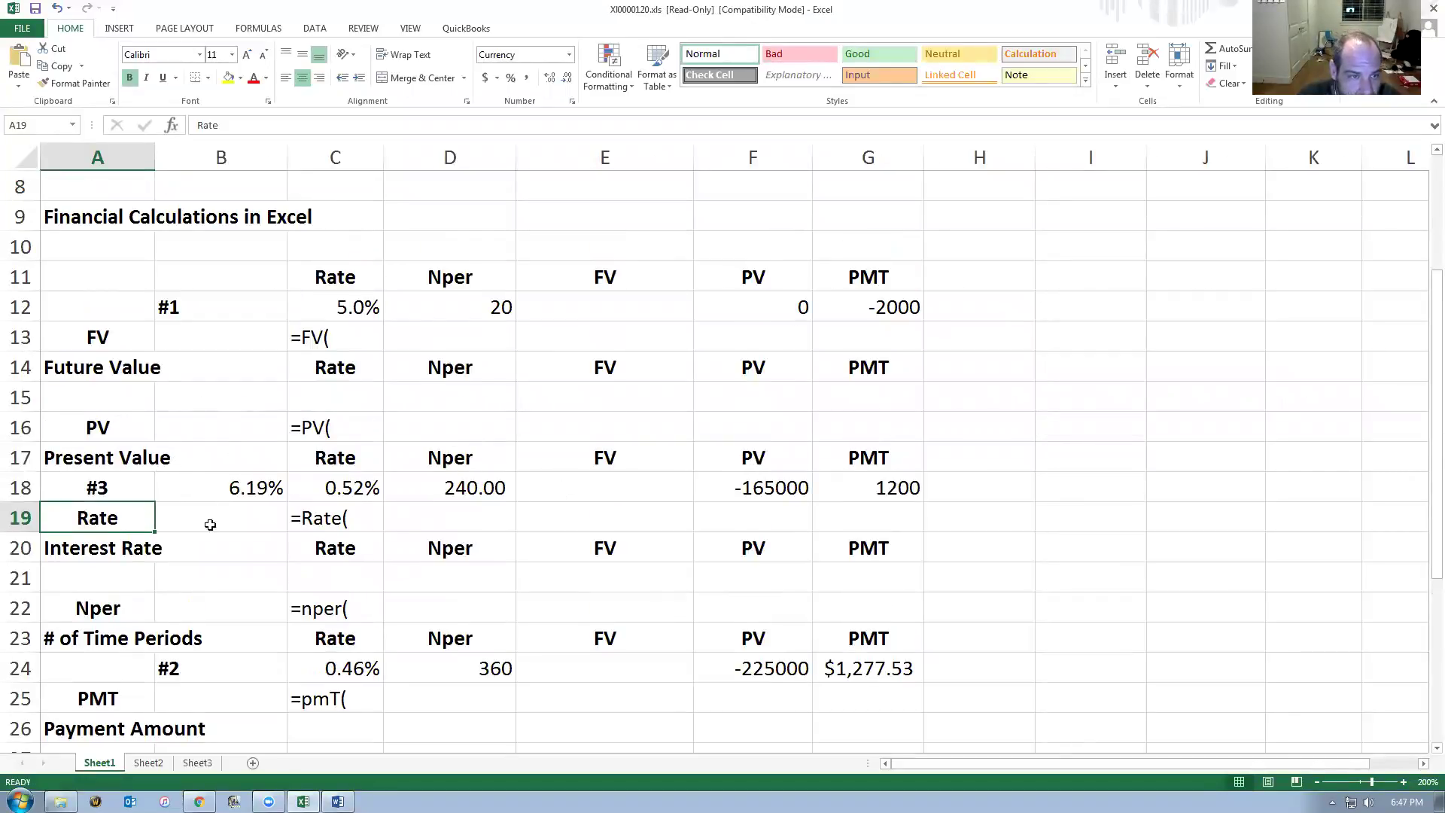
{"action": "left_click", "coordinate": [128, 406]}
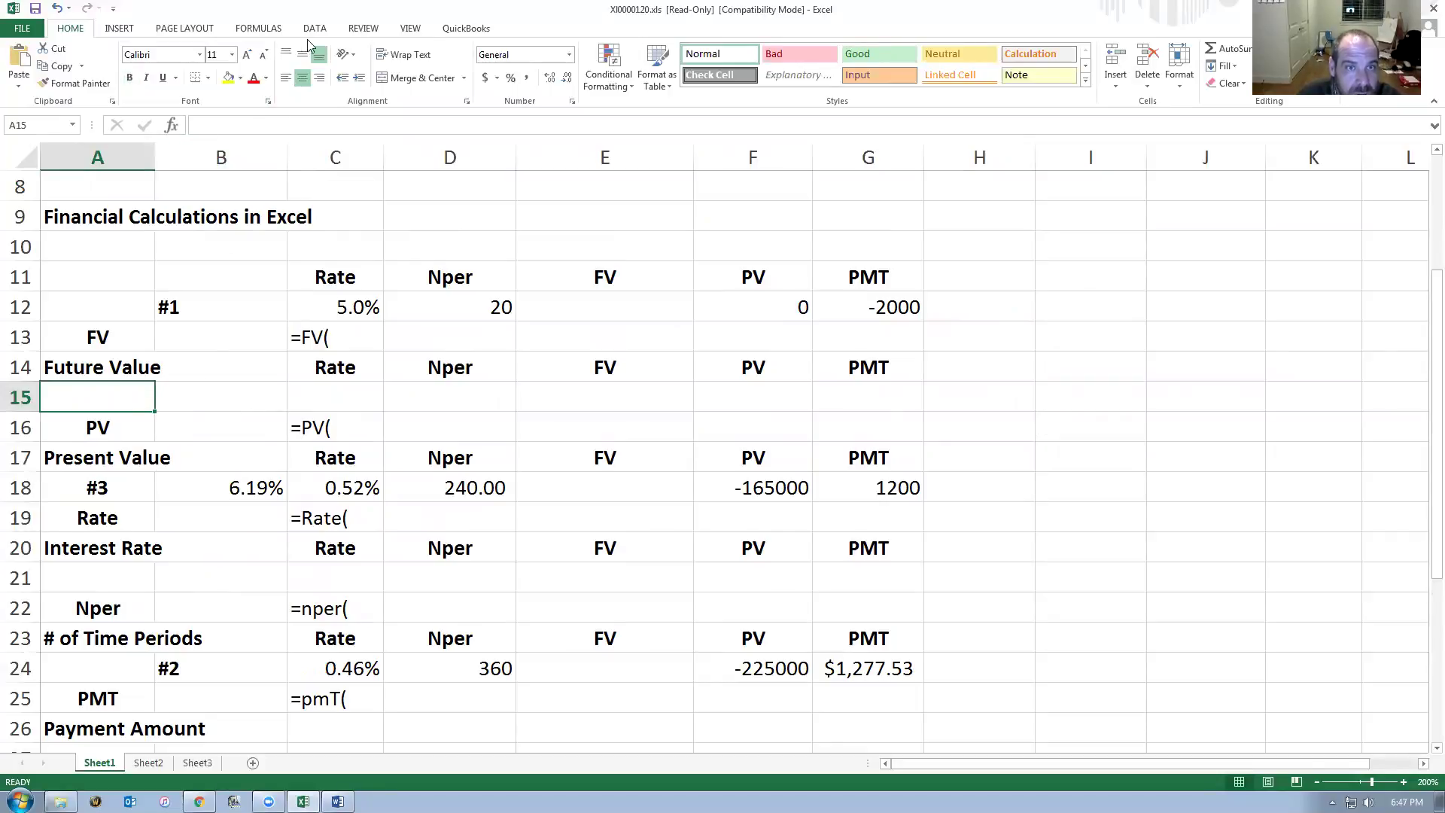
{"action": "left_click", "coordinate": [569, 54]}
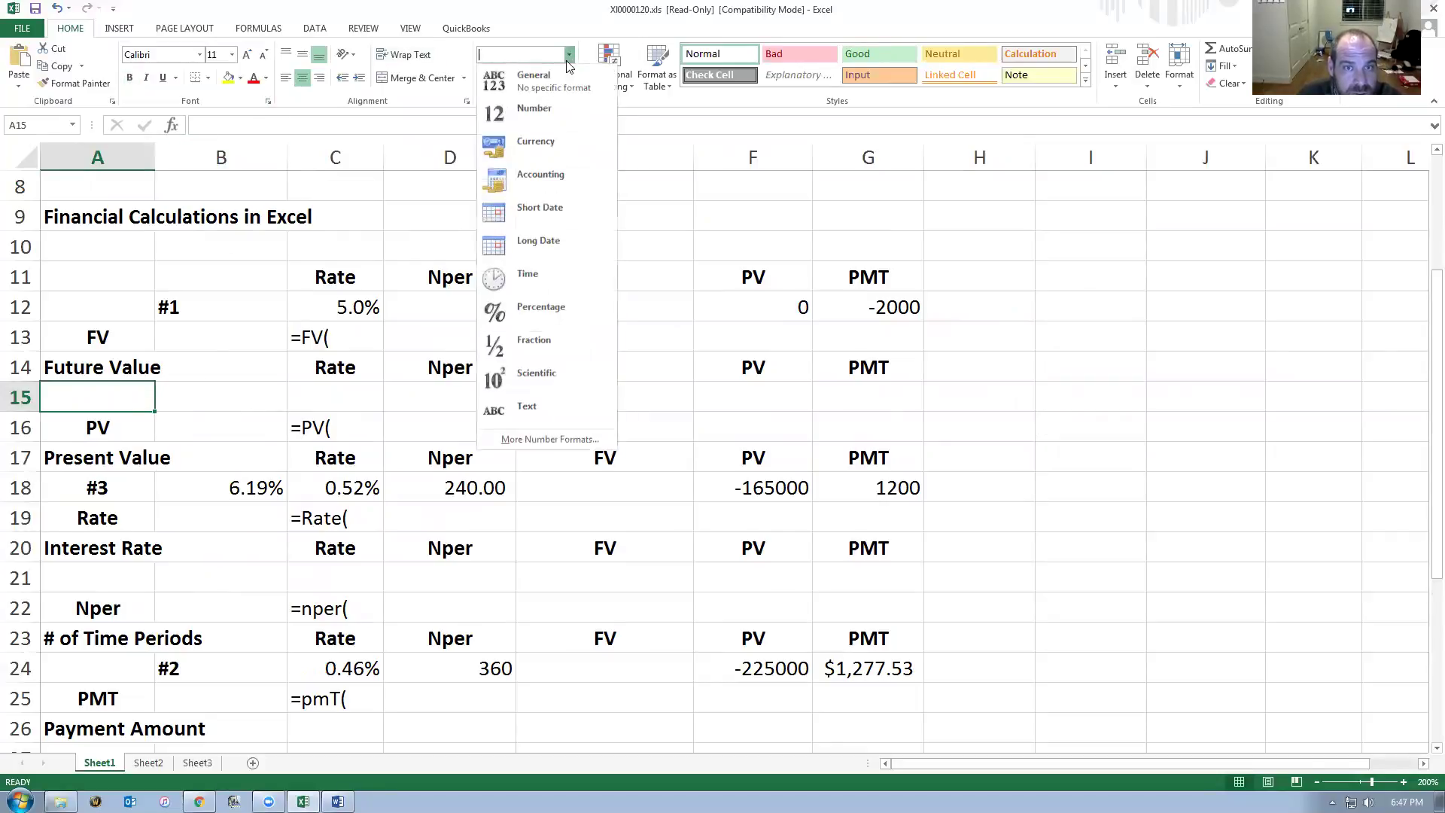
{"action": "left_click", "coordinate": [529, 407]}
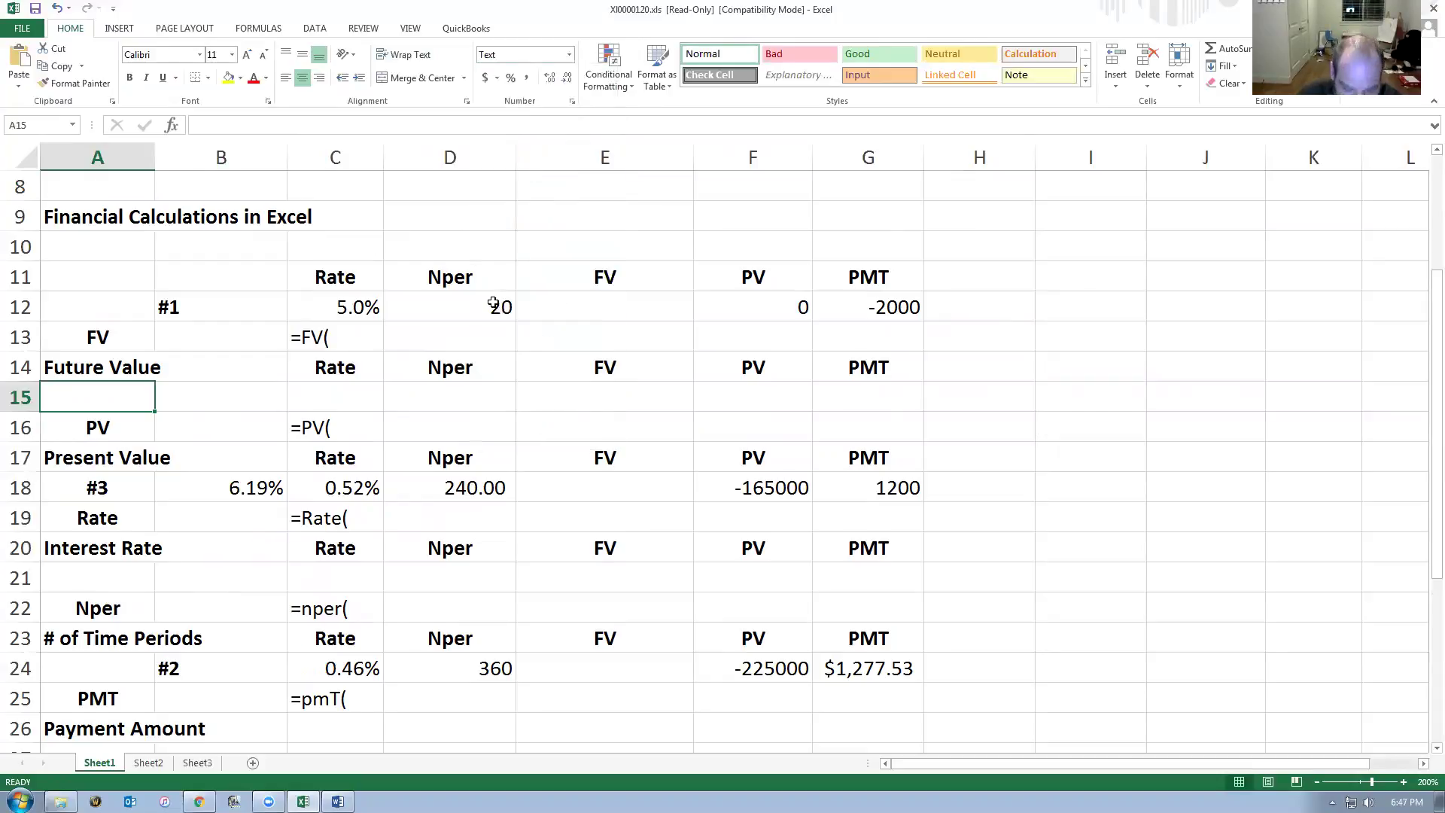
{"action": "type", "text": "#4"}
{"action": "key", "text": "Return"}
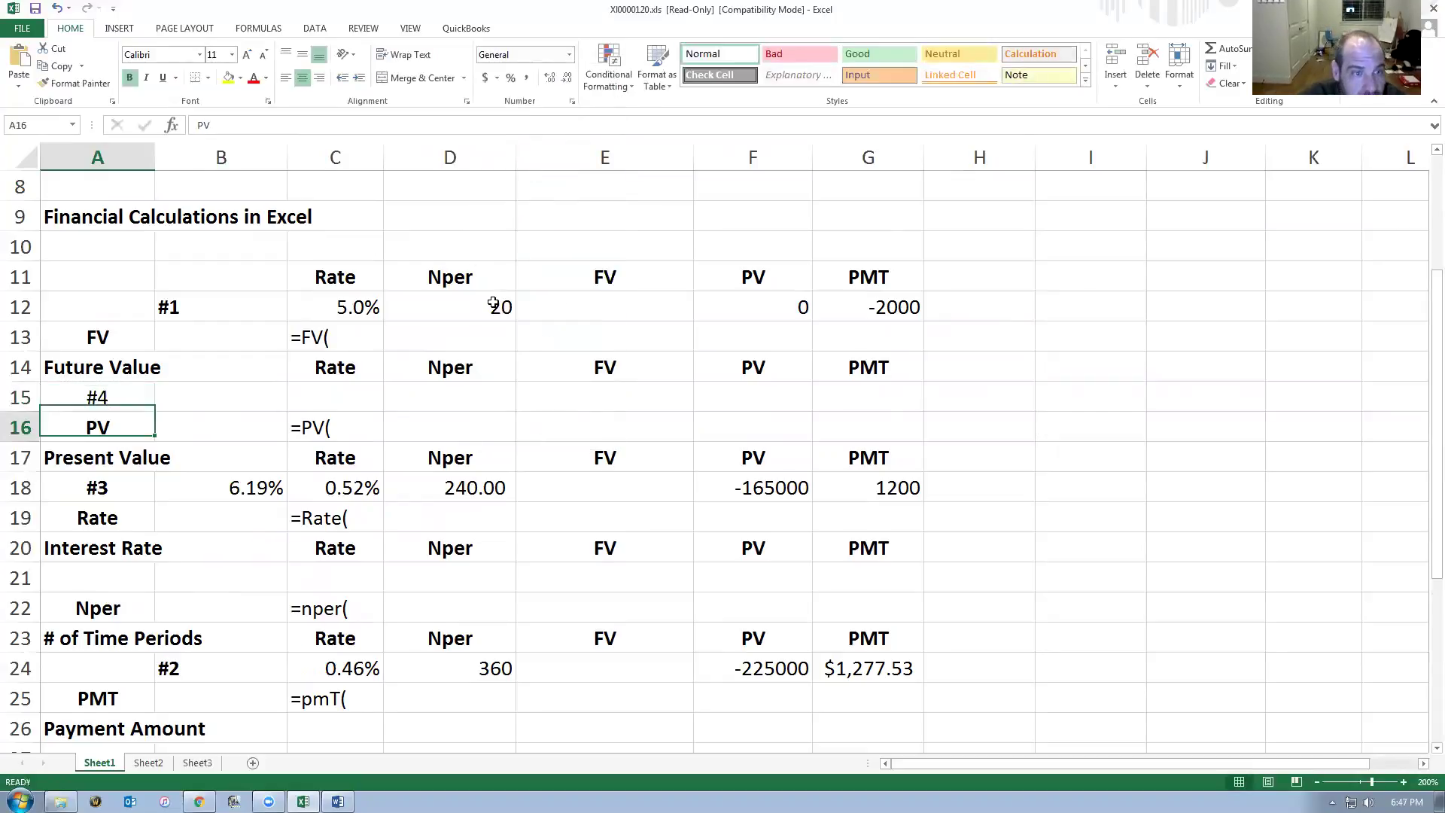
{"action": "left_click", "coordinate": [131, 401]}
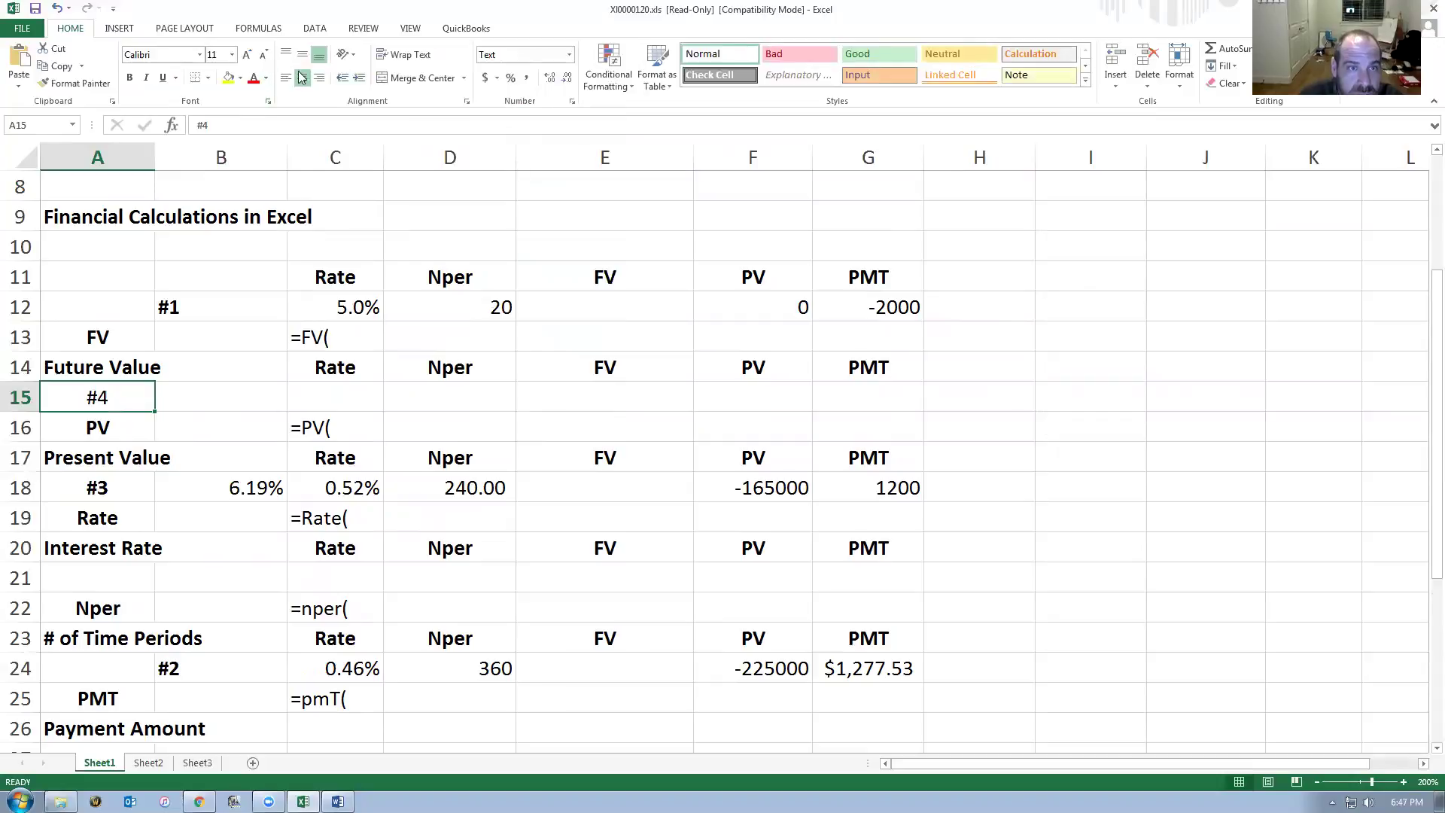
Check the required annual return of exercise 4 in the Word document and enter 3% as the Rate in C15.
{"action": "left_click", "coordinate": [357, 401]}
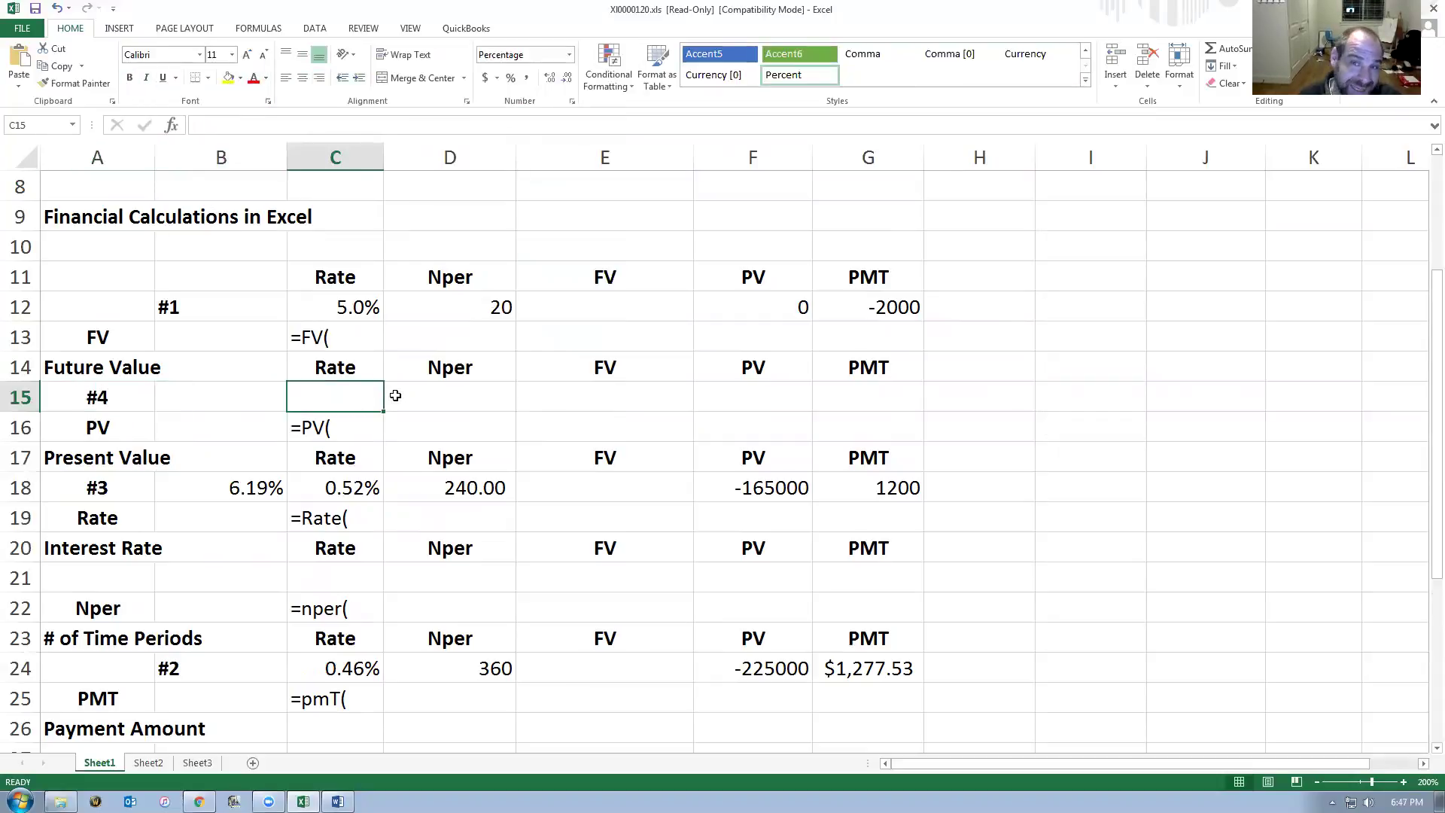
{"action": "key", "text": "alt+Tab"}
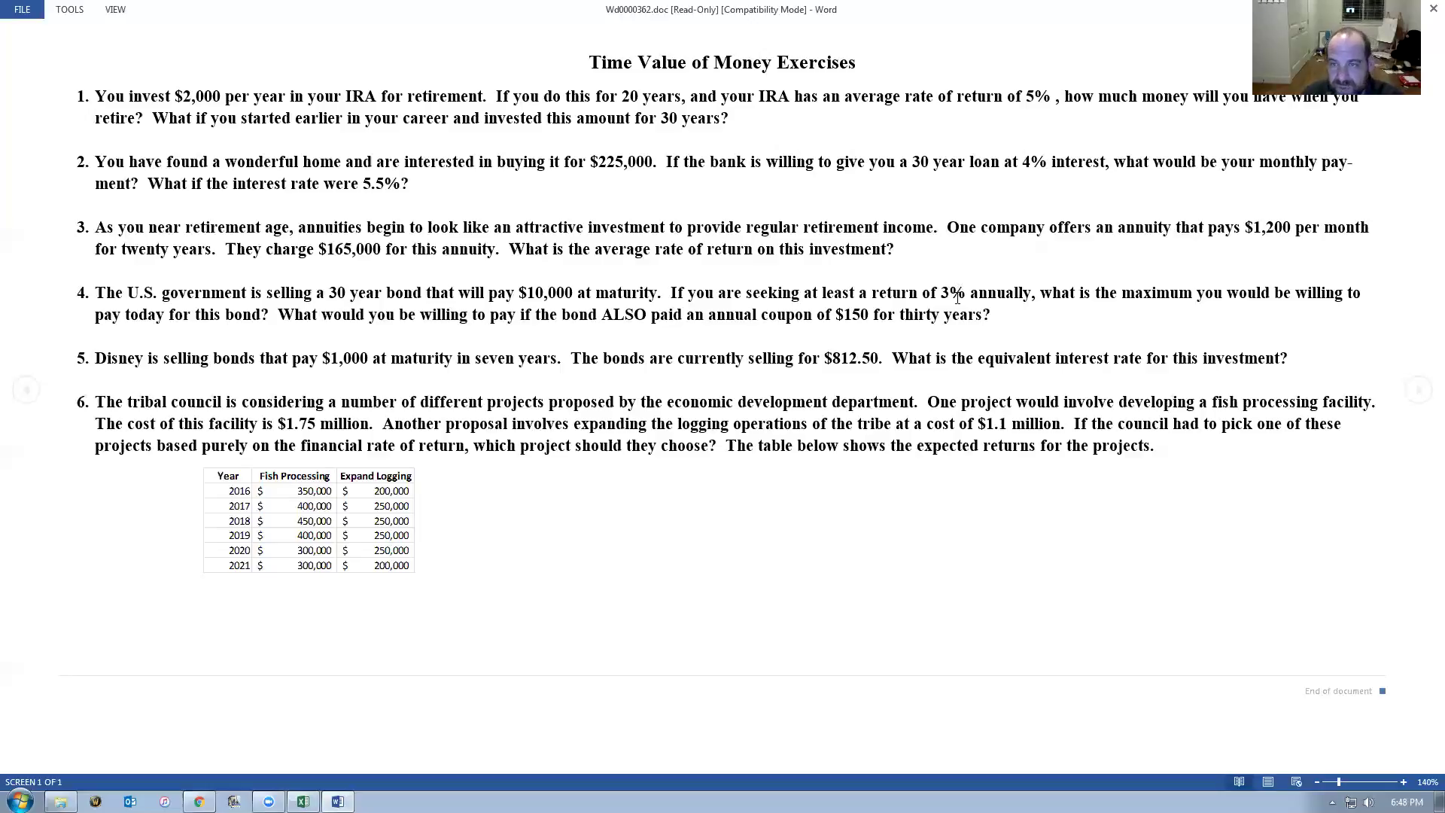
{"action": "key", "text": "alt"}
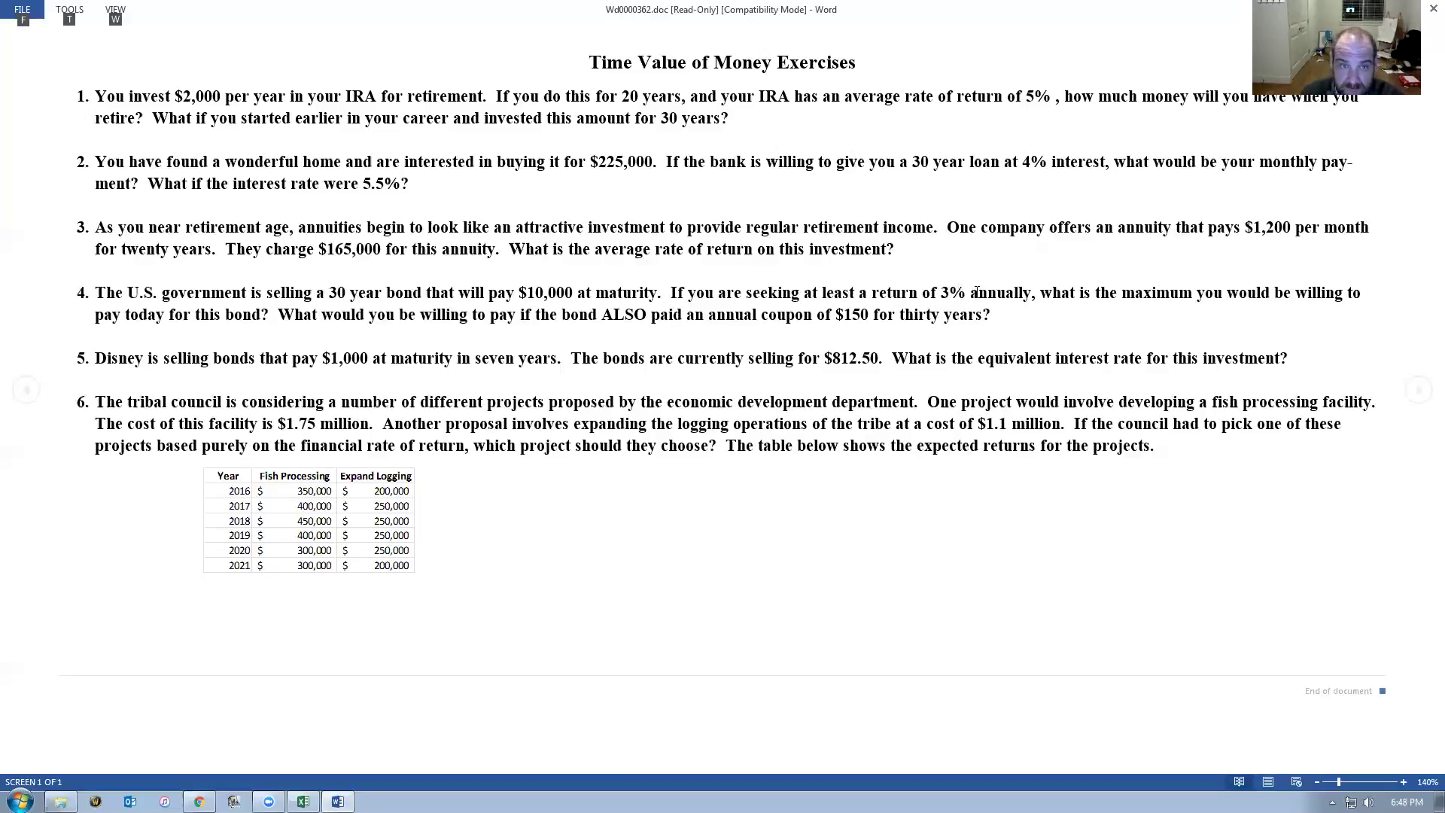
{"action": "key", "text": "alt+Tab"}
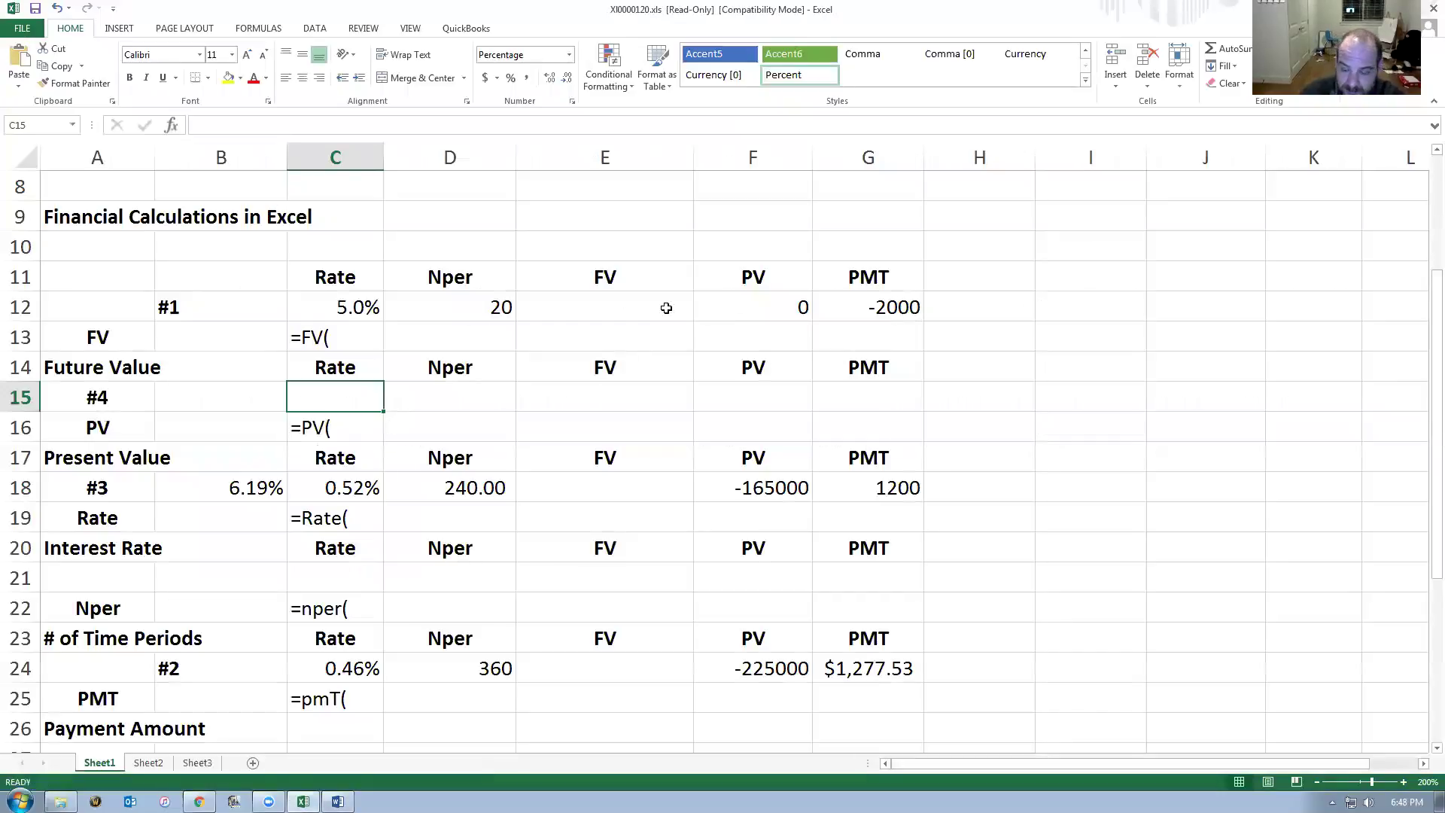
{"action": "type", "text": "3"}
{"action": "key", "text": "Return"}
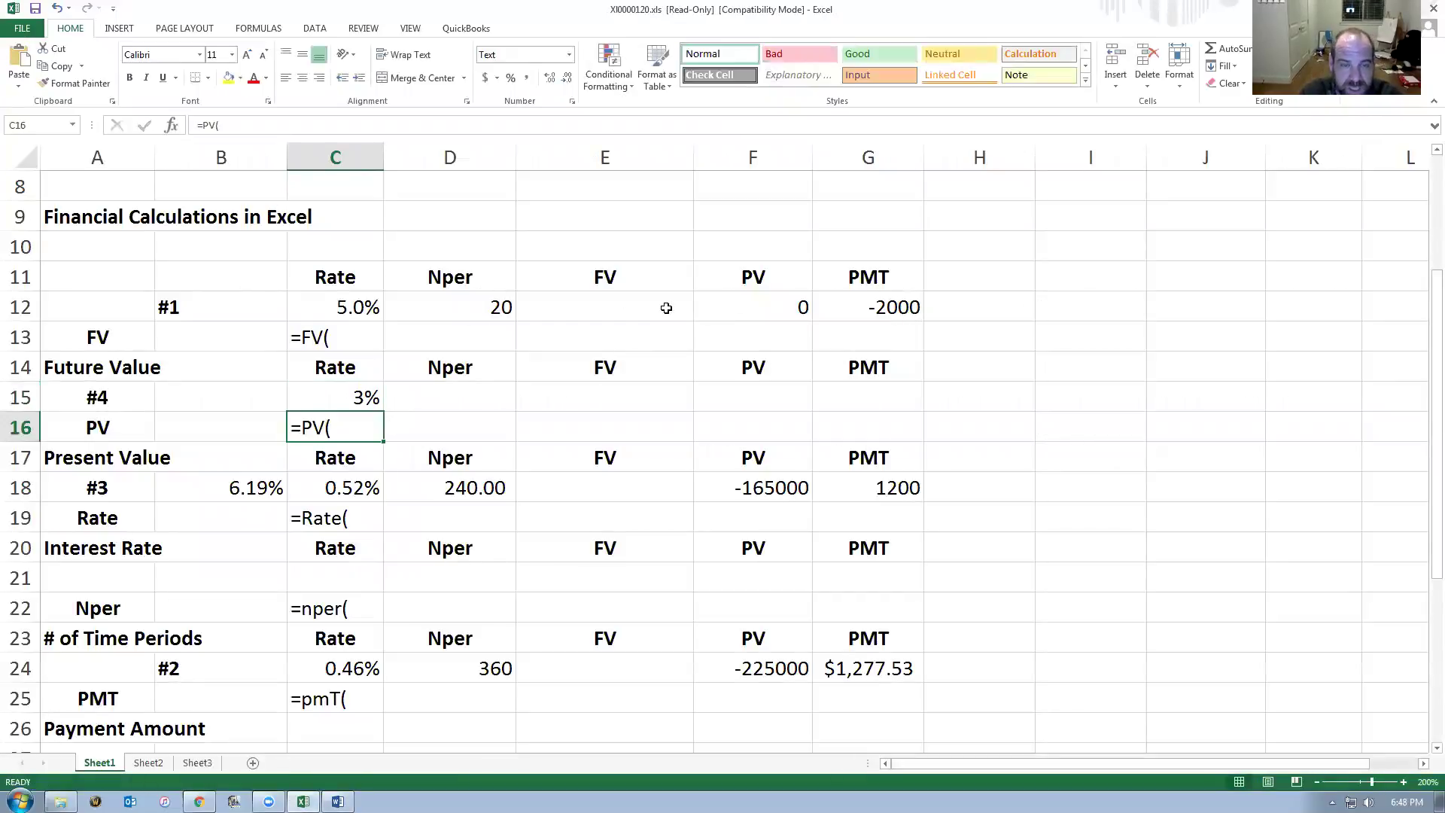
Check the bond's term in exercise 4 of the Word document and enter 30 as the Nper in D15.
{"action": "key", "text": "alt+Tab"}
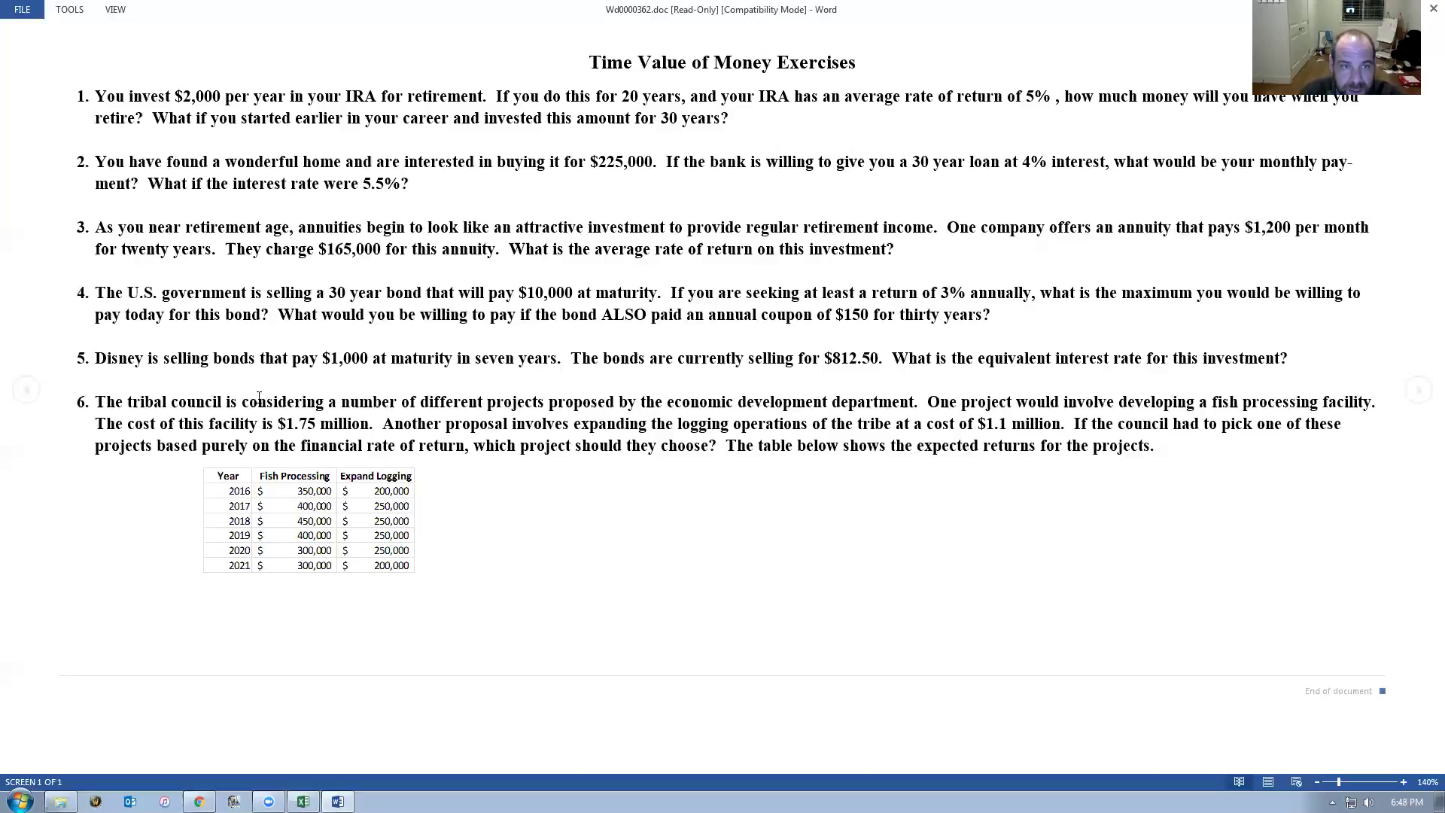
{"action": "key", "text": "alt+Tab"}
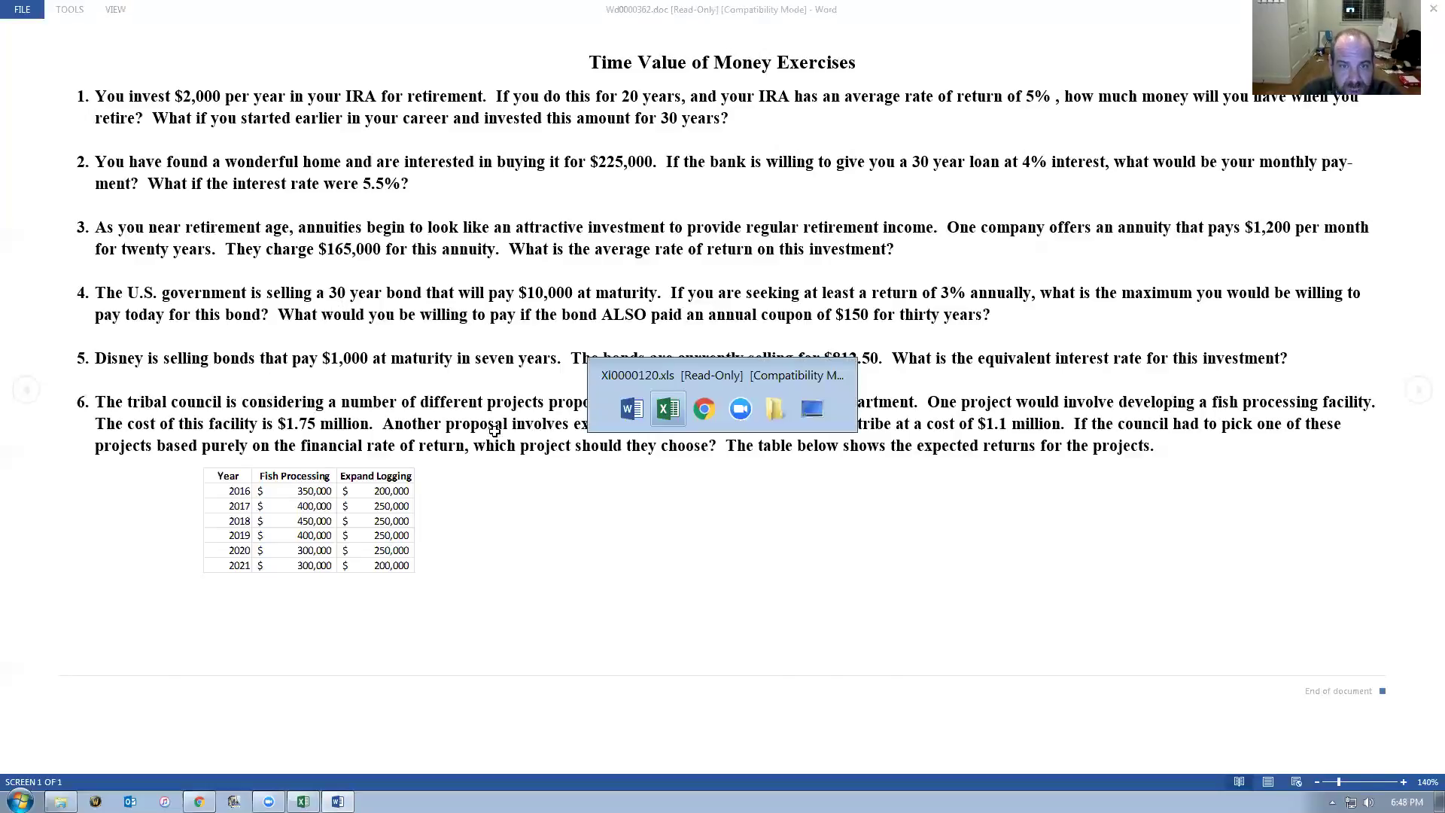
{"action": "left_click", "coordinate": [516, 399]}
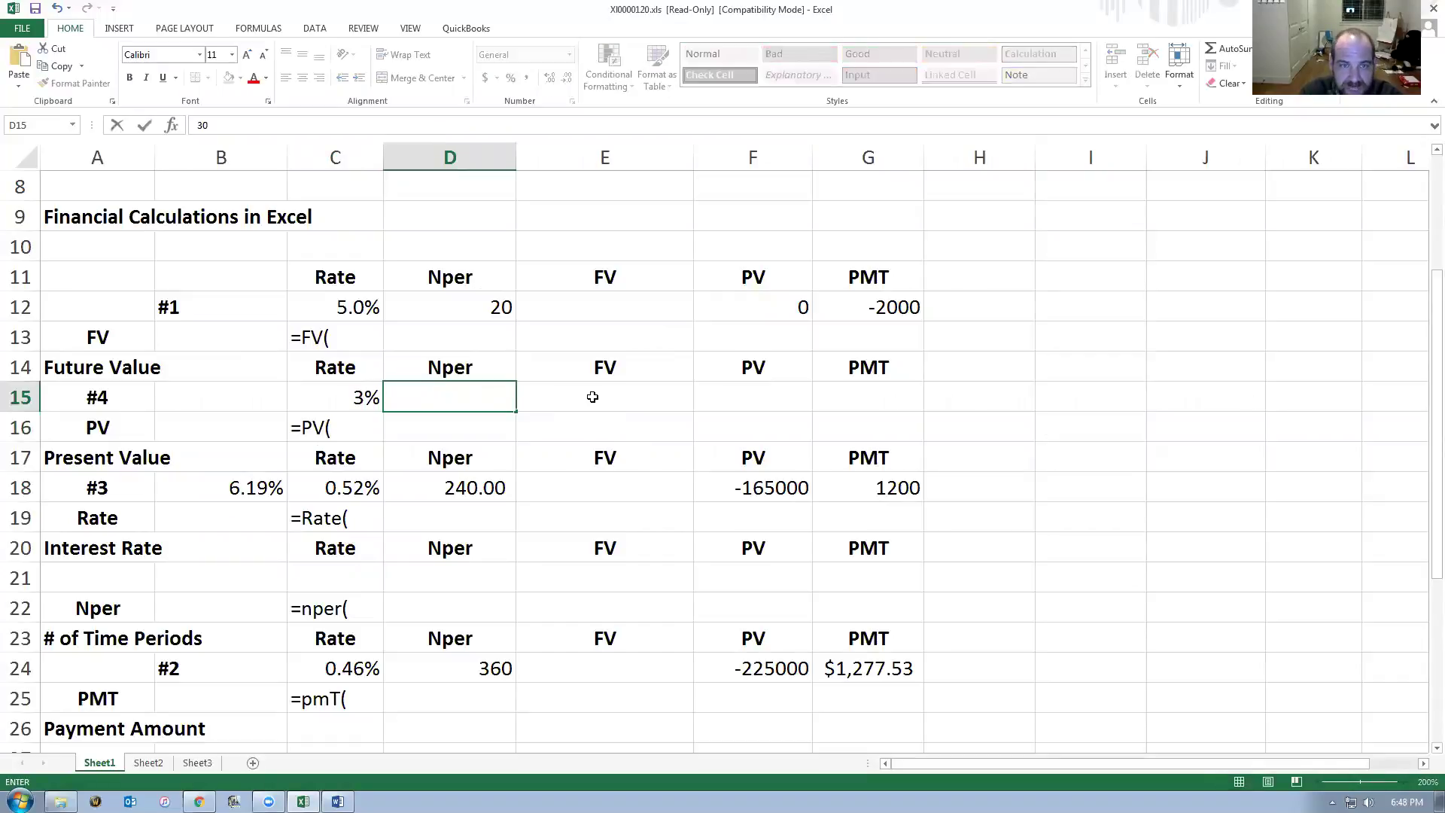
{"action": "type", "text": "0"}
{"action": "key", "text": "Return"}
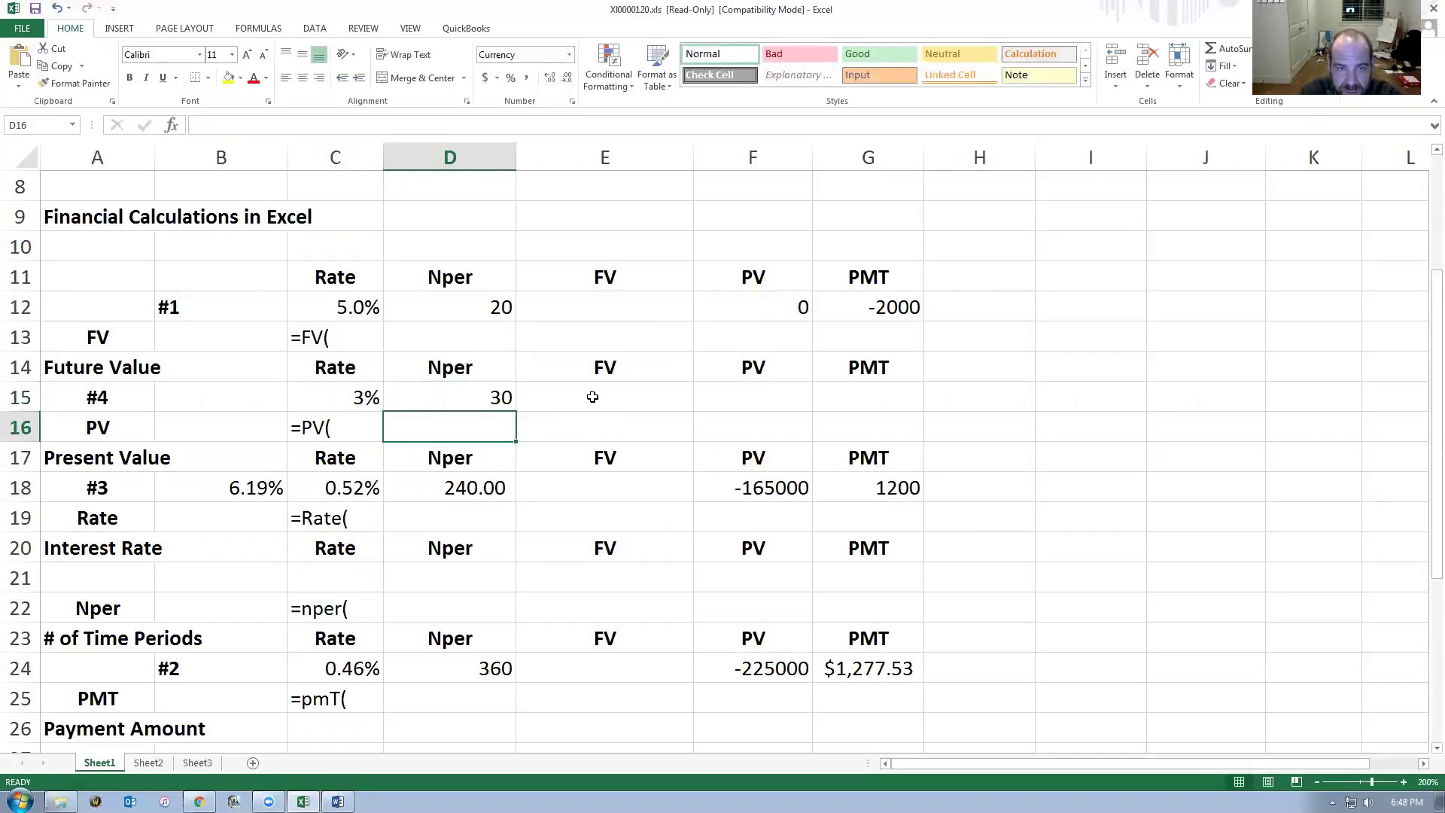
Check the bond's maturity payment in exercise 4 of the Word document and enter 10000 as the FV in E15.
{"action": "key", "text": "alt+Tab"}
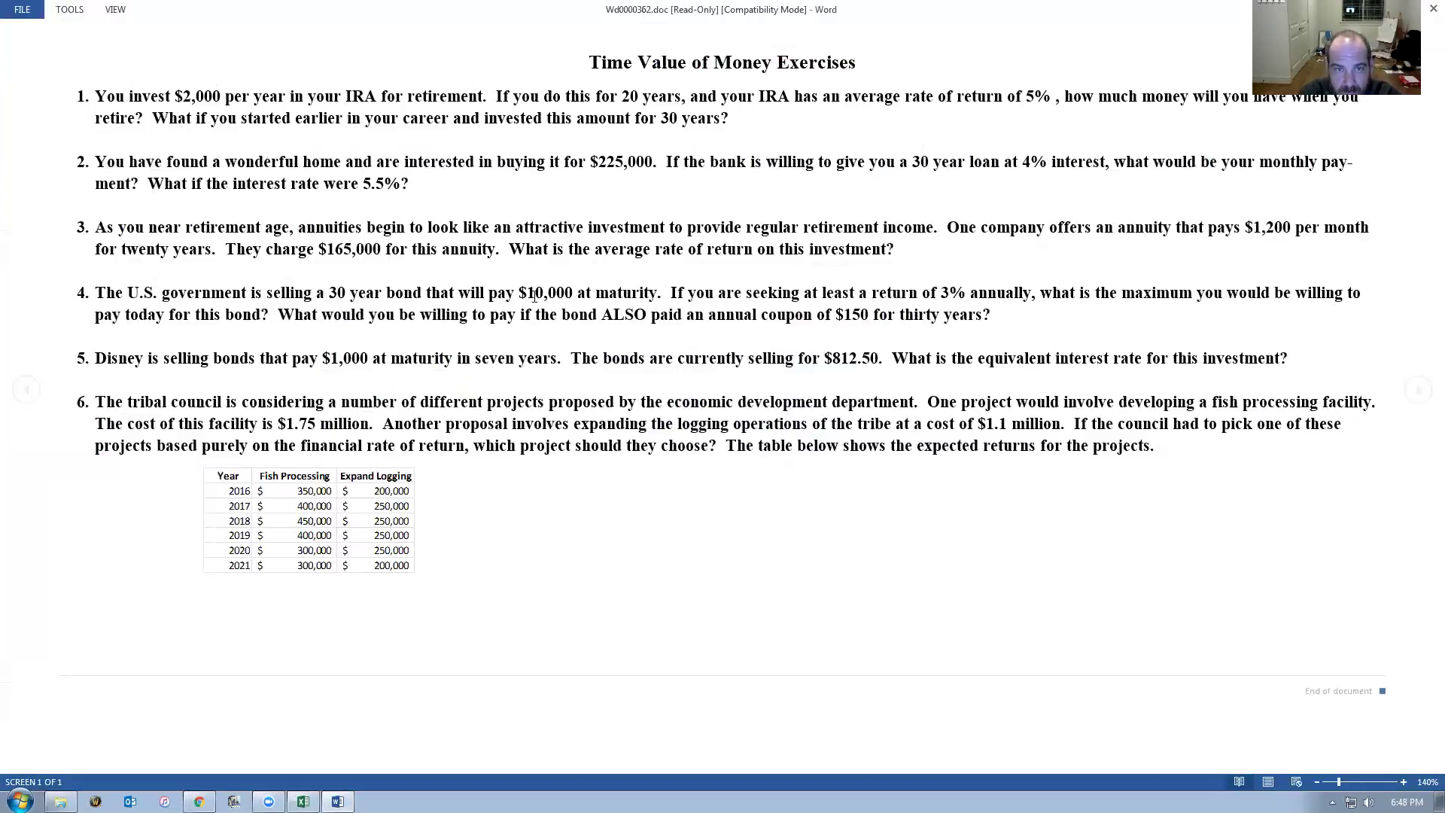
{"action": "key", "text": "alt+Tab"}
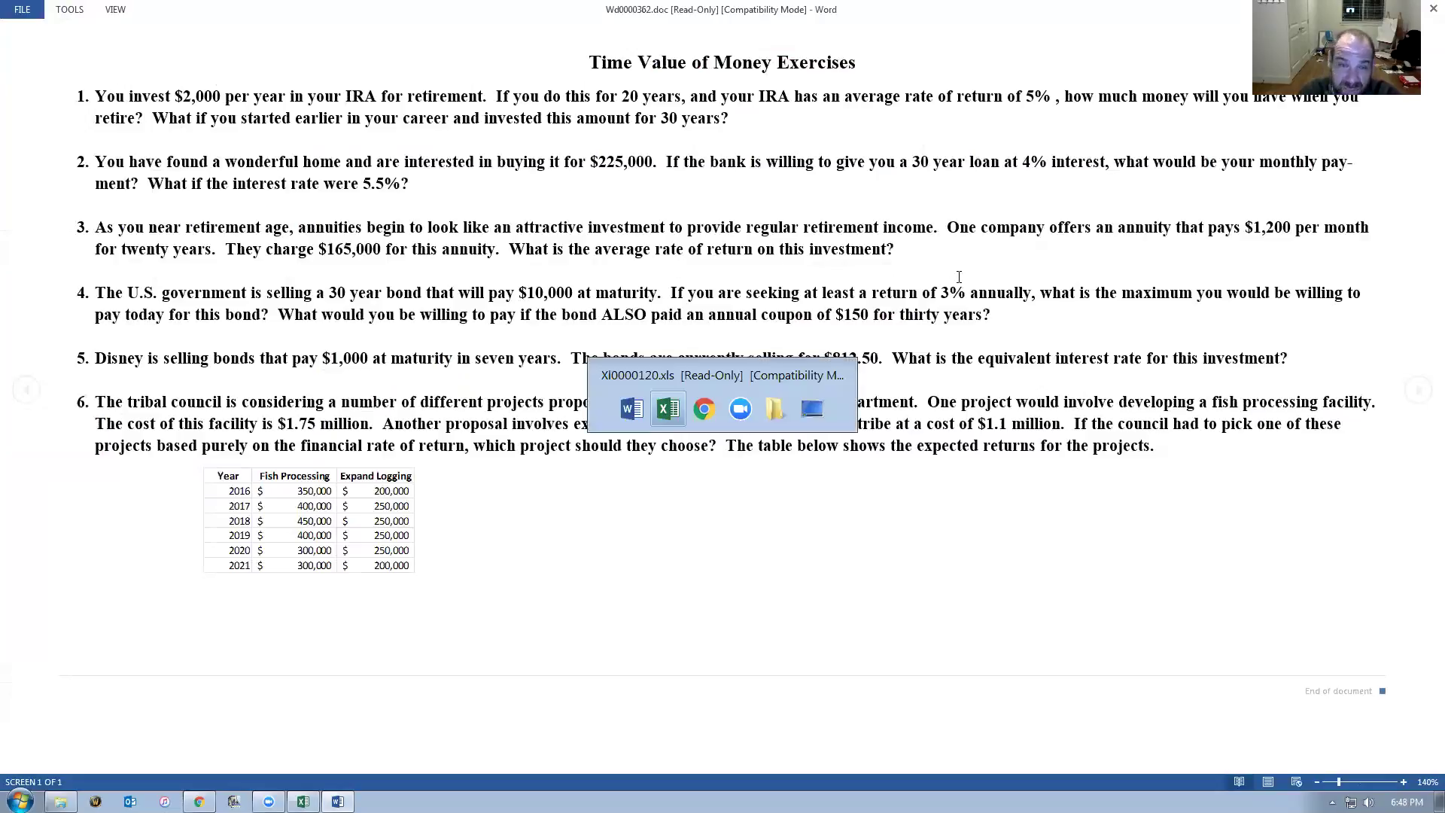
{"action": "key", "text": "alt+Tab"}
{"action": "key", "text": "alt+Tab"}
{"action": "left_click", "coordinate": [606, 405]}
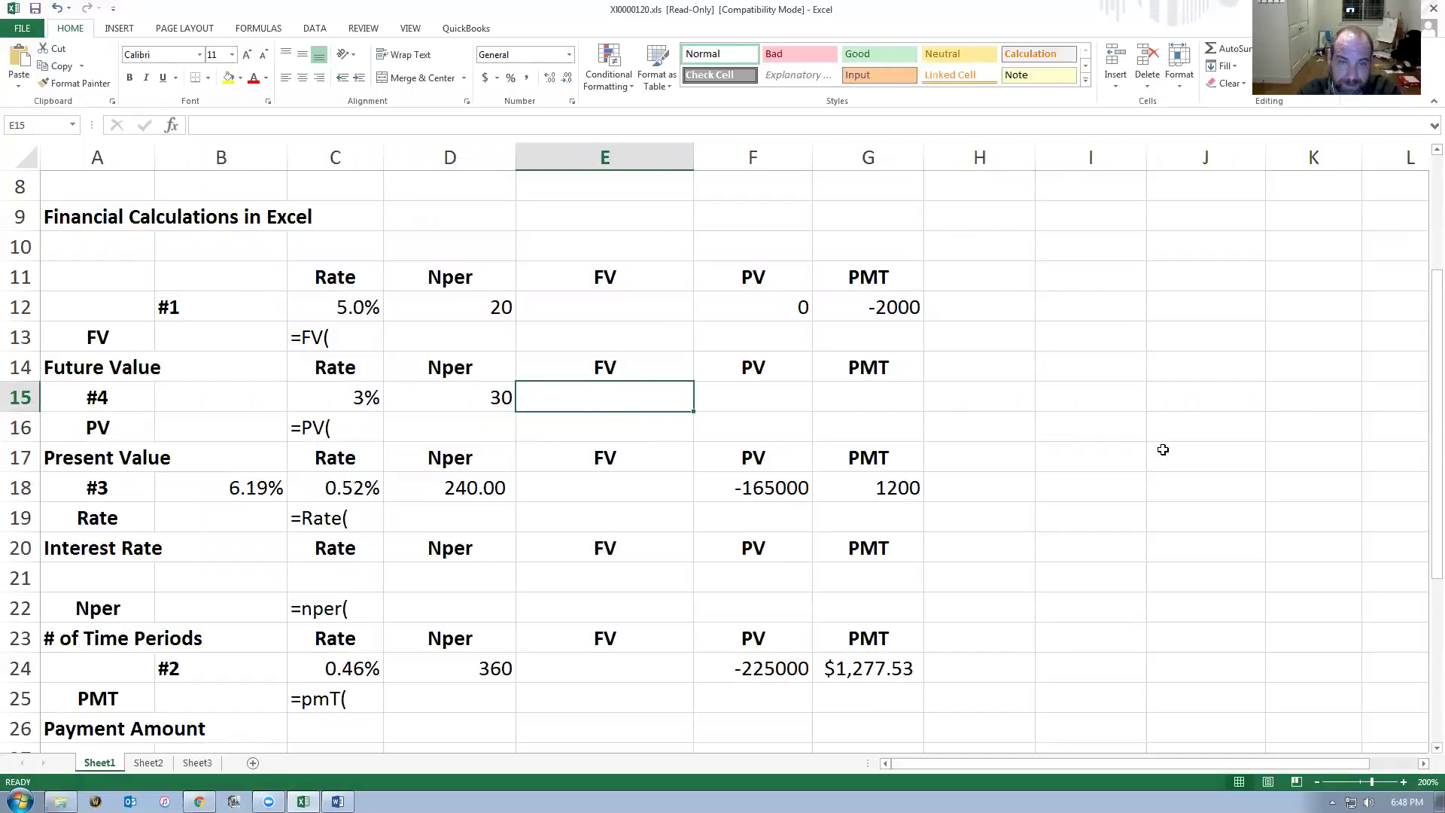
{"action": "type", "text": "1"}
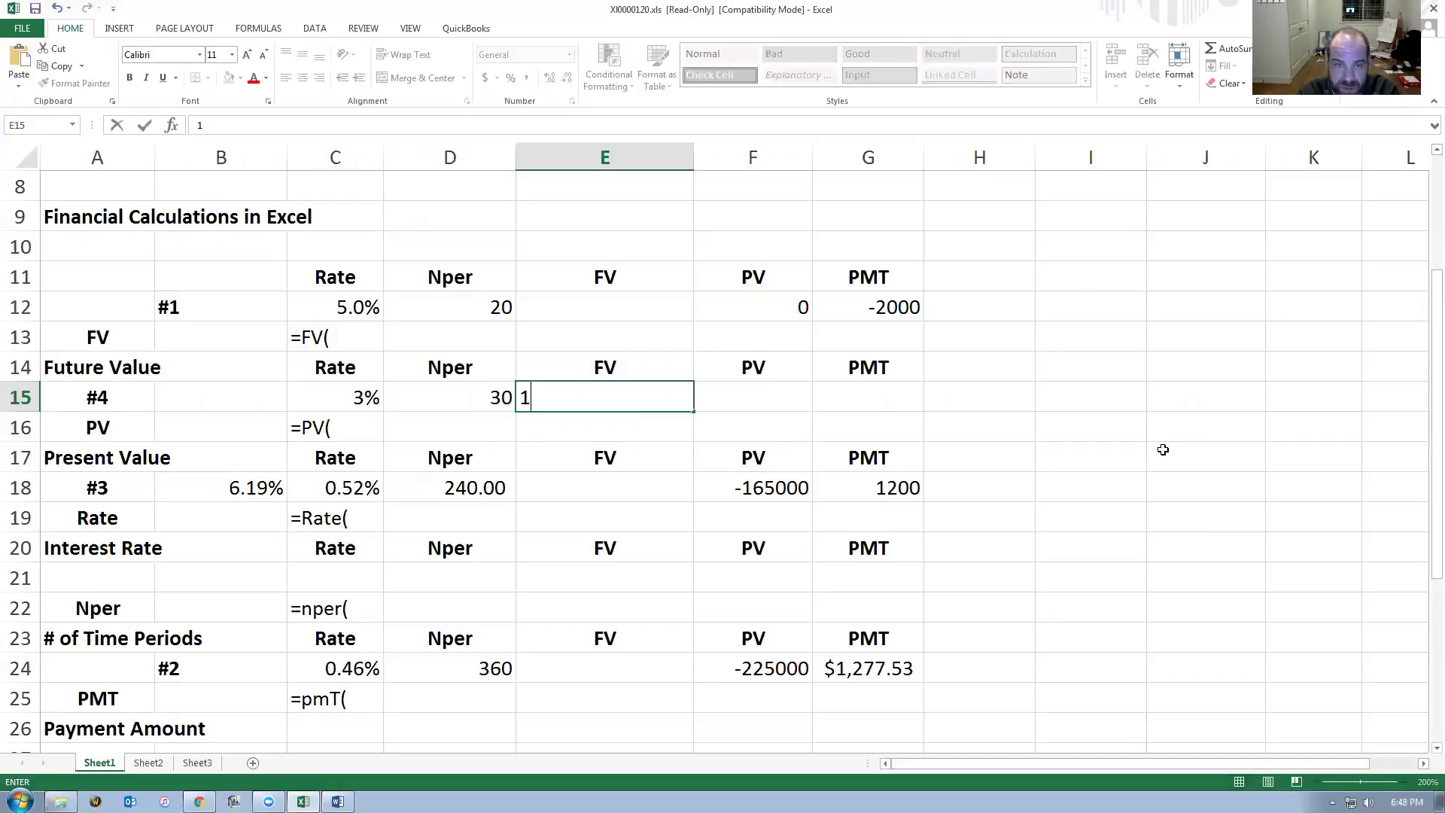
{"action": "type", "text": "0000"}
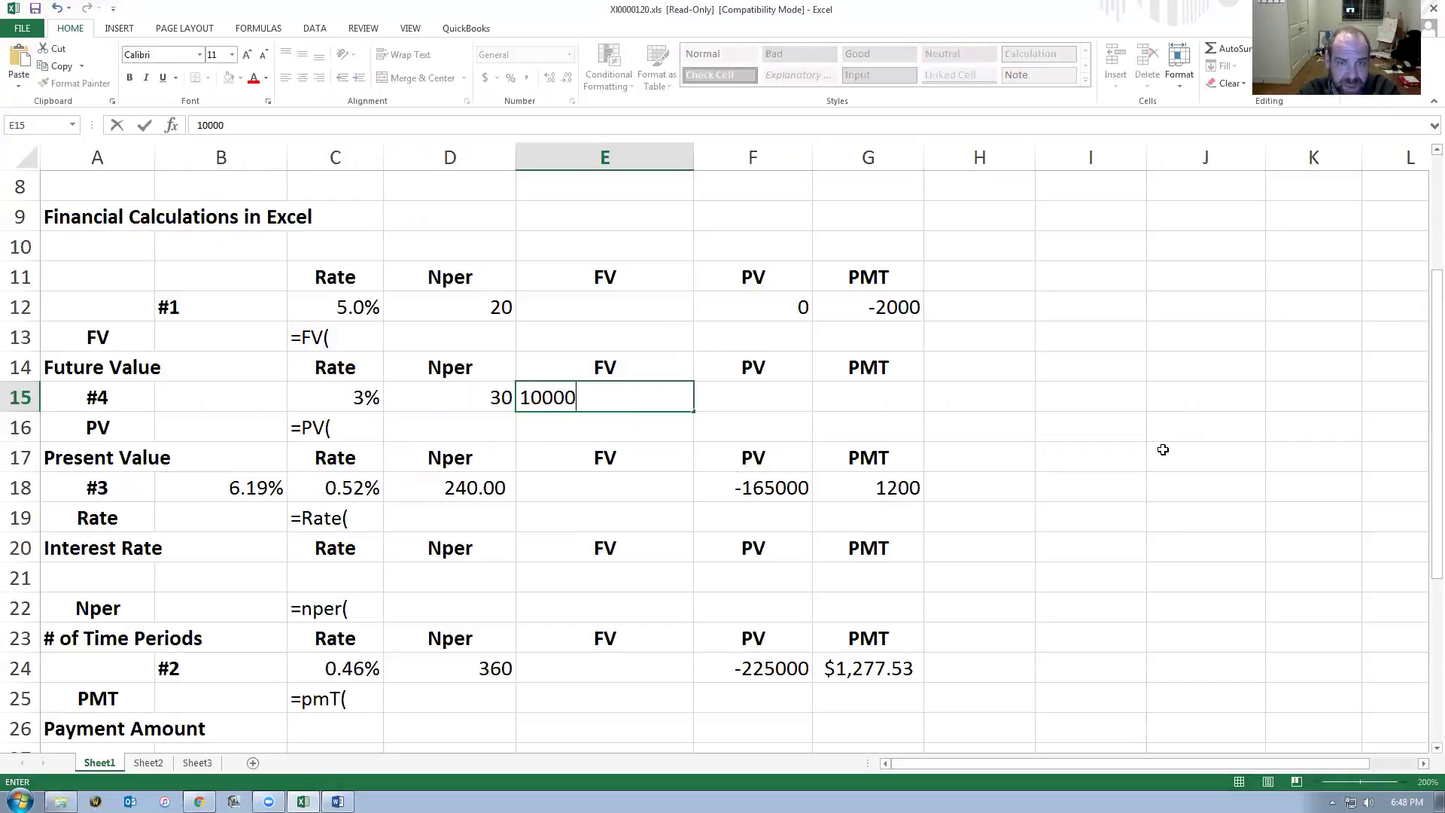
{"action": "key", "text": "Return"}
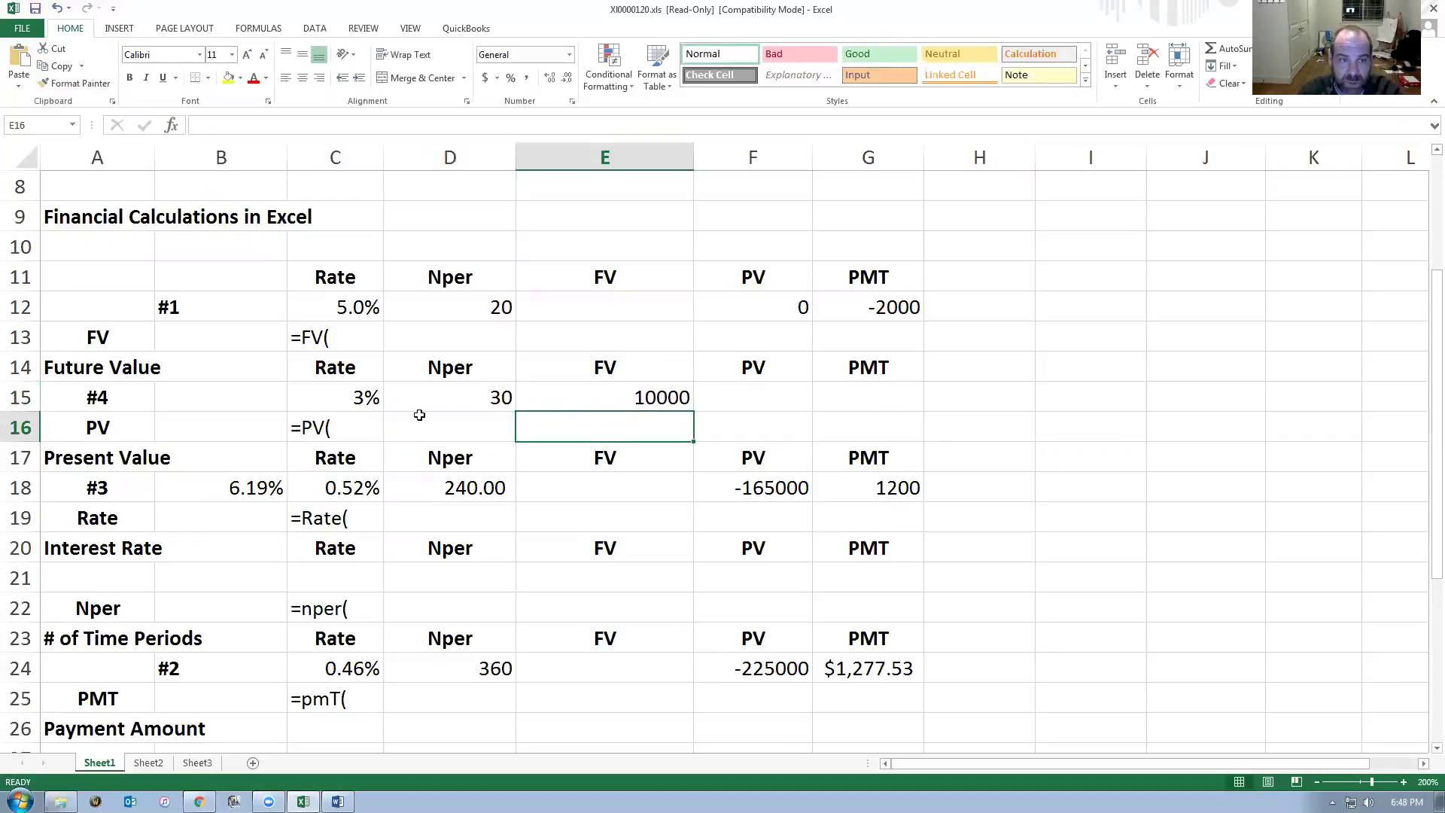
Calculate the bond's present value in F15 with the formula =PV(C15,D15,G15,E15).
{"action": "left_click", "coordinate": [747, 396]}
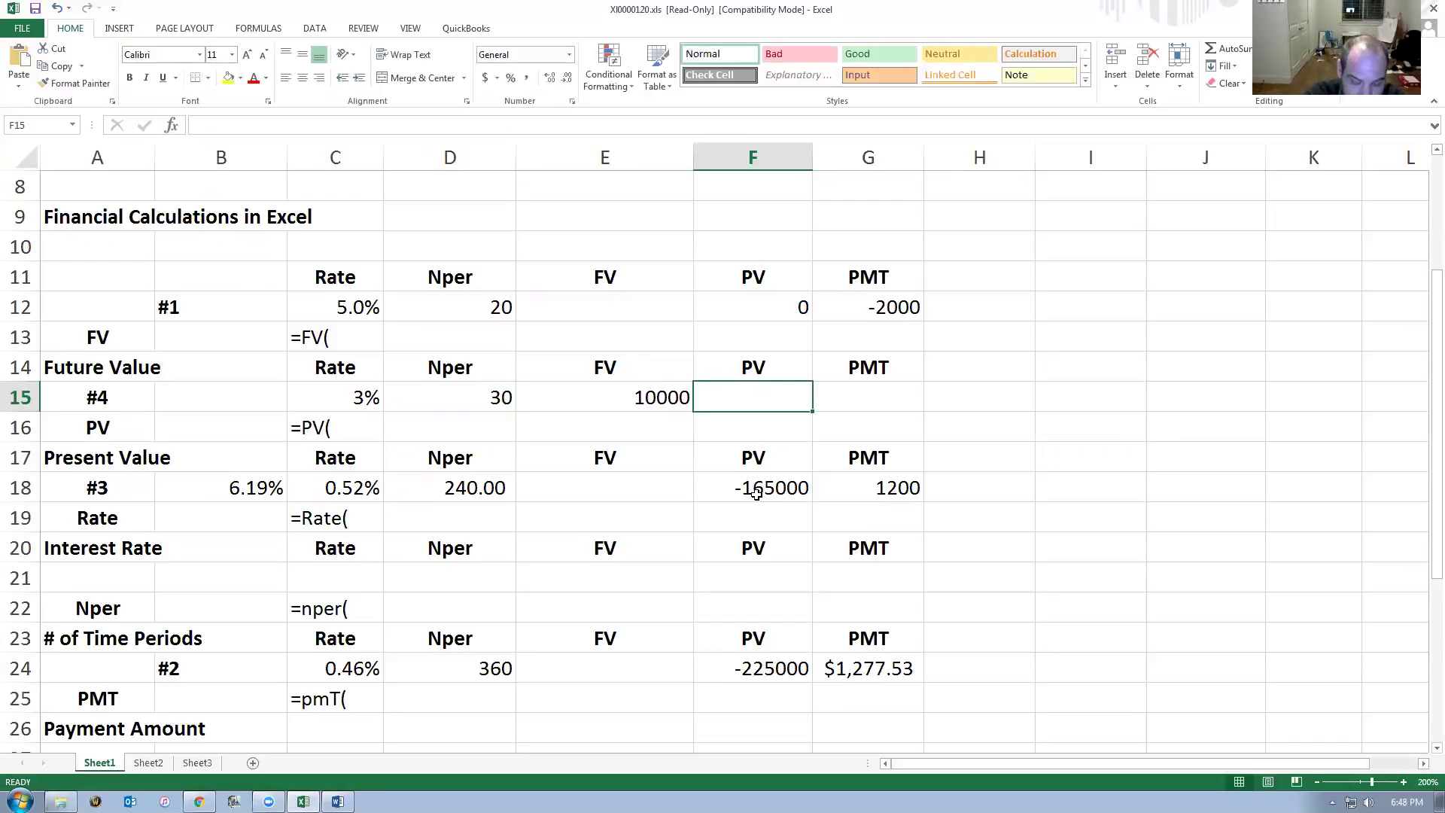
{"action": "type", "text": "="}
{"action": "type", "text": "="}
{"action": "type", "text": "pv("}
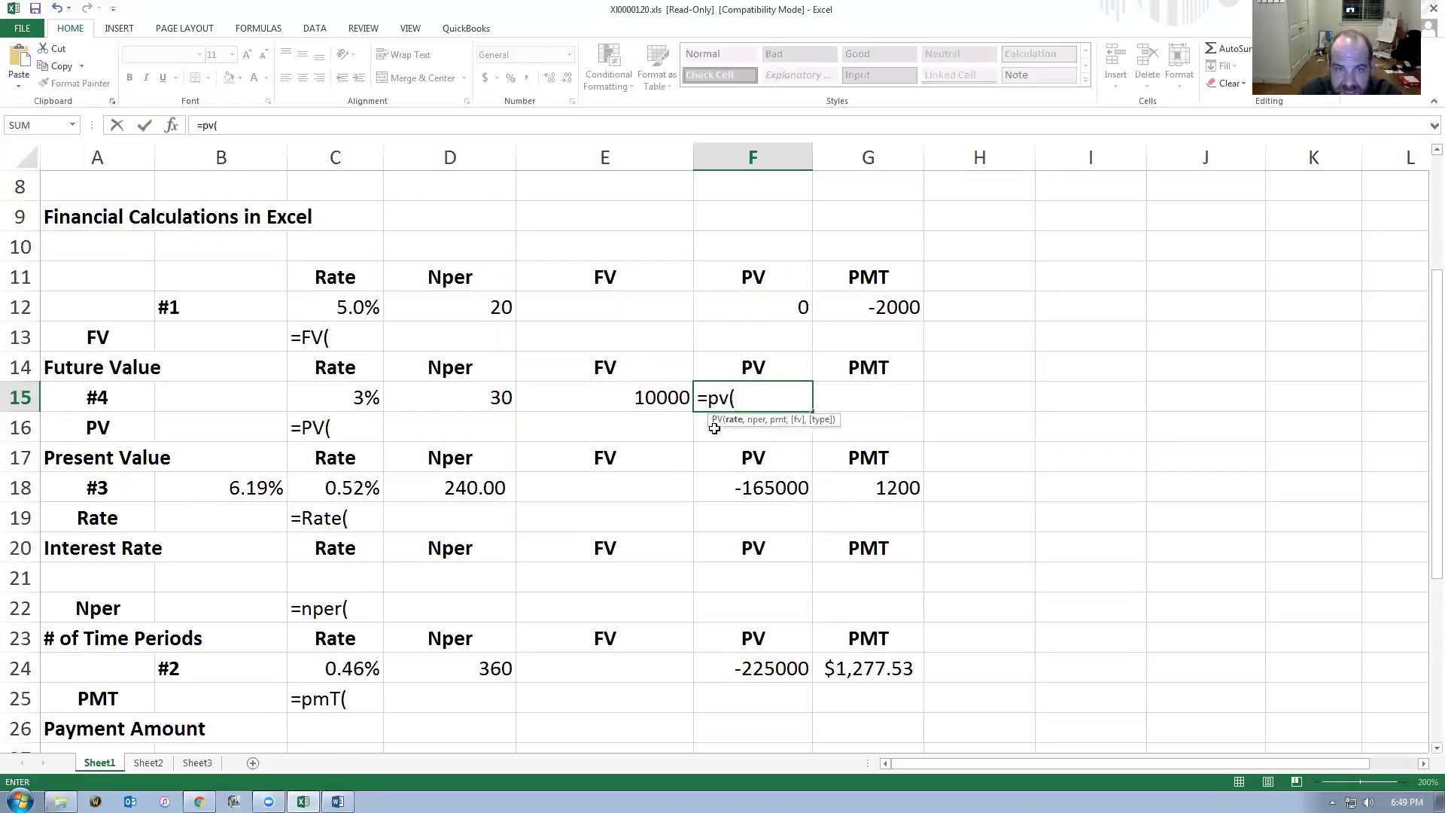
{"action": "left_click", "coordinate": [353, 403]}
{"action": "type", "text": ","}
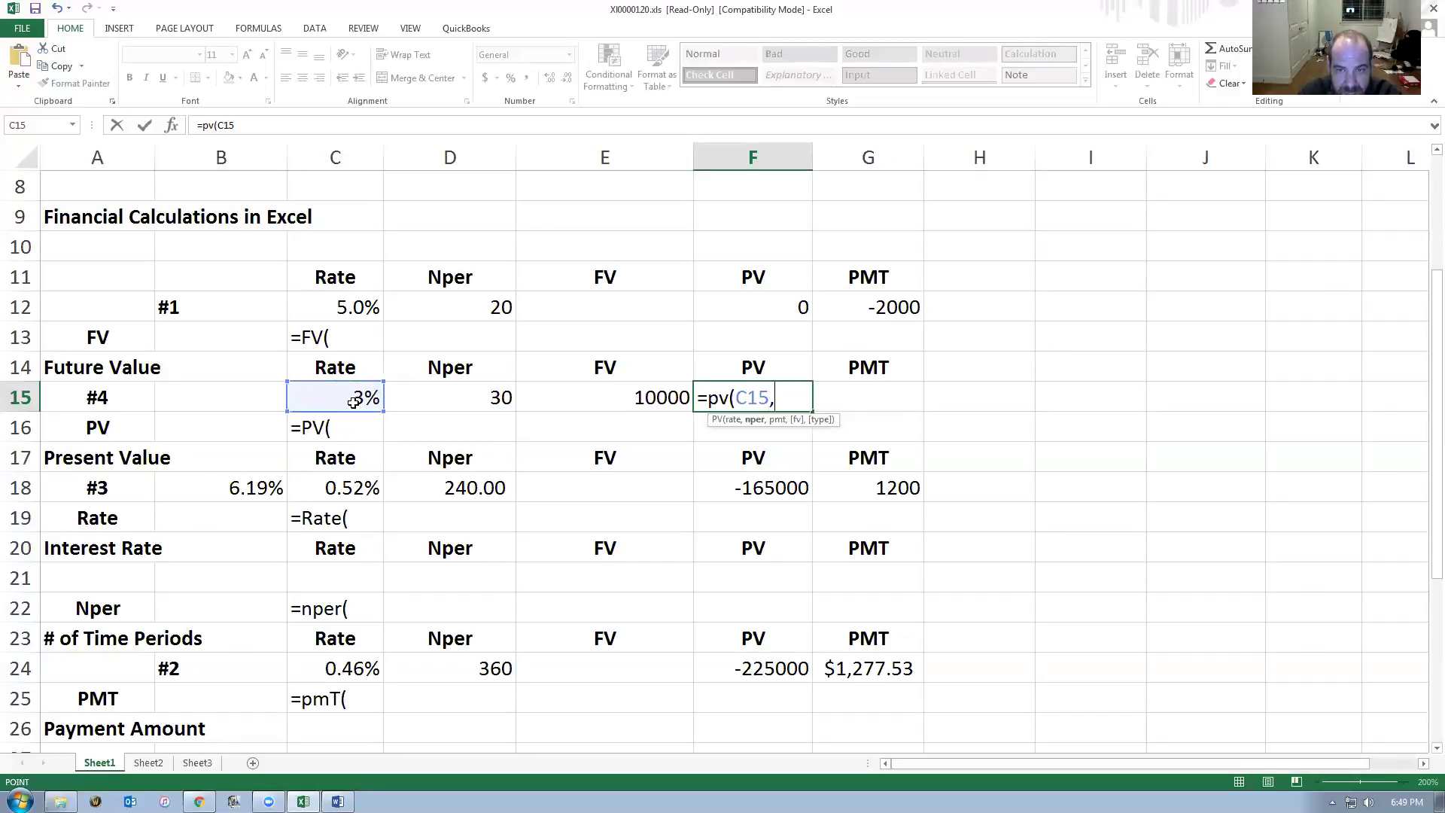
{"action": "left_click", "coordinate": [468, 398]}
{"action": "type", "text": ","}
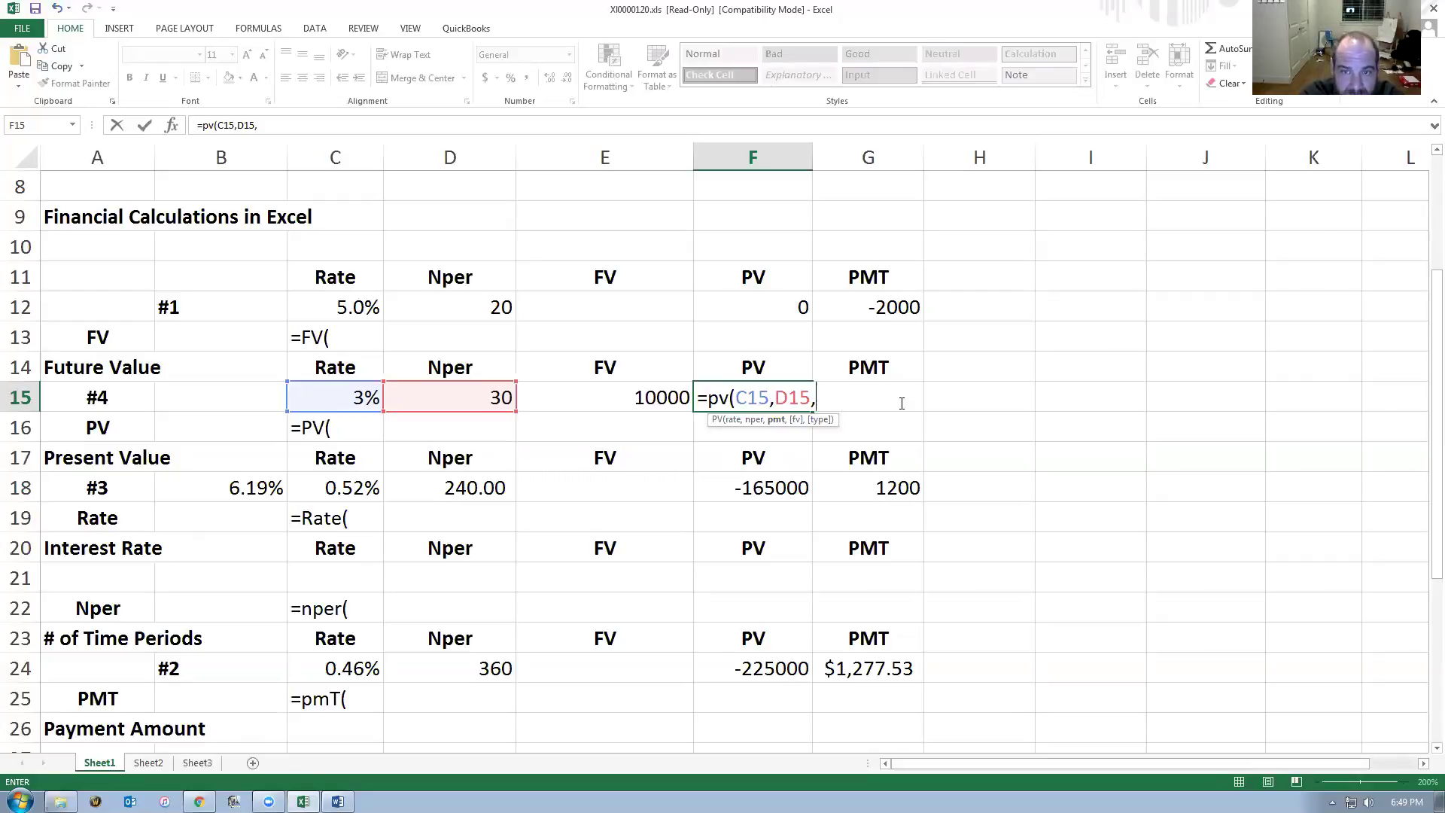
{"action": "type", "text": "G15"}
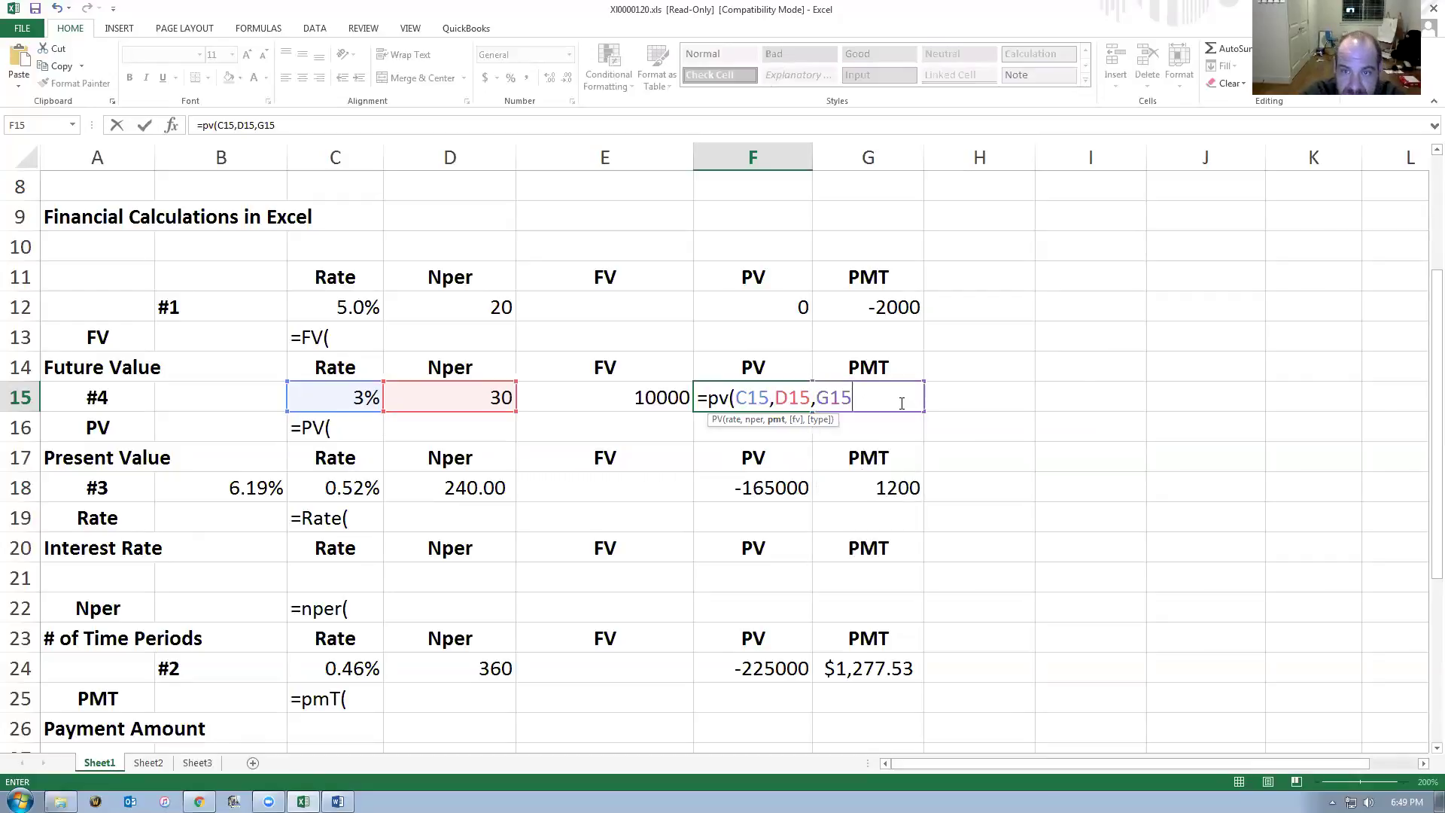
{"action": "type", "text": ","}
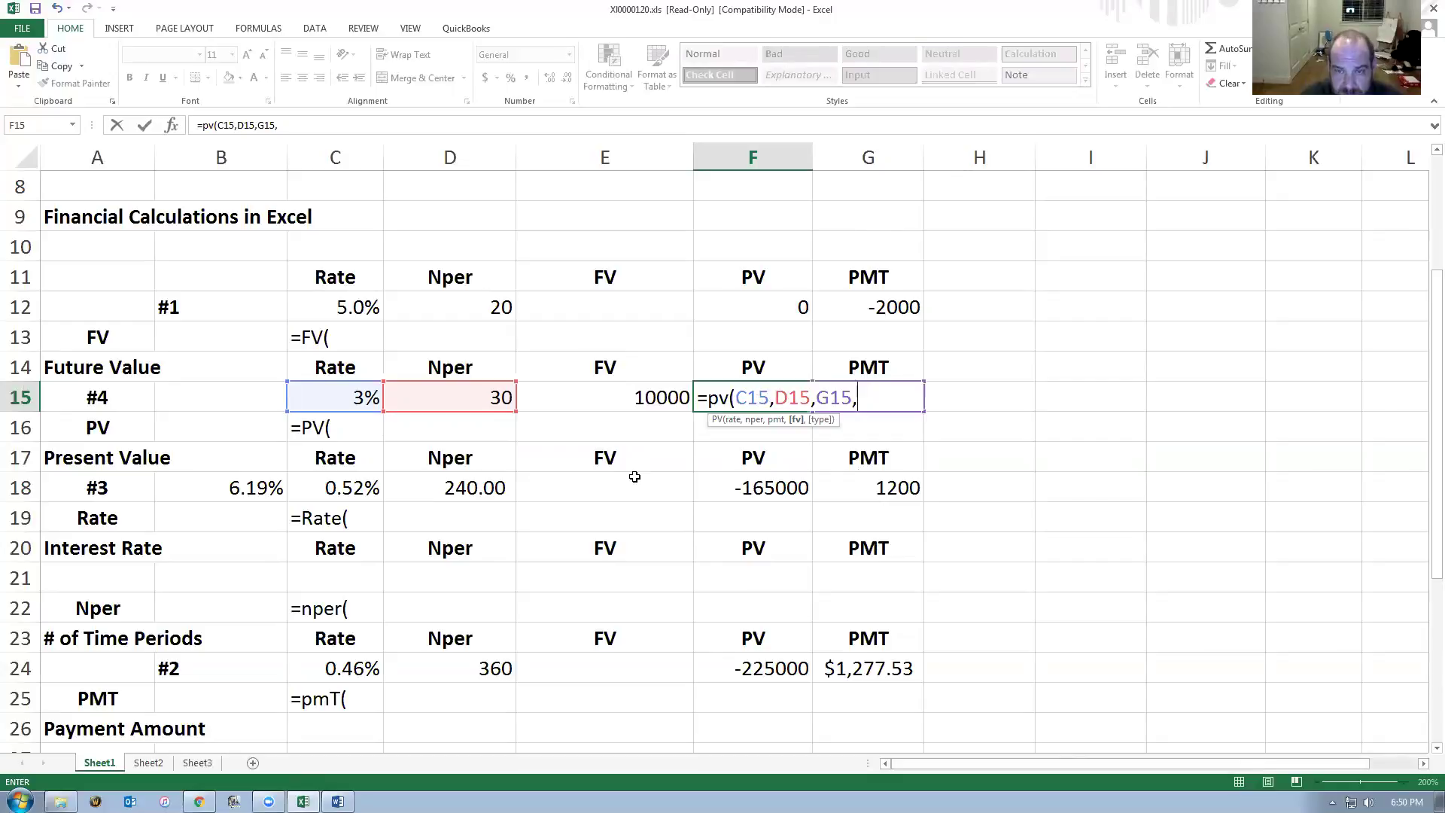
{"action": "left_click", "coordinate": [626, 398]}
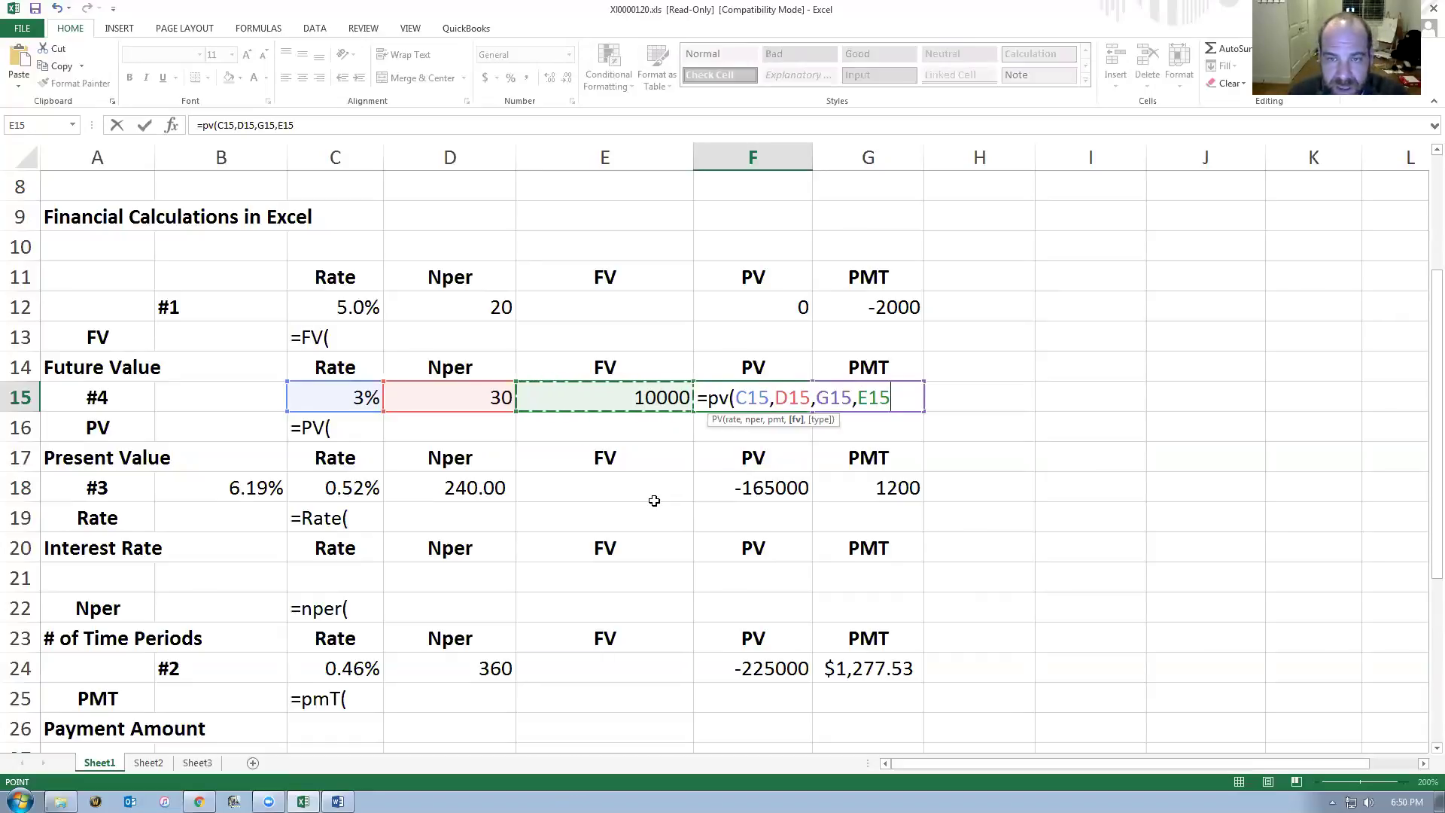
{"action": "key", "text": "Return"}
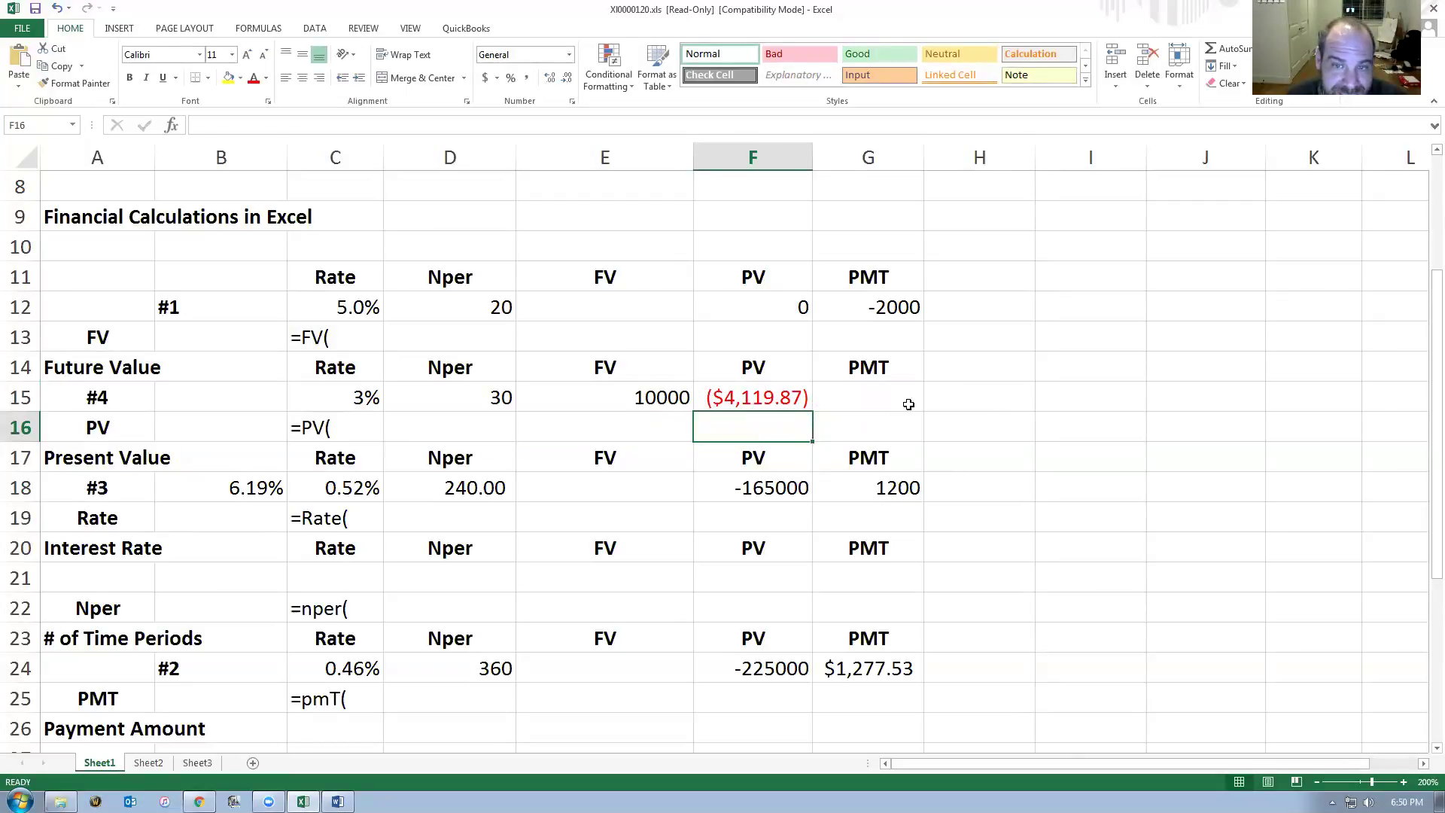
{"action": "left_click", "coordinate": [766, 401]}
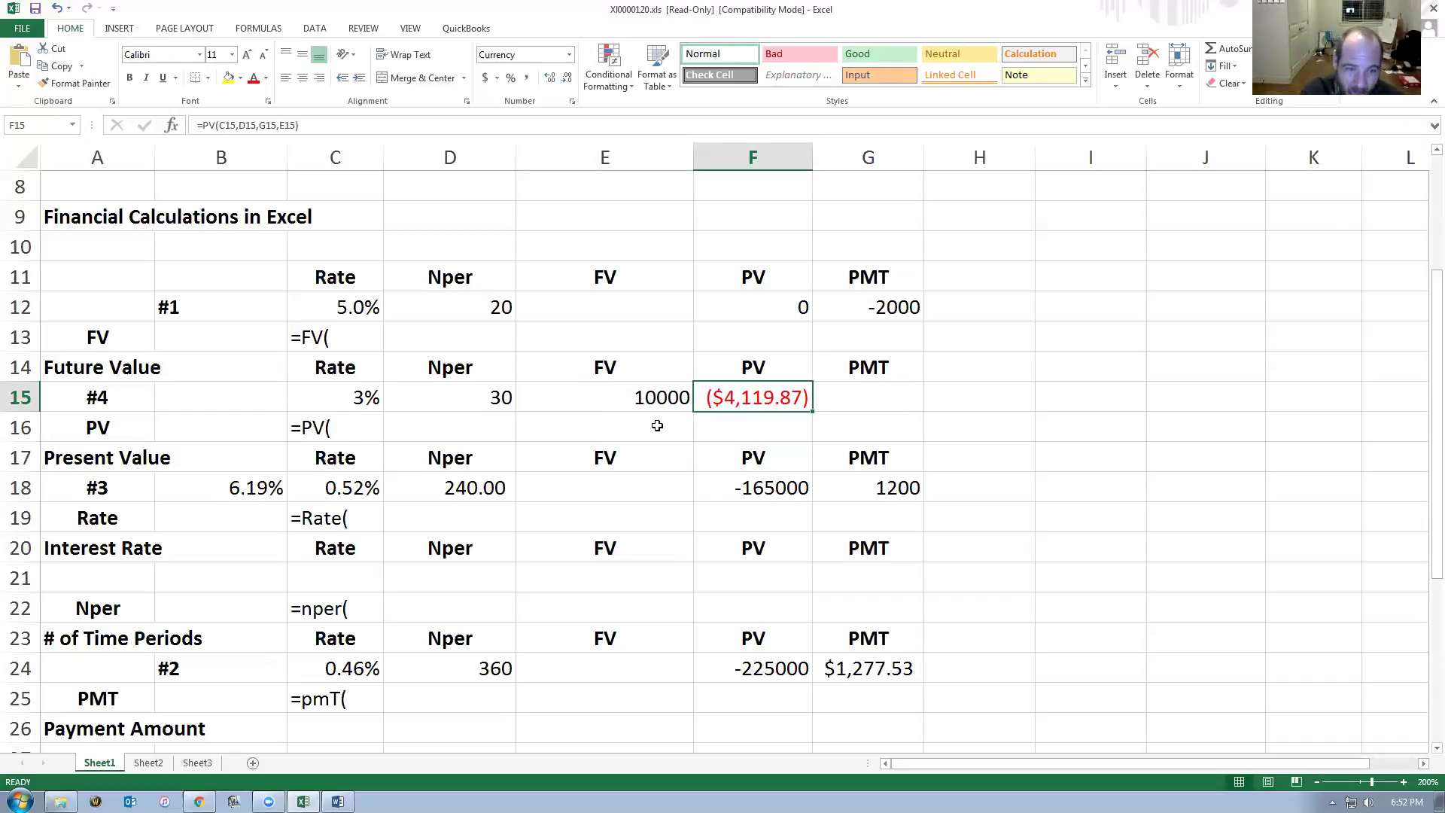
Check the annual coupon in exercise 4 of the Word document and enter 150 as the PMT in G15.
{"action": "key", "text": "alt+Tab"}
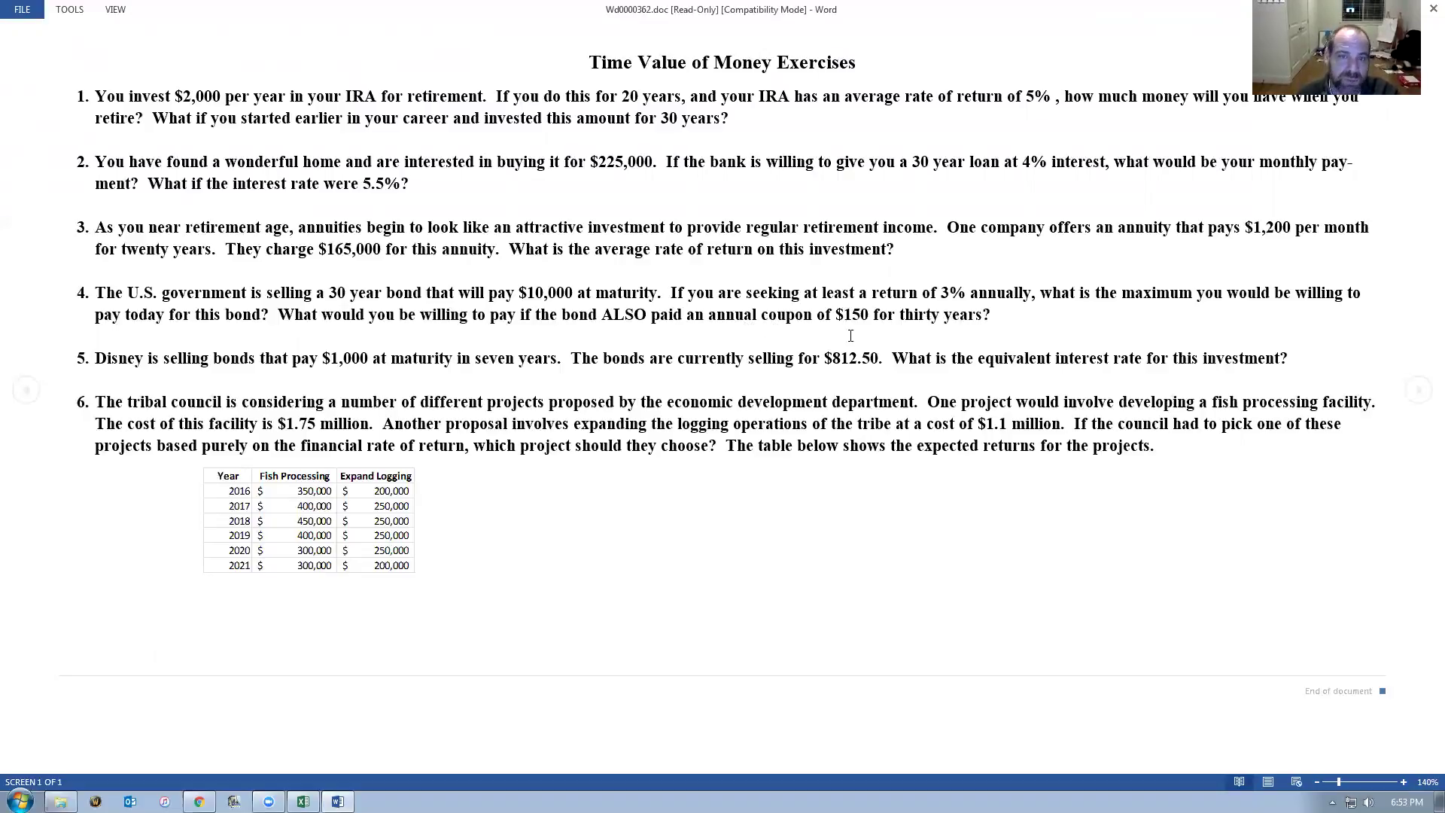
{"action": "key", "text": "alt+Tab"}
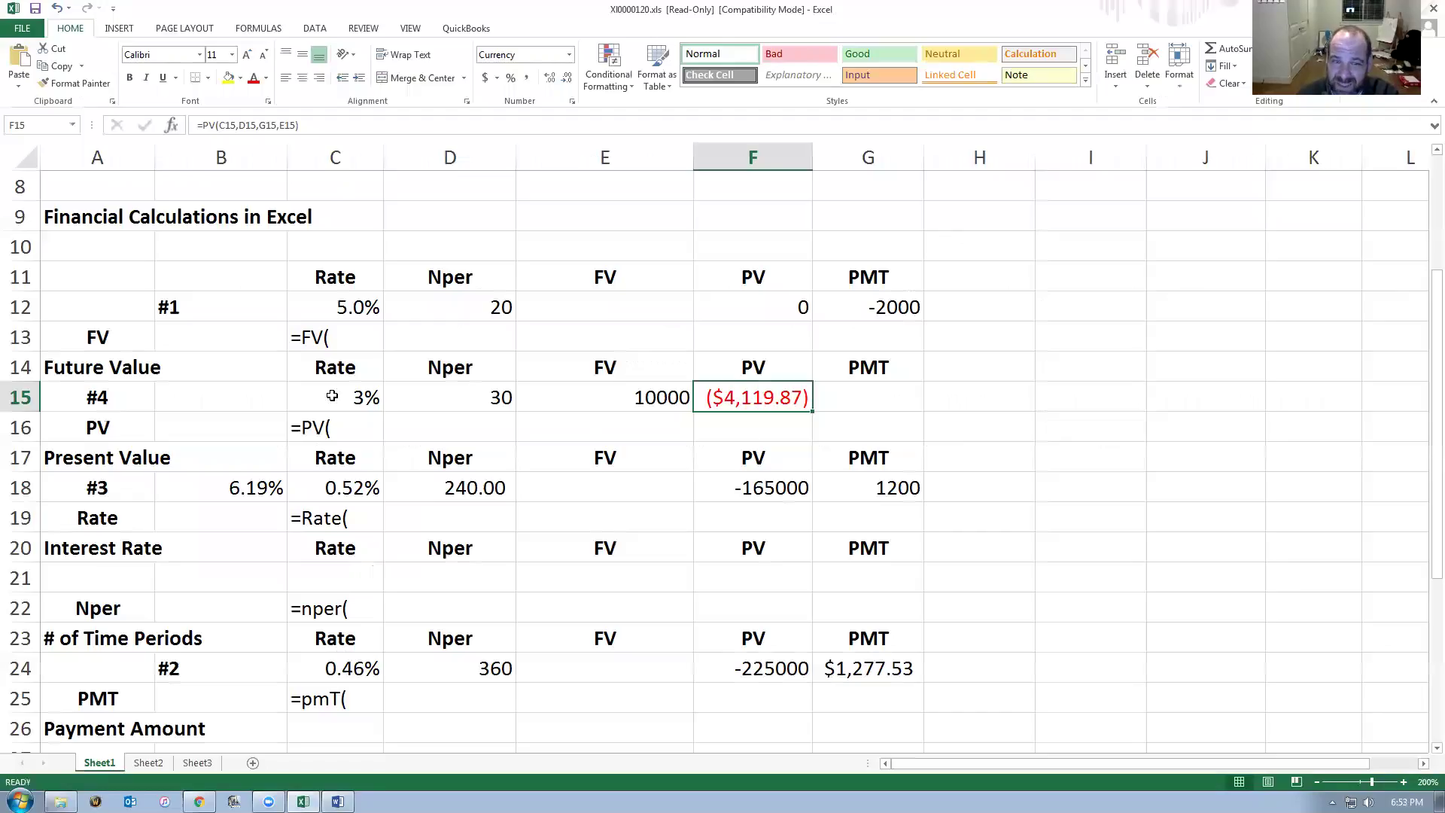
{"action": "left_click", "coordinate": [905, 405]}
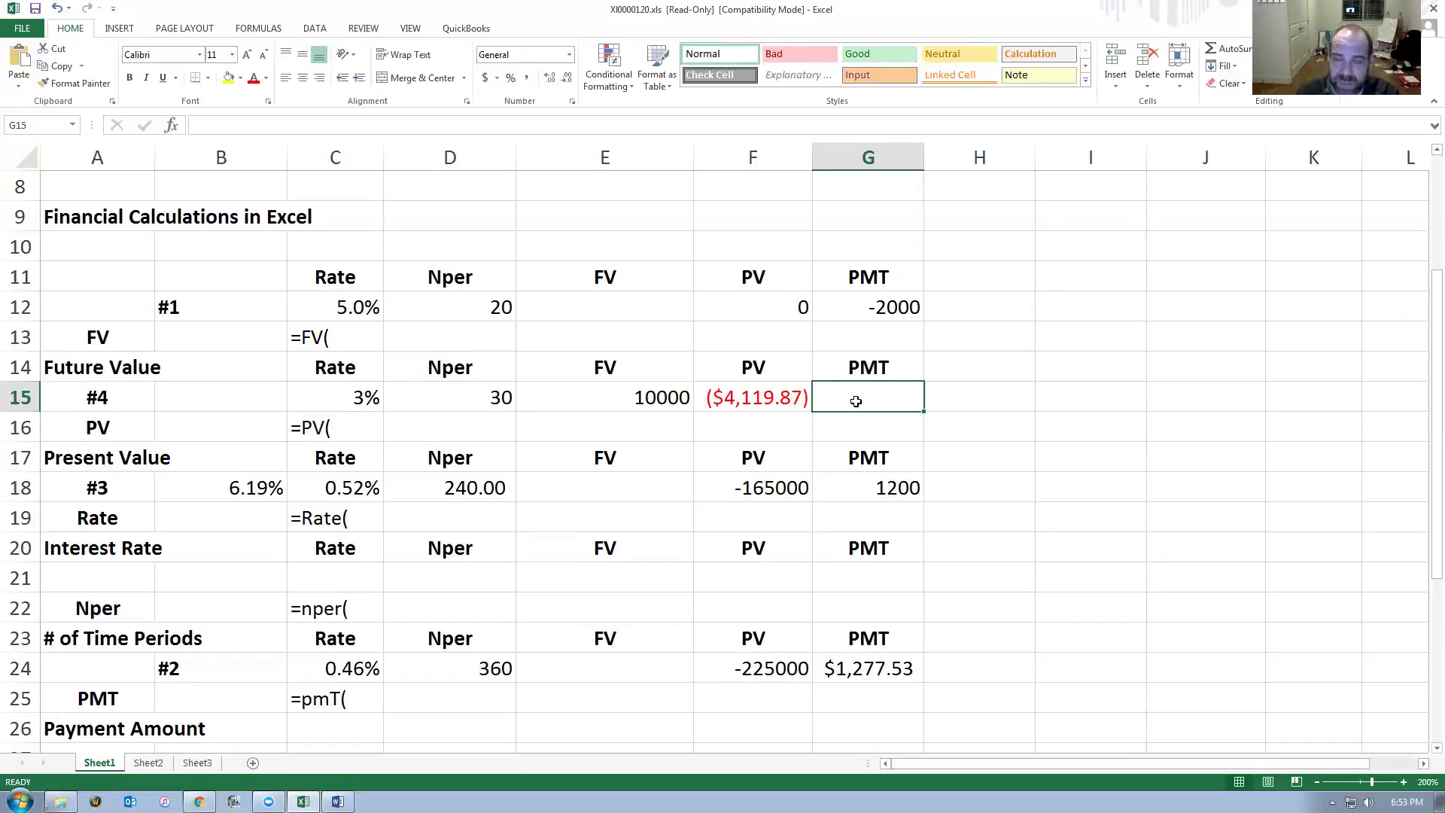
{"action": "key", "text": "alt+Tab"}
{"action": "key", "text": "alt+Tab"}
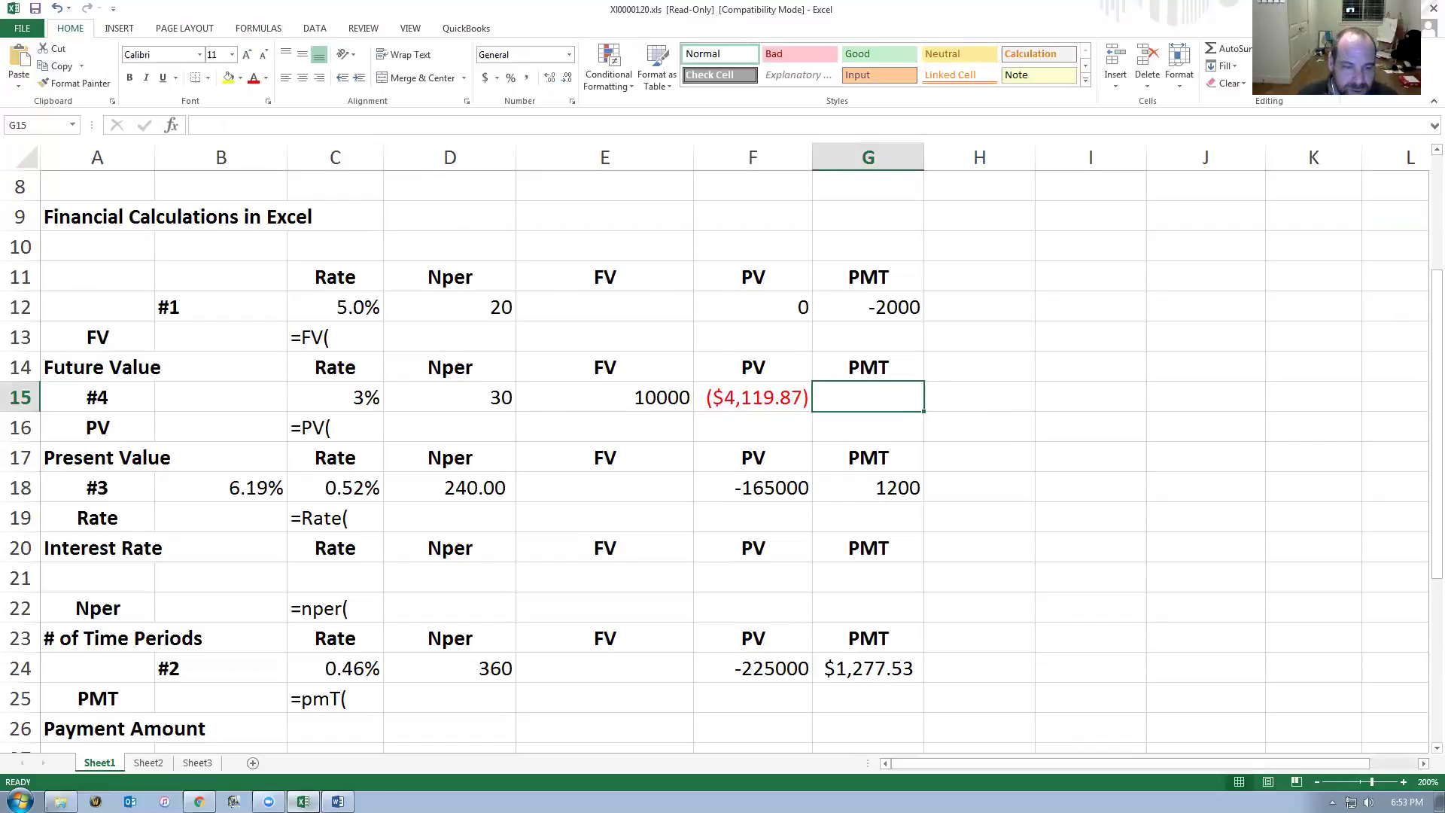
{"action": "mouse_move", "coordinate": [269, 802]}
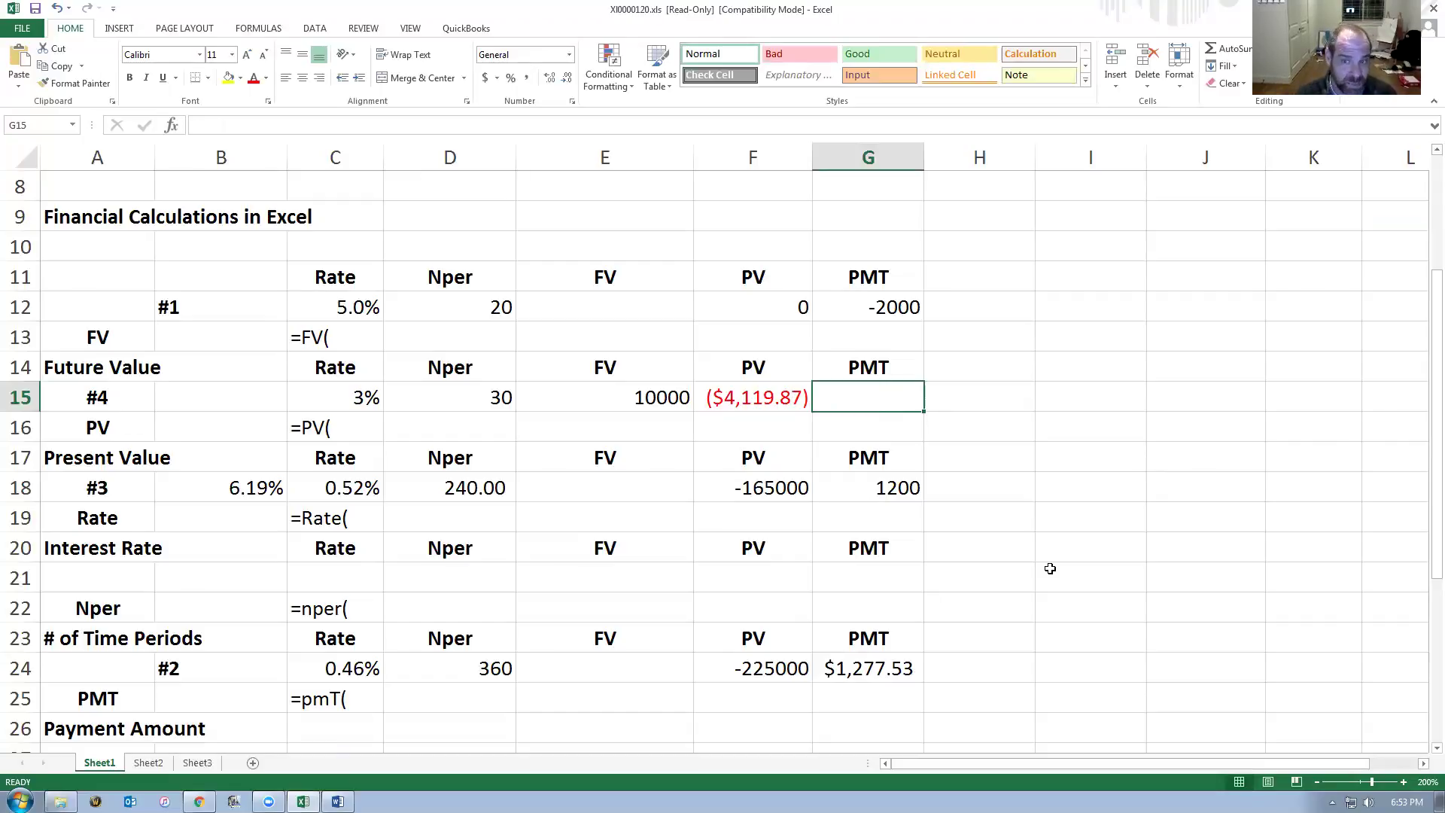
{"action": "type", "text": "150"}
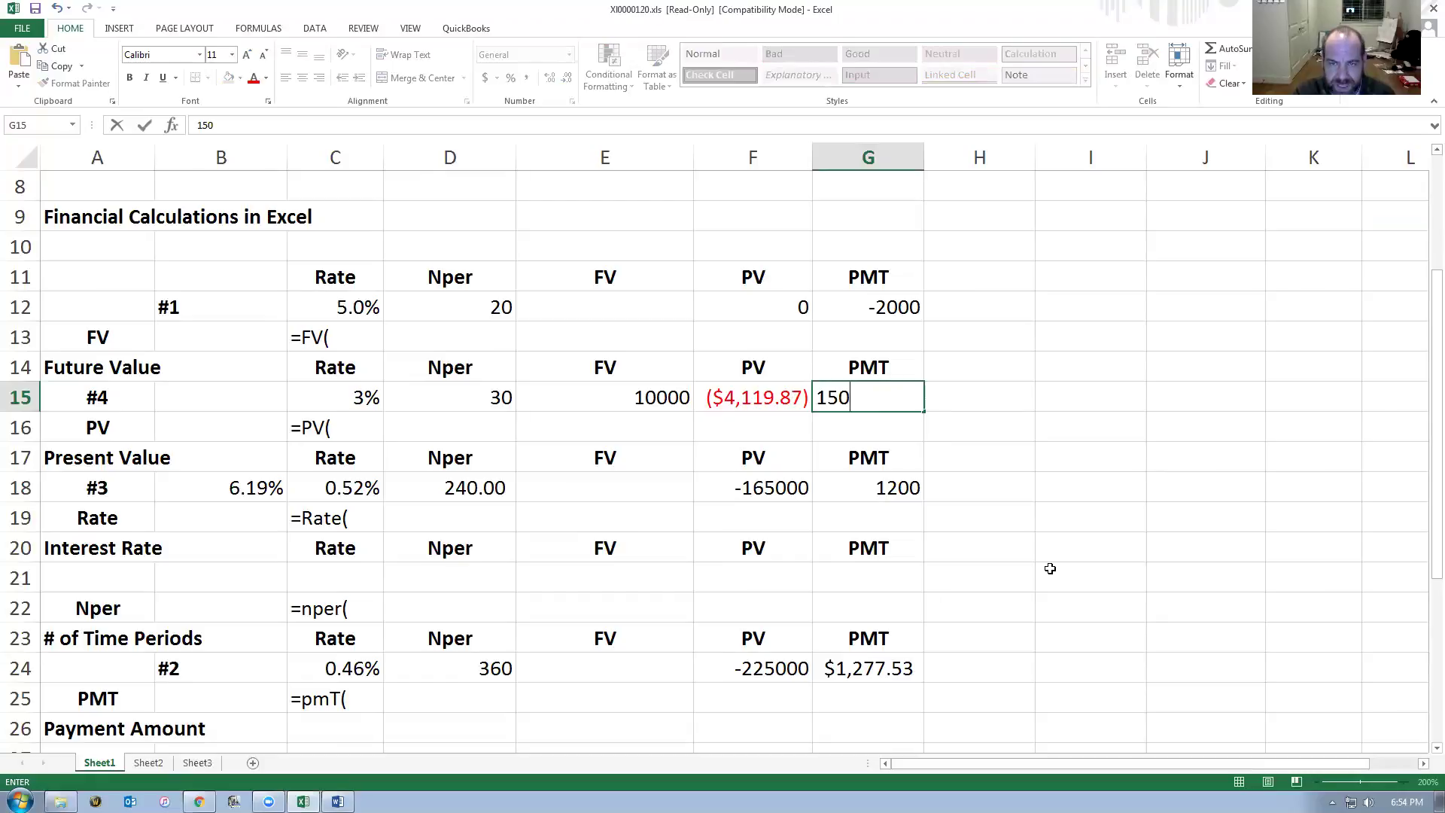
{"action": "key", "text": "Return"}
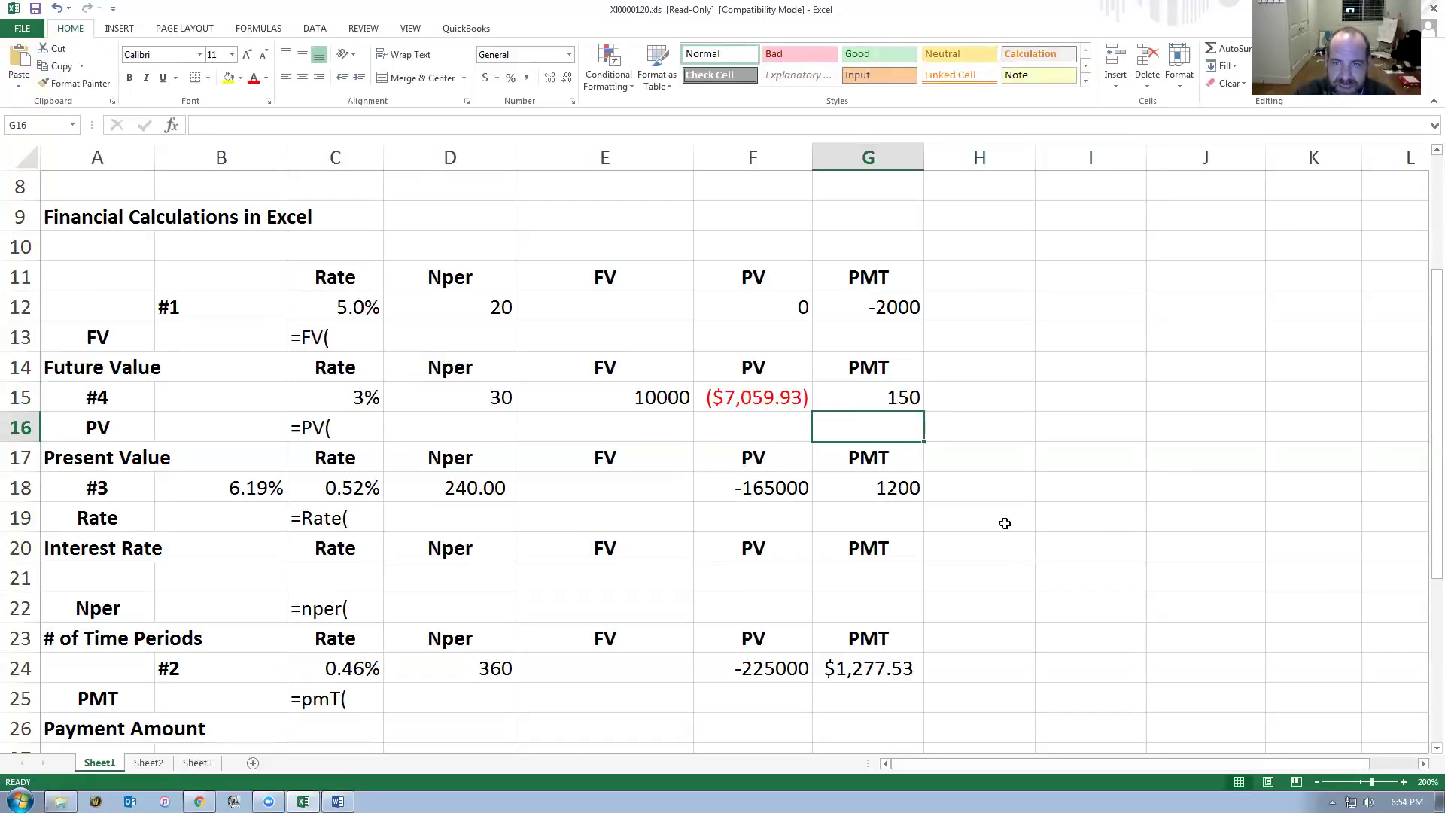
{"action": "left_click", "coordinate": [768, 407]}
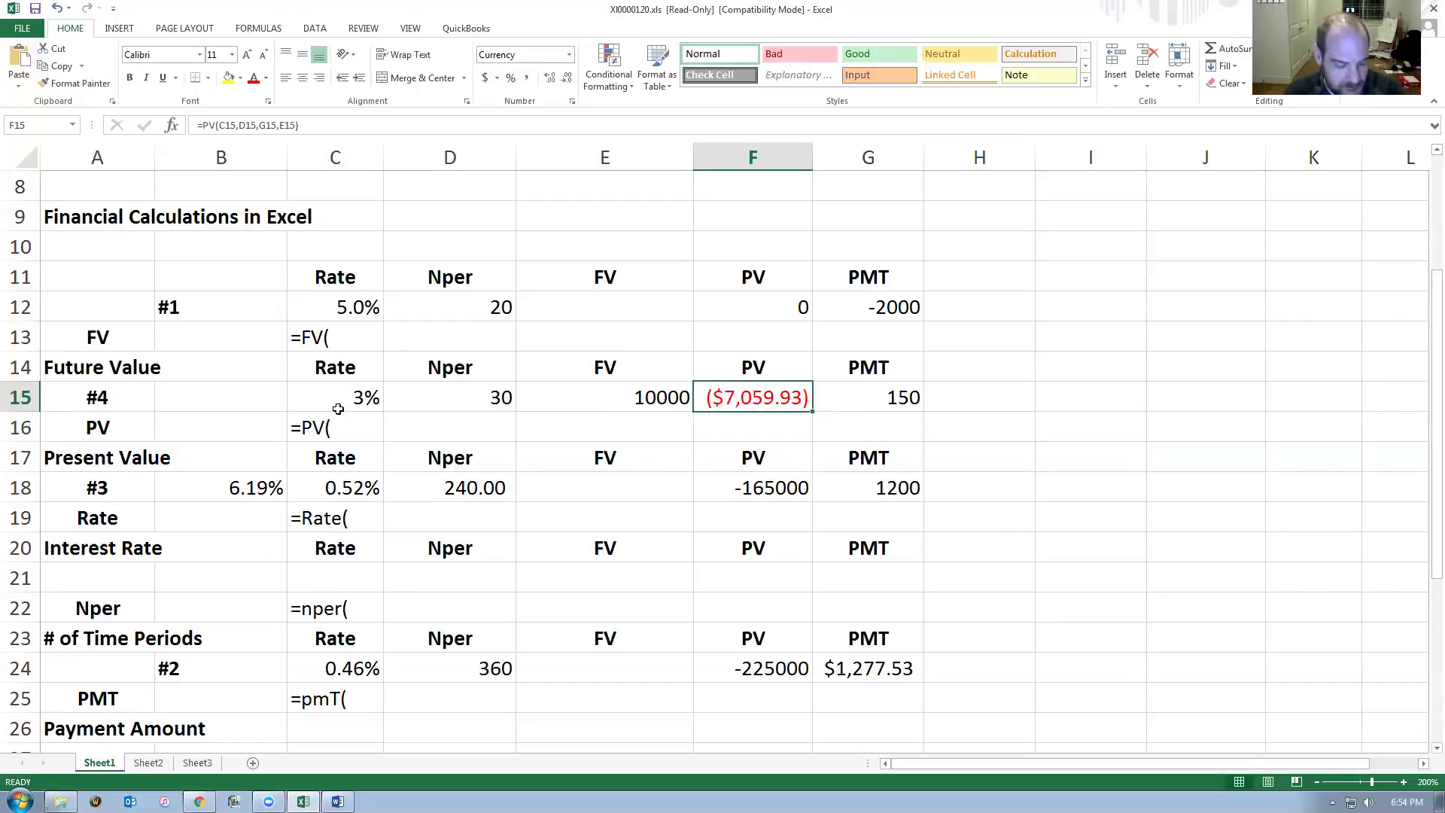
Review exercise 5 in the Word document, format B21 as Text and enter the label #5 there.
{"action": "key", "text": "alt+Tab"}
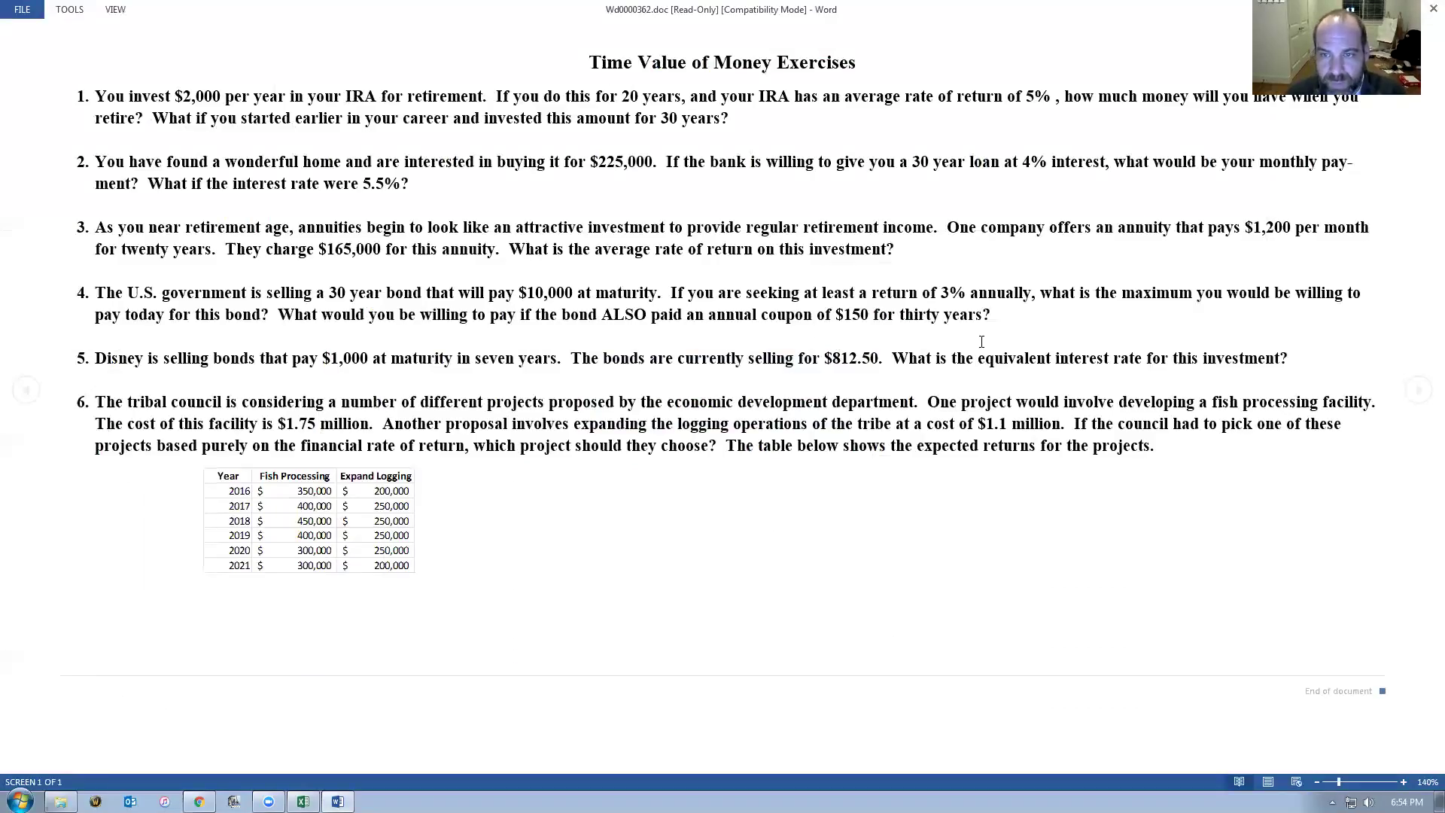
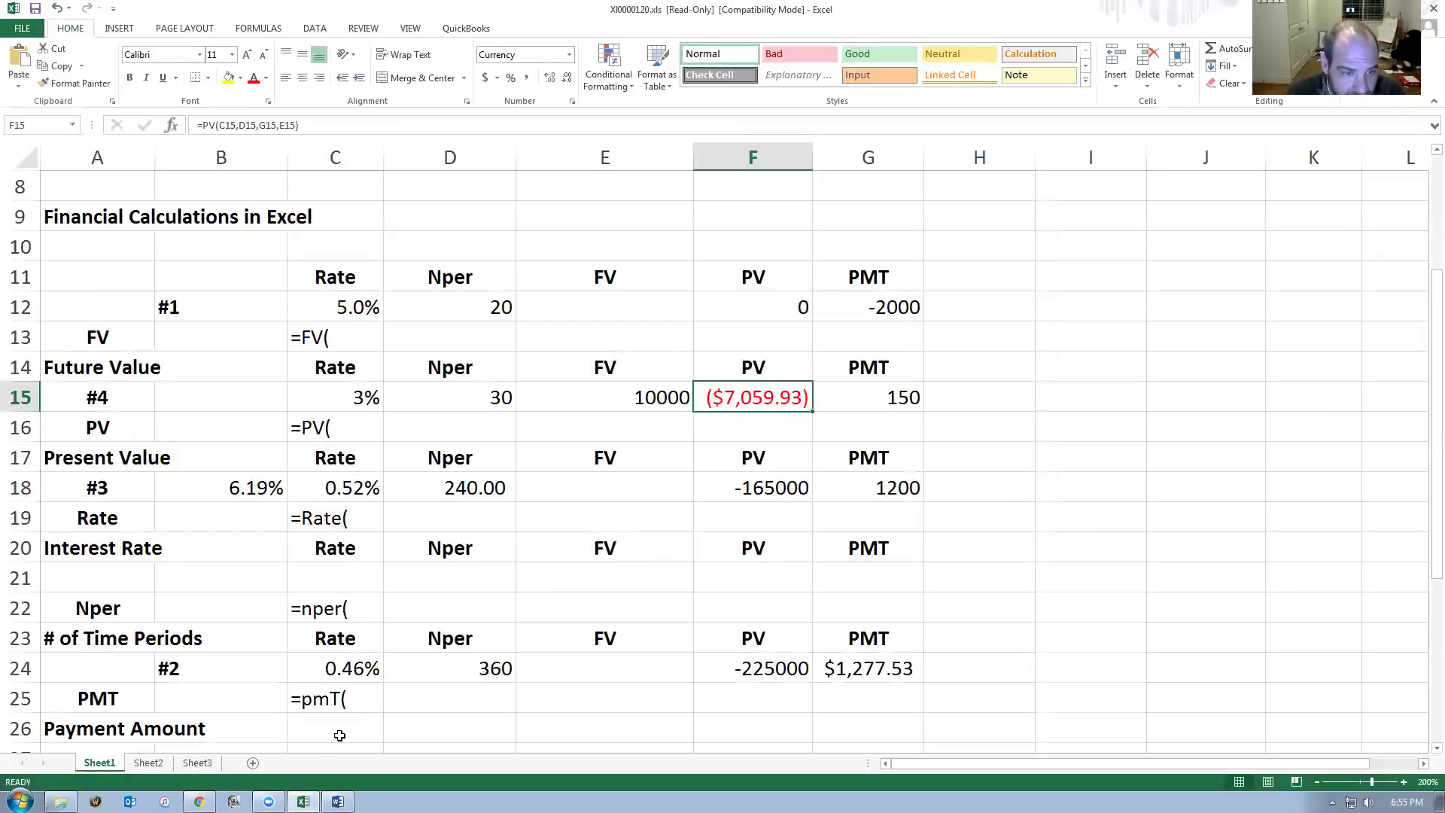
{"action": "left_click", "coordinate": [184, 579]}
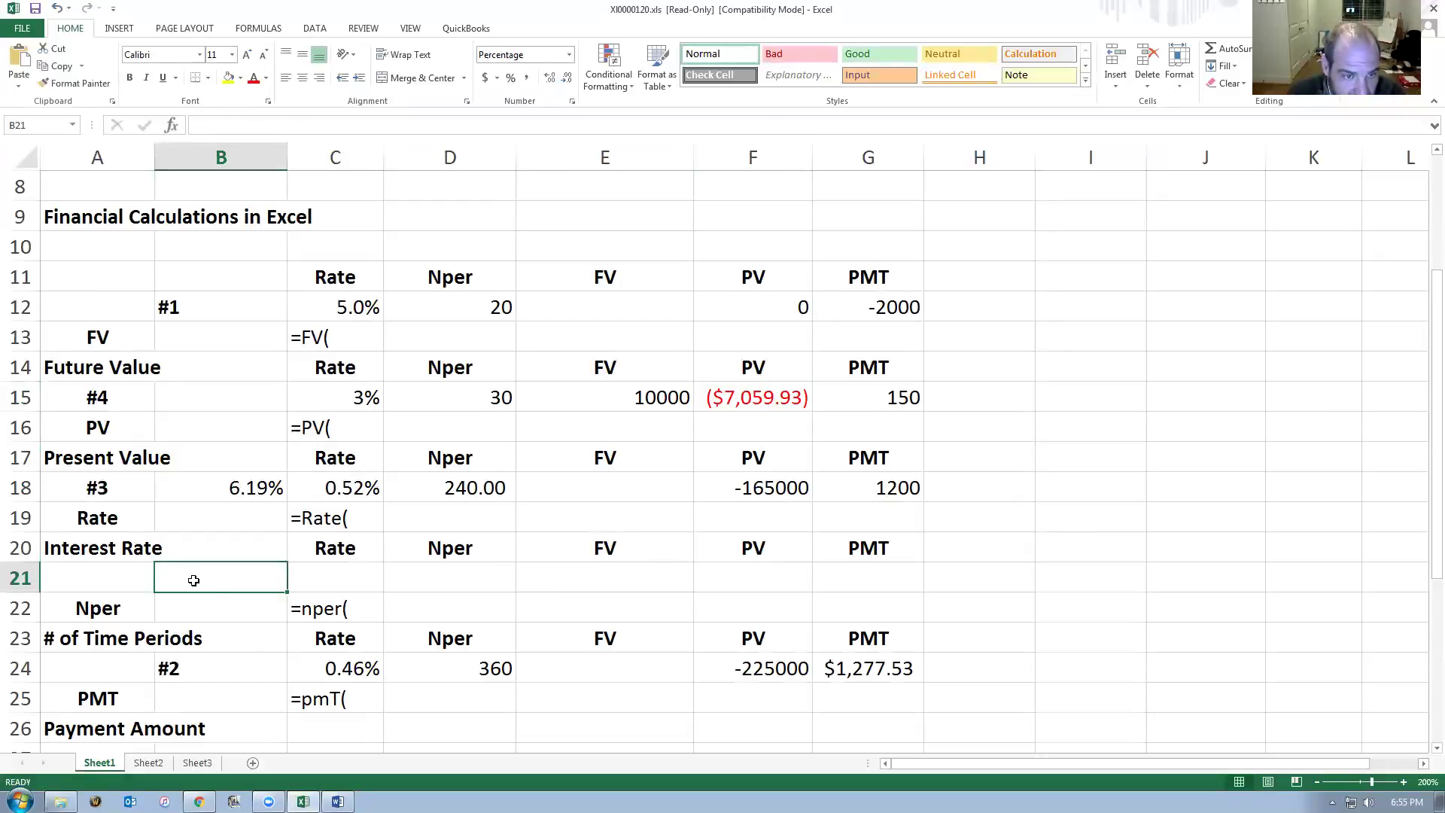
{"action": "left_click", "coordinate": [570, 54]}
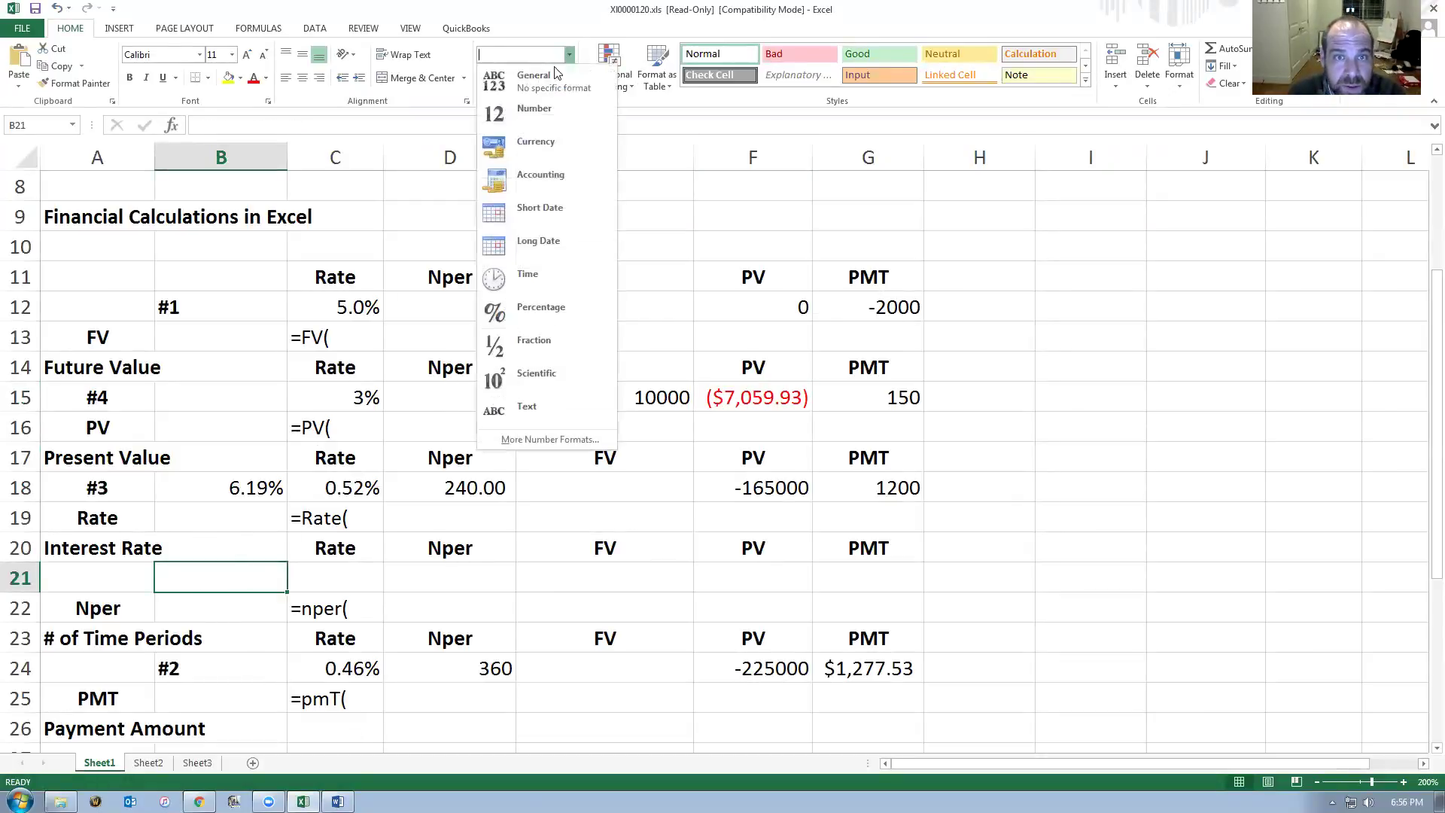
{"action": "left_click", "coordinate": [527, 408]}
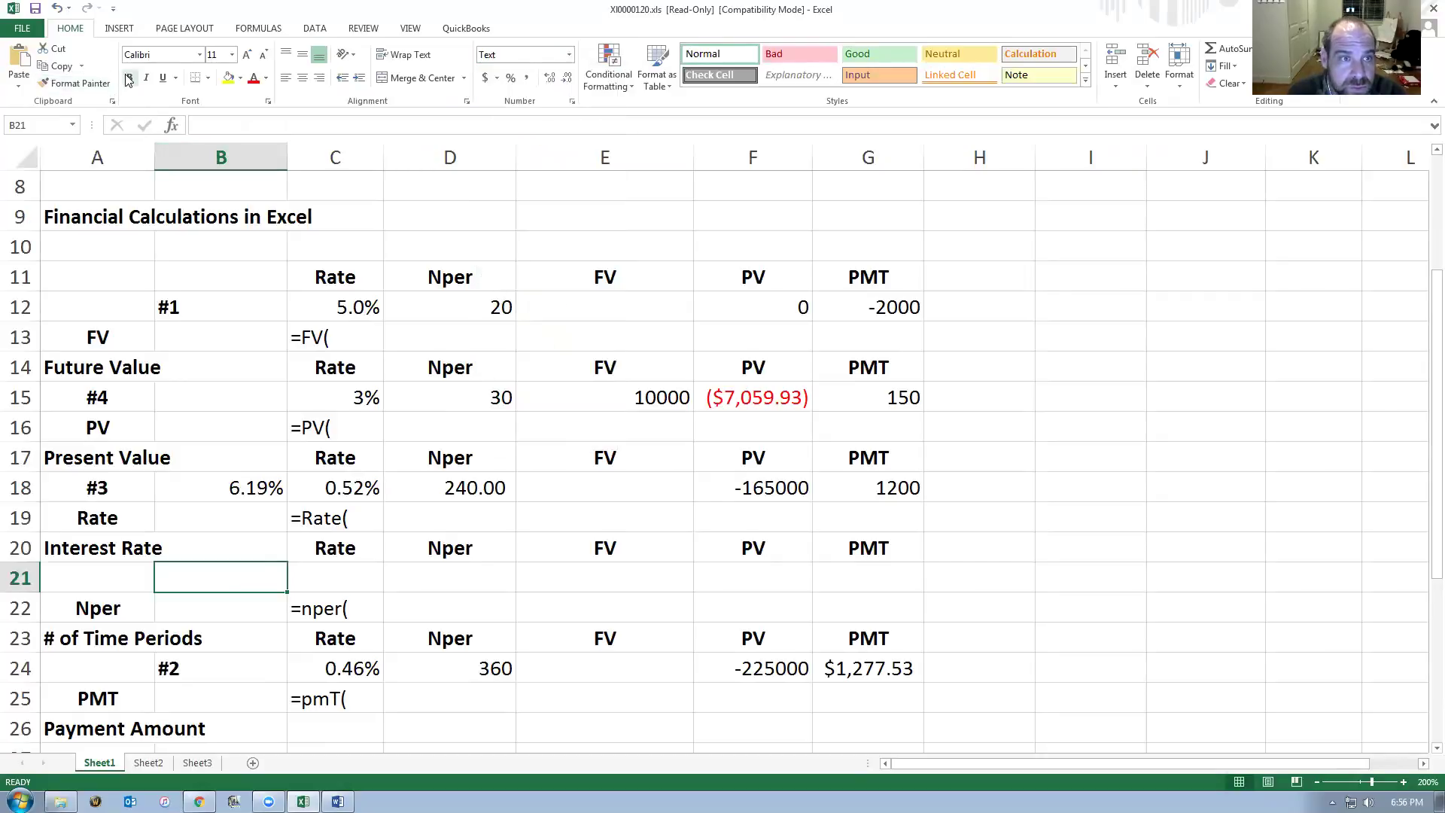
{"action": "type", "text": "#5"}
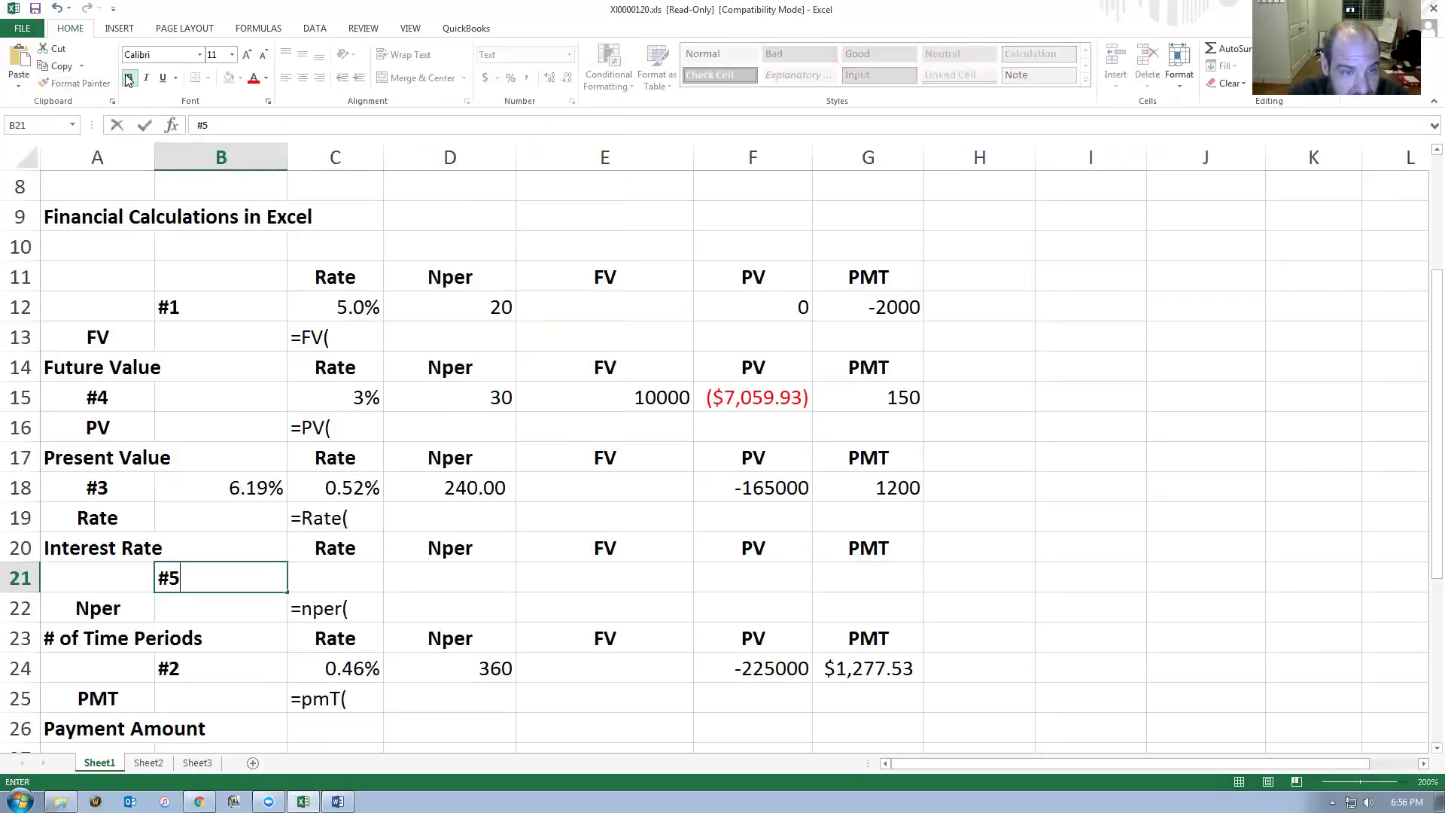
{"action": "key", "text": "Tab"}
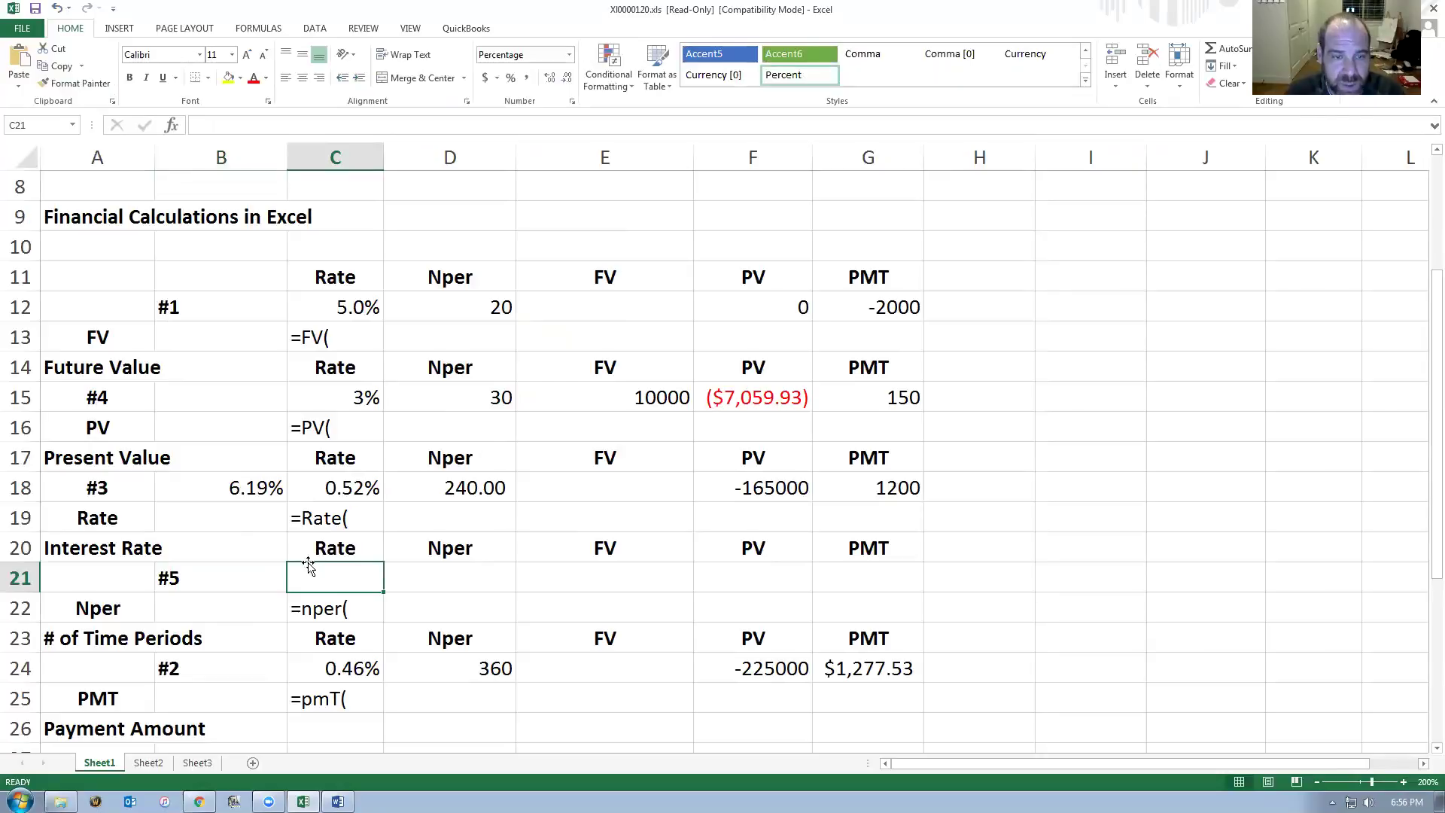
Check the Disney bond's maturity payment in exercise 5 of the Word document and enter 1000 as the FV in E21.
{"action": "key", "text": "alt+Tab"}
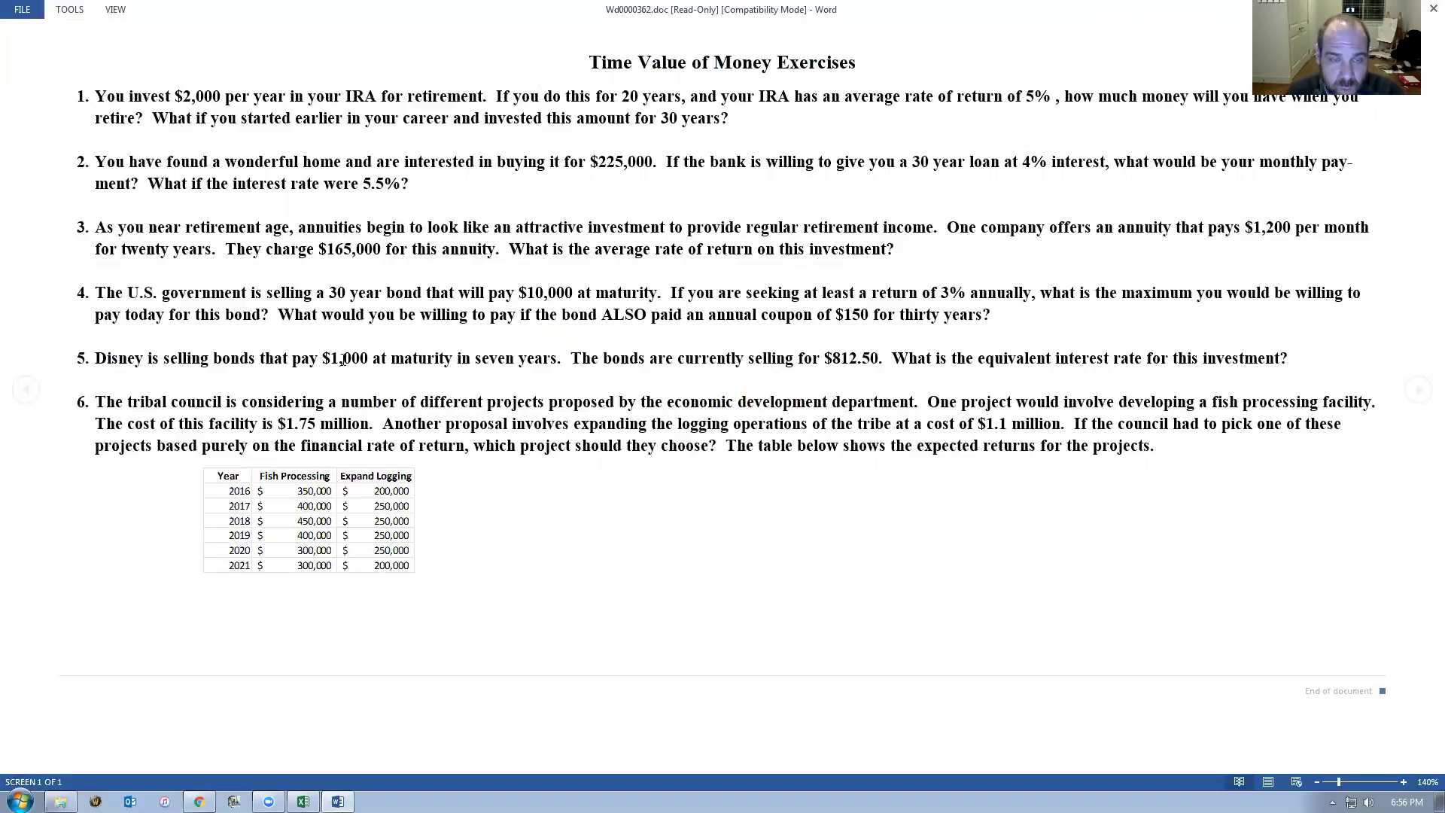
{"action": "key", "text": "alt"}
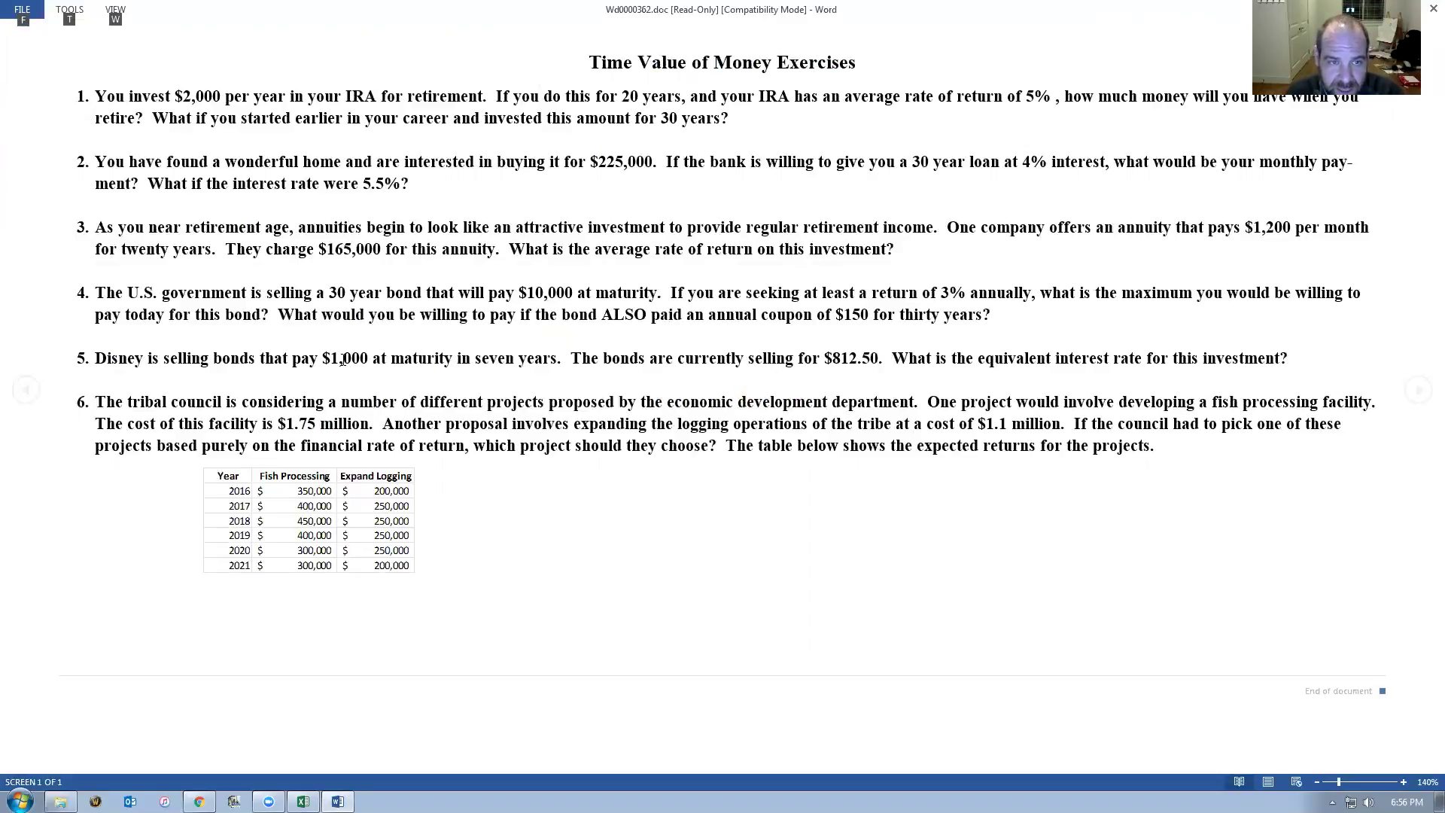
{"action": "key", "text": "alt+Tab"}
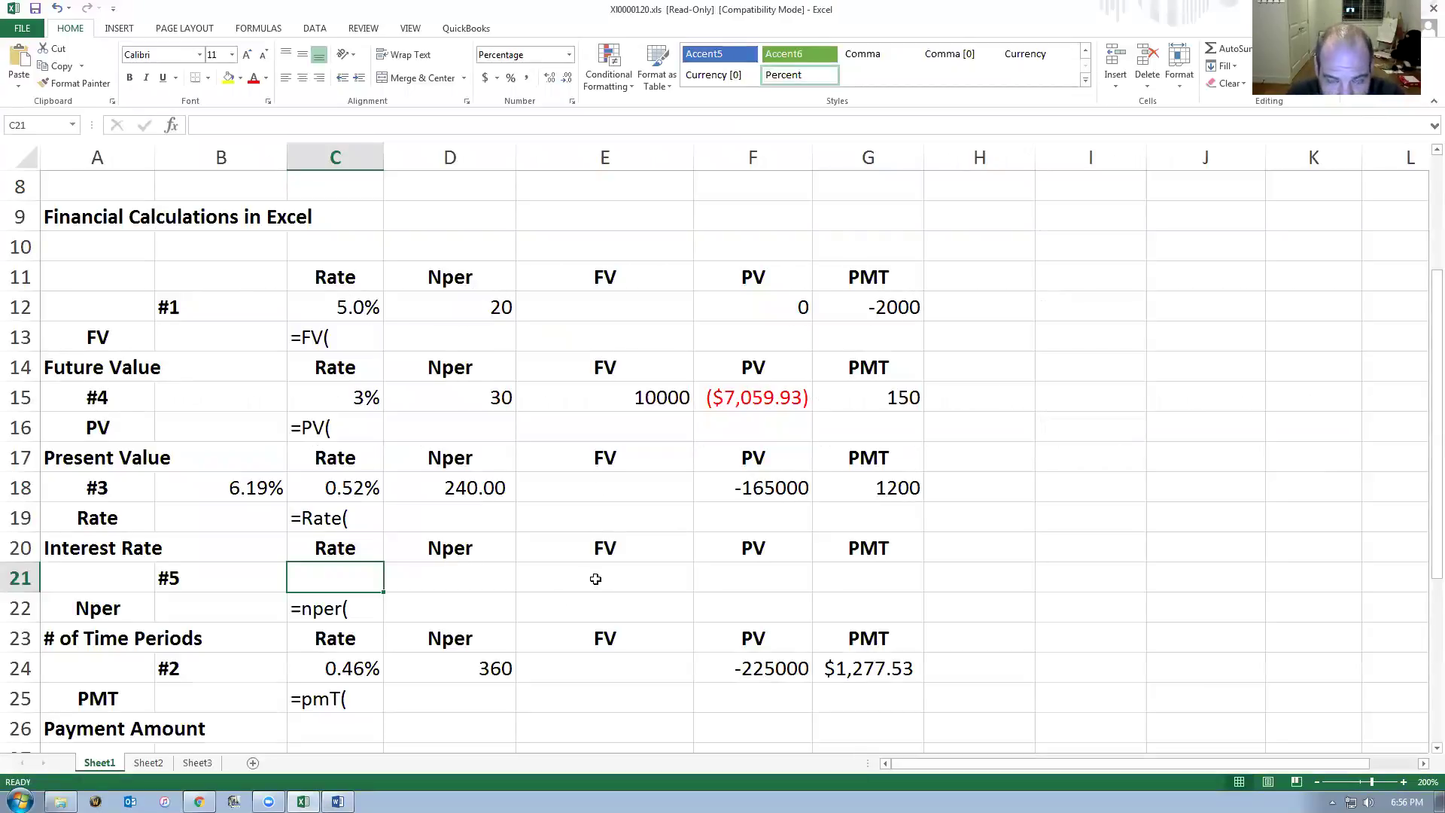
{"action": "left_click", "coordinate": [632, 578]}
{"action": "type", "text": "1000"}
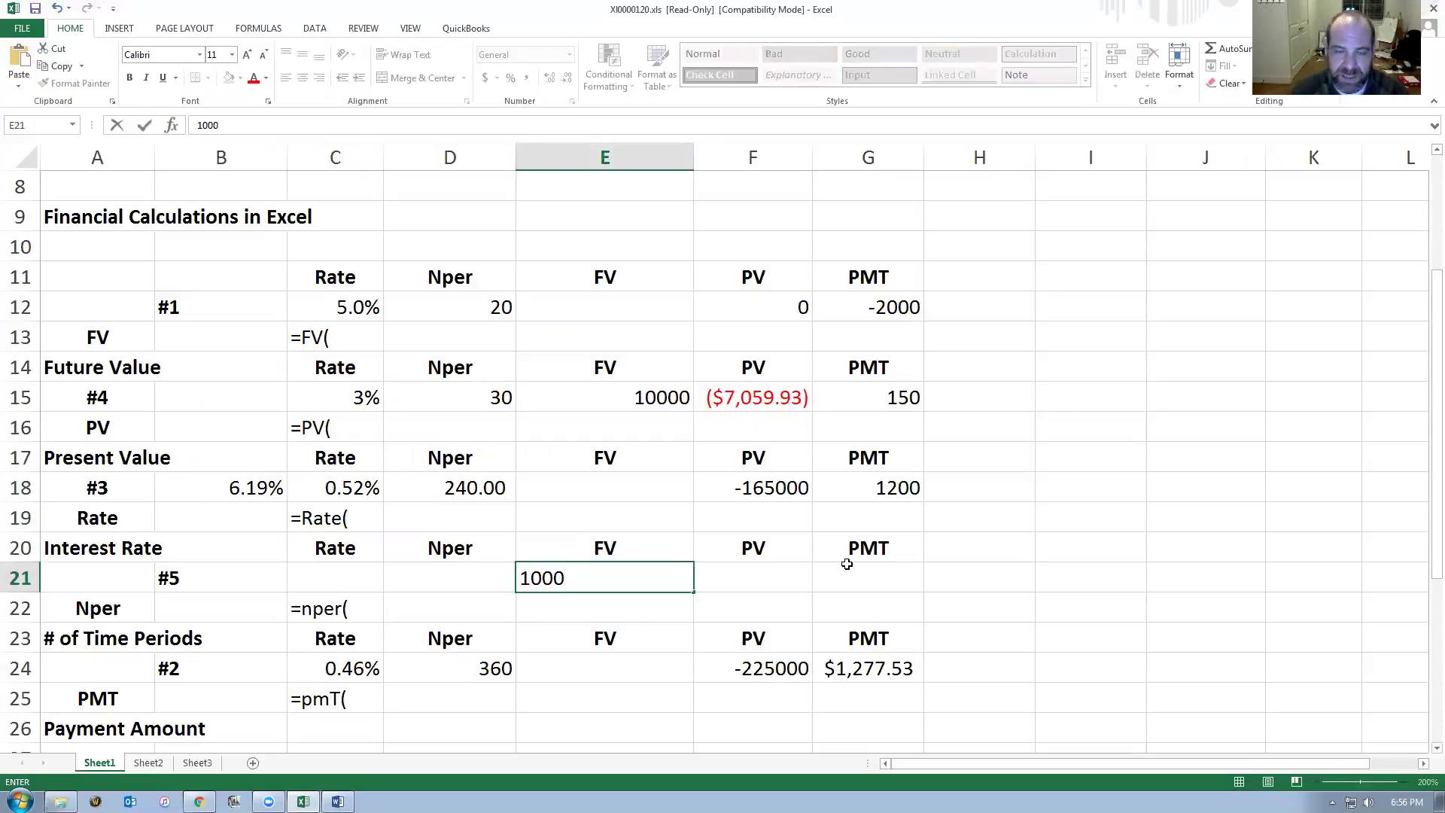
{"action": "key", "text": "Return"}
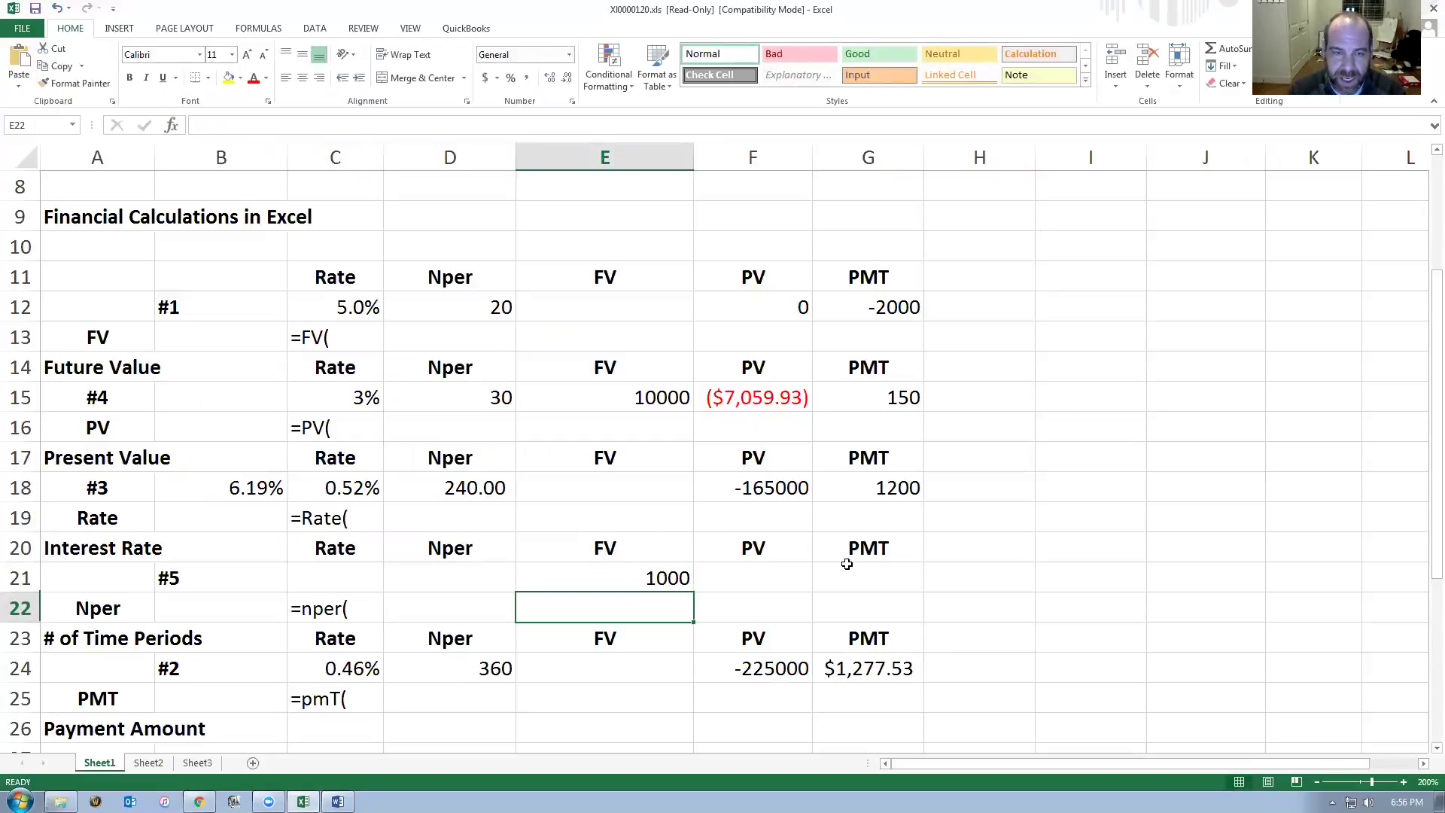
Check the Disney bond's term in exercise 5 of the Word document and enter 7 as the Nper in D21.
{"action": "key", "text": "alt+Tab"}
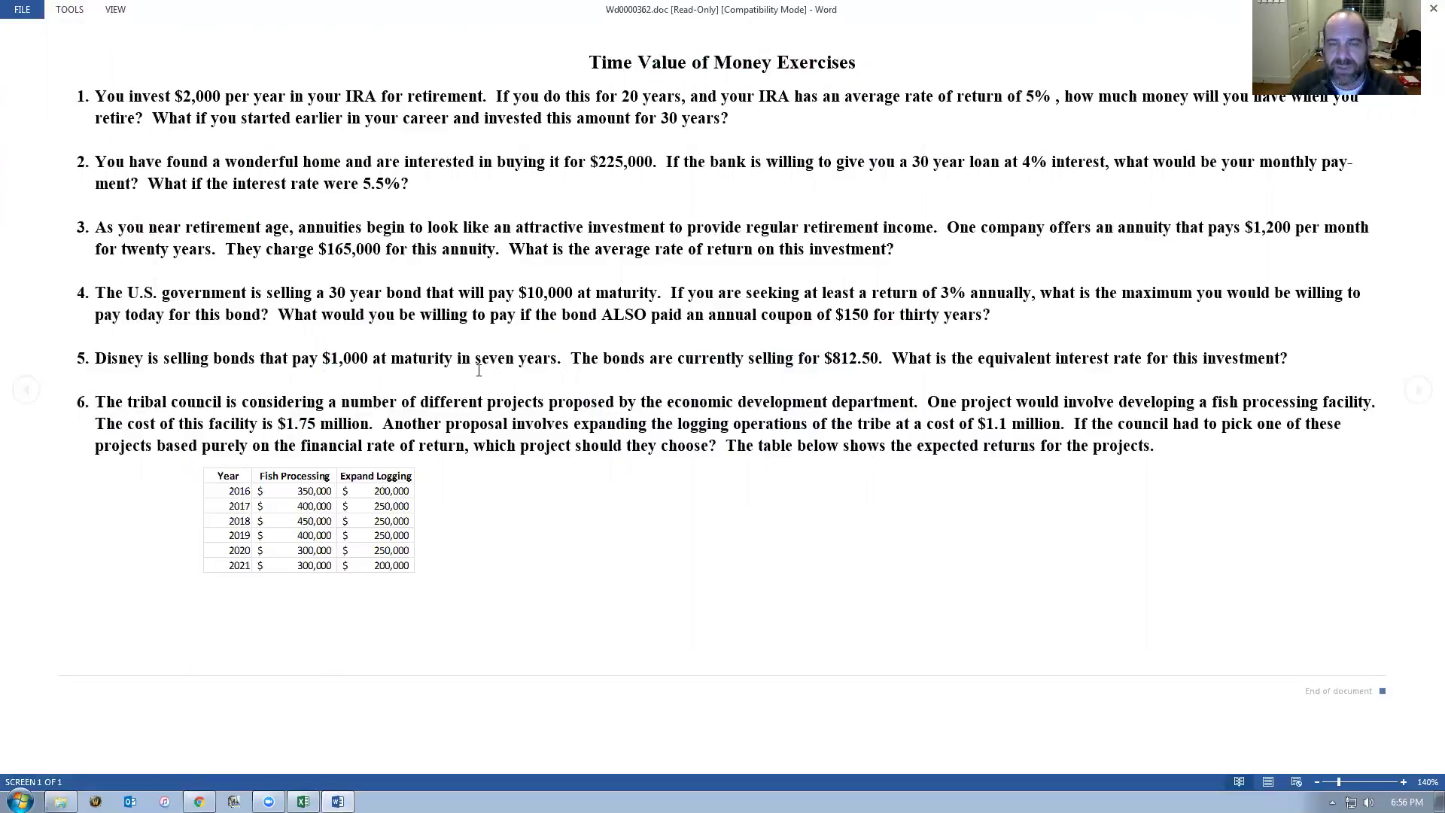
{"action": "key", "text": "alt+Tab"}
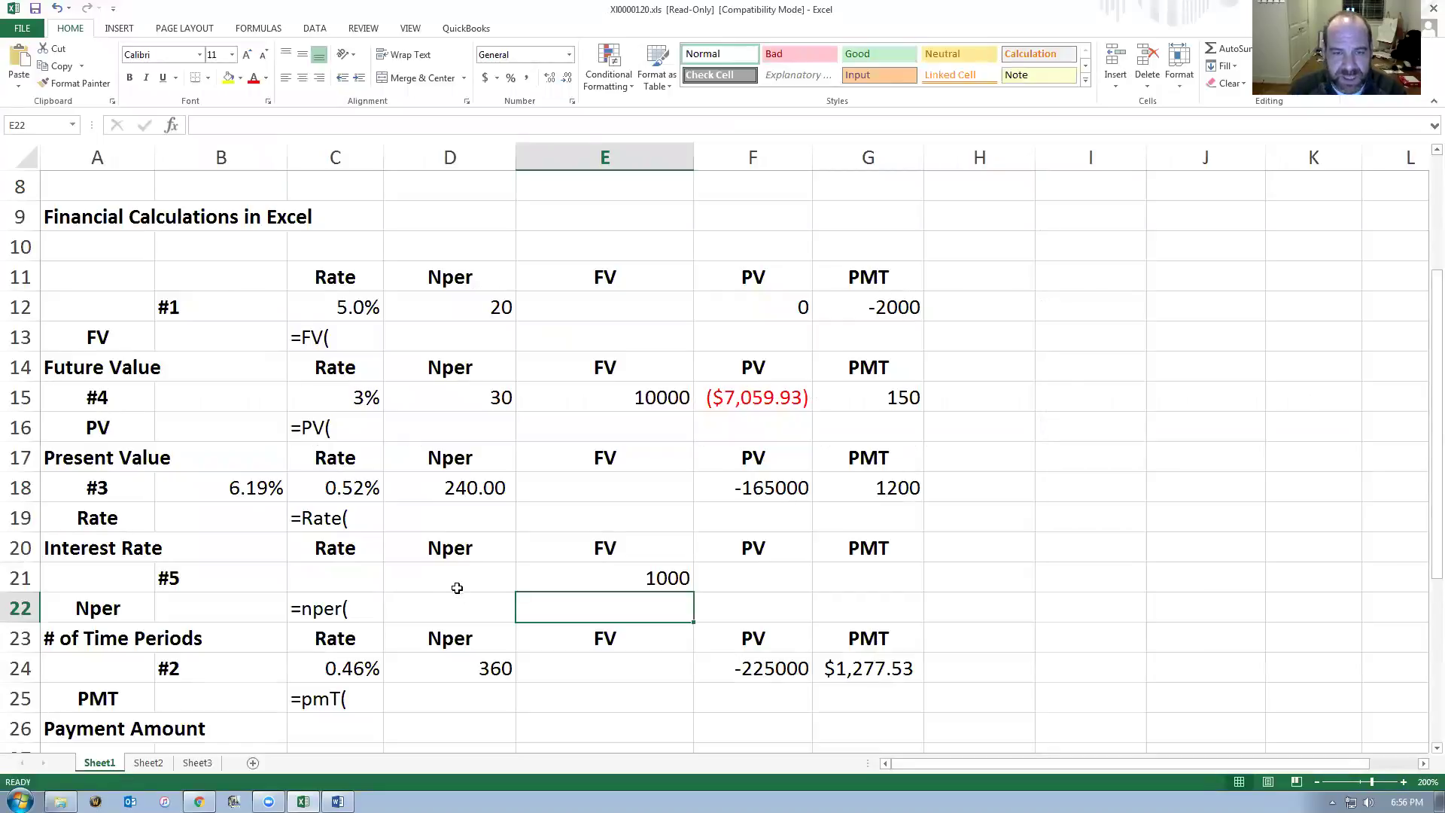
{"action": "left_click", "coordinate": [490, 579]}
{"action": "type", "text": "7"}
{"action": "key", "text": "Tab"}
Check the bond's selling price in exercise 5 of the Word document and enter -812.50 as the PV in F21.
{"action": "key", "text": "alt+Tab"}
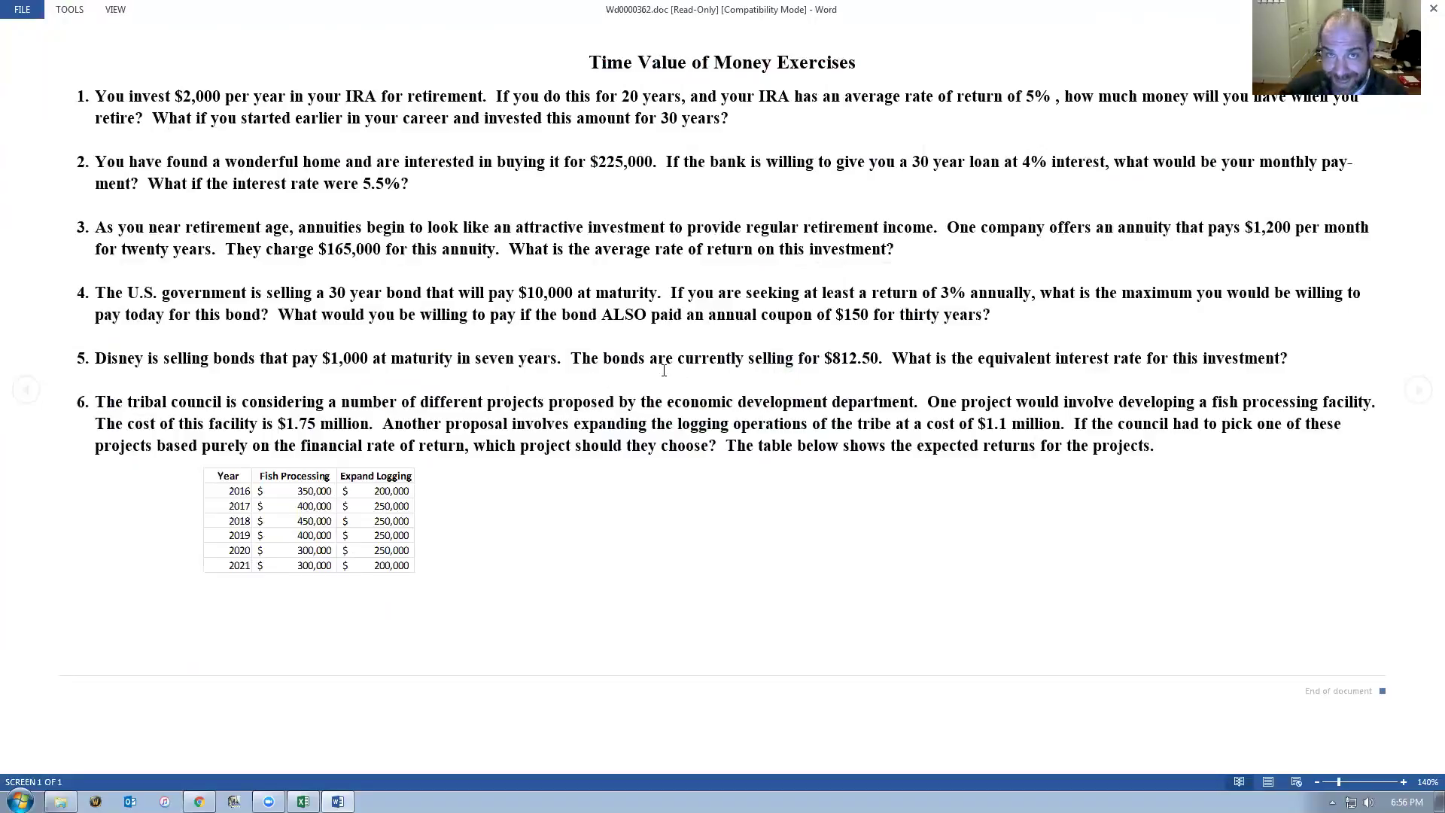
{"action": "key", "text": "alt+Tab"}
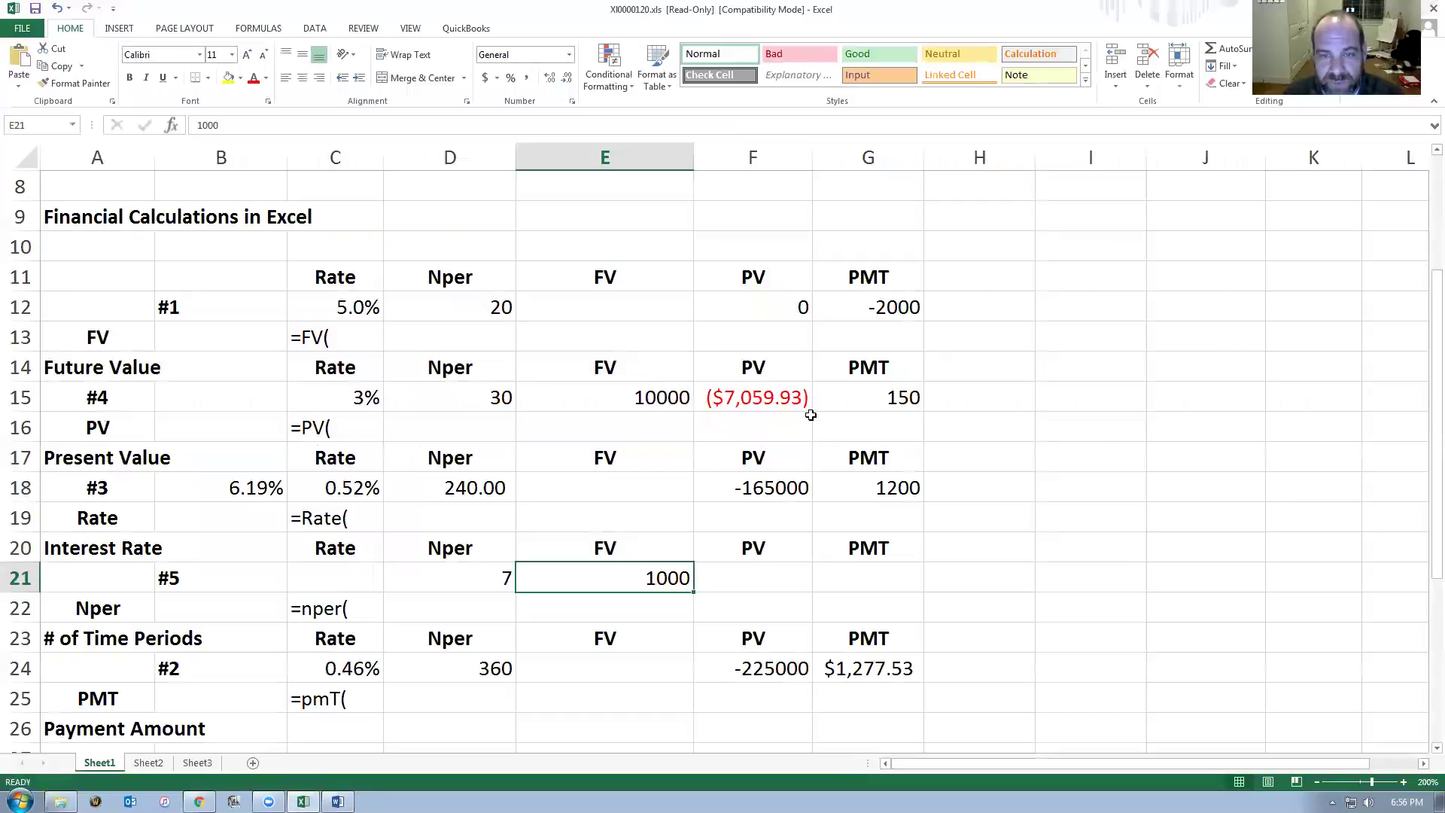
{"action": "key", "text": "Tab"}
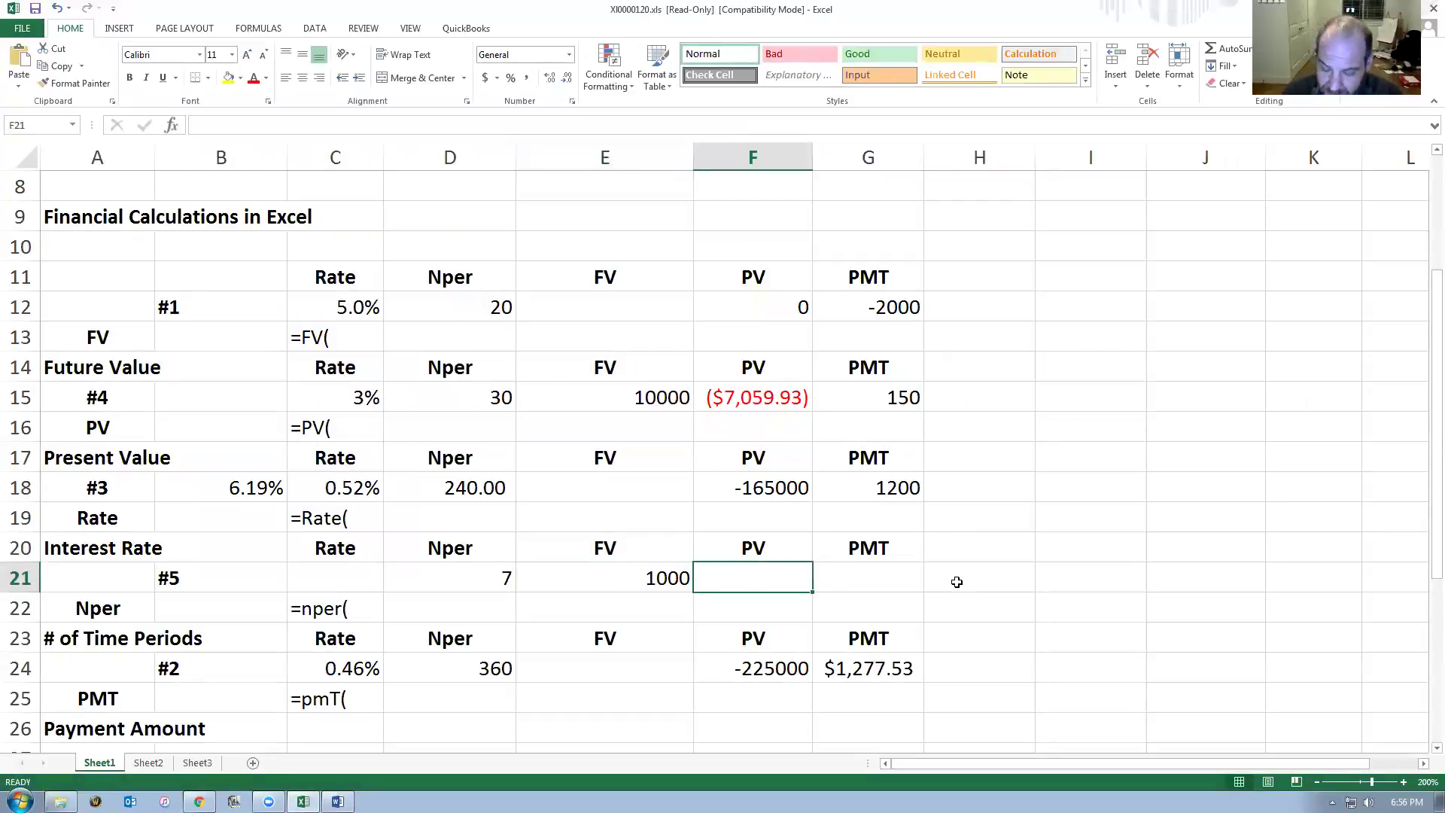
{"action": "type", "text": "-"}
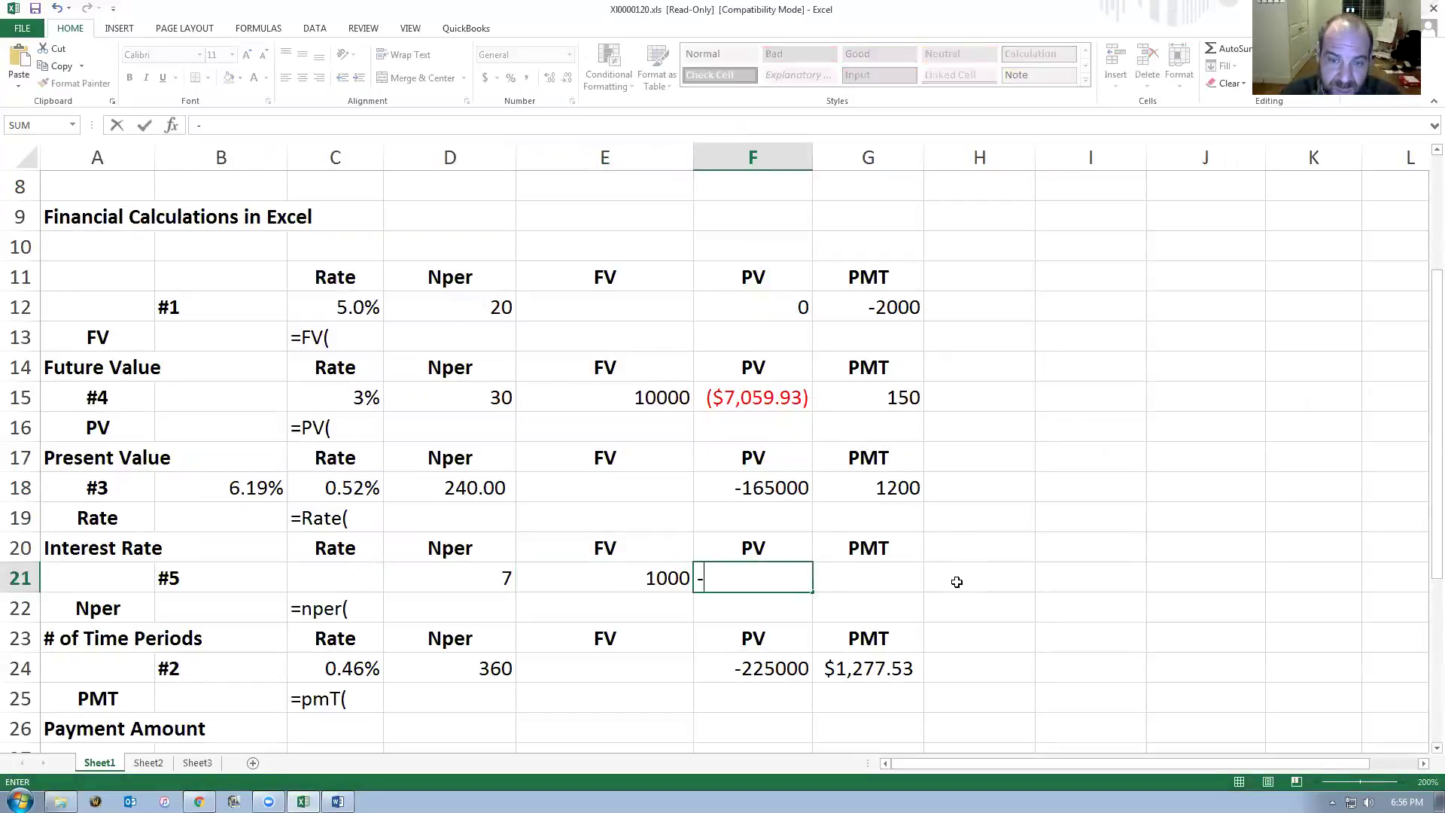
{"action": "type", "text": "812.50"}
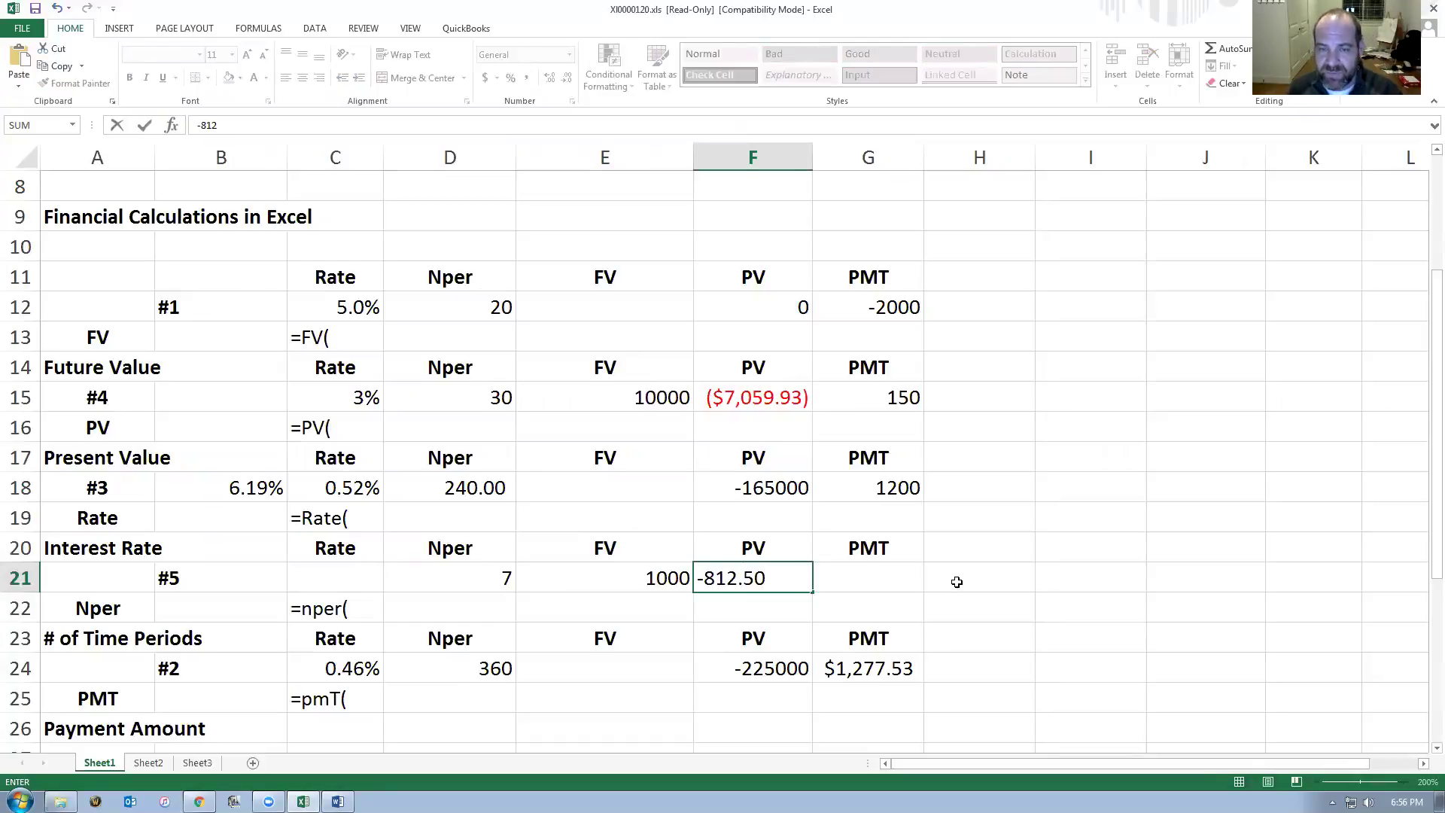
{"action": "key", "text": "Tab"}
{"action": "left_click", "coordinate": [755, 578]}
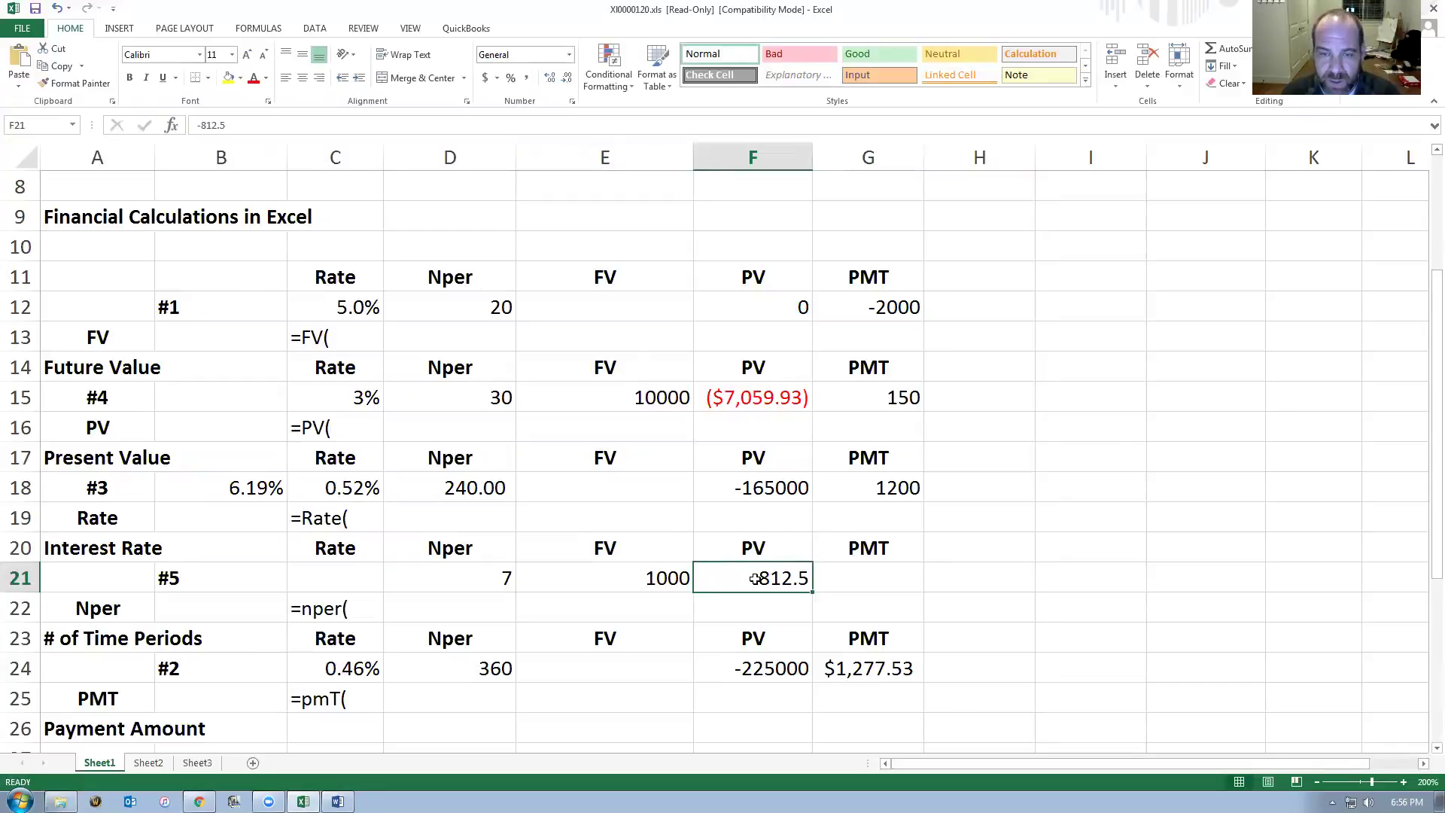
Check exercise 5's question in the Word document and start a RATE formula in C21 with D21 as nper and G21 as pmt.
{"action": "key", "text": "alt+Tab"}
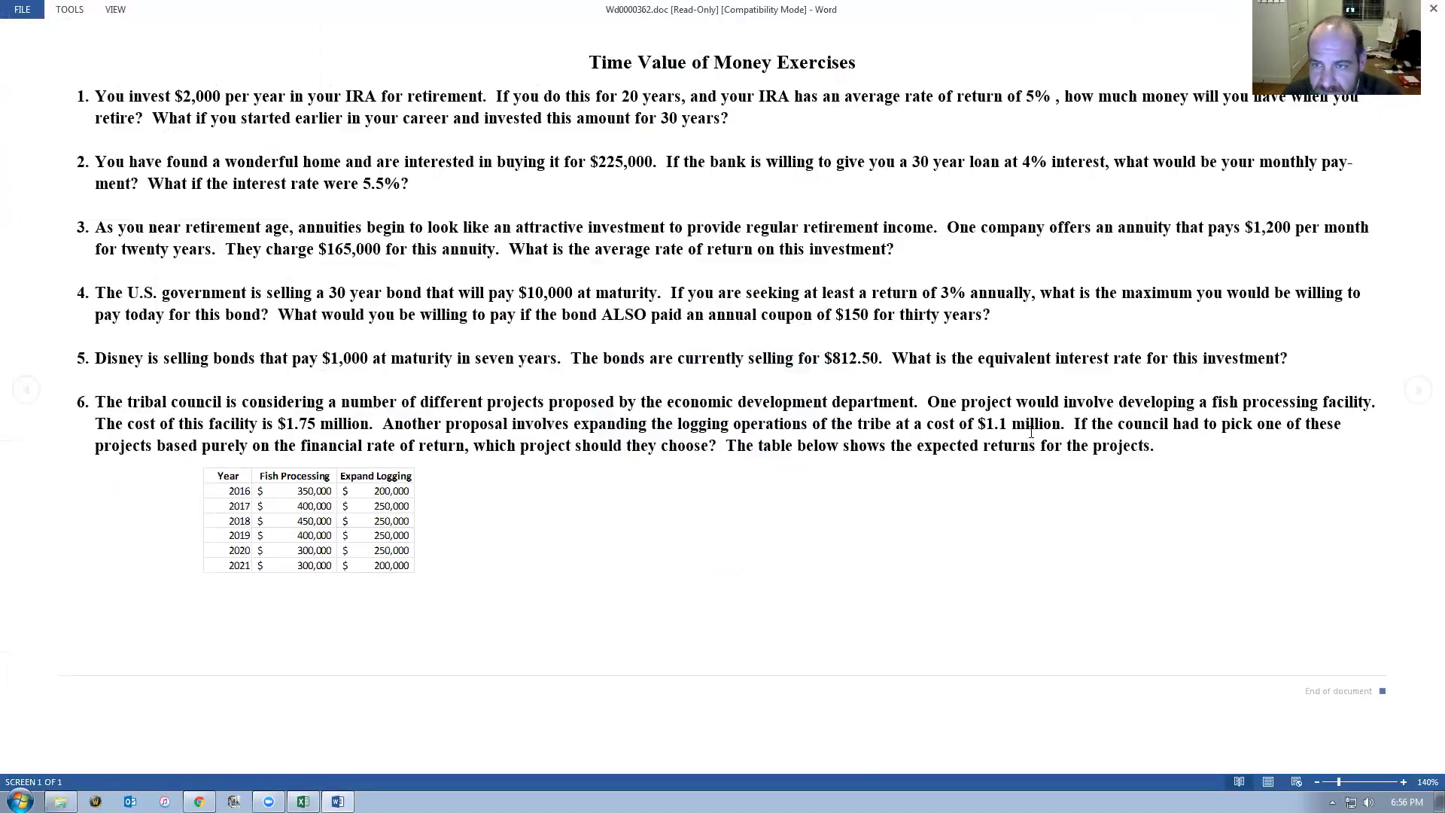
{"action": "key", "text": "alt+Tab"}
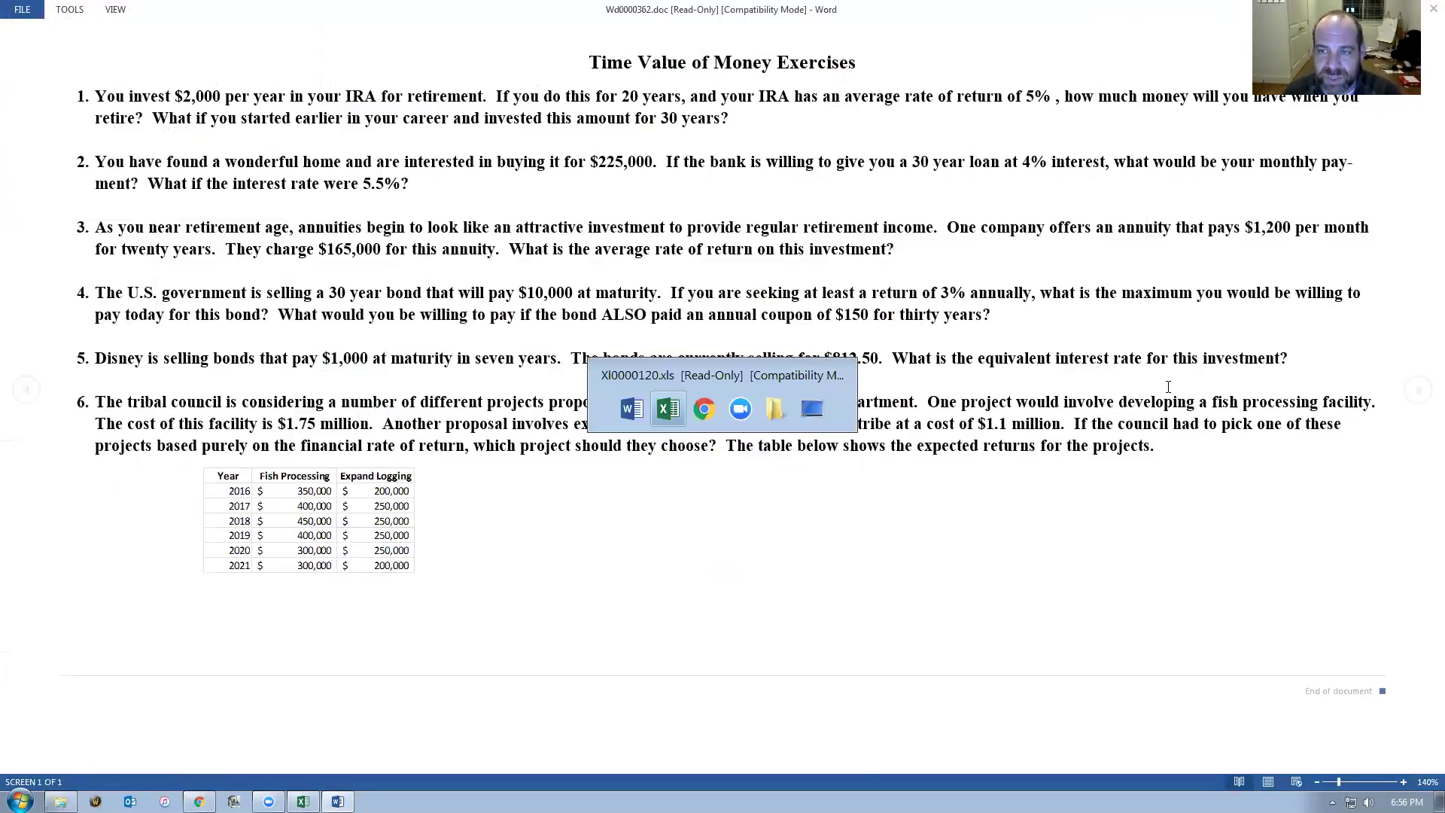
{"action": "left_click", "coordinate": [321, 575]}
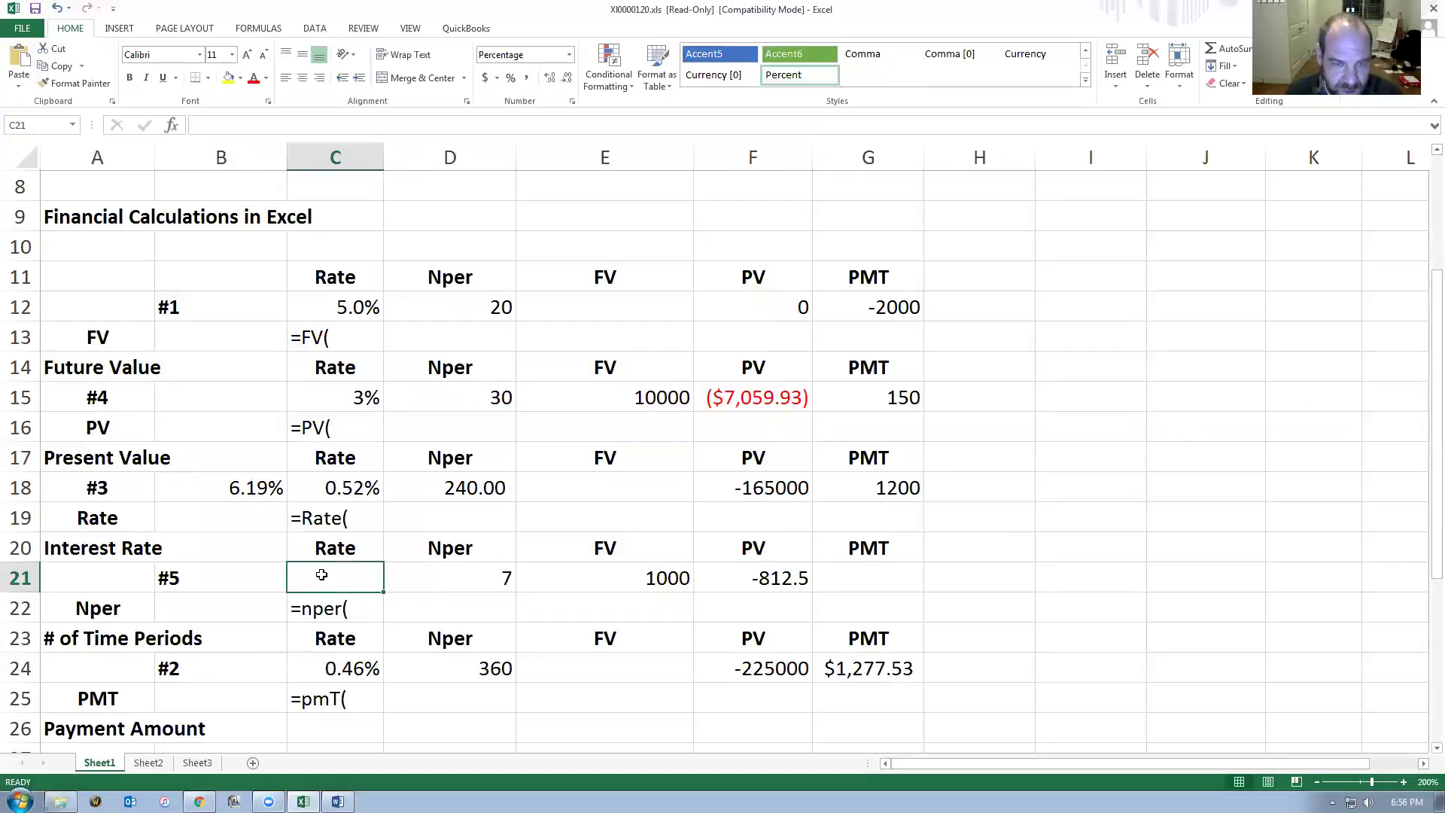
{"action": "type", "text": "="}
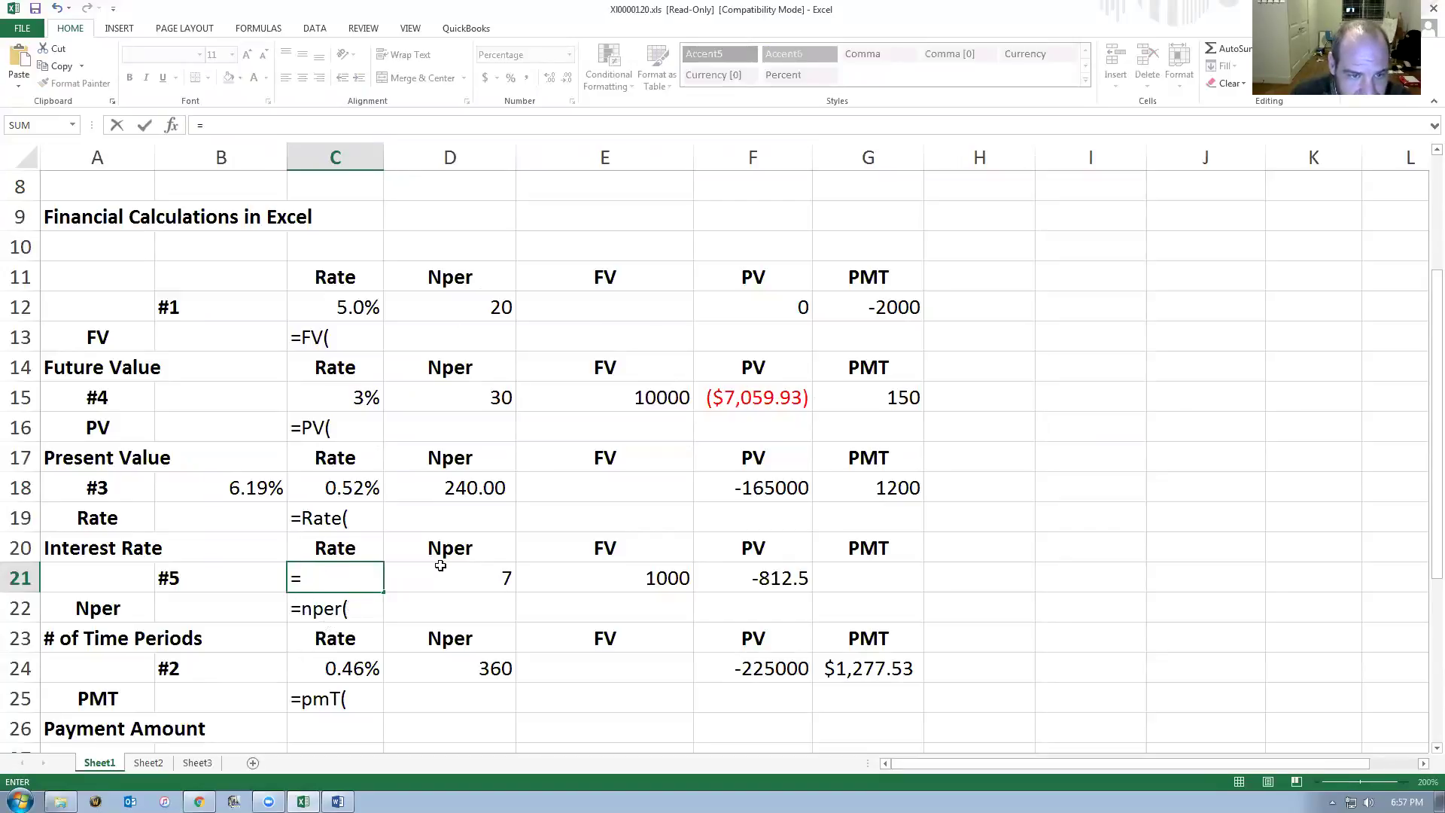
{"action": "type", "text": "-rate("}
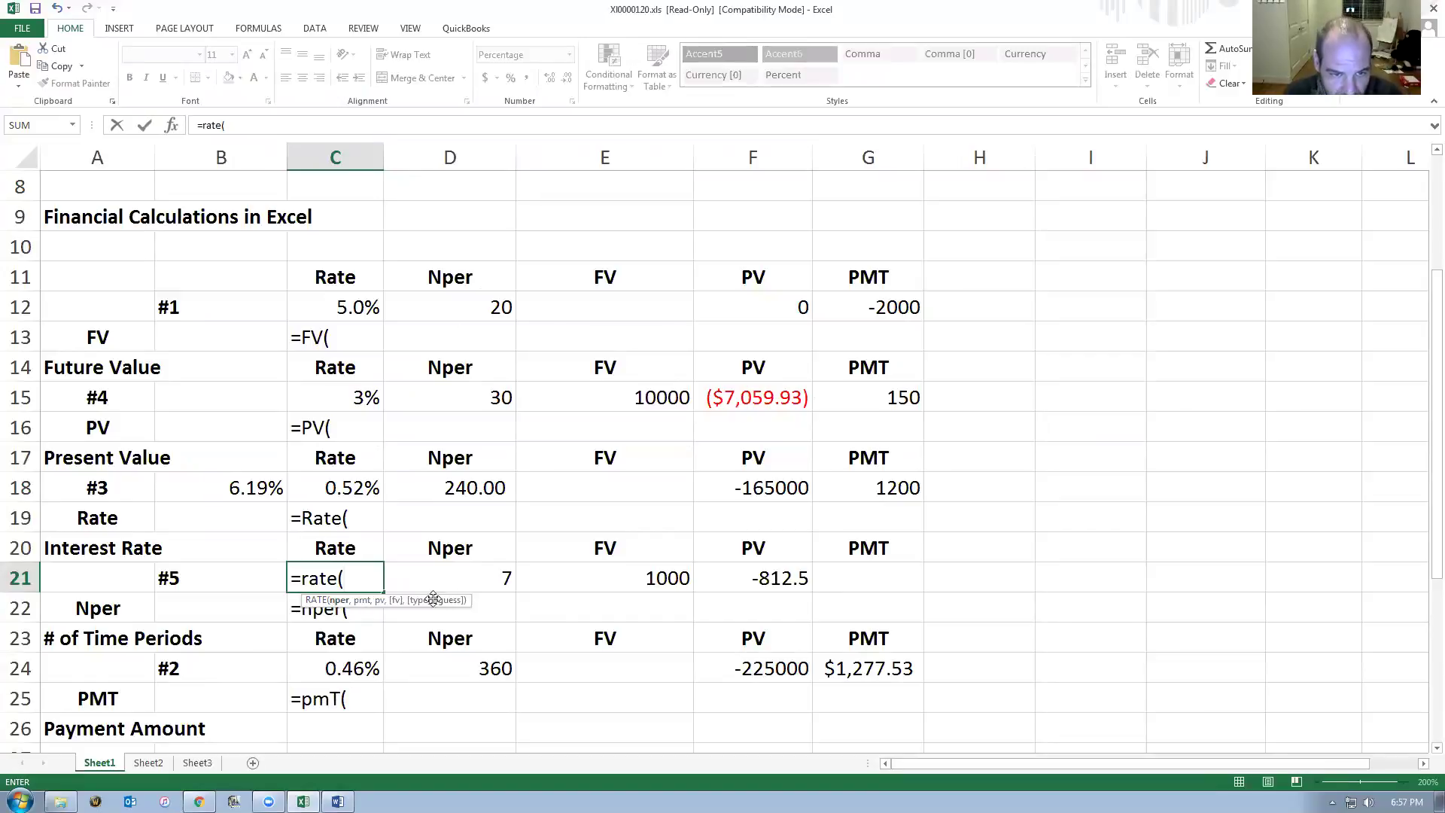
{"action": "left_click", "coordinate": [477, 580]}
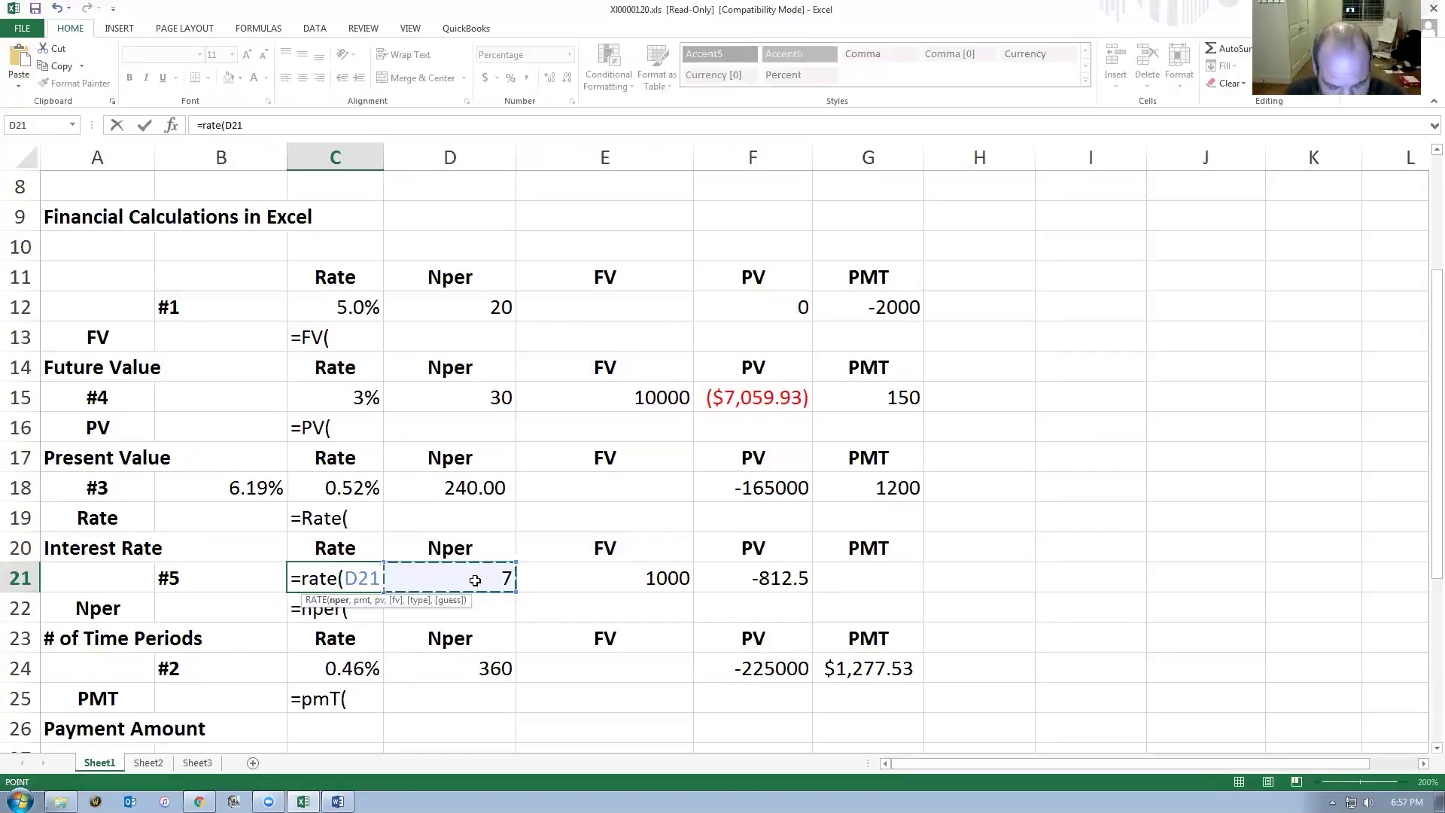
{"action": "type", "text": ","}
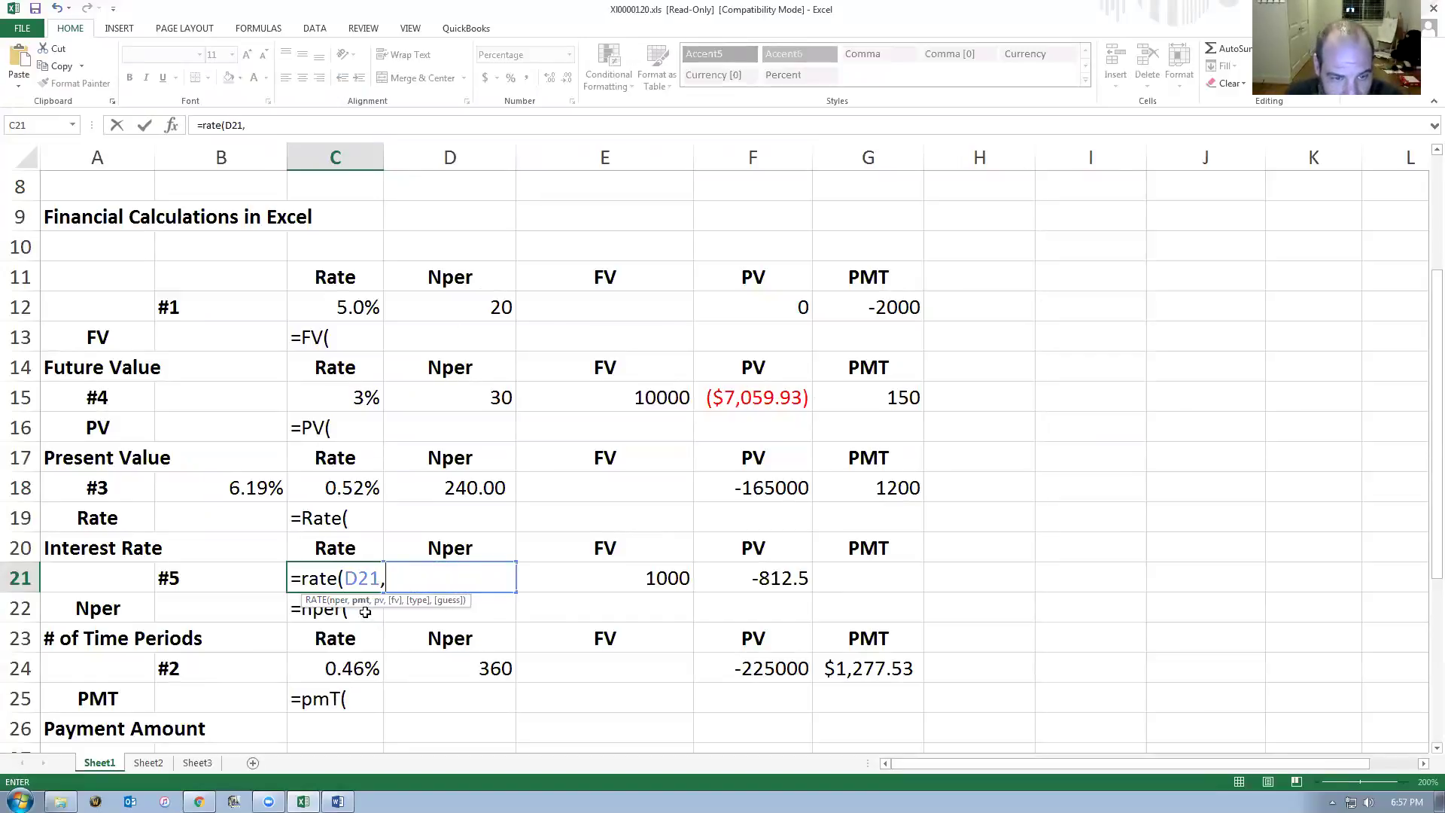
{"action": "left_click", "coordinate": [860, 577]}
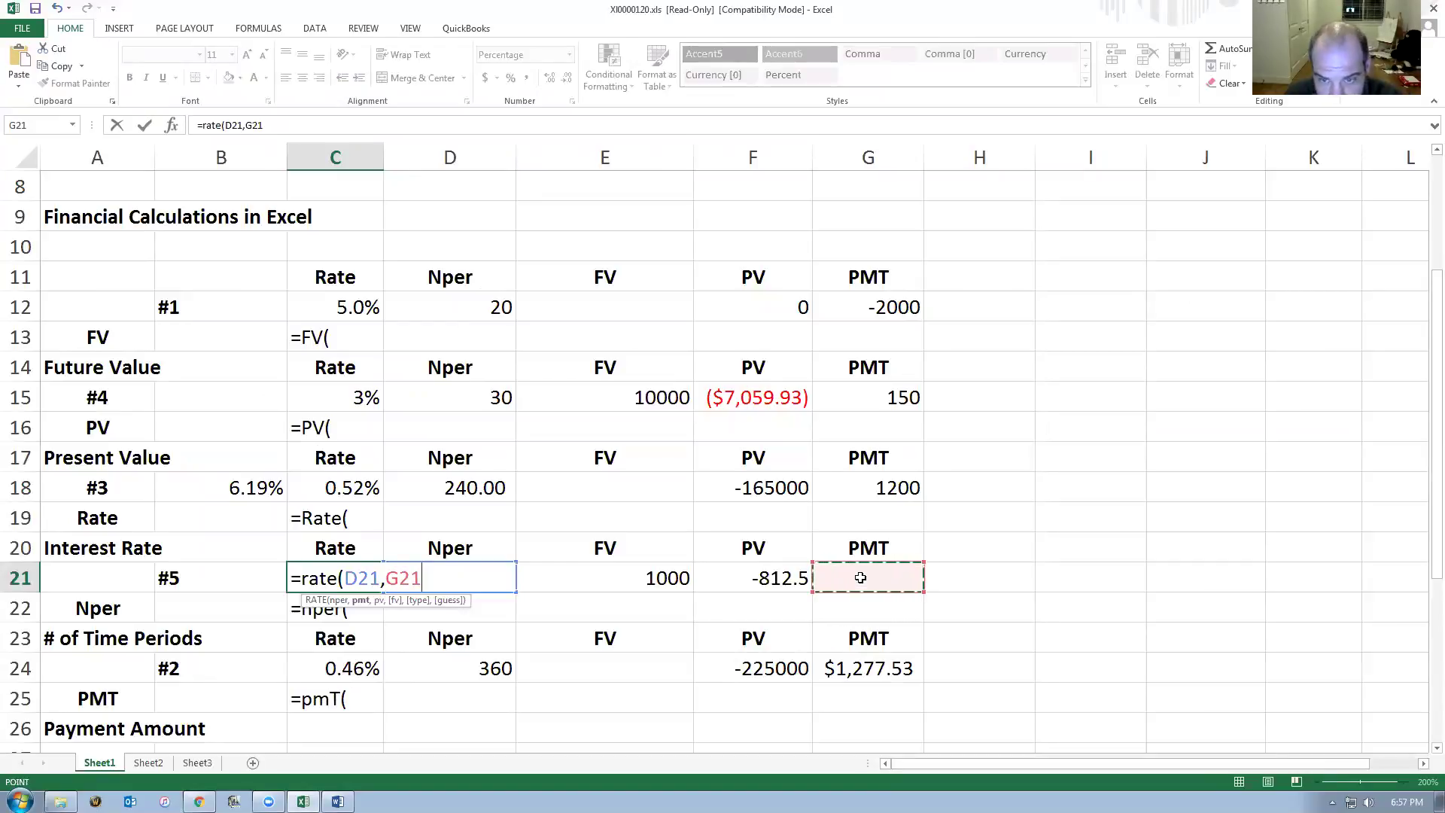
{"action": "type", "text": ","}
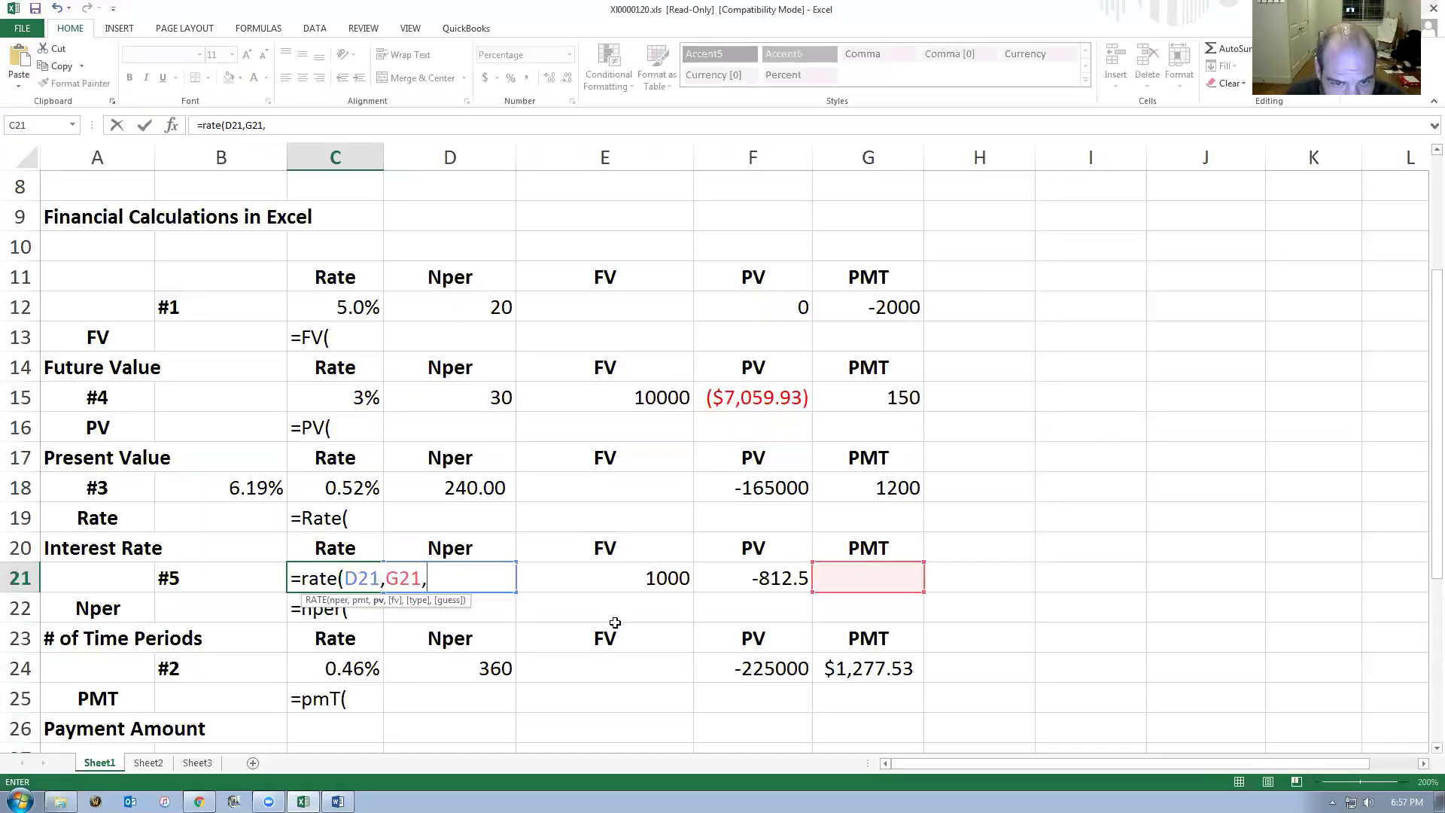
{"action": "left_click", "coordinate": [636, 576]}
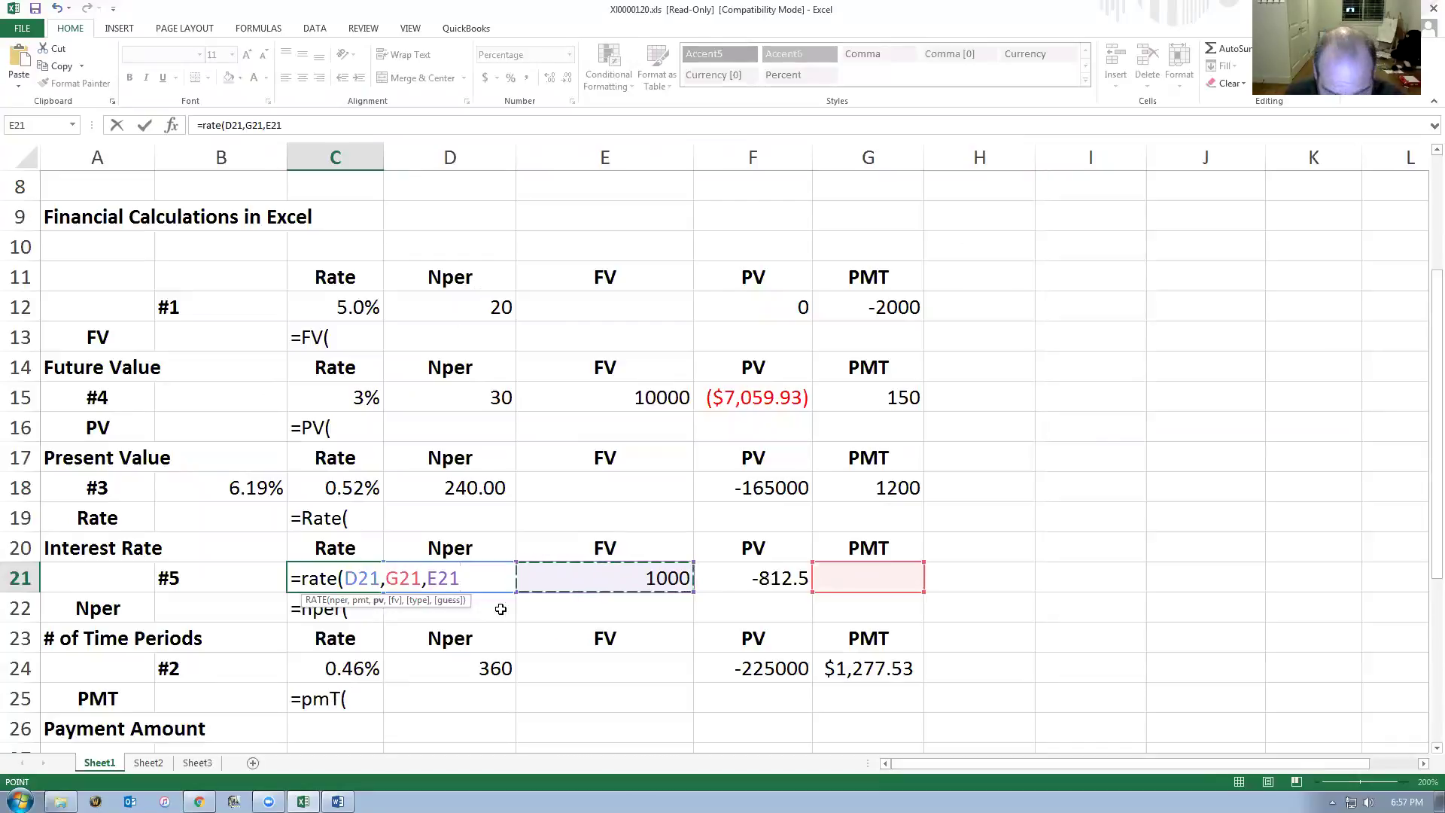
{"action": "key", "text": "BackSpace"}
{"action": "key", "text": "BackSpace"}
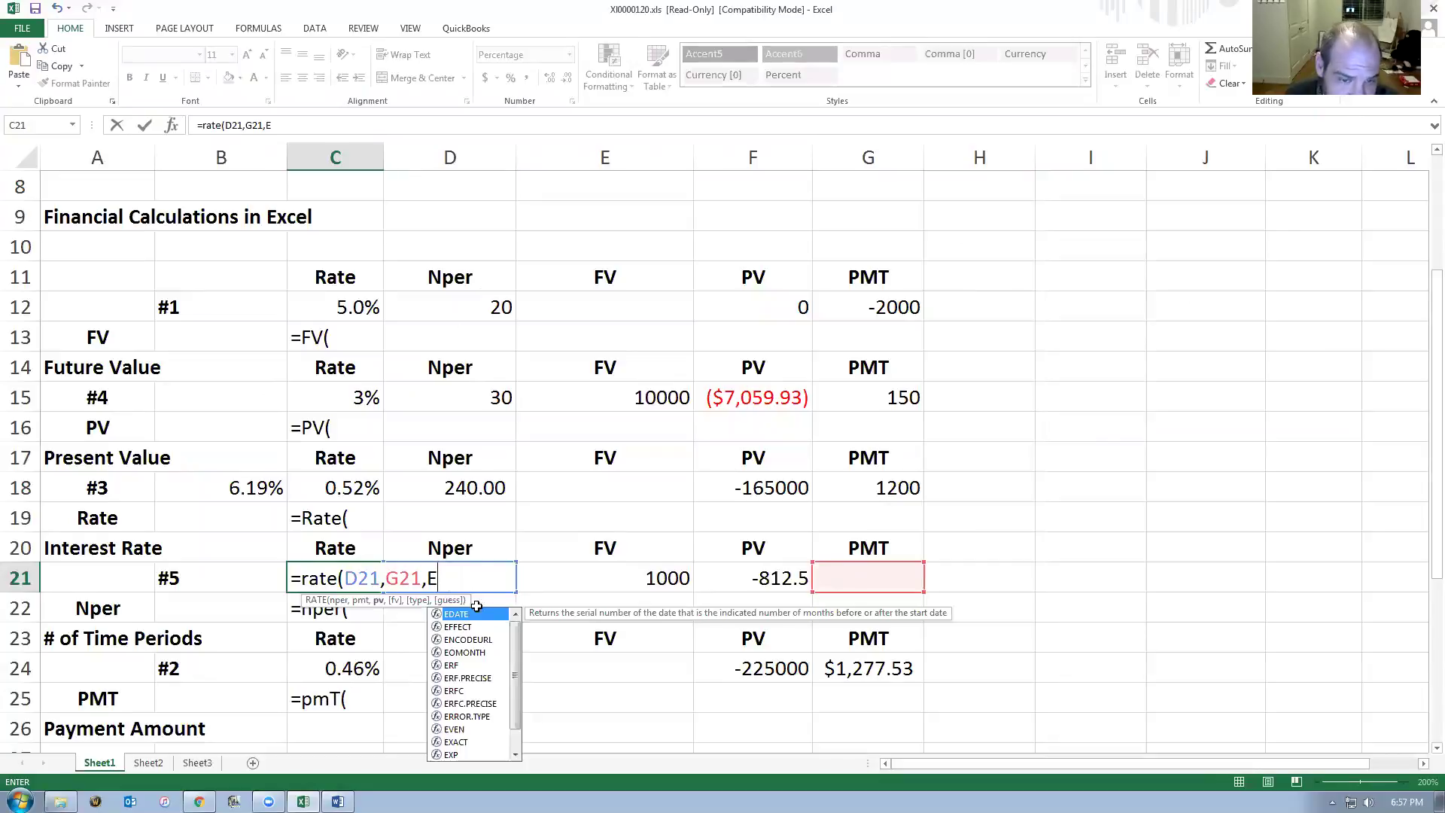
{"action": "key", "text": "BackSpace"}
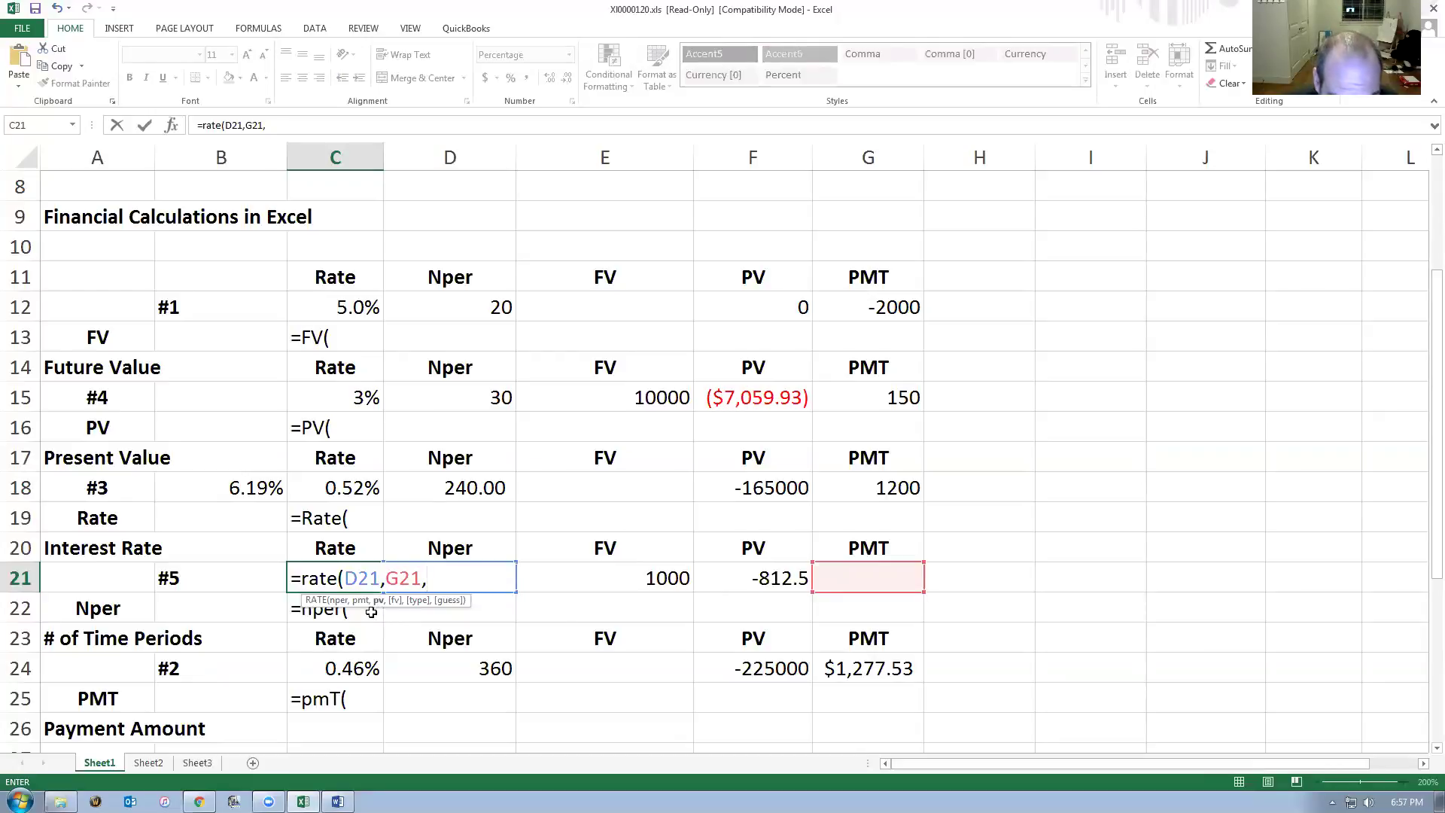
Complete C21's RATE formula with F21 as pv and E21 as fv, and show the rate with two decimal places.
{"action": "left_click", "coordinate": [775, 578]}
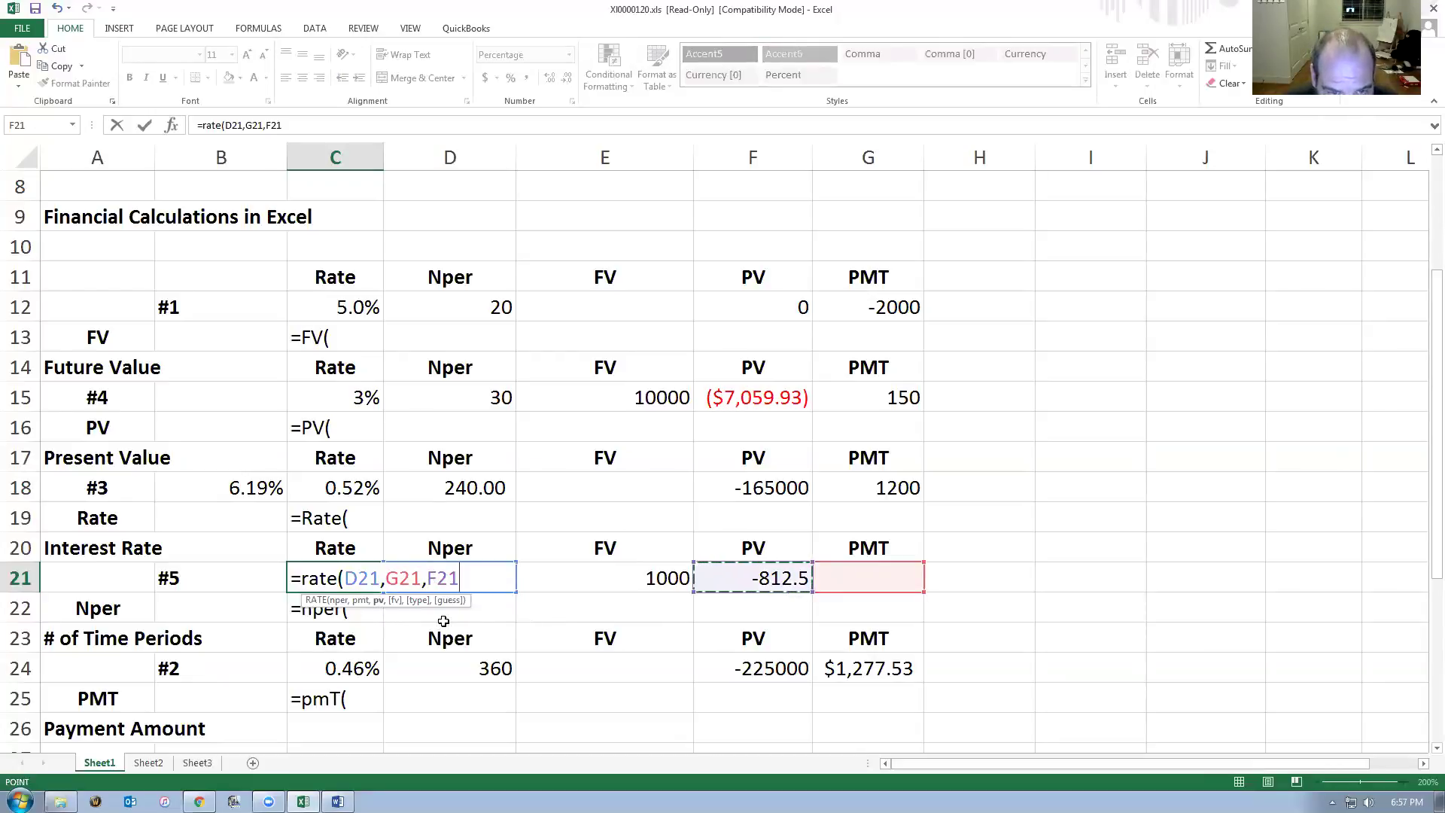
{"action": "type", "text": ","}
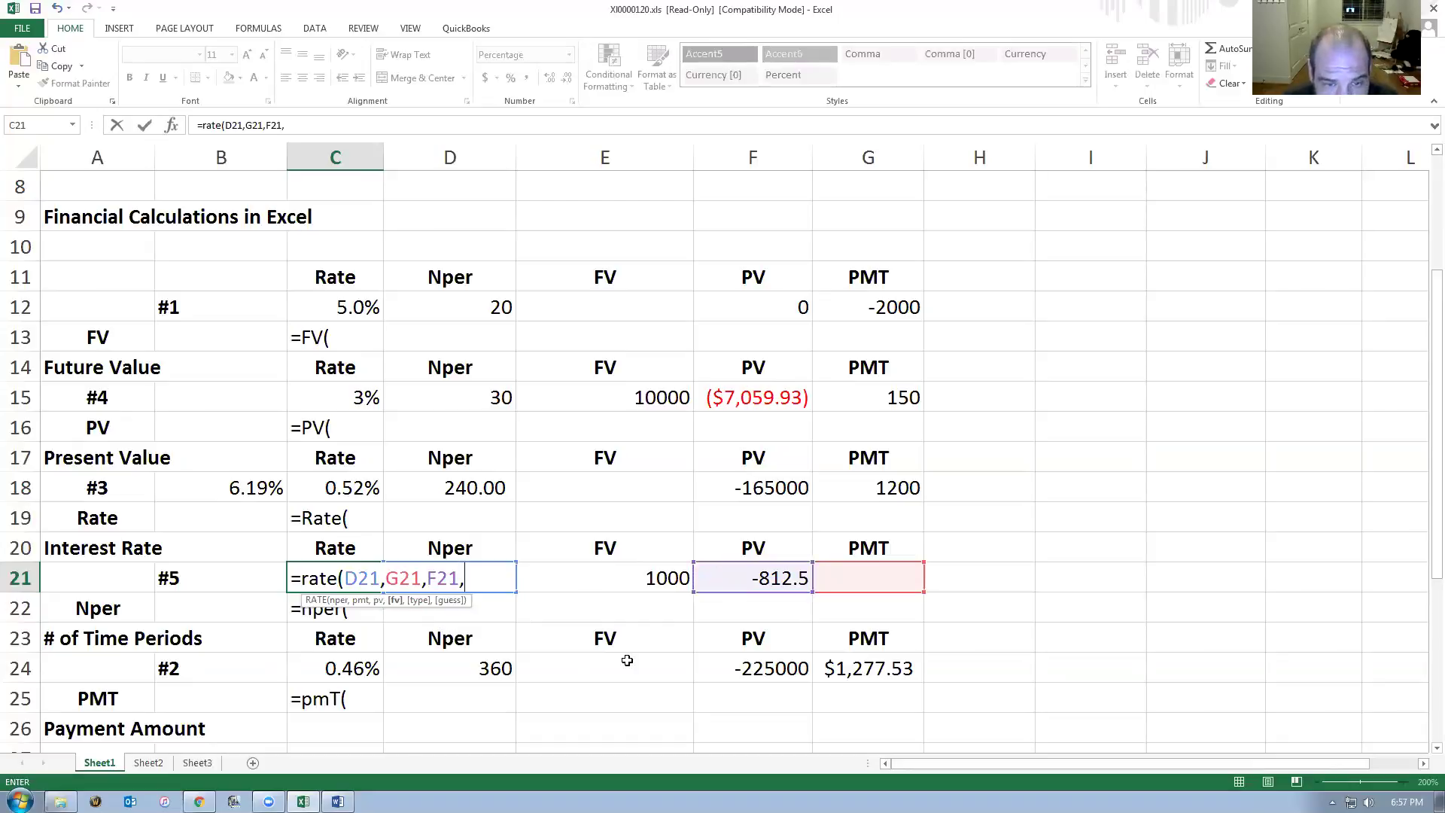
{"action": "left_click", "coordinate": [609, 577]}
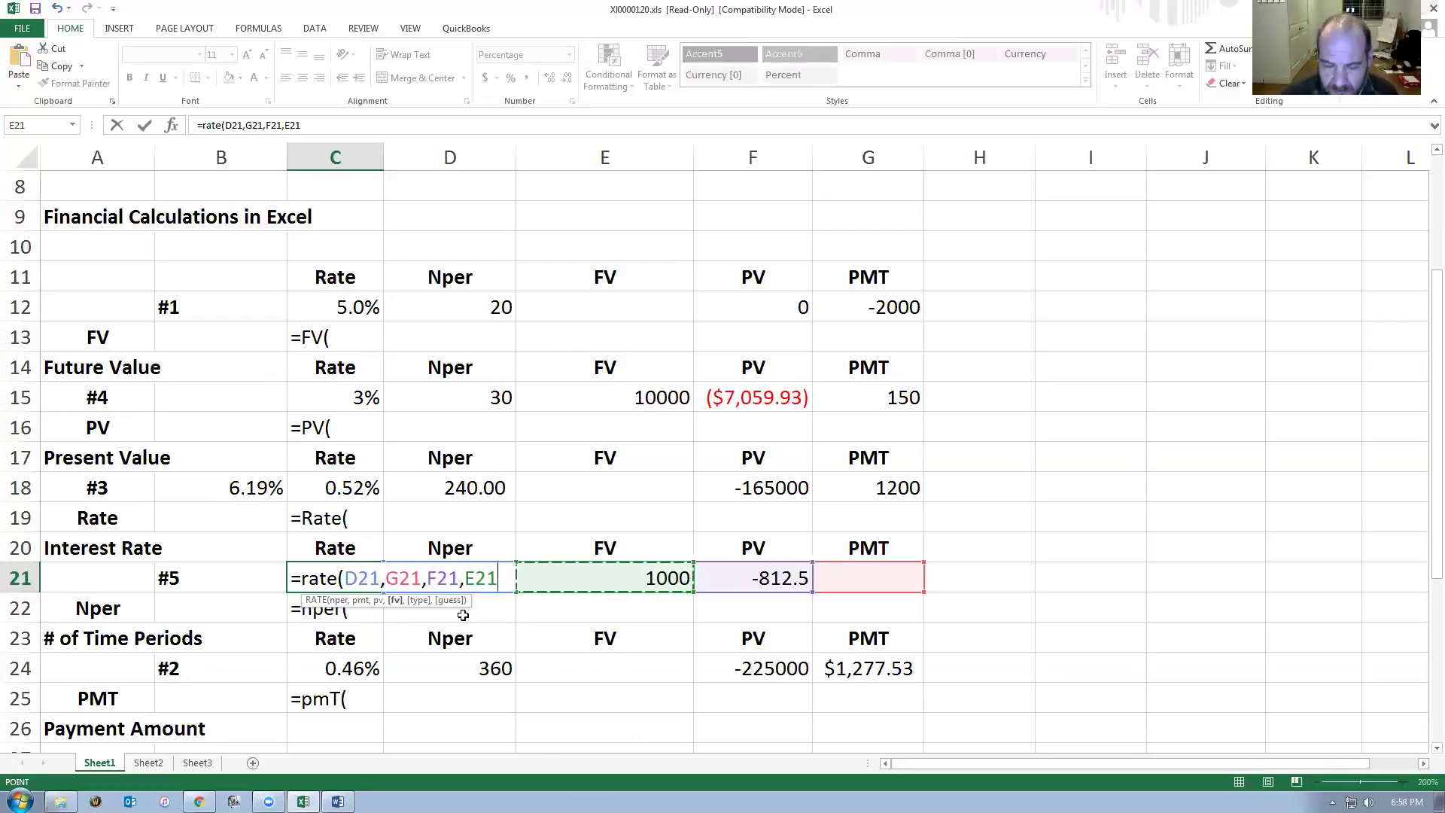
{"action": "key", "text": "Return"}
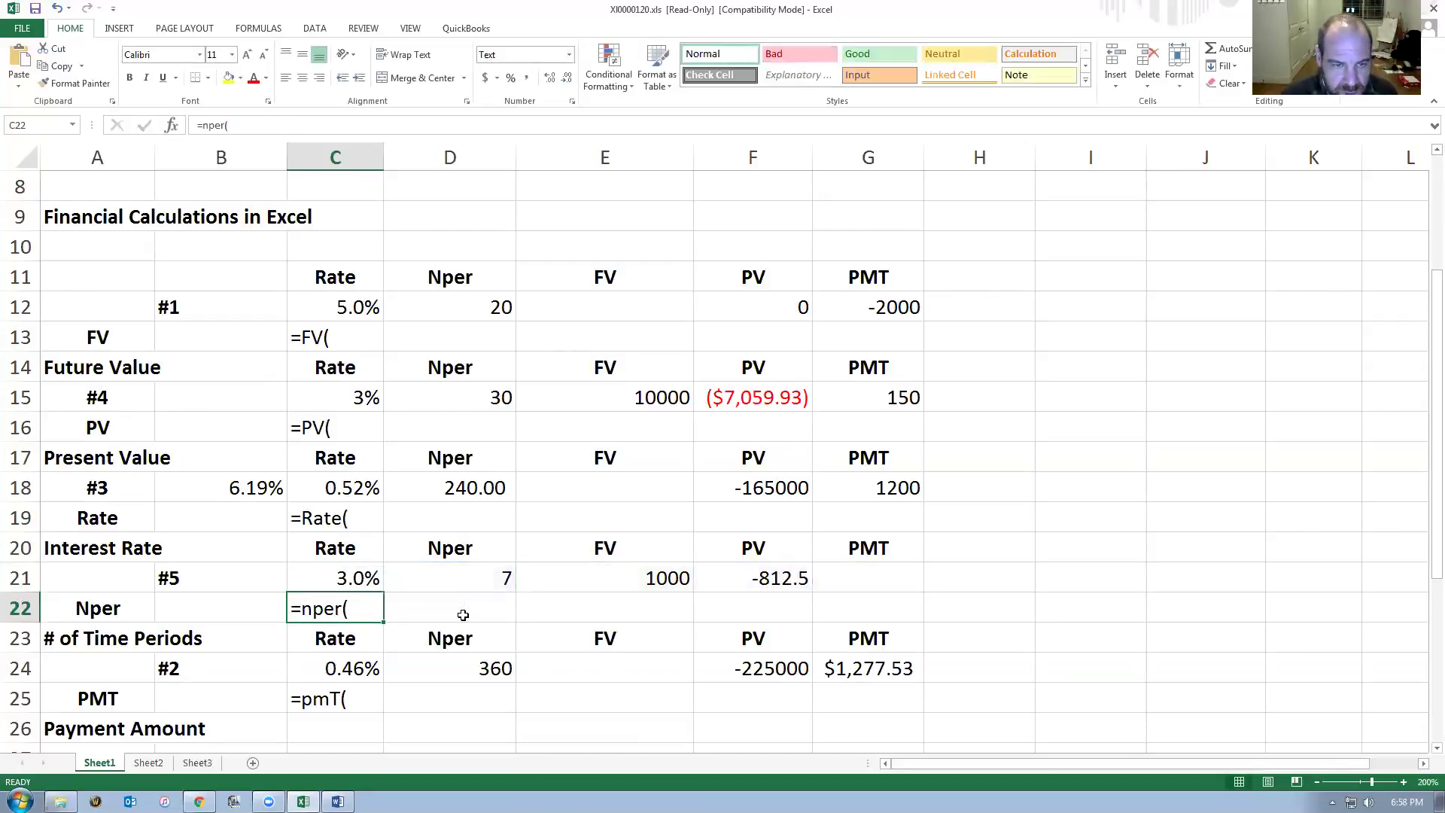
{"action": "left_click", "coordinate": [330, 570]}
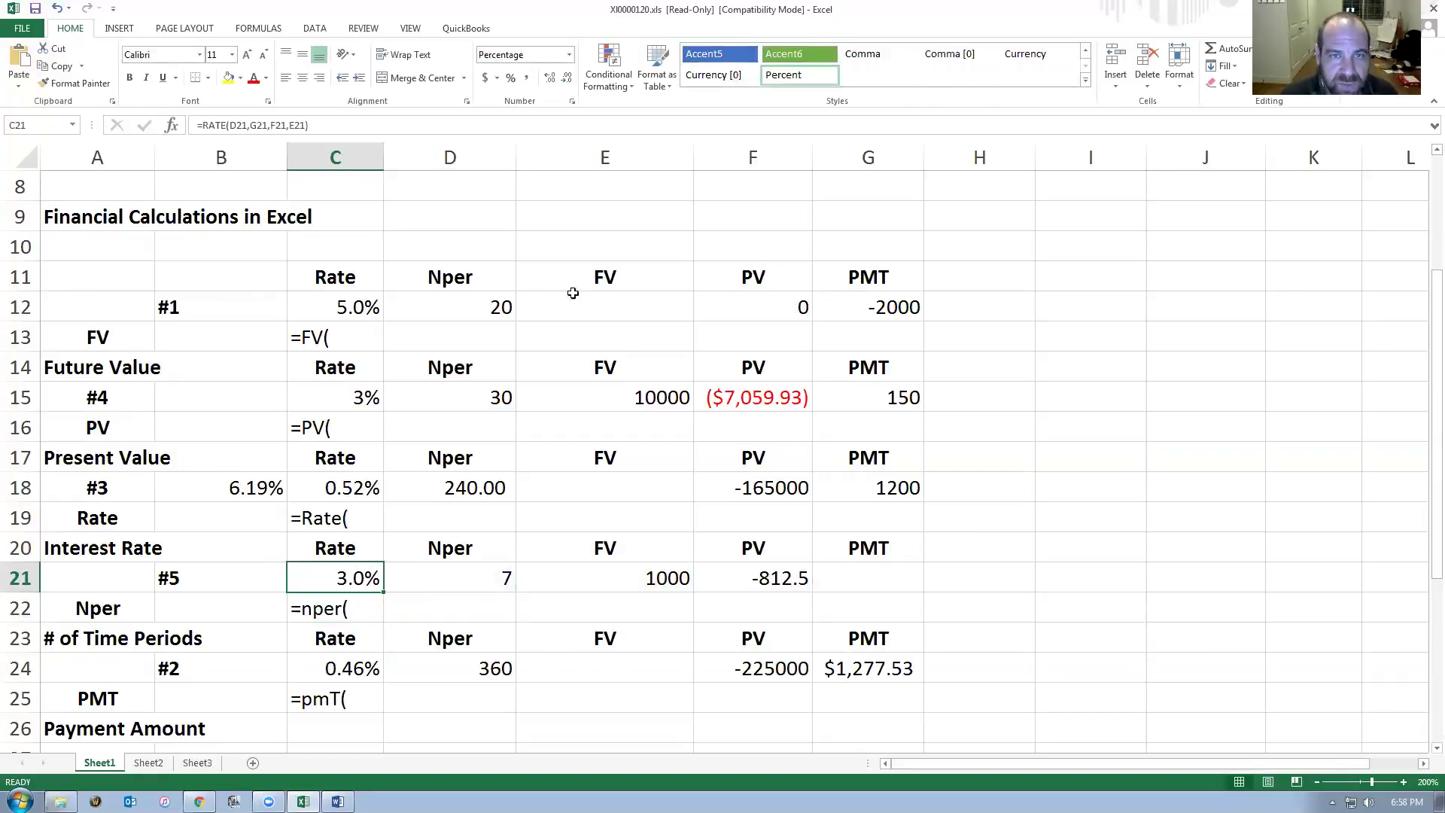
{"action": "left_click", "coordinate": [550, 79]}
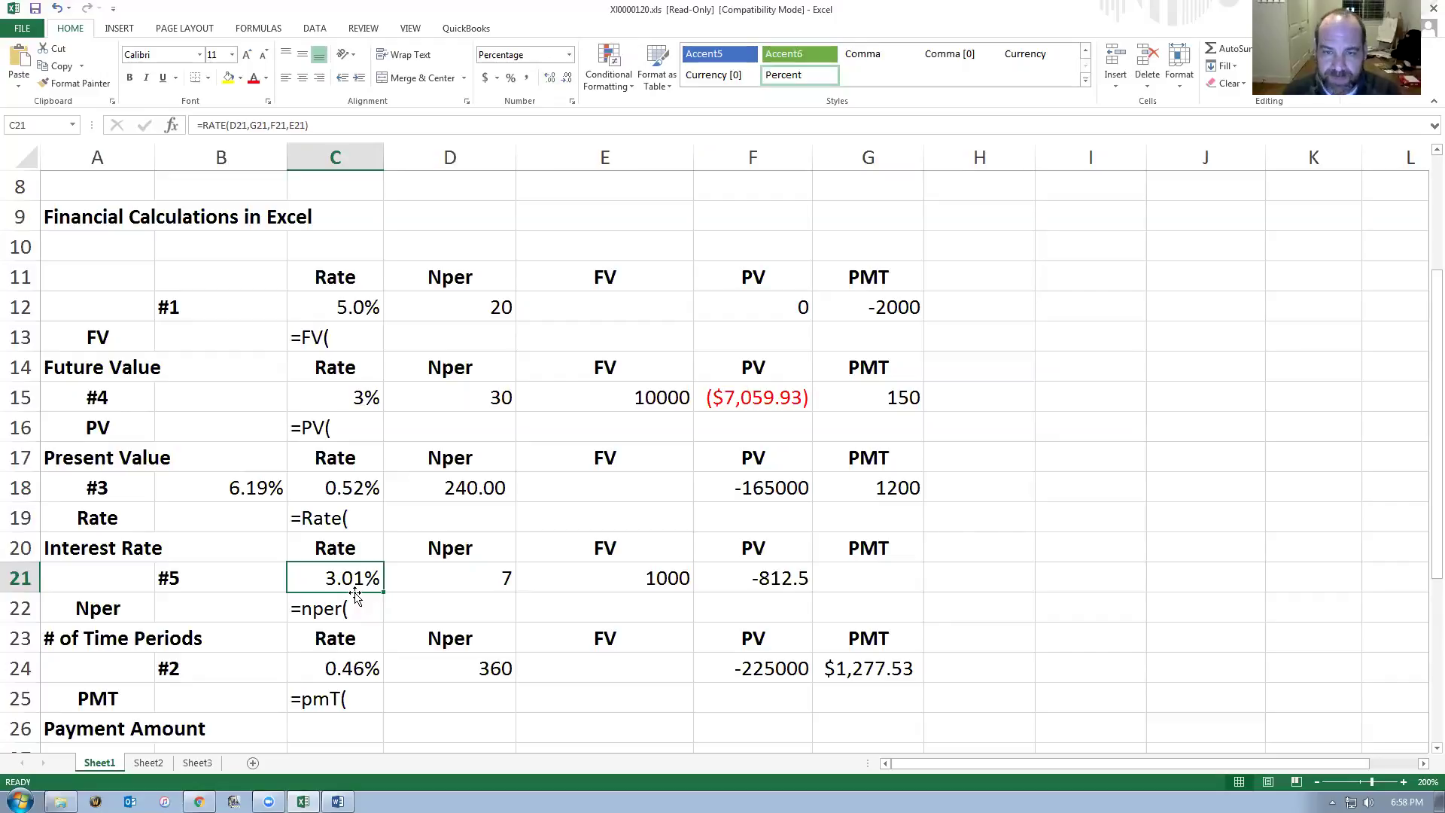
Review the exercises in the Word document alongside the financial calculations in the Excel worksheet.
{"action": "key", "text": "alt"}
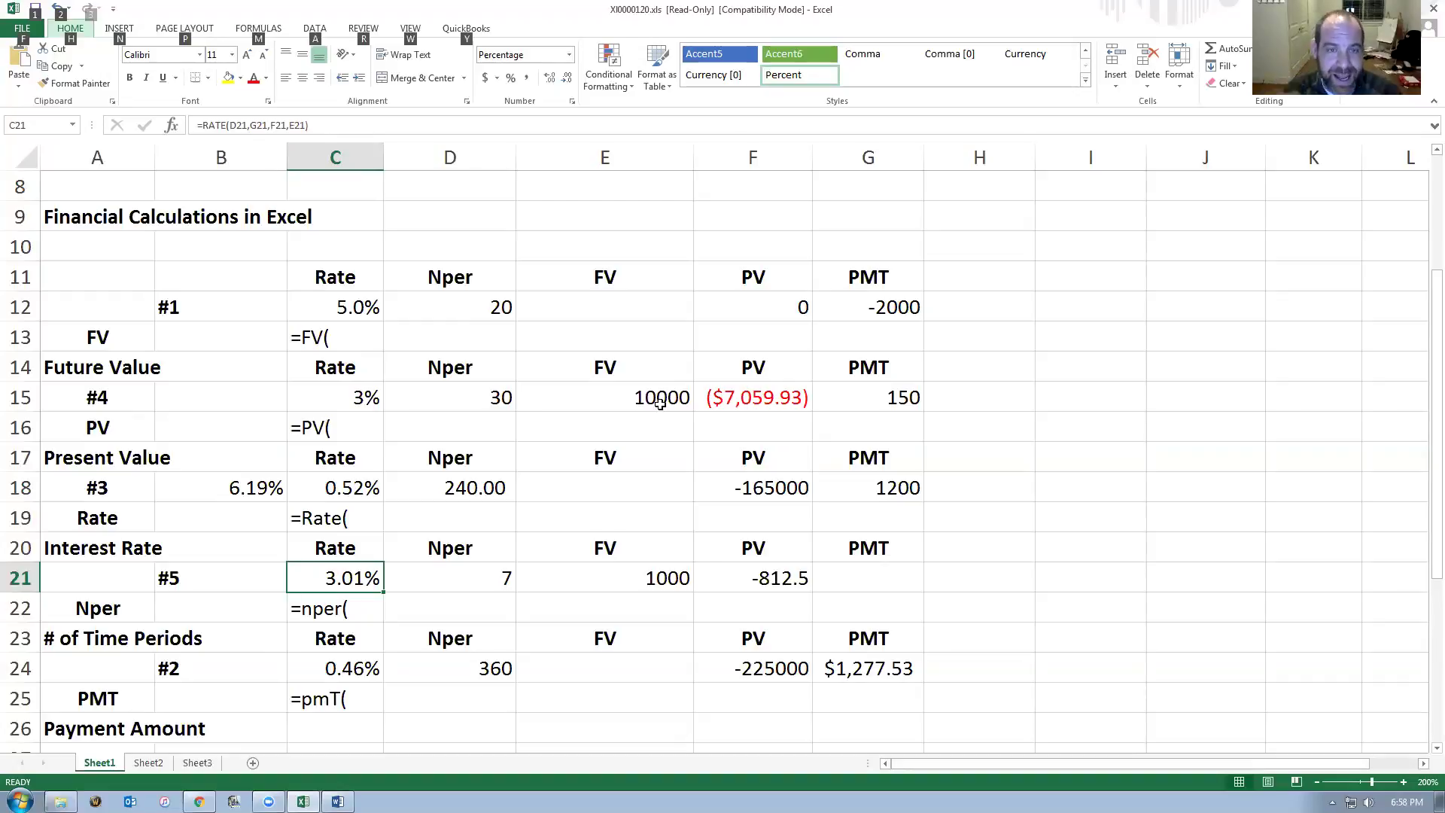
{"action": "key", "text": "alt"}
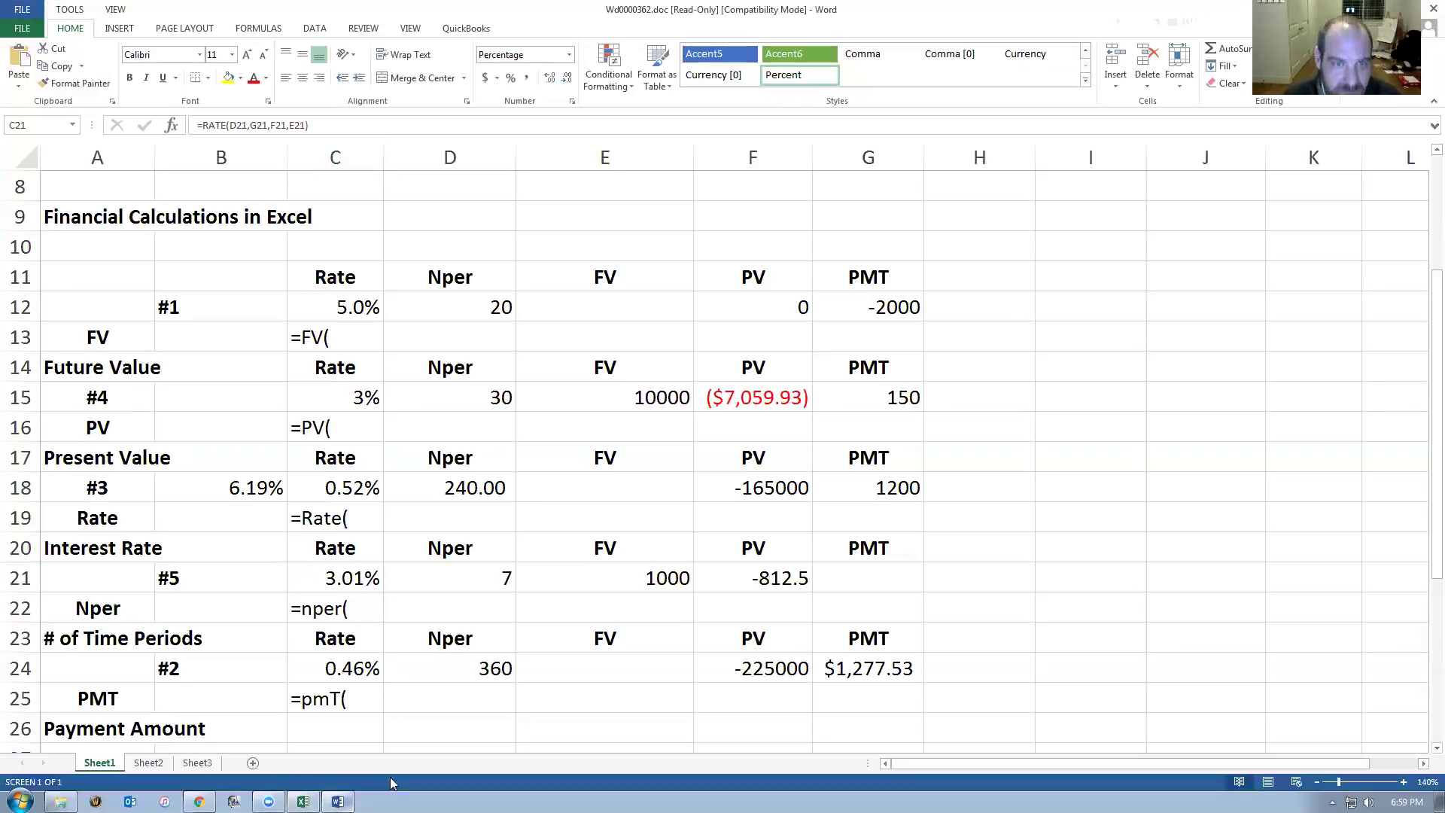
{"action": "key", "text": "alt+Tab"}
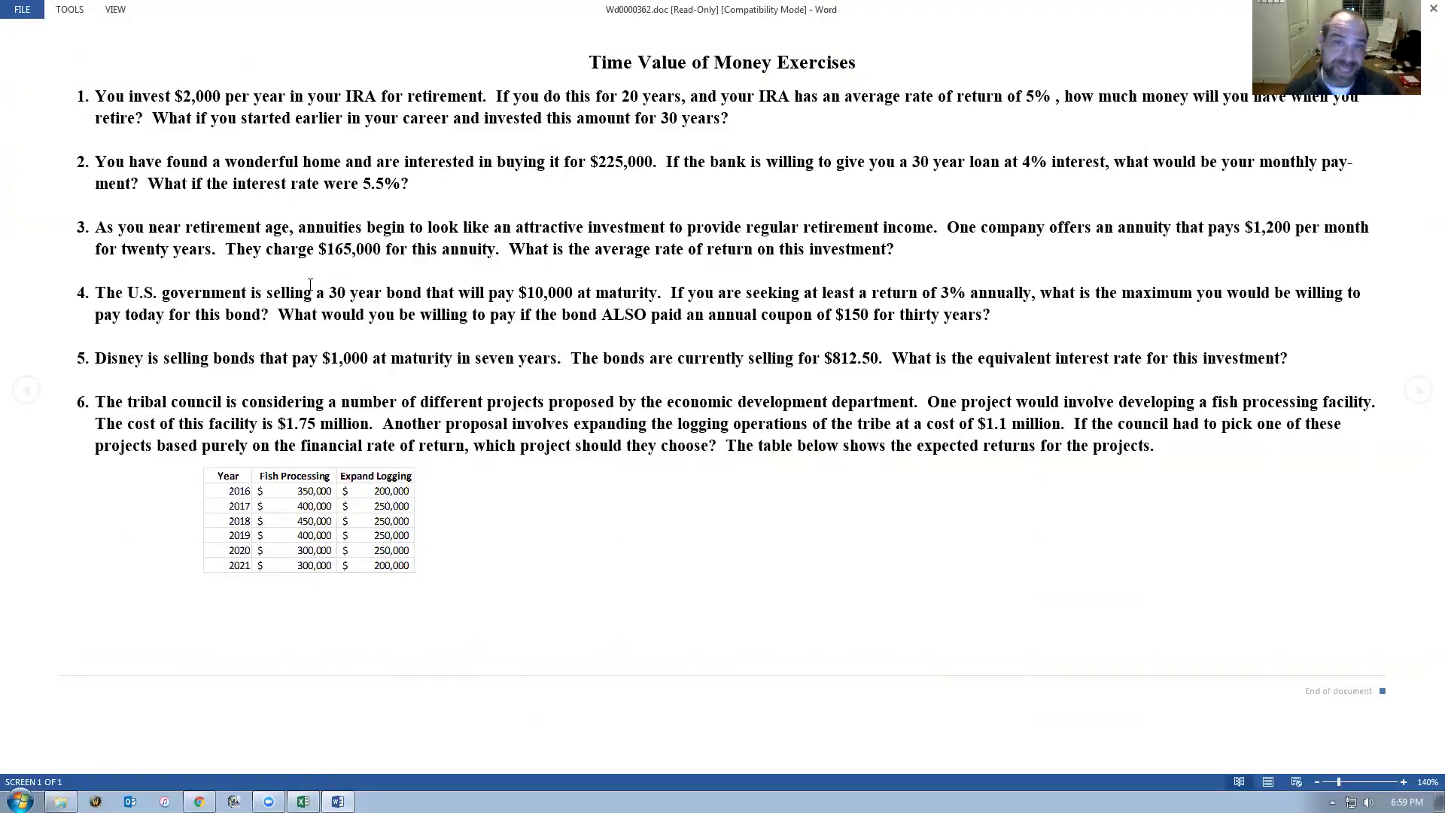
{"action": "key", "text": "alt+Tab"}
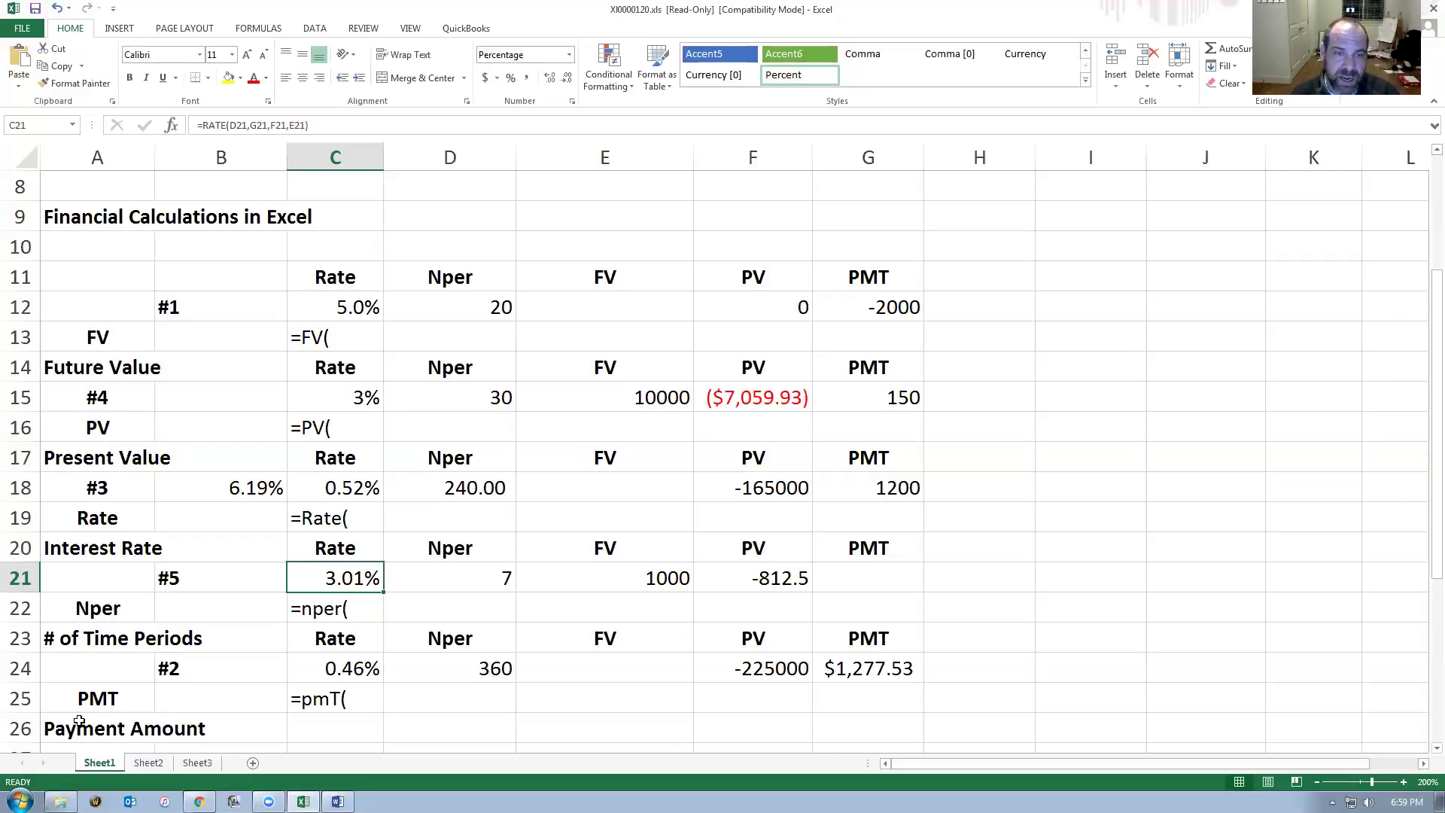
{"action": "key", "text": "alt+Tab"}
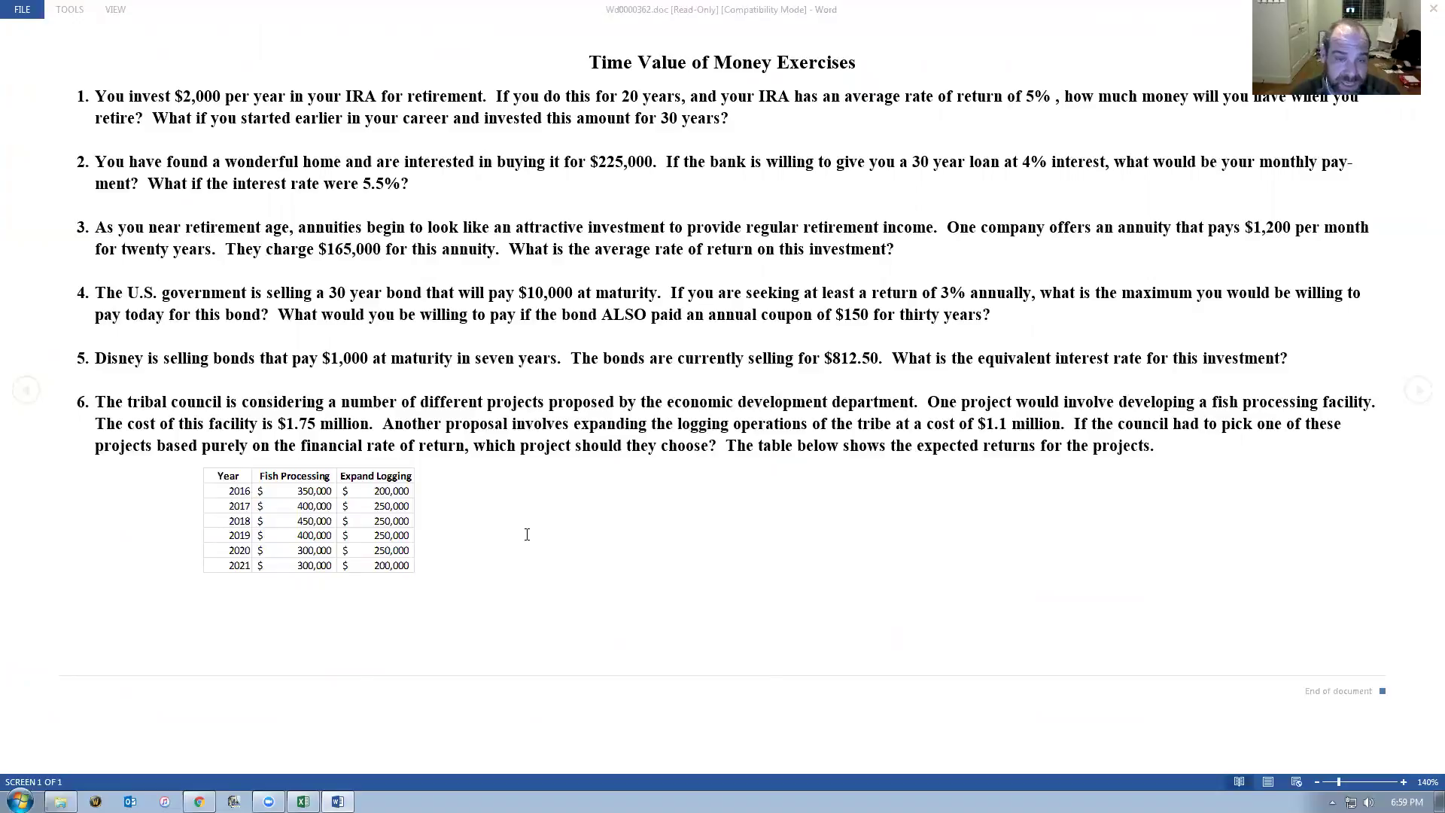
{"action": "key", "text": "alt+Tab"}
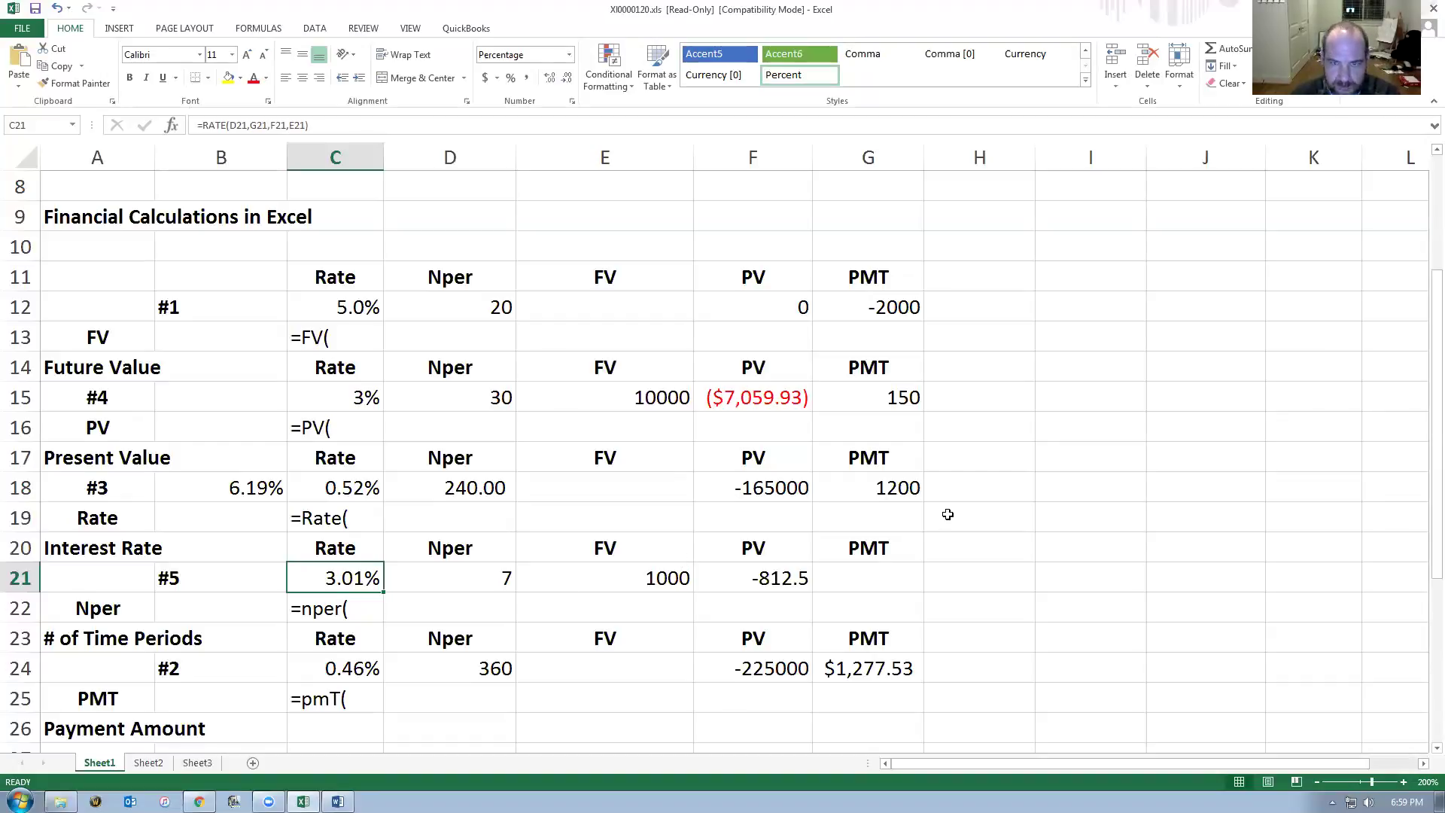
{"action": "scroll", "coordinate": [1086, 567], "scroll_direction": "down", "scroll_amount": 1}
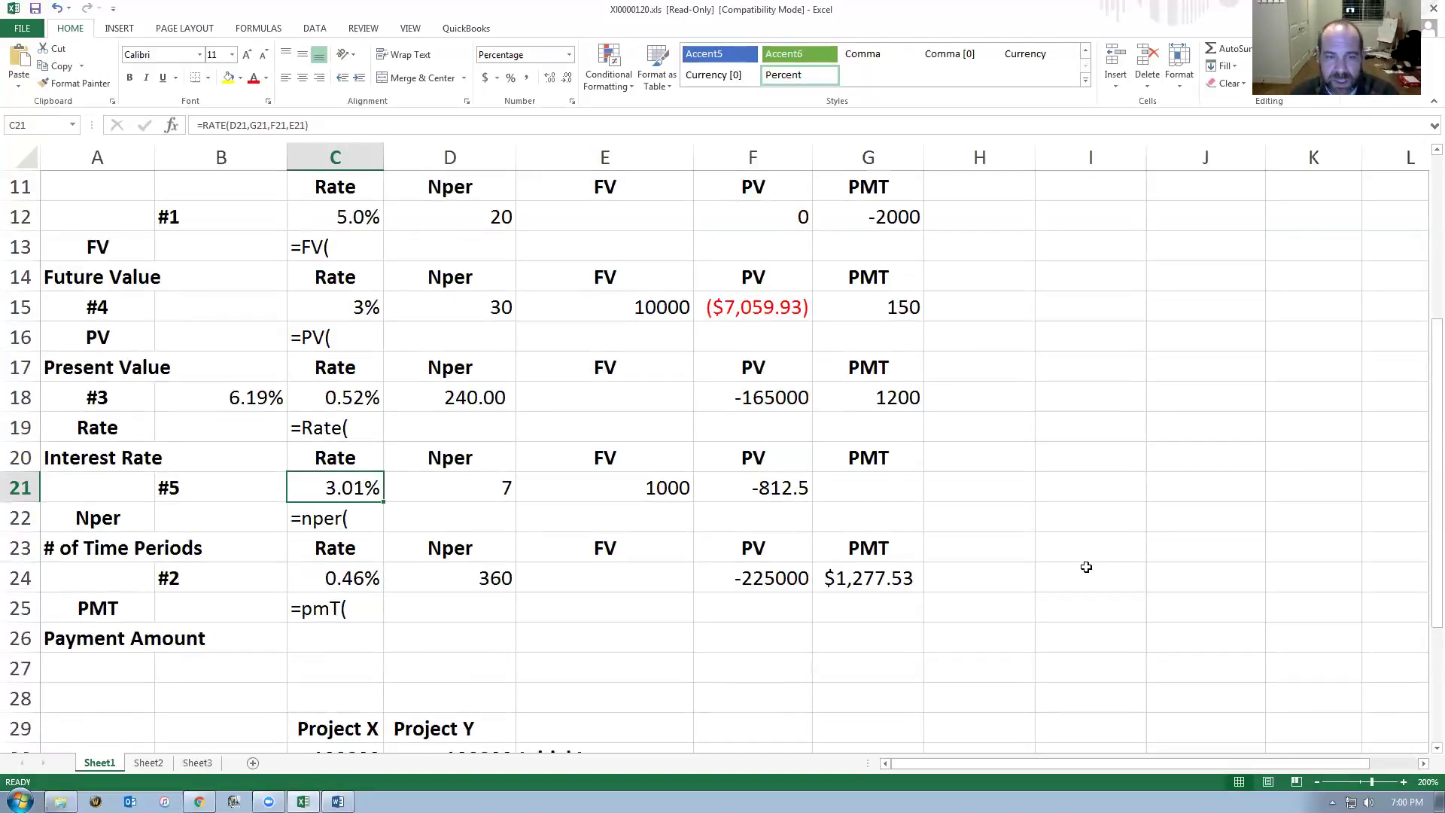
{"action": "scroll", "coordinate": [1086, 567], "scroll_direction": "up", "scroll_amount": 2}
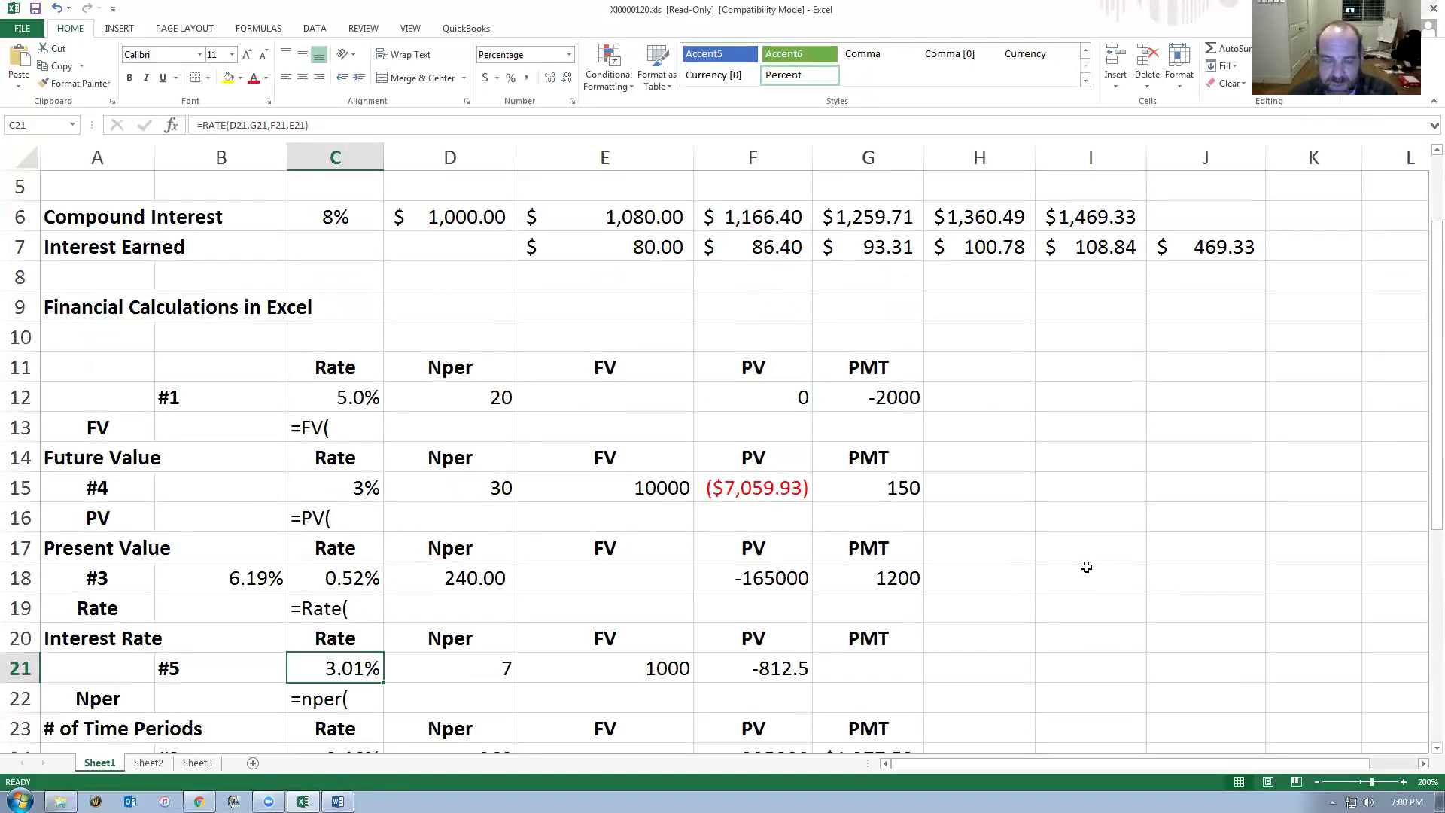
{"action": "scroll", "coordinate": [1086, 567], "scroll_direction": "down", "scroll_amount": 1}
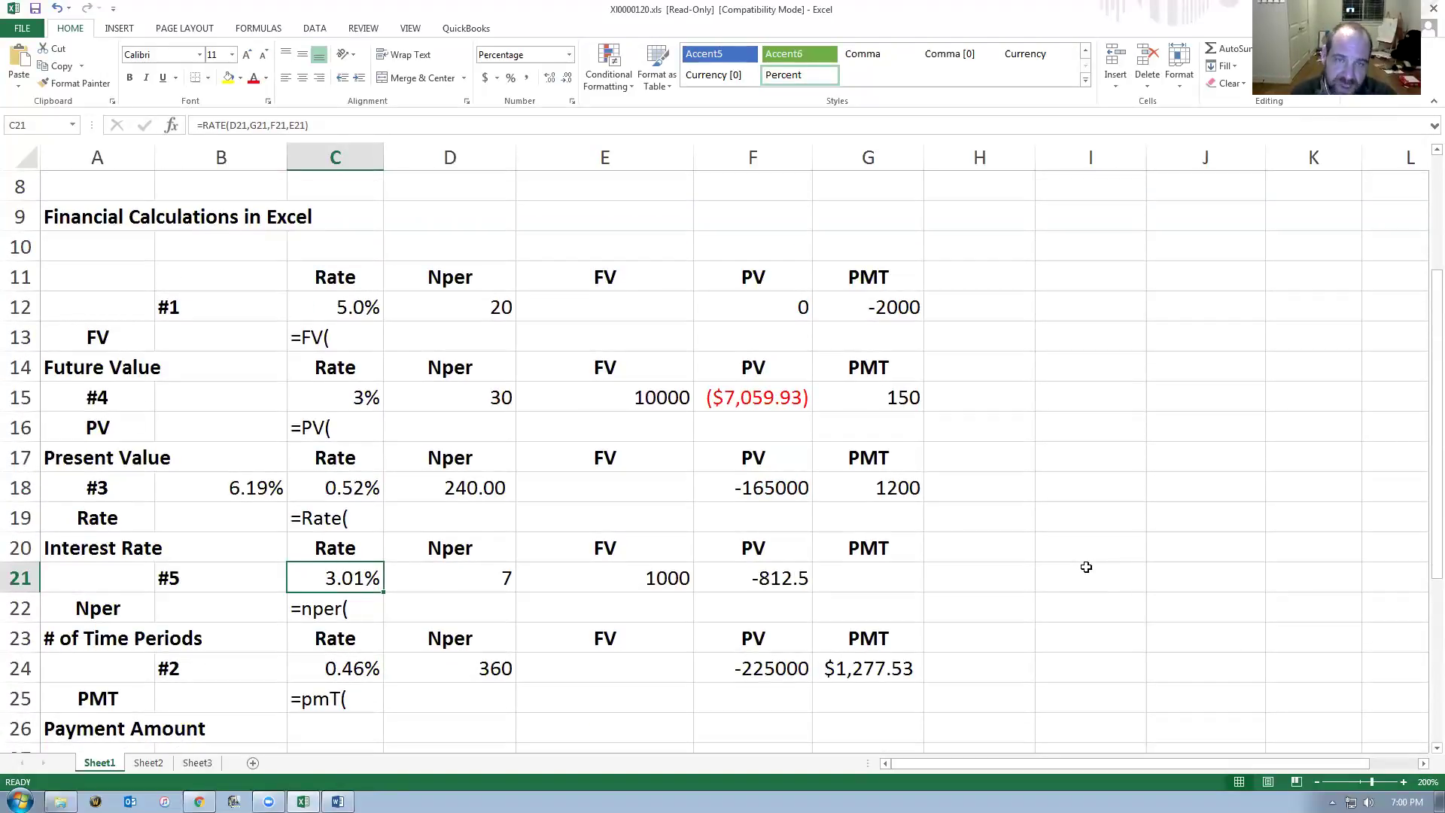